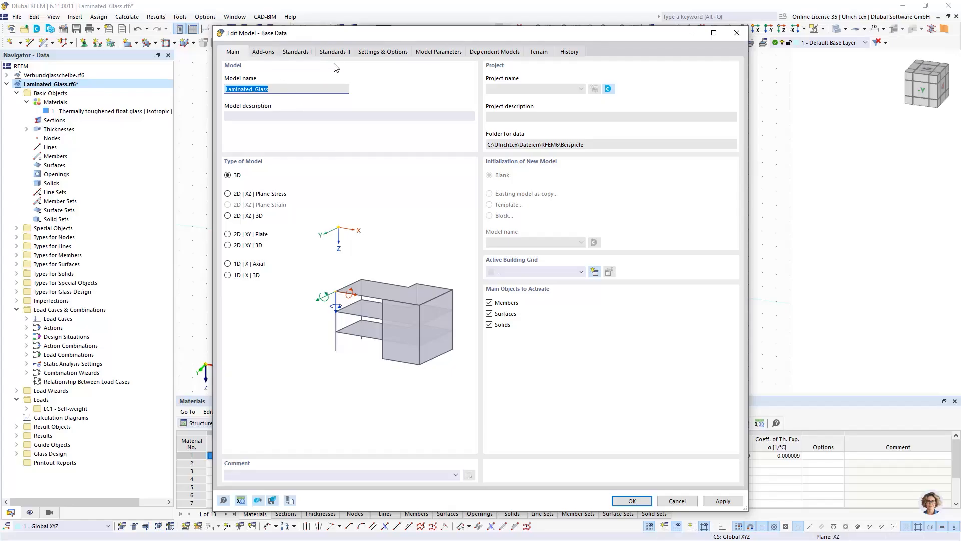
- Review the model's base data, including the activated add-ons and the DIN 18008 standards for load combinations and glass design
left_click(271, 53)
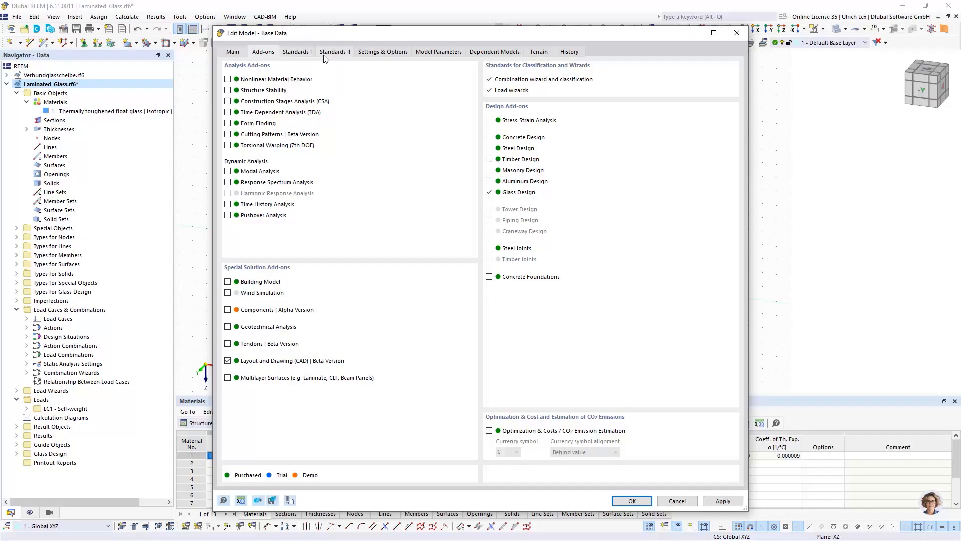
left_click(296, 54)
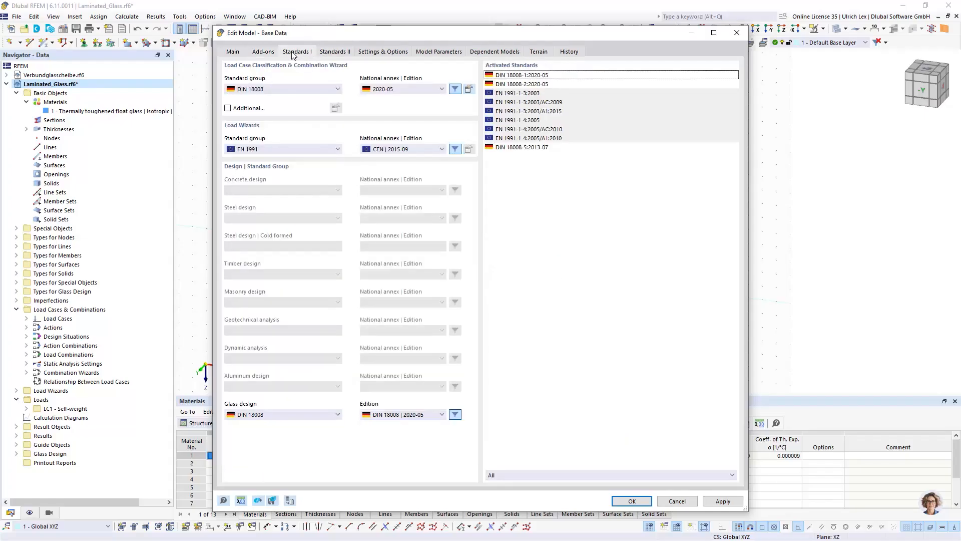
left_click_drag(404, 35, 407, 23)
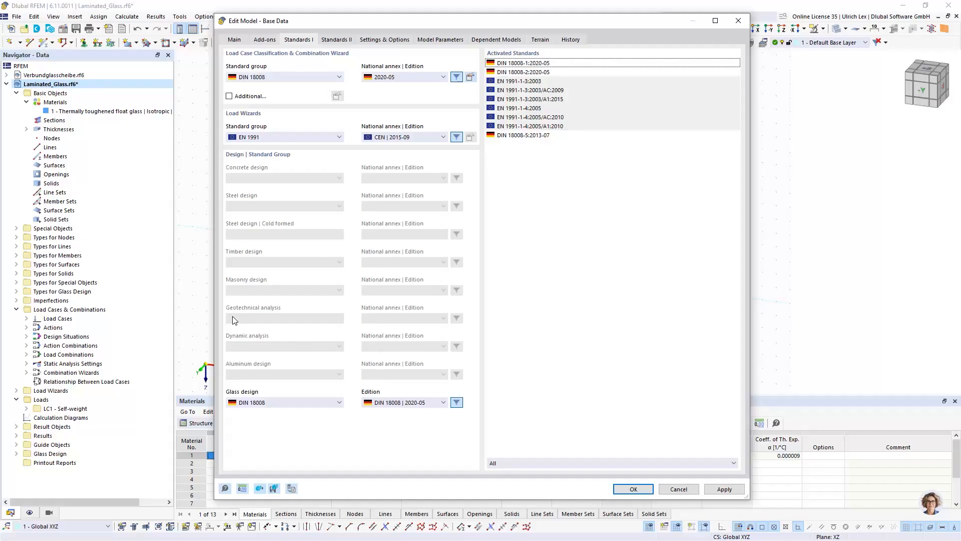
left_click(291, 77)
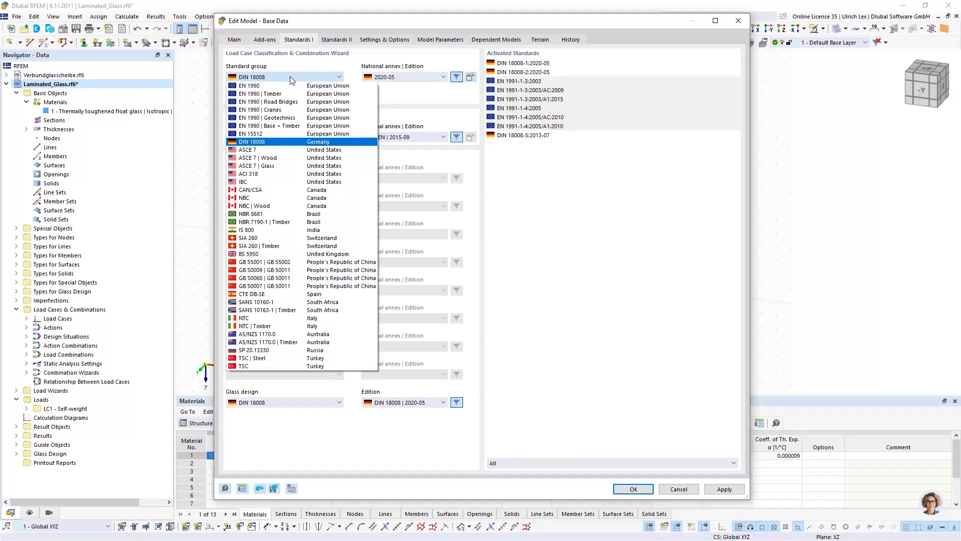
left_click(290, 76)
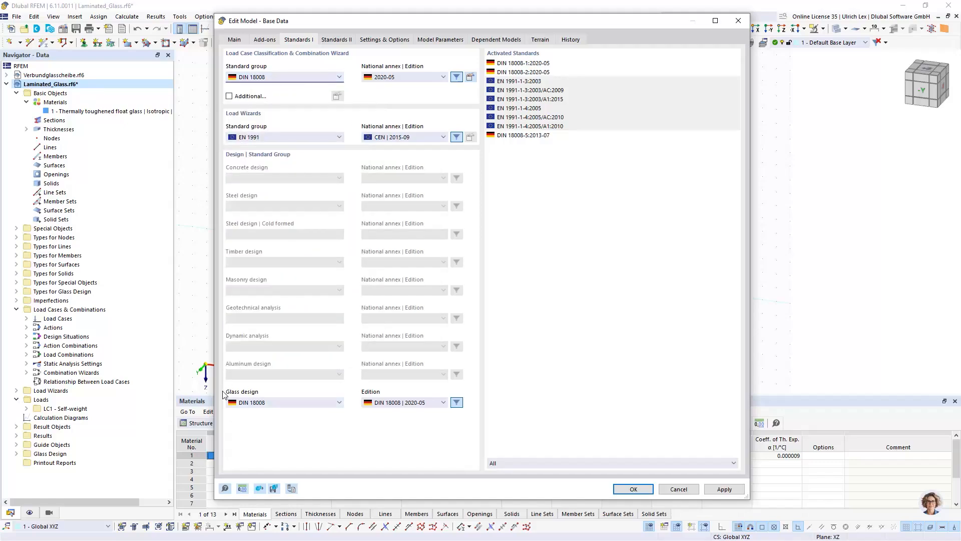
left_click(300, 404)
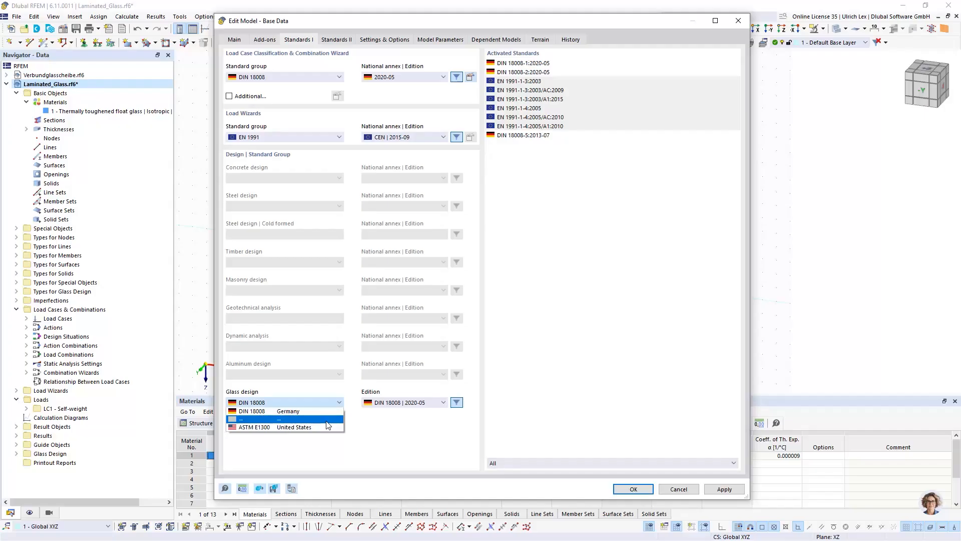
left_click(406, 428)
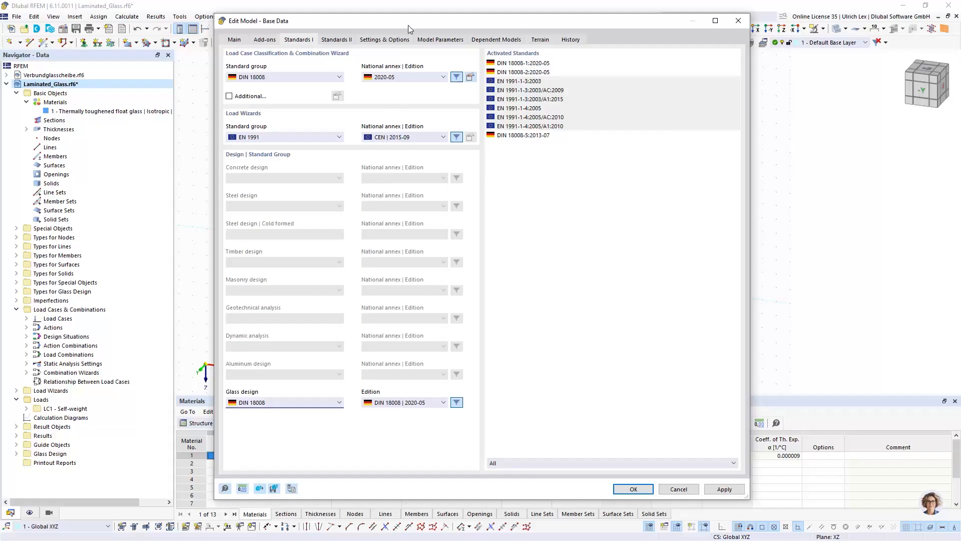
mouse_move(439, 21)
left_mouse_down()
mouse_move(411, 16)
mouse_move(452, 15)
left_mouse_up()
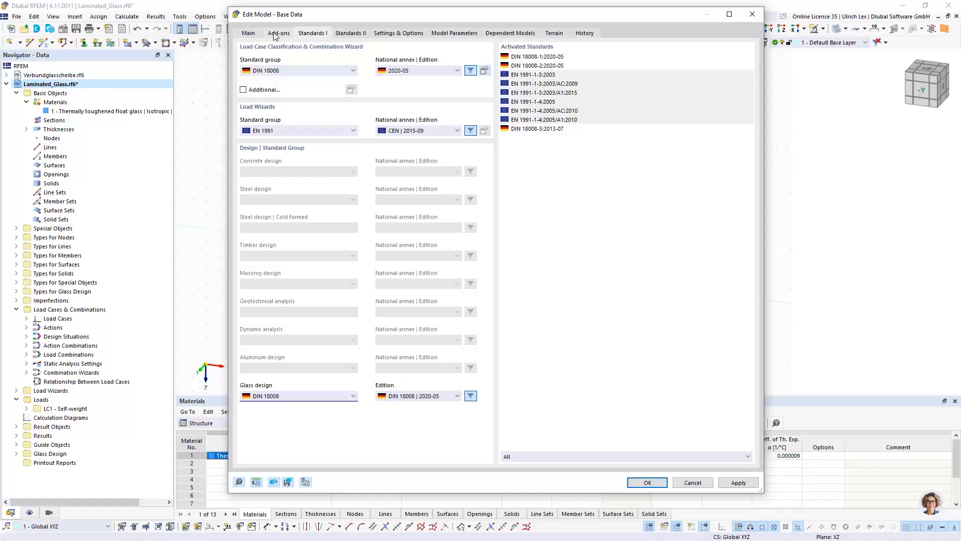
left_click(253, 34)
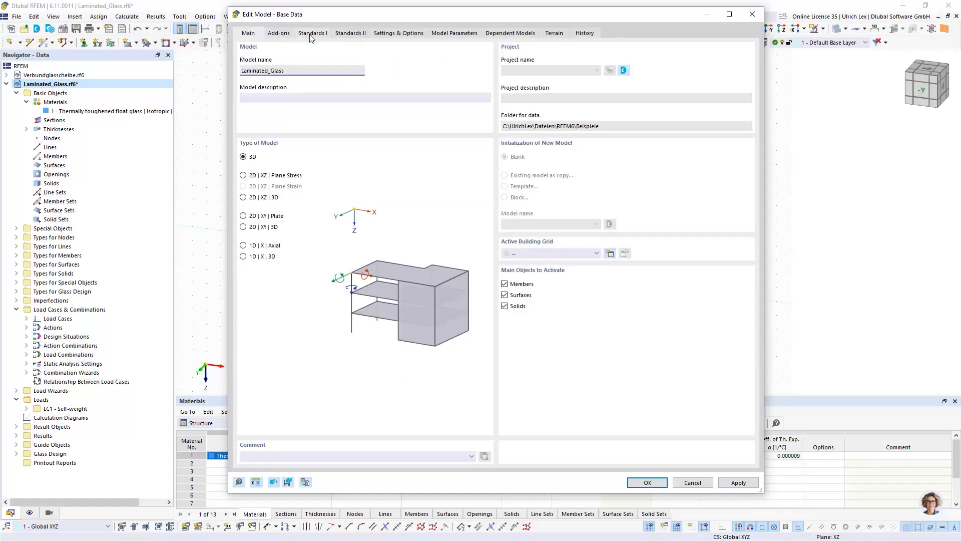
left_click(657, 482)
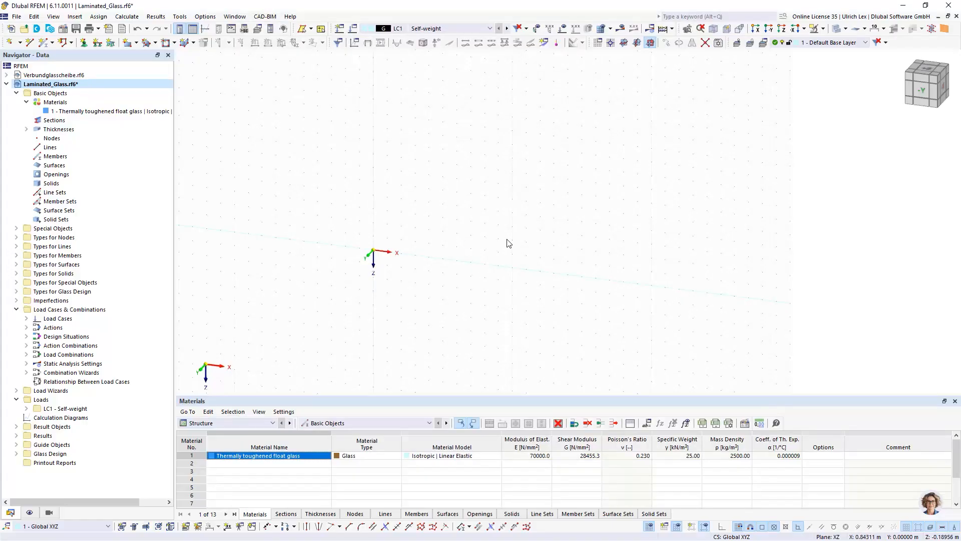
- Check the grid, snap and grid point spacing settings of the XZ work plane
scroll(522, 250, "down", 1)
scroll(515, 239, "up", 1)
left_click(650, 44)
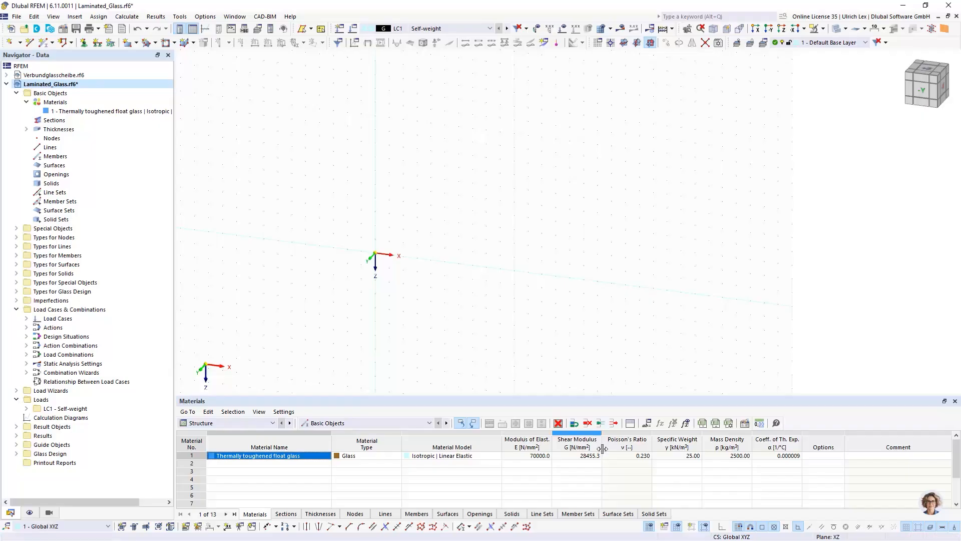
right_click(650, 527)
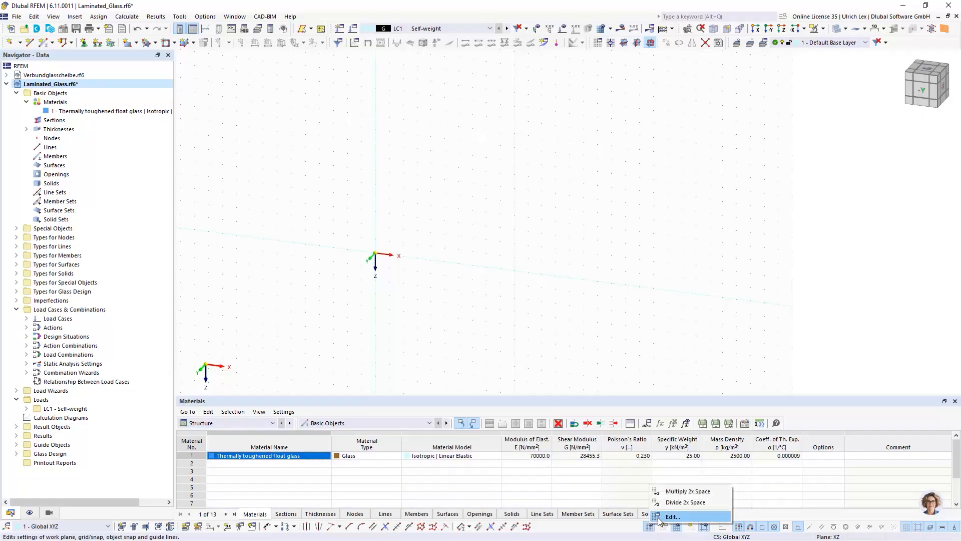
left_click(662, 516)
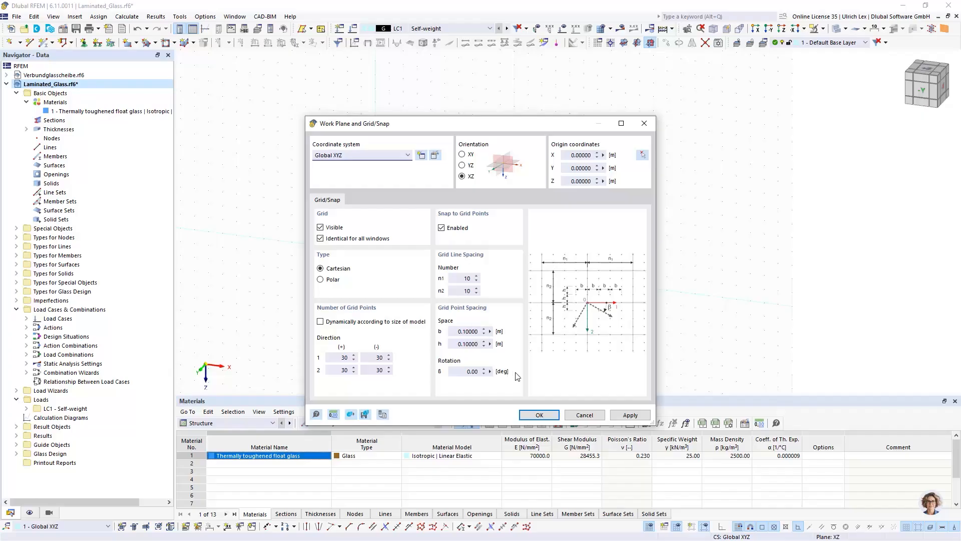
left_click(582, 414)
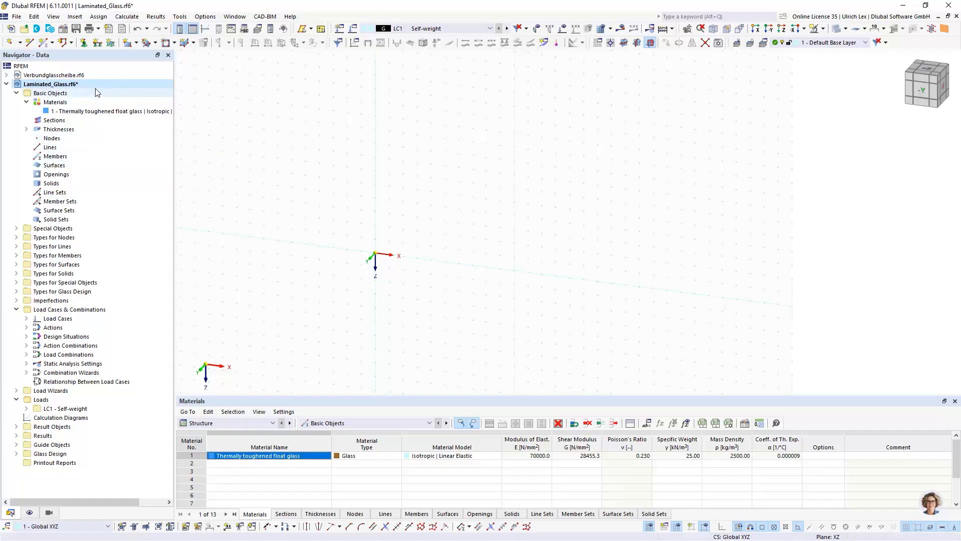
- Draw a 1.1 m line from the origin along X and a vertical line upward from its end
left_click(29, 43)
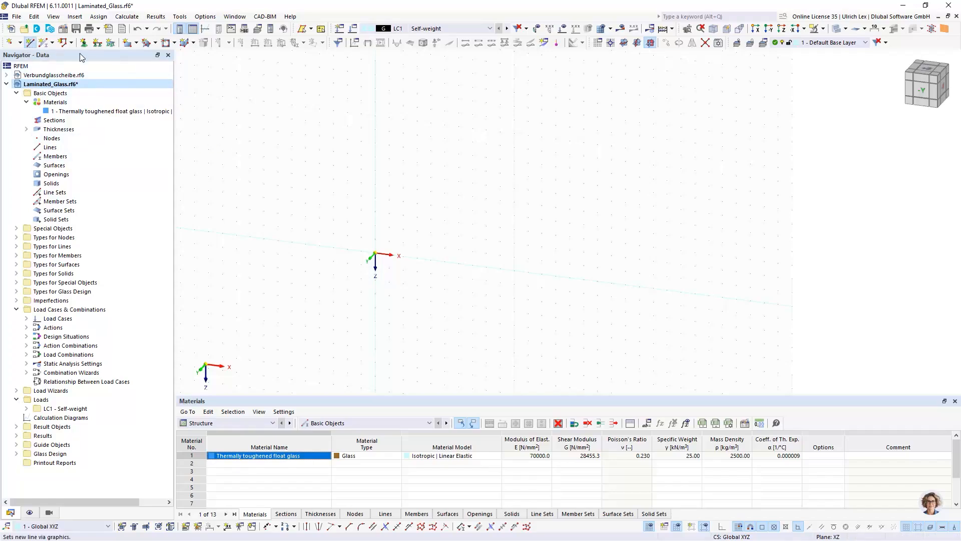
left_click(375, 254)
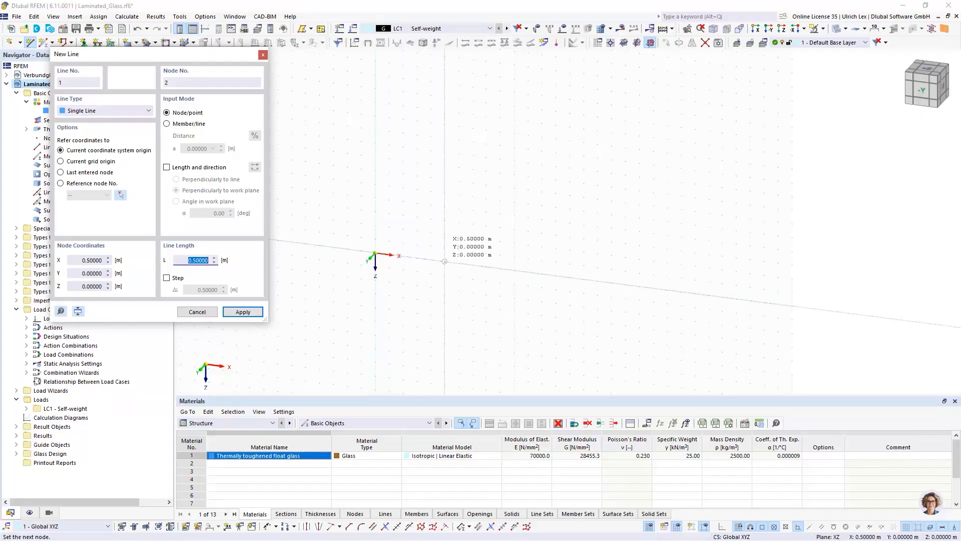
type("1,1")
key("Return")
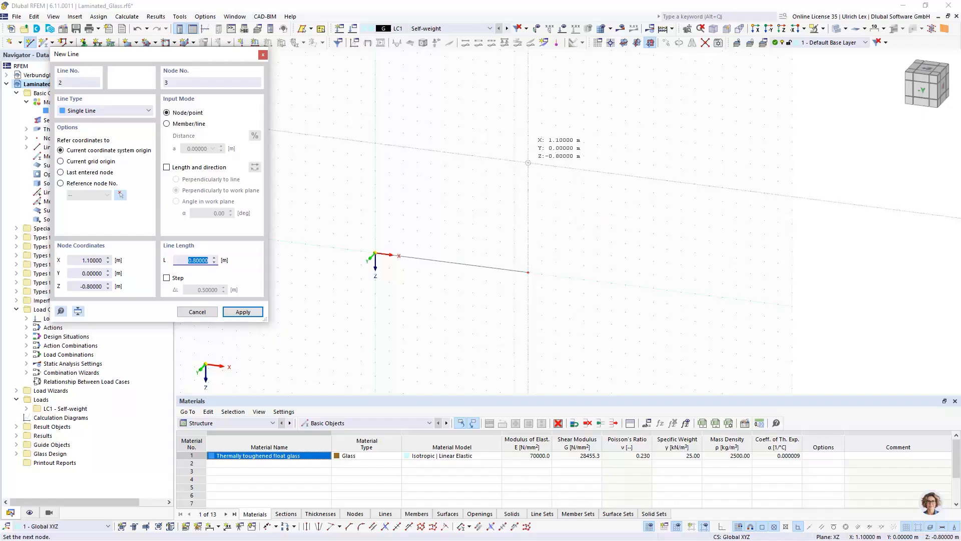
type("1")
key("Return")
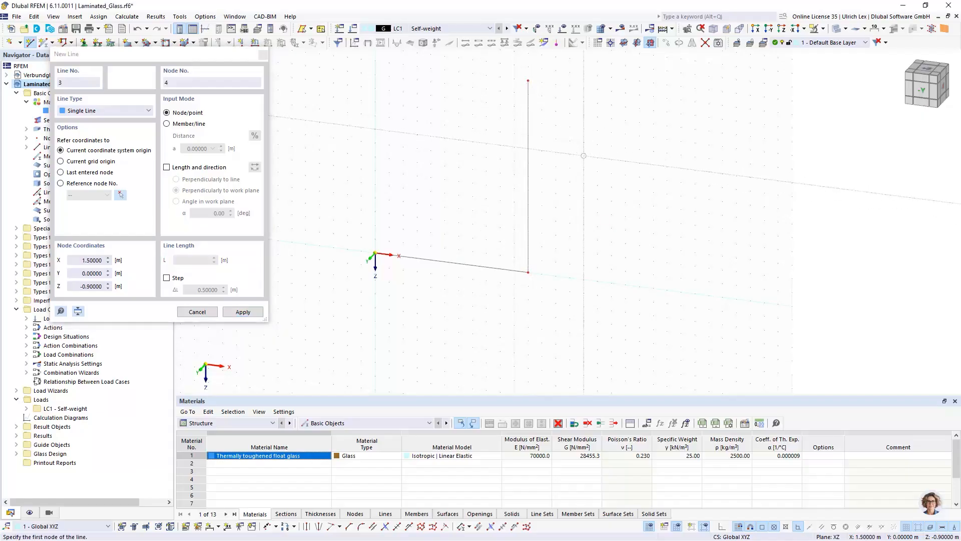
key("Escape")
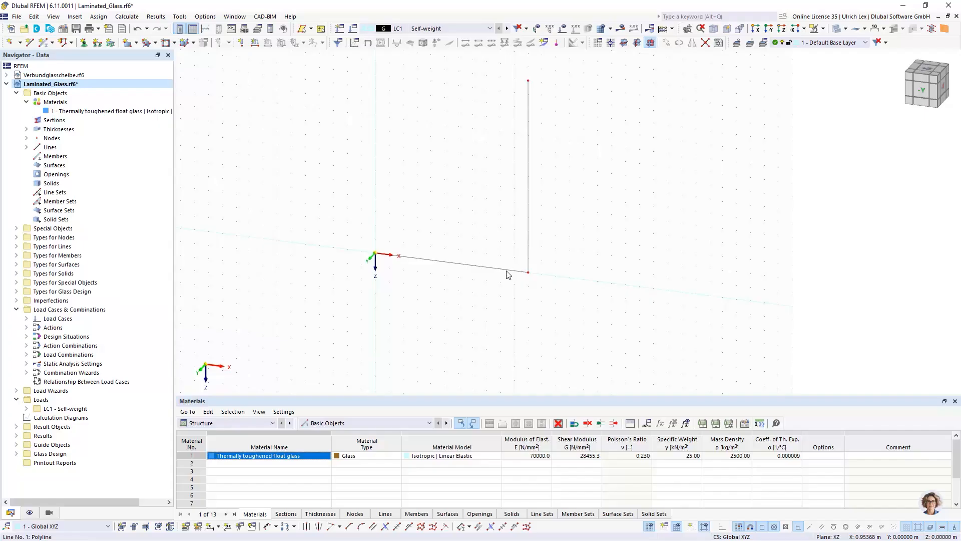
- Copy the two drawn lines to the opposite sides so that they close the rectangular outline
left_click_drag(490, 268, 375, 63)
scroll(366, 253, "down", 2)
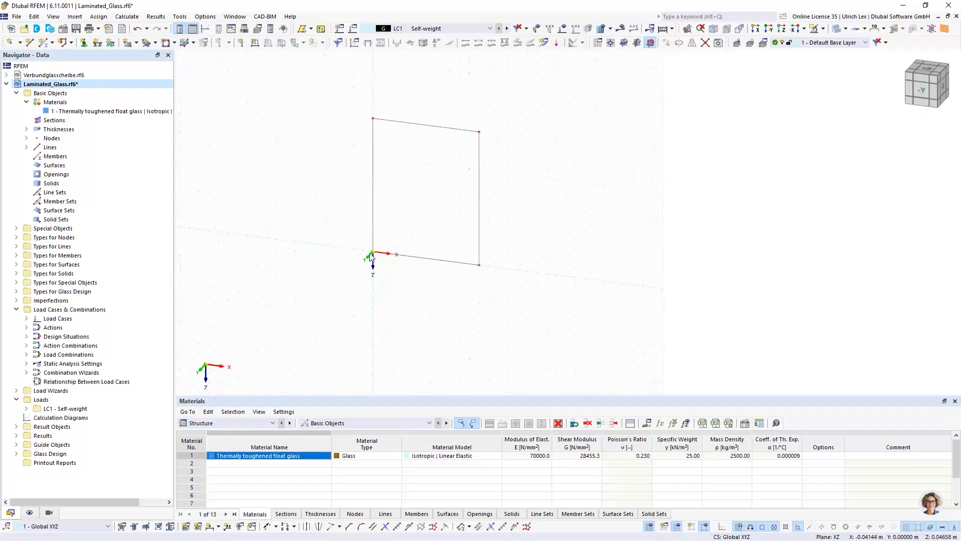
scroll(449, 109, "up", 1)
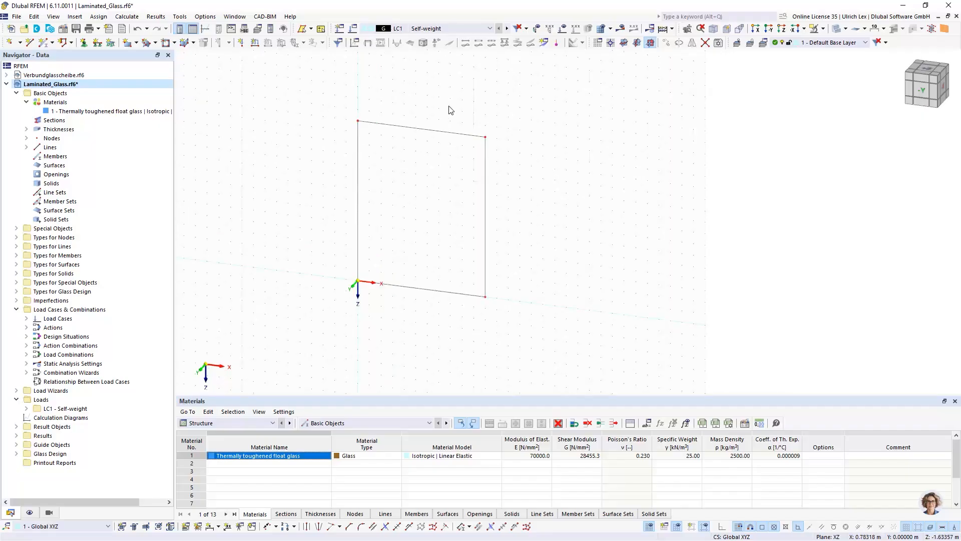
- Start a new surface by boundary selection and create a new thickness of type Glass Composition for it
left_click(136, 43)
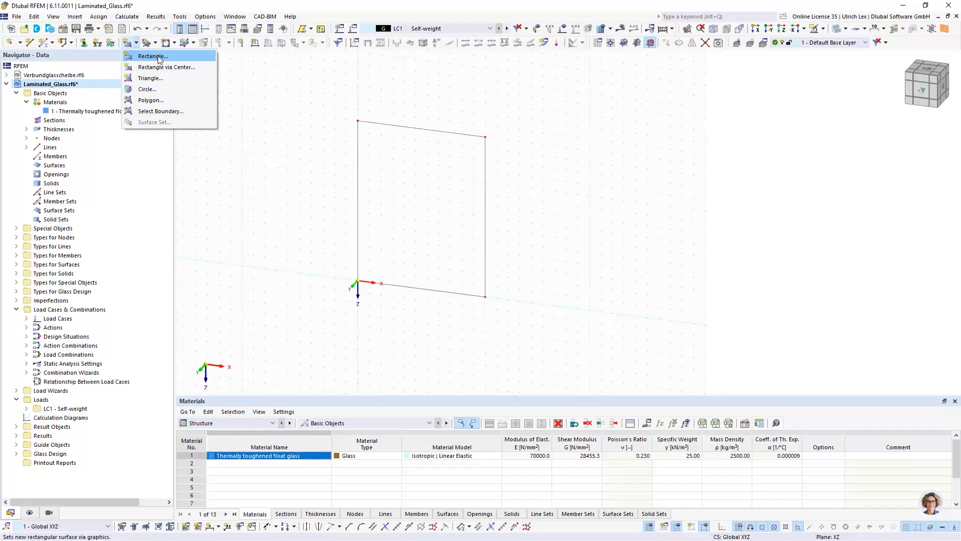
left_click(180, 114)
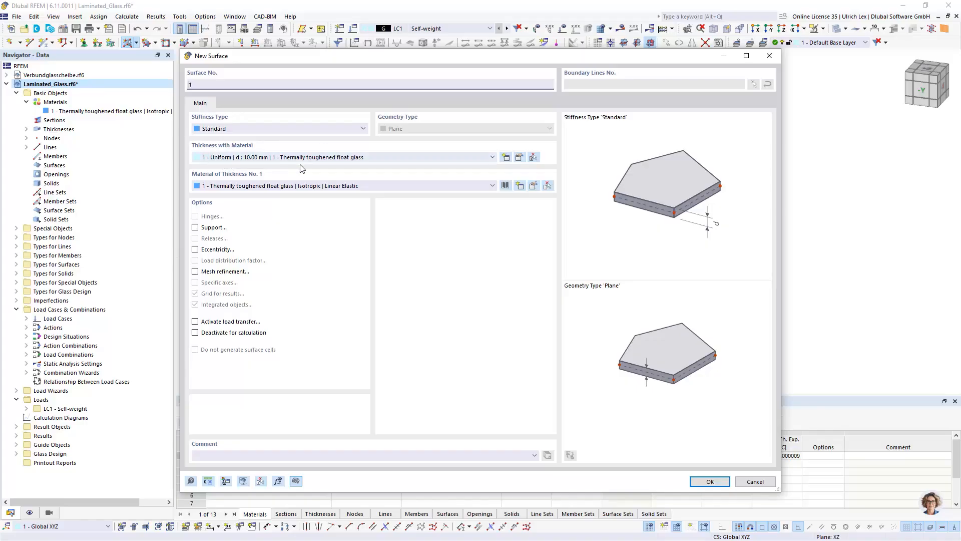
left_click(506, 158)
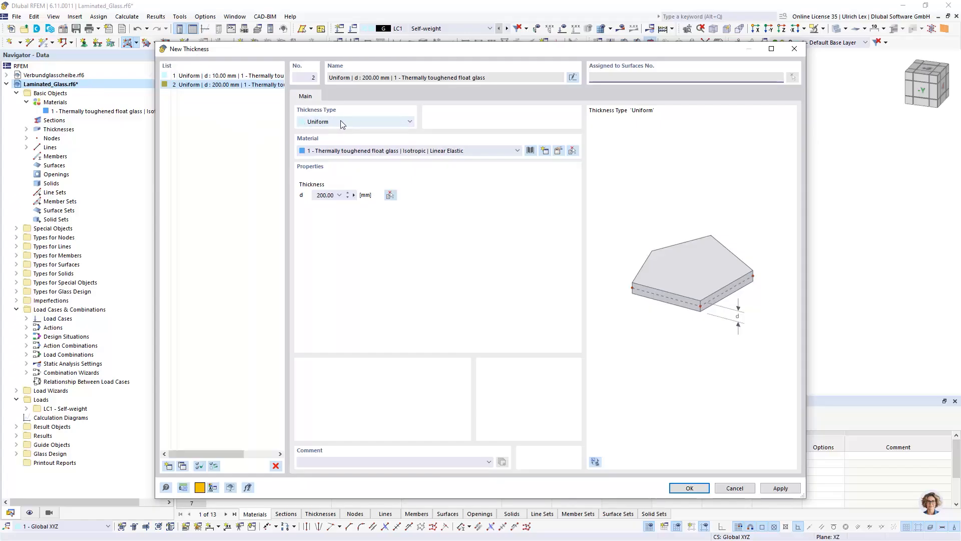
left_click(393, 121)
left_click(392, 121)
left_click(408, 123)
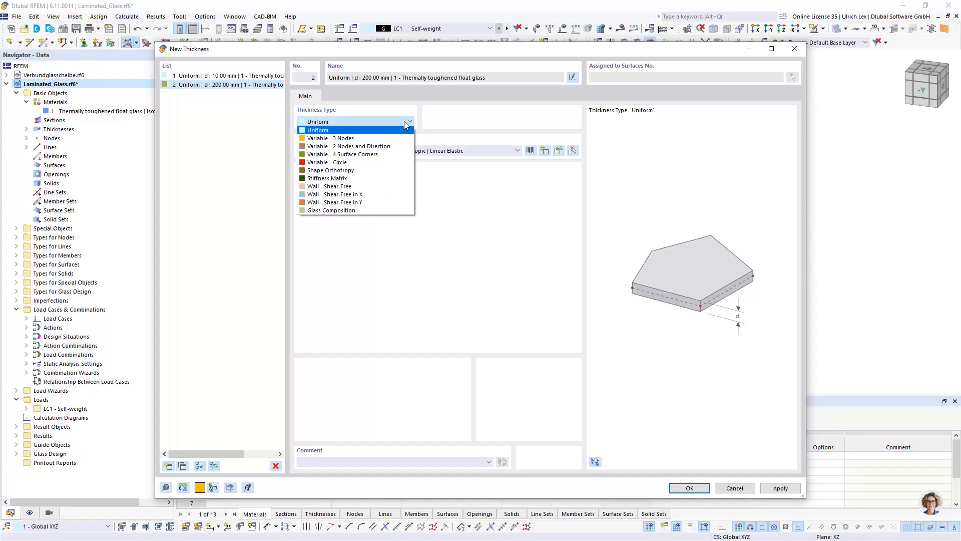
left_click(361, 210)
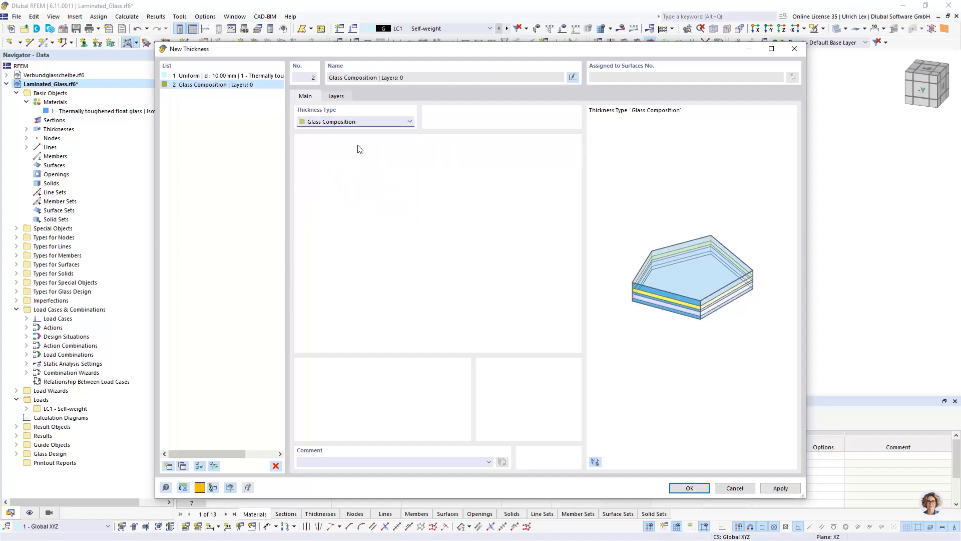
- Define layer 1 of the glass composition with the new library material Float glass (DIN 18008-1:2020-05) and a thickness of 4 mm
left_click(344, 100)
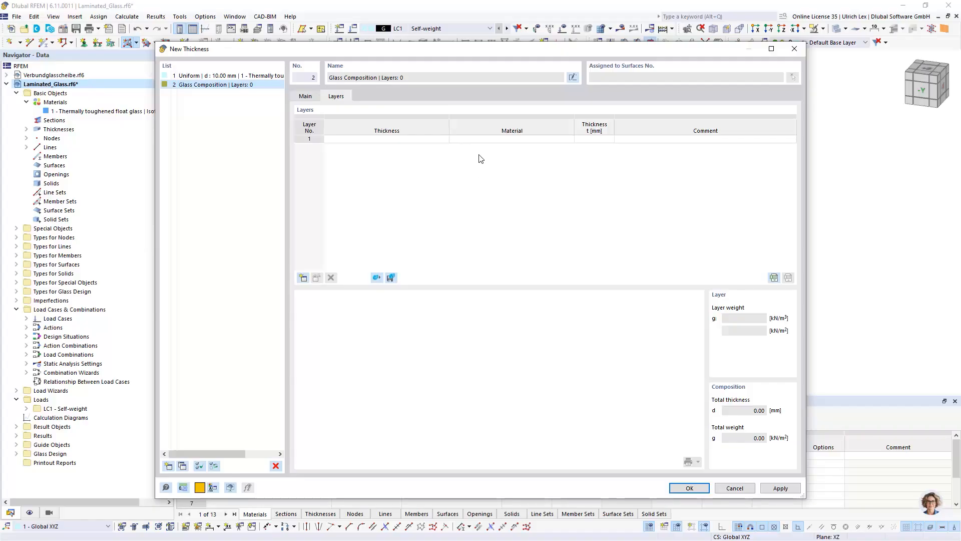
left_click(523, 139)
left_click(569, 141)
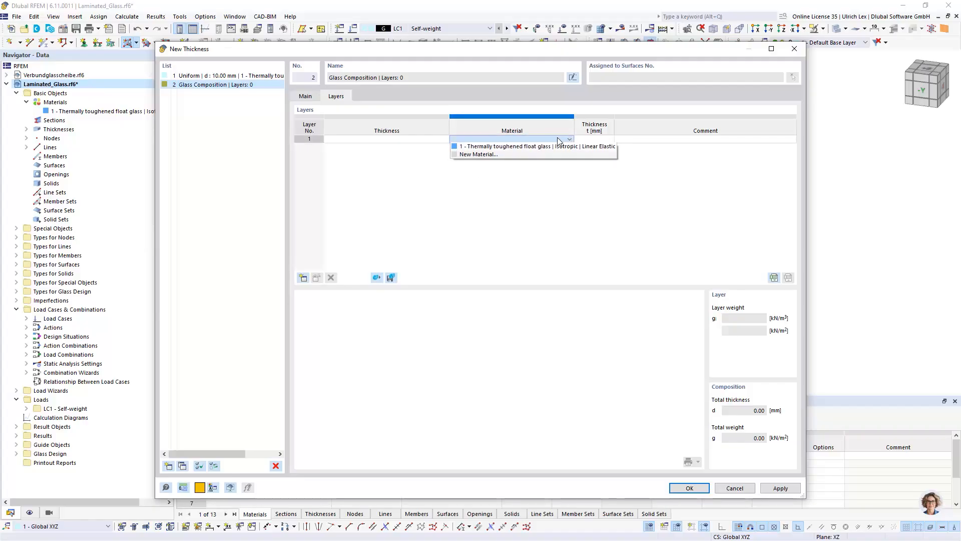
left_click(491, 156)
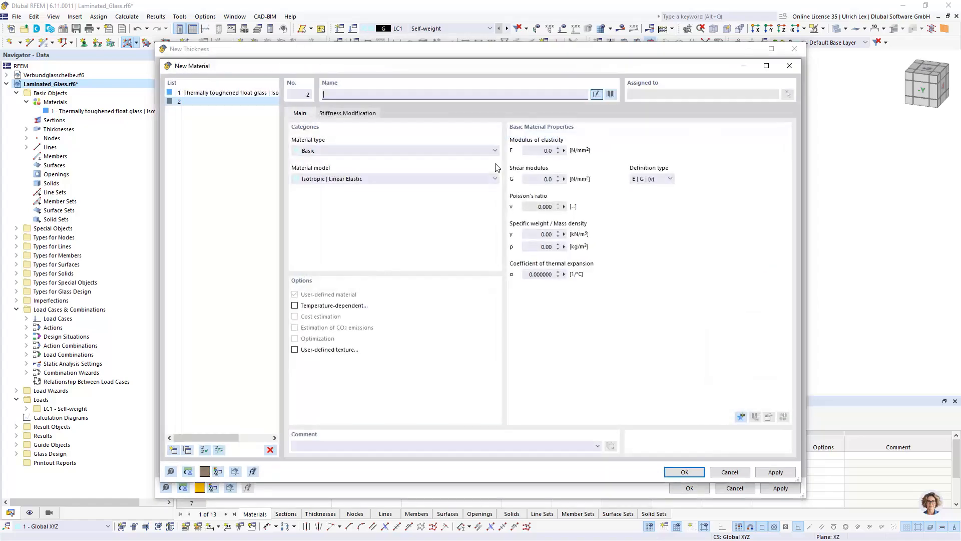
left_click(612, 95)
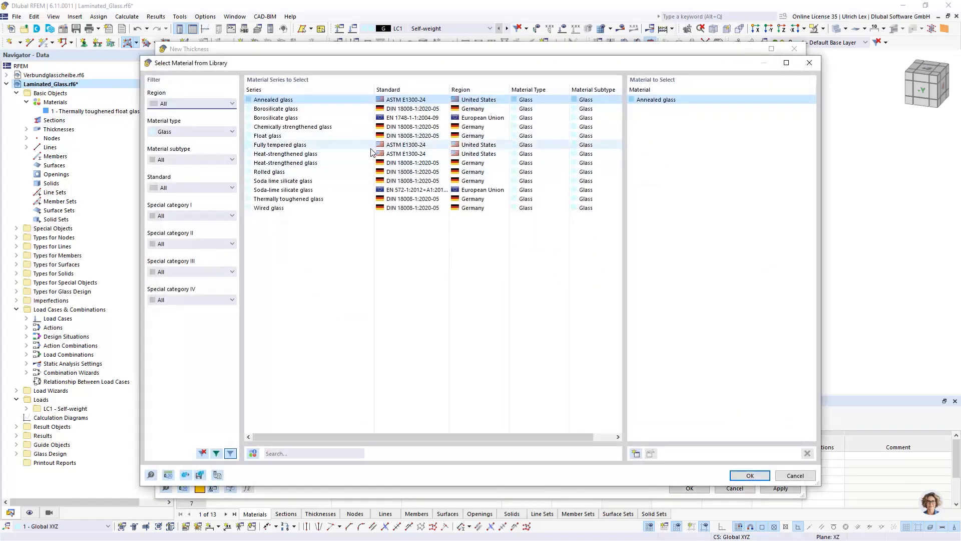
left_click(335, 137)
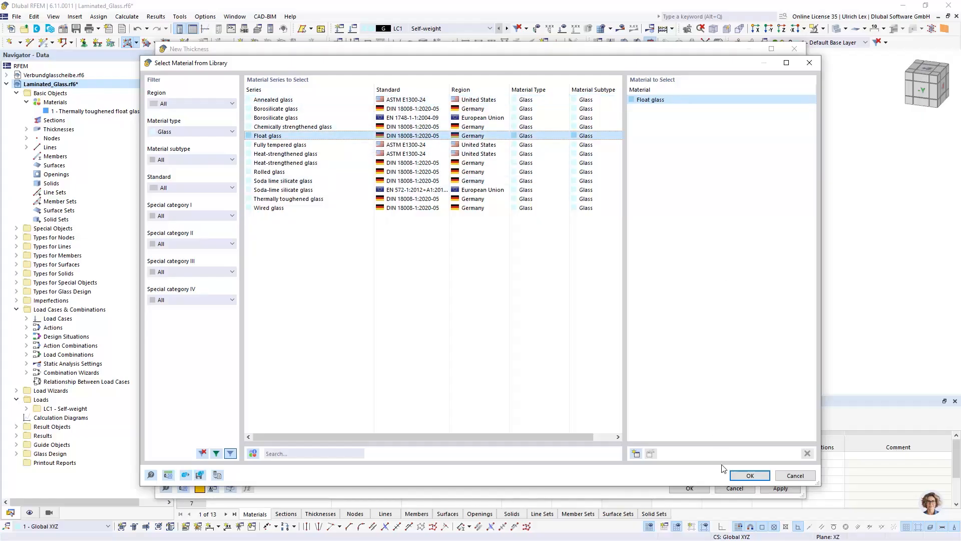
left_click(741, 480)
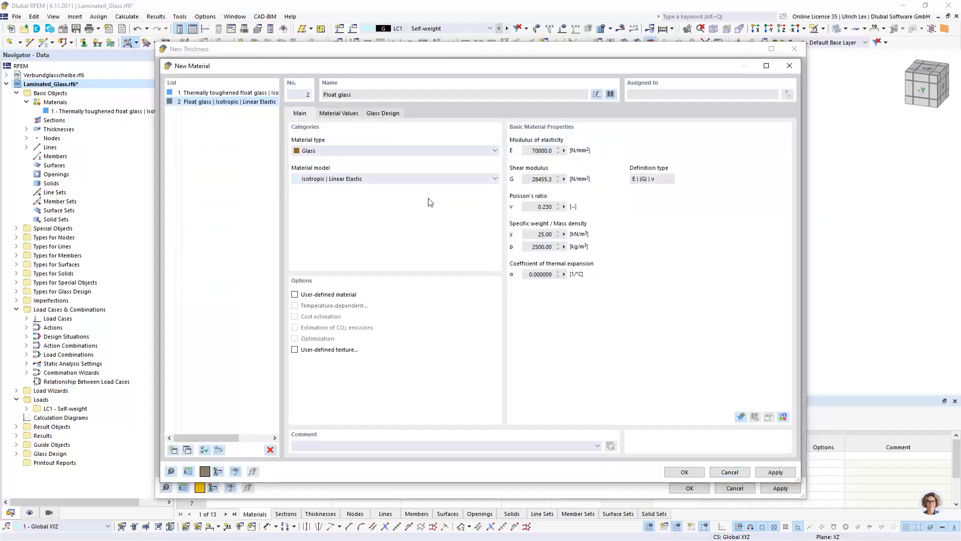
left_click(684, 472)
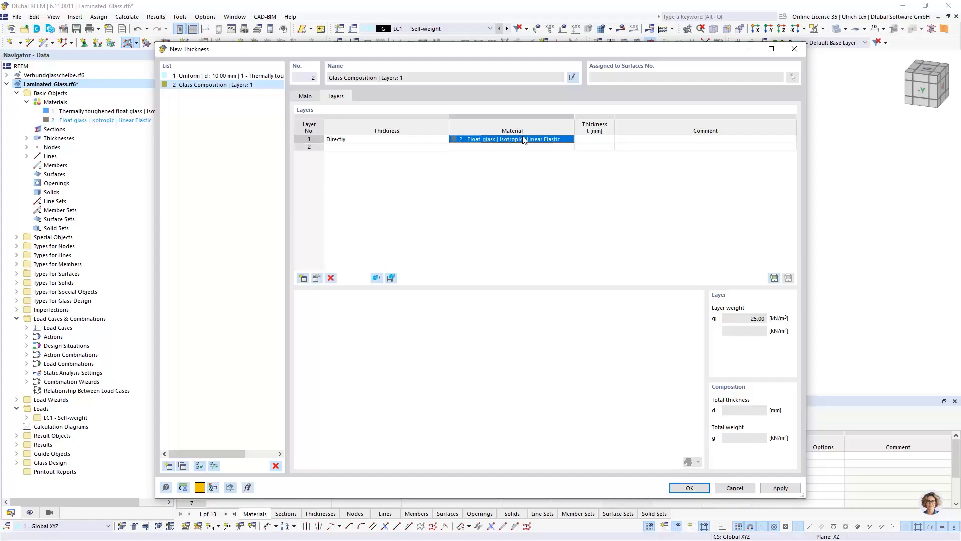
left_click(590, 140)
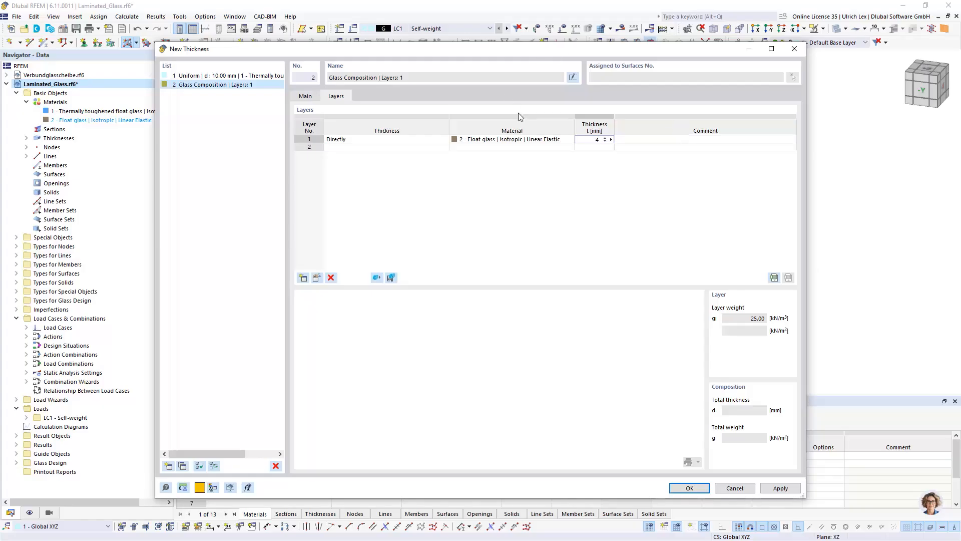
left_click(539, 147)
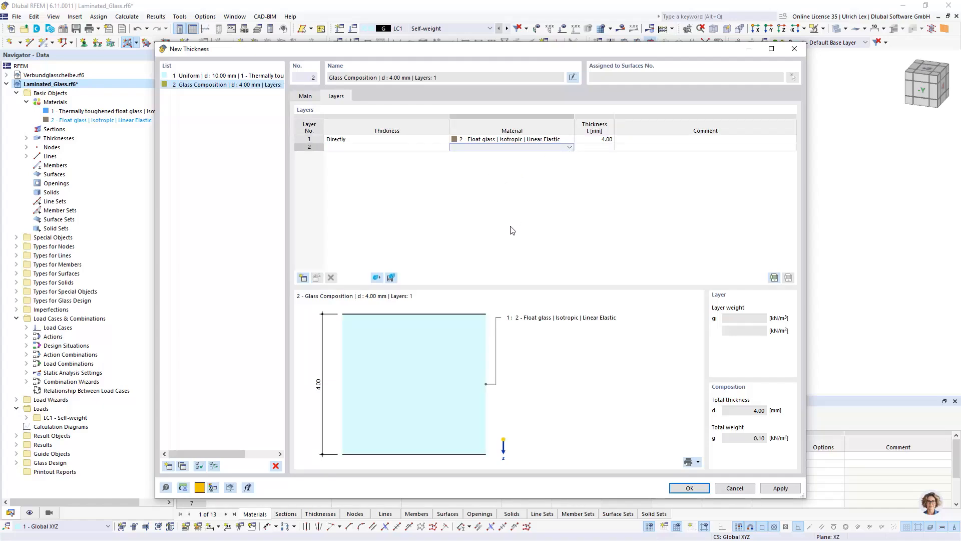
- Define layer 2 of the glass composition with the new library foil material PVB 22 °C loading until 10 sec and a thickness of 1.52 mm
left_click(569, 148)
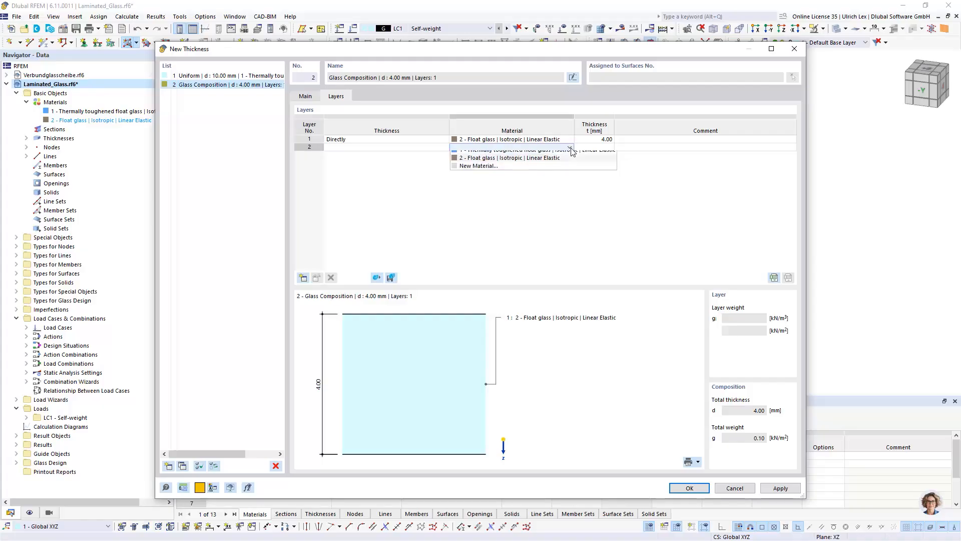
left_click(551, 169)
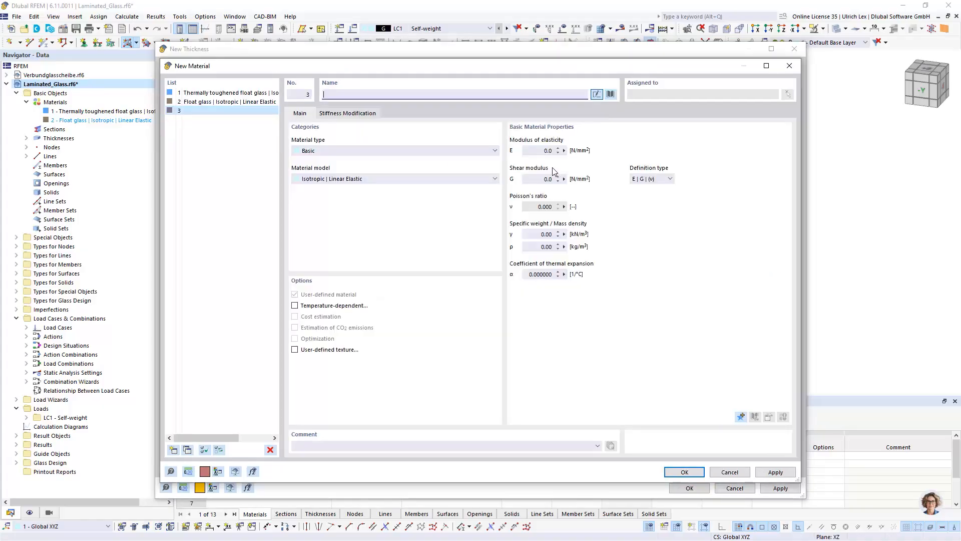
left_click(611, 94)
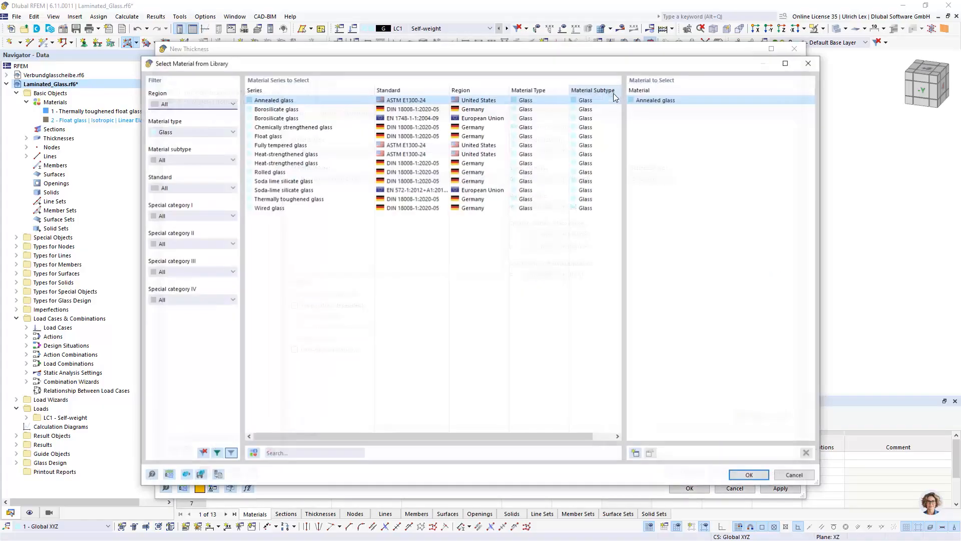
left_click(213, 132)
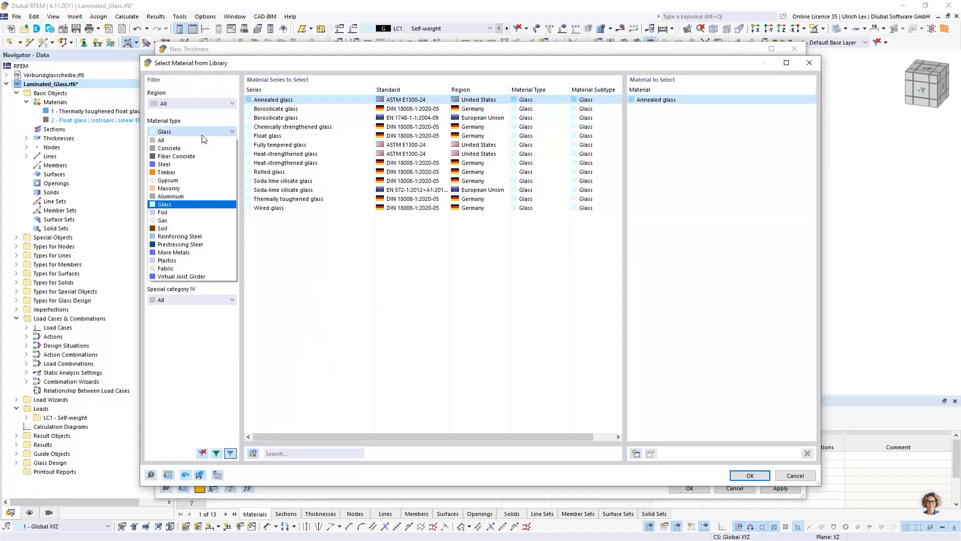
left_click(190, 213)
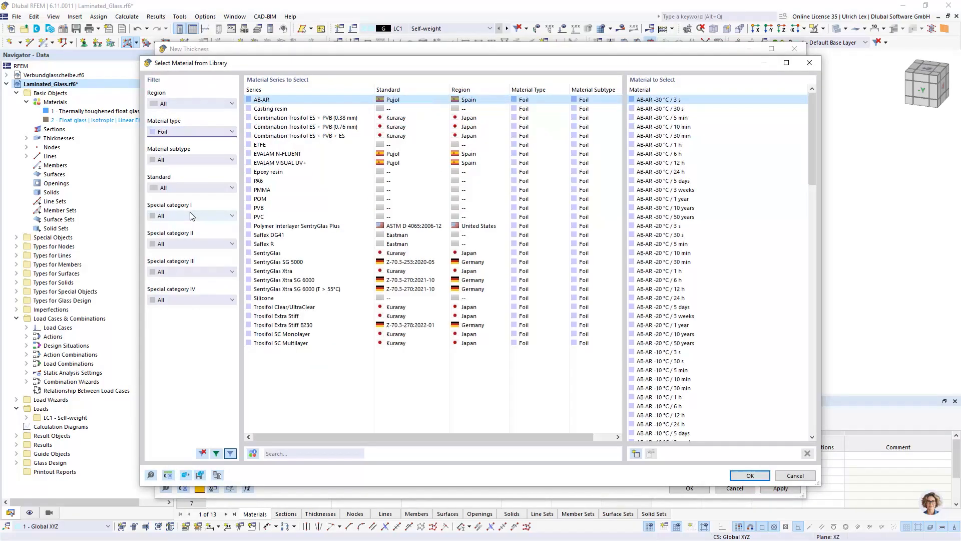
left_click(277, 207)
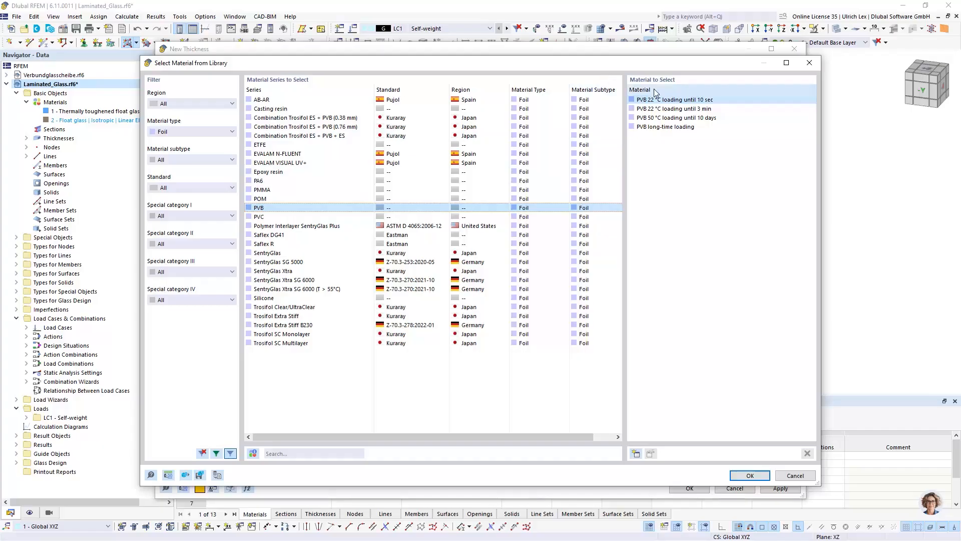
left_click(735, 476)
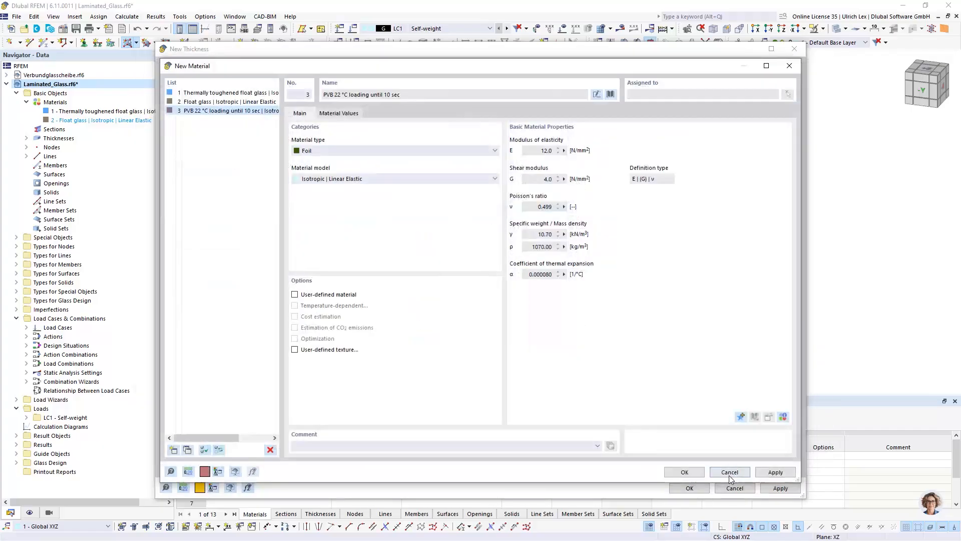
left_click(698, 472)
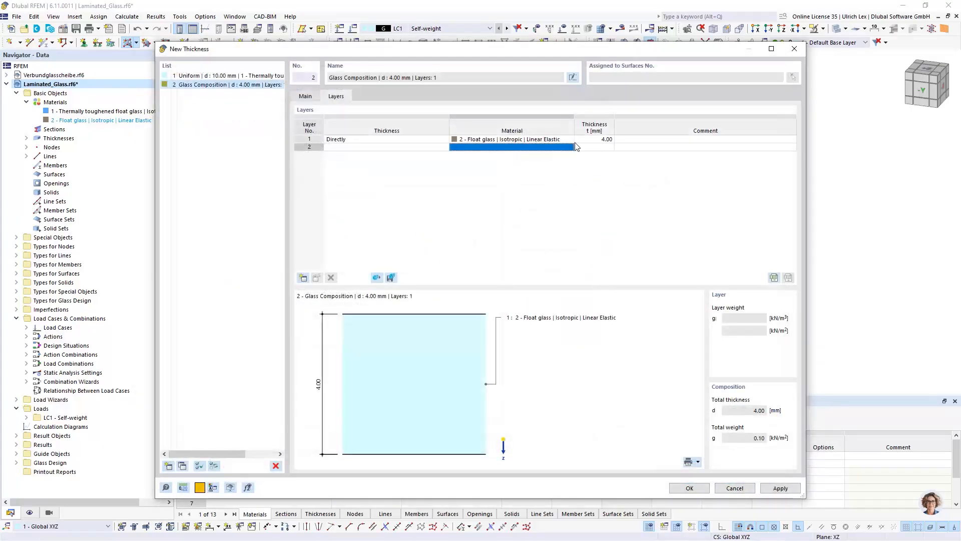
left_click(606, 147)
type("1")
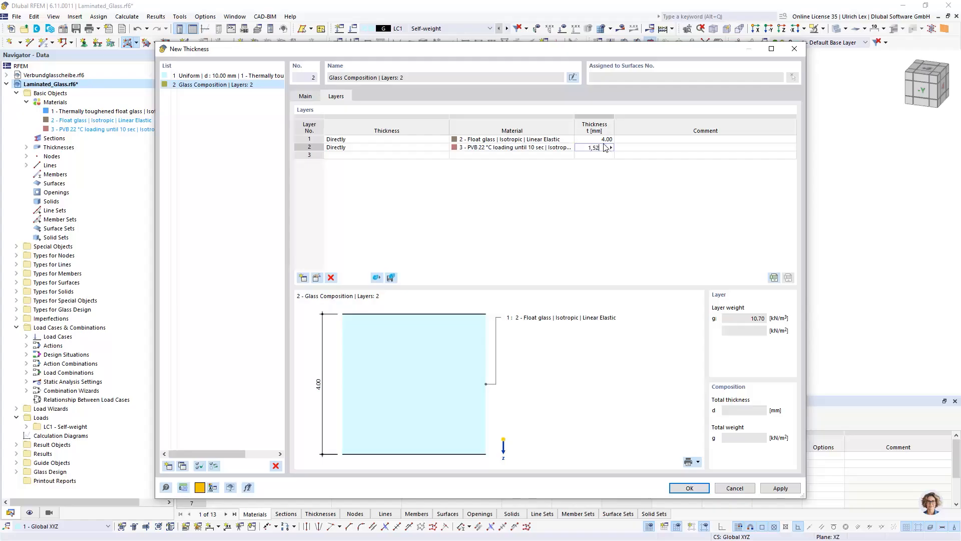
type(",52")
- Define layer 3 of the glass composition with the existing Float glass material and a thickness of 4 mm
left_click(566, 156)
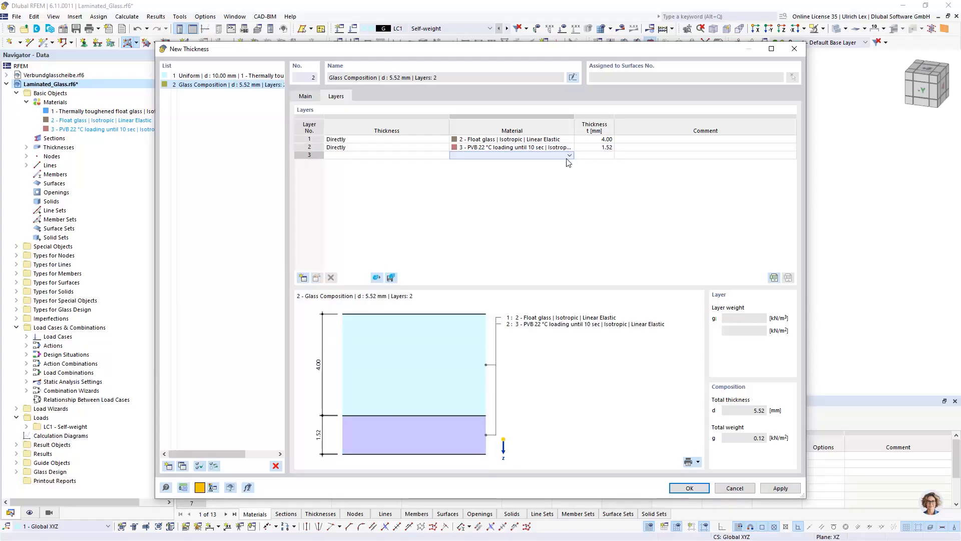
left_click(569, 155)
left_click(492, 175)
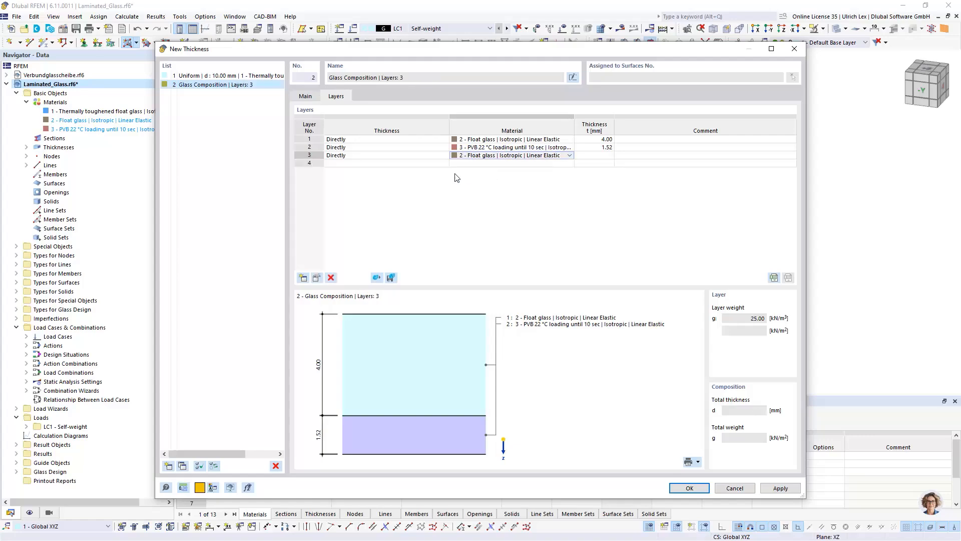
left_click(606, 156)
type("4")
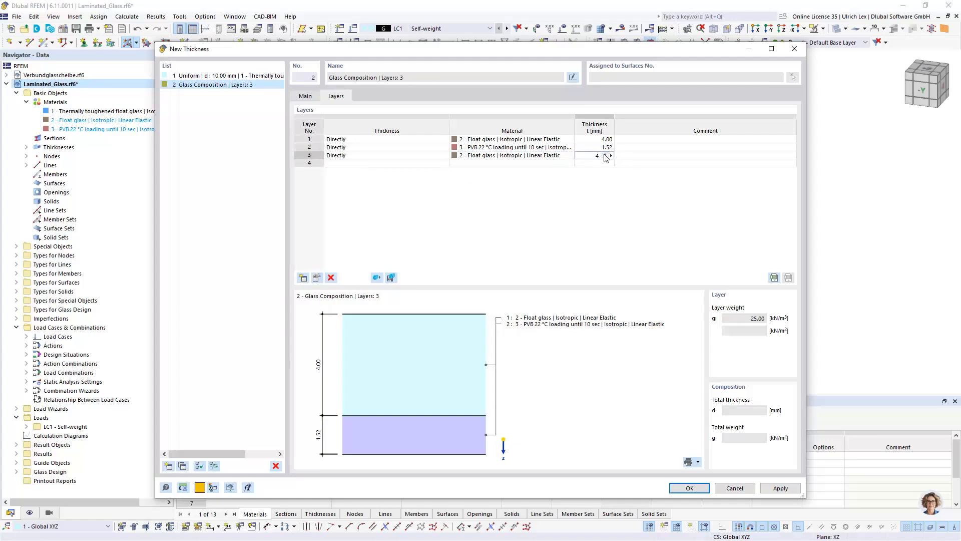
left_click(603, 204)
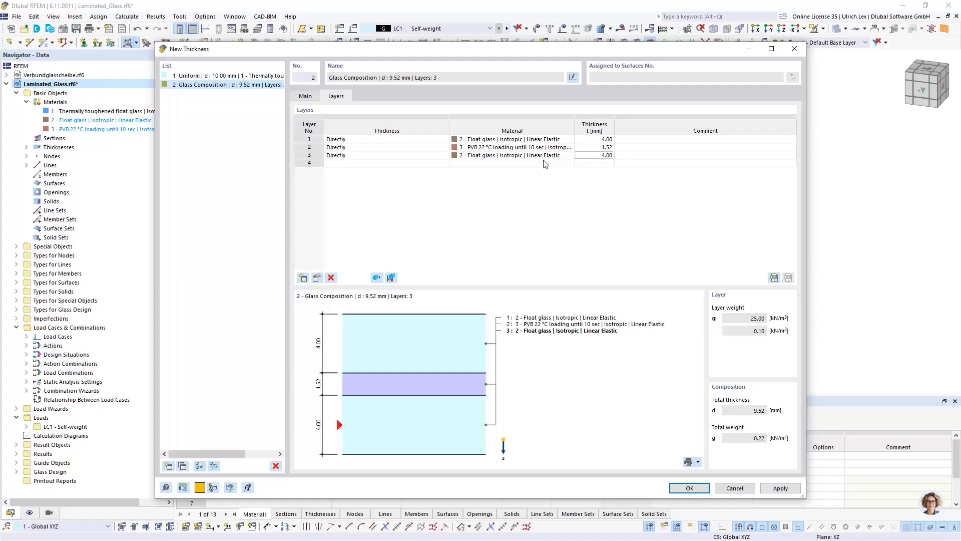
- Accept the three-layer glass composition for the new surface and create the surface within the rectangular outline
left_click_drag(542, 48, 507, 32)
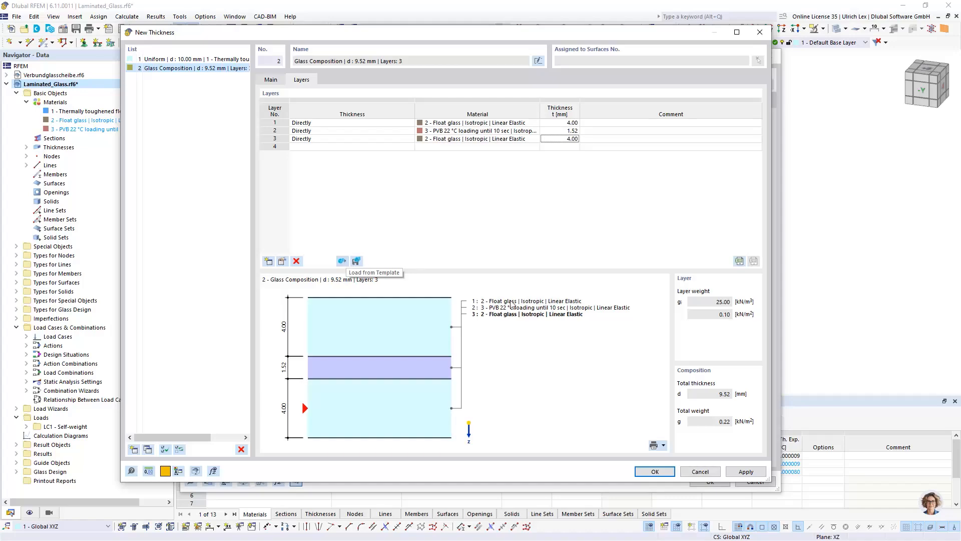
left_click(654, 471)
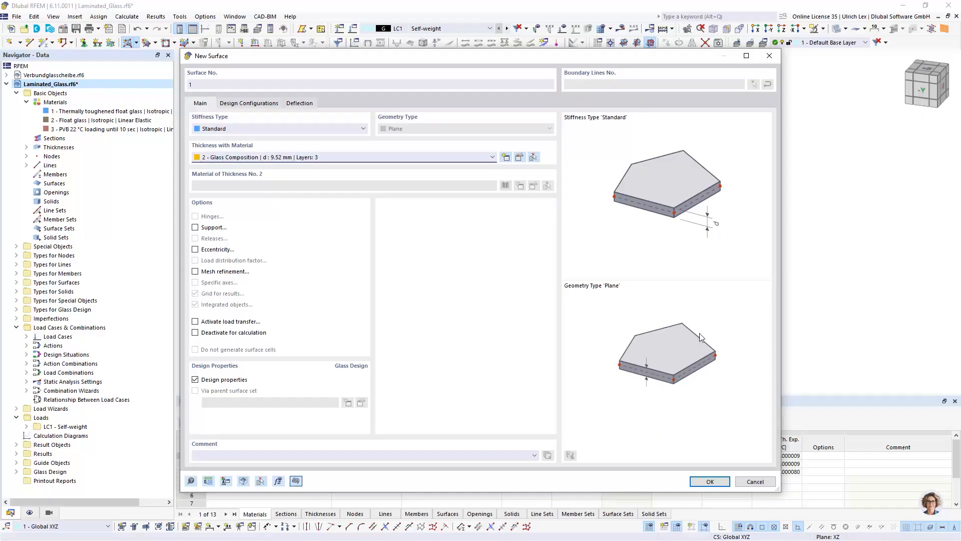
left_click(696, 480)
left_click(487, 205)
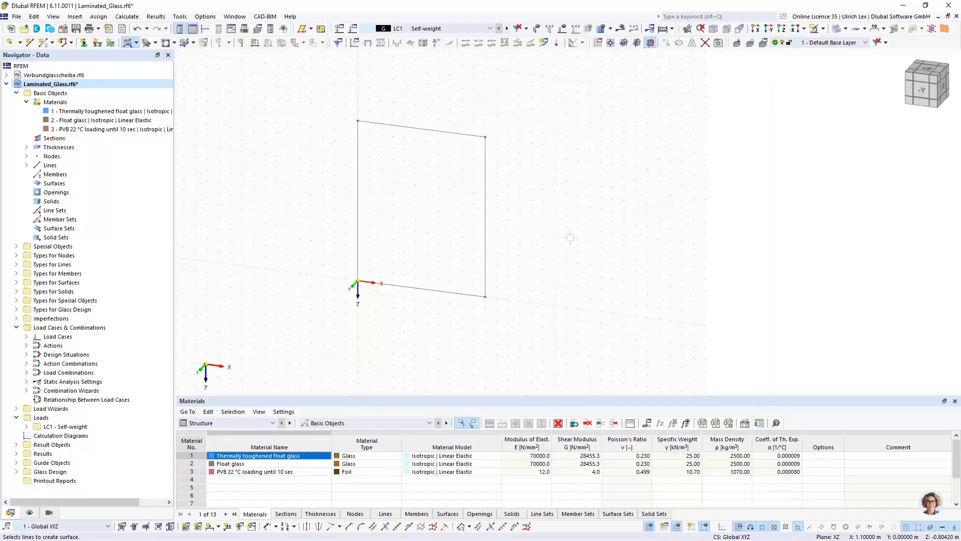
key("Escape")
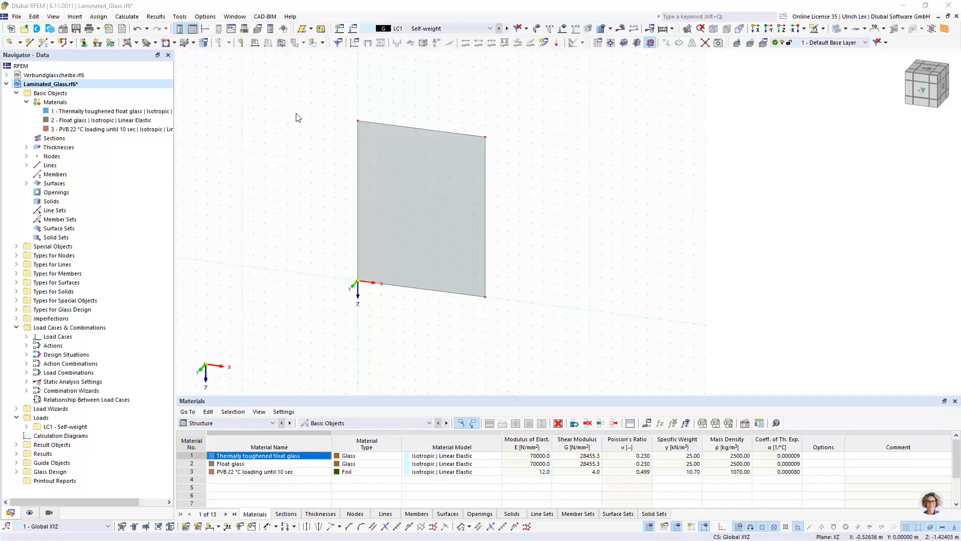
- Divide the pane's bottom line by distance with a new node 0.2 m from the line start
scroll(351, 195, "up", 1)
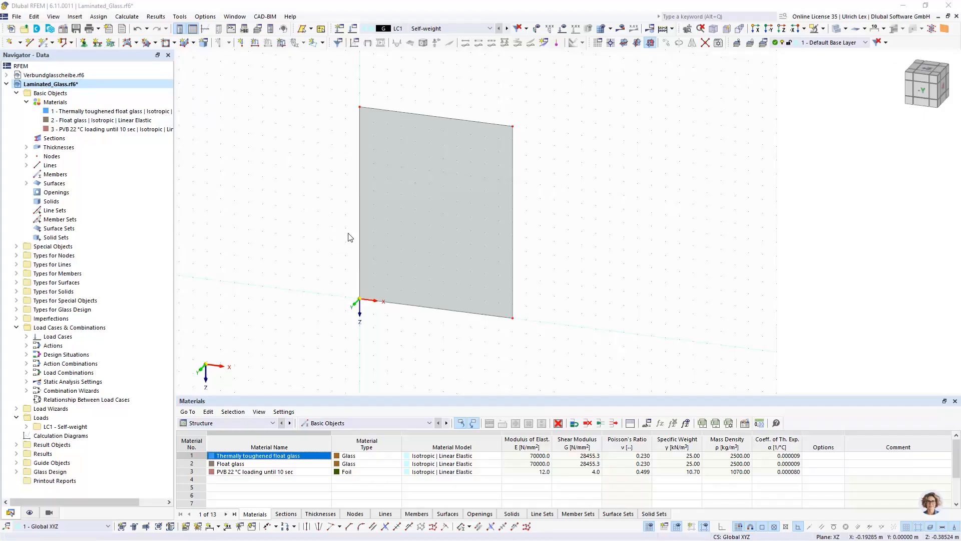
middle_click_drag(576, 266, 547, 274, "ctrl")
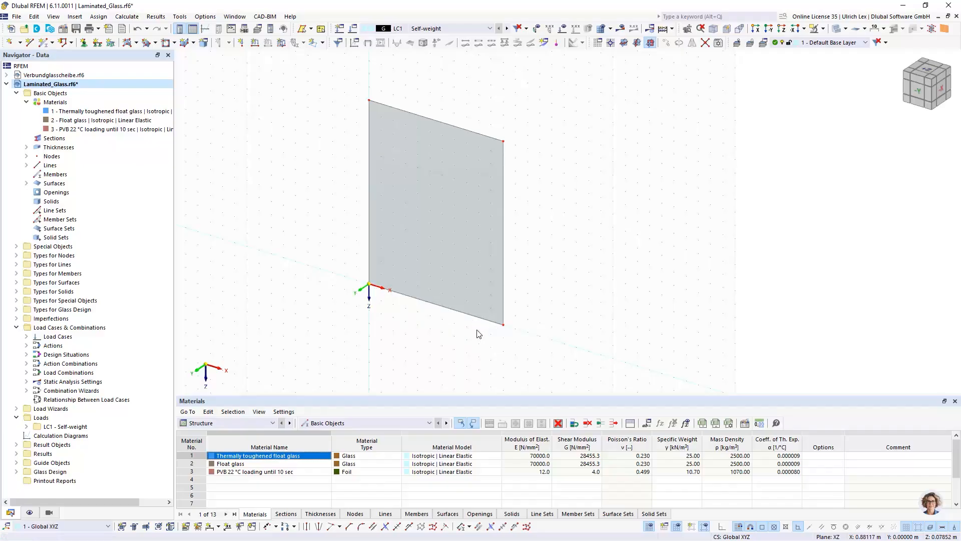
middle_click_drag(472, 326, 480, 315, "ctrl")
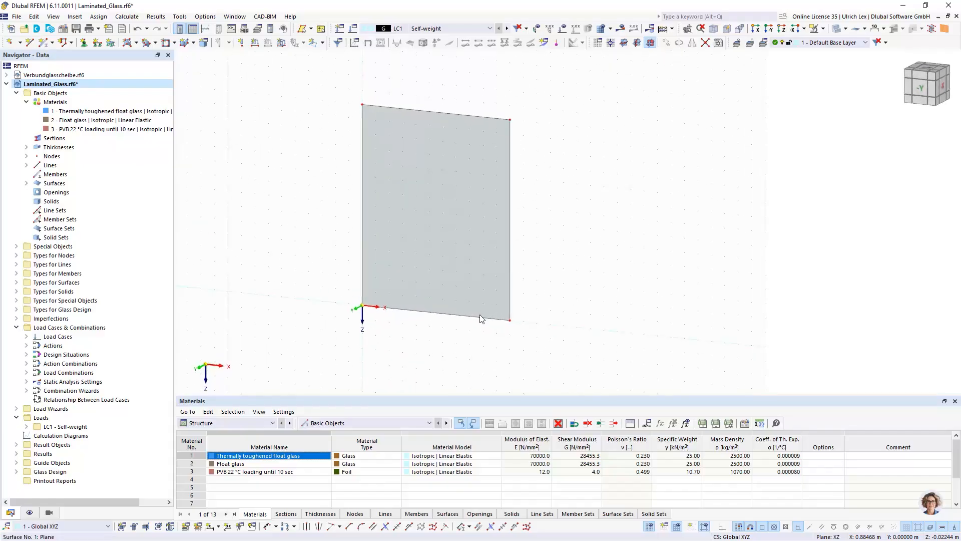
scroll(470, 331, "up", 3)
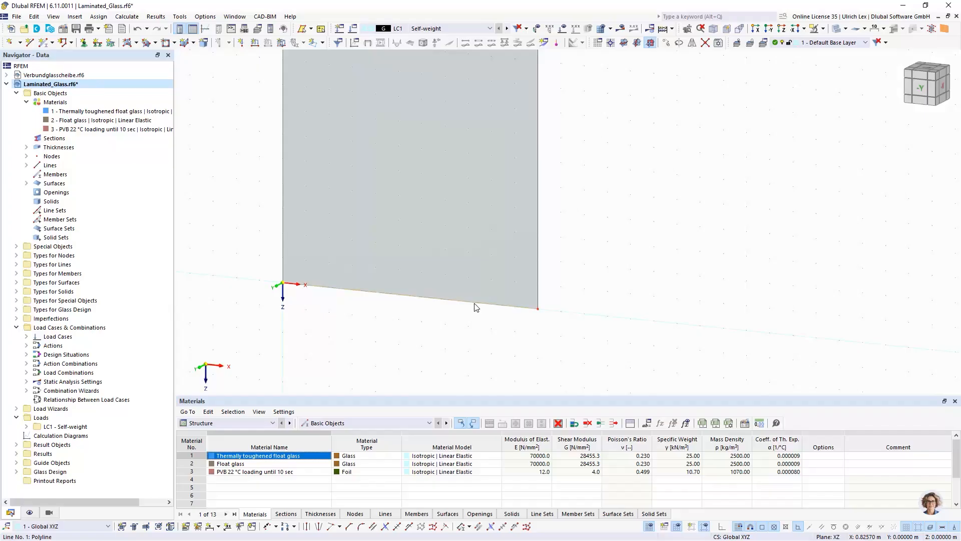
right_click(476, 307)
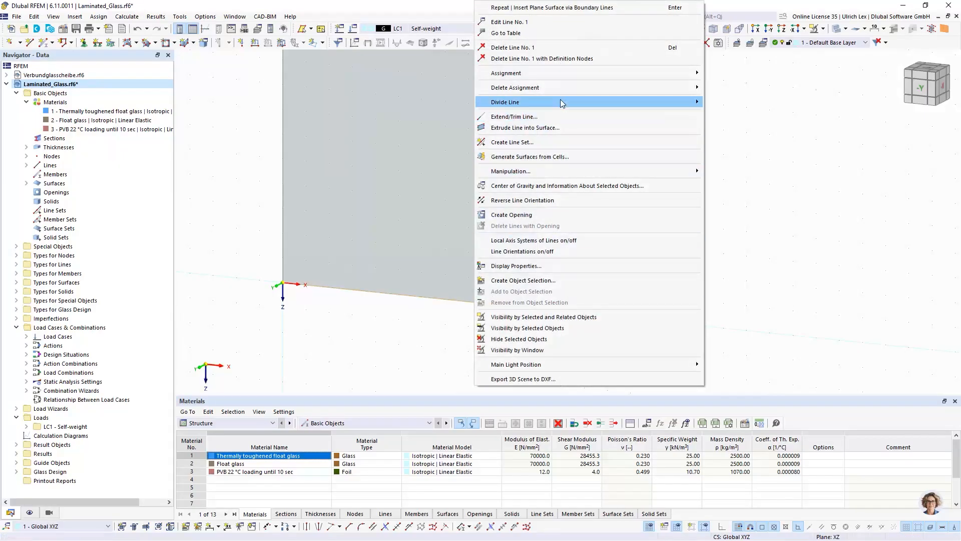
mouse_move(686, 102)
left_click(731, 124)
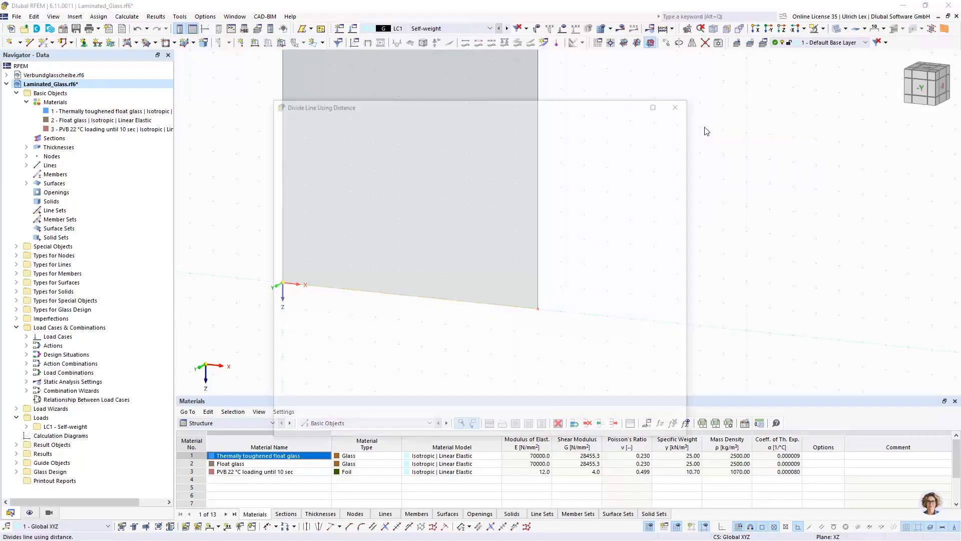
left_click_drag(299, 186, 338, 187)
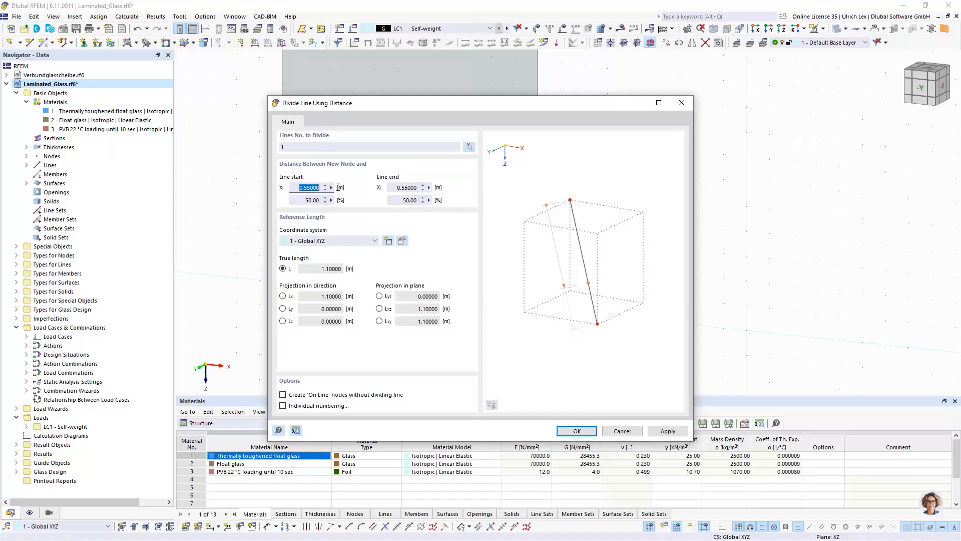
type("0,2")
left_click(577, 431)
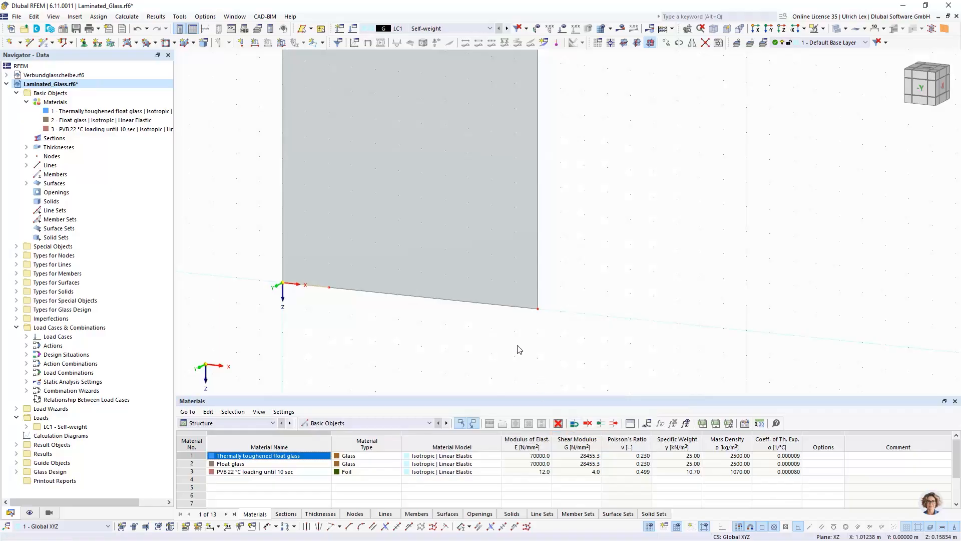
- Divide the longer remaining segment of the bottom line with a new node 0.2 m from the line end
right_click(503, 305)
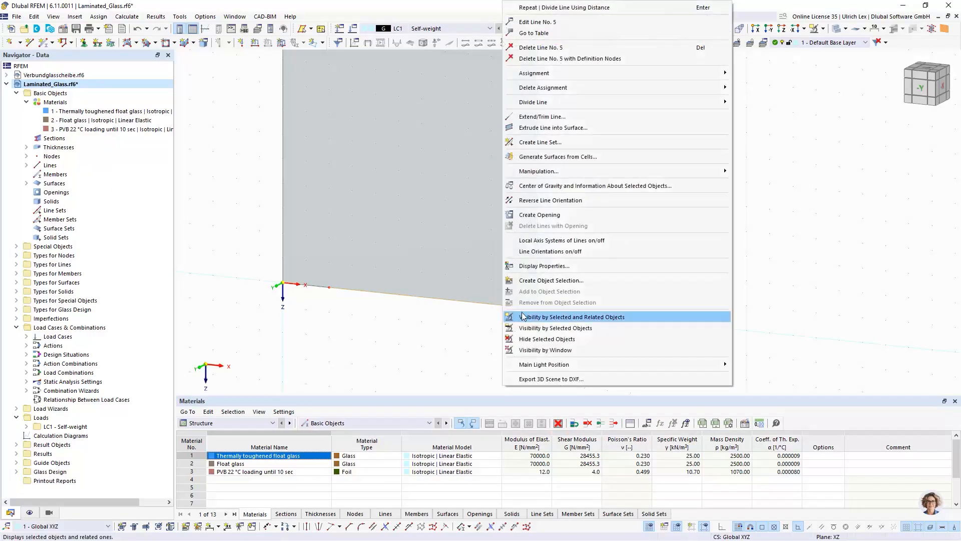
mouse_move(551, 102)
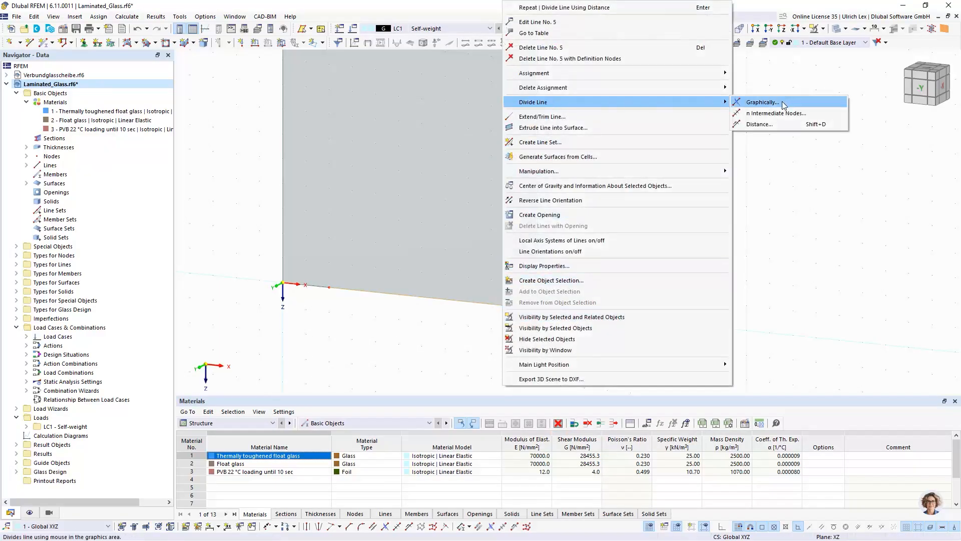
left_click(761, 124)
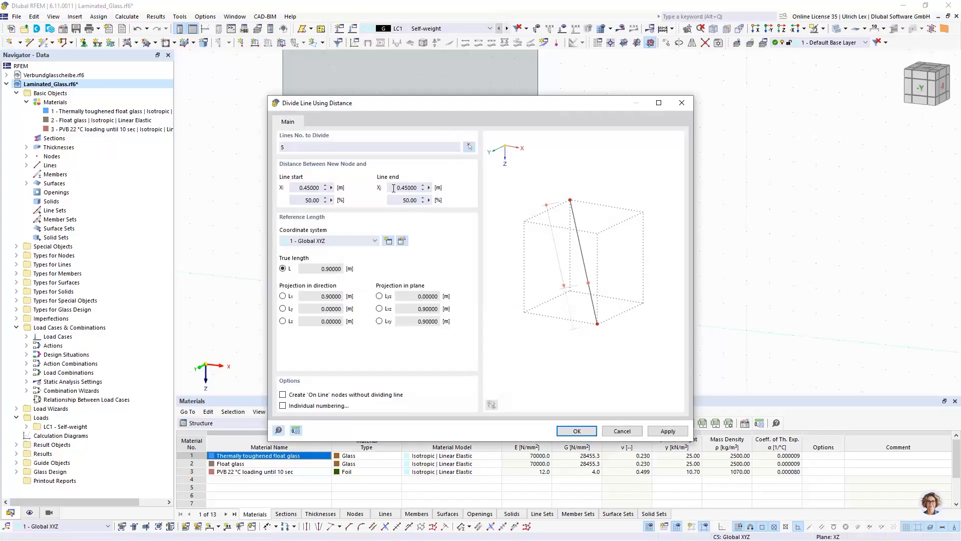
left_click_drag(393, 187, 434, 189)
type("0,2")
key("Return")
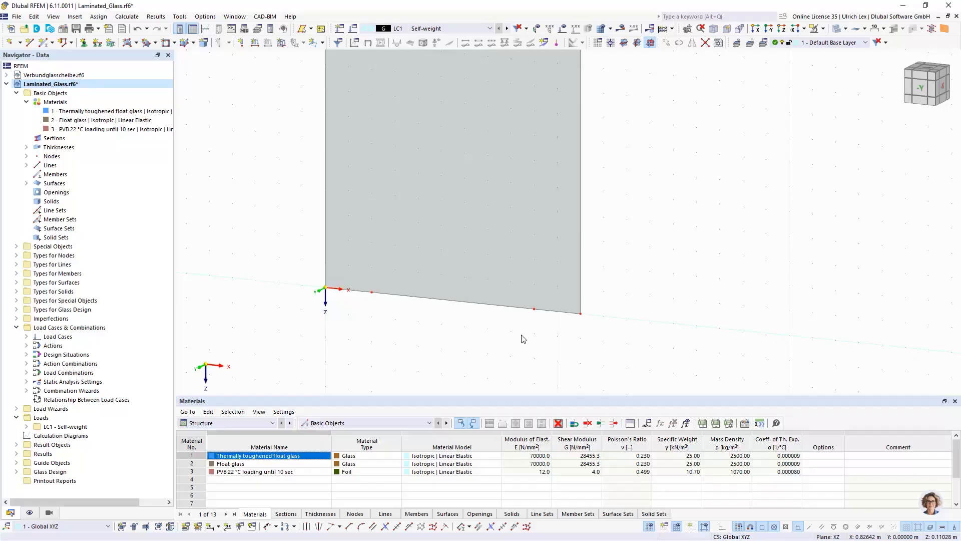
- Create a nodal support fixed only in the uZ direction and assign it to the bottom-edge node 0.2 m from the line end
left_click(84, 43)
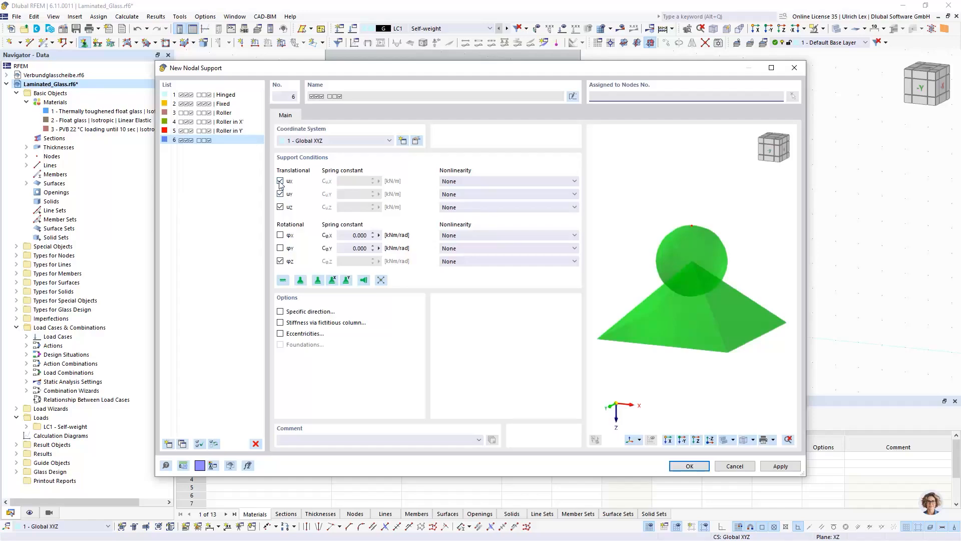
left_click(280, 181)
left_click(280, 193)
left_click(280, 261)
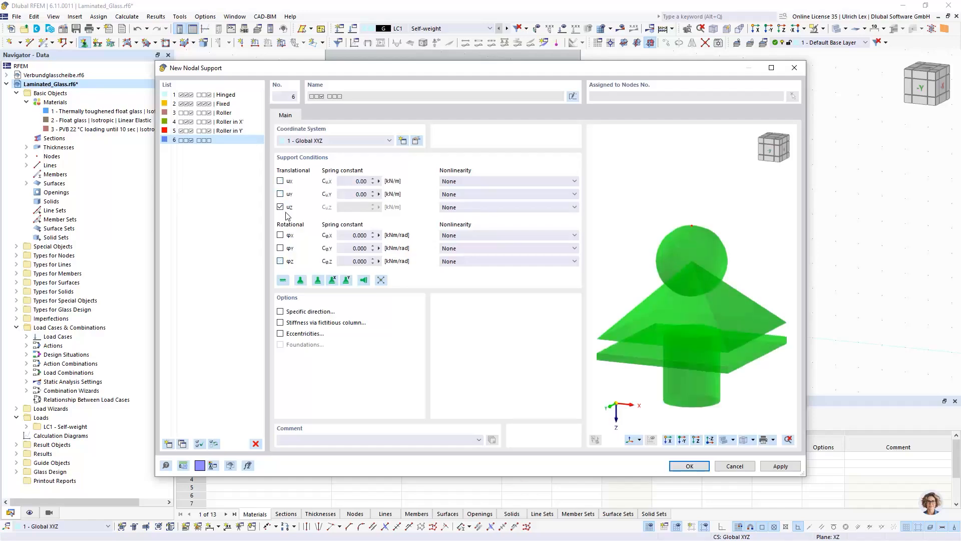
left_click(687, 466)
left_click(549, 383)
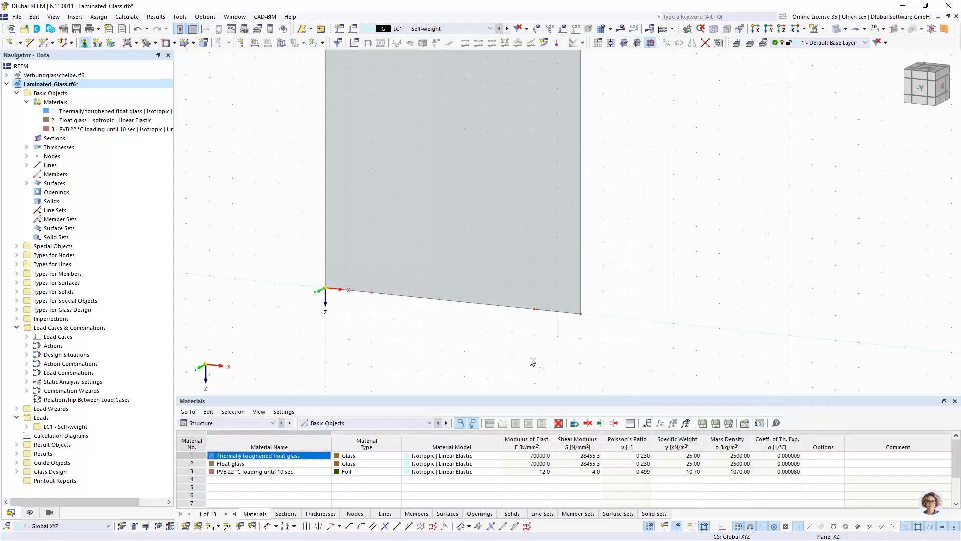
left_click(534, 309)
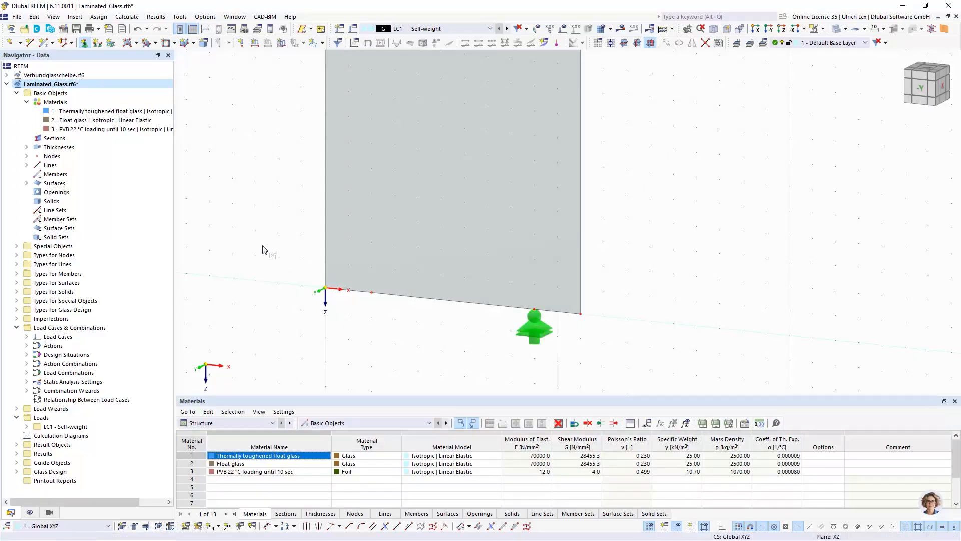
- Create a nodal support fixed only in uX and uZ and assign it to the bottom-edge node 0.2 m from the line start
left_click(84, 43)
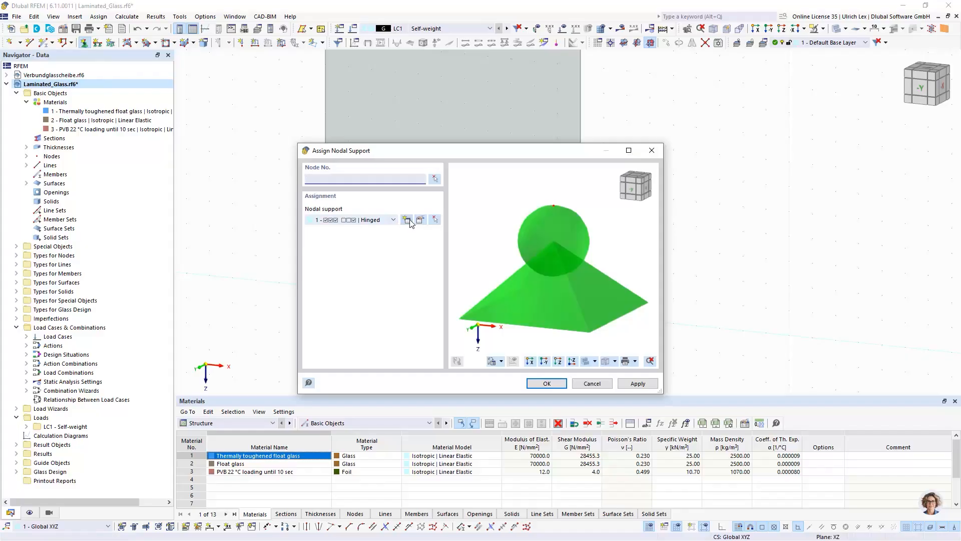
left_click(406, 220)
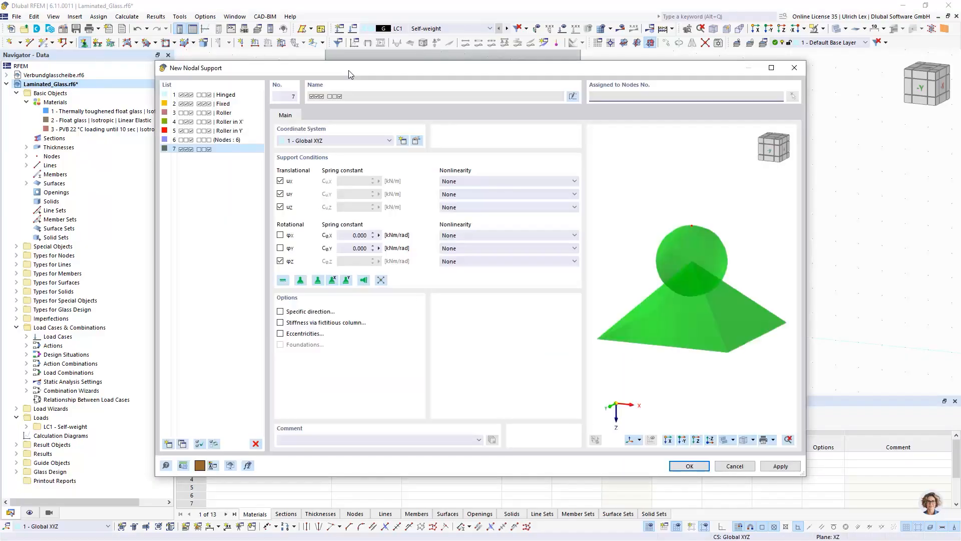
left_click_drag(349, 74, 470, 69)
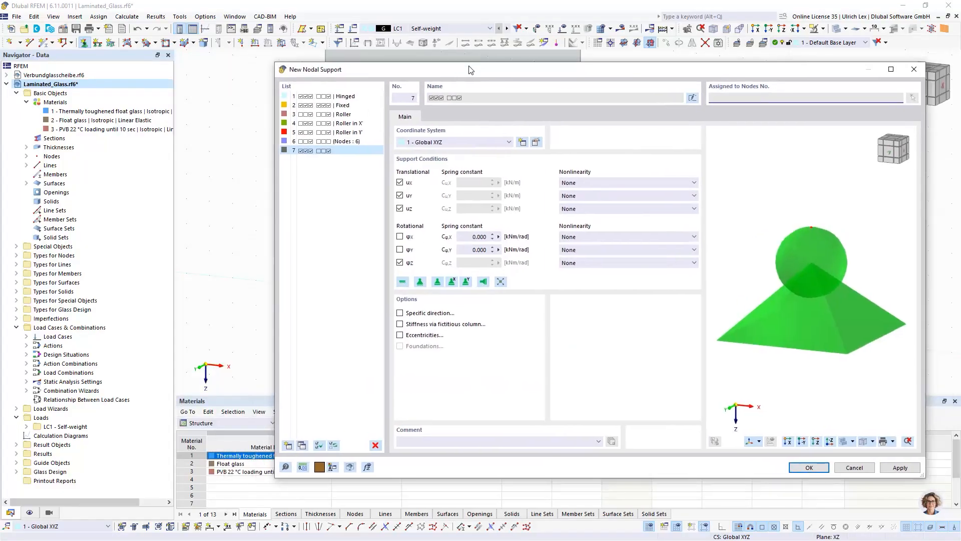
left_click(400, 195)
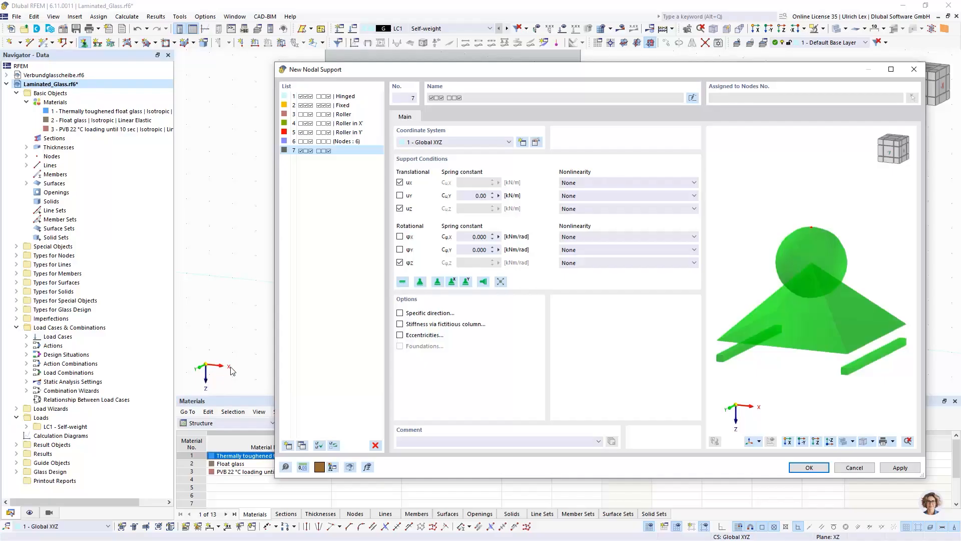
left_click(400, 262)
left_click(797, 465)
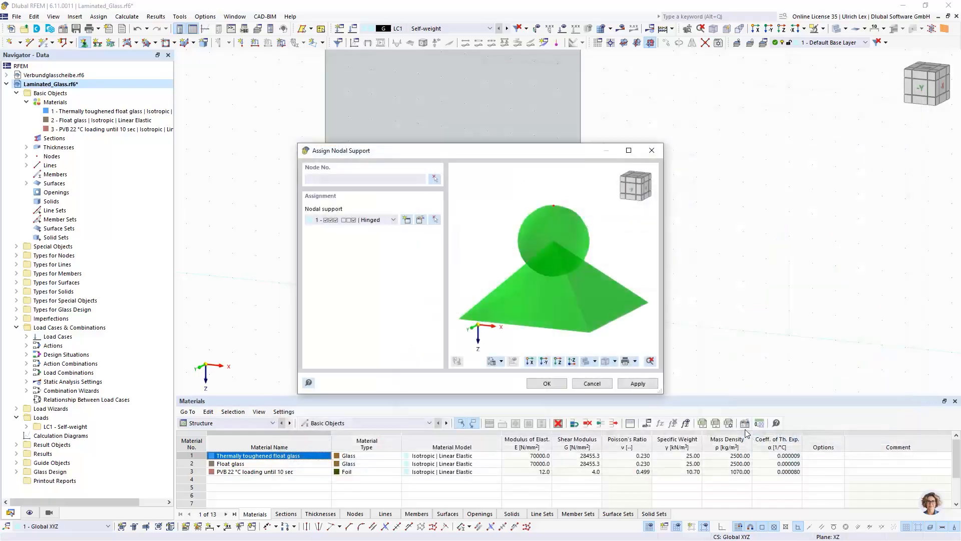
left_click(540, 382)
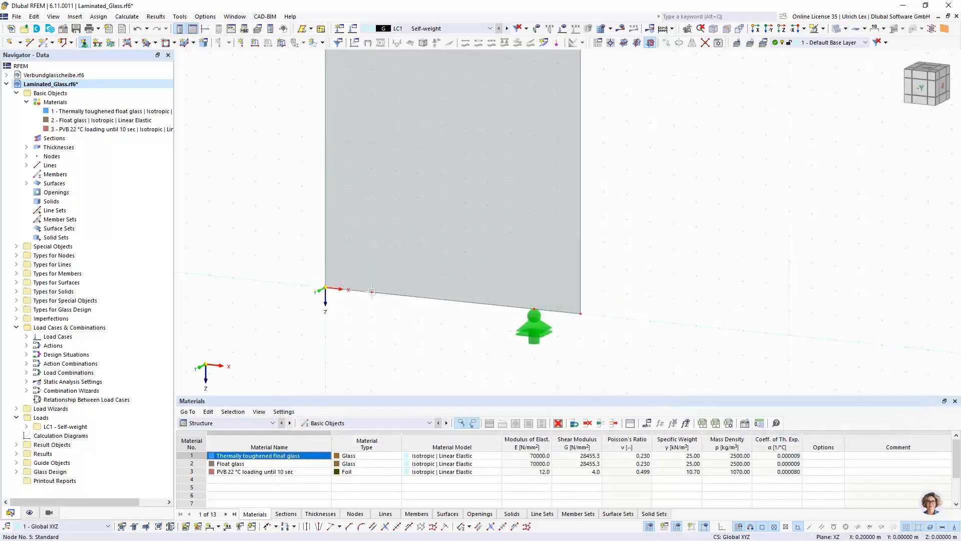
left_click(371, 292)
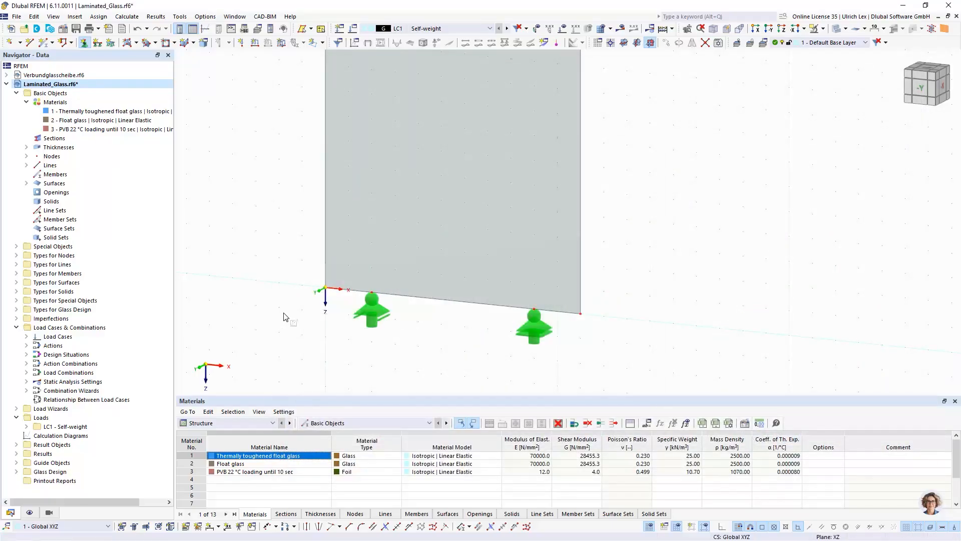
key("Escape")
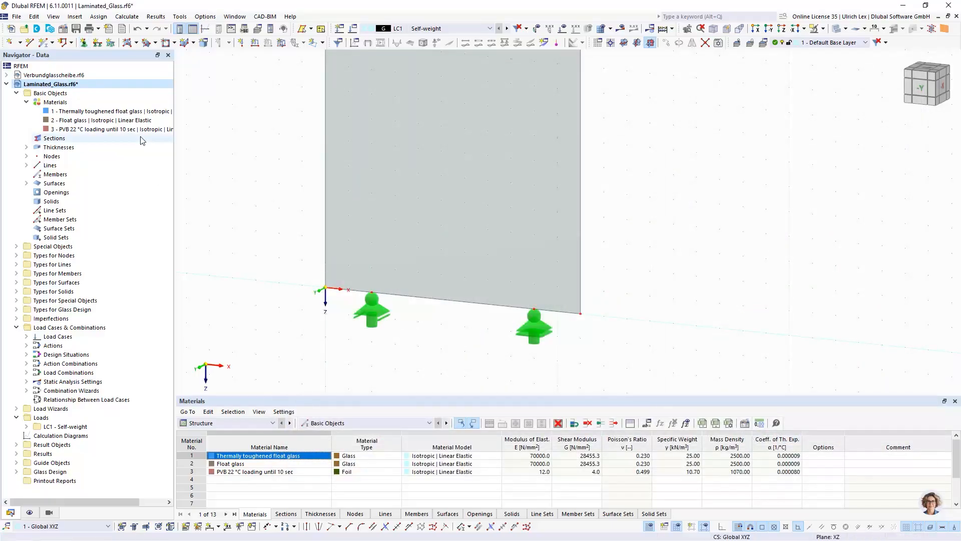
- Create a line support with all translations released and a translational spring constant of 2000 kN/m² in the Y direction
left_click(97, 43)
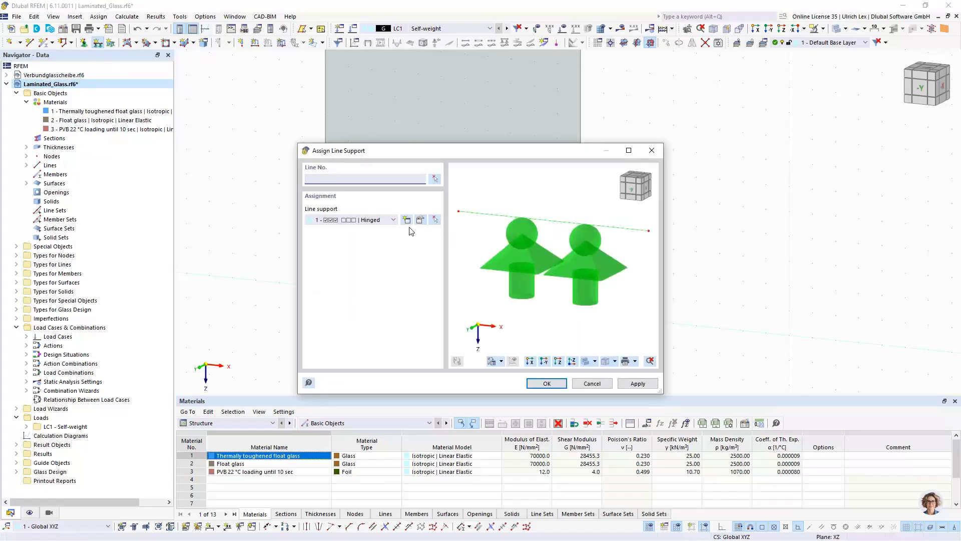
left_click(407, 220)
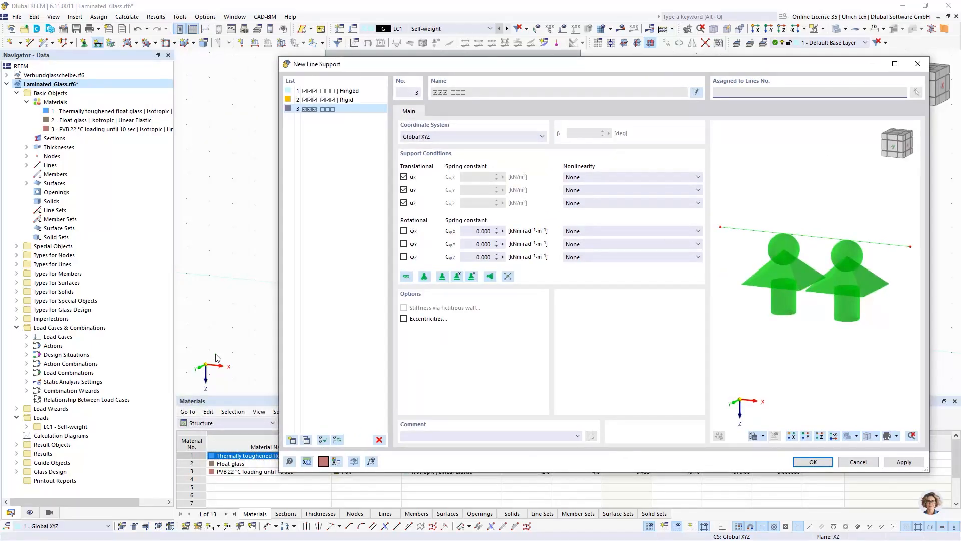
left_click(404, 176)
left_click(404, 204)
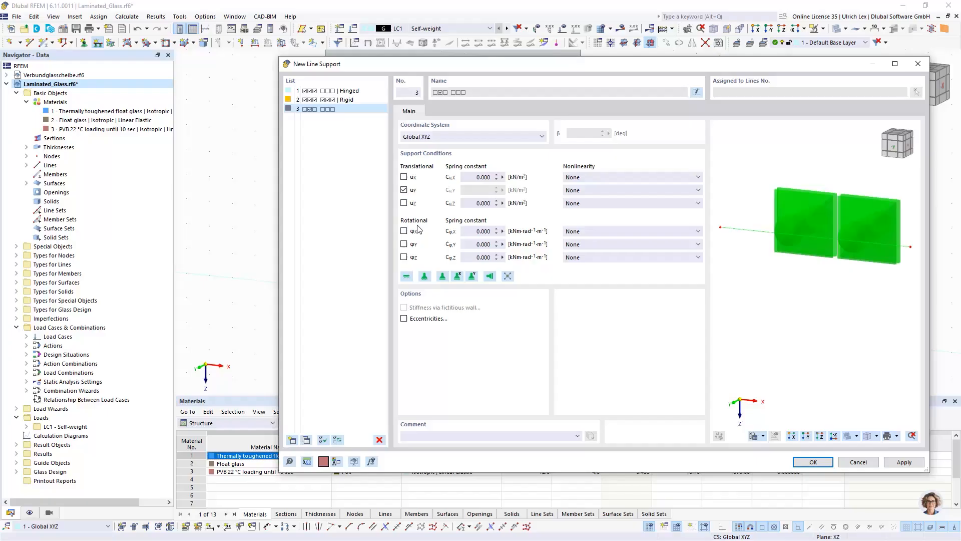
left_click(404, 190)
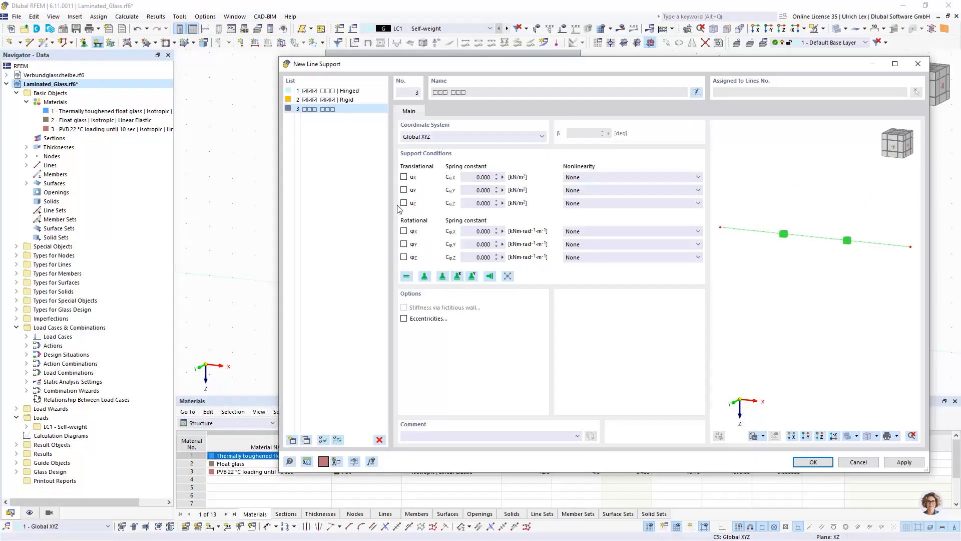
left_click(476, 189)
type("2")
left_click_drag(500, 70, 481, 66)
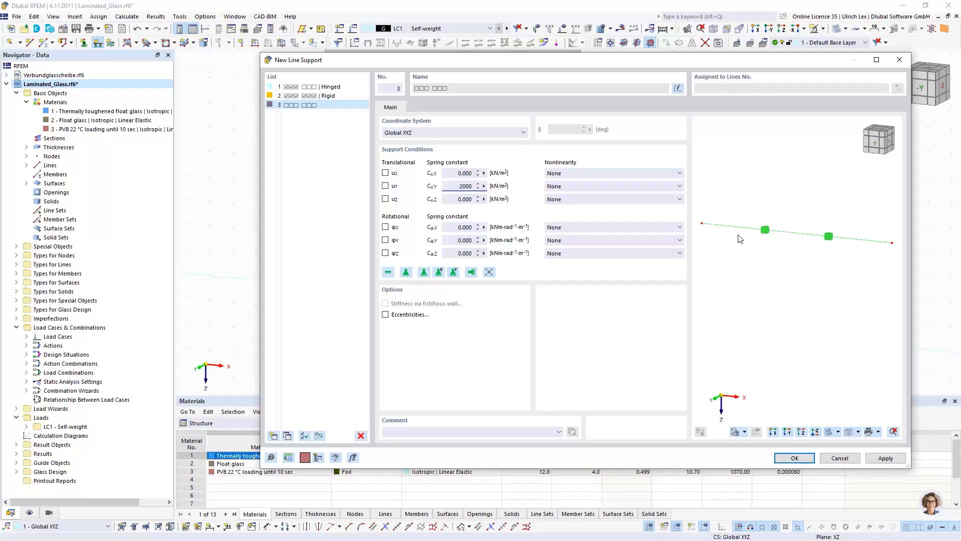
left_click(795, 458)
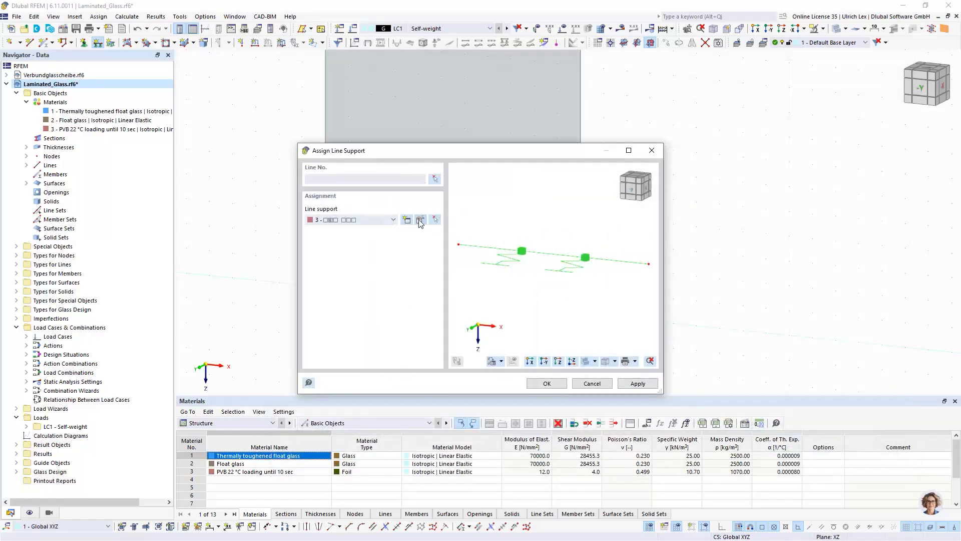
- Review the nonlinearity options for the spring line support's uY translation and keep None
left_click(419, 220)
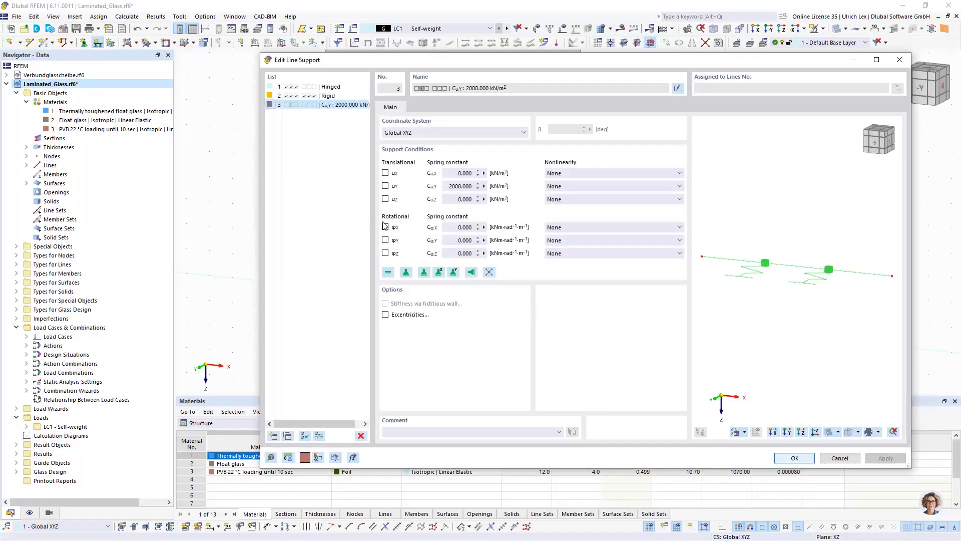
left_click(575, 186)
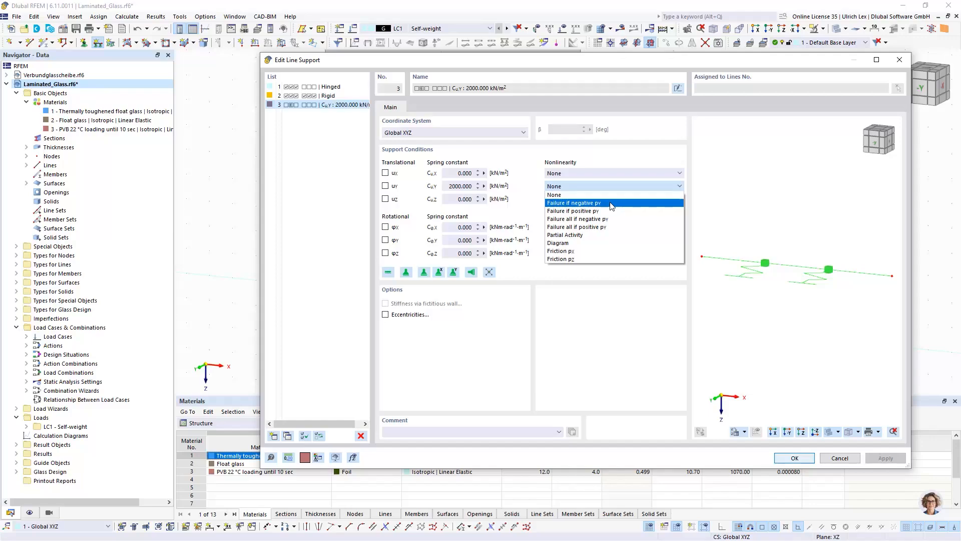
left_click(548, 195)
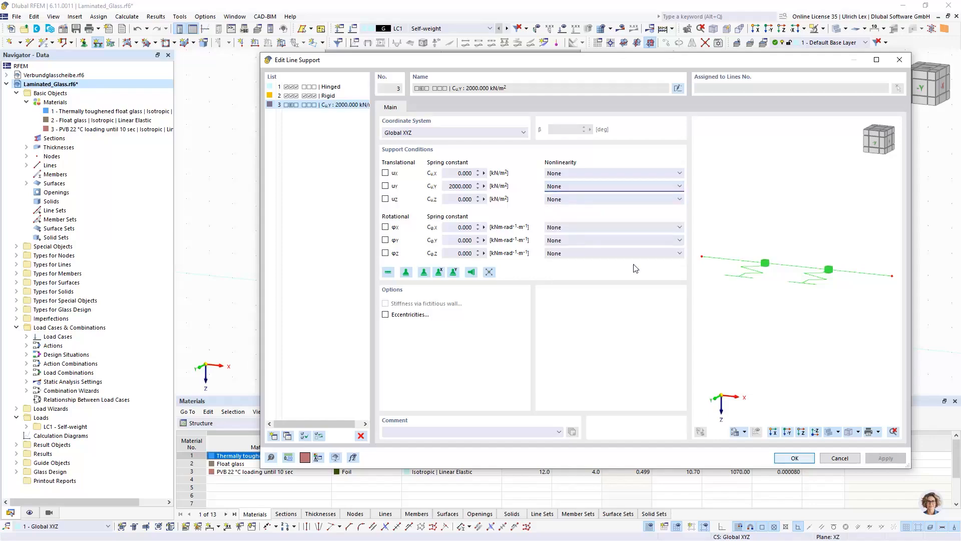
left_click(791, 457)
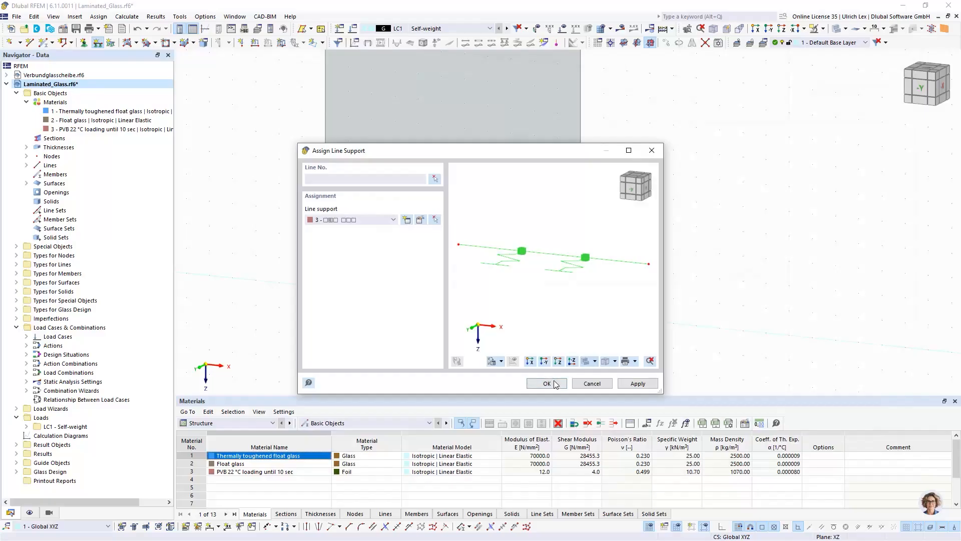
- Assign the spring line support to all edges of the glass pane, including every segment of the divided bottom edge
left_click(546, 383)
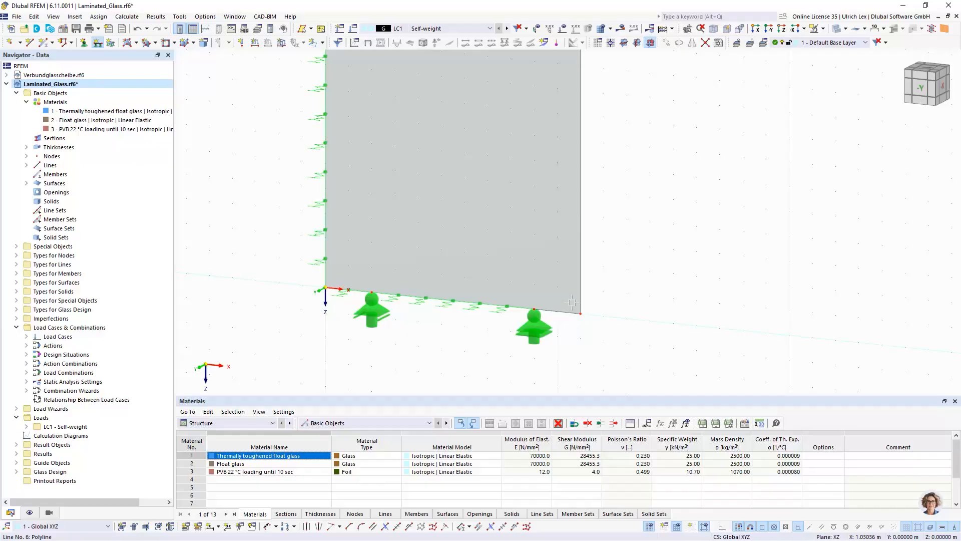
left_click(582, 290)
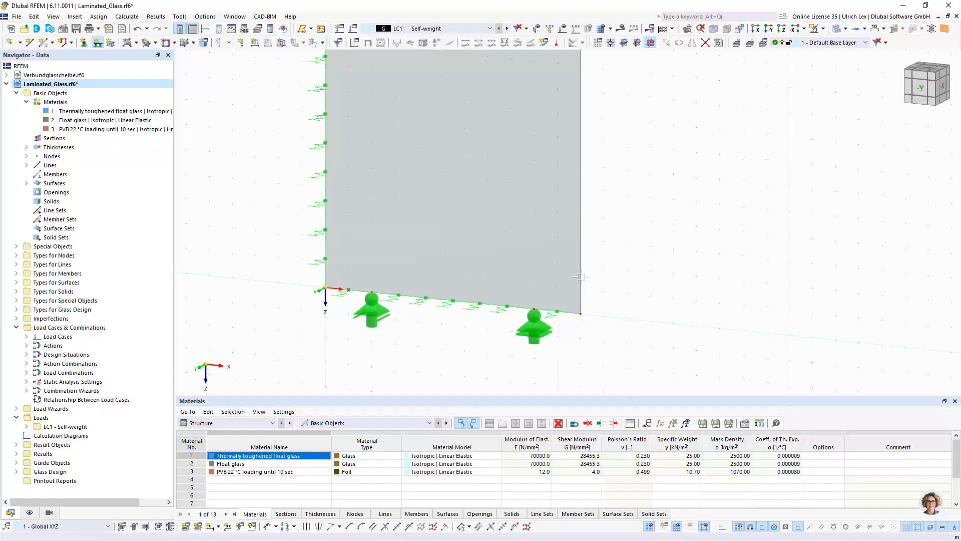
scroll(578, 342, "down", 2)
scroll(571, 325, "down", 3)
scroll(558, 186, "up", 3)
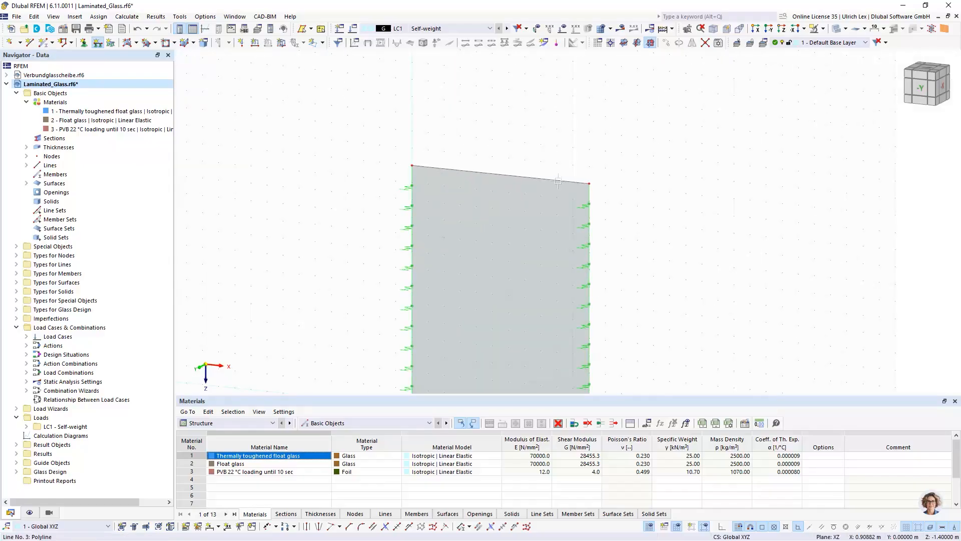
key("Escape")
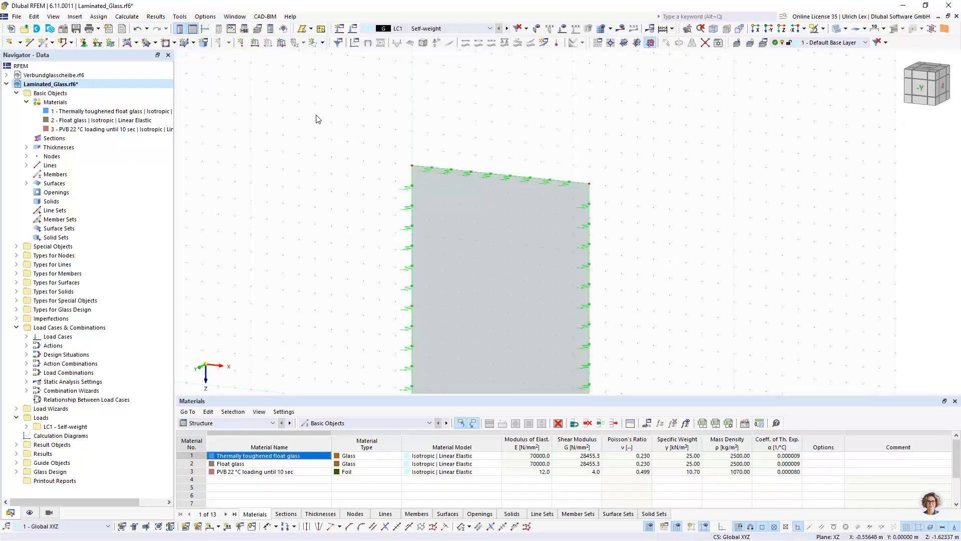
- Examine the supported pane and locate its glass composition among the model's thicknesses
scroll(318, 118, "down", 2)
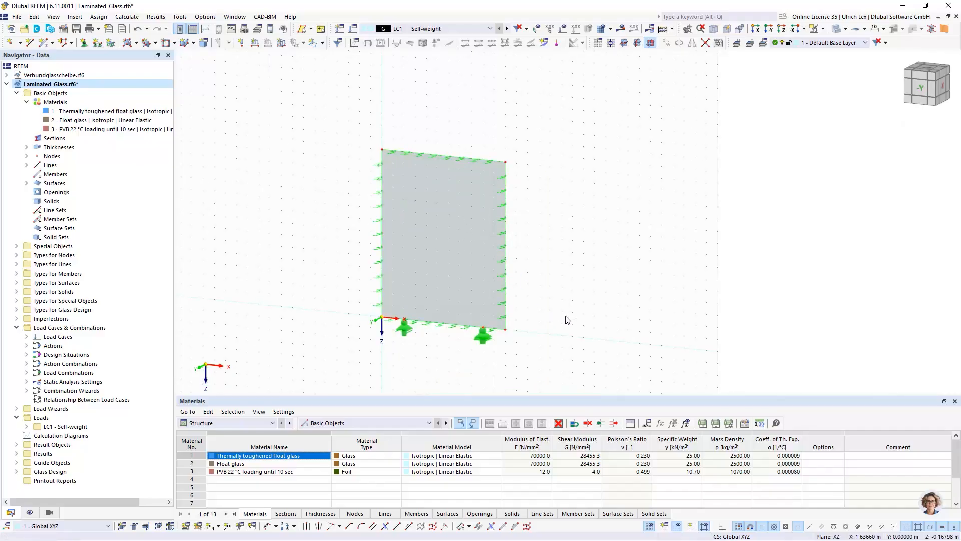
middle_click_drag(568, 320, 518, 309, "ctrl")
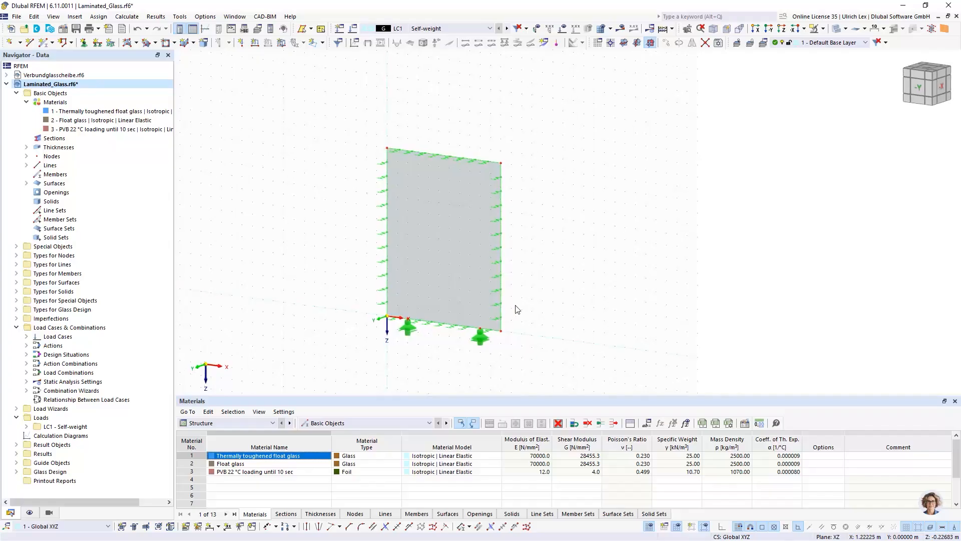
scroll(521, 309, "up", 2)
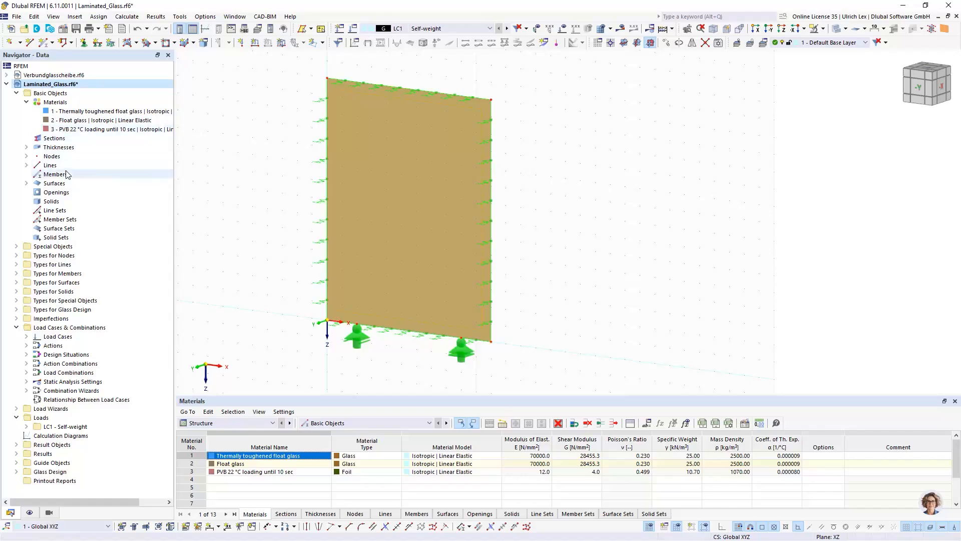
left_click(27, 147)
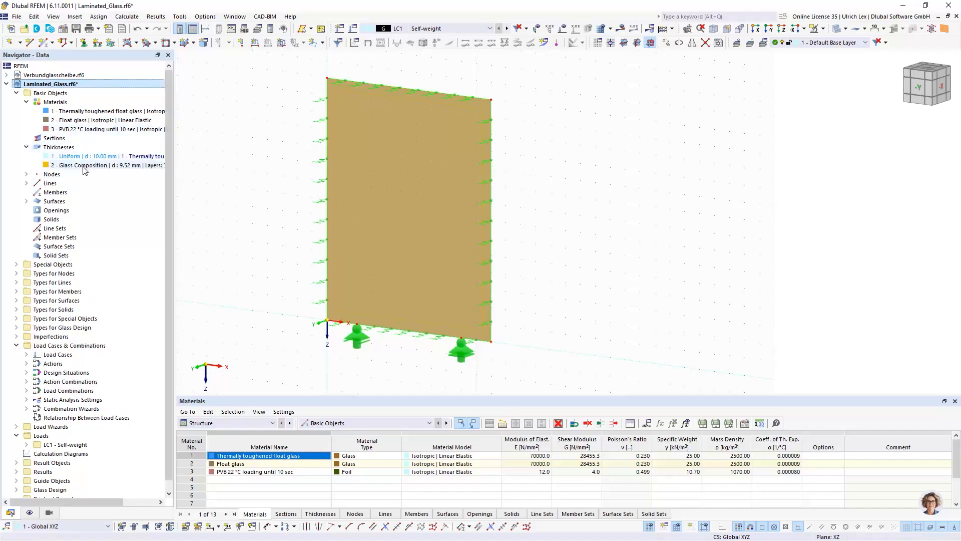
left_click(83, 166)
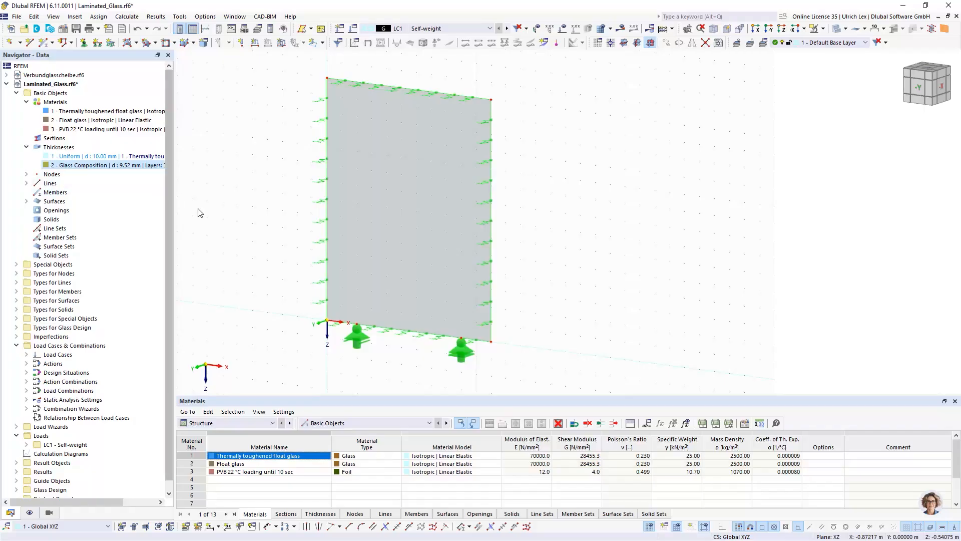
scroll(307, 150, "down", 2)
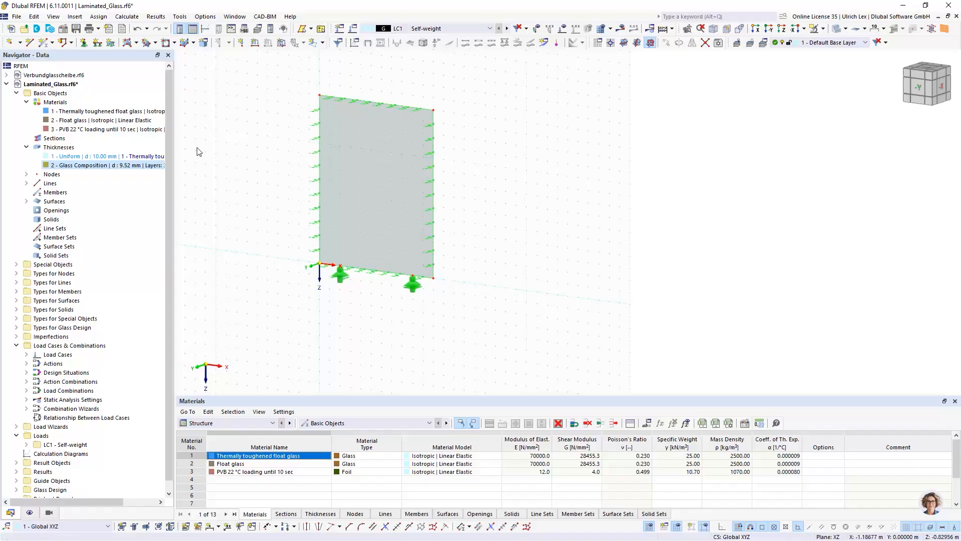
- Switch the work plane to XY and place three nodes beside the pane: two along the X-axis and one at X 2.5 m, Y -0.4 m
left_click(624, 45)
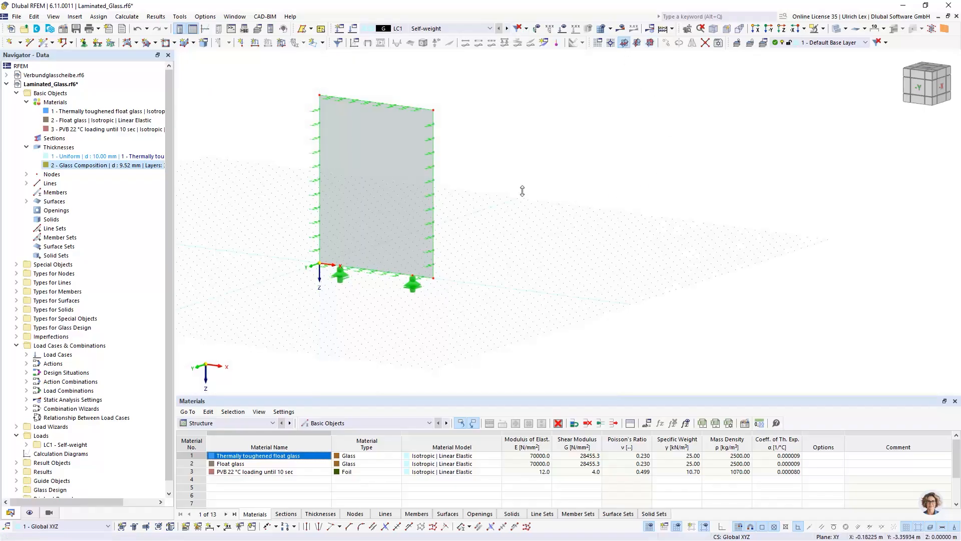
scroll(579, 256, "up", 1)
middle_click_drag(578, 256, 629, 323, "ctrl")
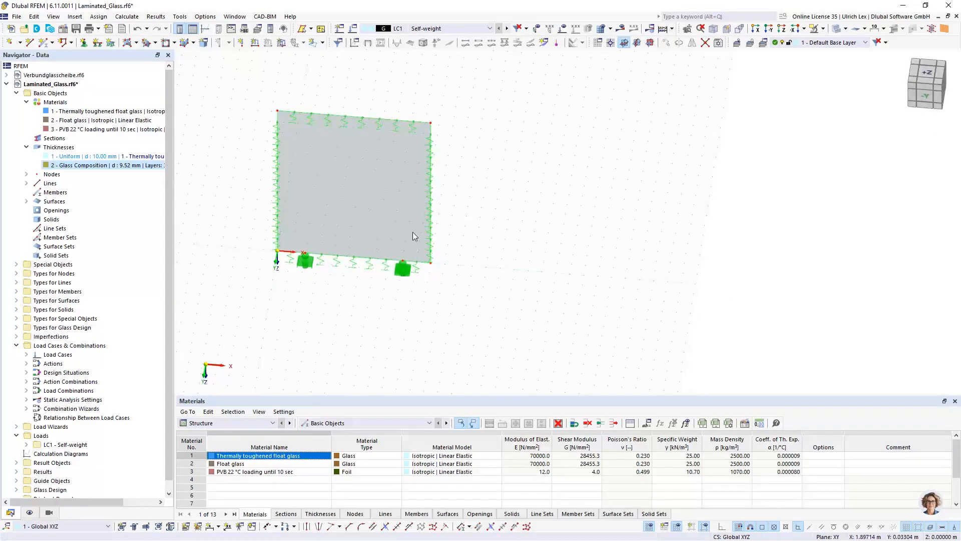
left_click(11, 44)
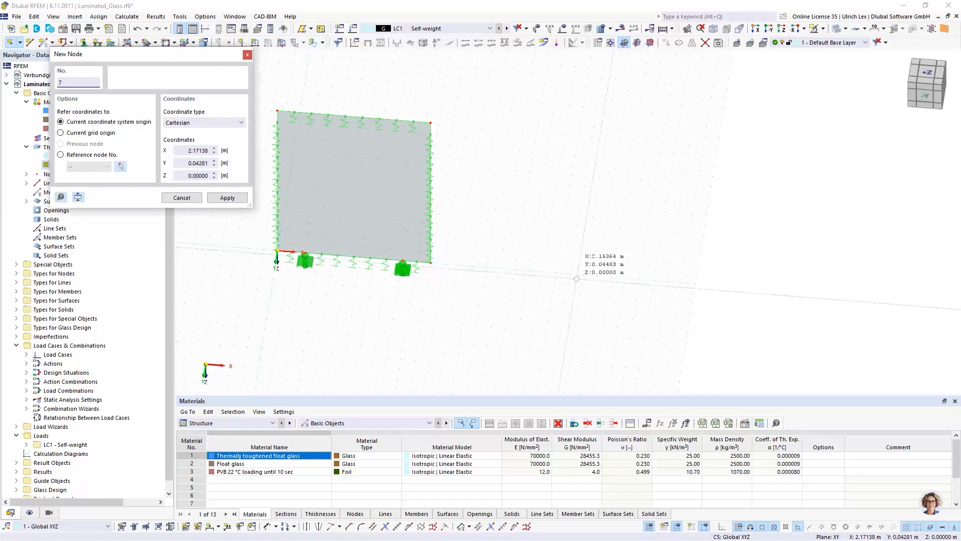
left_click(556, 272)
scroll(698, 288, "up", 1)
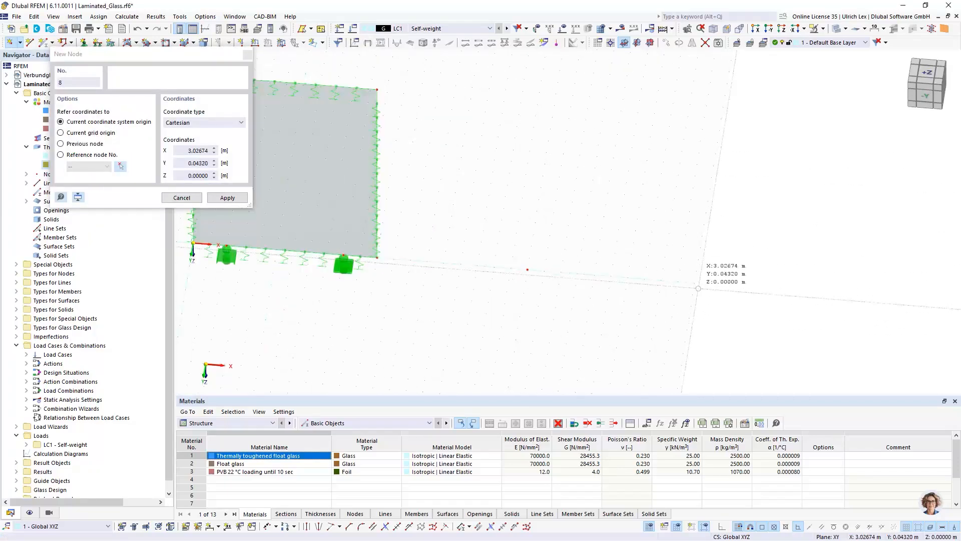
scroll(698, 288, "up", 1)
left_click(694, 282)
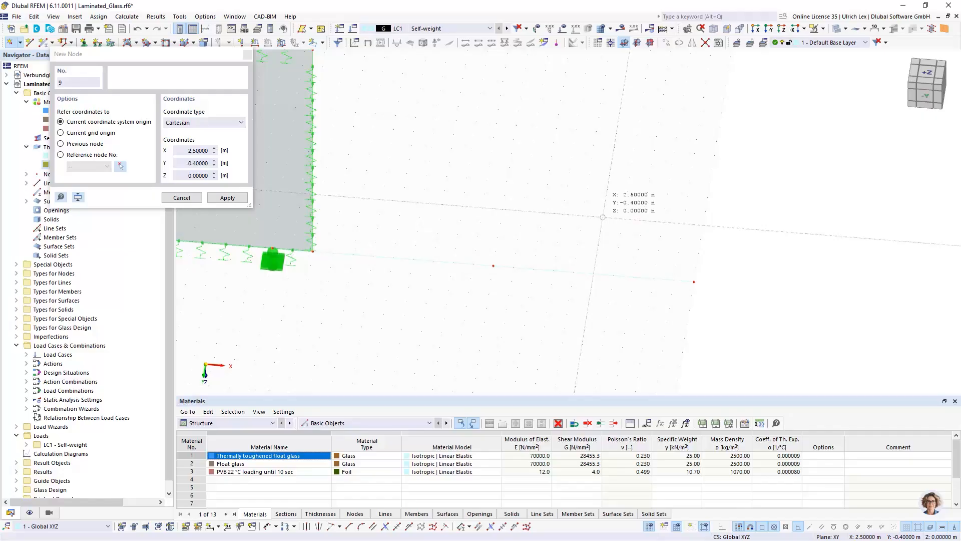
key("Escape")
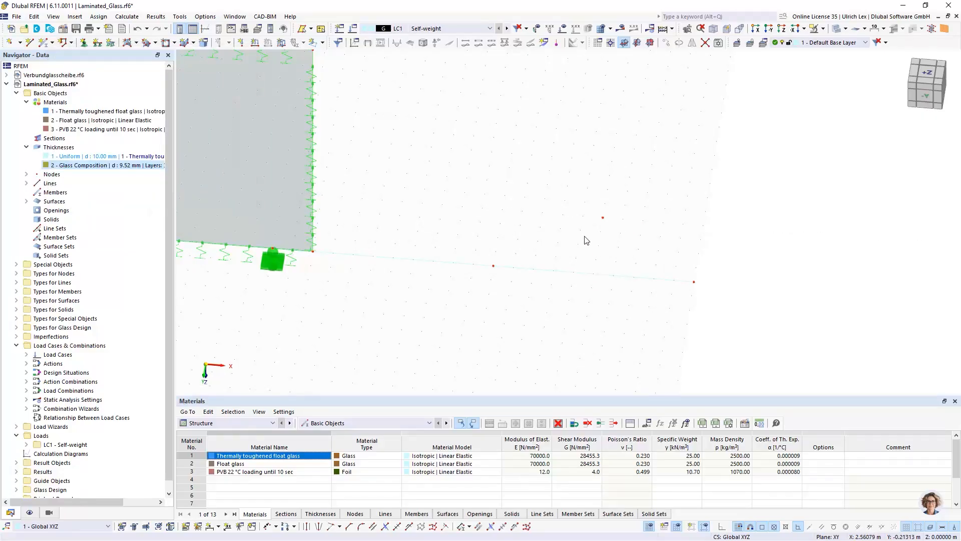
- Draw an arc centred on the node at X 2.5 m, Y -0.4 m, from the node at X 3 m to the one at X 2 m
left_click(72, 43)
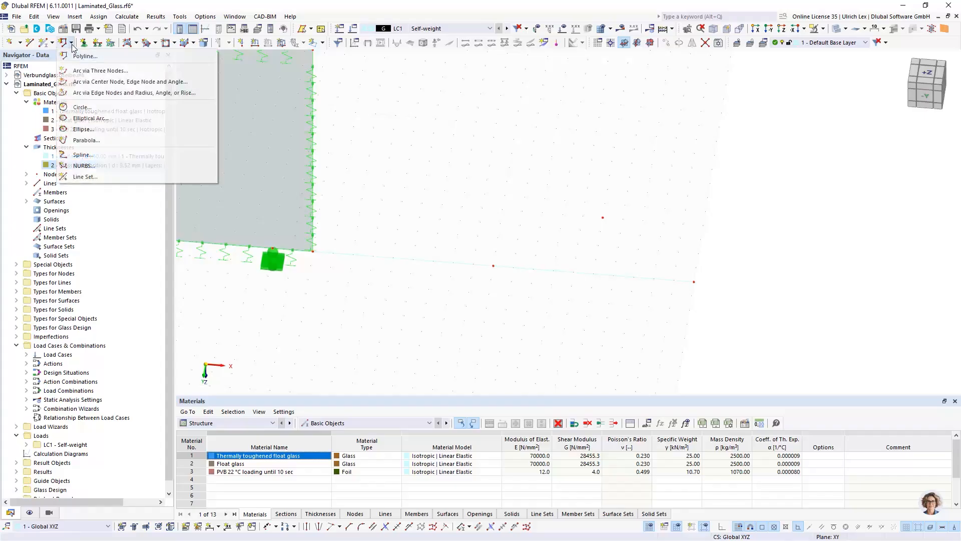
left_click(90, 82)
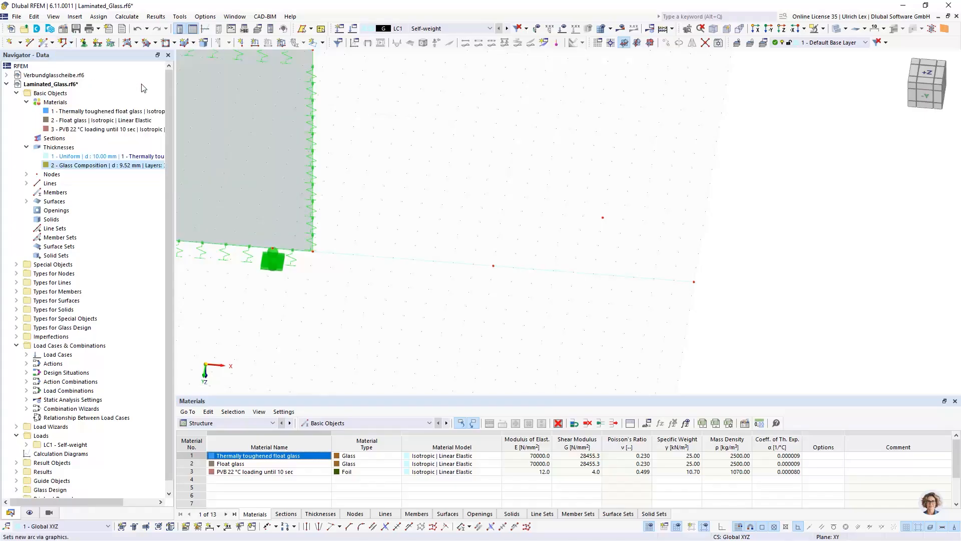
left_click(603, 217)
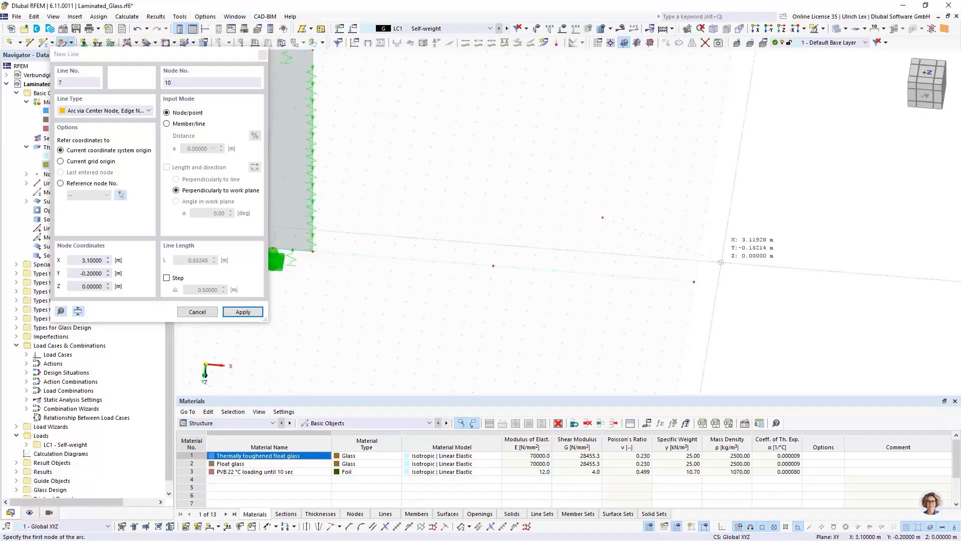
left_click(694, 282)
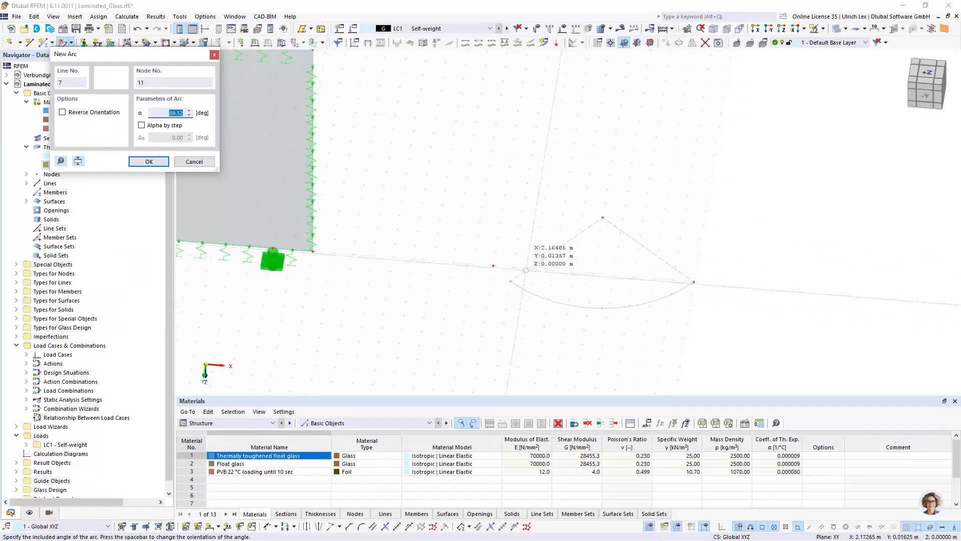
key("Return")
key("Escape")
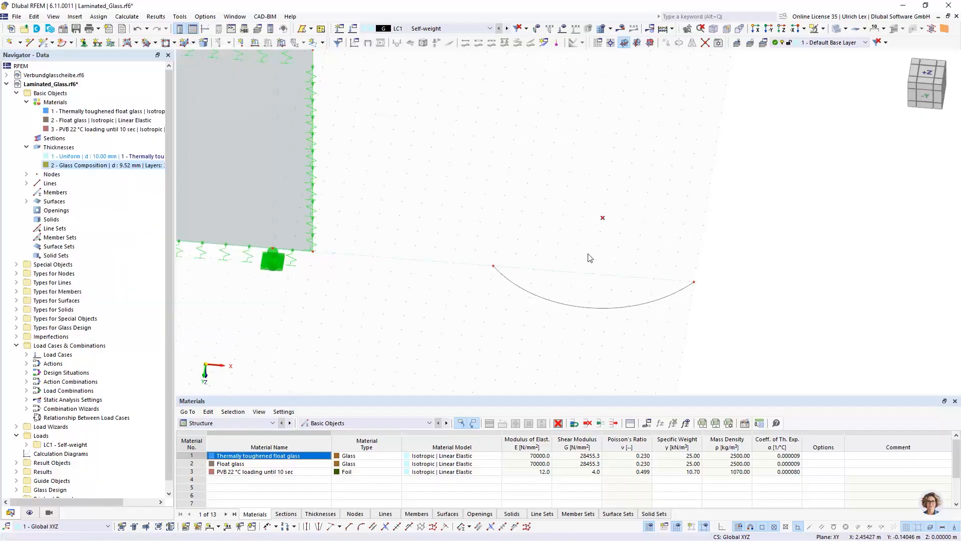
- Copy the arc with its nodes once, with a displacement of -1.4 m in Z
scroll(582, 230, "down", 2)
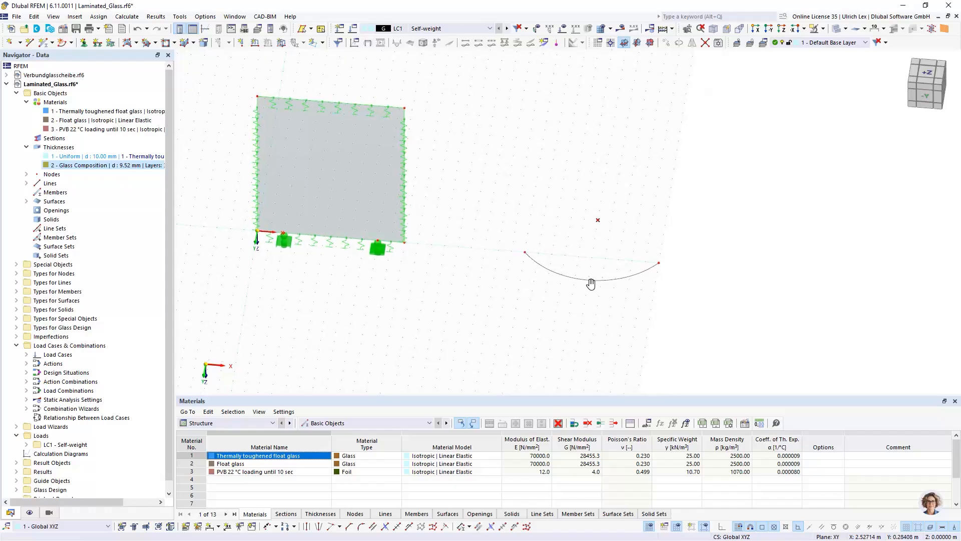
middle_click_drag(591, 285, 574, 255, "ctrl")
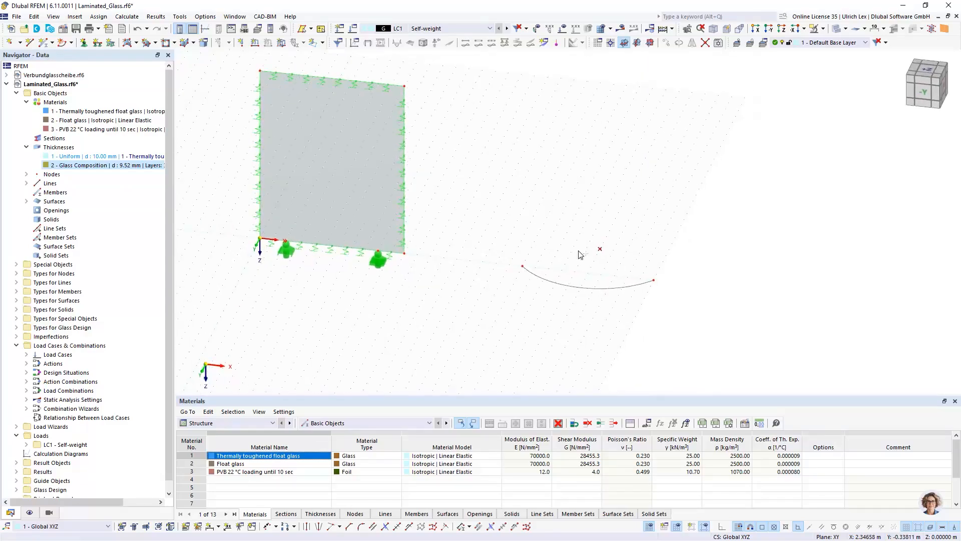
left_click_drag(495, 205, 660, 311)
left_click(666, 44)
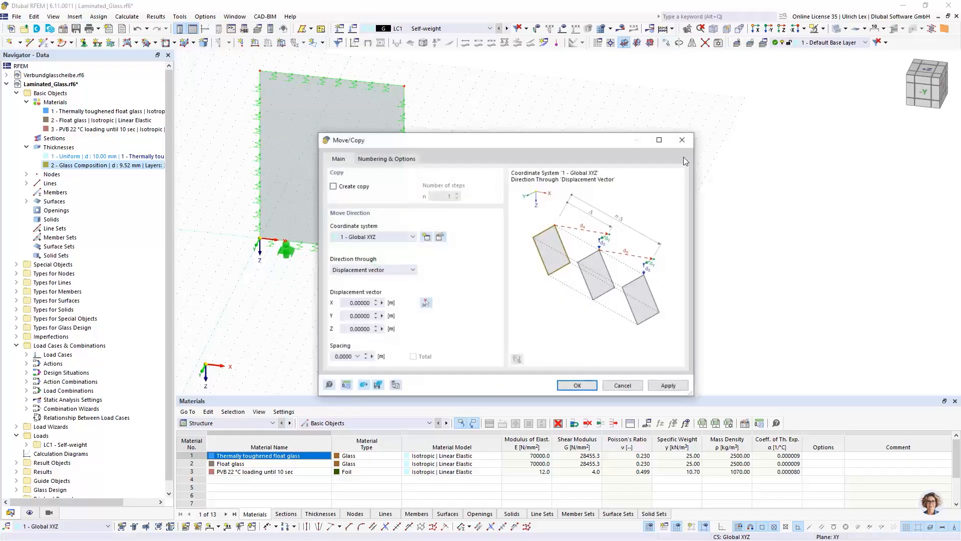
left_click(333, 187)
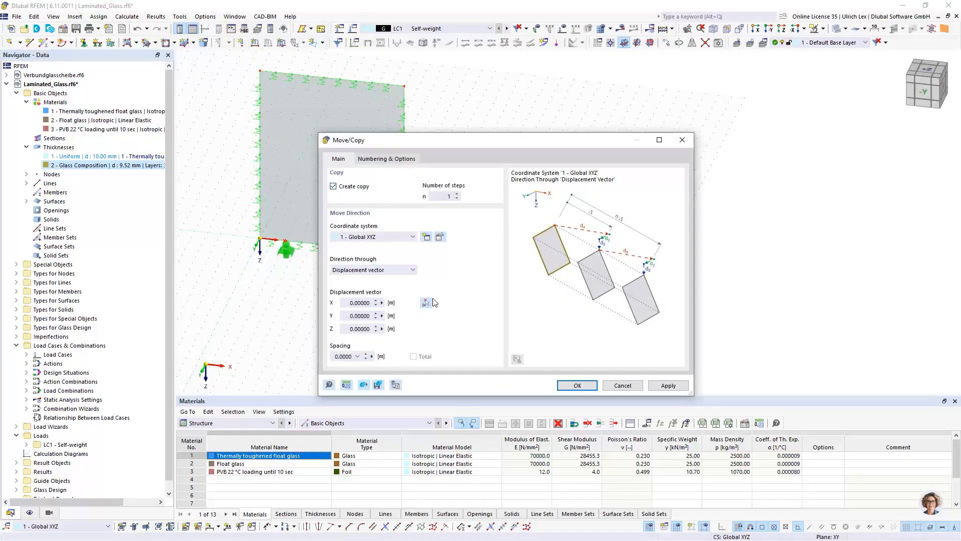
left_click_drag(348, 330, 394, 332)
type("-1,4")
left_click(577, 385)
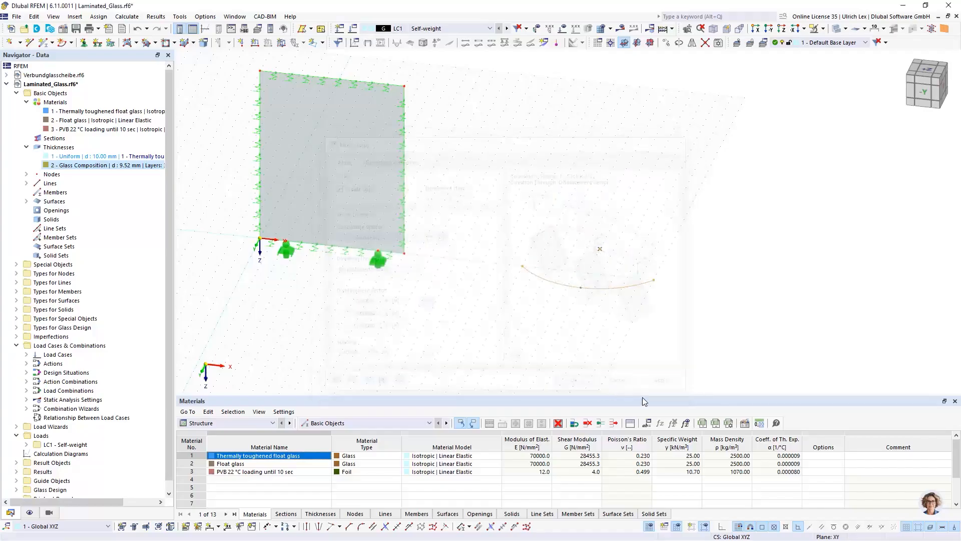
- Connect the ends of the lower and upper arcs with two vertical single lines
left_click(30, 42)
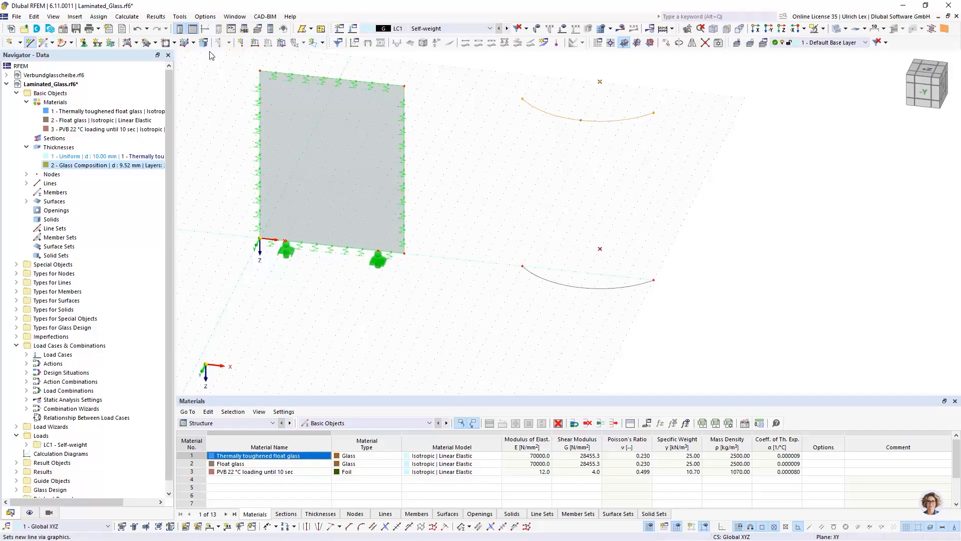
left_click(522, 266)
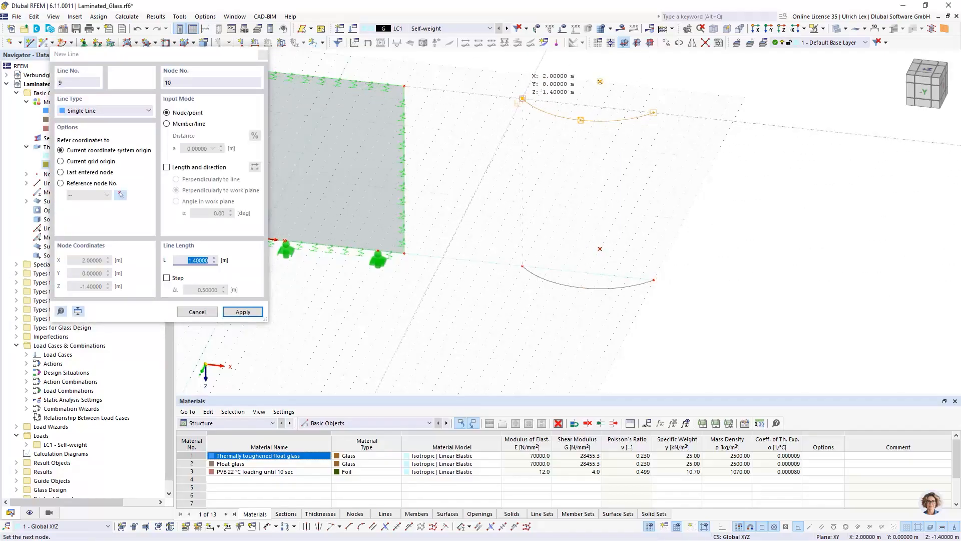
left_click(523, 99)
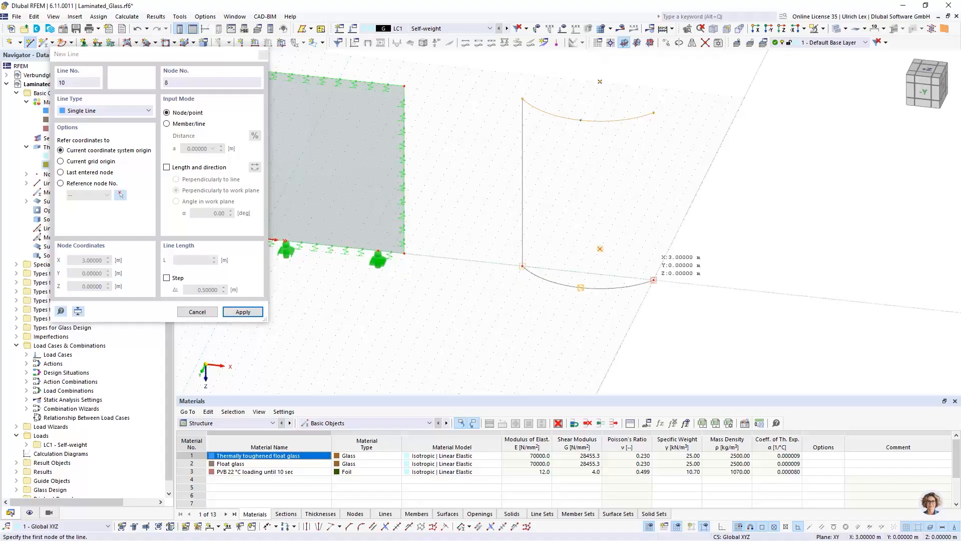
left_click(654, 113)
right_click(708, 155)
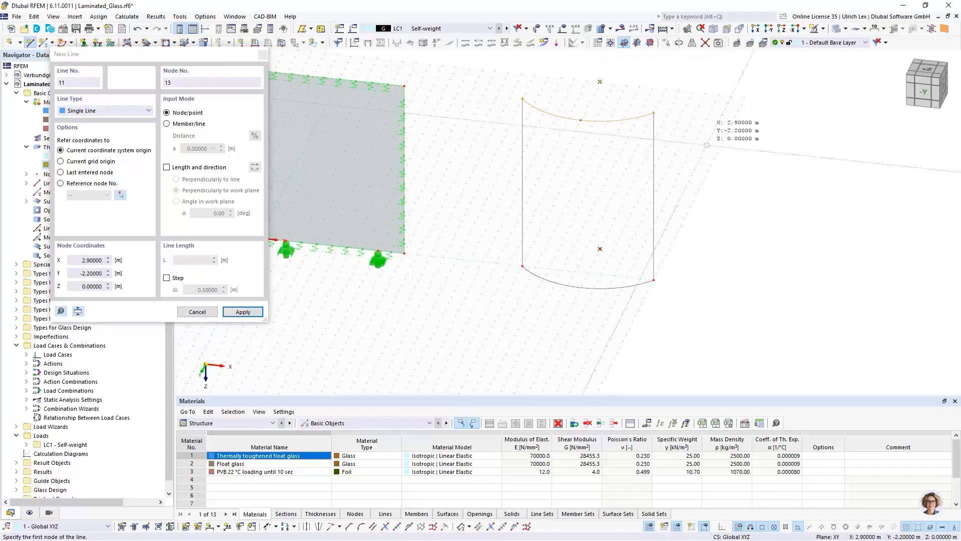
right_click(718, 194)
- Create a quadrangle surface with the 9.52 mm glass composition thickness within the arcs and vertical lines
middle_click_drag(727, 273, 657, 229, "ctrl")
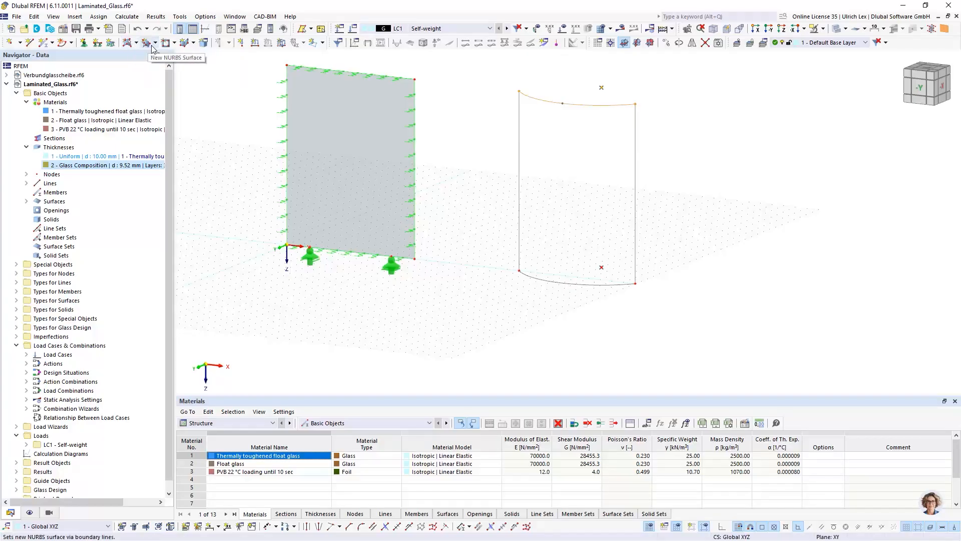
left_click(194, 44)
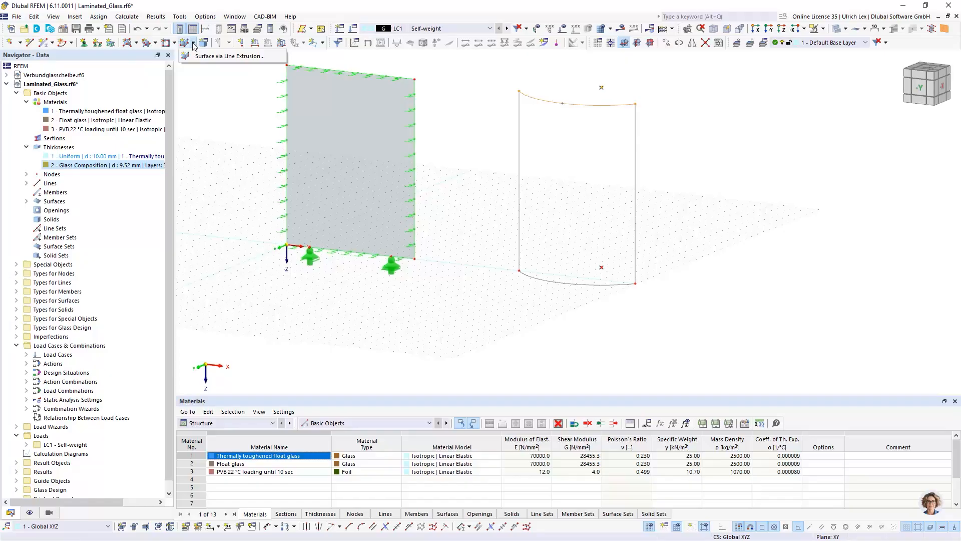
left_click(156, 44)
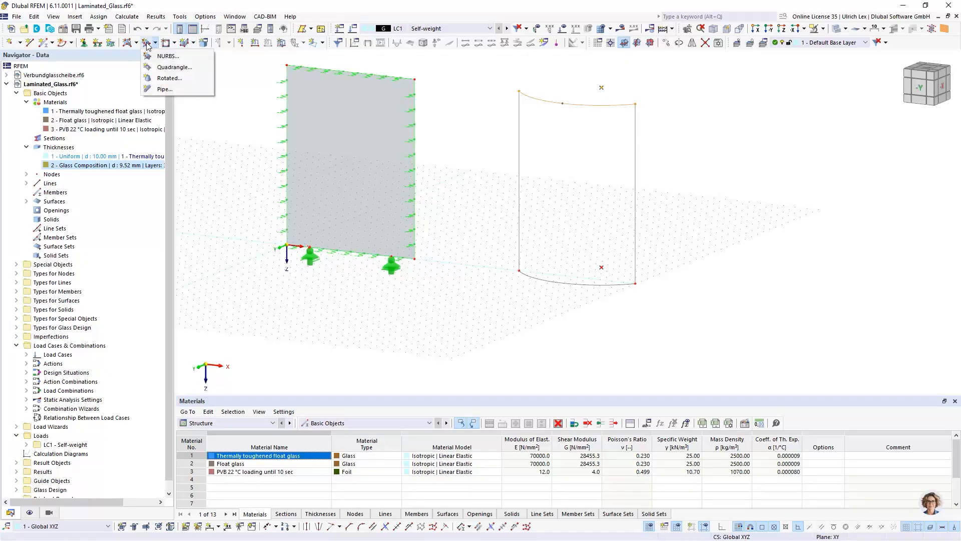
left_click(172, 68)
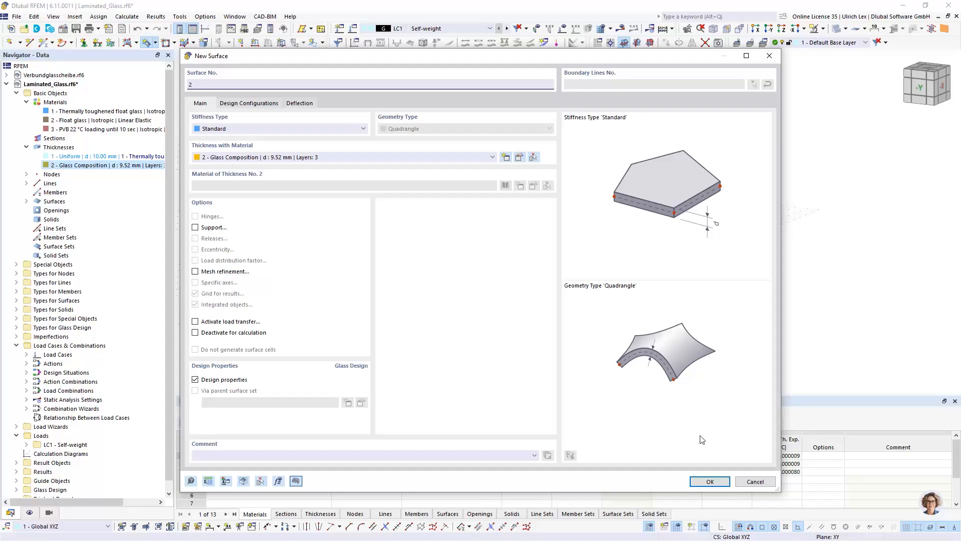
left_click(710, 481)
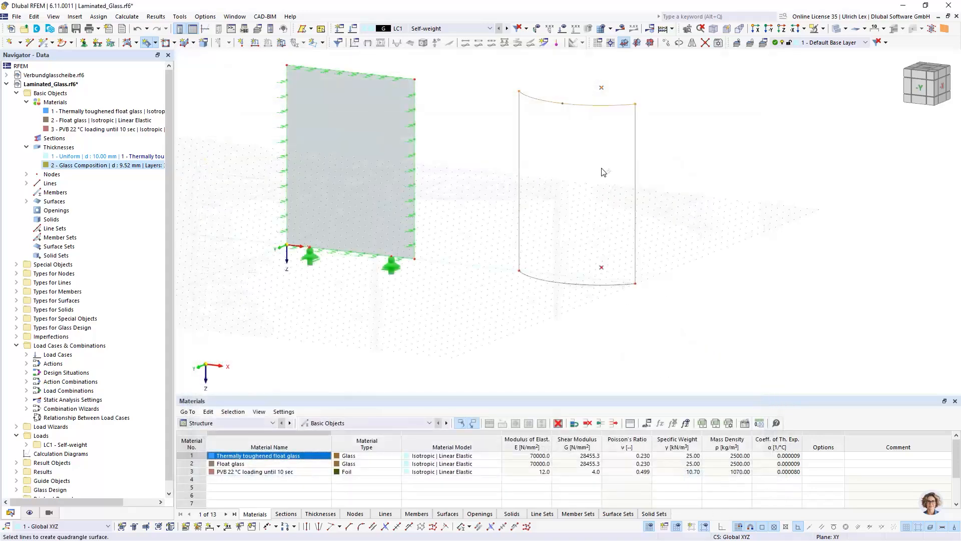
left_click(525, 177)
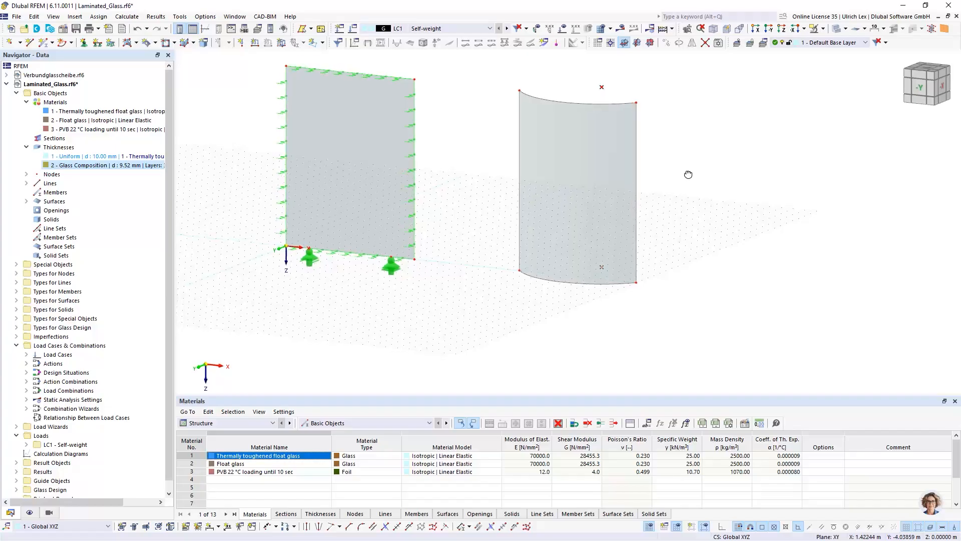
- Examine the curved pane beside the supported flat pane, including the lower edges and supports
middle_click_drag(688, 174, 704, 188, "ctrl")
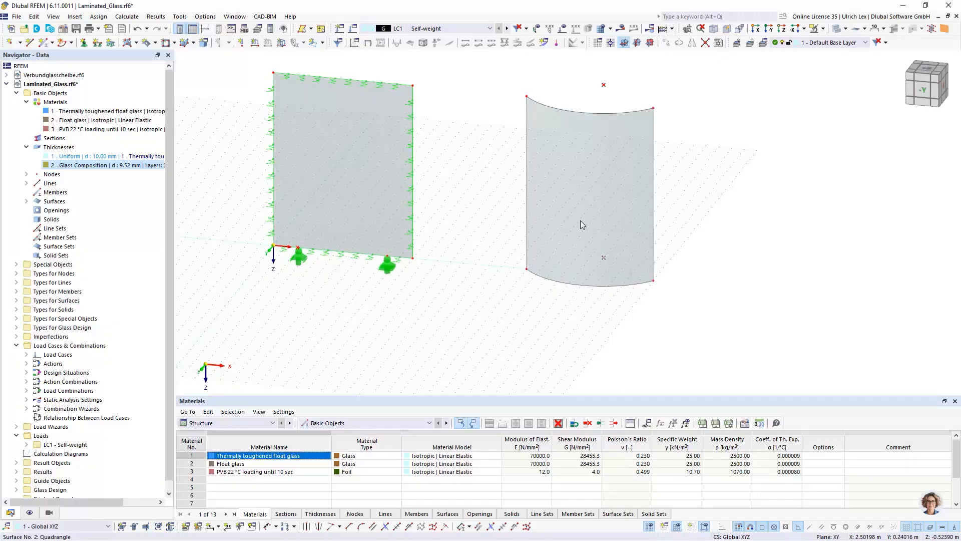
scroll(299, 263, "up", 3)
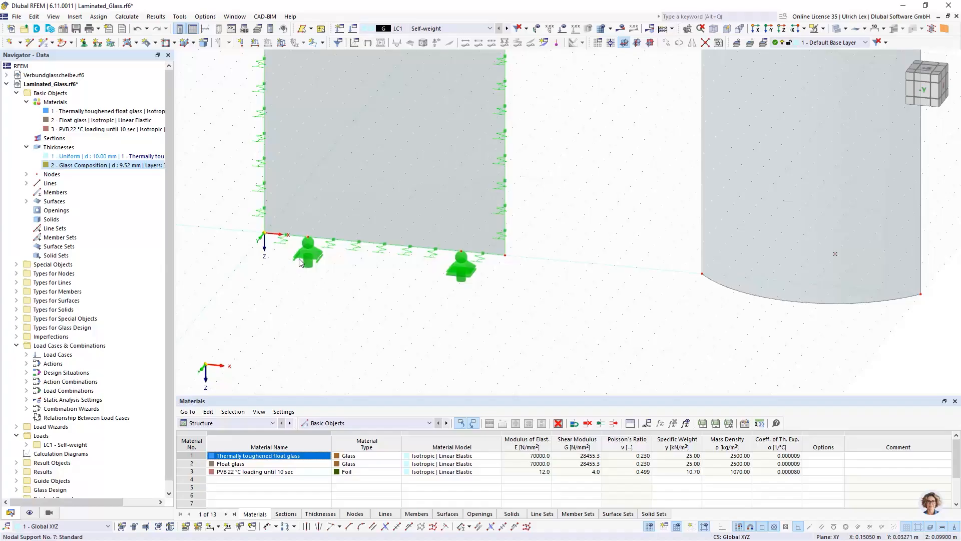
scroll(271, 278, "down", 5)
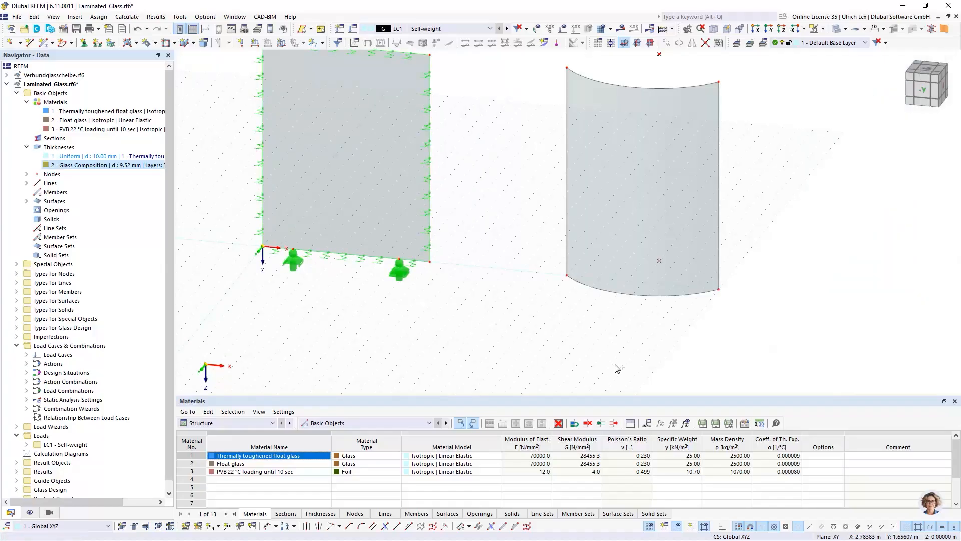
middle_click_drag(616, 365, 594, 362)
scroll(586, 358, "down", 1)
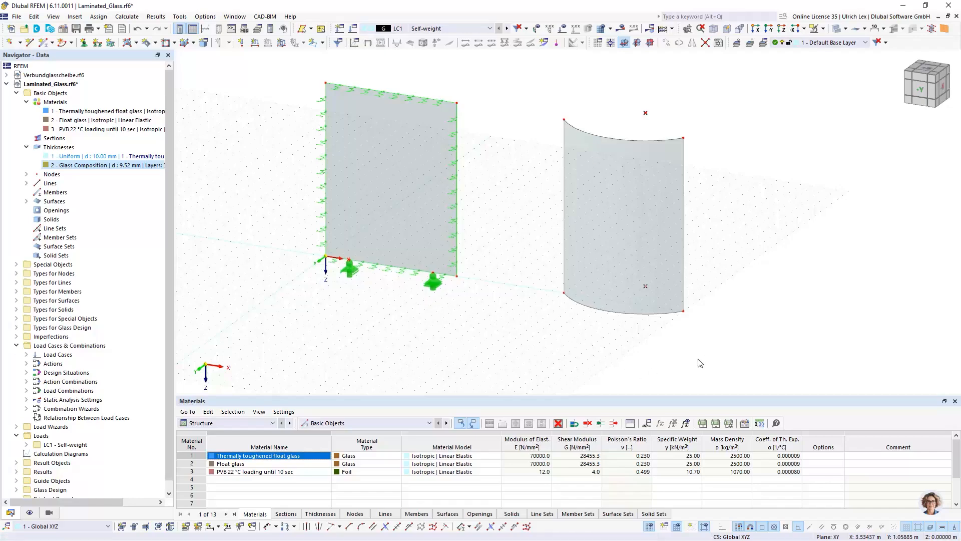
scroll(708, 359, "up", 1)
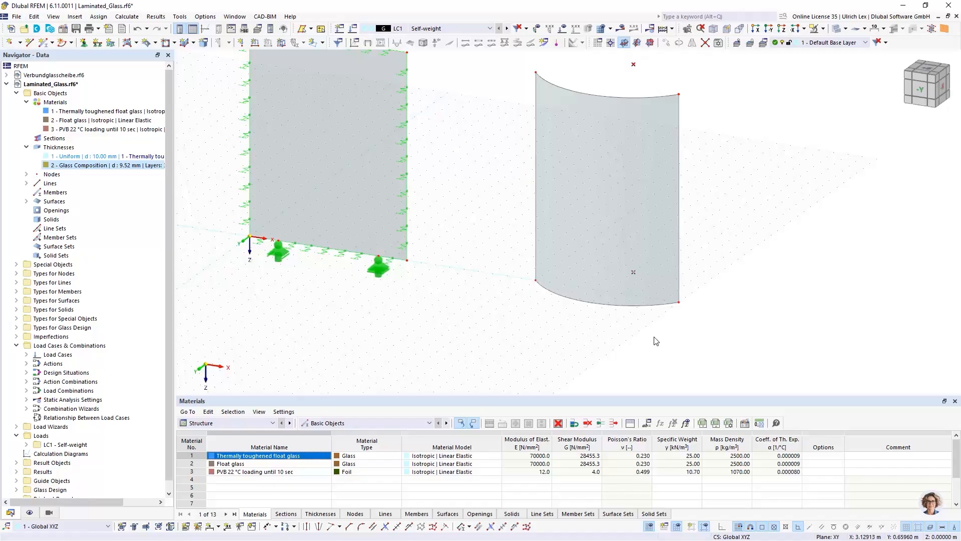
scroll(653, 334, "up", 1)
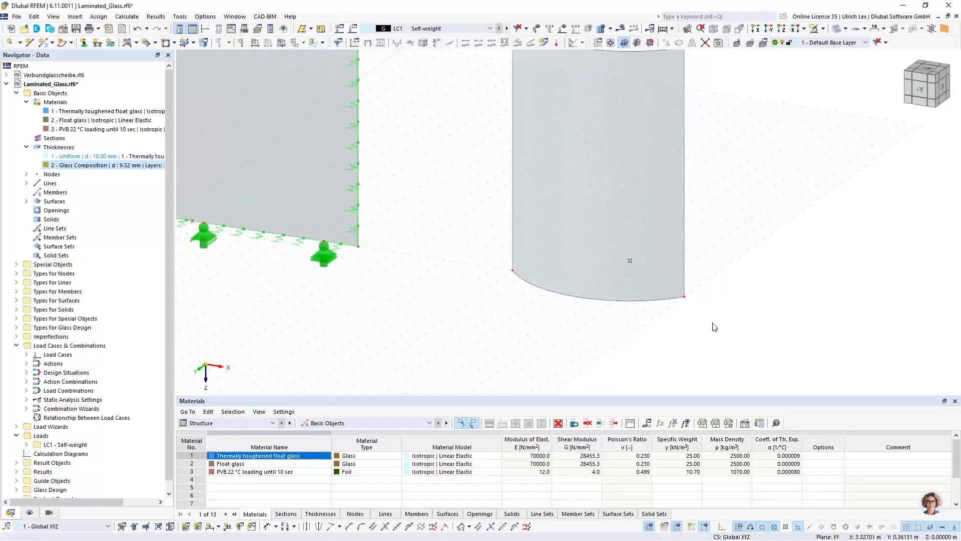
- Add an on-line node to the curved pane's bottom arc 0.2 m from the line start, without dividing the line
right_click(614, 306)
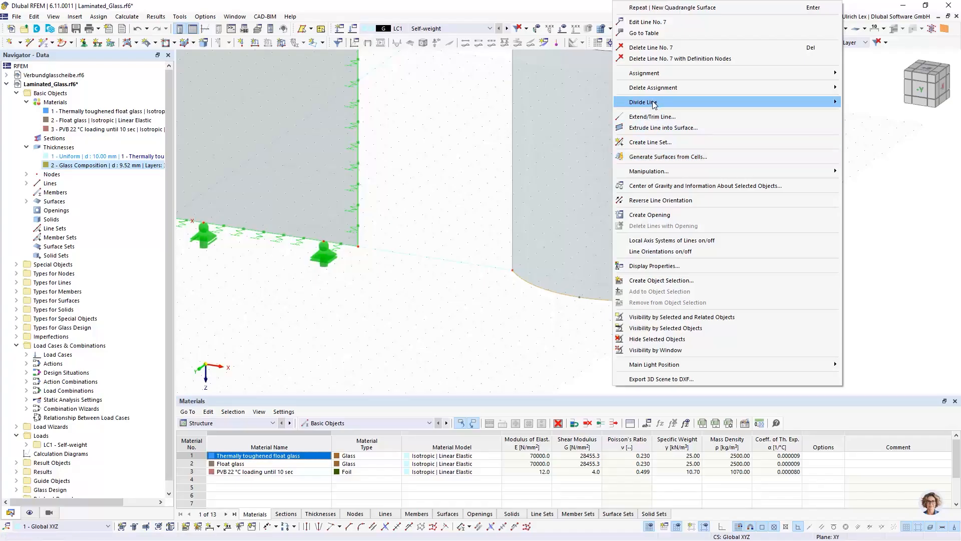
mouse_move(697, 103)
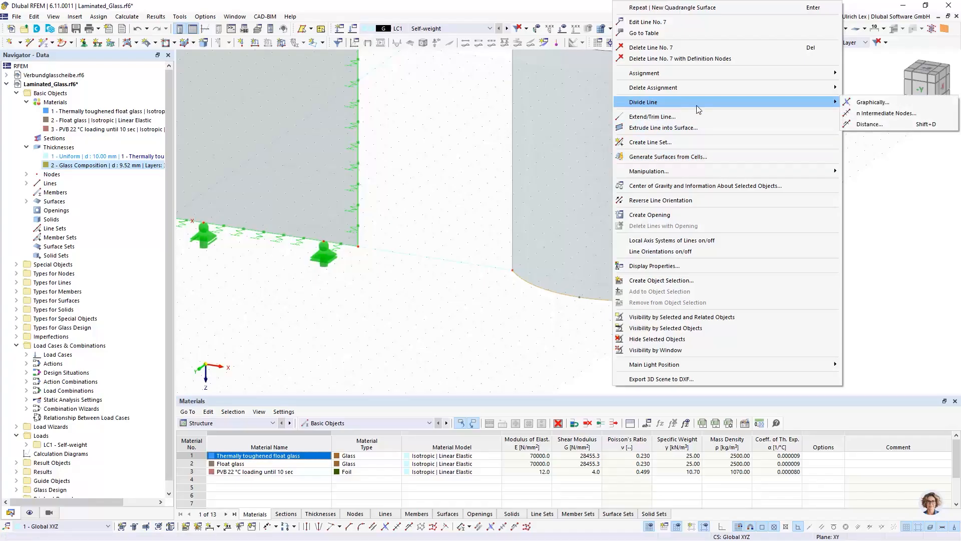
left_click(880, 123)
left_click_drag(390, 103, 240, 69)
double_click(173, 153)
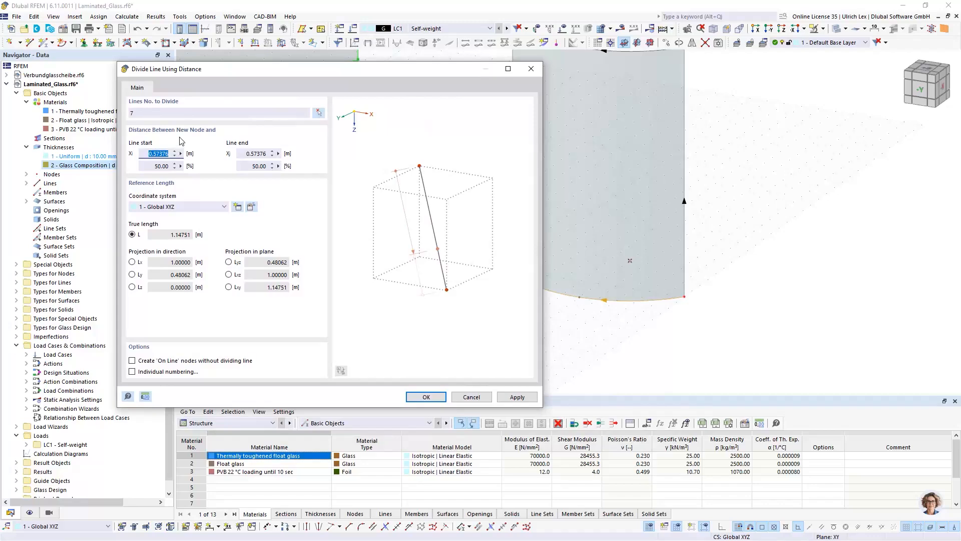
type("0.20000")
left_click(142, 365)
left_click_drag(450, 74, 365, 59)
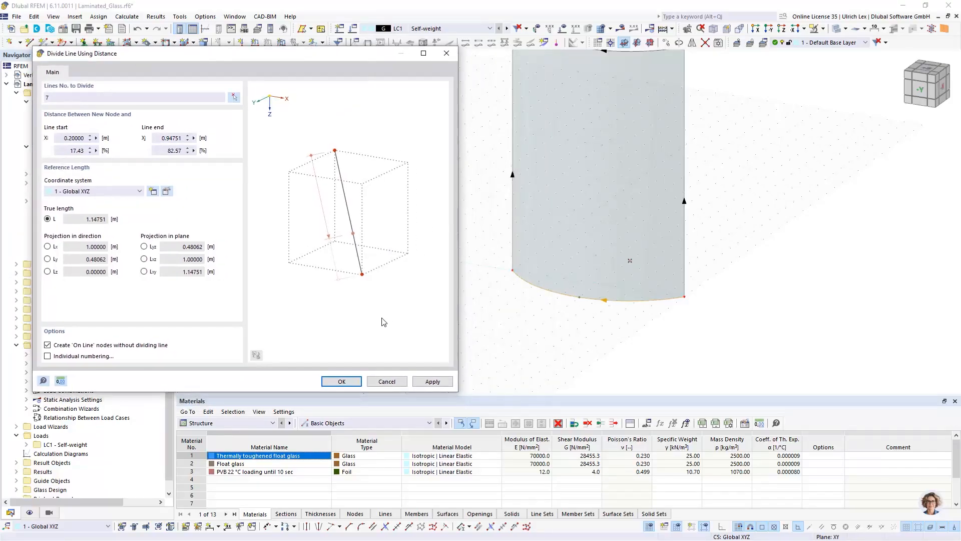
left_click(425, 382)
left_click(714, 107)
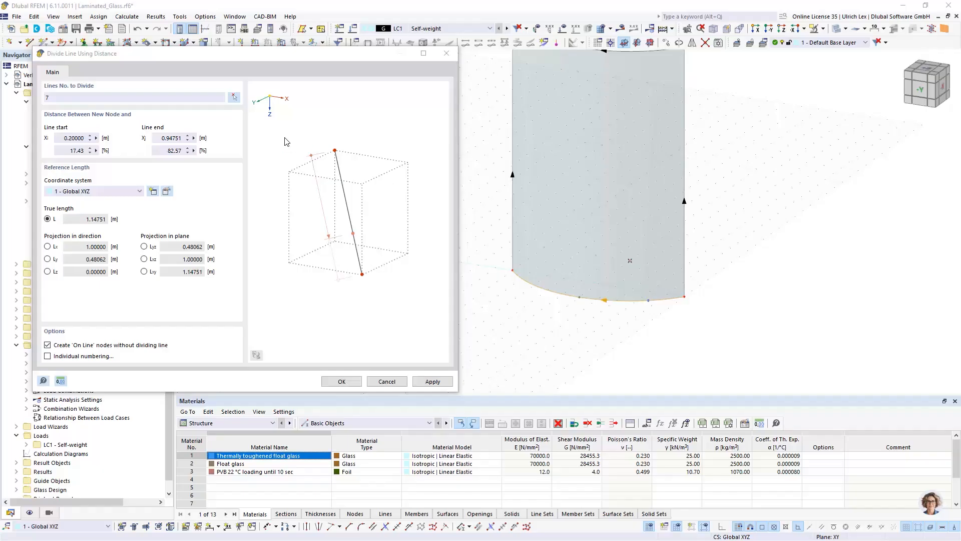
- Add another on-line node to the bottom arc 0.2 m from the line end, keeping the line undivided
left_click(159, 138)
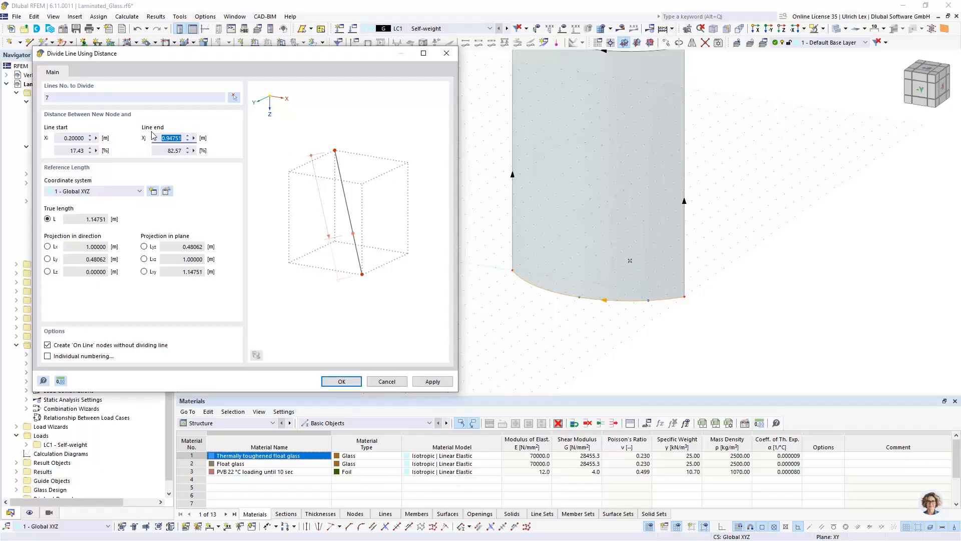
type("0.20000")
left_click(172, 98)
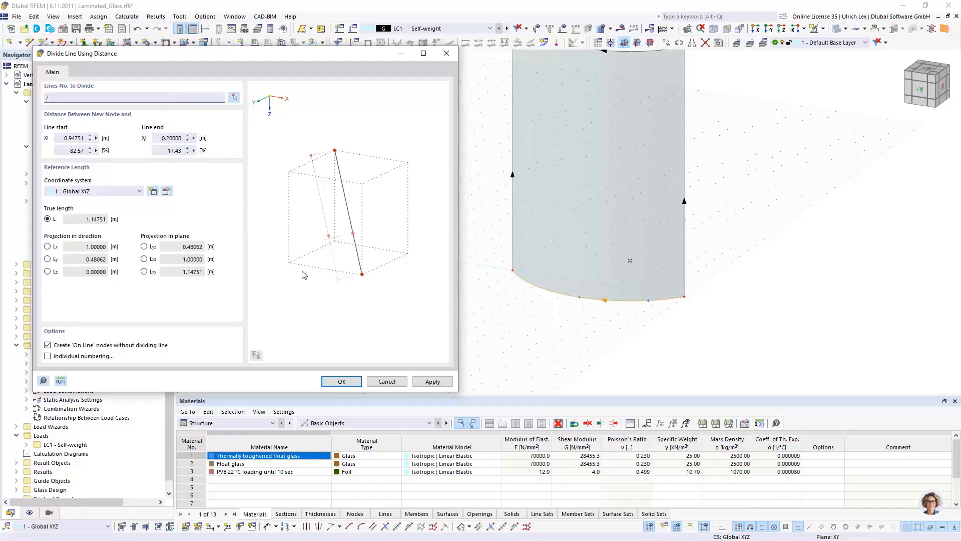
left_click(432, 382)
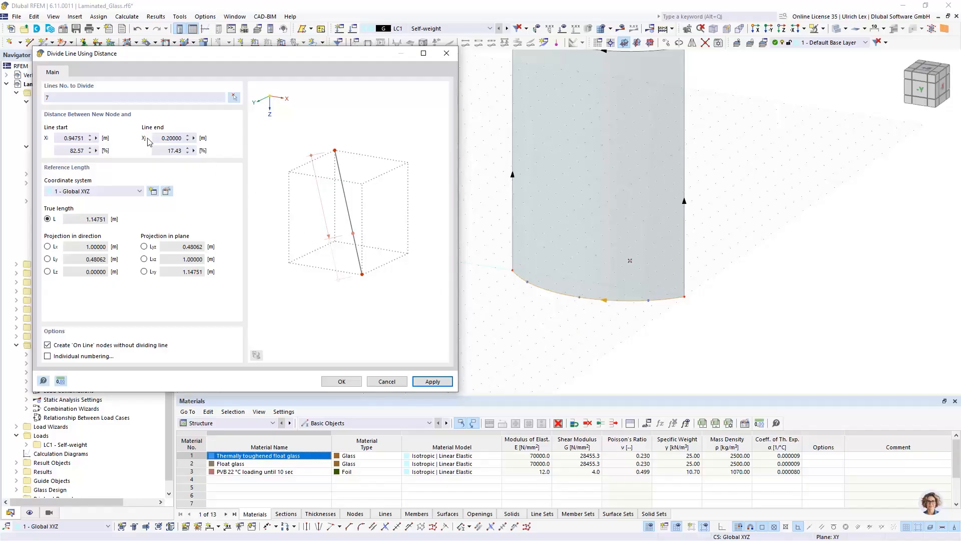
- Add a third on-line node to the curved pane's bottom arc 0.5 m from the line end, without dividing the line
left_click_drag(158, 139, 210, 145)
type("0,5")
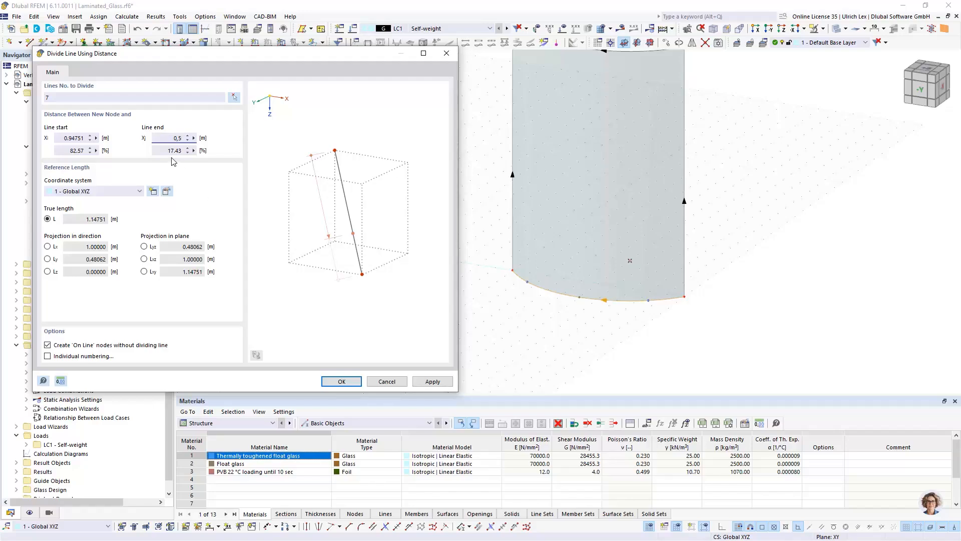
key("Tab")
left_click(342, 381)
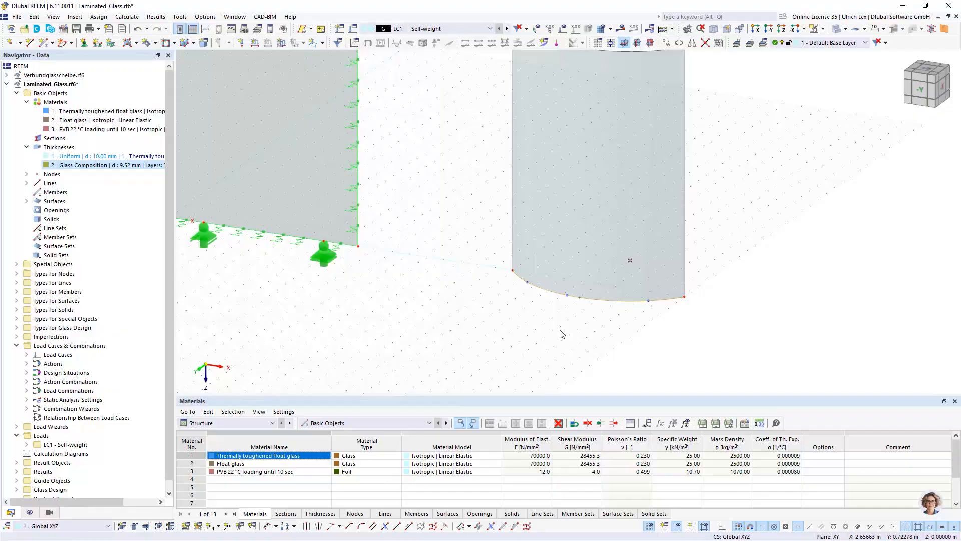
- Move the middle on-line node of the bottom arc to 50 % of the line length
middle_click_drag(514, 325, 590, 359, "ctrl")
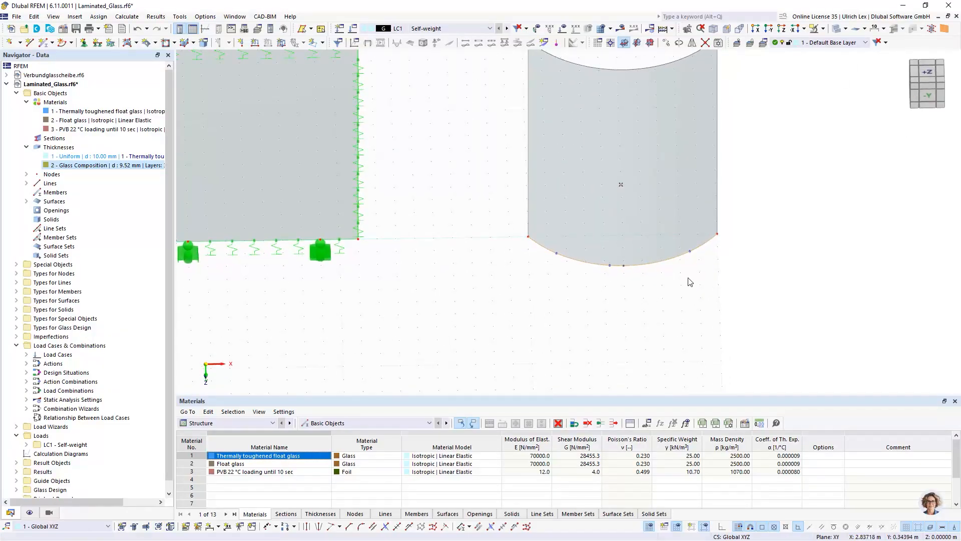
scroll(686, 277, "up", 1)
scroll(638, 285, "down", 1)
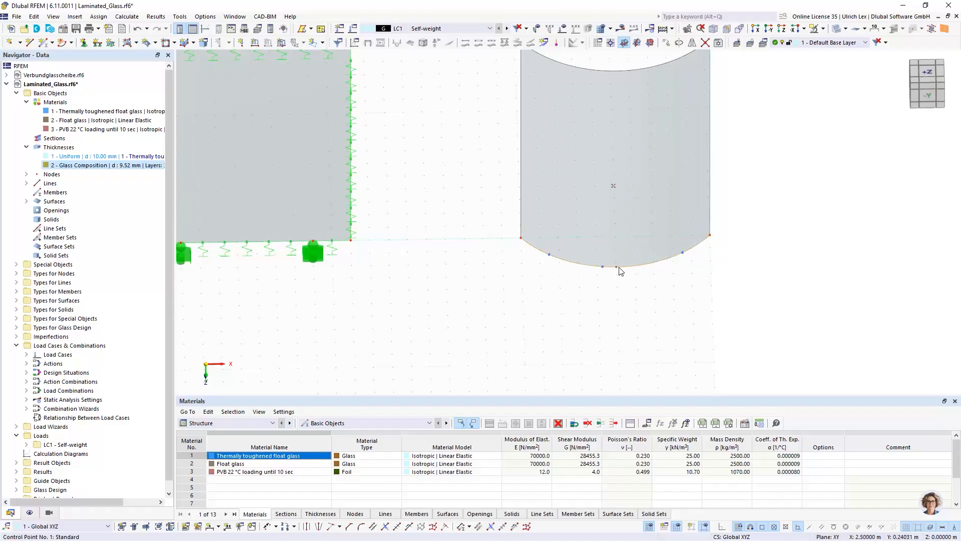
double_click(604, 268)
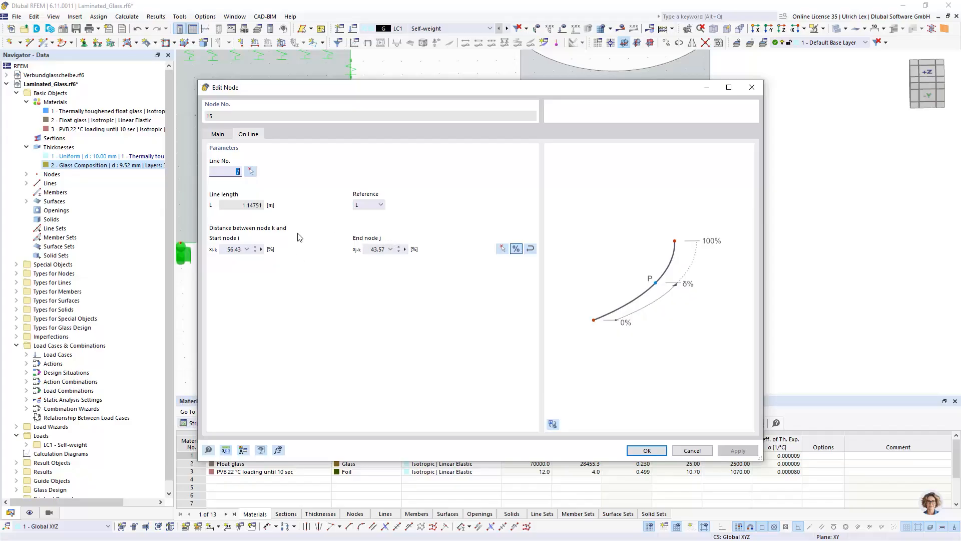
double_click(239, 249)
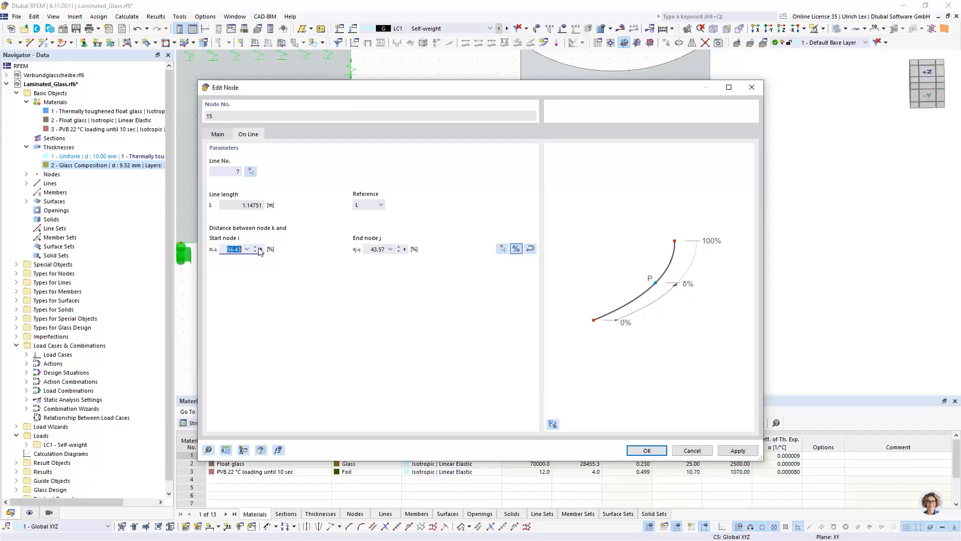
type("50")
left_click(381, 249)
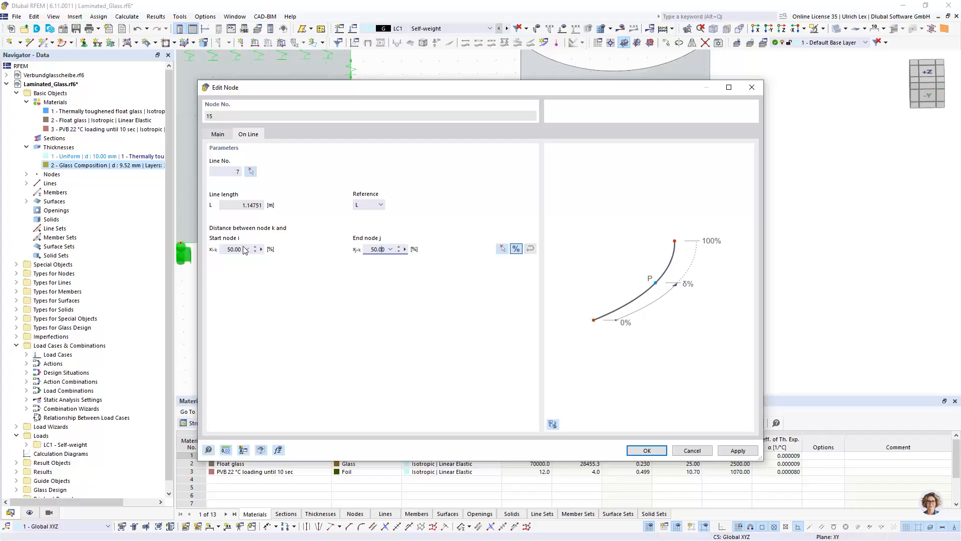
left_click(660, 451)
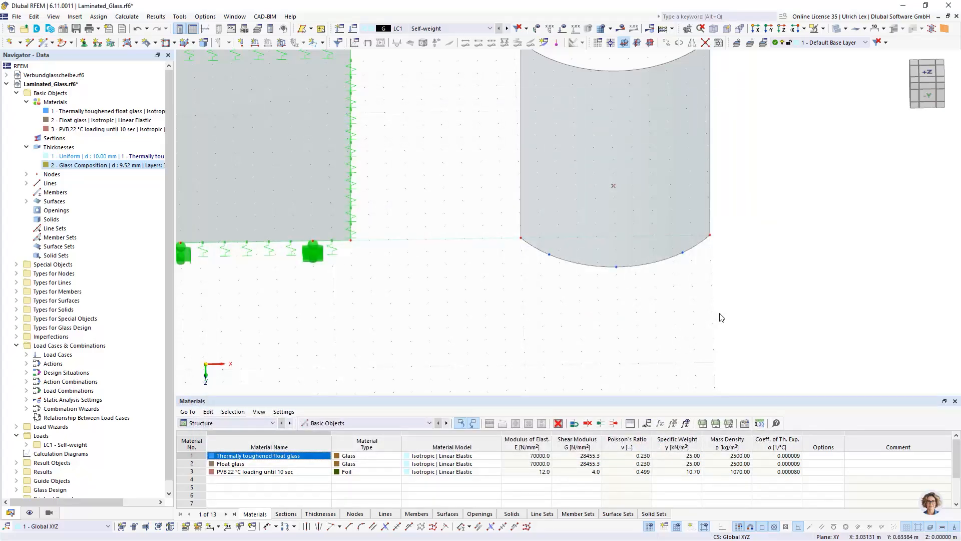
- Define a new nodal support fixed in uX and uZ, with uY and all rotations free
middle_click_drag(701, 326, 639, 305, "ctrl")
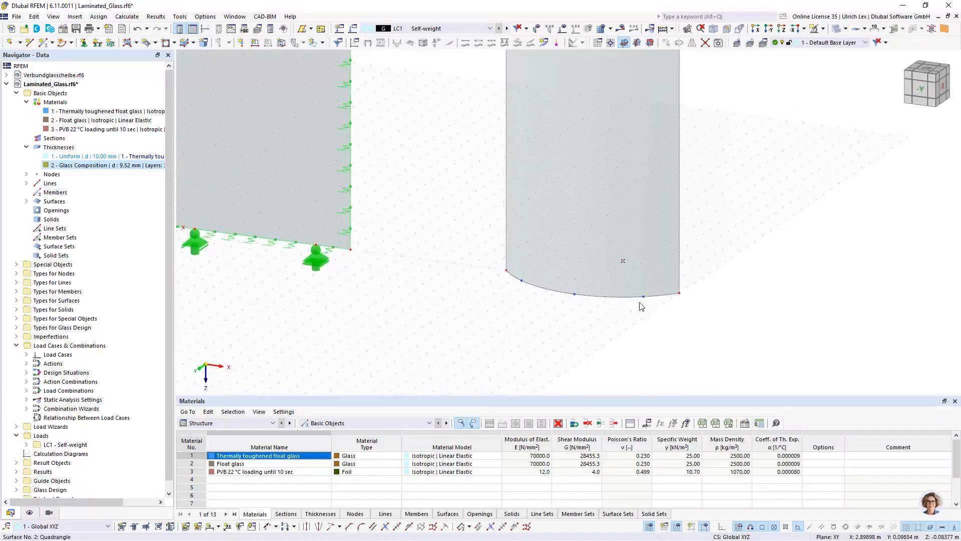
left_click(85, 44)
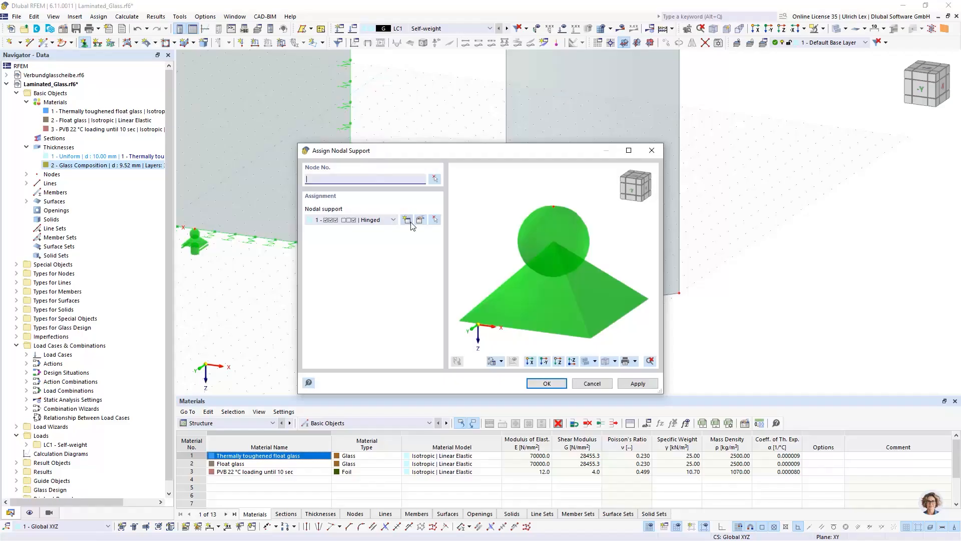
left_click(408, 224)
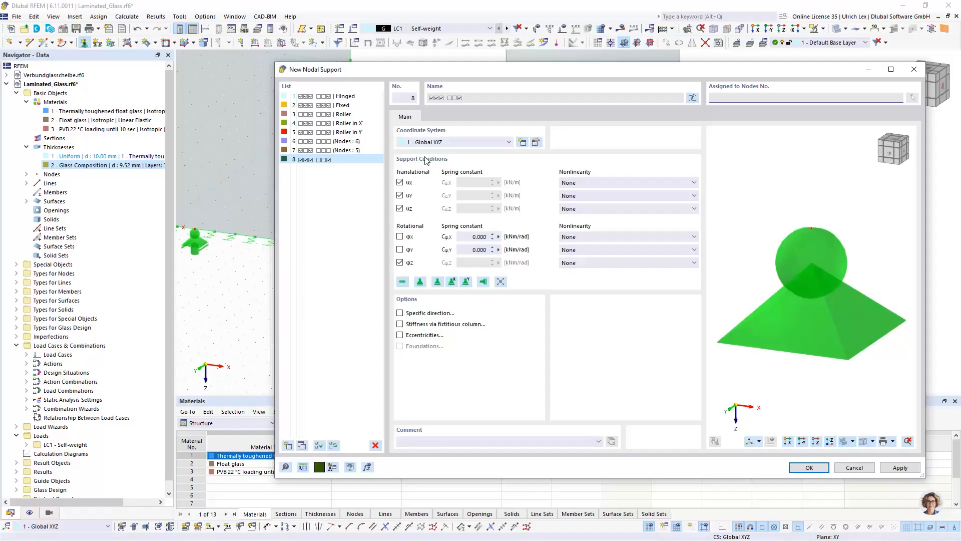
left_click(400, 196)
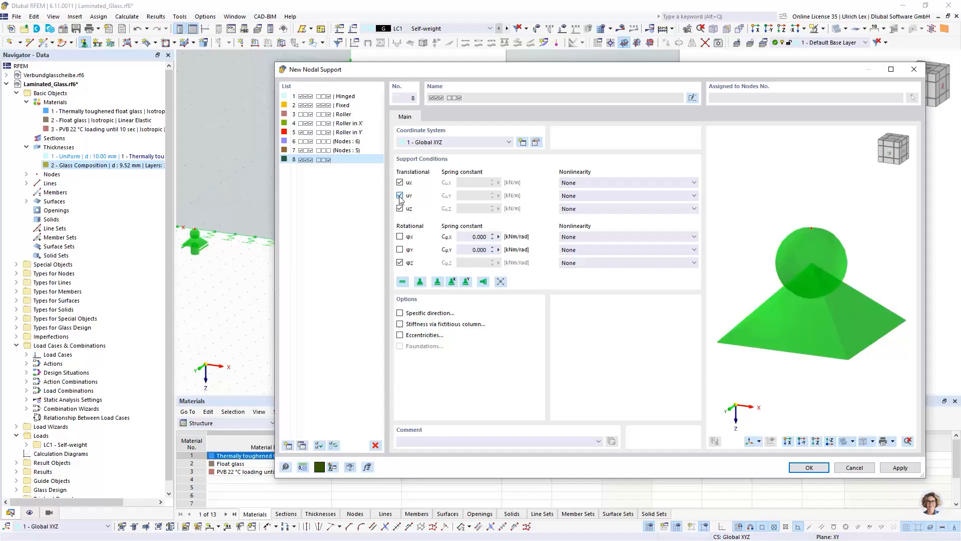
left_click(400, 263)
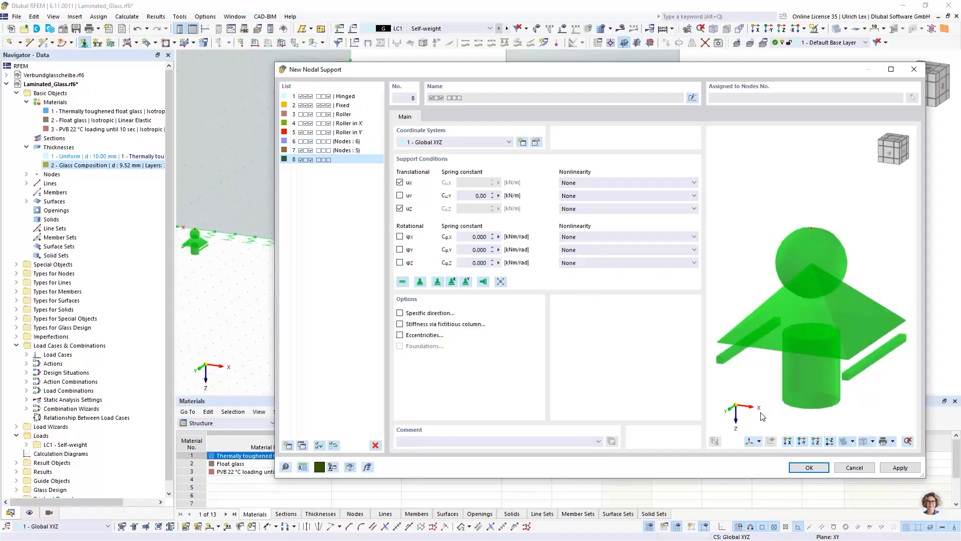
left_click(809, 468)
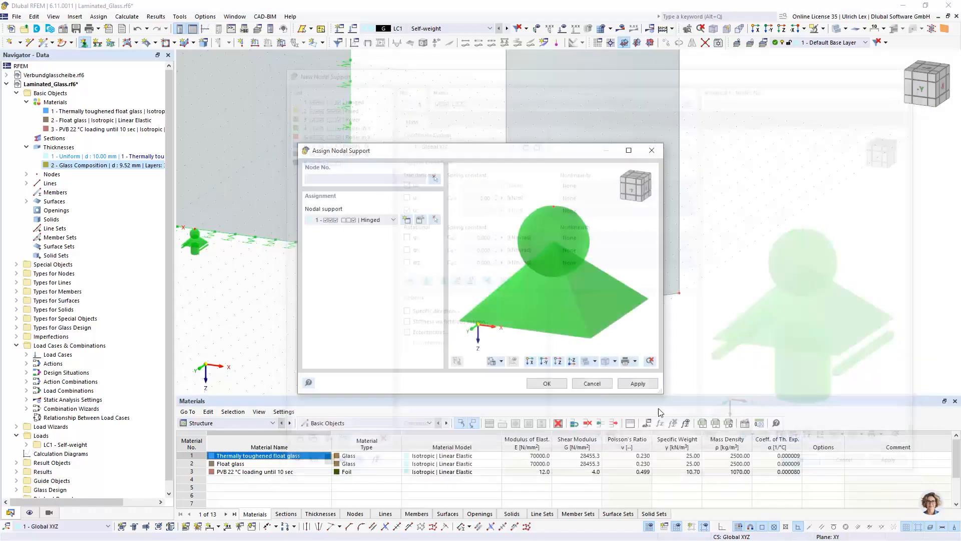
- Assign the new nodal support to the middle node of the curved pane's bottom arc
left_click(547, 384)
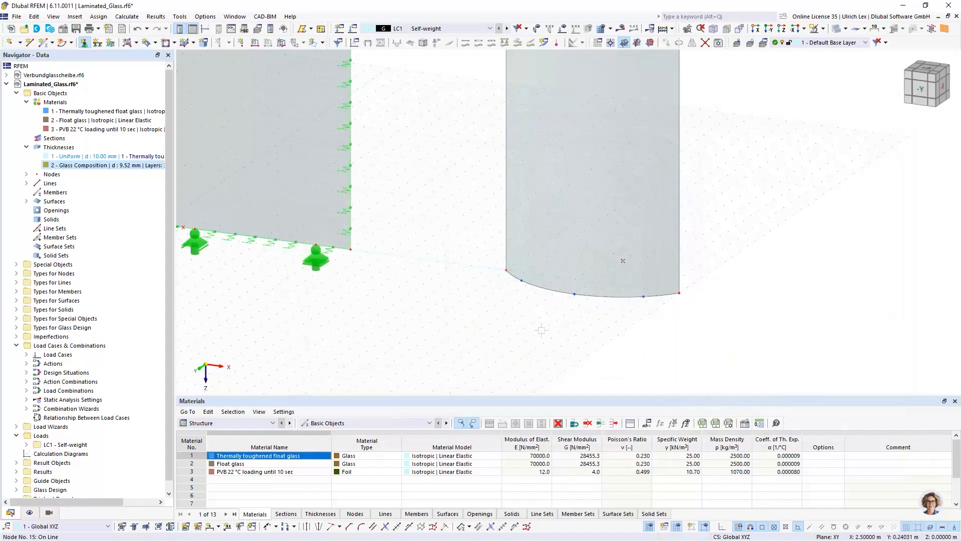
left_click(574, 294)
key("Escape")
- Start another new nodal support fixed only in uZ, releasing uX, uY and the φZ rotation
scroll(405, 203, "down", 1)
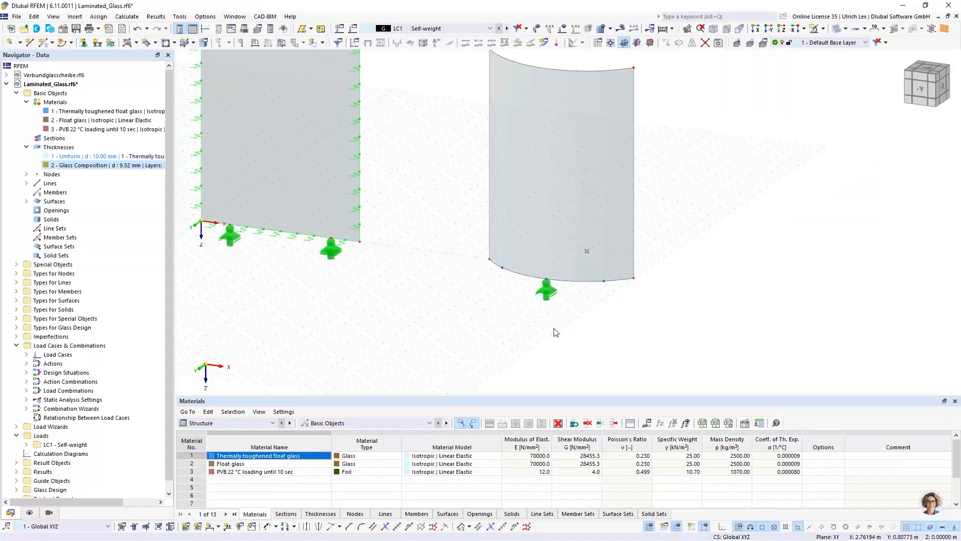
scroll(548, 338, "up", 2)
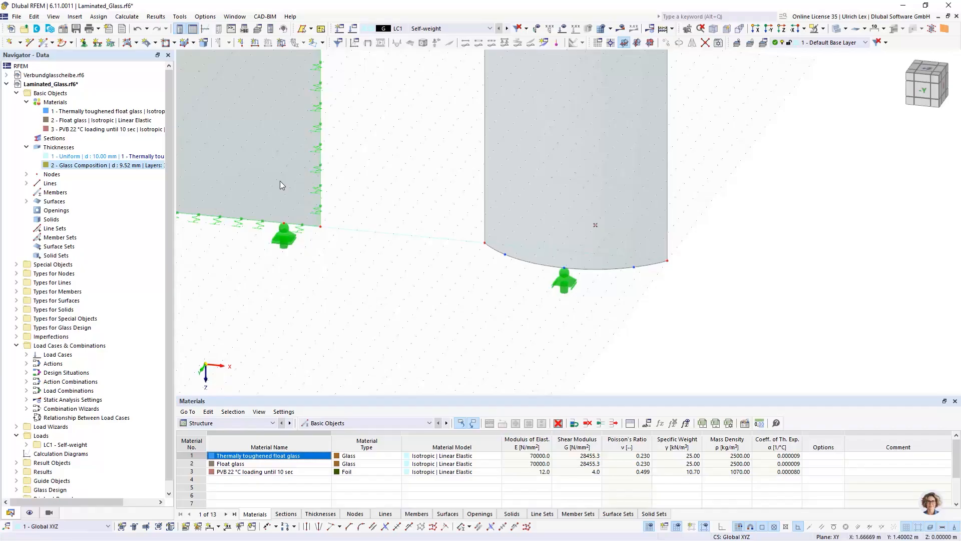
left_click(84, 44)
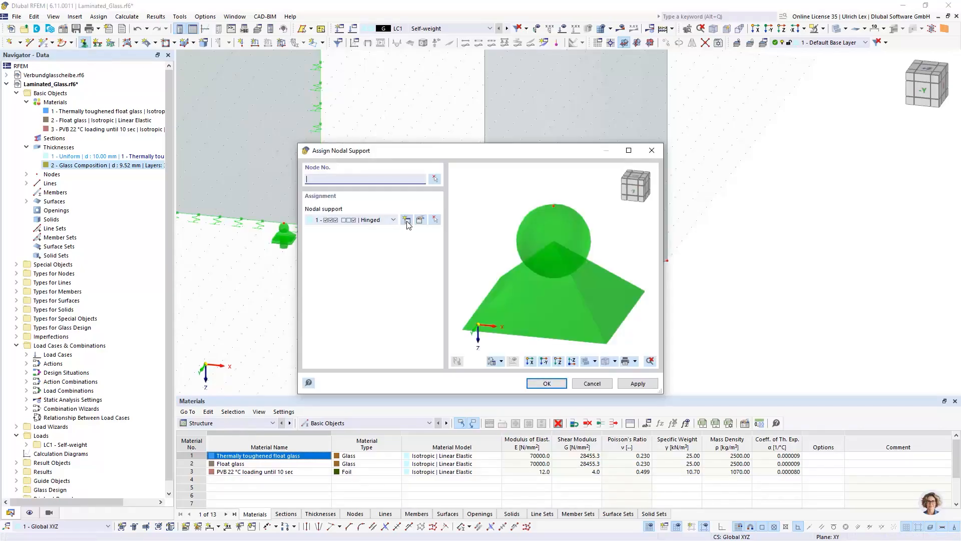
left_click(407, 221)
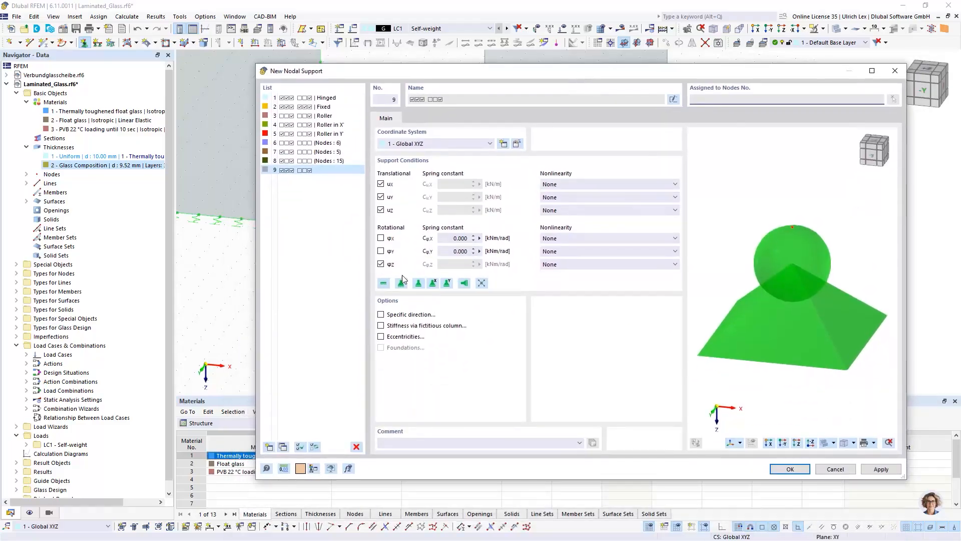
left_click(380, 209)
left_click(380, 197)
left_click(380, 184)
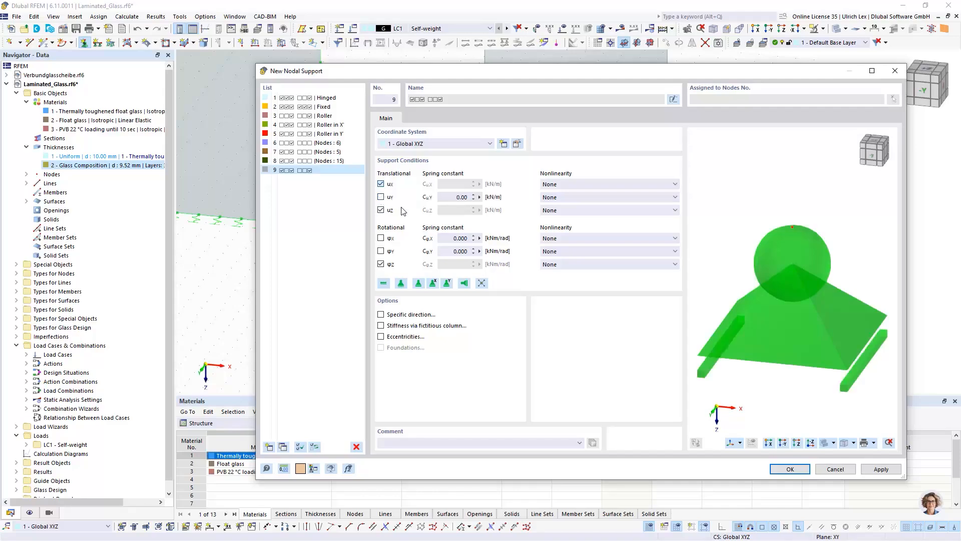
left_click(380, 264)
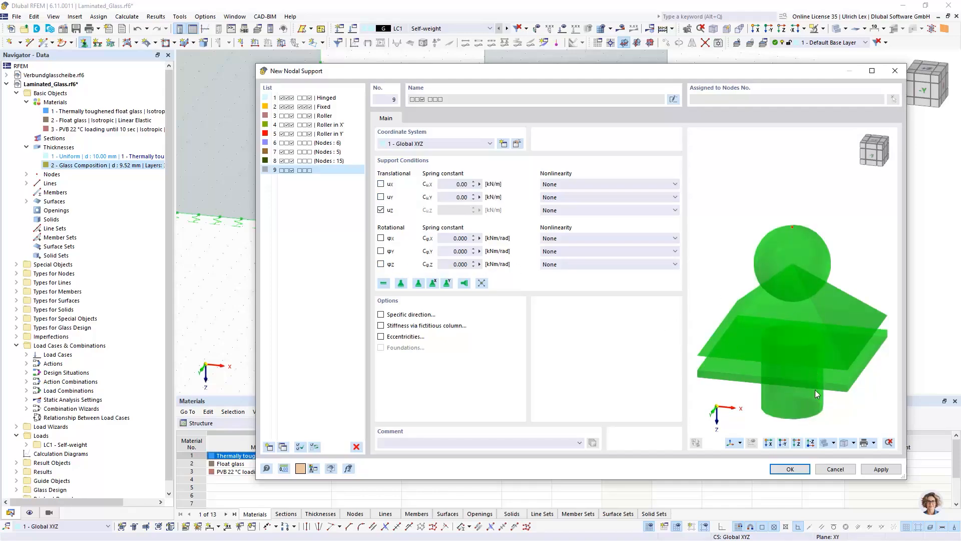
- Give the uZ-only support a specific direction of the type Directed to Node
left_click(381, 315)
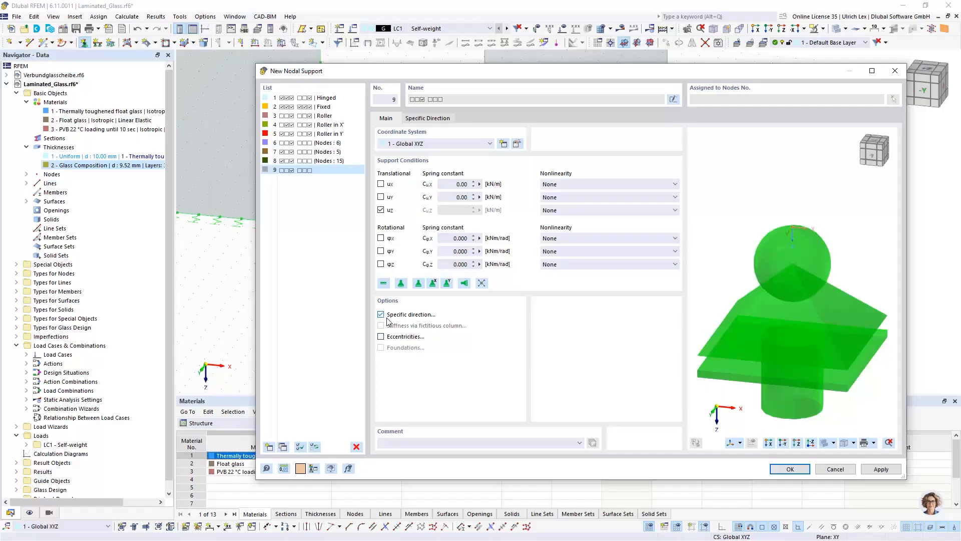
left_click(435, 120)
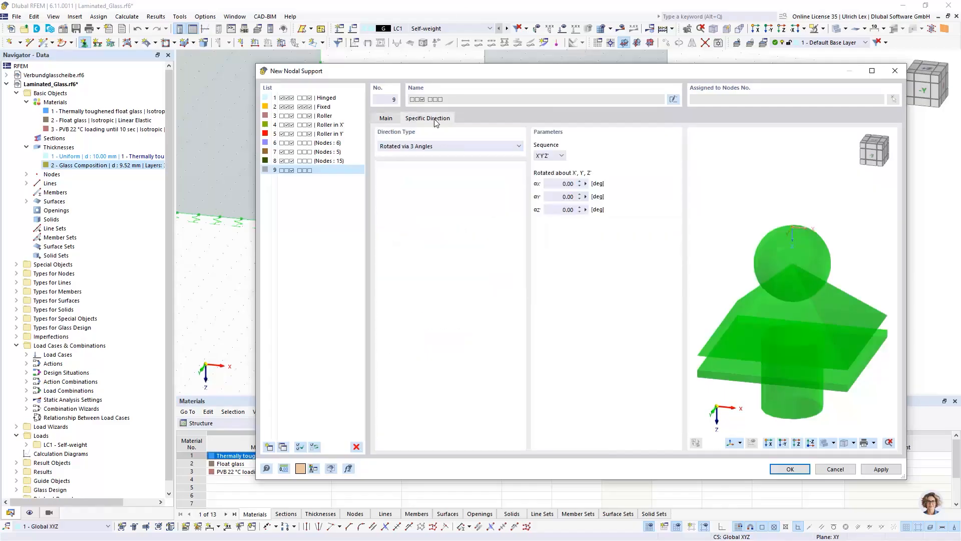
left_click(386, 119)
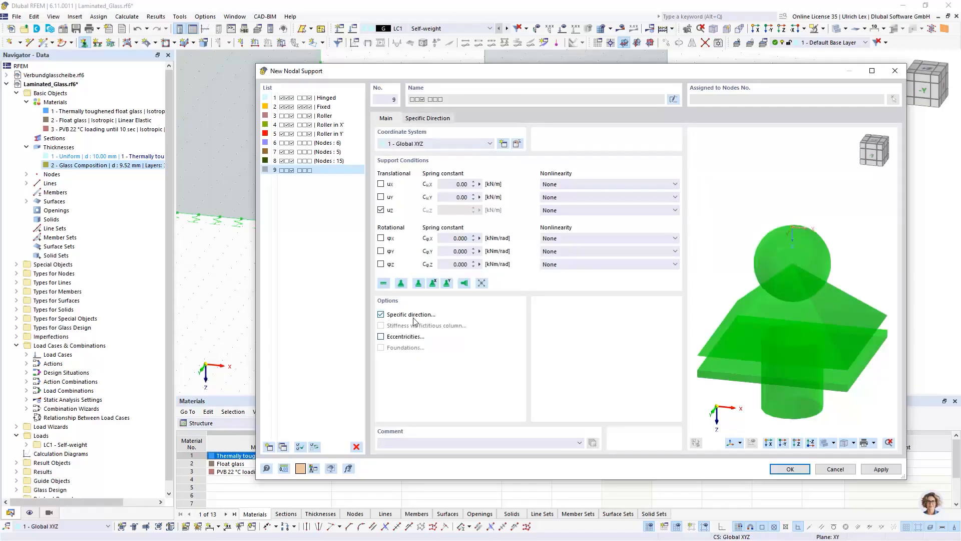
left_click(435, 120)
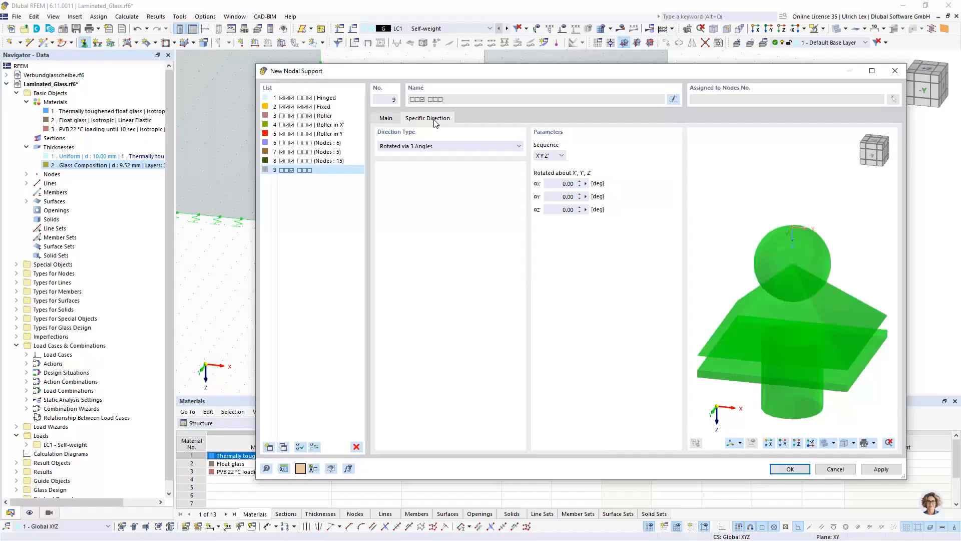
left_click(429, 147)
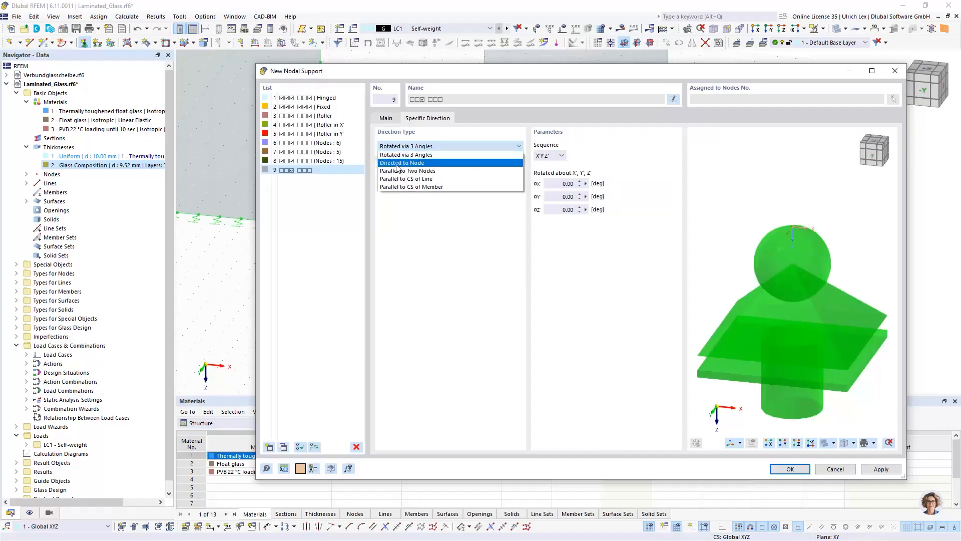
left_click(428, 163)
- Direct the support's X' axis to arc centre node 9, with Y' in plane by middle arc node 15, and save the support
left_click(556, 156)
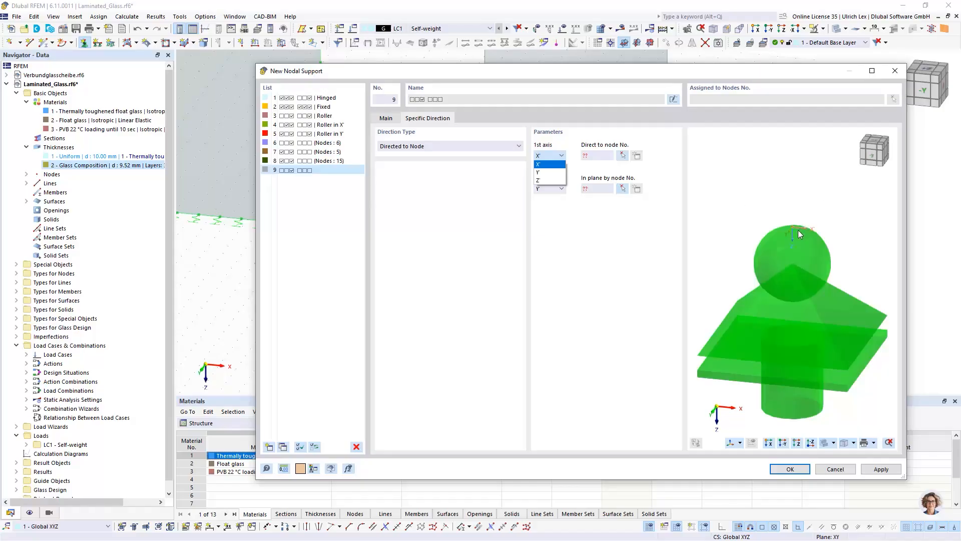
left_click(561, 166)
left_click(622, 156)
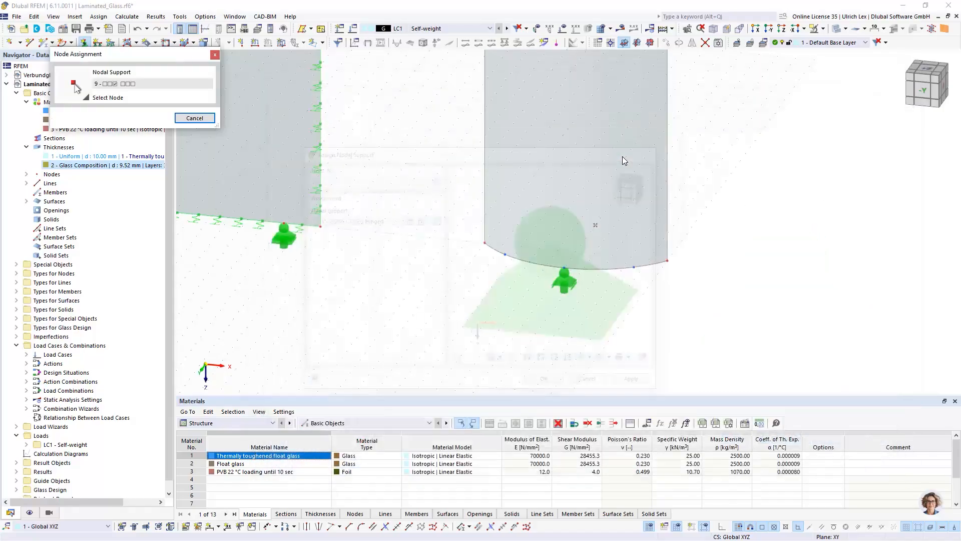
left_click(596, 225)
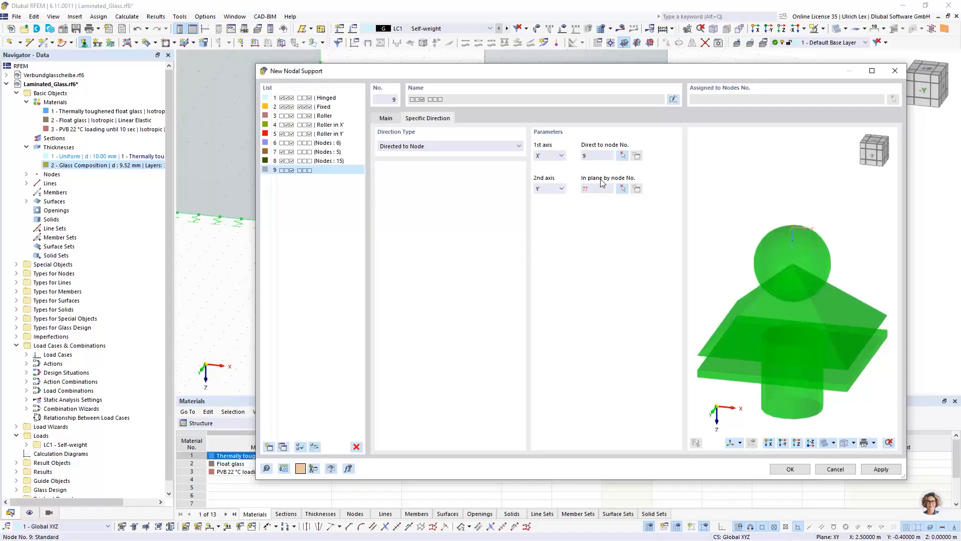
left_click(624, 189)
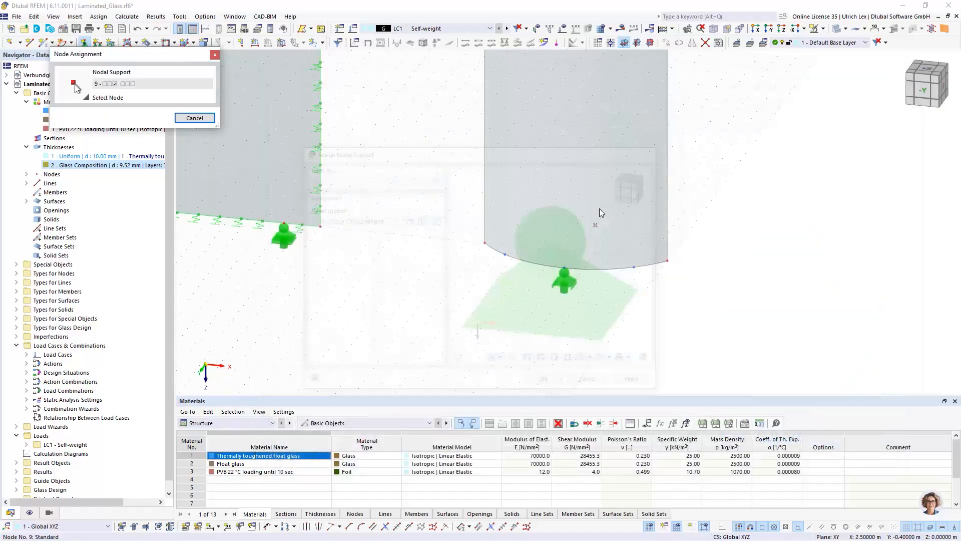
left_click(565, 271)
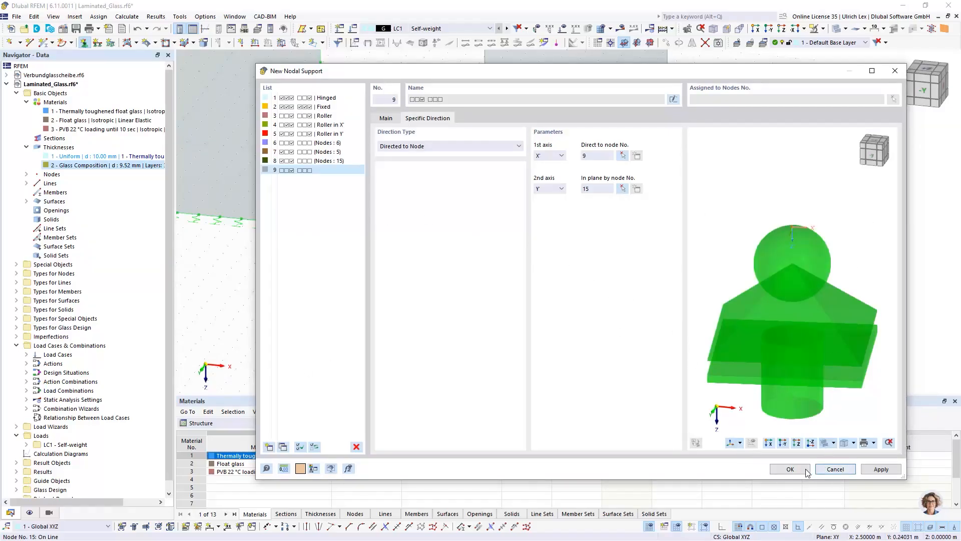
left_click(790, 469)
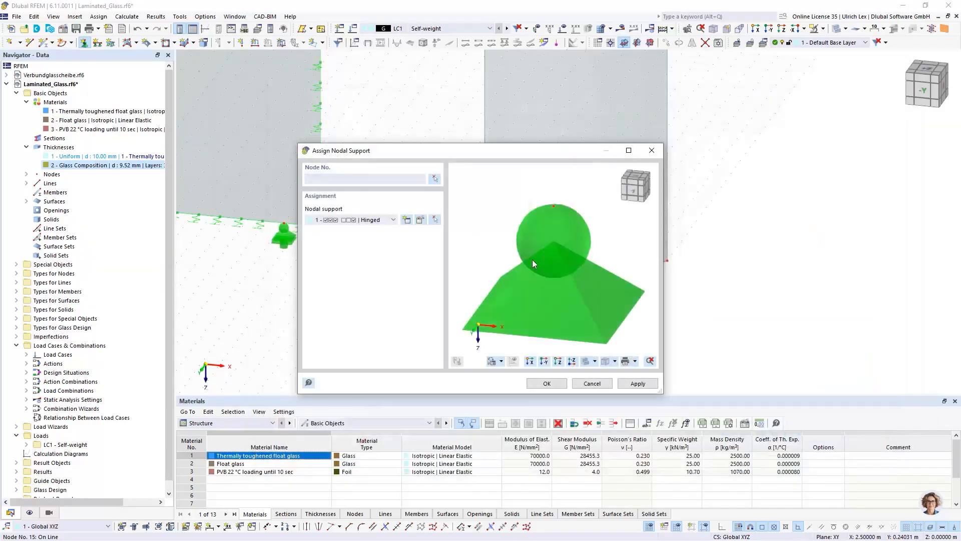
- Assign the directed support to the bottom arc's on-line node nearest the flat pane
left_click(547, 384)
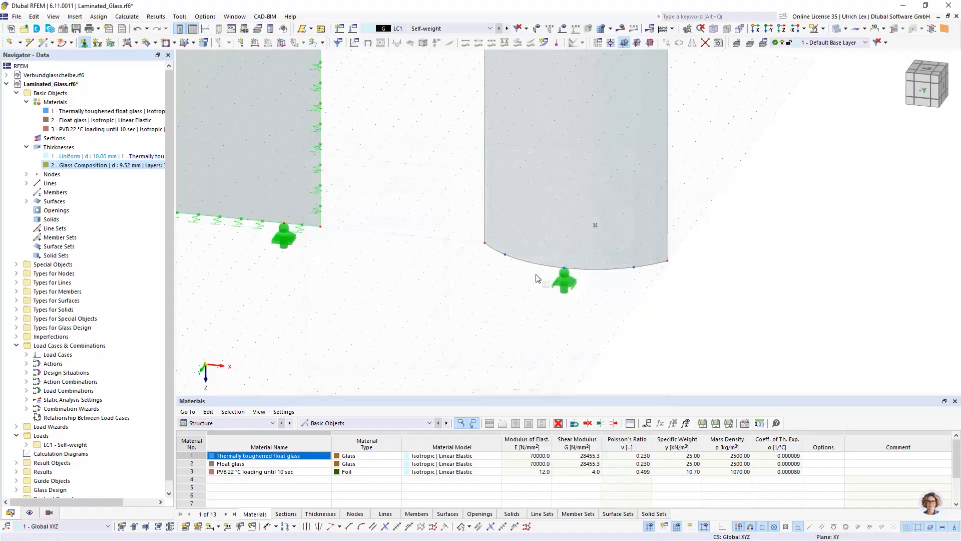
left_click(504, 255)
key("Escape")
- Display the axis systems of the nodal supports and examine the orientation of the two on the curved pane's bottom arc
middle_click_drag(461, 329, 568, 326, "ctrl")
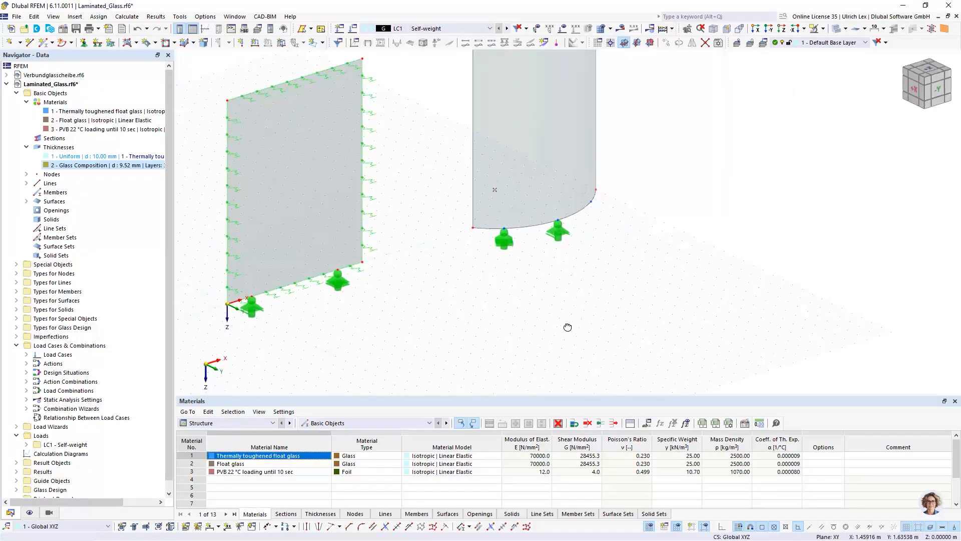
scroll(503, 235, "up", 4)
right_click(505, 241)
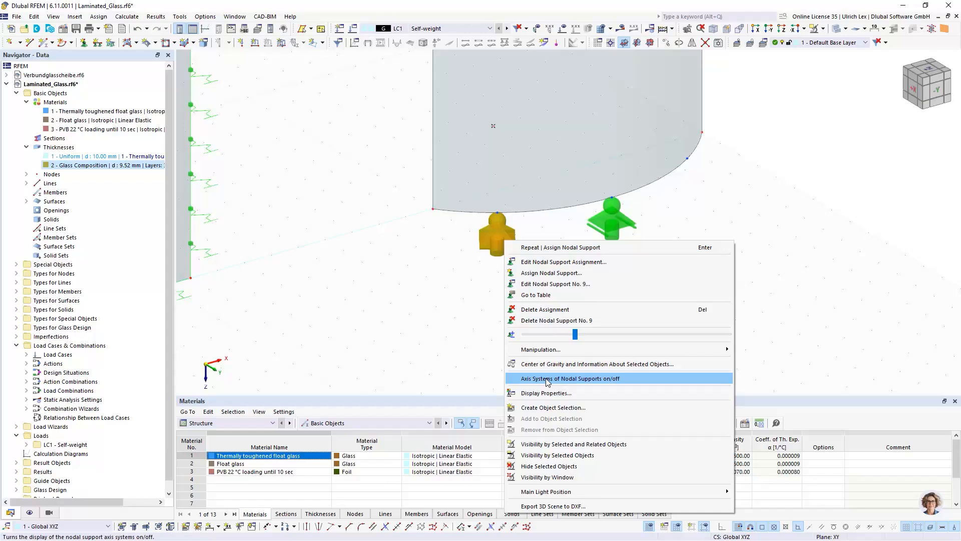
left_click(548, 379)
middle_click_drag(589, 300, 531, 290, "ctrl")
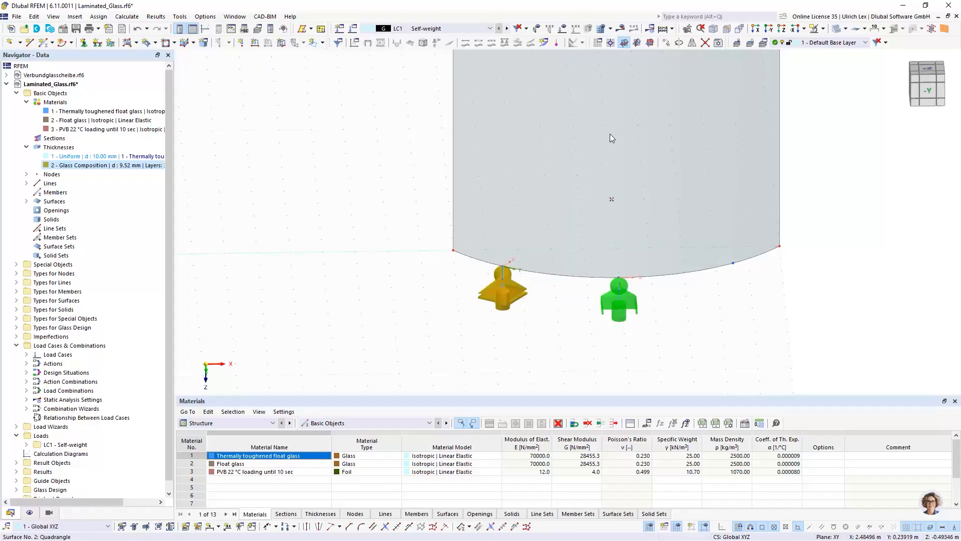
left_click(542, 354)
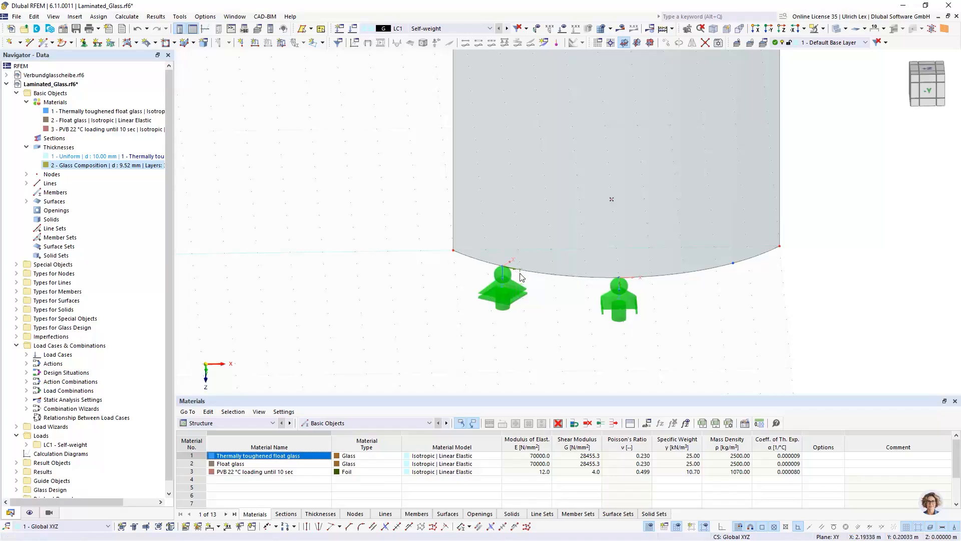
- Start a third new nodal support for the curved pane with only uZ fixed, releasing uX, uY and φZ
scroll(443, 299, "down", 2)
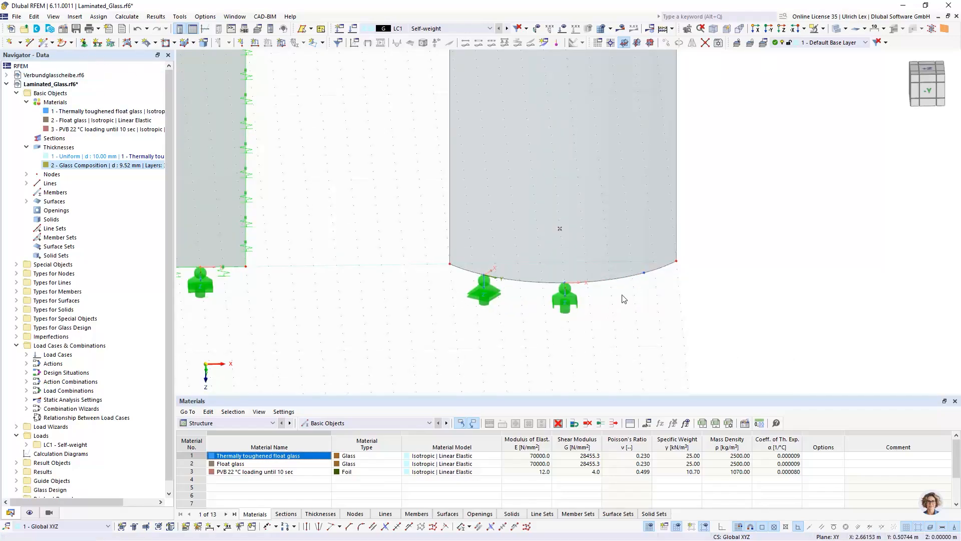
left_click(84, 42)
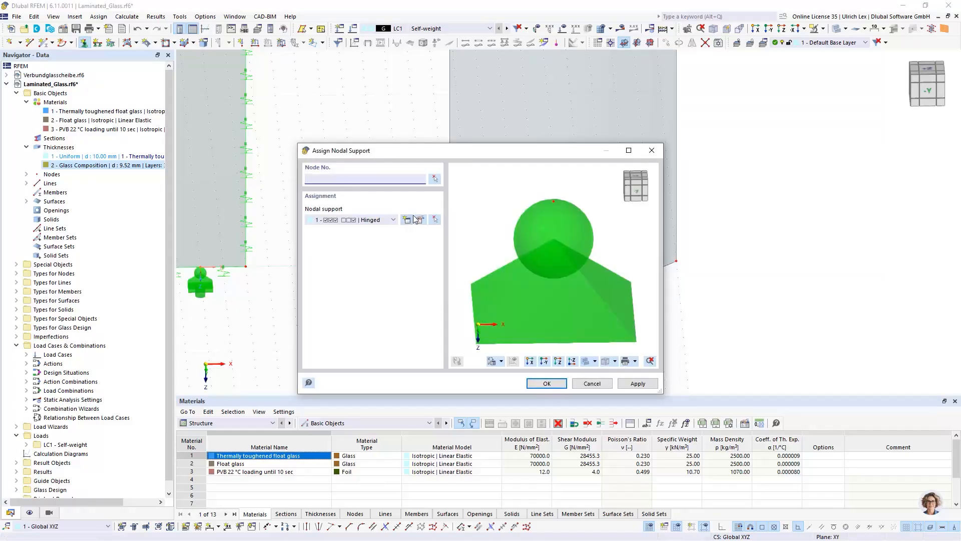
left_click(407, 219)
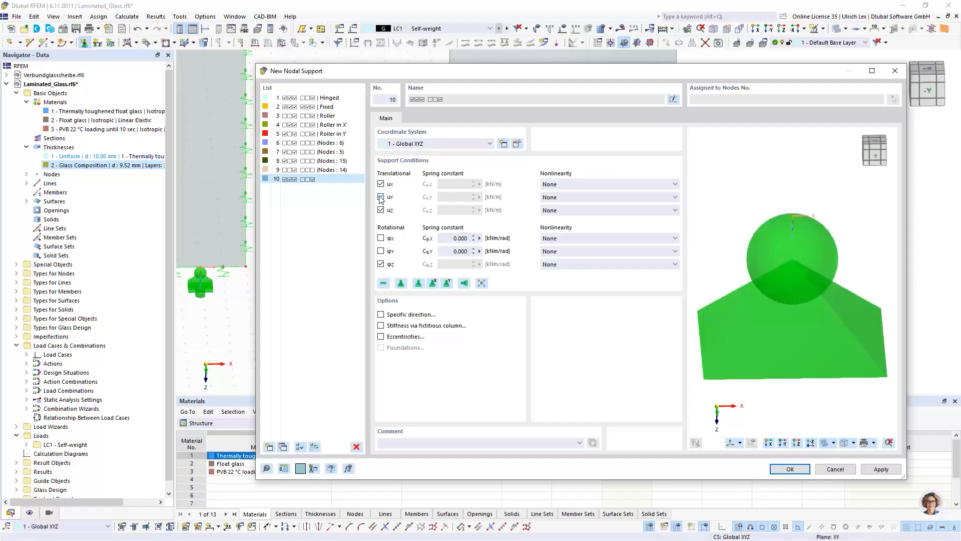
left_click(381, 197)
left_click(381, 184)
left_click(381, 264)
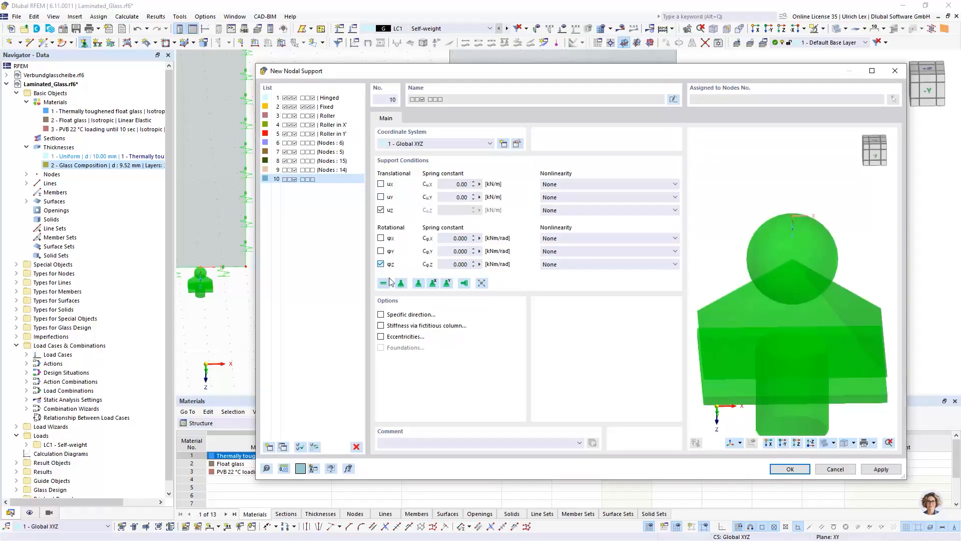
- Enable a specific direction for the new support and set its direction type to Directed to Node
left_click(380, 315)
left_click(428, 118)
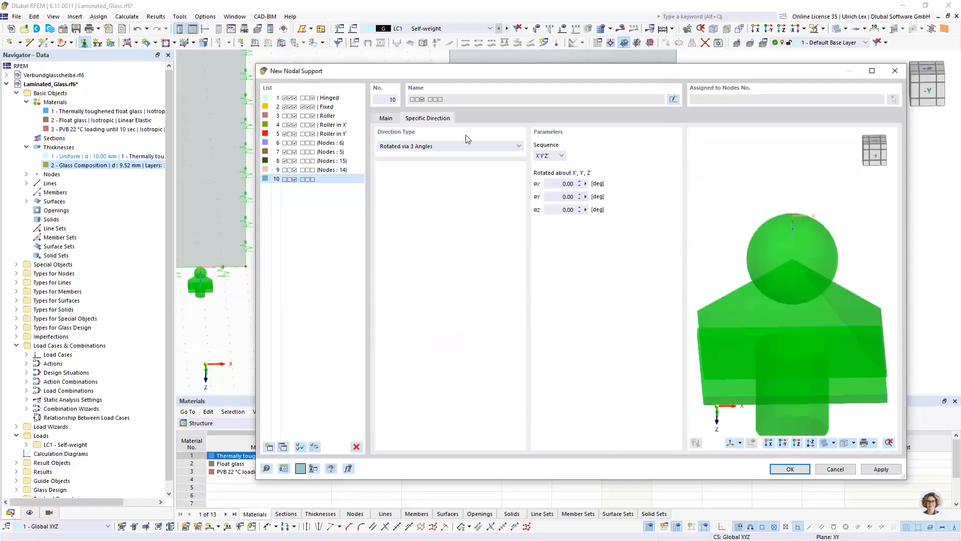
left_click(513, 149)
left_click(471, 163)
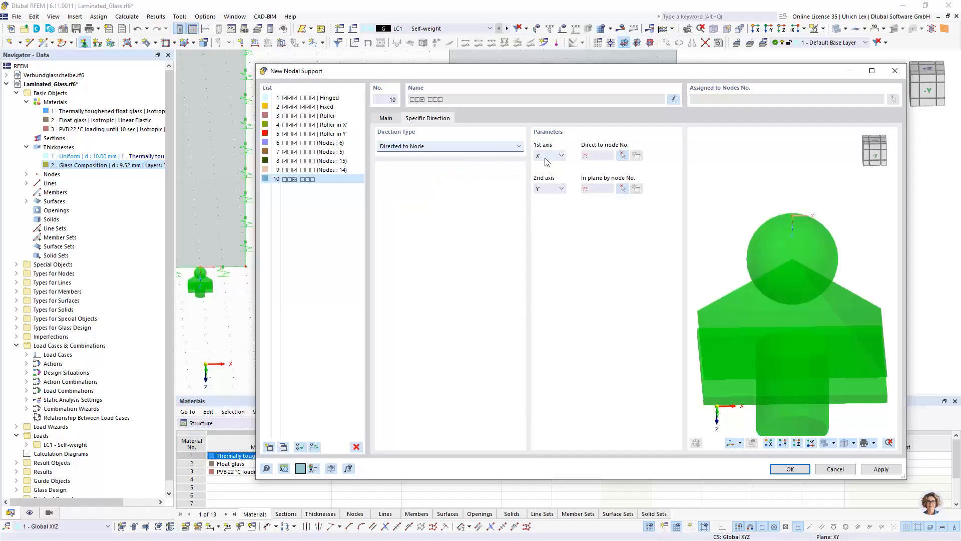
- Direct the support's X' axis to arc centre node 9, with Y' in plane by arc end node 8, and save it
left_click(622, 156)
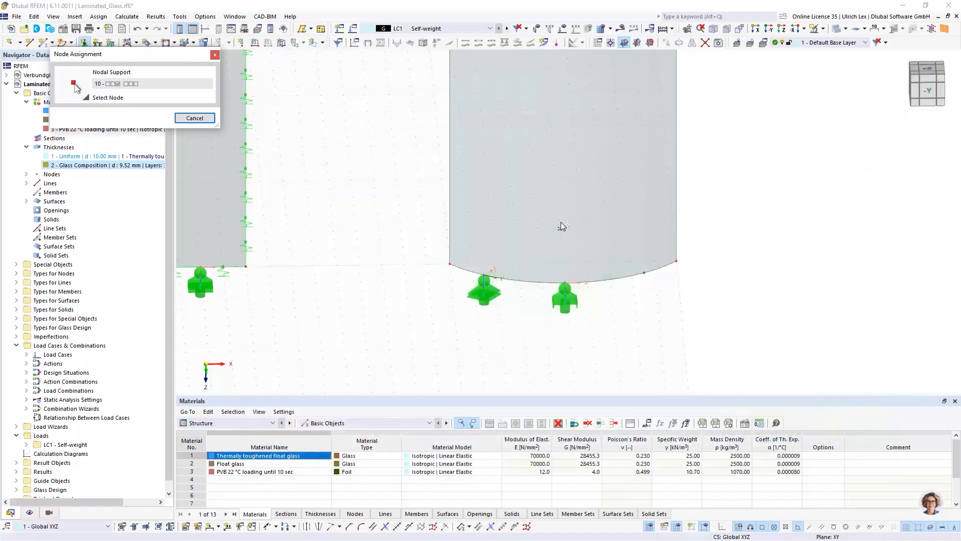
left_click(560, 226)
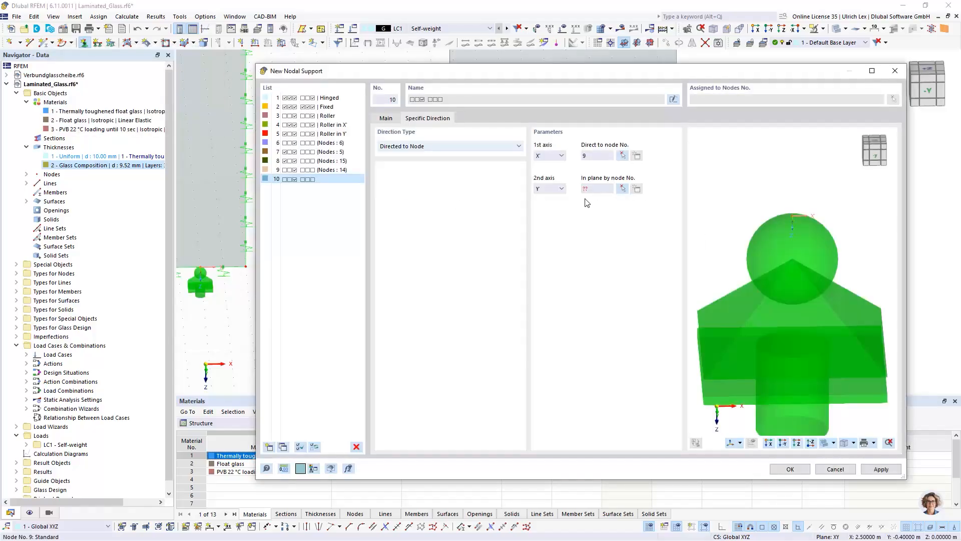
left_click(622, 189)
left_click(676, 261)
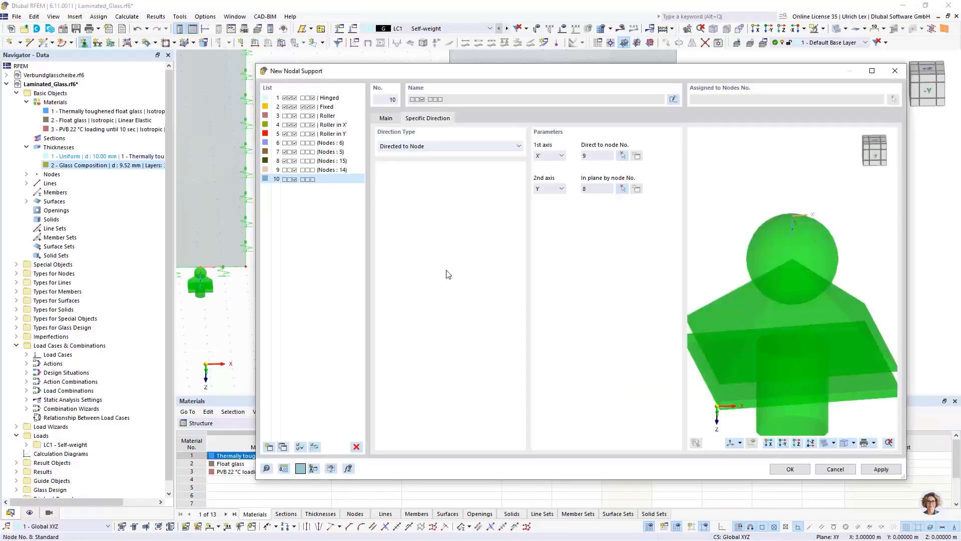
left_click(790, 469)
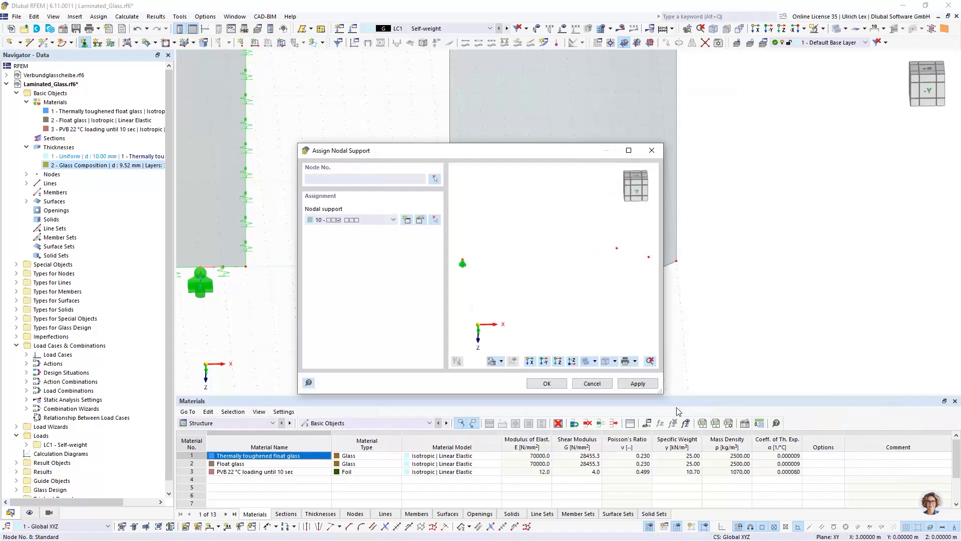
- Assign the directed support to the remaining free on-line node of the bottom arc
left_click(561, 387)
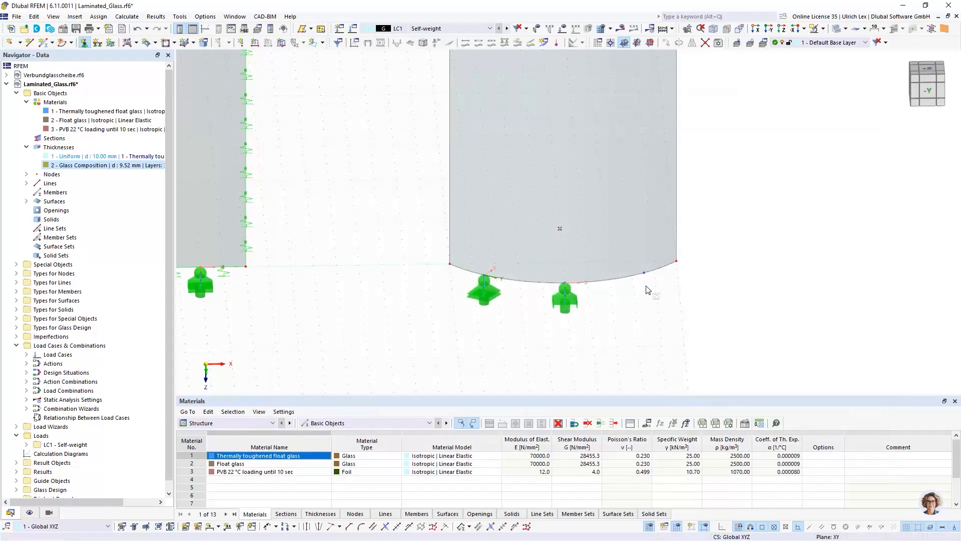
left_click(644, 272)
key("Escape")
- Examine the axes of all three directed supports along the bottom arc, and hide the nodal support axis systems
scroll(596, 318, "down", 3)
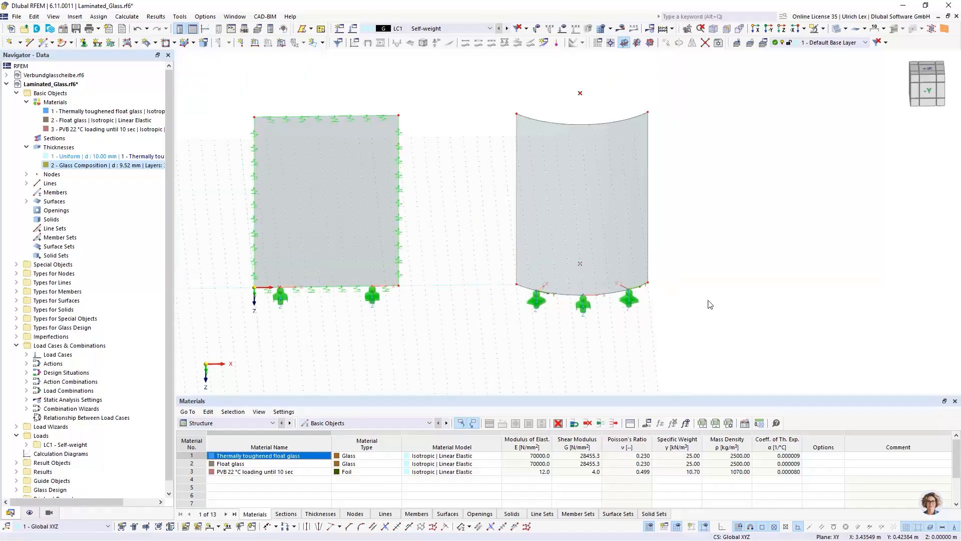
middle_click_drag(740, 304, 684, 311, "ctrl")
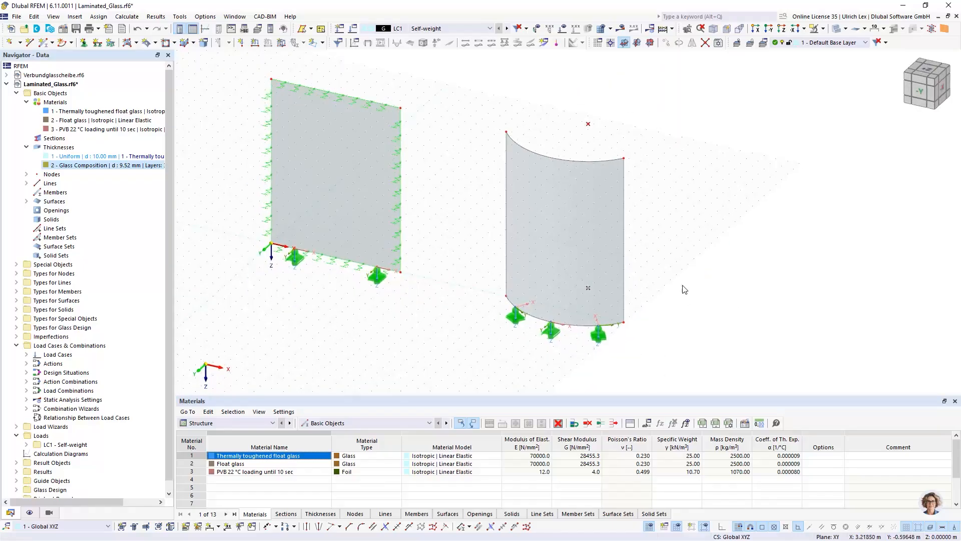
scroll(665, 269, "up", 1)
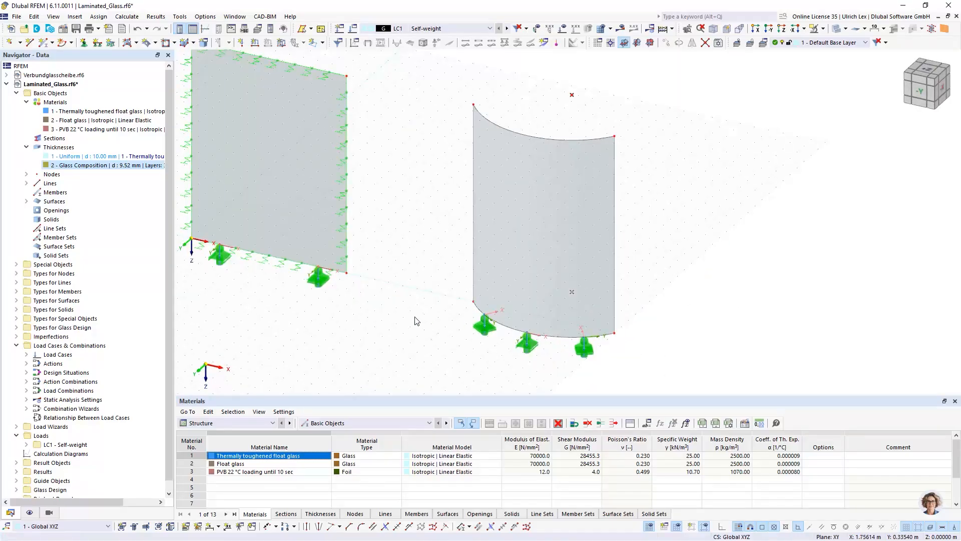
middle_click_drag(417, 320, 450, 325, "ctrl")
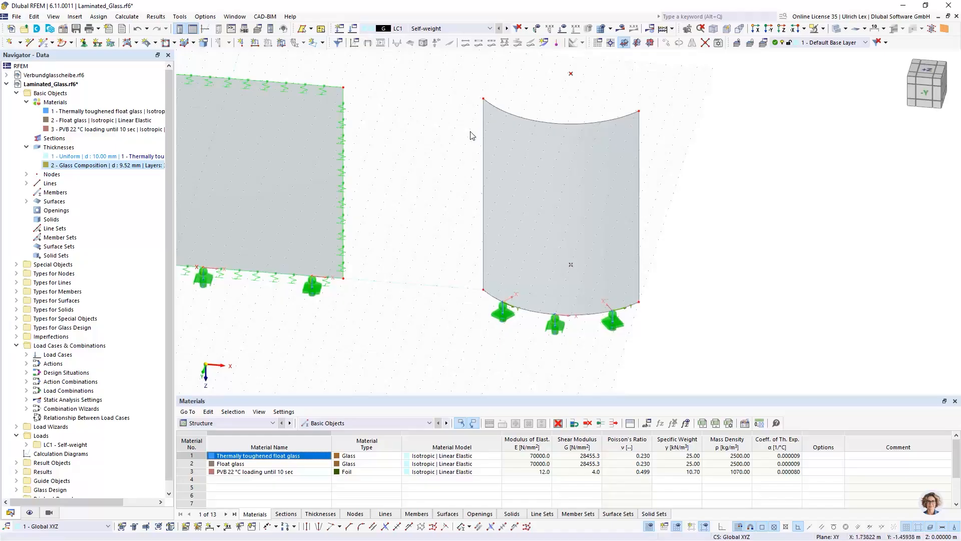
mouse_move(344, 112)
scroll(631, 321, "up", 2)
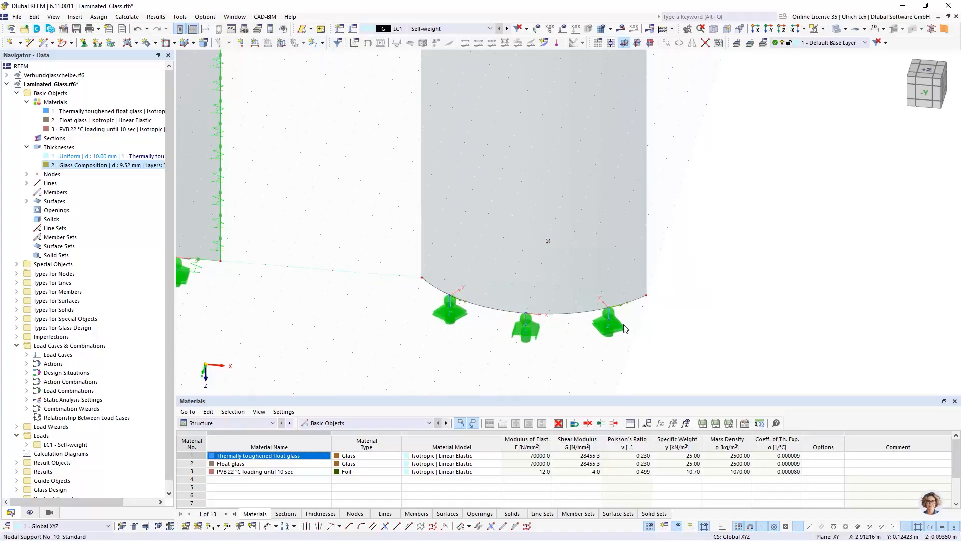
right_click(621, 326)
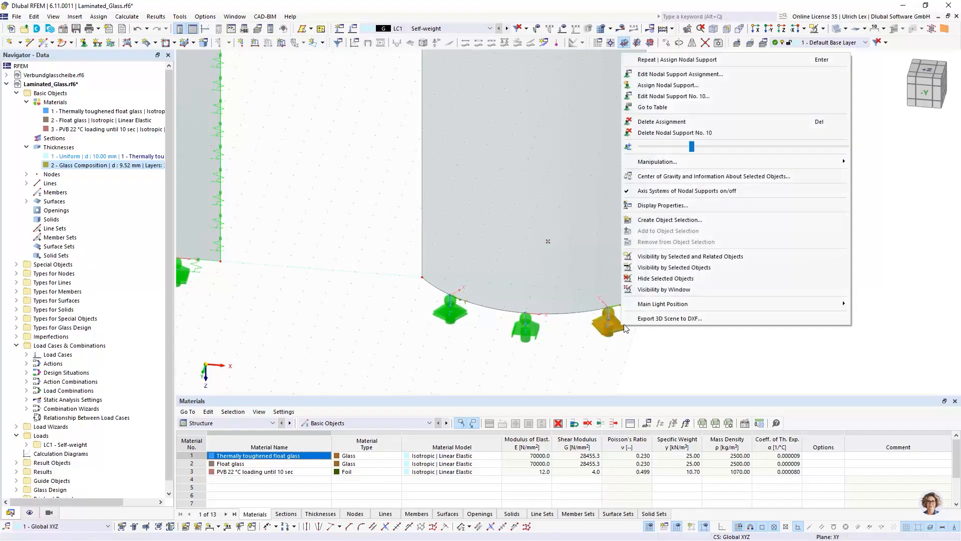
left_click(674, 192)
- Display the local axis systems of lines on both panes
scroll(706, 338, "down", 2)
middle_click_drag(716, 333, 663, 291, "ctrl")
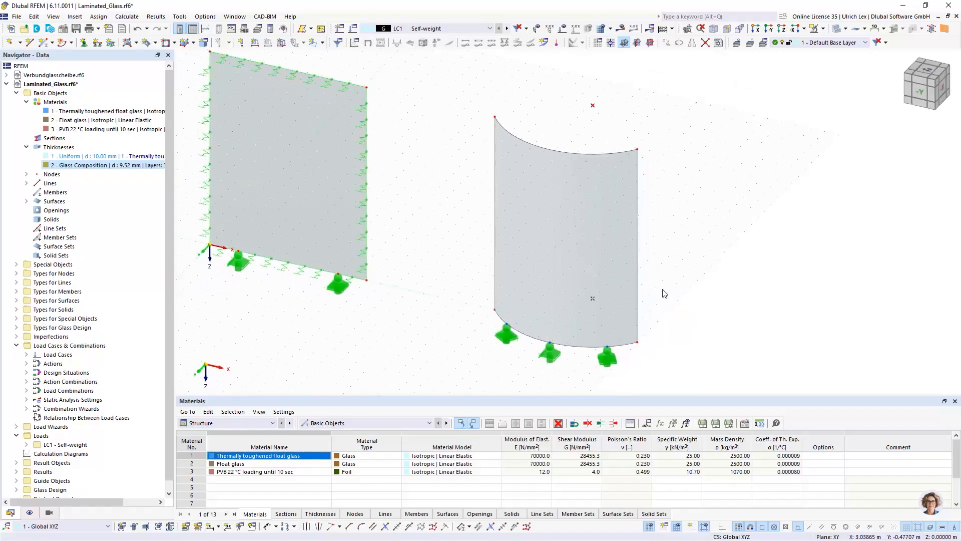
scroll(643, 233, "up", 2)
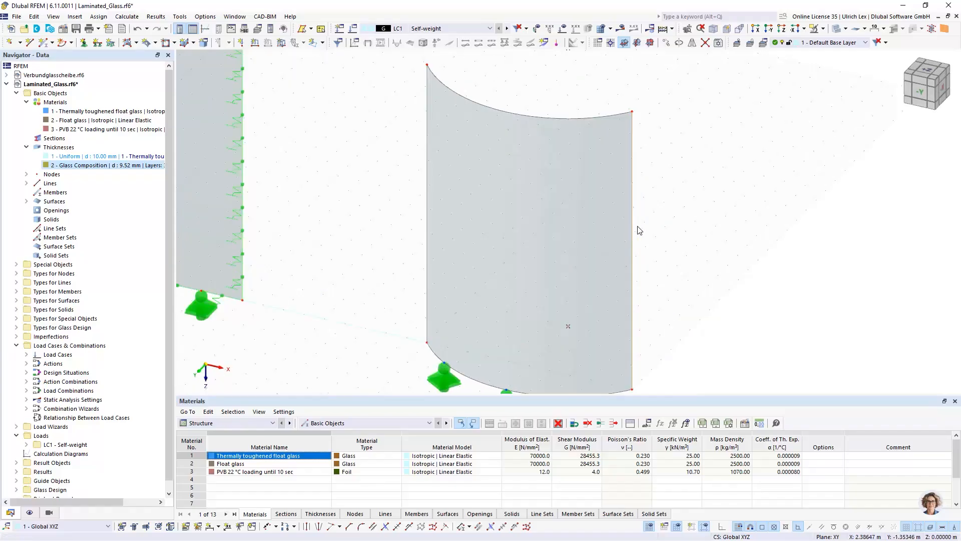
right_click(632, 223)
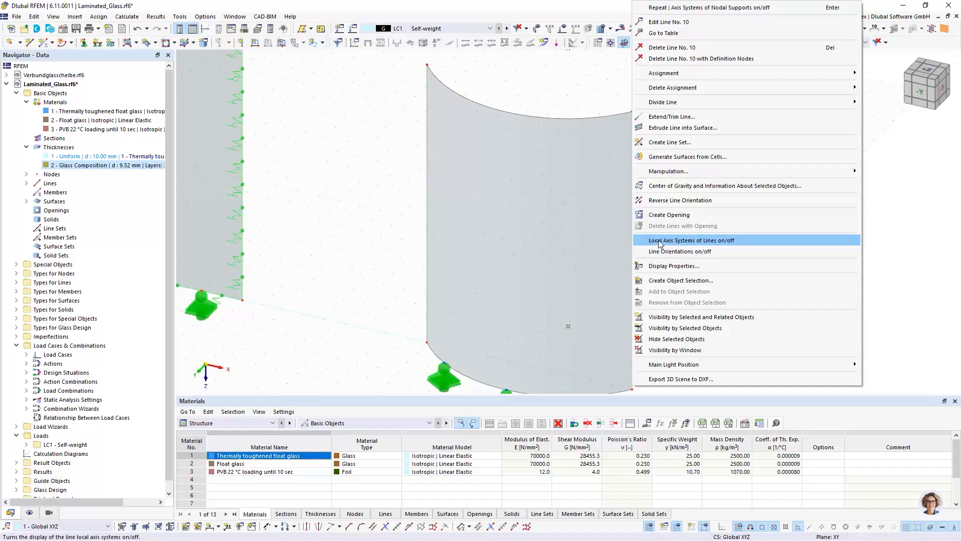
left_click(688, 241)
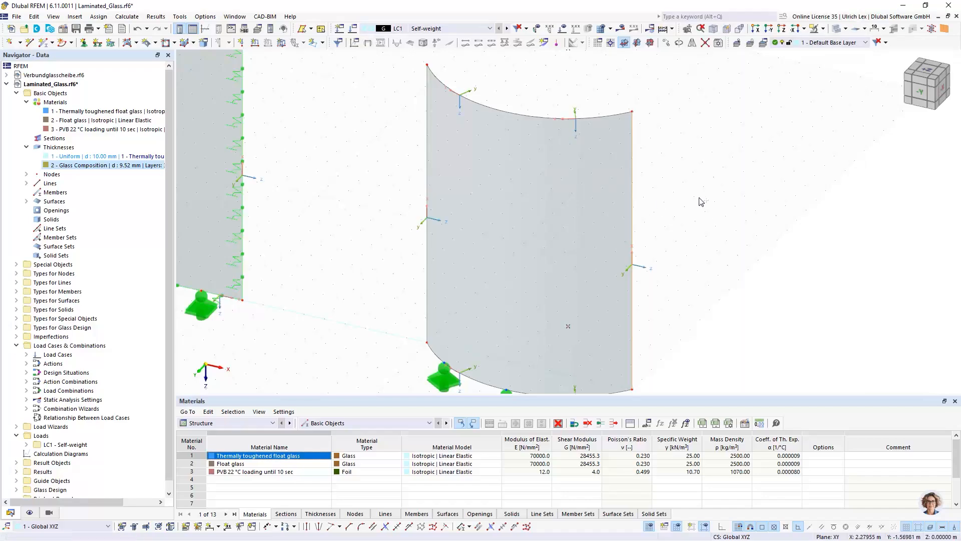
scroll(691, 231, "down", 2)
mouse_move(726, 208)
middle_mouse_down("ctrl")
mouse_move(715, 247)
mouse_move(733, 224)
middle_mouse_up("ctrl")
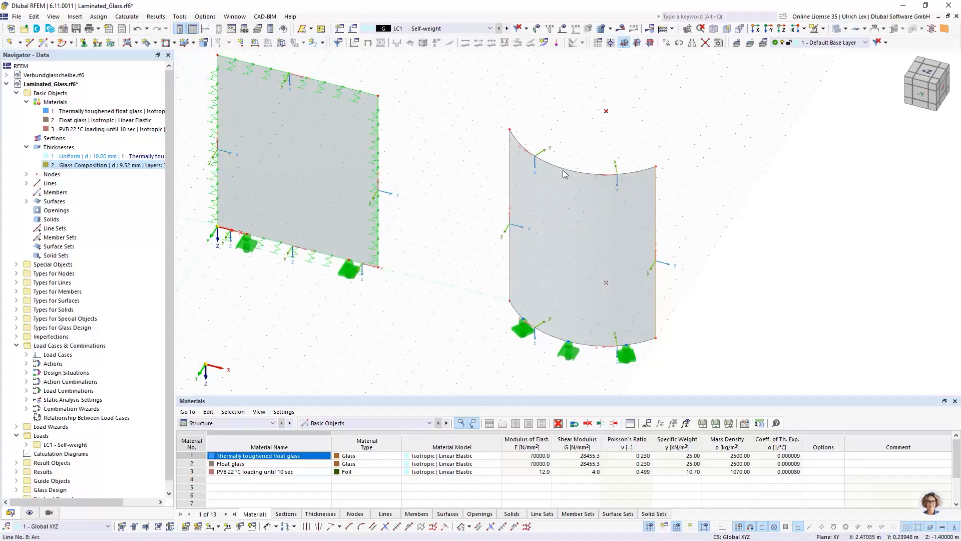
- Review the line rotation setting of the curved pane's top arc and close its properties
mouse_move(564, 170)
left_click(576, 172)
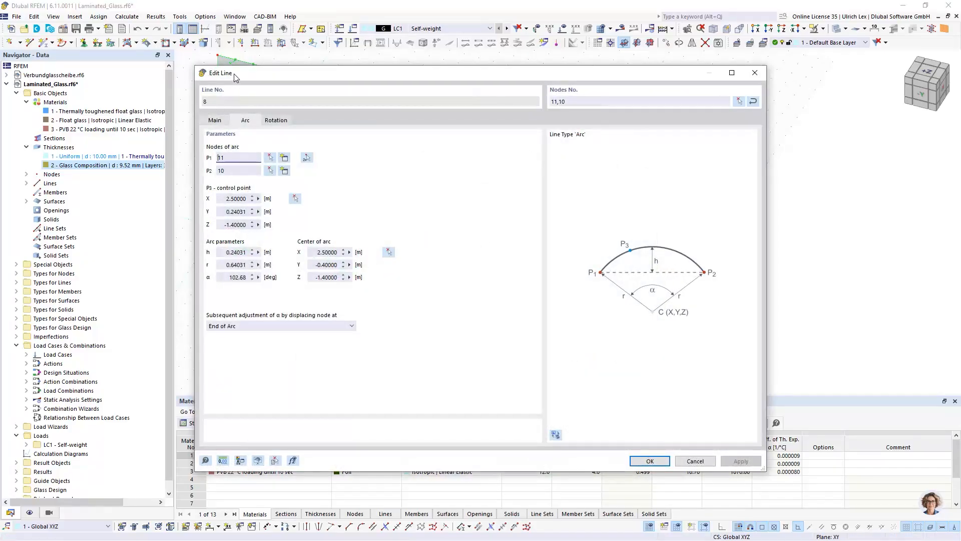
left_click(215, 120)
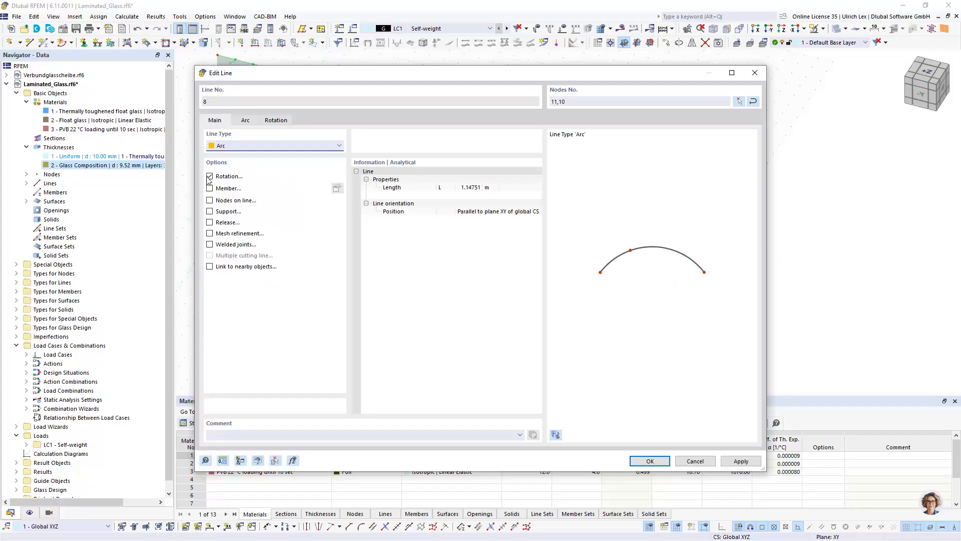
left_click(276, 122)
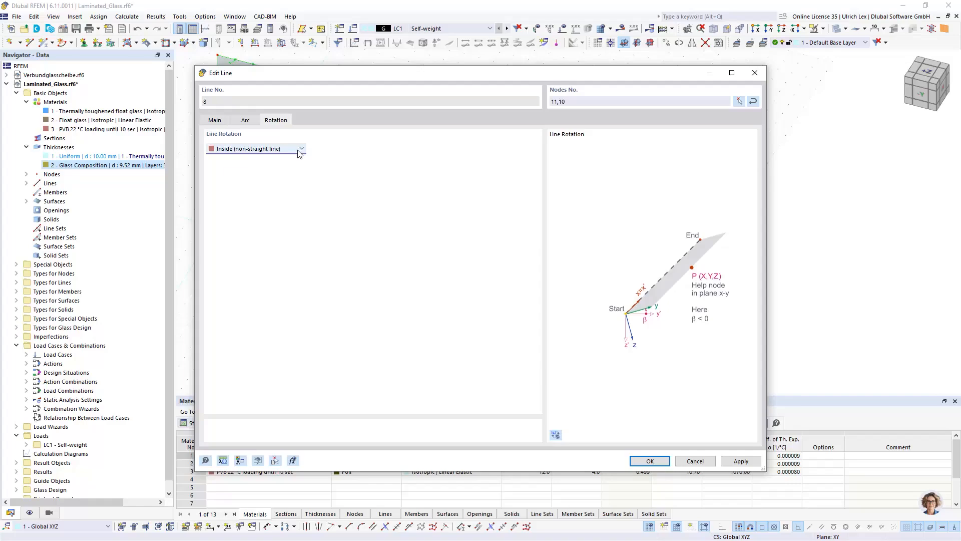
left_click(650, 460)
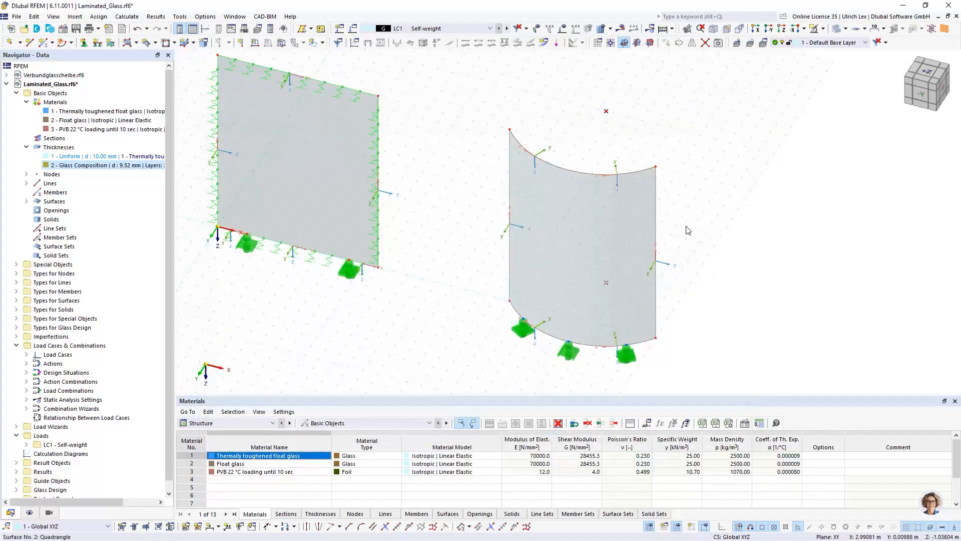
- Rotate the axes of the curved pane's left vertical edge using the bottom arc's centre node as help node in the x-y plane
double_click(508, 175)
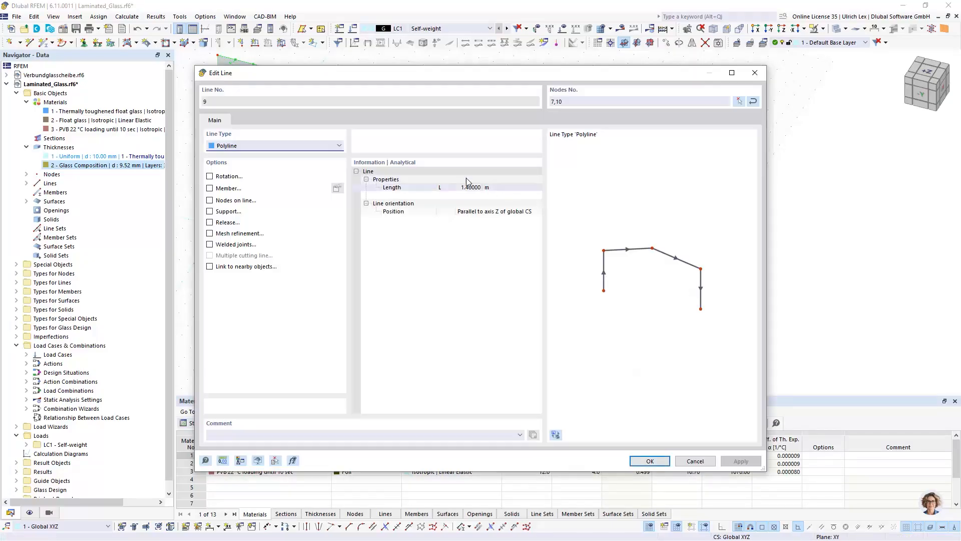
left_click(209, 176)
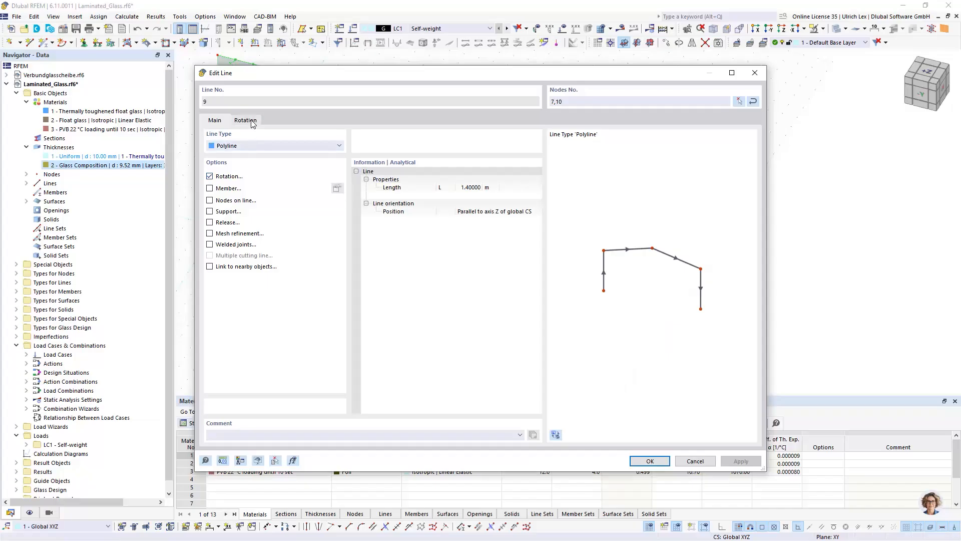
left_click(253, 123)
left_click(244, 150)
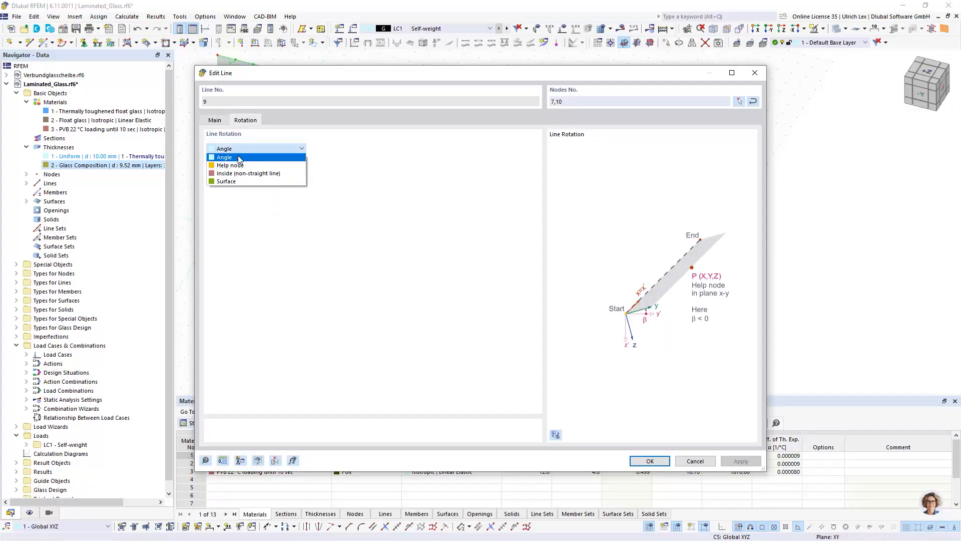
left_click(249, 165)
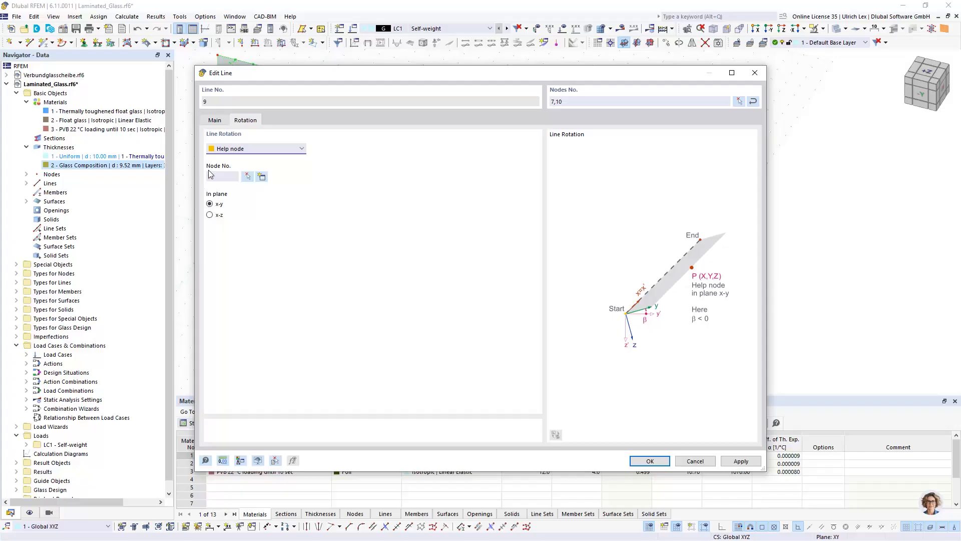
left_click(247, 177)
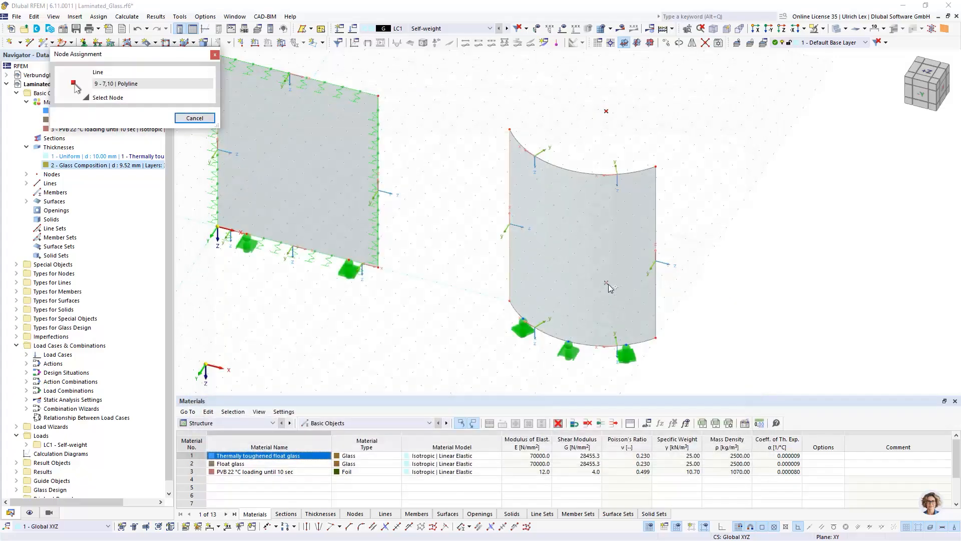
left_click(608, 284)
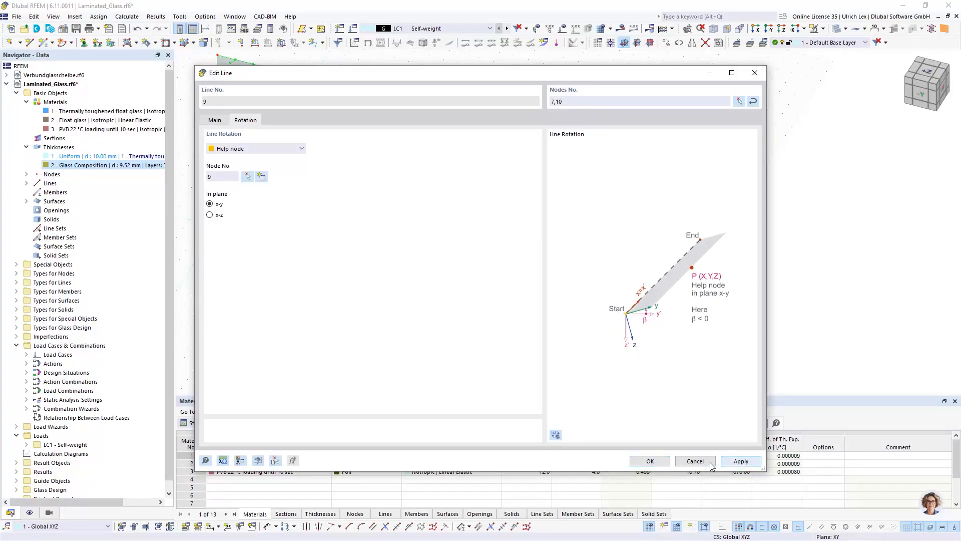
key("Return")
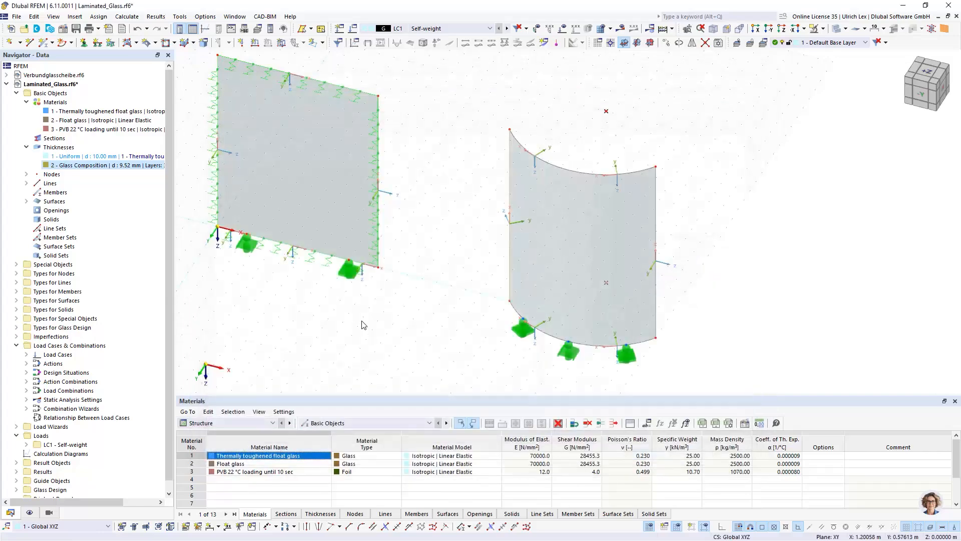
- Rotate the axes of the curved pane's right vertical edge using help node 9, the bottom arc's centre, in the x-y plane
scroll(483, 130, "up", 3)
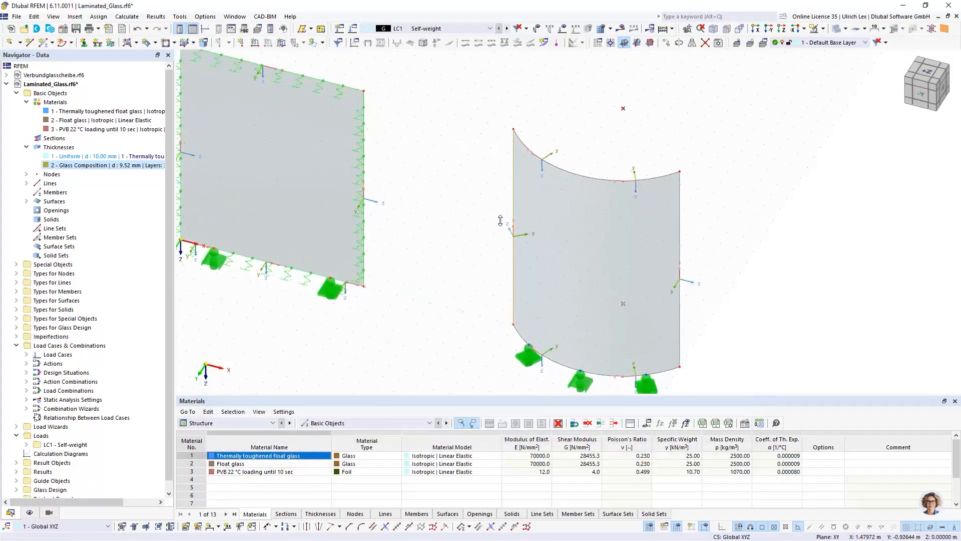
middle_click_drag(515, 254, 568, 336, "ctrl")
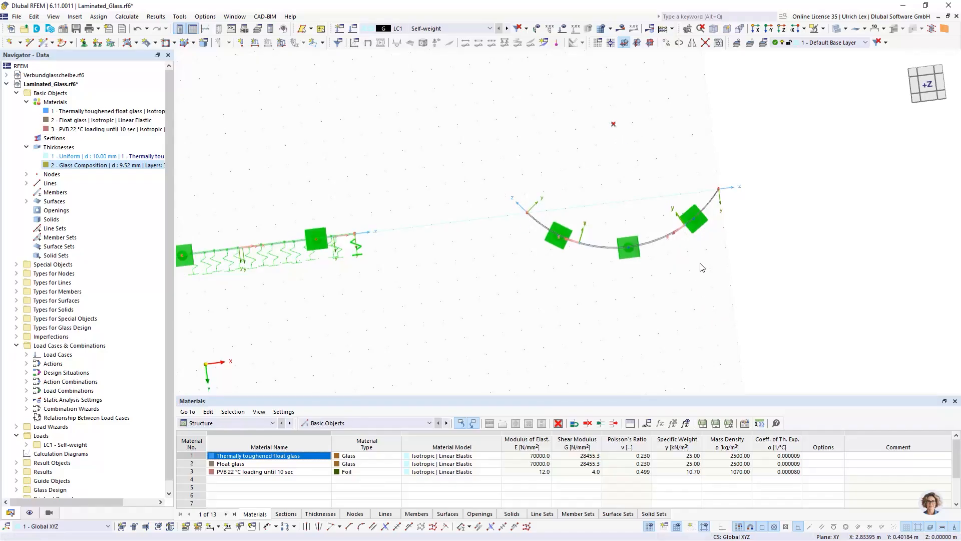
middle_click_drag(725, 359, 679, 282, "ctrl")
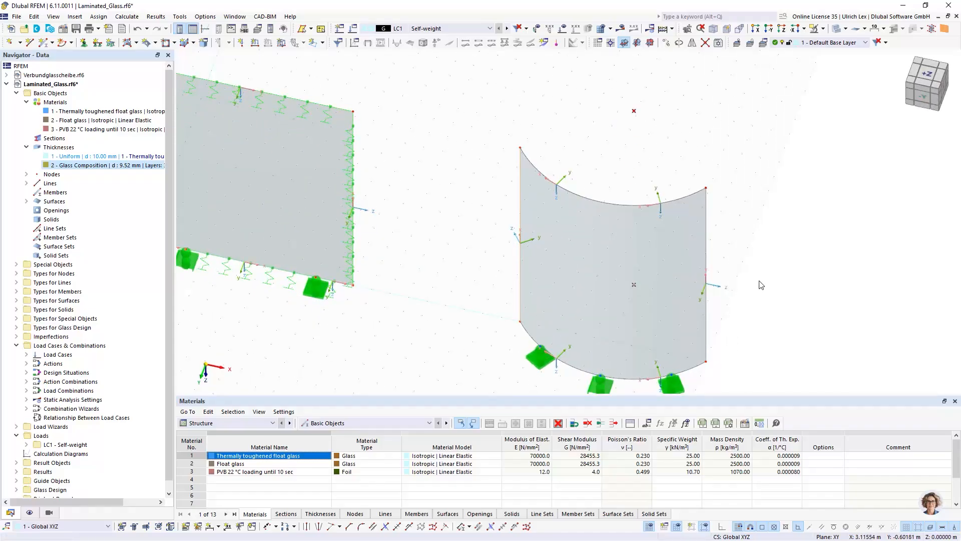
double_click(706, 248)
left_click(211, 177)
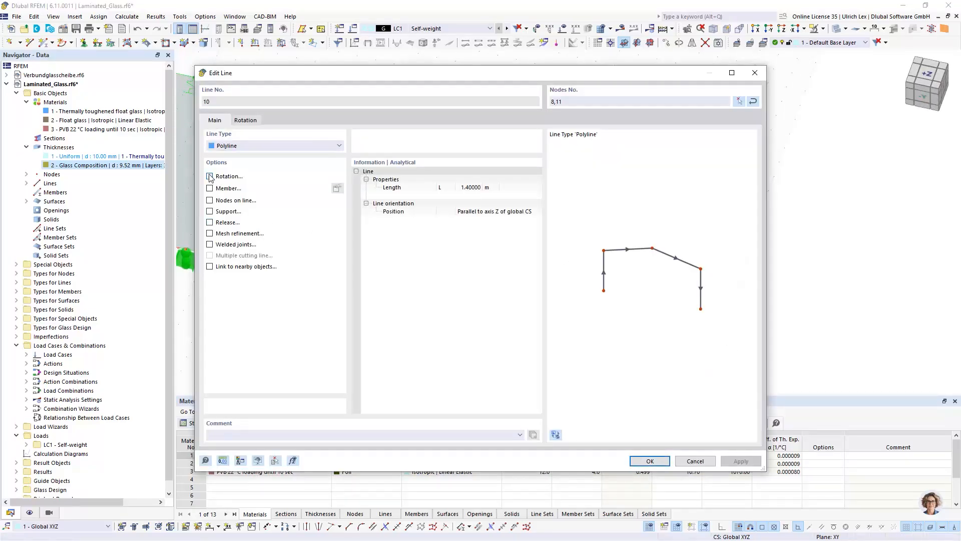
left_click(244, 123)
left_click(240, 149)
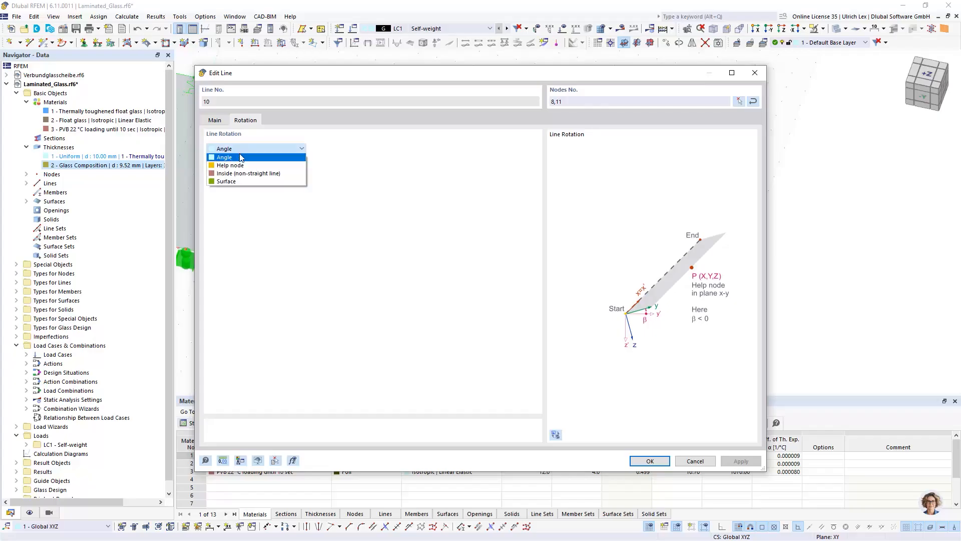
left_click(241, 157)
left_click(247, 177)
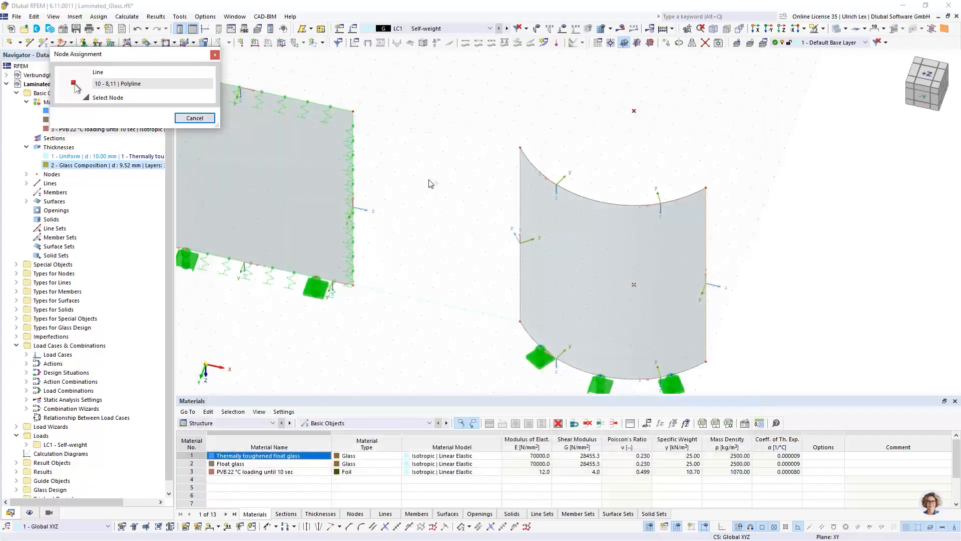
left_click(634, 287)
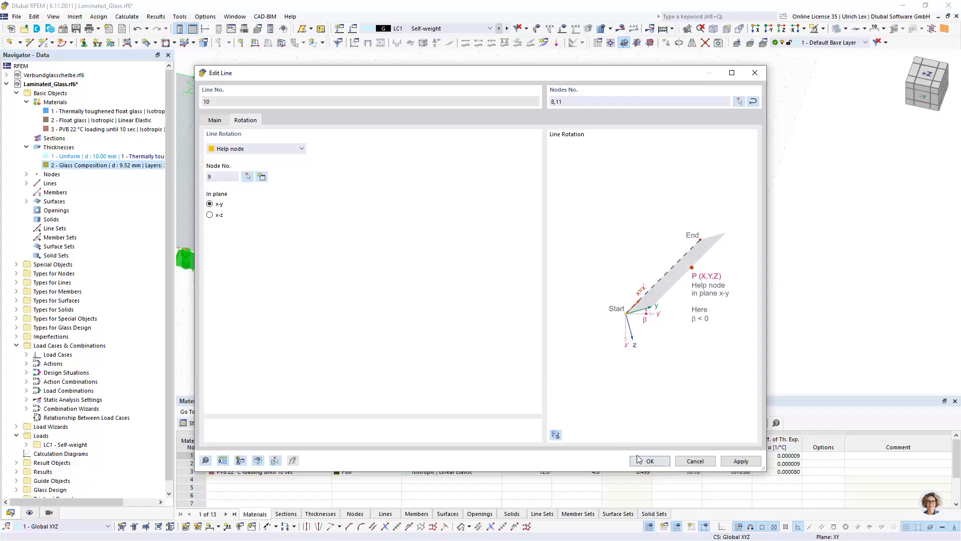
key("Return")
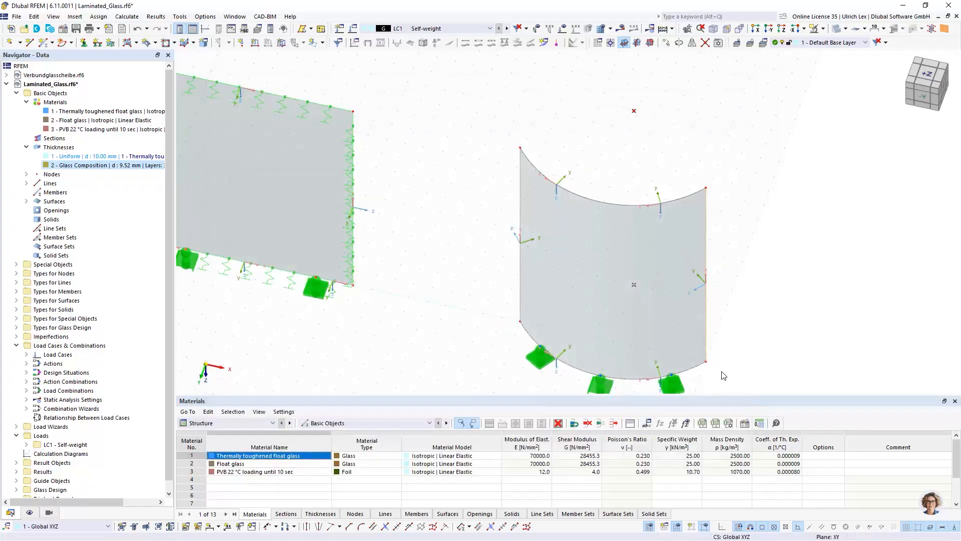
- Create a line support in local xyz axes with all translations released and a spring constant of 2000 kN/m² in local y
mouse_move(472, 279)
middle_mouse_down("ctrl")
mouse_move(479, 296)
mouse_move(466, 289)
middle_mouse_up("ctrl")
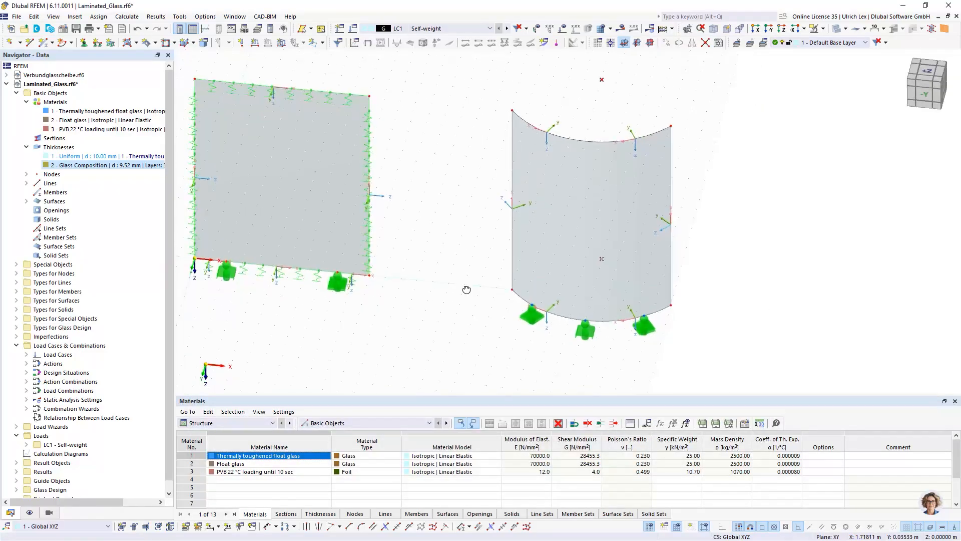
left_click(97, 43)
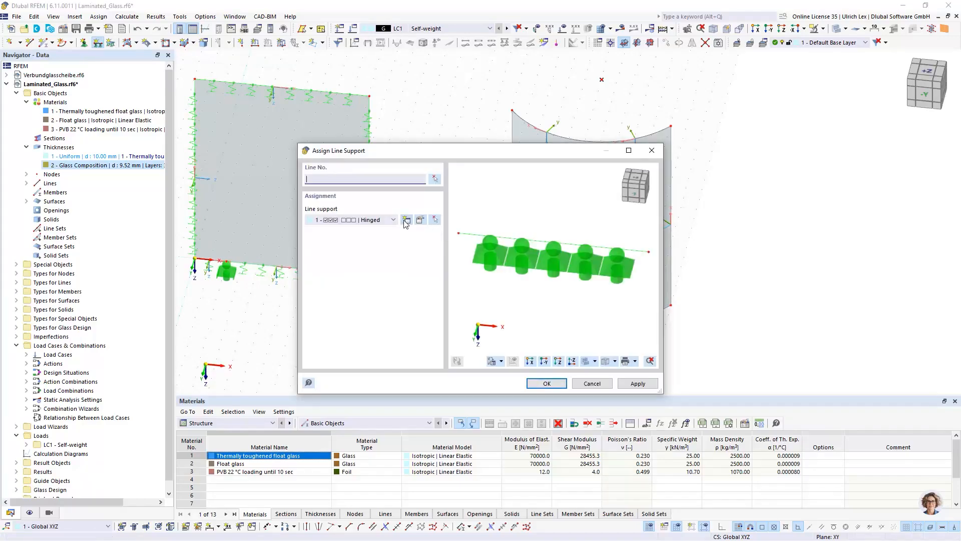
left_click(406, 220)
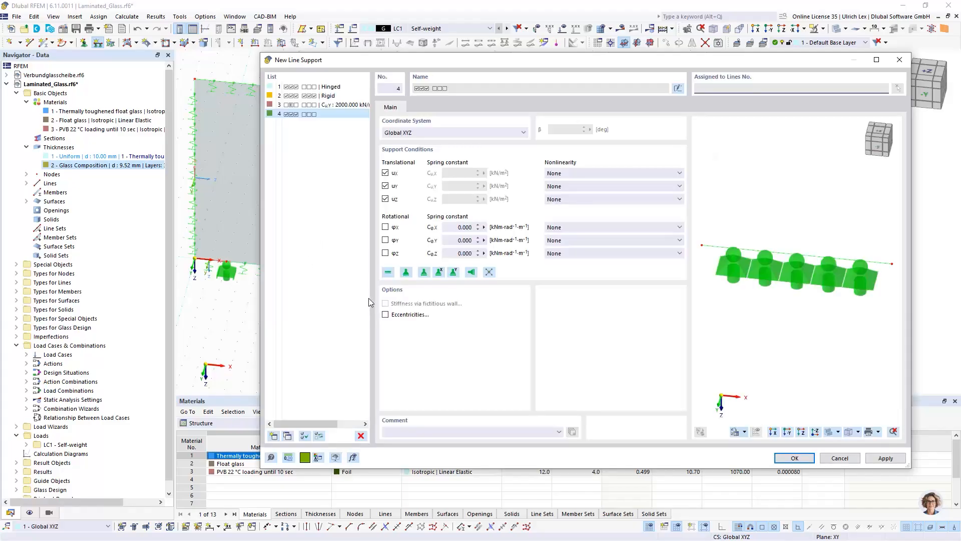
left_click(426, 134)
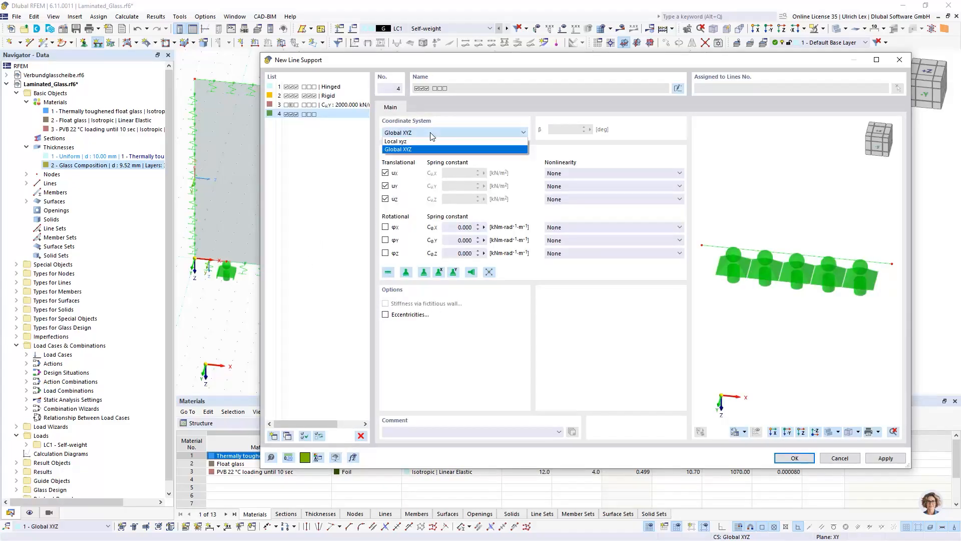
left_click(418, 145)
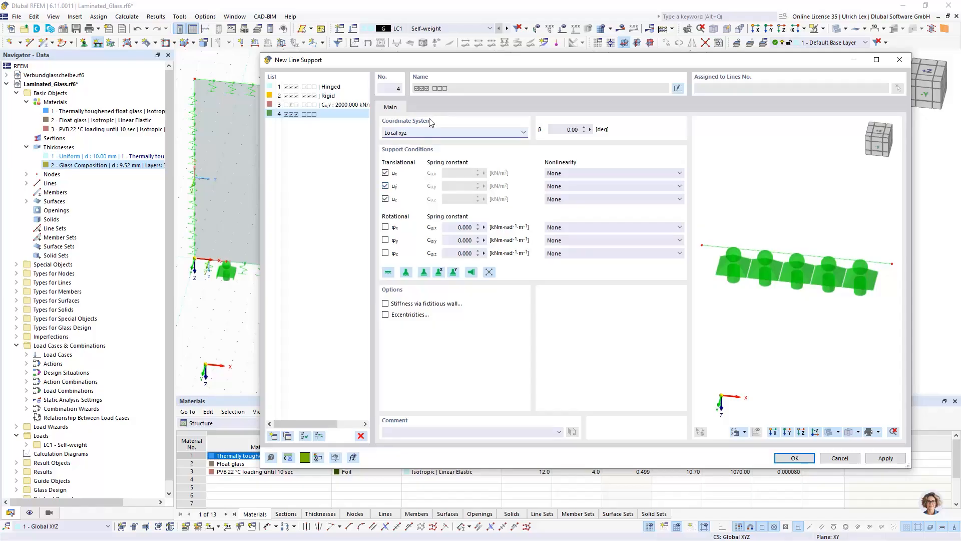
left_click(385, 173)
left_click(385, 199)
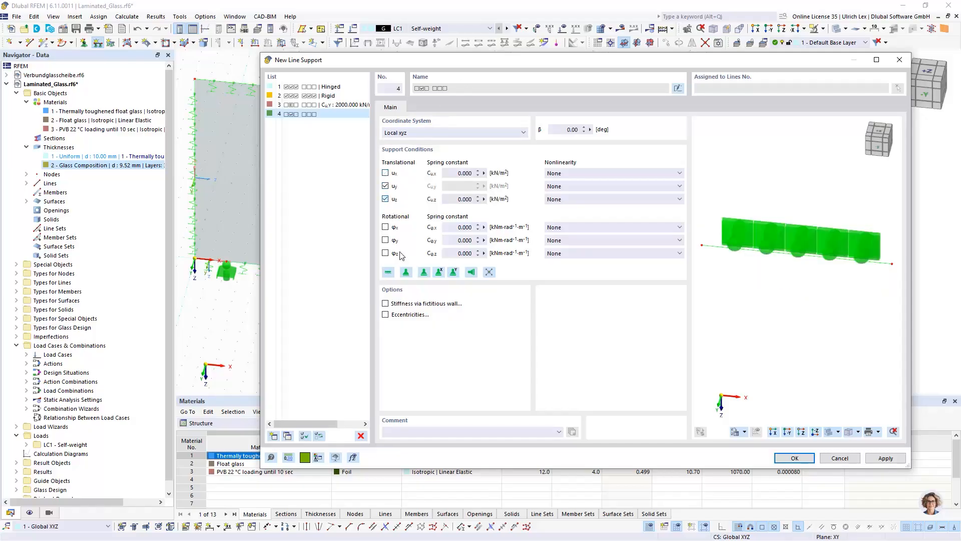
left_click(385, 186)
key("Tab")
type("20")
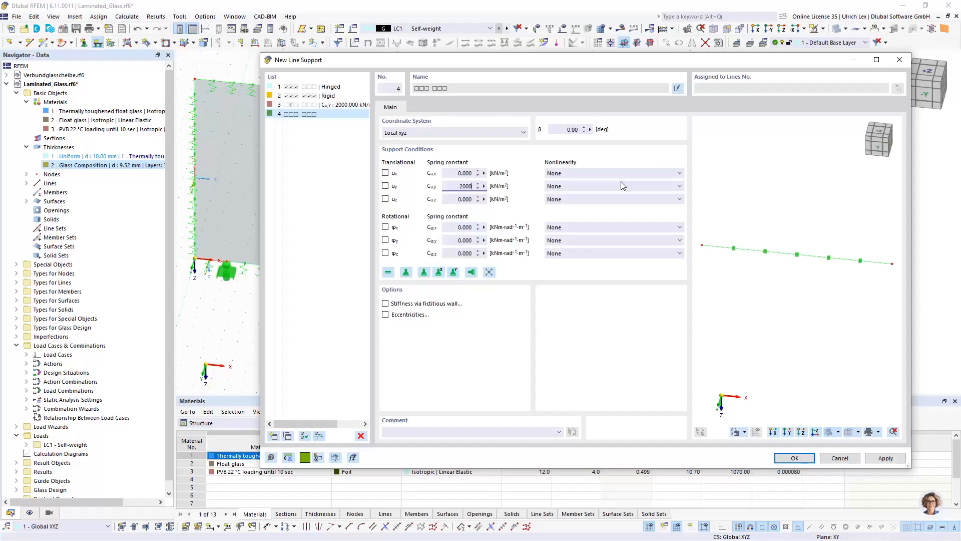
left_click(795, 457)
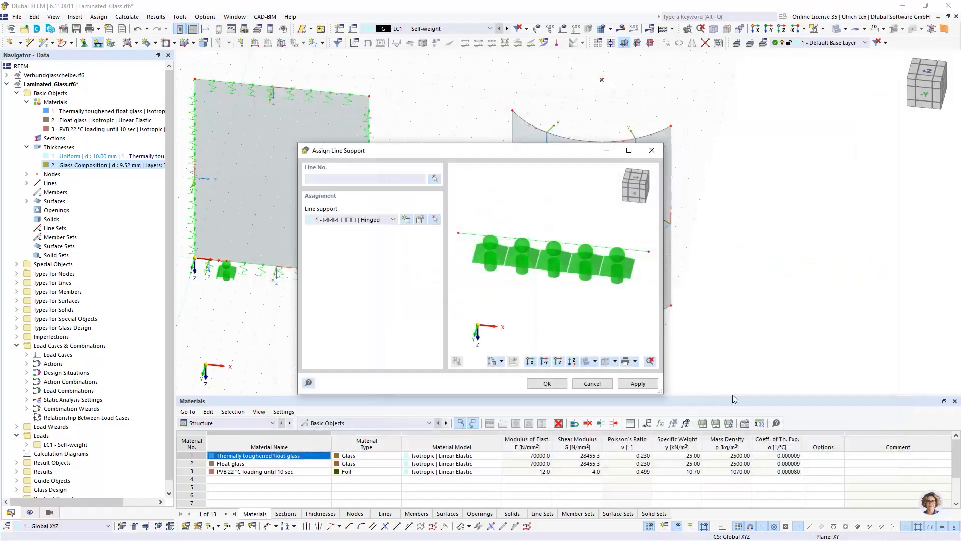
- Assign the new spring line support to the curved pane's two vertical edges and its top and bottom arcs
left_click(547, 384)
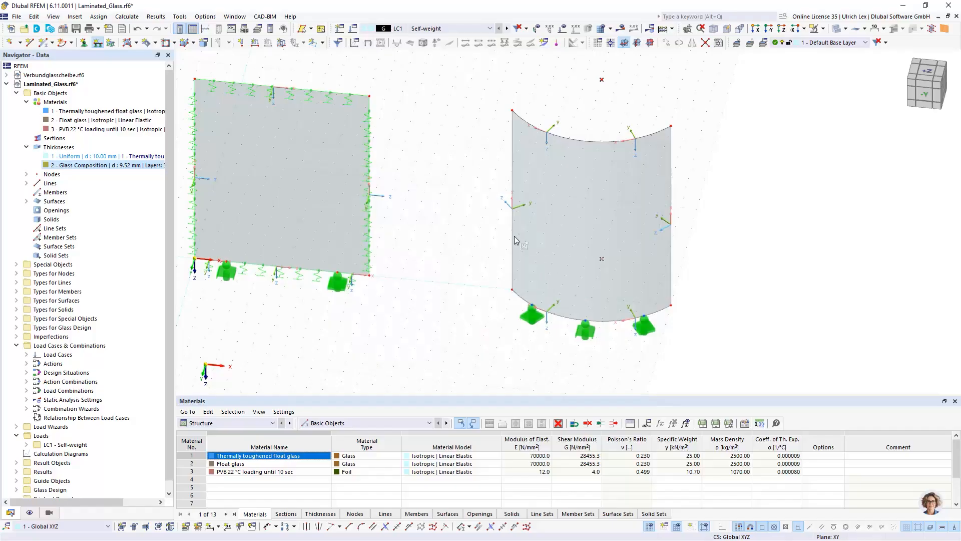
left_click(670, 238)
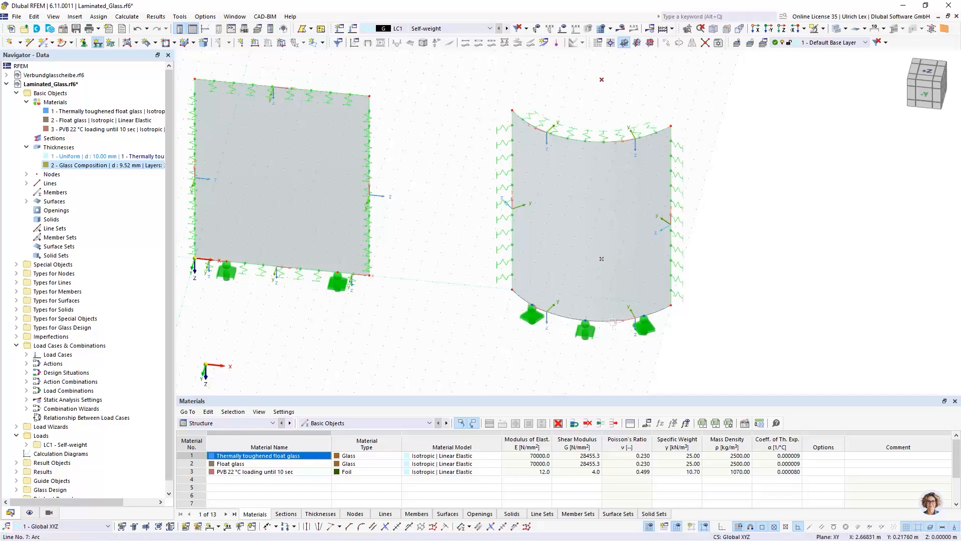
right_click(646, 352)
- Examine from above and from the front how the line support springs are oriented along the curved pane's edges
scroll(754, 369, "down", 1)
middle_click_drag(695, 339, 701, 292, "ctrl")
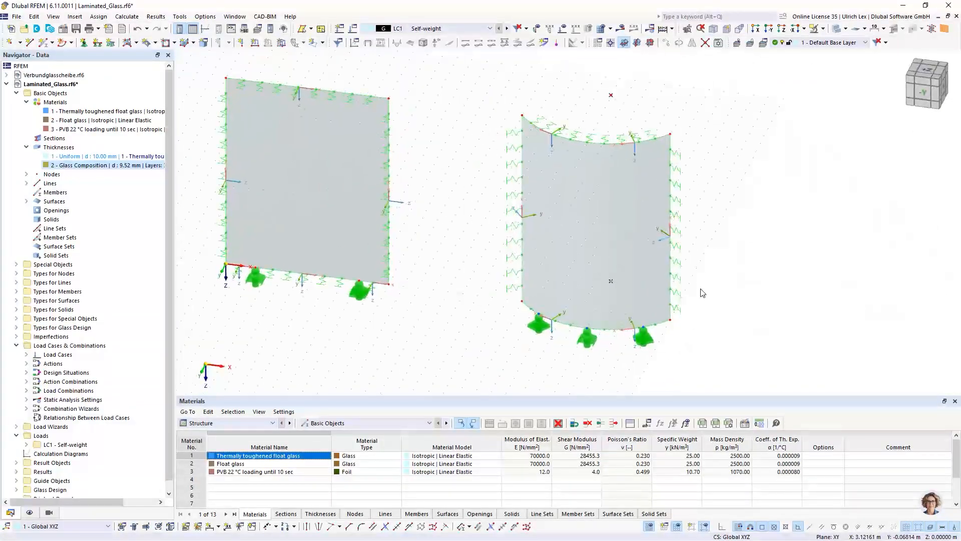
left_click(780, 30)
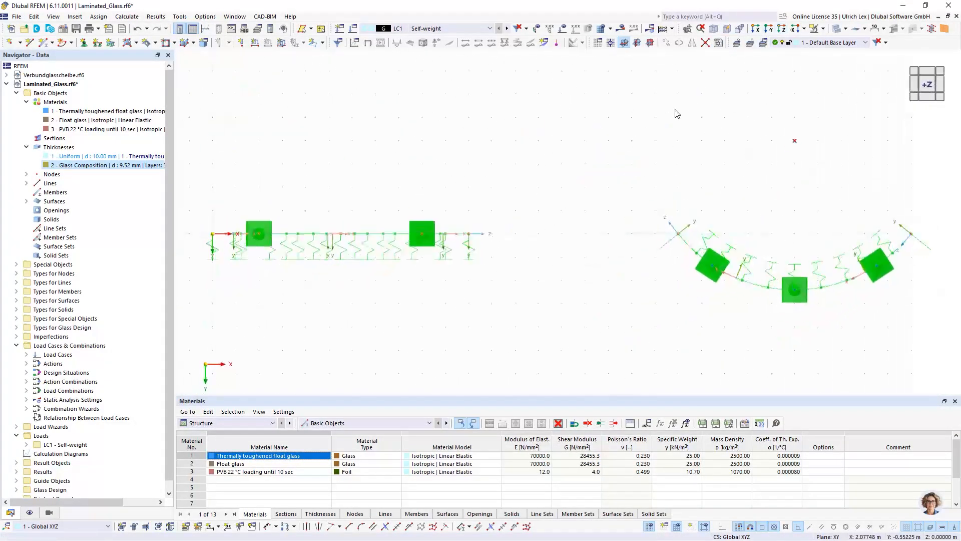
scroll(397, 172, "down", 1)
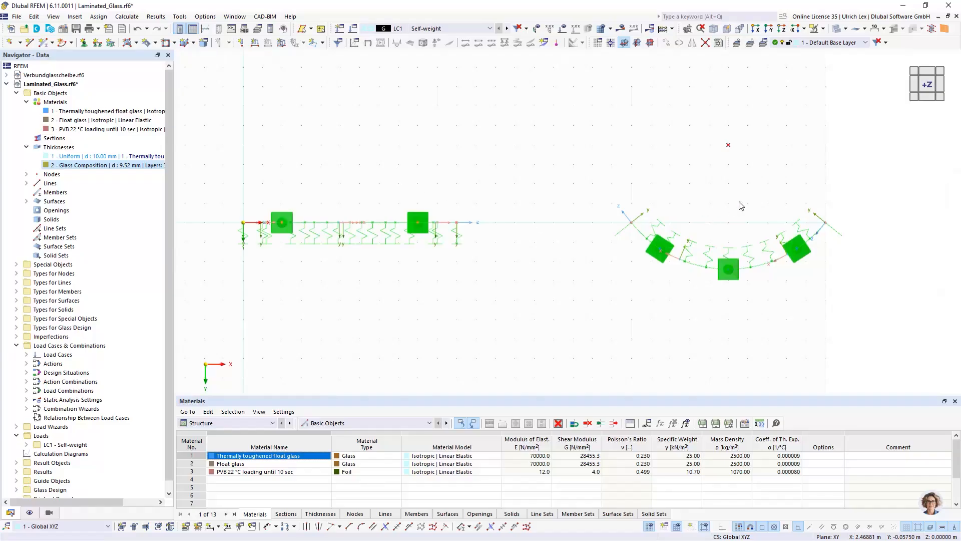
scroll(900, 240, "up", 1)
scroll(843, 244, "up", 1)
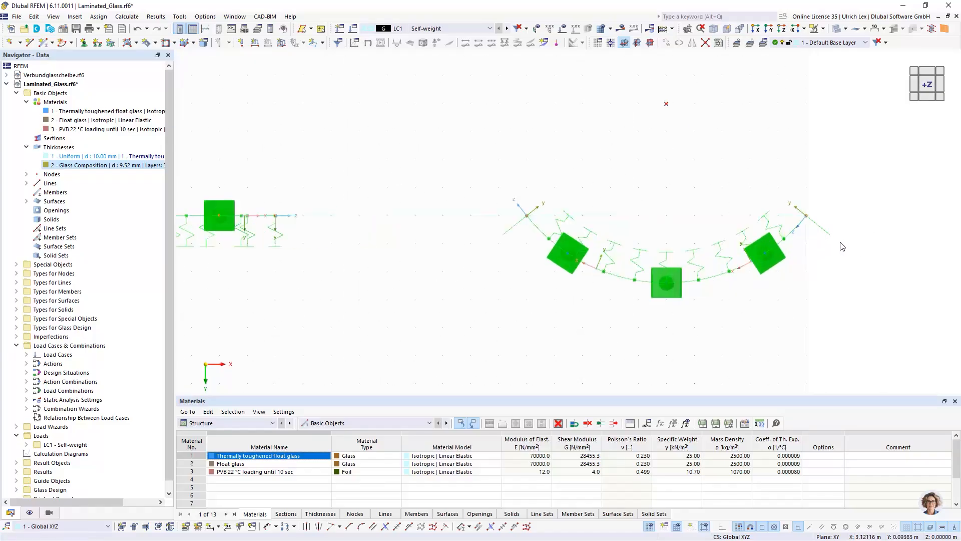
scroll(577, 306, "down", 2)
scroll(765, 230, "up", 2)
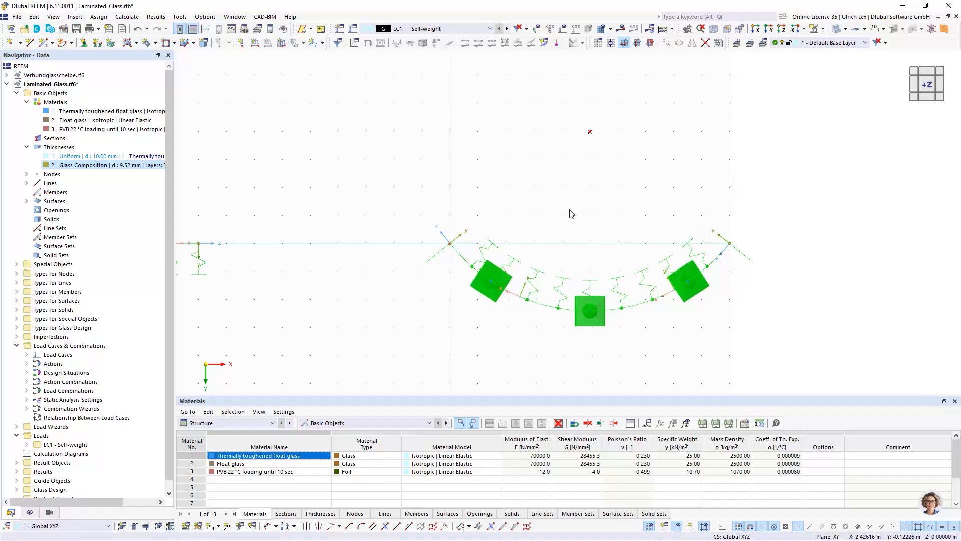
scroll(570, 231, "down", 3)
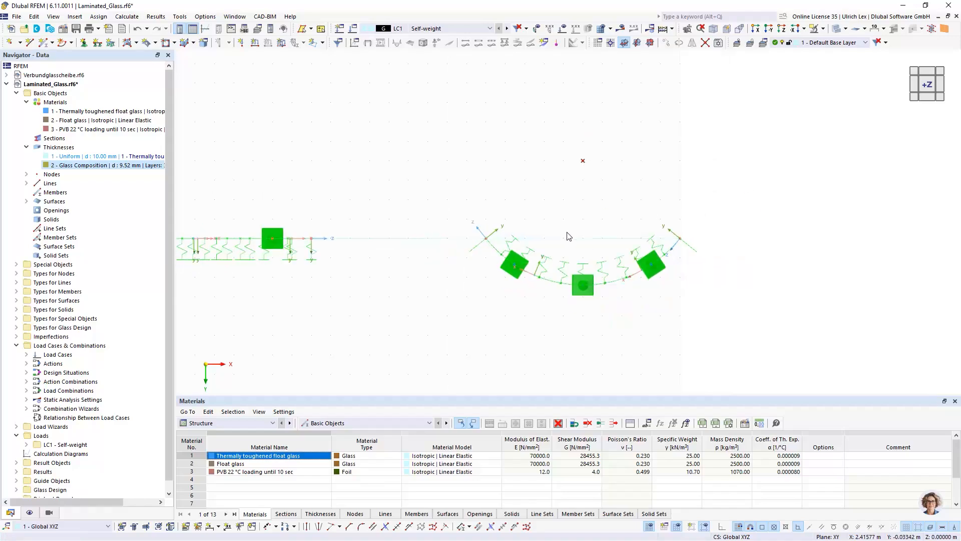
middle_click_drag(553, 325, 531, 163, "ctrl")
scroll(756, 180, "down", 2)
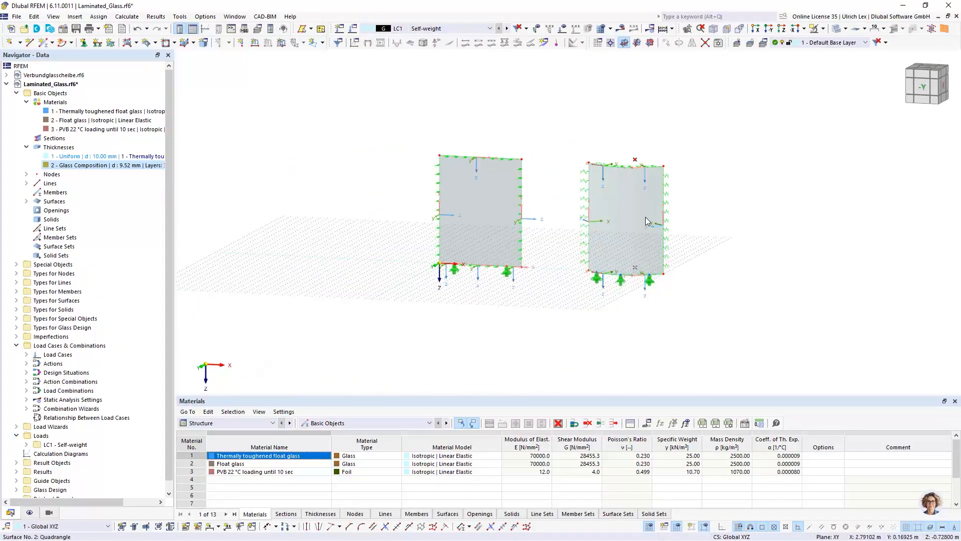
scroll(642, 228, "up", 2)
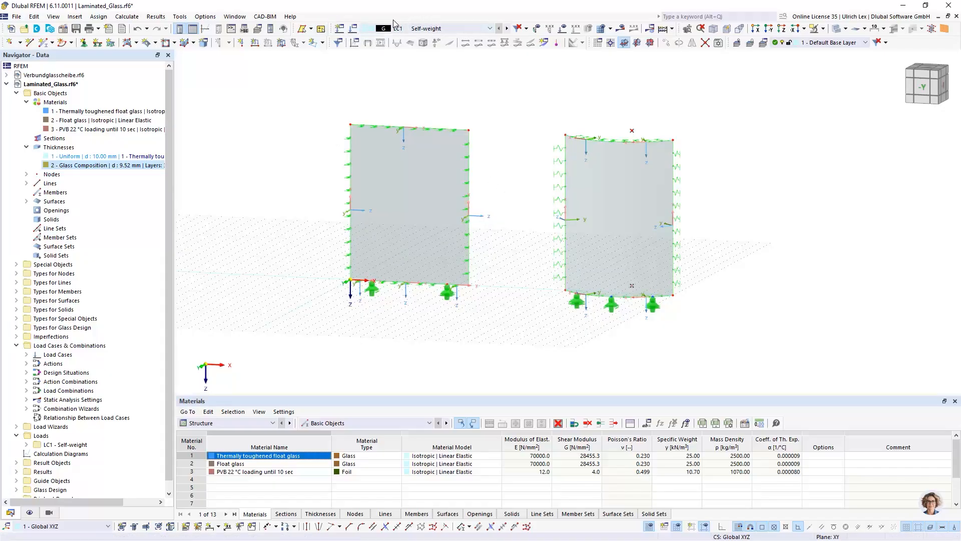
- Open the load cases and combinations settings and review the base options for the combination standard
left_click(354, 28)
left_click_drag(368, 39, 383, 63)
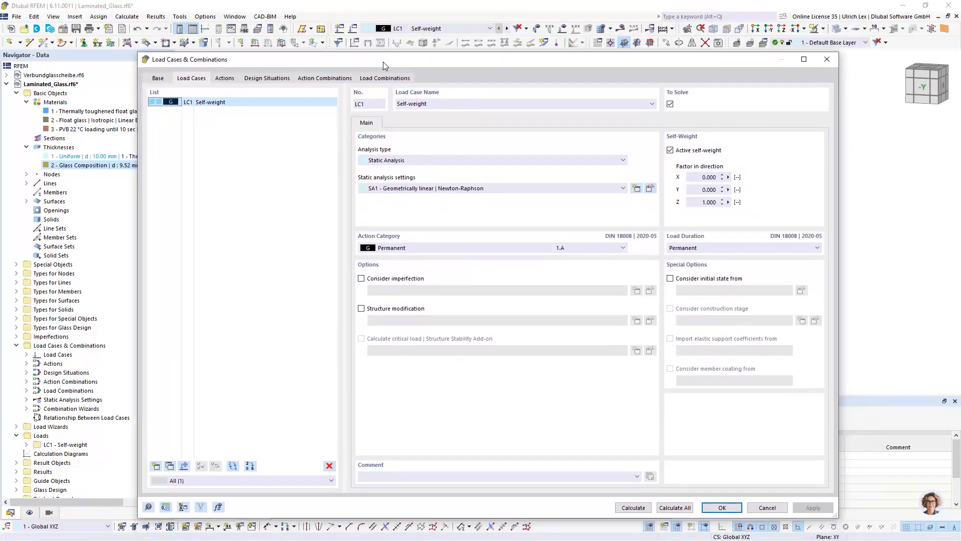
left_click(167, 77)
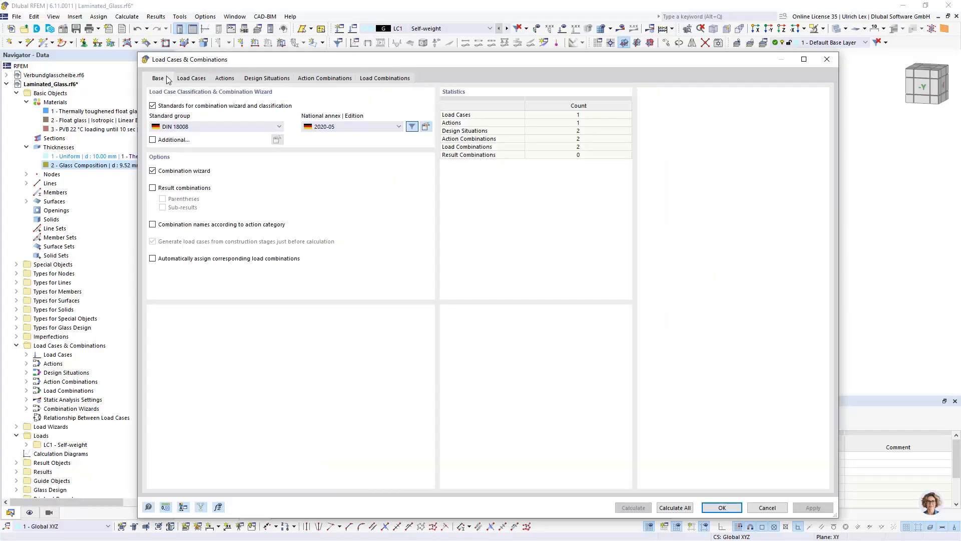
- Add a second load case and set its action category to Wind
left_click_drag(269, 58, 281, 44)
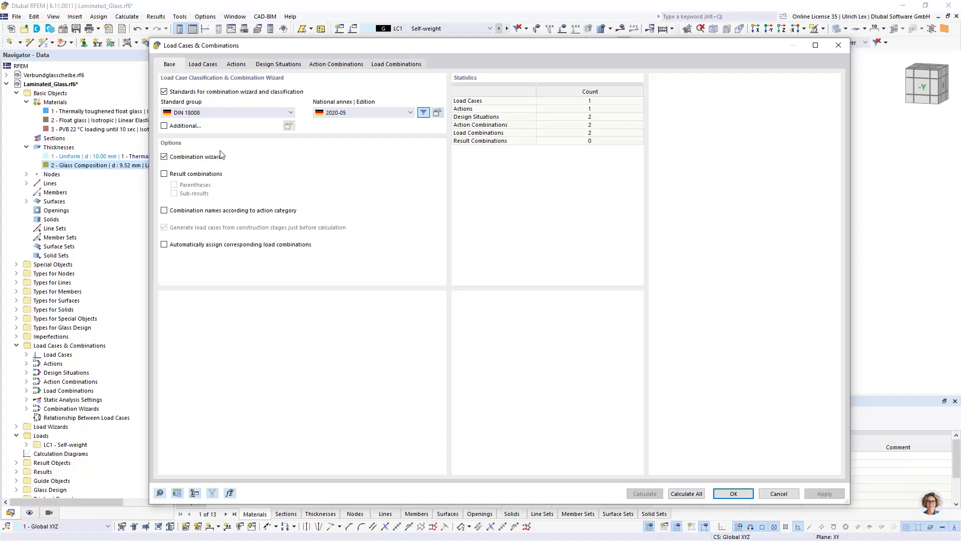
key("ctrl+Tab")
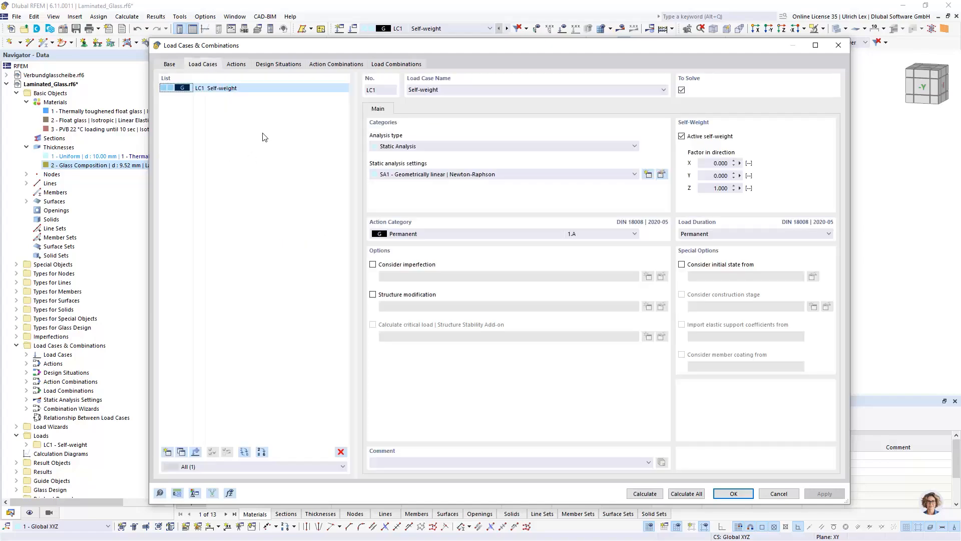
left_click(174, 64)
left_click(203, 65)
left_click(167, 452)
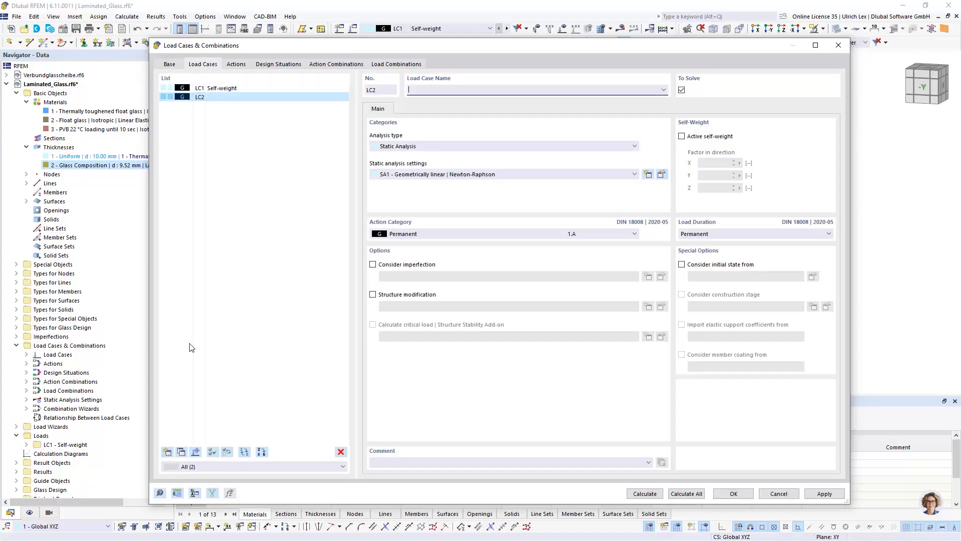
left_click(418, 235)
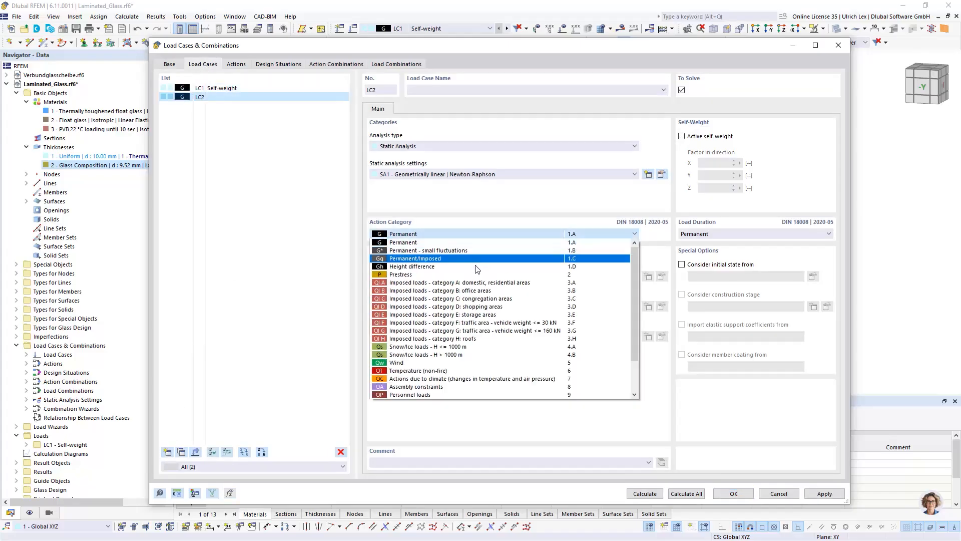
left_click(438, 366)
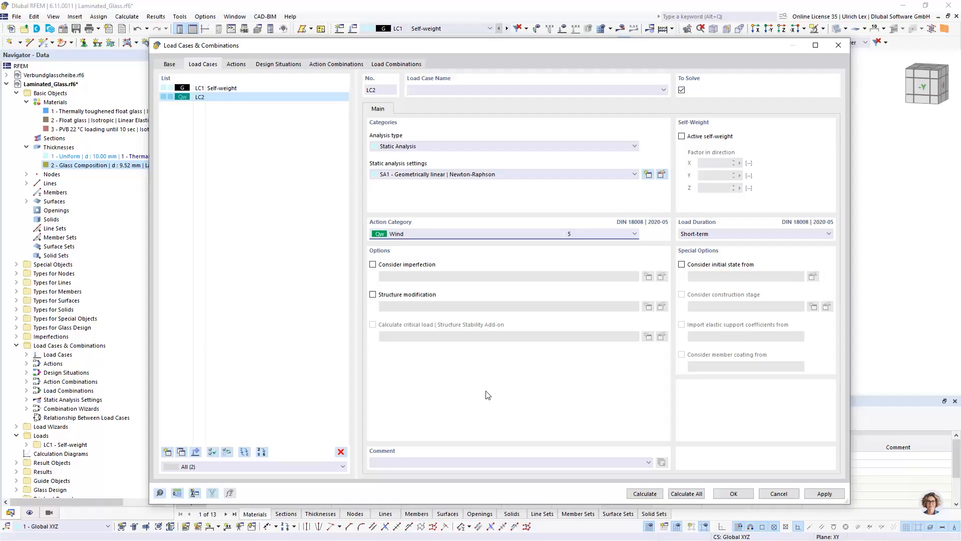
- Check the base standard settings and compare the load duration classes of the wind and self-weight load cases
left_click(165, 66)
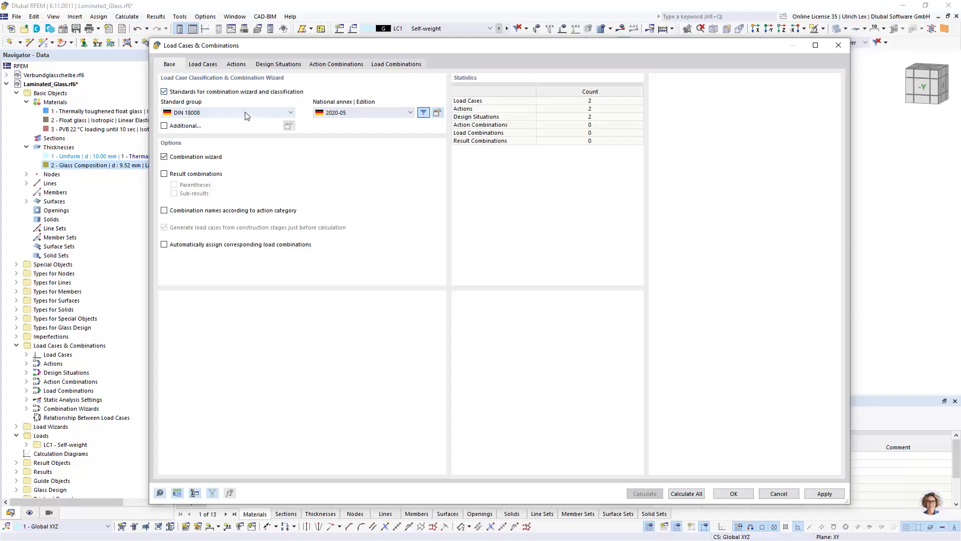
left_click(203, 65)
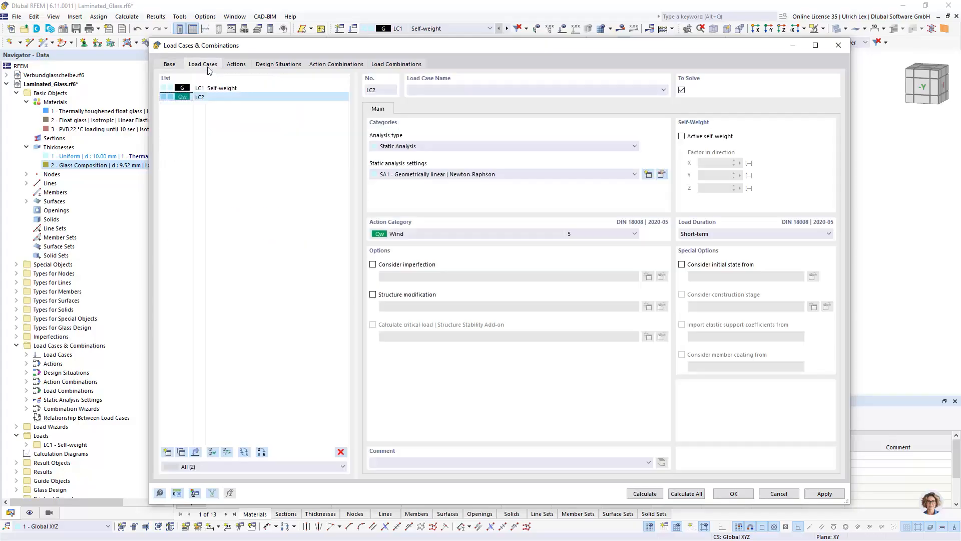
left_click(728, 233)
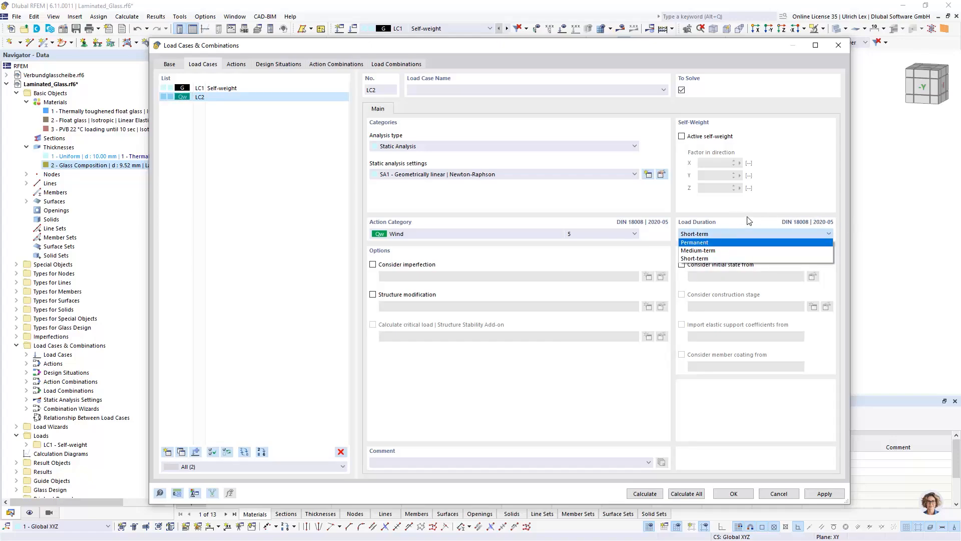
left_click(773, 220)
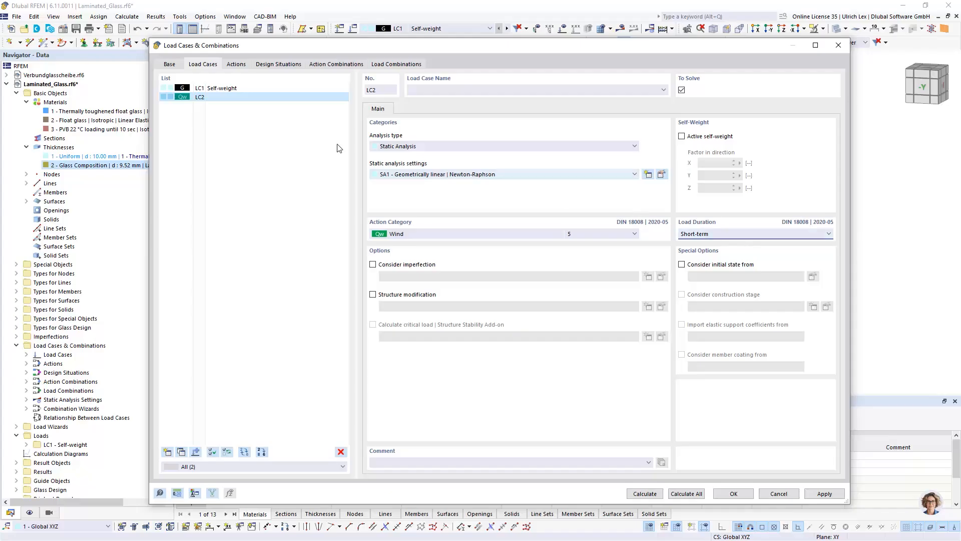
left_click(258, 90)
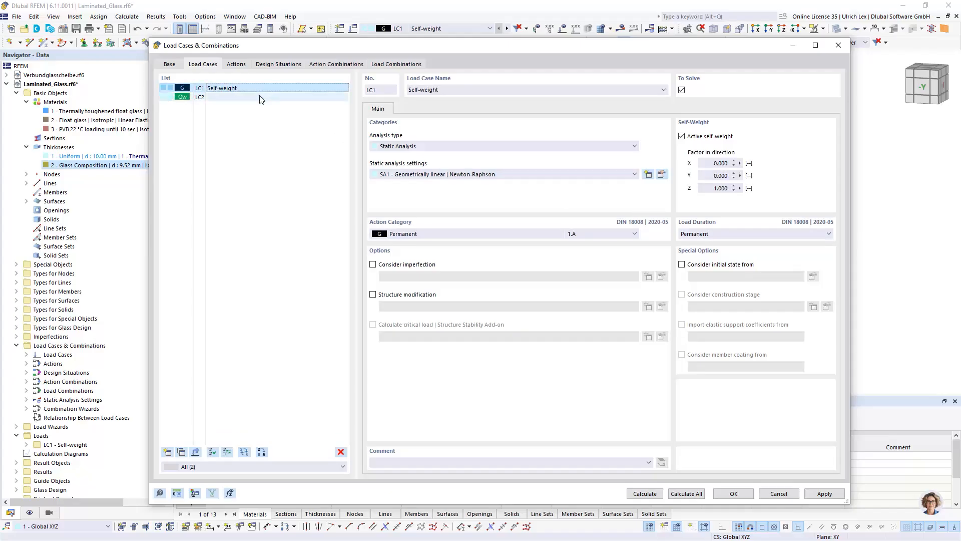
left_click(261, 98)
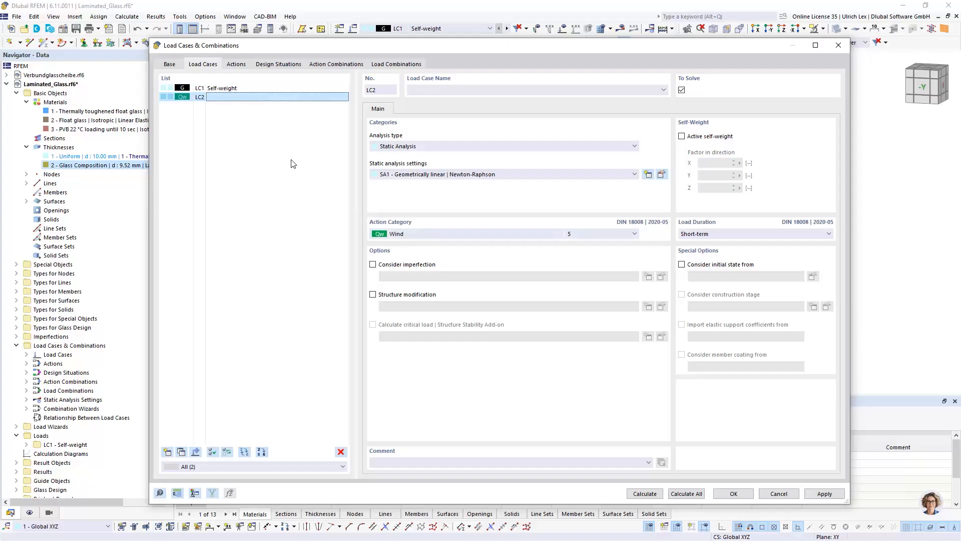
- Review the actions, design situations and generated load combinations, and accept the load case settings
left_click(237, 65)
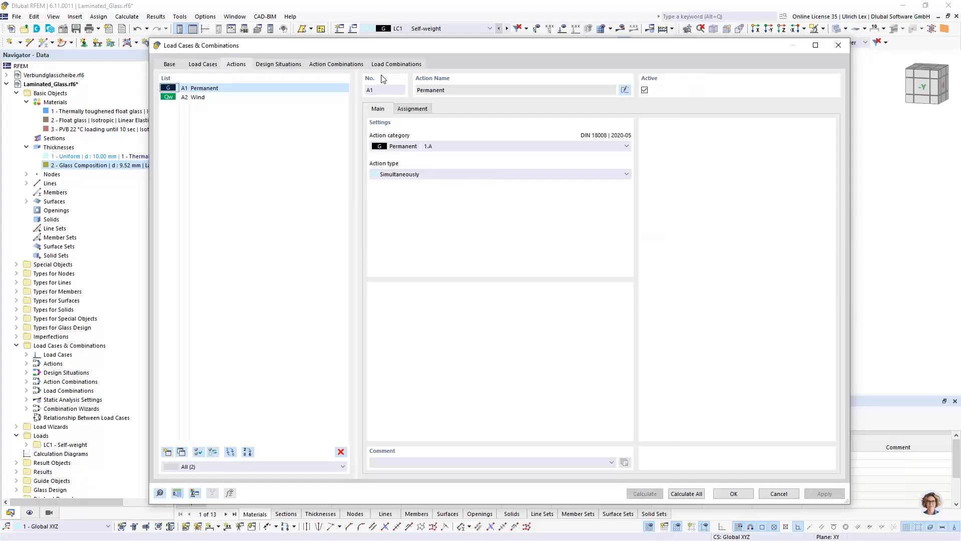
left_click(281, 65)
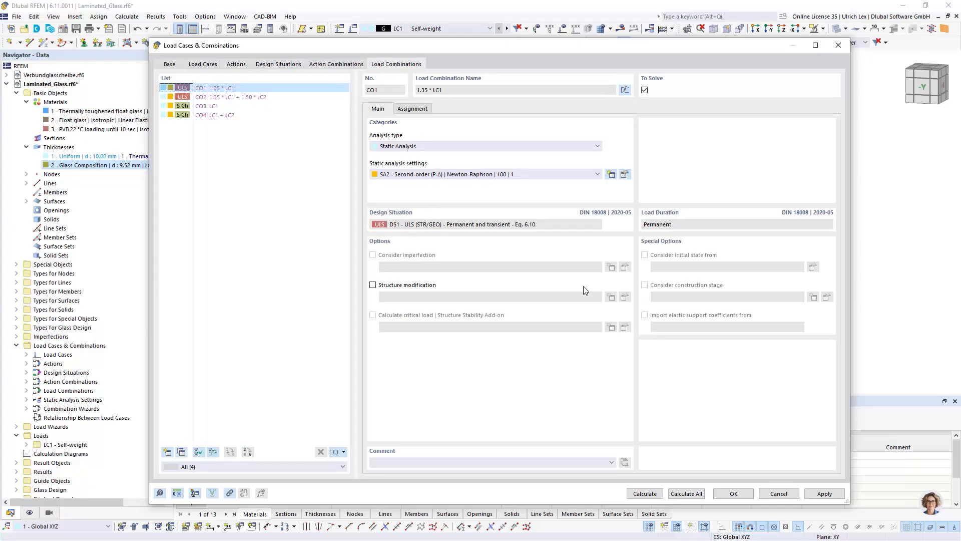
left_click(733, 493)
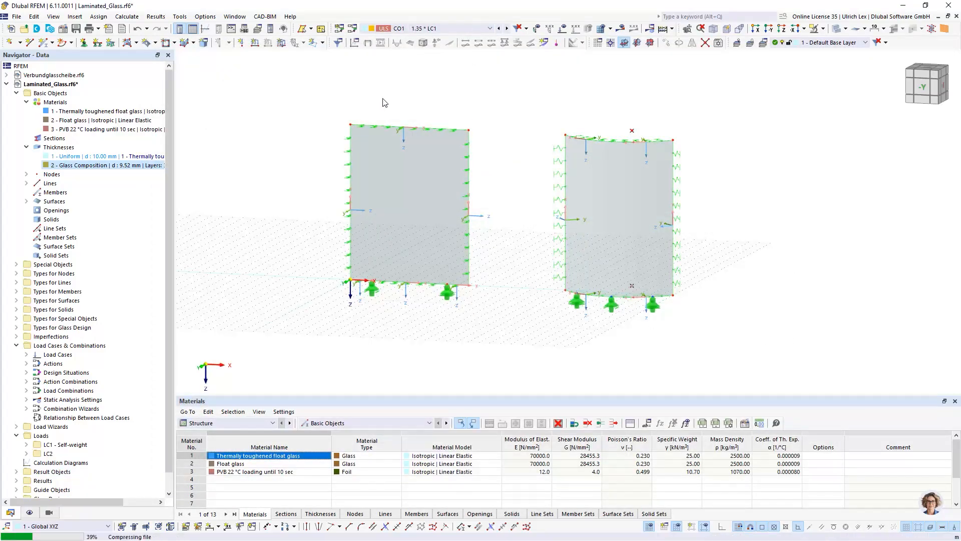
- Make LC2 the active load case and define a uniform surface force of -0.8 kN/m² in global Y on true area
left_click(425, 29)
left_click(425, 45)
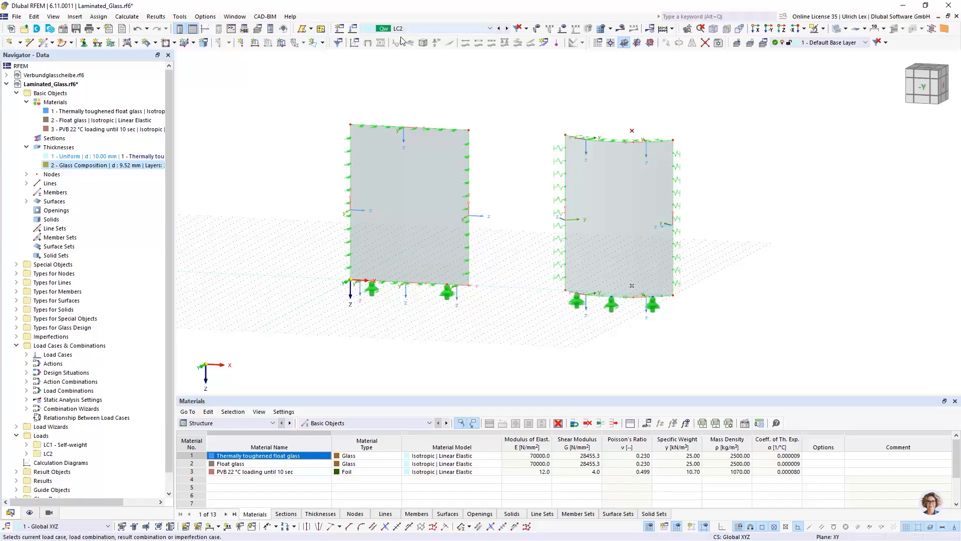
middle_click_drag(512, 239, 497, 251, "ctrl")
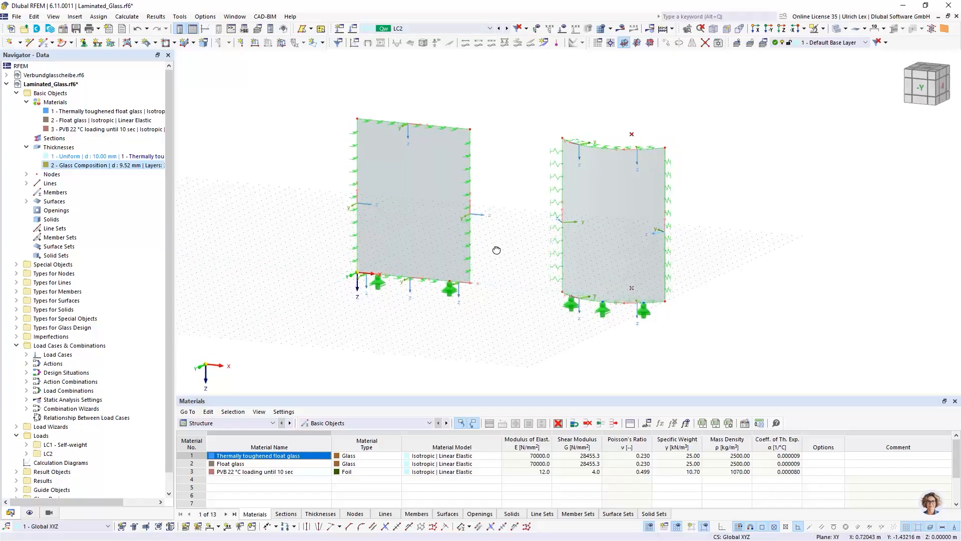
left_click(281, 44)
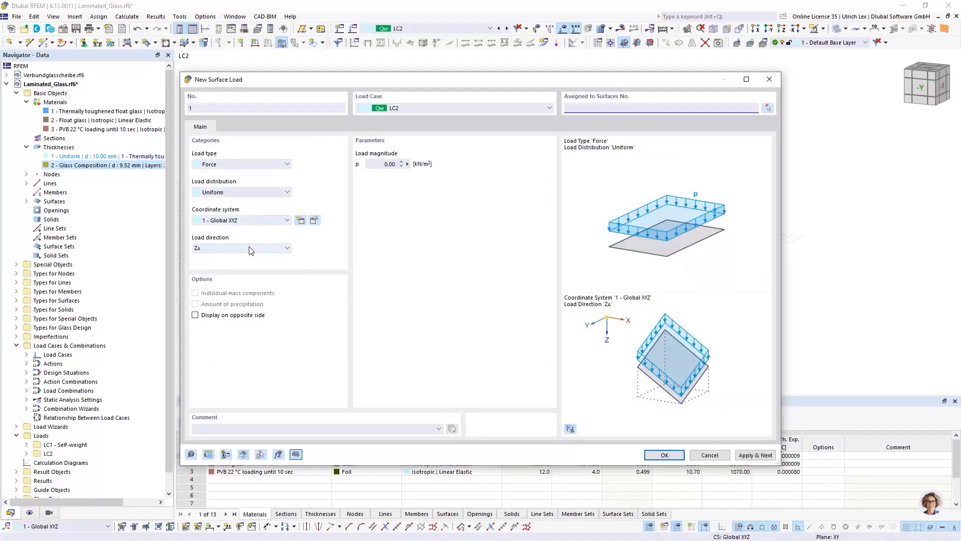
left_click(250, 251)
left_click(357, 80)
left_click_drag(481, 80, 559, 77)
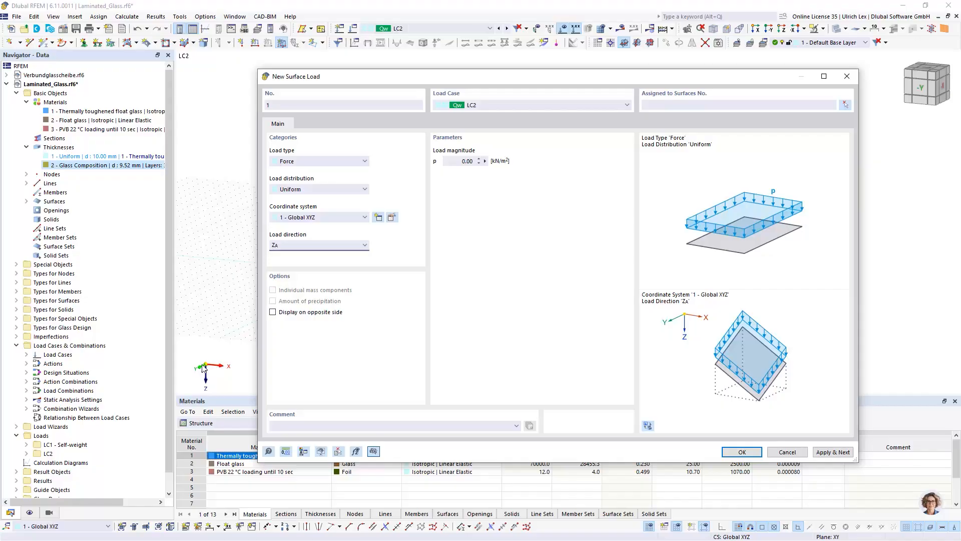
left_click(318, 245)
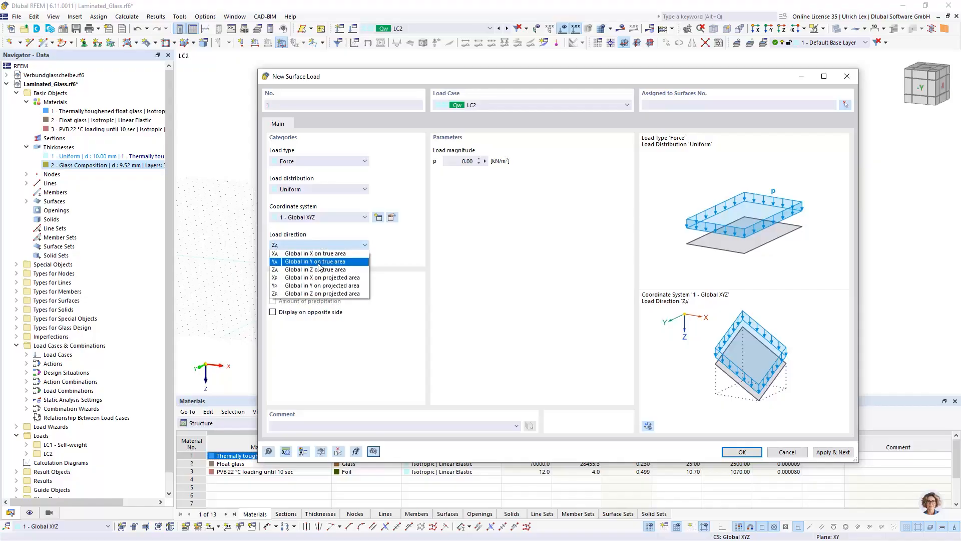
left_click(319, 262)
left_click(457, 161)
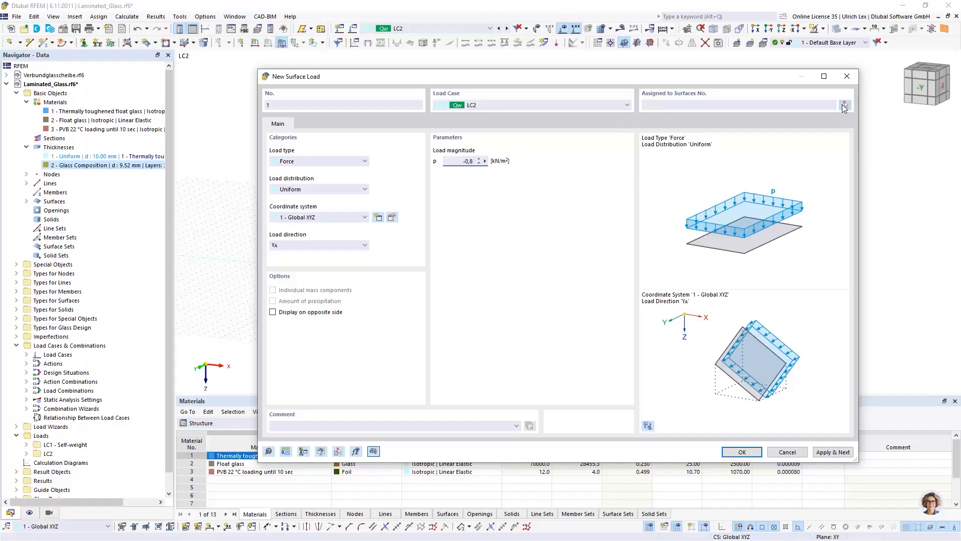
- Assign the new surface load to the flat pane and apply it, continuing with another surface load
left_click(845, 105)
left_click(414, 200)
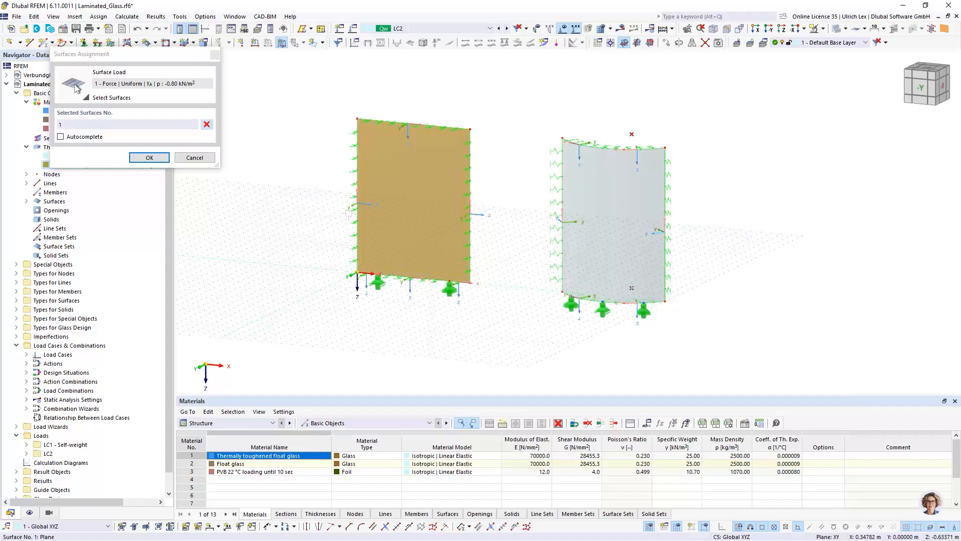
left_click(149, 158)
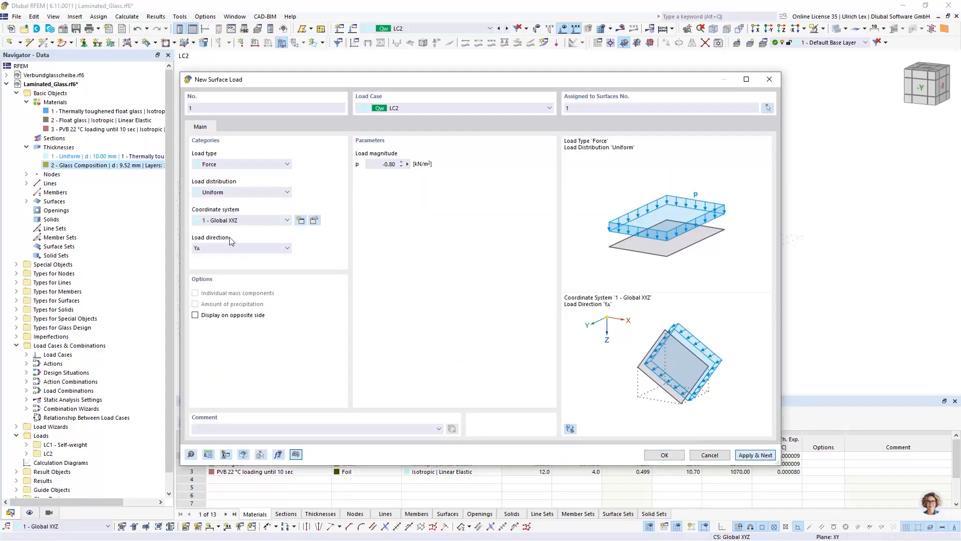
key("Return")
- Create a uniform surface load of -0.80 kN/m² in local z on the curved pane
left_click(244, 223)
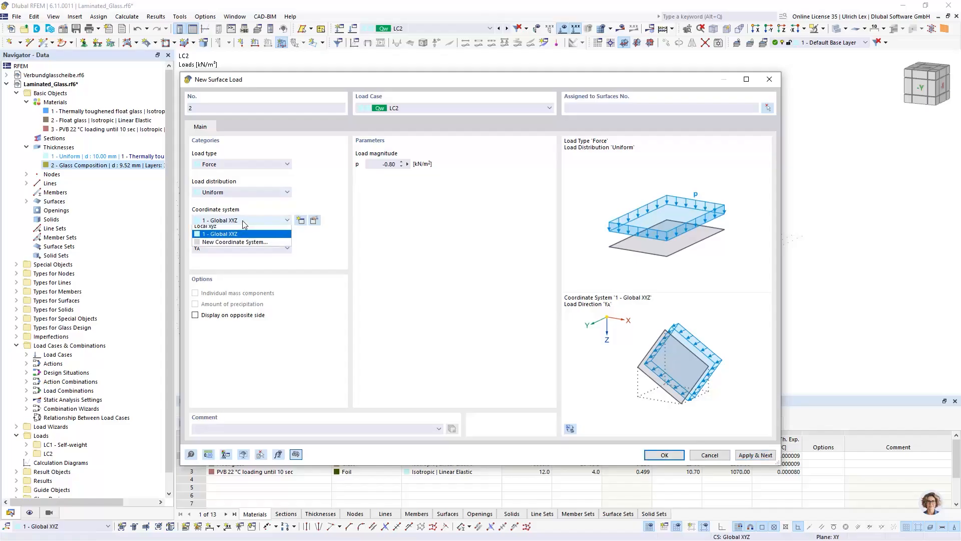
left_click(231, 226)
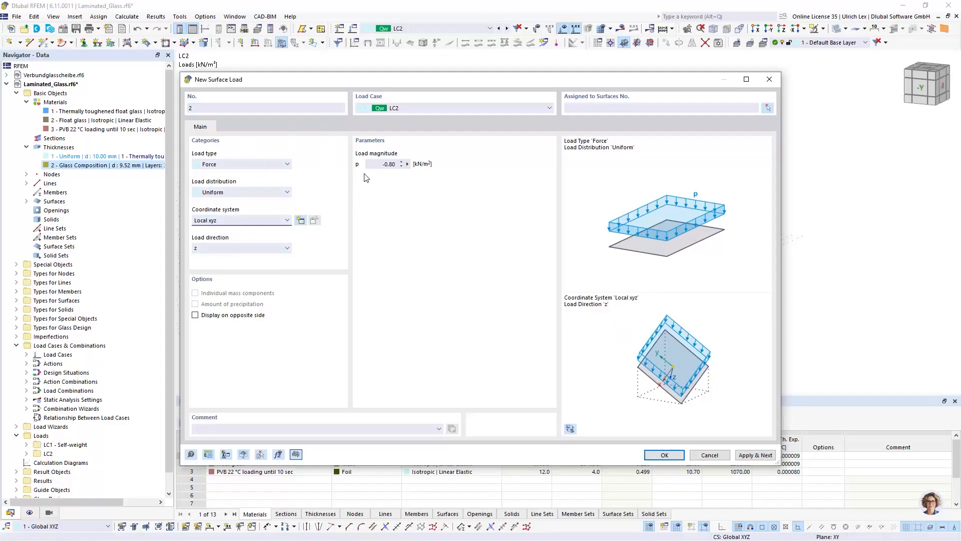
left_click(768, 108)
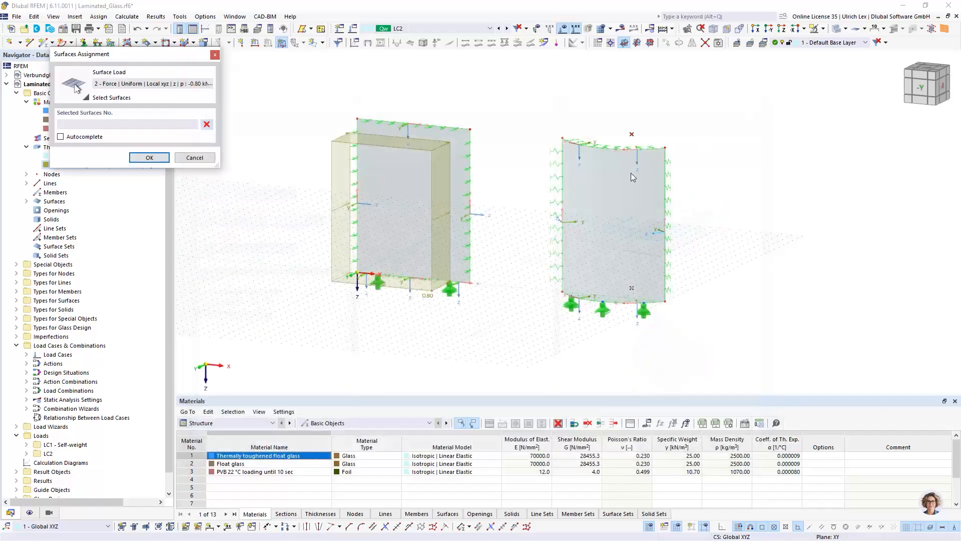
left_click(594, 208)
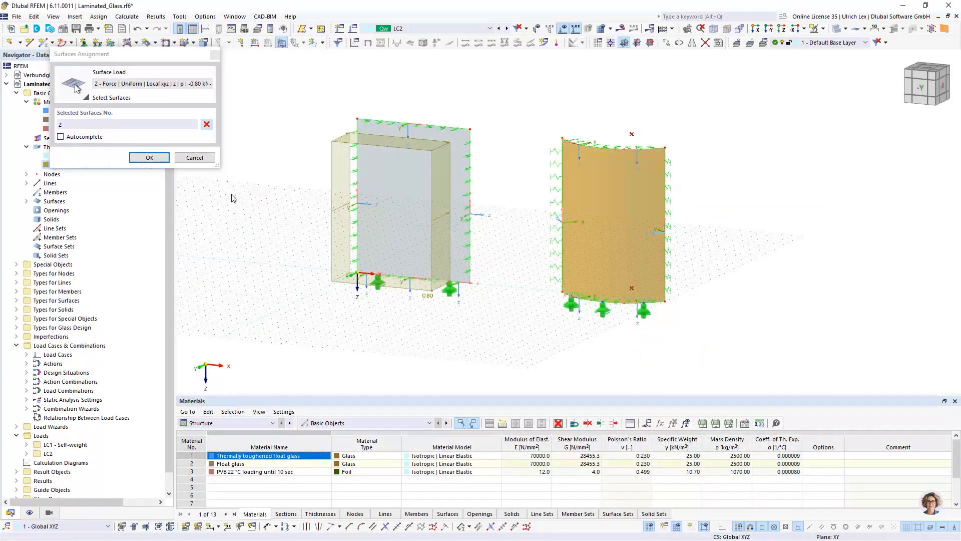
left_click(149, 158)
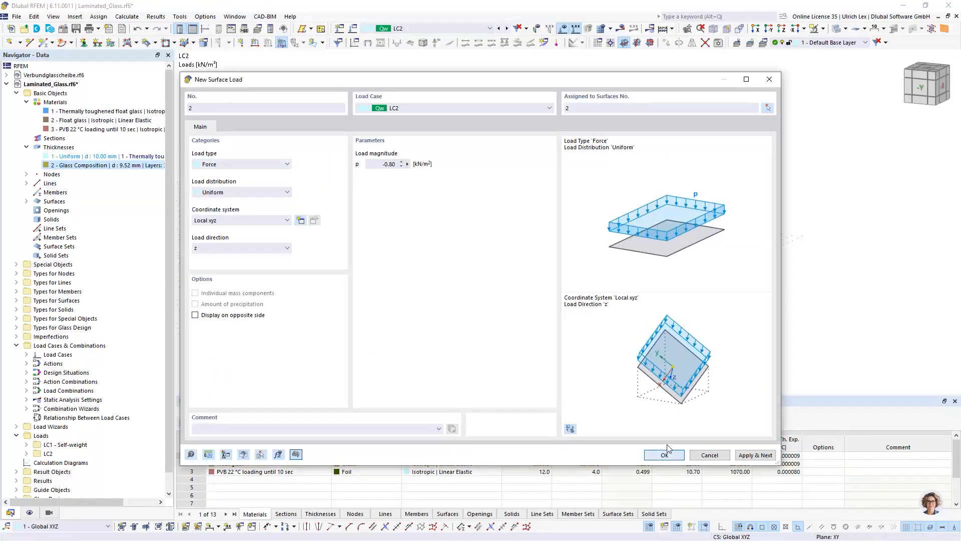
key("Return")
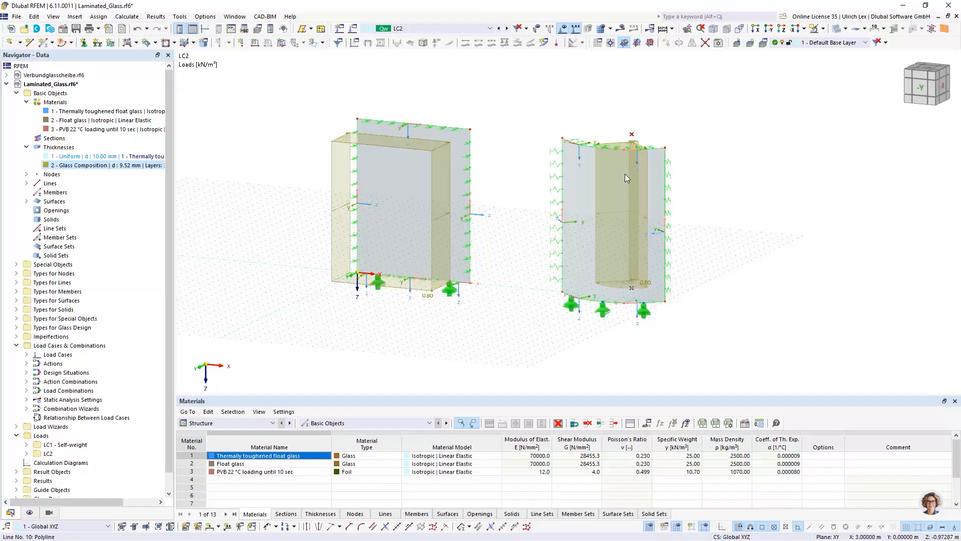
- Turn on the surfaces' local axis systems and examine the load direction on the curved pane
left_click(584, 196)
right_click(583, 197)
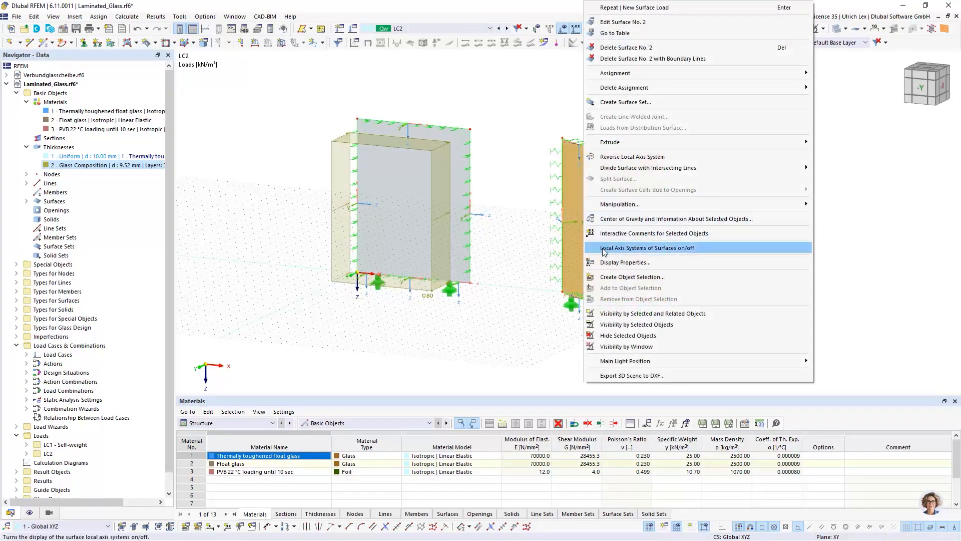
left_click(699, 247)
middle_click_drag(781, 263, 706, 308, "ctrl")
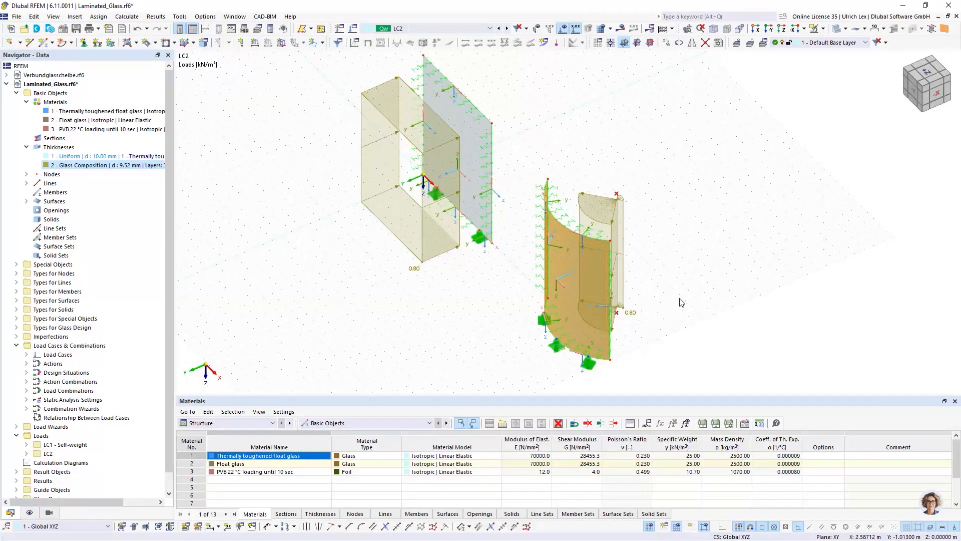
middle_click_drag(683, 304, 723, 248, "ctrl")
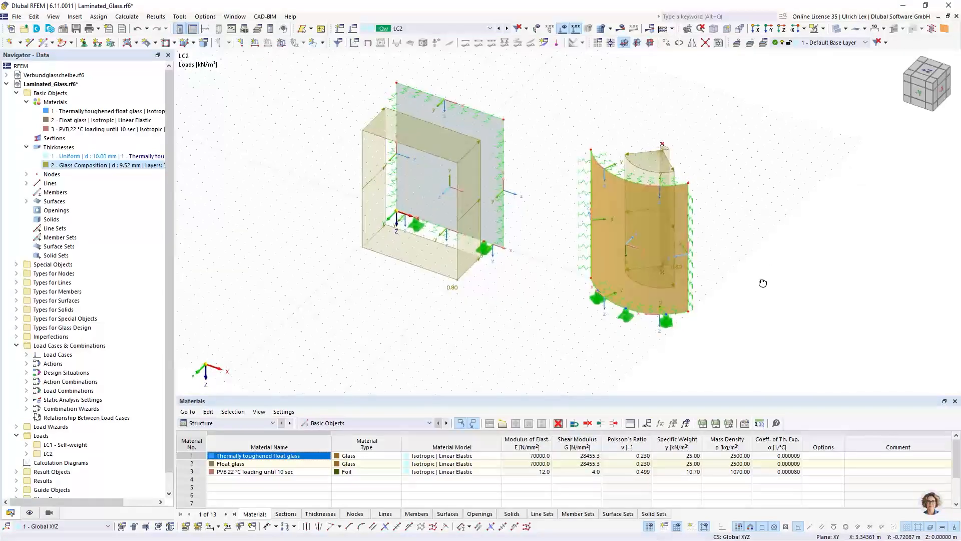
- Reverse the curved pane's surface load direction by setting its magnitude to positive 0.80 kN/m²
double_click(655, 154)
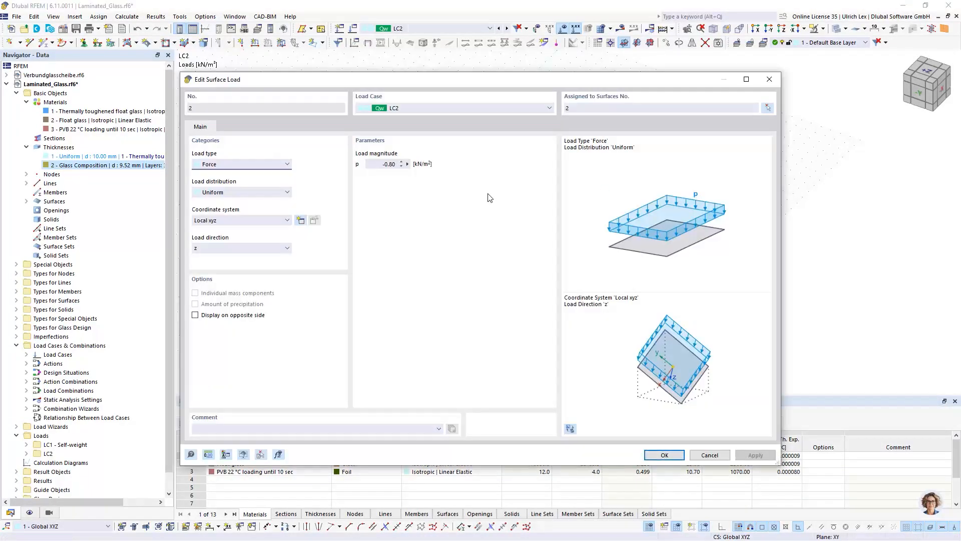
left_click(382, 165)
key("Return")
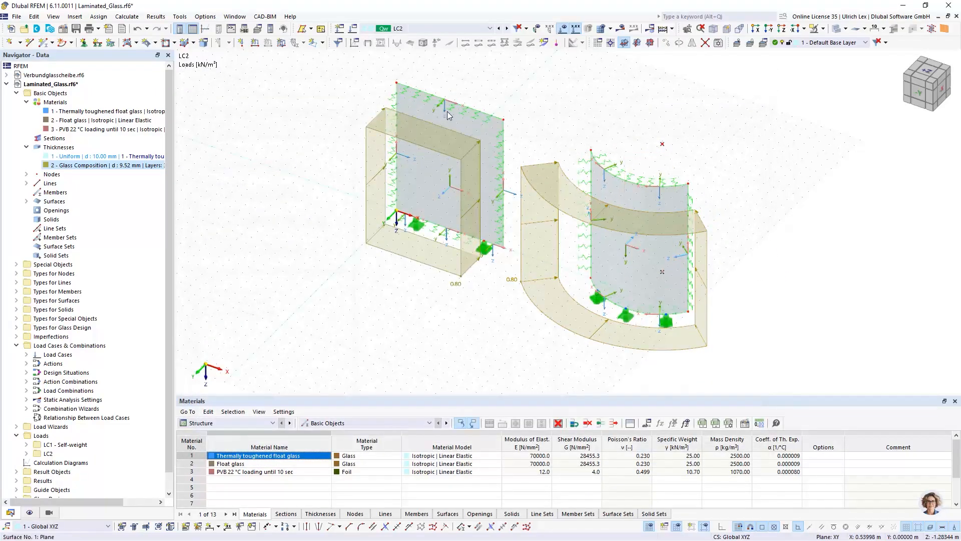
middle_click_drag(484, 321, 481, 296, "ctrl")
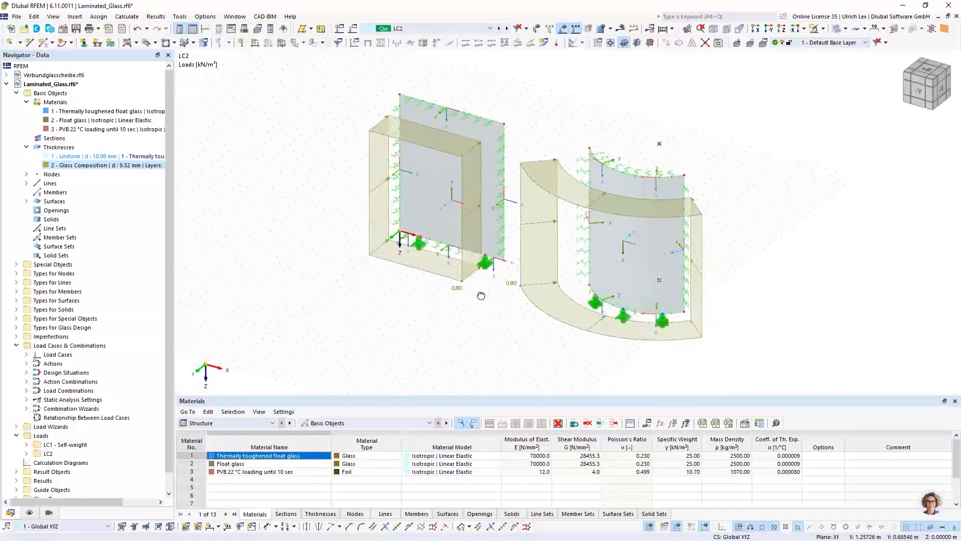
left_click(323, 43)
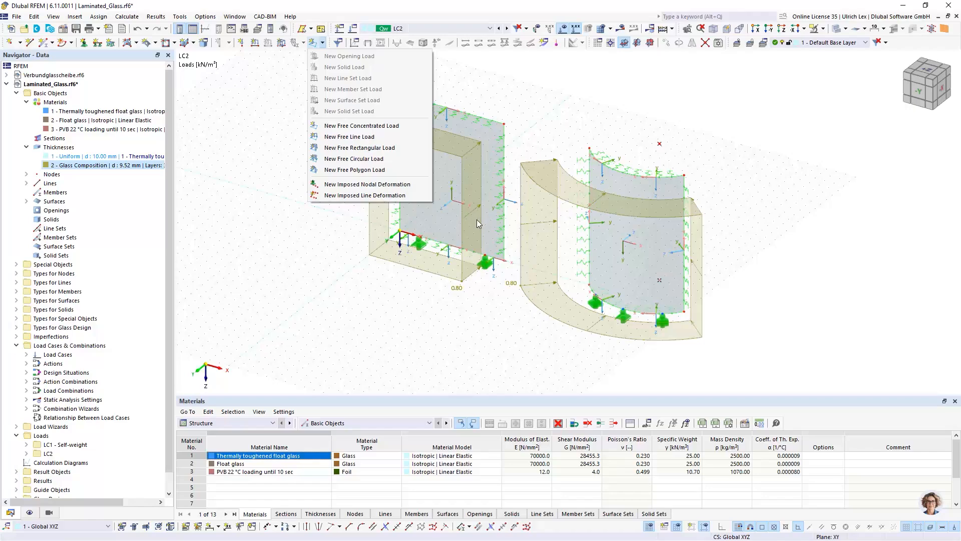
left_click(468, 327)
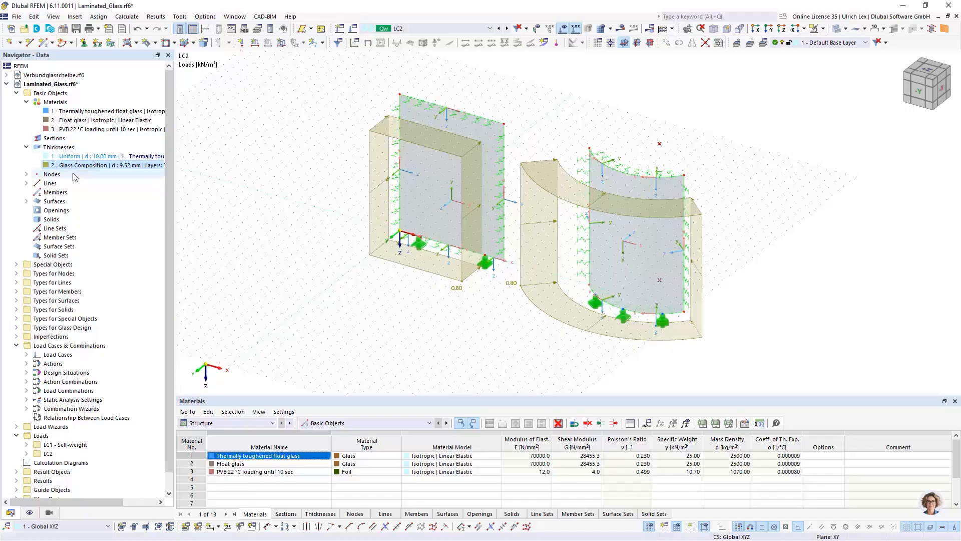
- Open the flat pane's glass composition model and examine the available options for shear coupling between layers
left_click(17, 328)
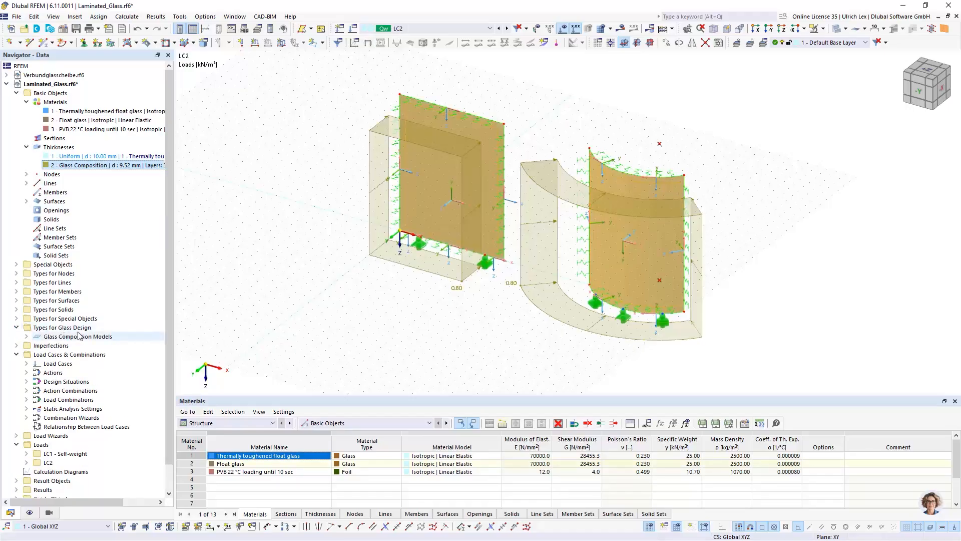
left_click(26, 337)
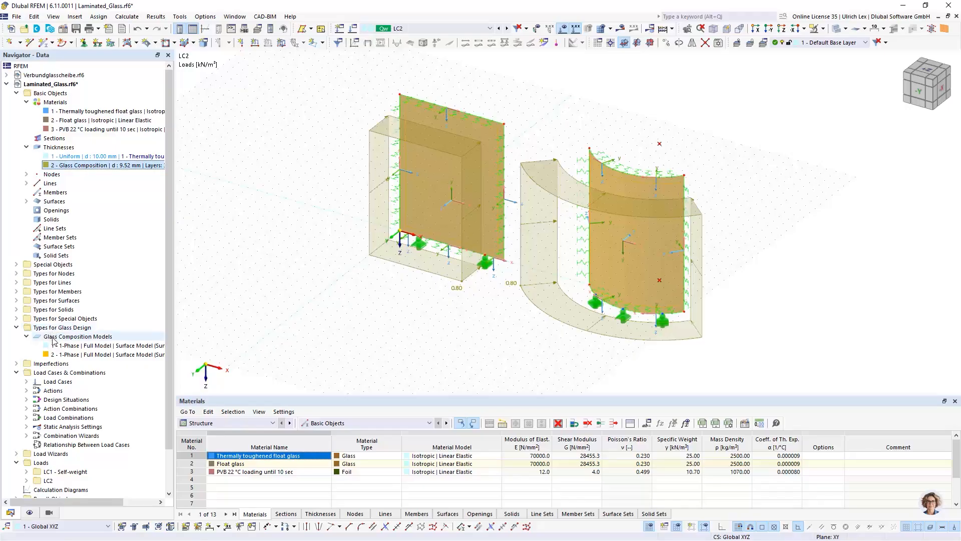
left_click(85, 347)
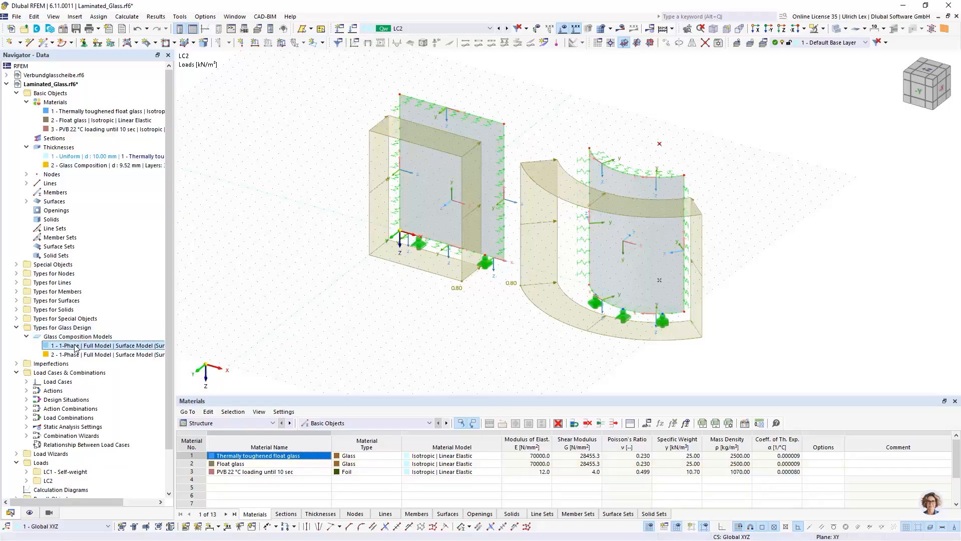
double_click(76, 347)
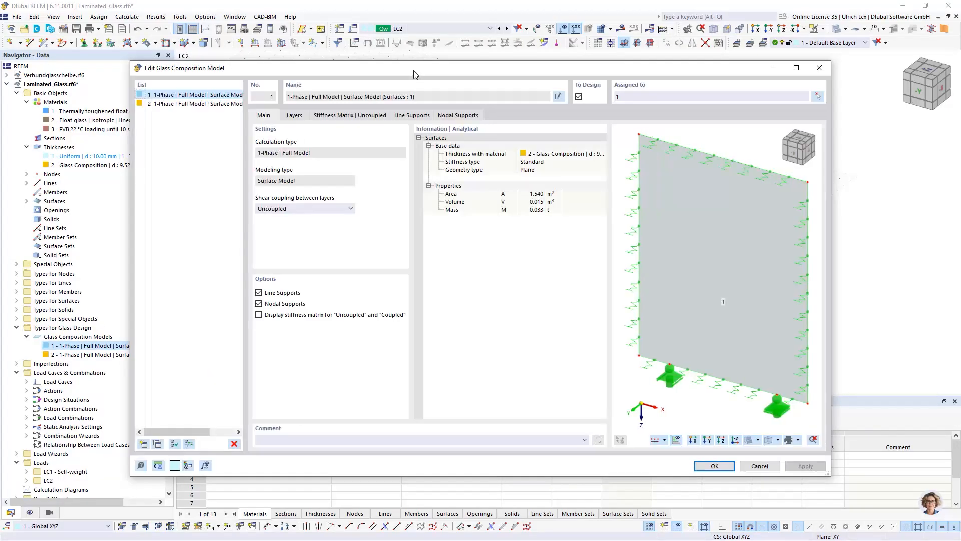
left_click_drag(413, 76, 440, 59)
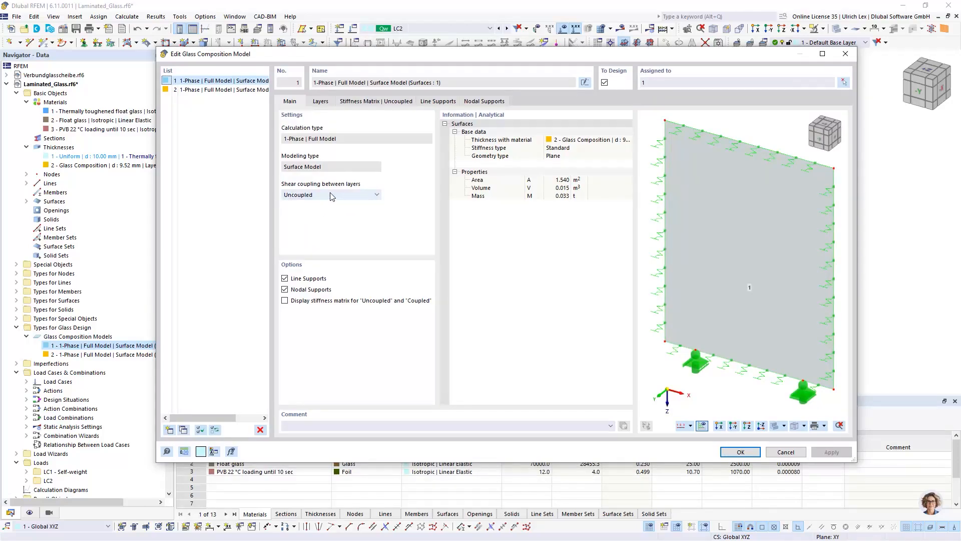
left_click(376, 196)
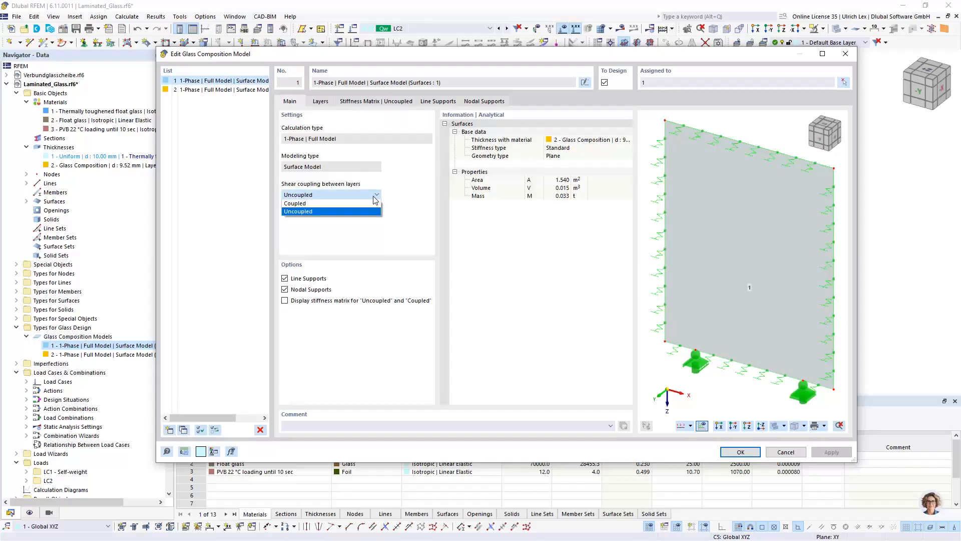
left_click(375, 196)
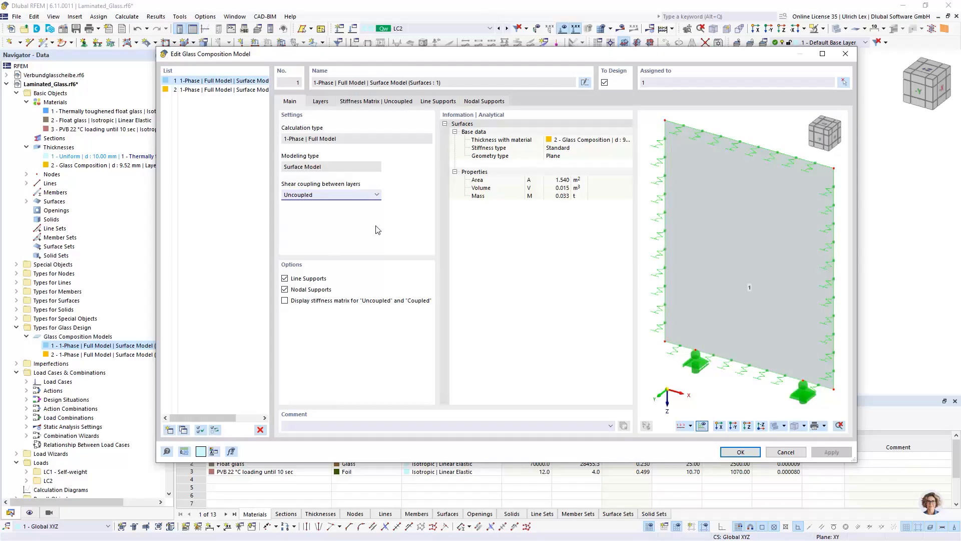
- Review the flat pane composition's stiffness matrix, layers, line supports and nodal supports, and close the model settings
left_click(369, 103)
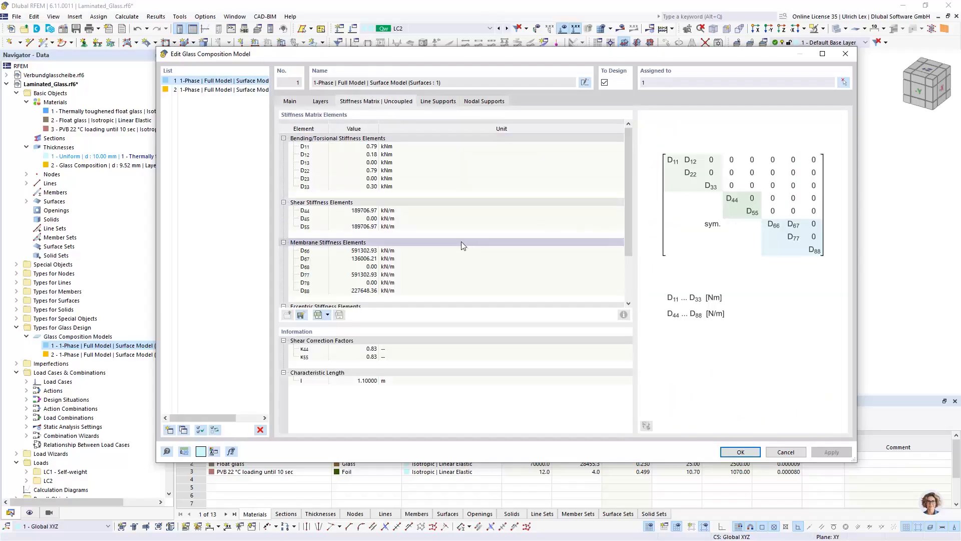
left_click(322, 102)
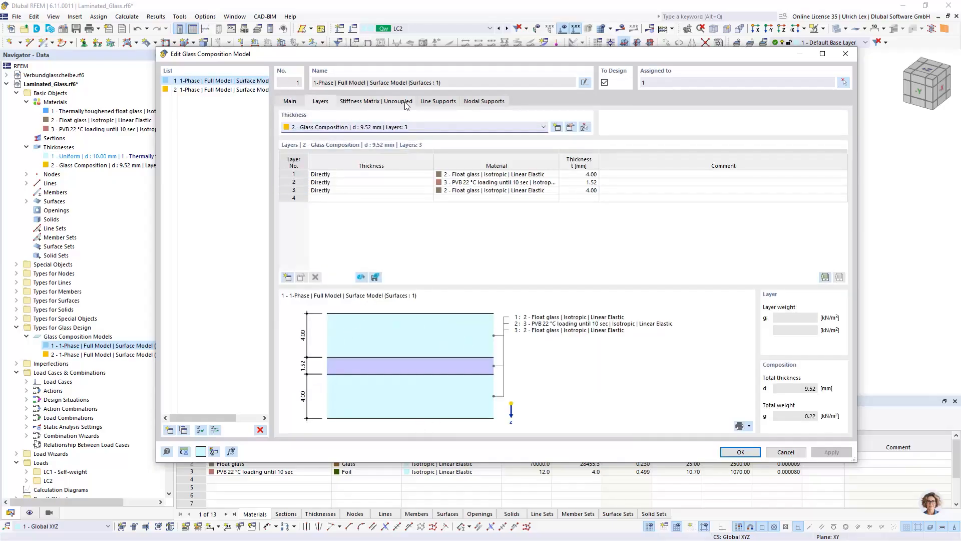
left_click(434, 102)
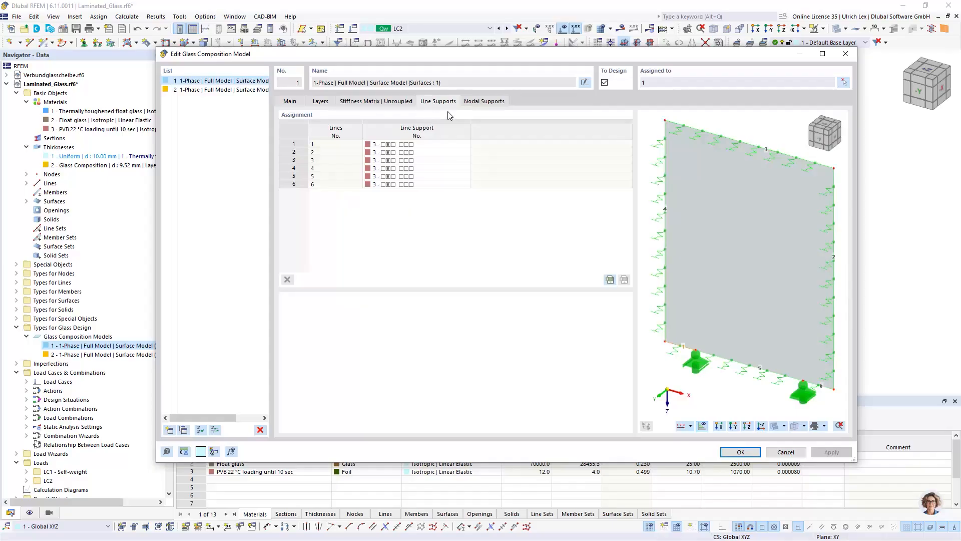
left_click(495, 103)
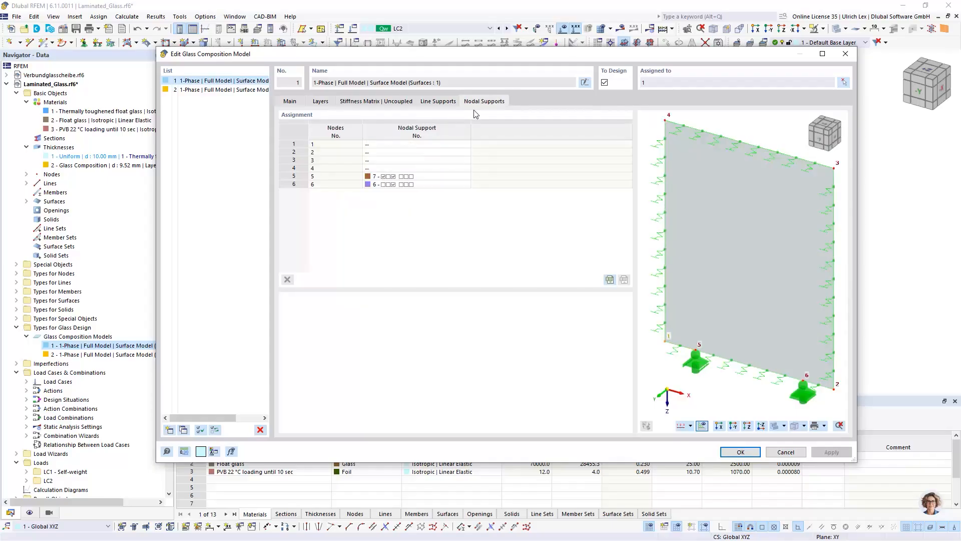
left_click(292, 103)
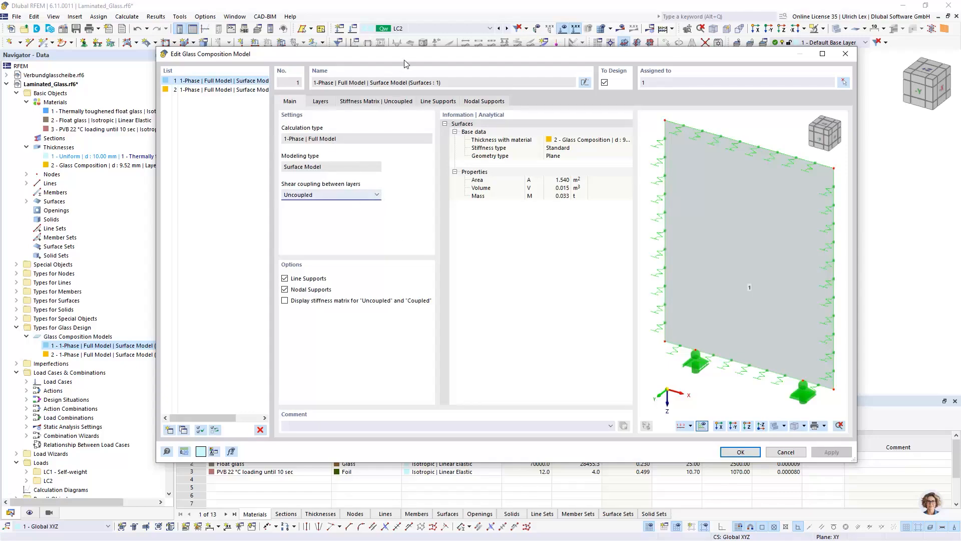
left_click_drag(405, 56, 385, 32)
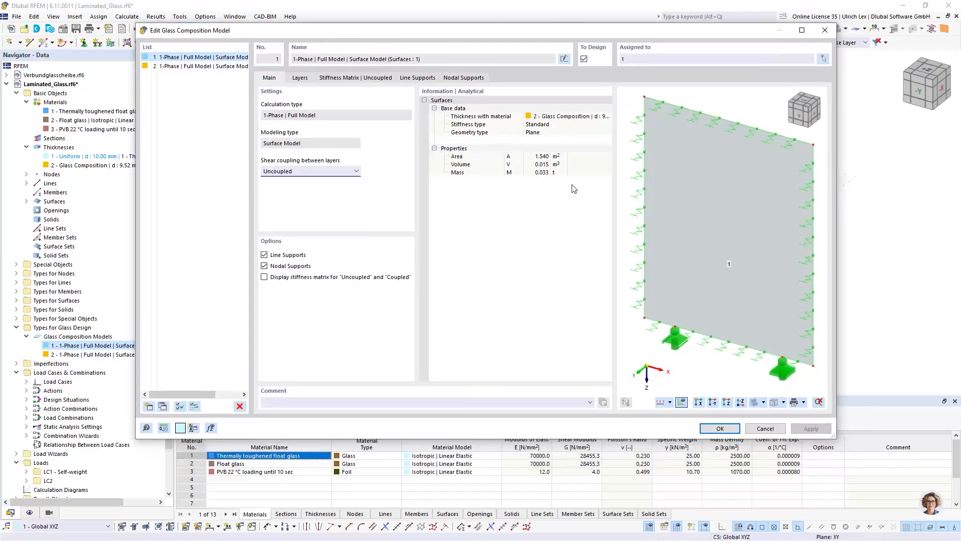
left_click(720, 428)
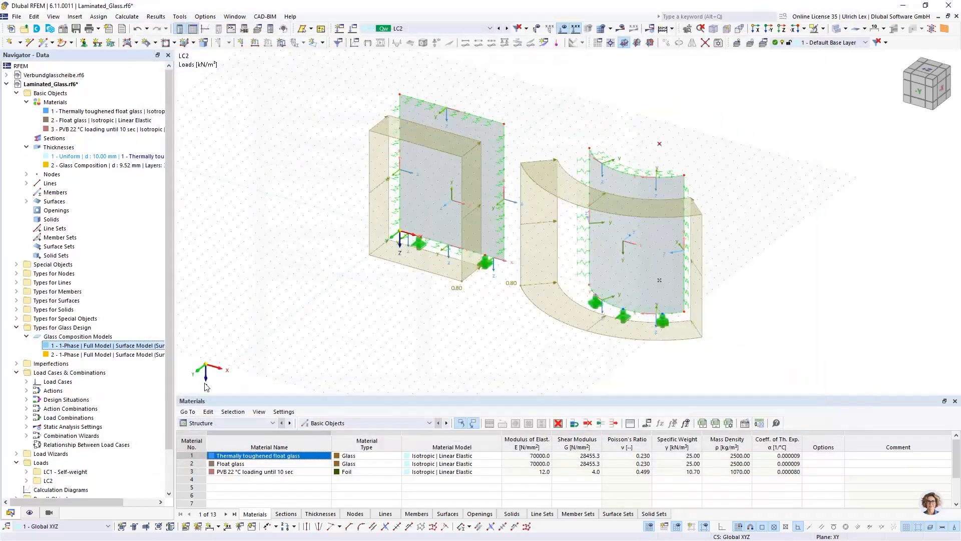
- Change the target length of finite elements in the mesh settings and generate the mesh on both panes
left_click(70, 356)
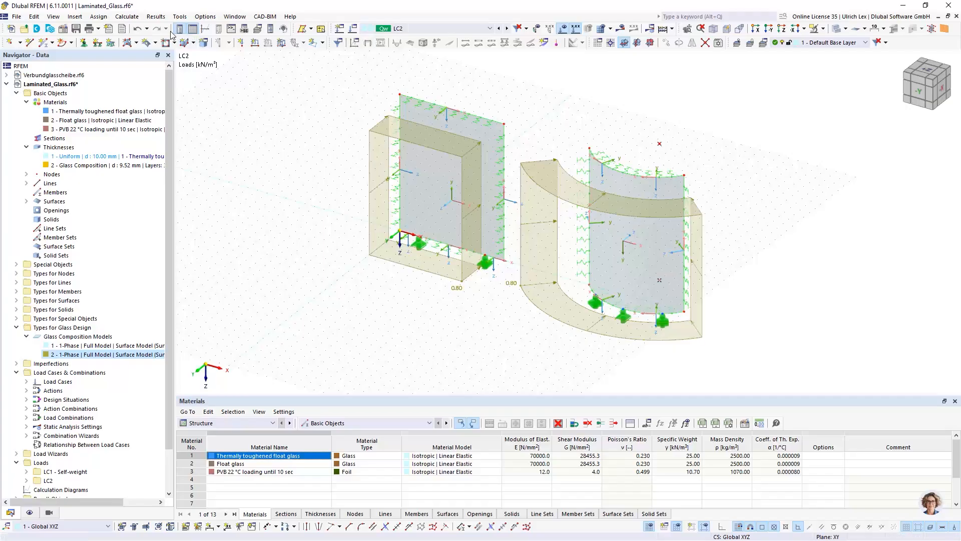
left_click(119, 19)
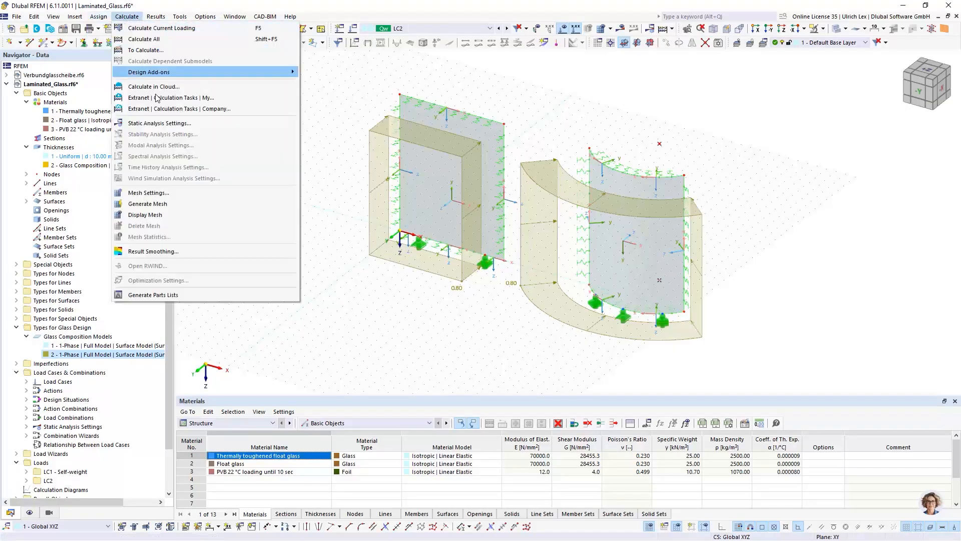
left_click(187, 195)
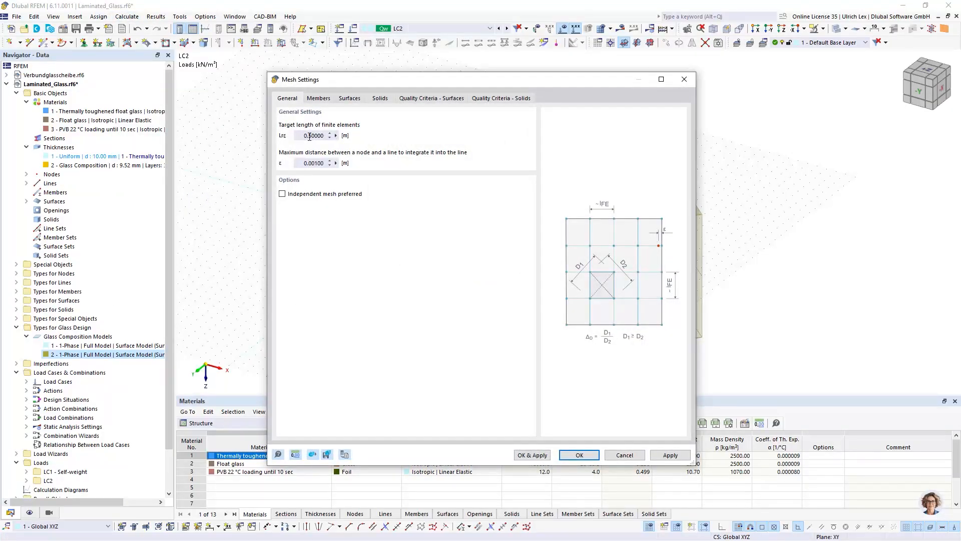
left_click(309, 135)
left_click(532, 456)
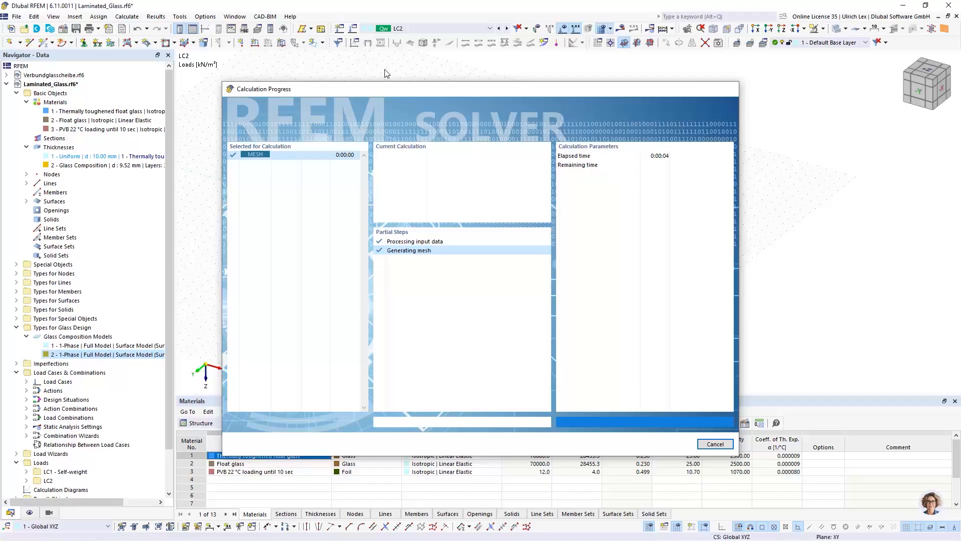
mouse_move(470, 340)
middle_mouse_down("ctrl")
mouse_move(526, 343)
mouse_move(461, 293)
mouse_move(461, 324)
mouse_move(434, 331)
mouse_move(452, 339)
middle_mouse_up("ctrl")
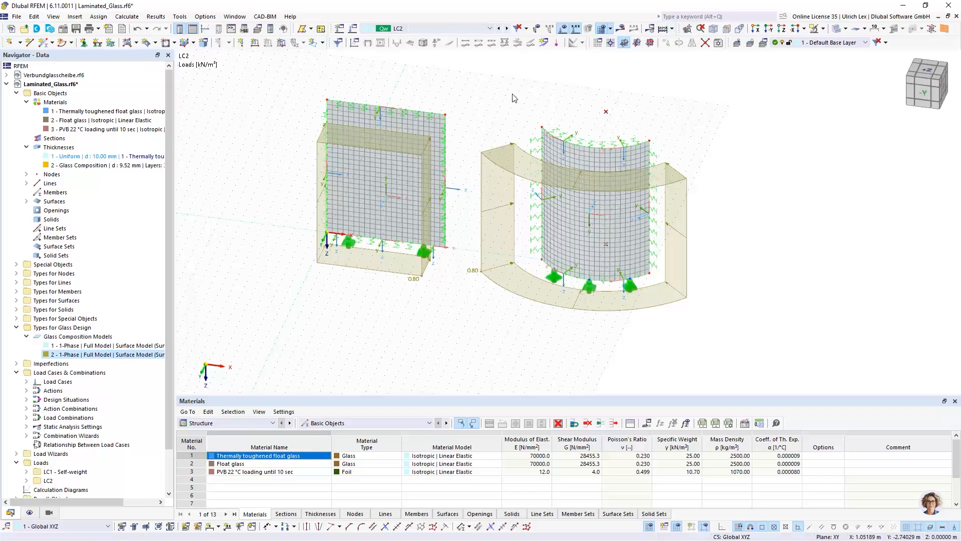
left_click(433, 123)
left_click(582, 155, "ctrl")
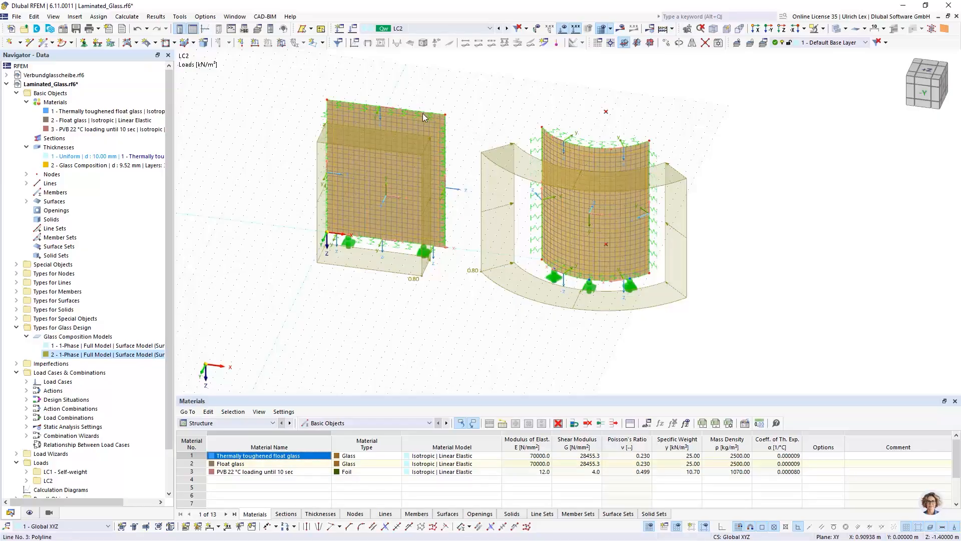
key("Escape")
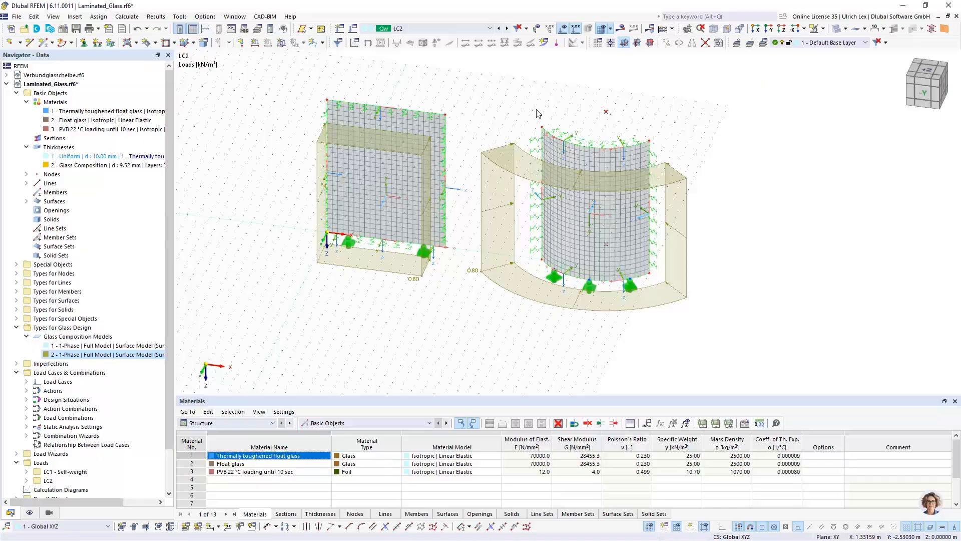
- Open the flat pane's surface properties and review its default ultimate configuration for glass design to DIN 18008
double_click(429, 125)
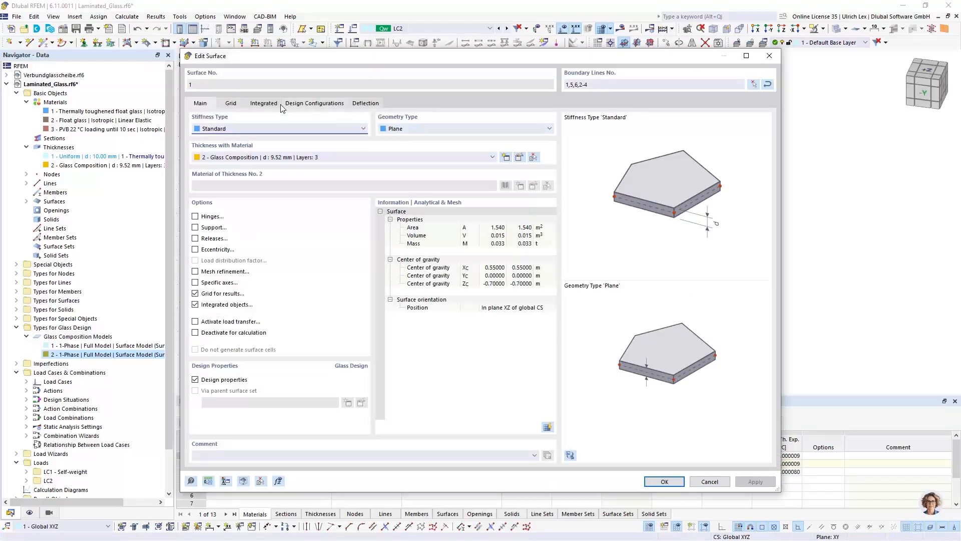
left_click_drag(290, 63, 309, 48)
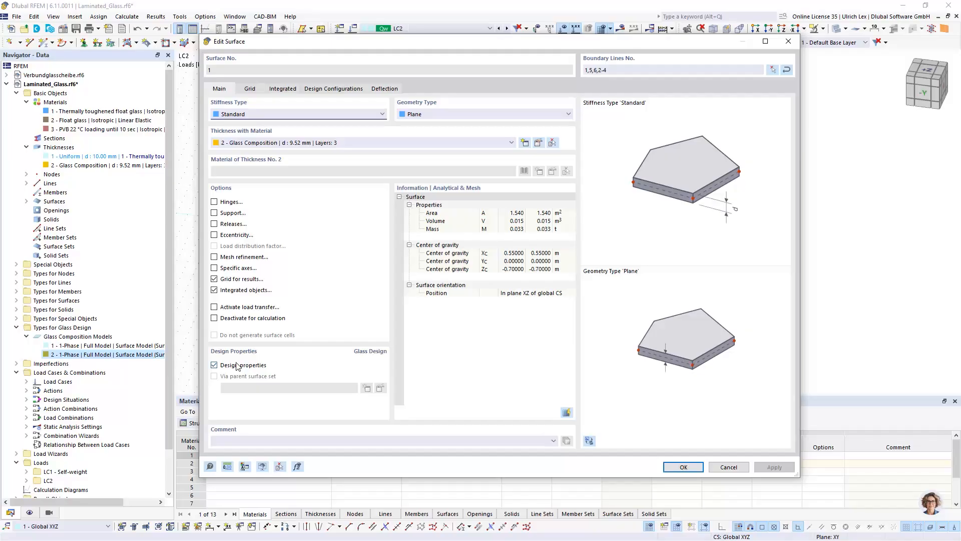
left_click(340, 88)
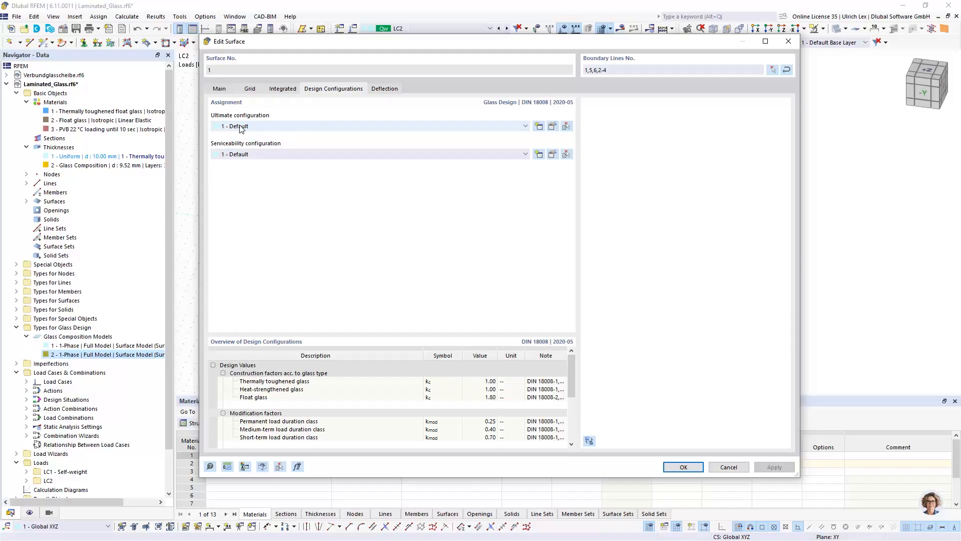
left_click(553, 127)
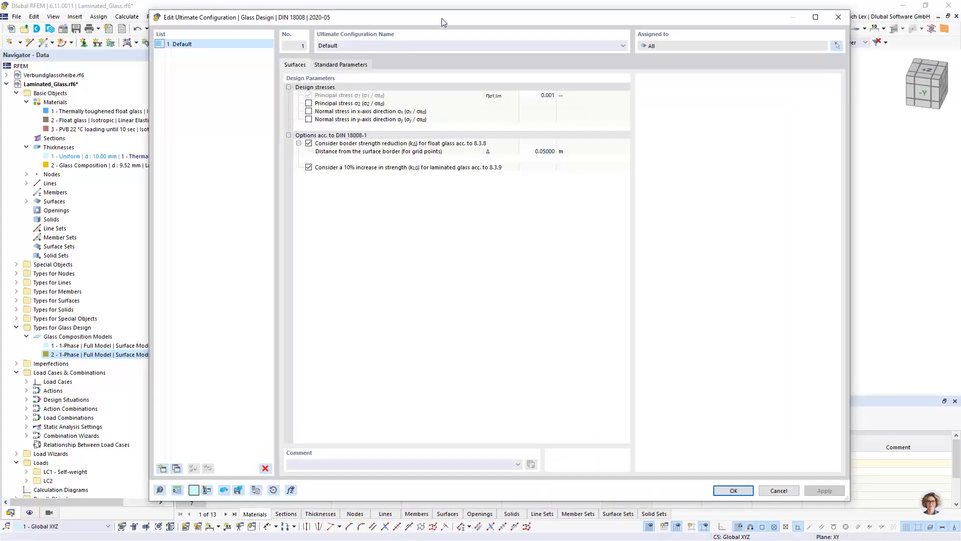
left_click_drag(442, 18, 459, 27)
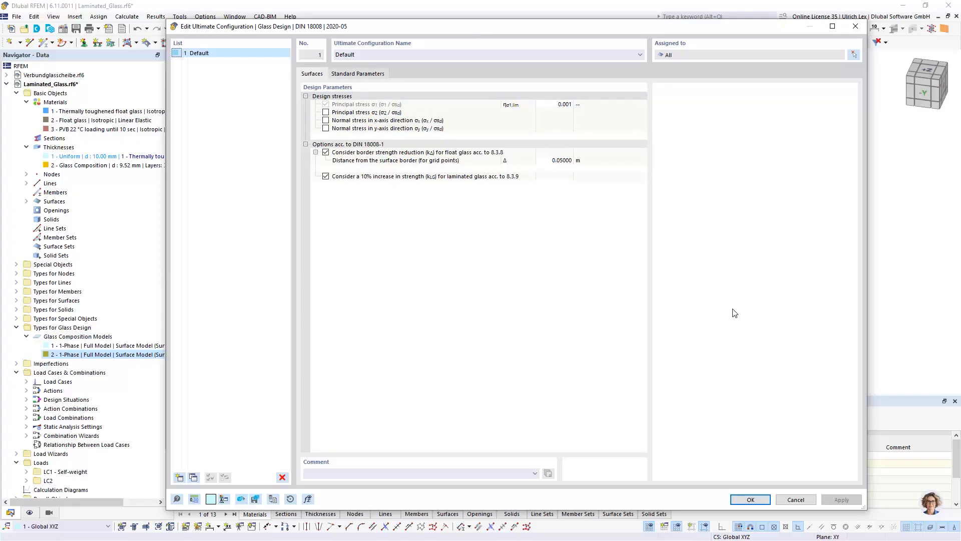
left_click(798, 500)
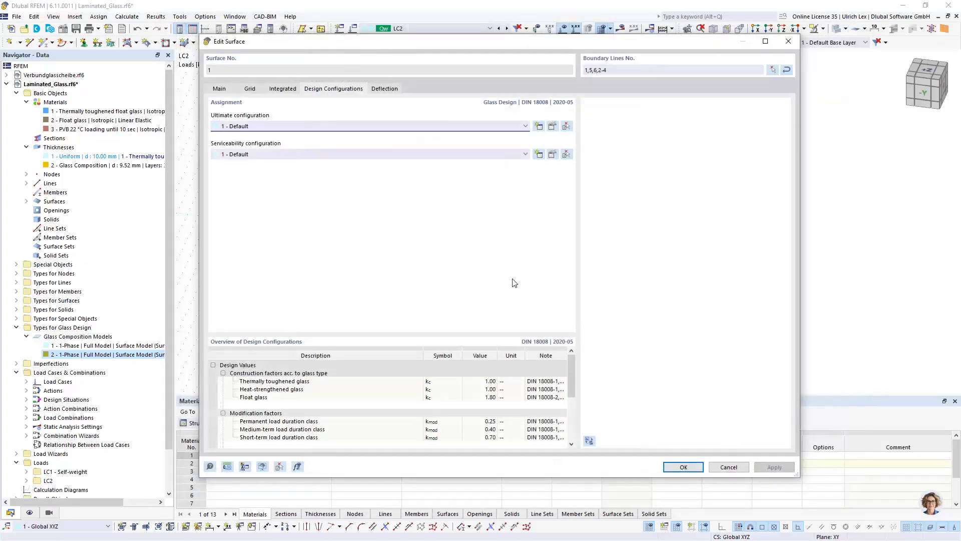
- Compare the maximum and minimum boundary line definitions of the reference length in the flat pane's deflection settings
left_click(381, 91)
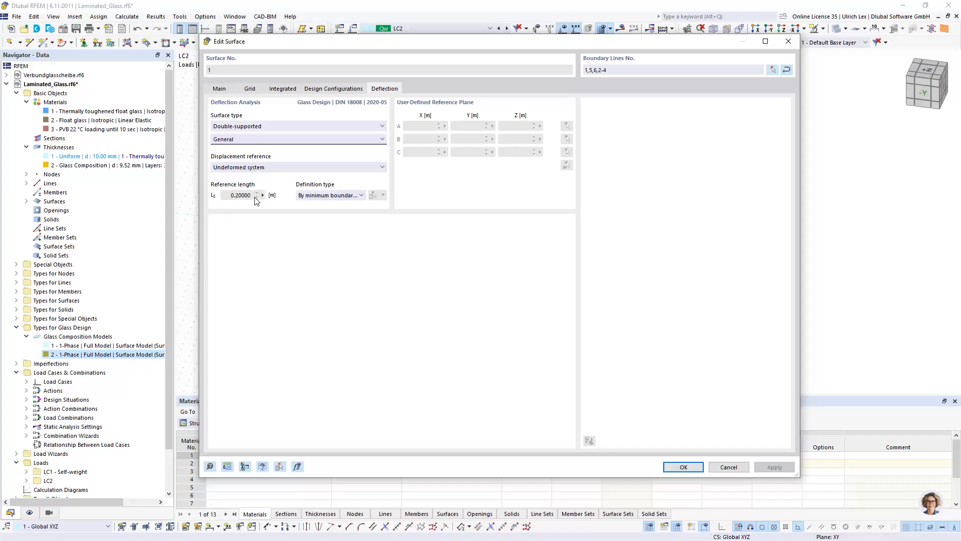
left_click(337, 199)
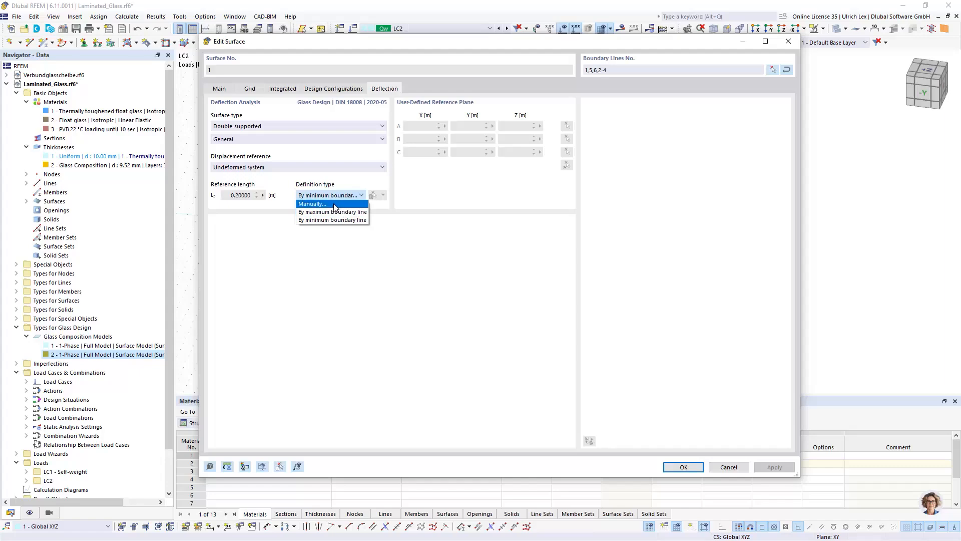
left_click(333, 212)
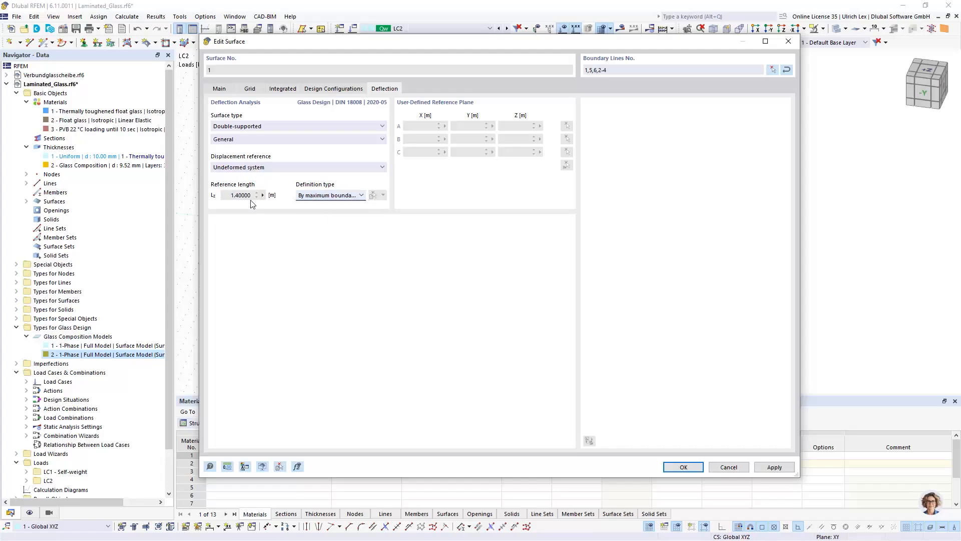
left_click(344, 200)
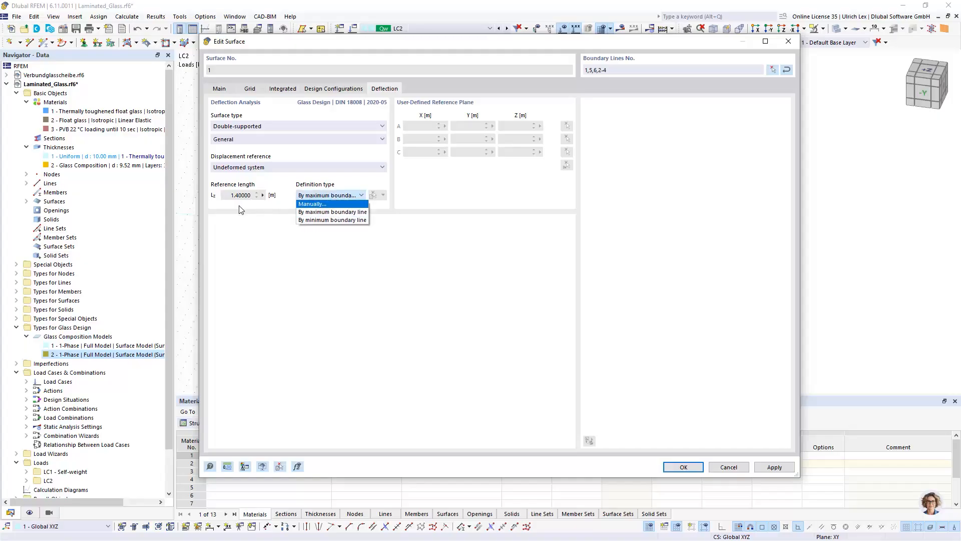
left_click(329, 220)
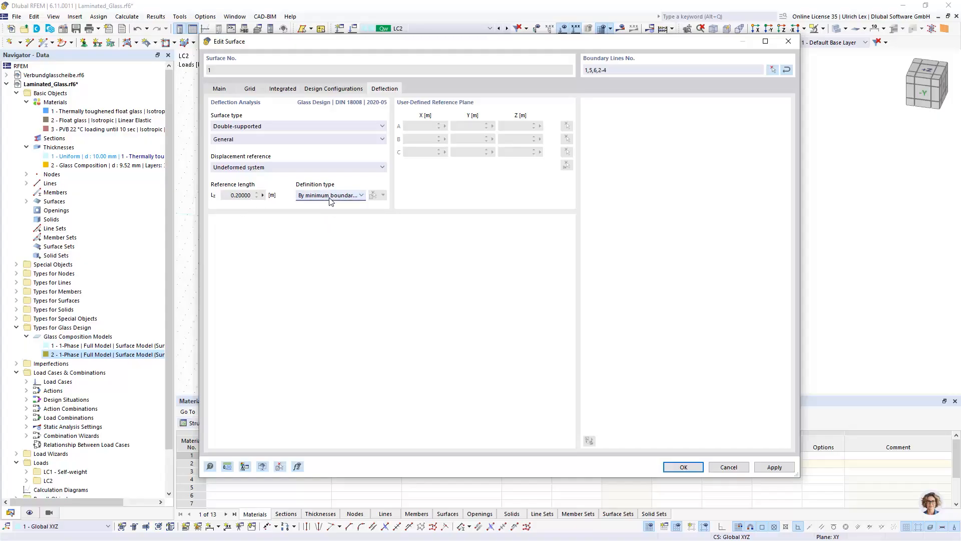
- Define the flat pane's deflection reference length manually by picking its upper edge line, and accept the surface settings
left_click(330, 200)
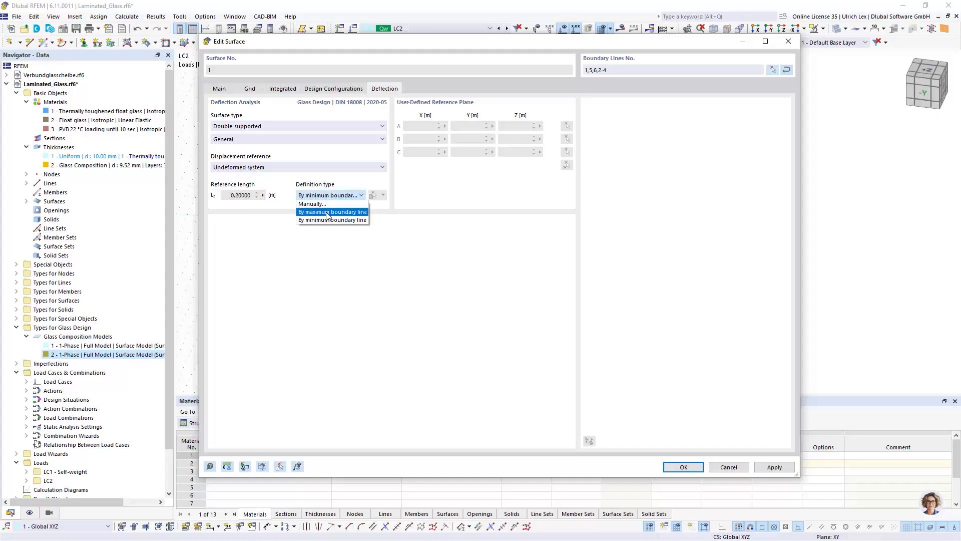
left_click(307, 204)
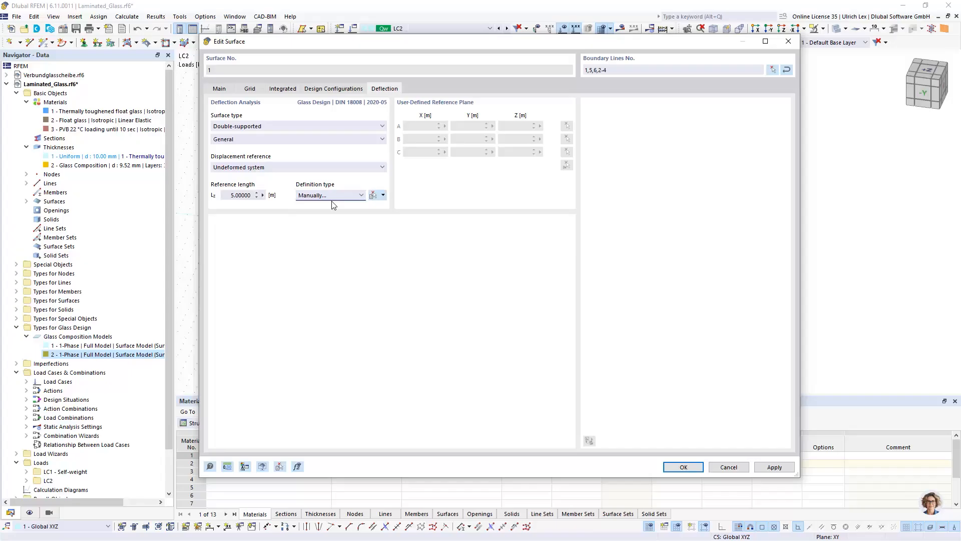
left_click(384, 196)
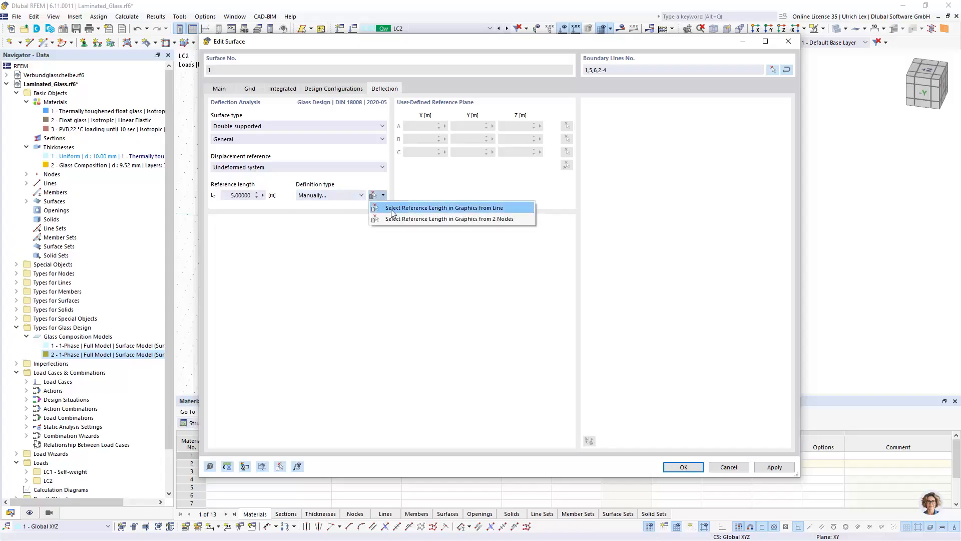
left_click(403, 208)
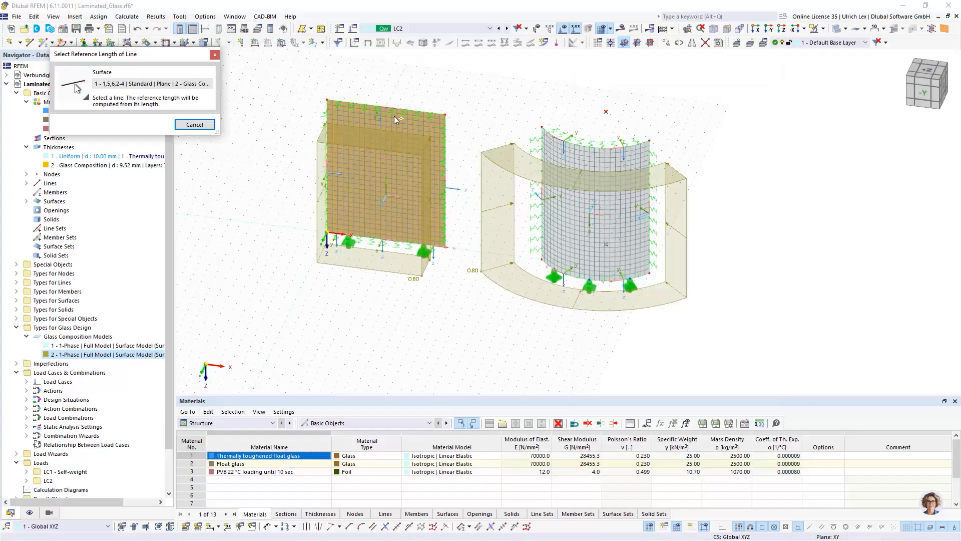
left_click(404, 108)
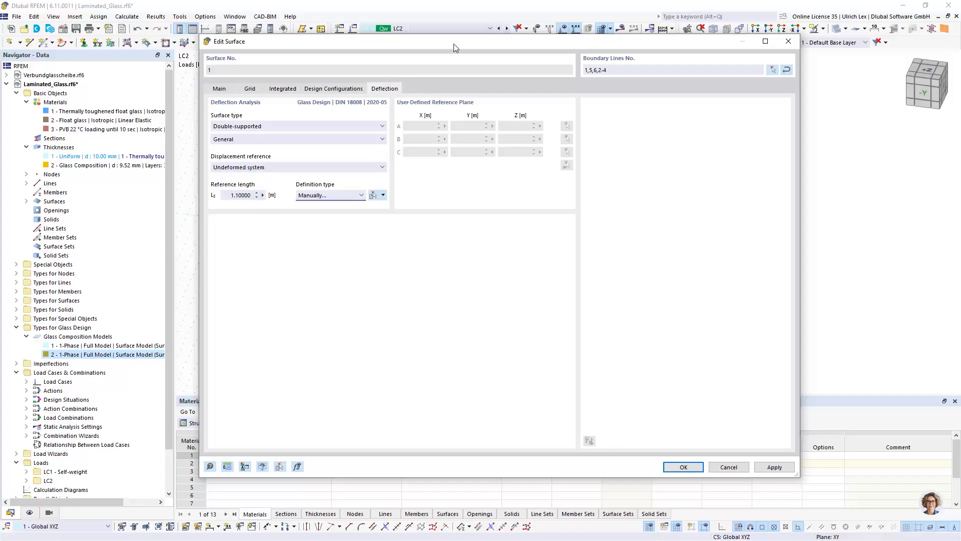
left_click_drag(454, 43, 467, 37)
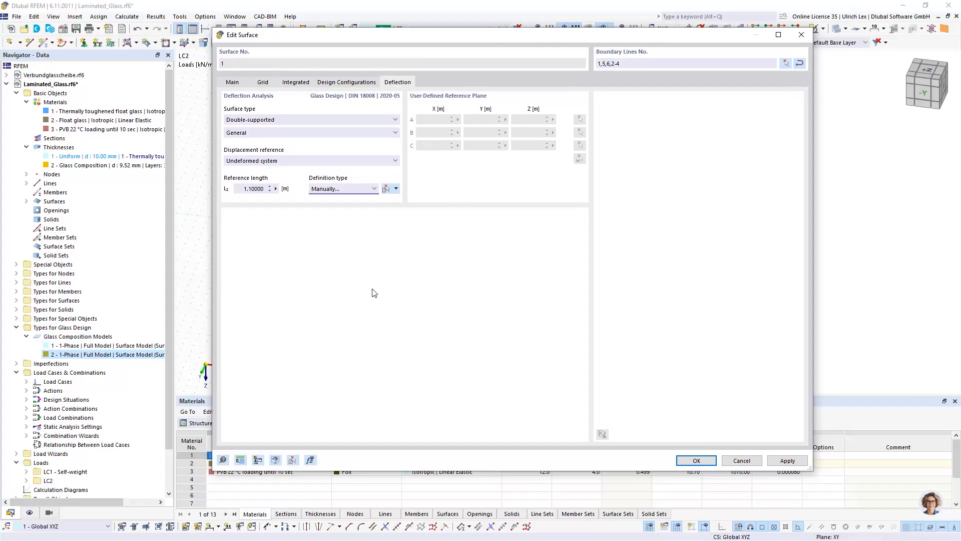
left_click(710, 460)
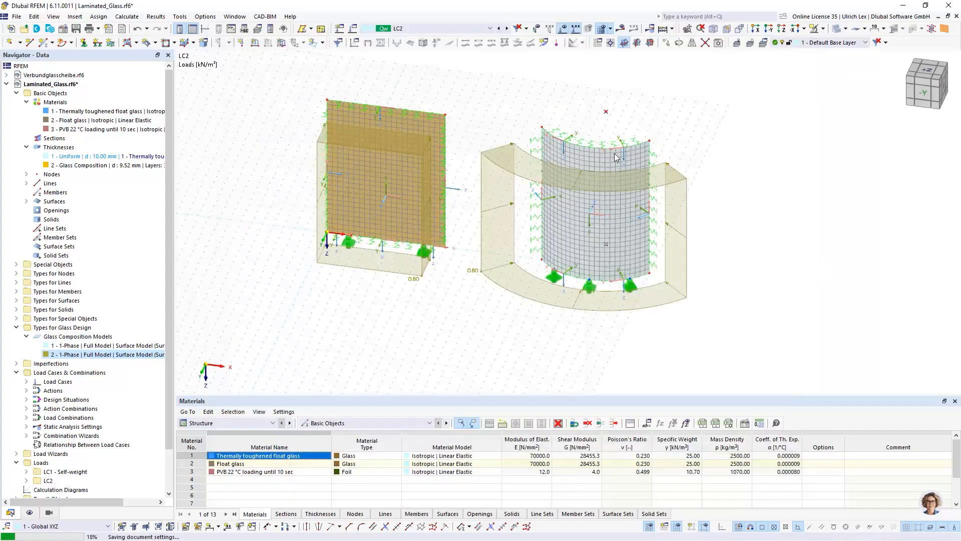
- Review the curved pane's deflection settings, including its reference length definition, and close the surface properties
double_click(607, 161)
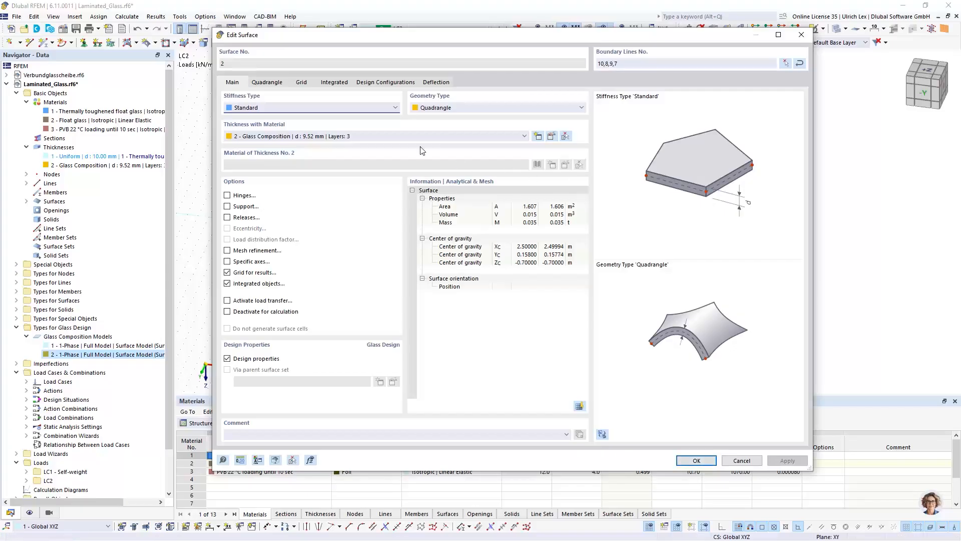
left_click(435, 84)
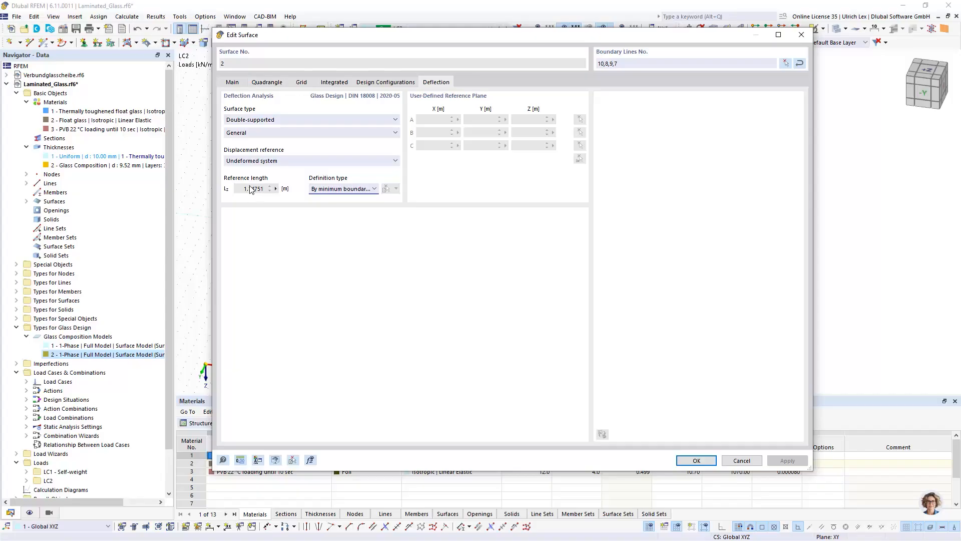
left_click(706, 462)
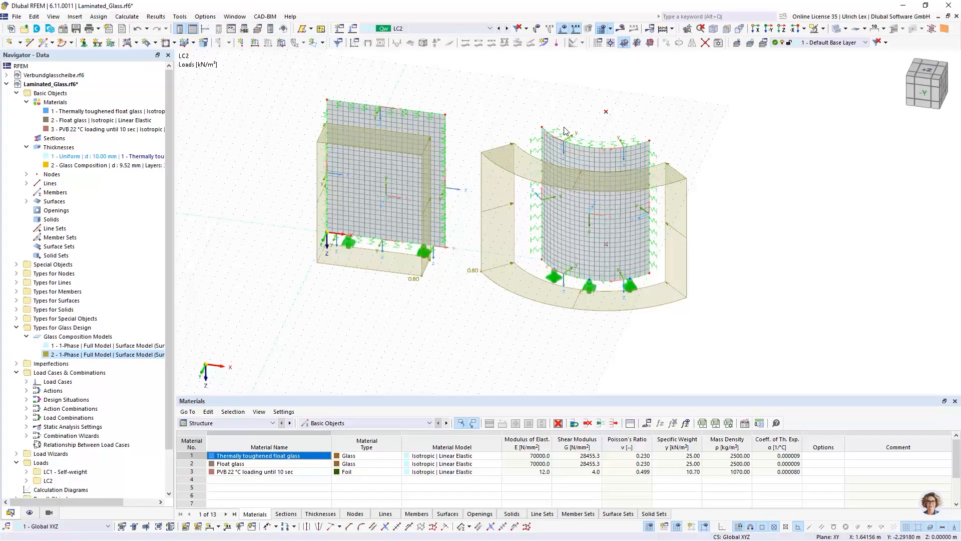
left_click(672, 29)
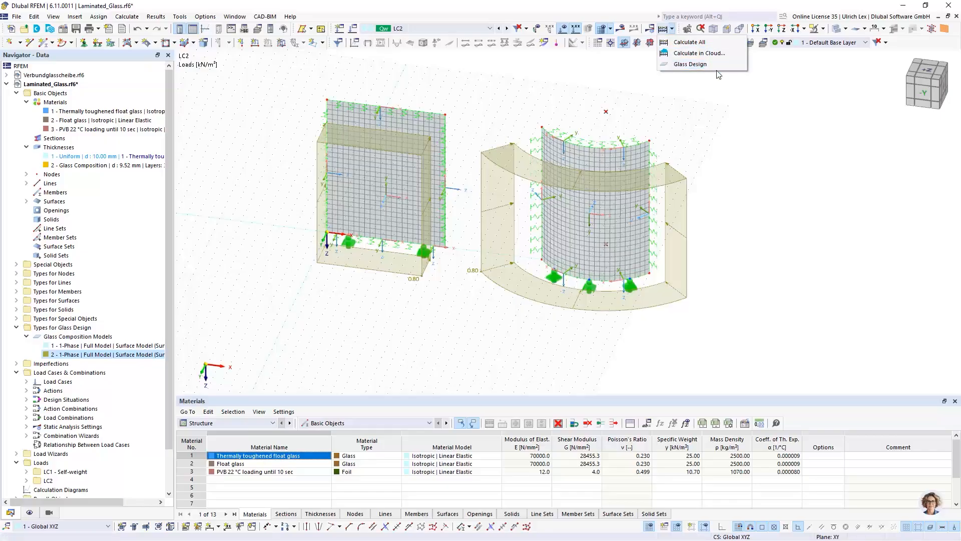
left_click(728, 95)
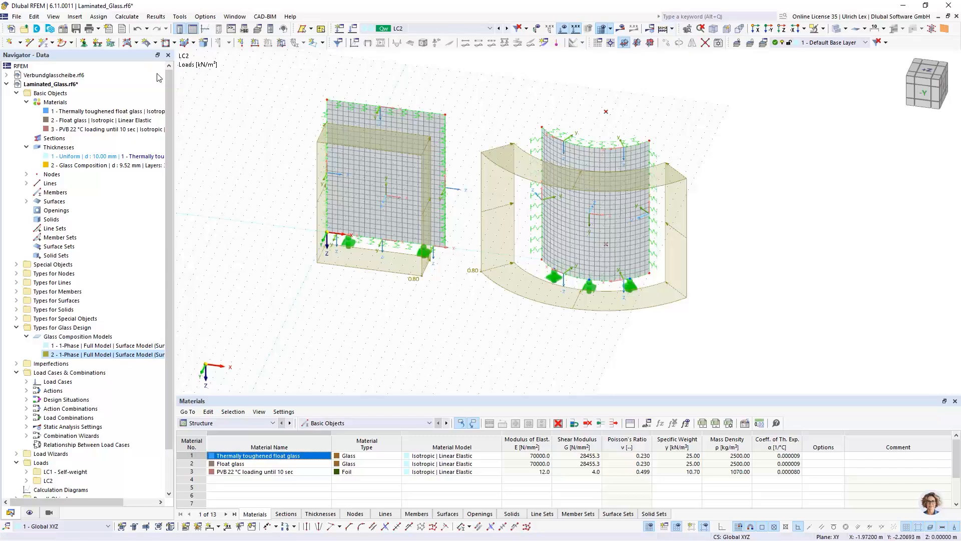
- Save the laminated glass model, and save it under the new file name IGU_Glass.rf6 in the September_25 folder
left_click(76, 29)
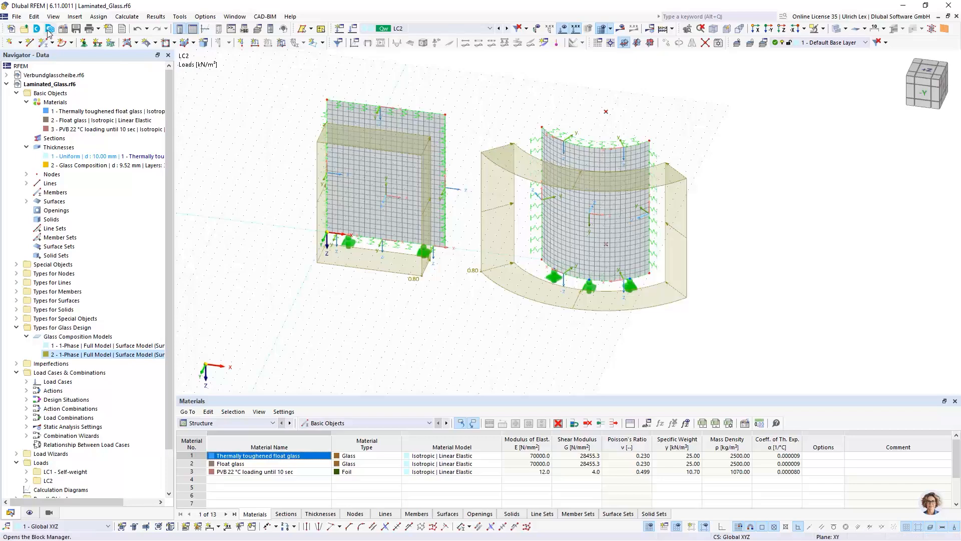
left_click(17, 17)
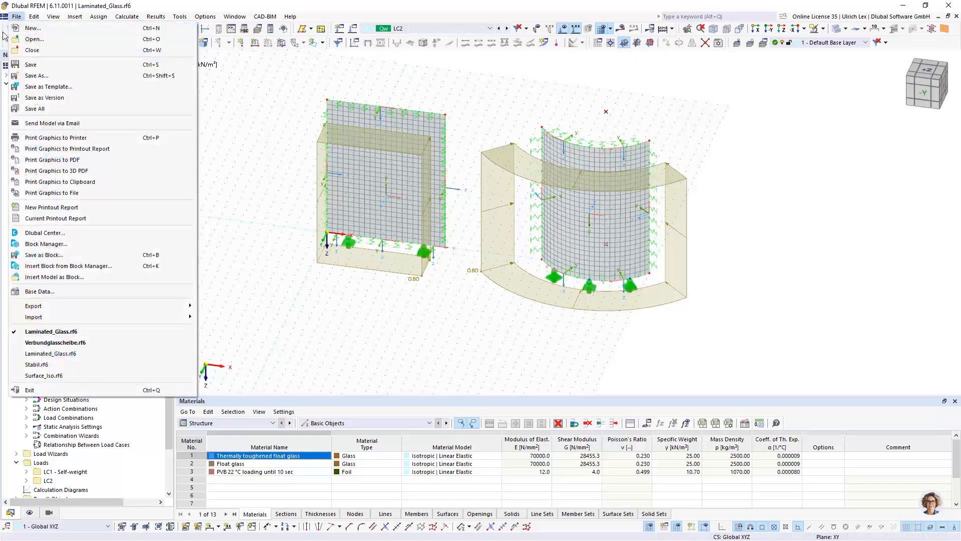
left_click(59, 76)
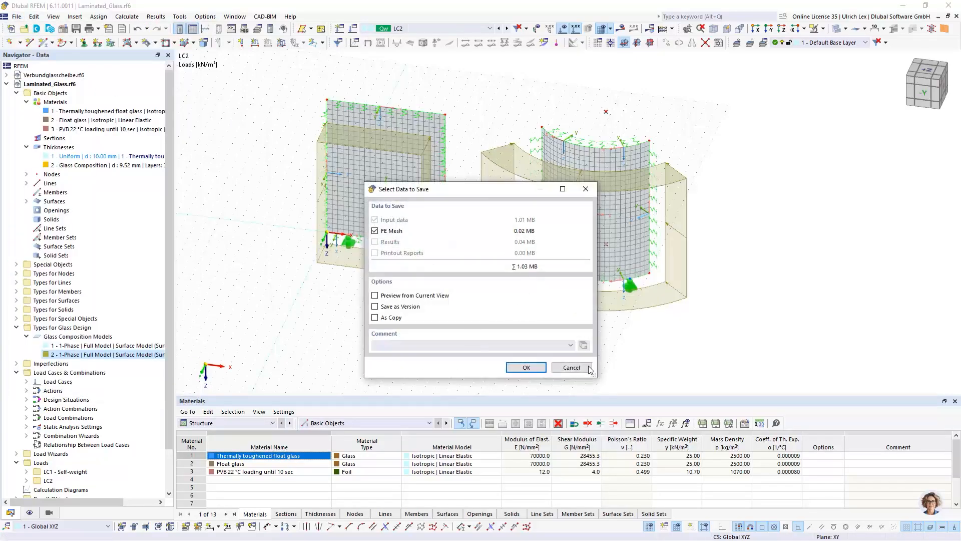
left_click(564, 370)
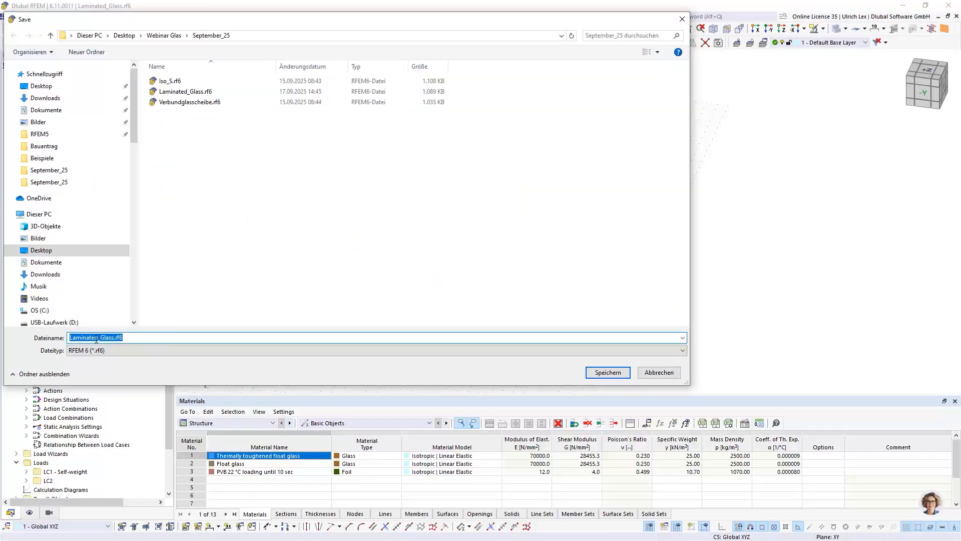
left_click(98, 338)
left_click_drag(98, 338, 71, 339)
type("IGU")
left_click(608, 373)
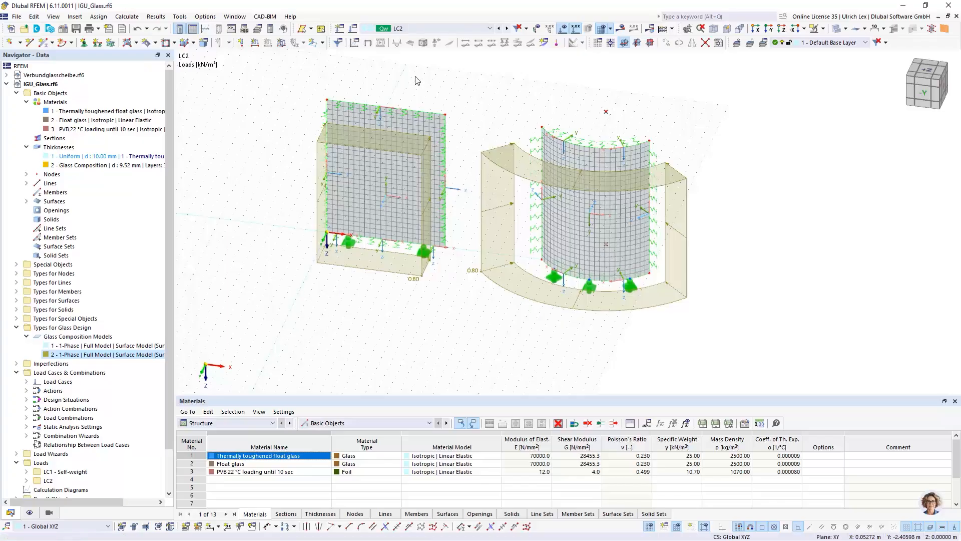
- Hide the loads on both panes and highlight the surfaces that use the glass composition thickness
left_click(551, 30)
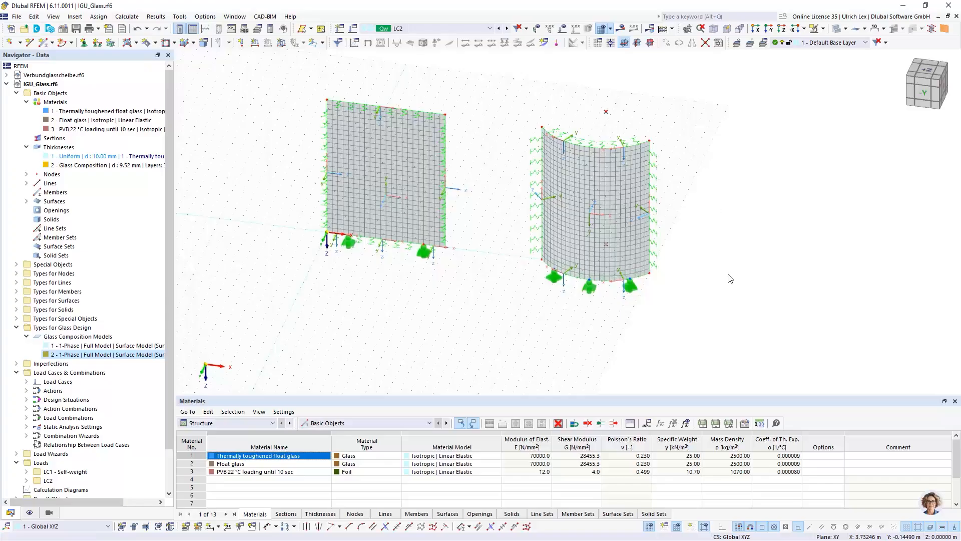
scroll(760, 300, "down", 2)
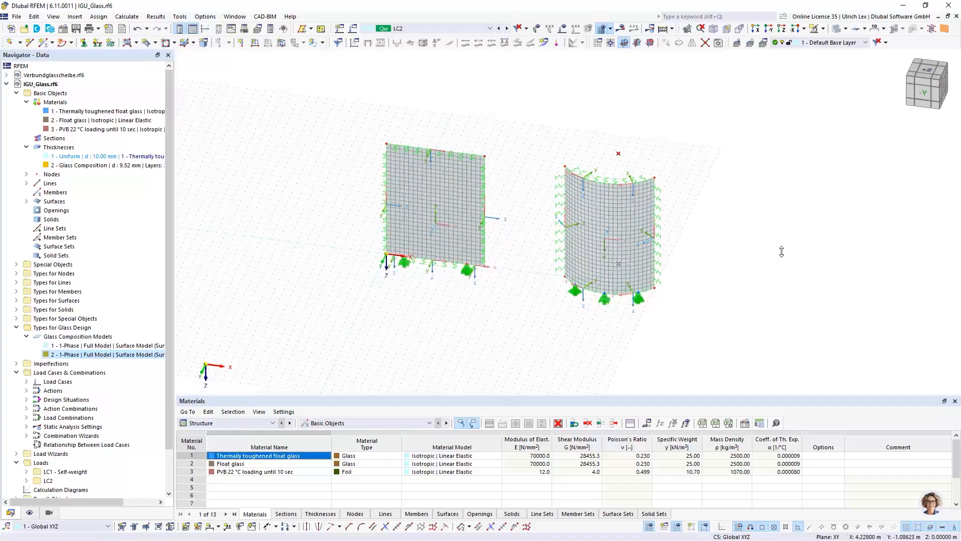
scroll(756, 260, "up", 1)
mouse_move(747, 262)
middle_mouse_down("ctrl")
mouse_move(736, 273)
mouse_move(736, 253)
middle_mouse_up("ctrl")
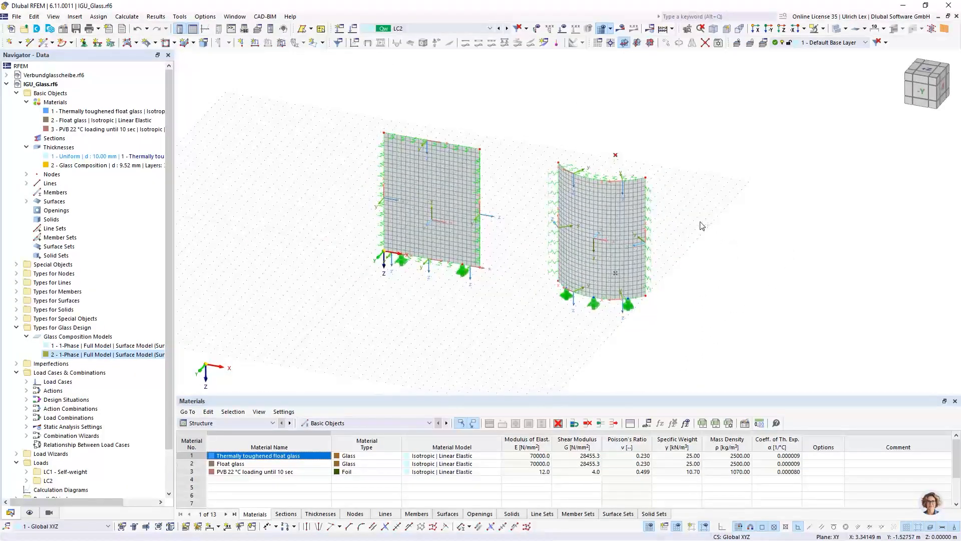
scroll(474, 131, "up", 1)
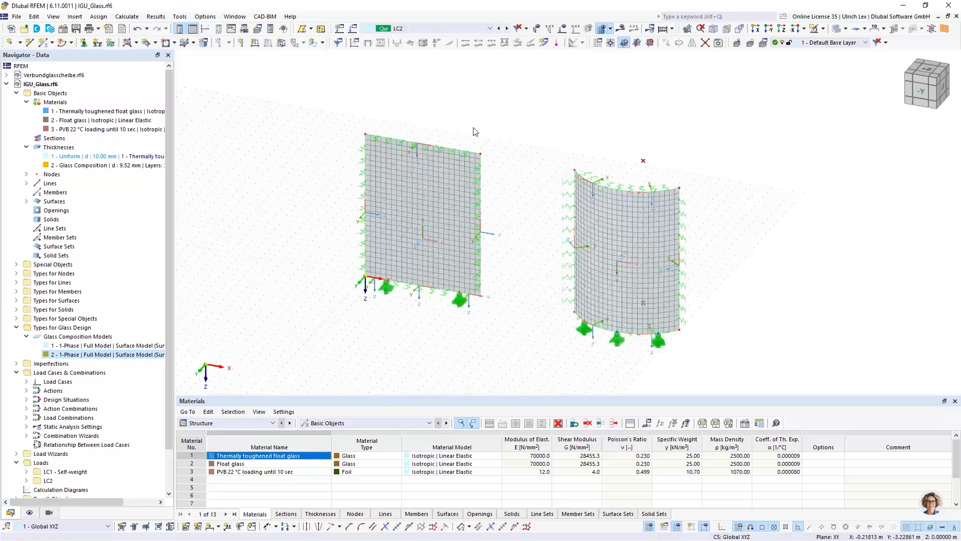
scroll(475, 132, "up", 1)
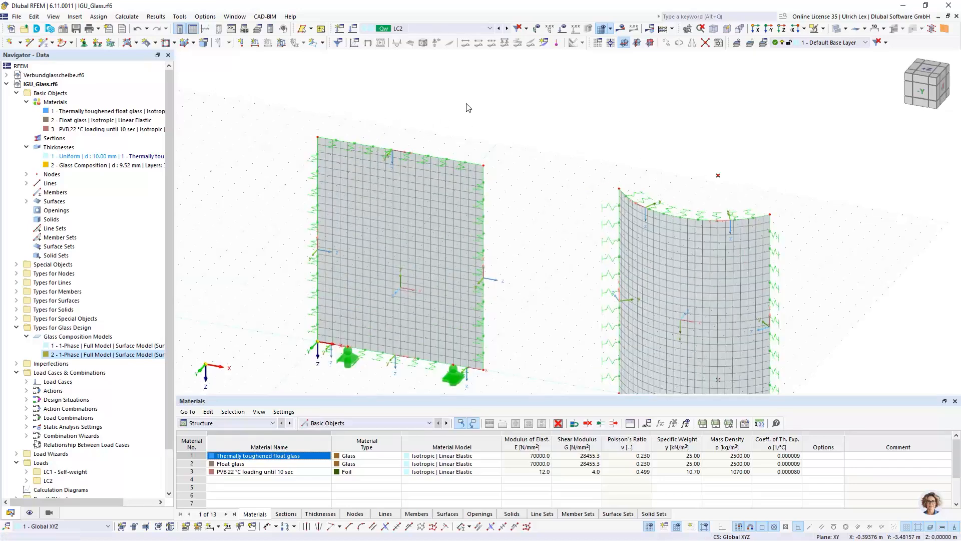
left_click(80, 166)
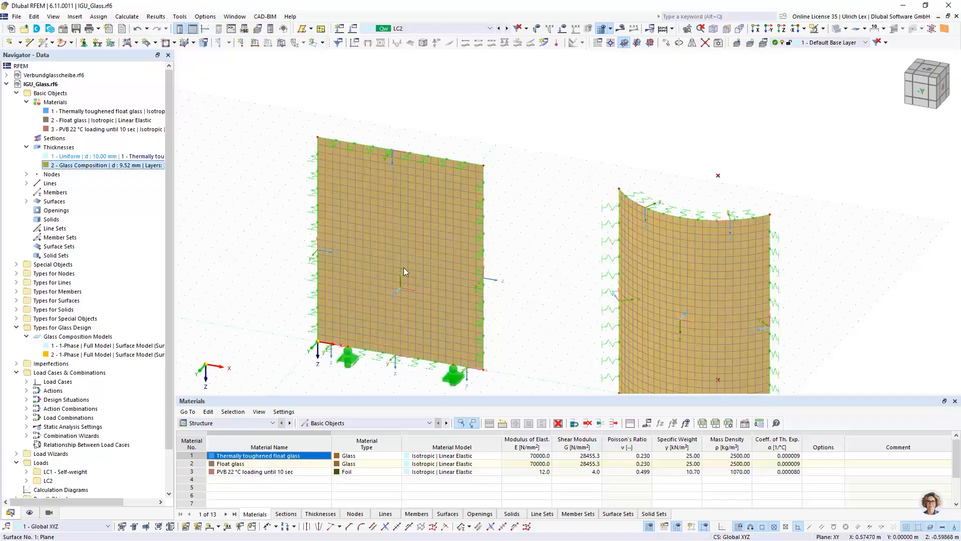
left_click(345, 98)
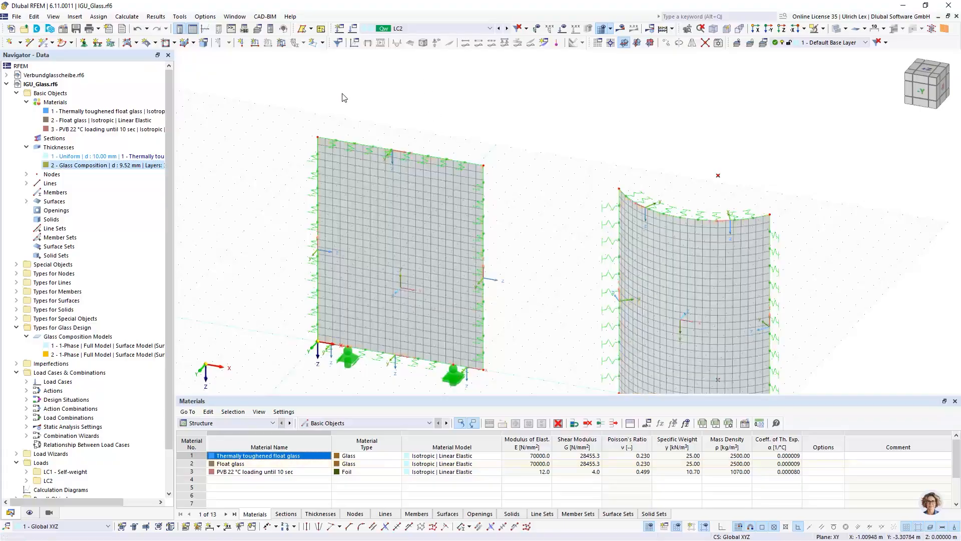
- Extrude the flat pane's surface into a solid with a height of -0.016 m, accepting deletion of the mesh
scroll(344, 98, "down", 2)
mouse_move(450, 288)
middle_mouse_down()
mouse_move(458, 285)
mouse_move(447, 280)
middle_mouse_up()
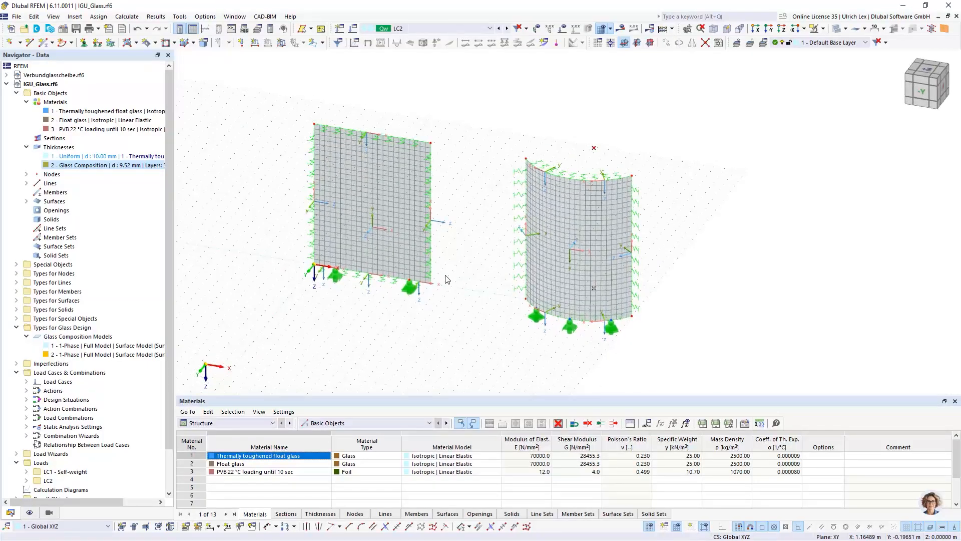
left_click(392, 194)
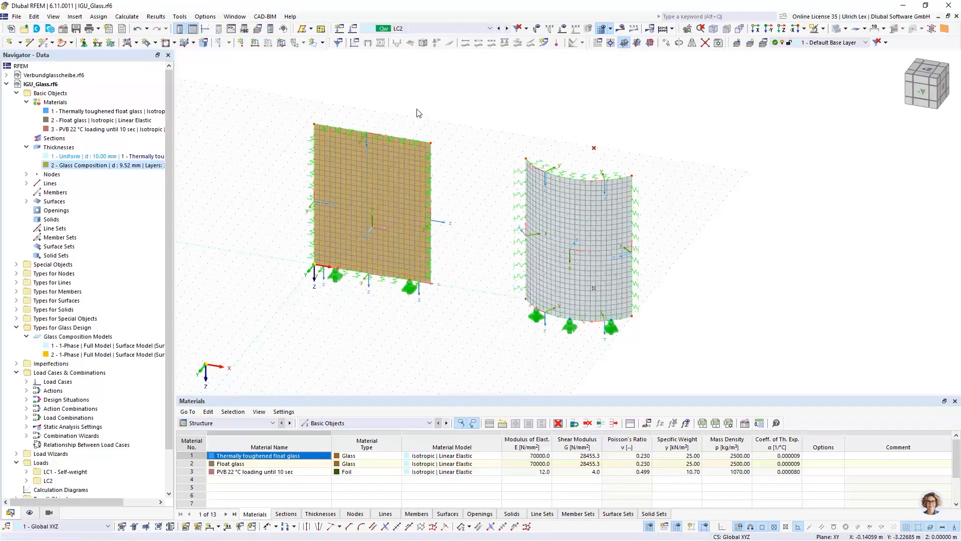
right_click(363, 165)
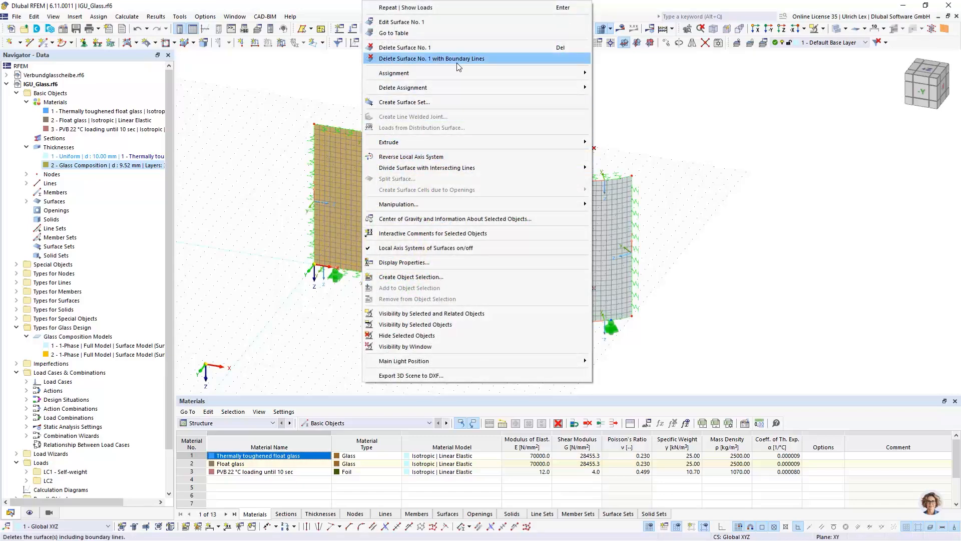
mouse_move(463, 145)
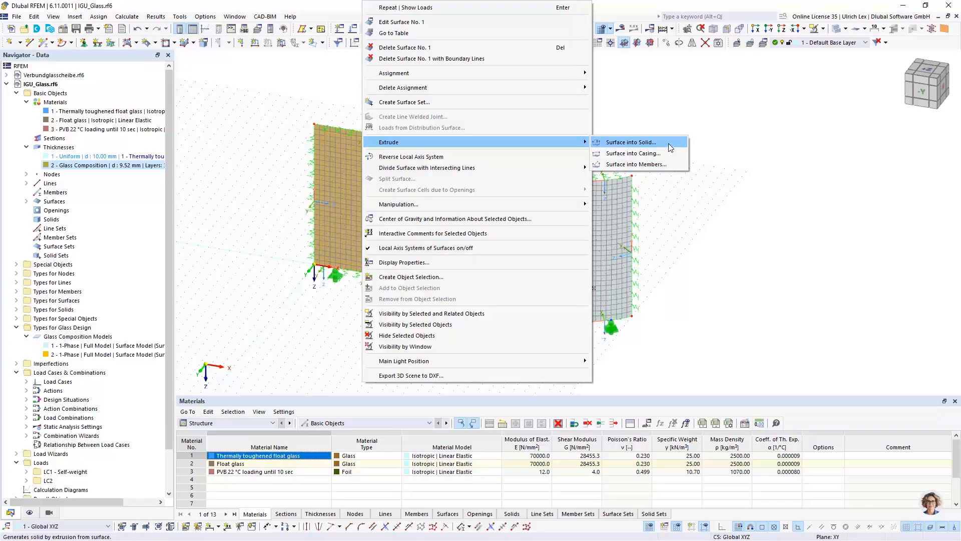
left_click(632, 142)
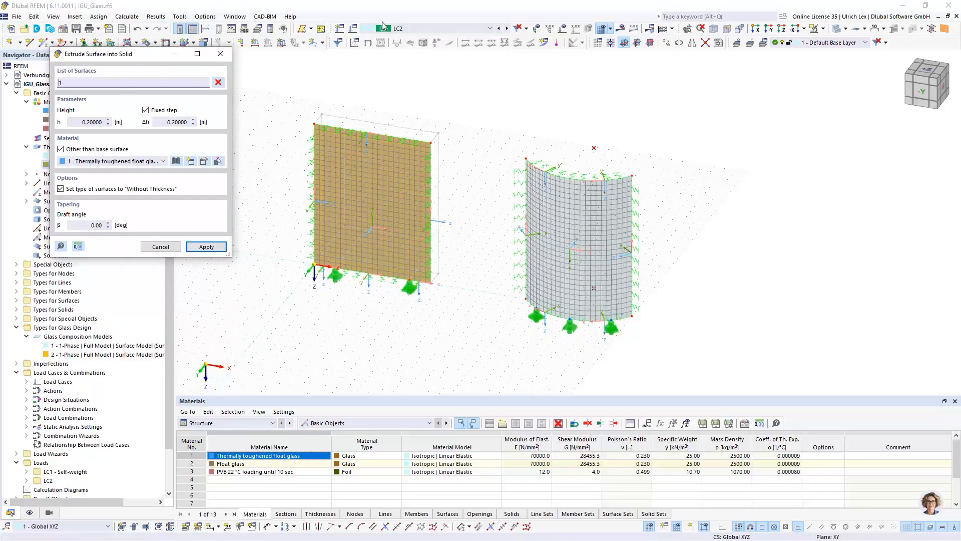
left_click(90, 122)
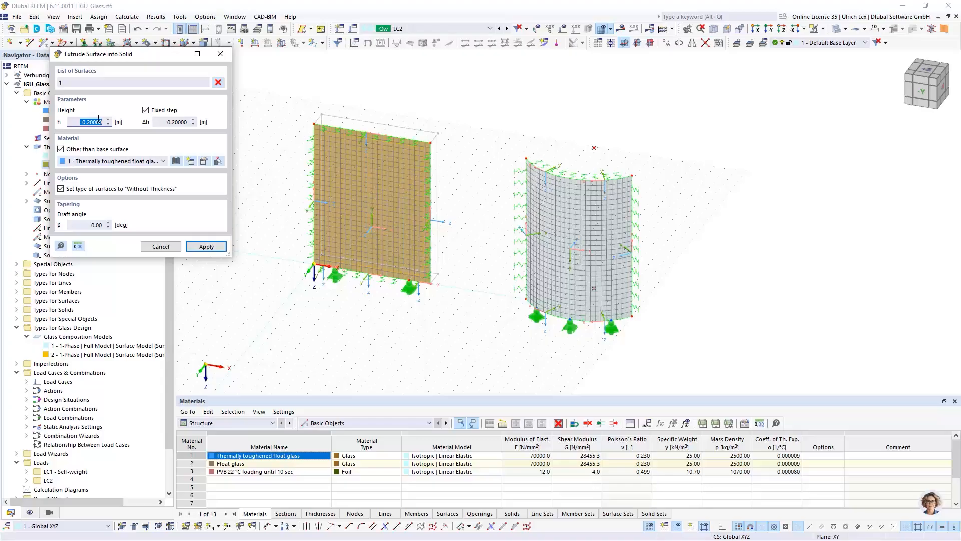
key("BackSpace")
left_click(195, 245)
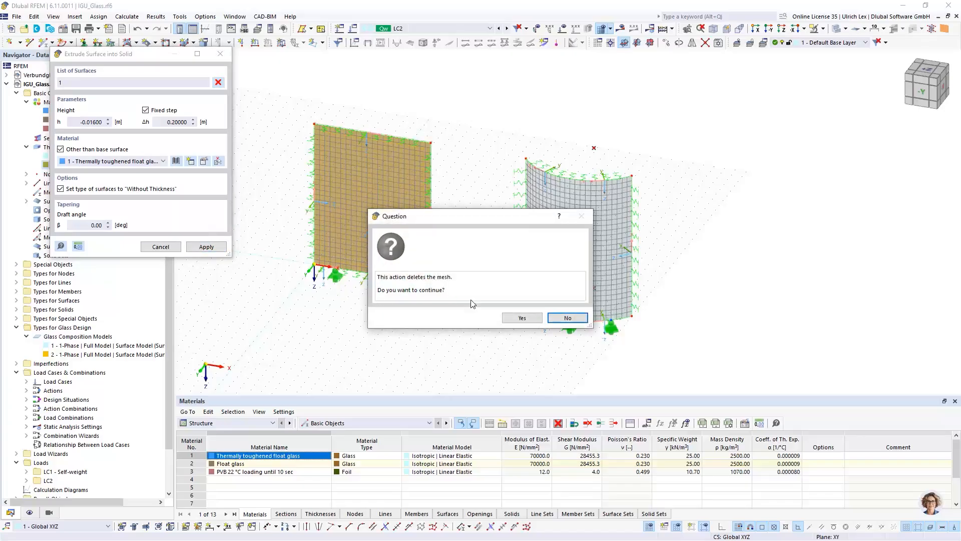
left_click(522, 317)
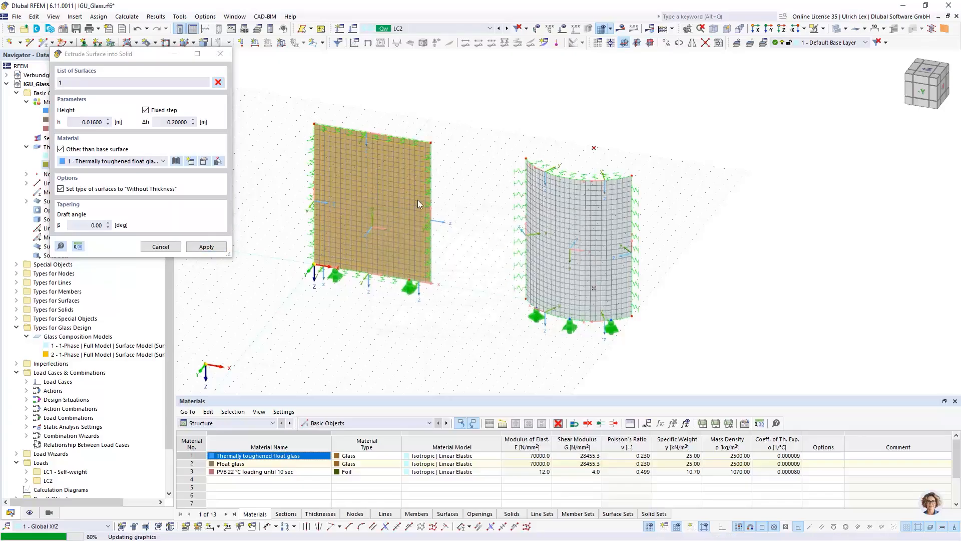
scroll(435, 133, "up", 5)
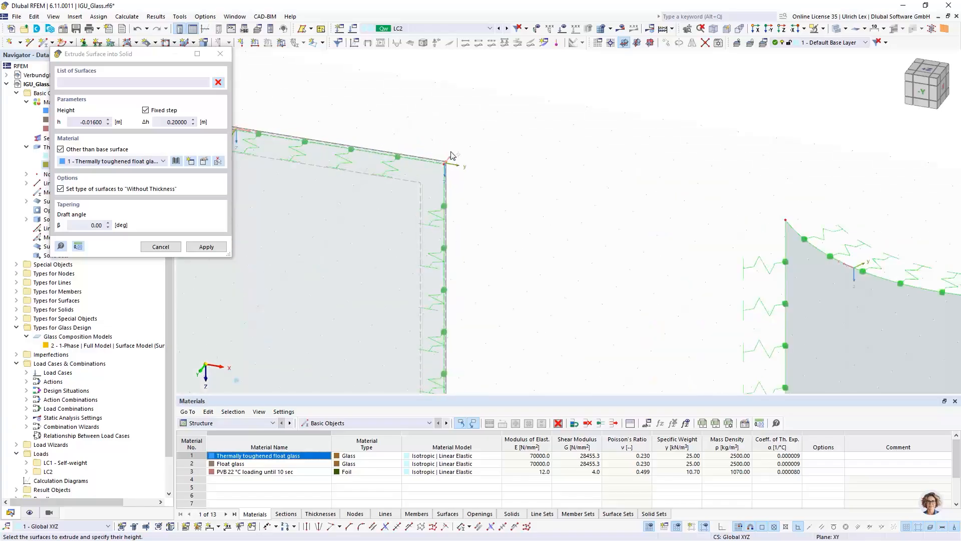
key("Escape")
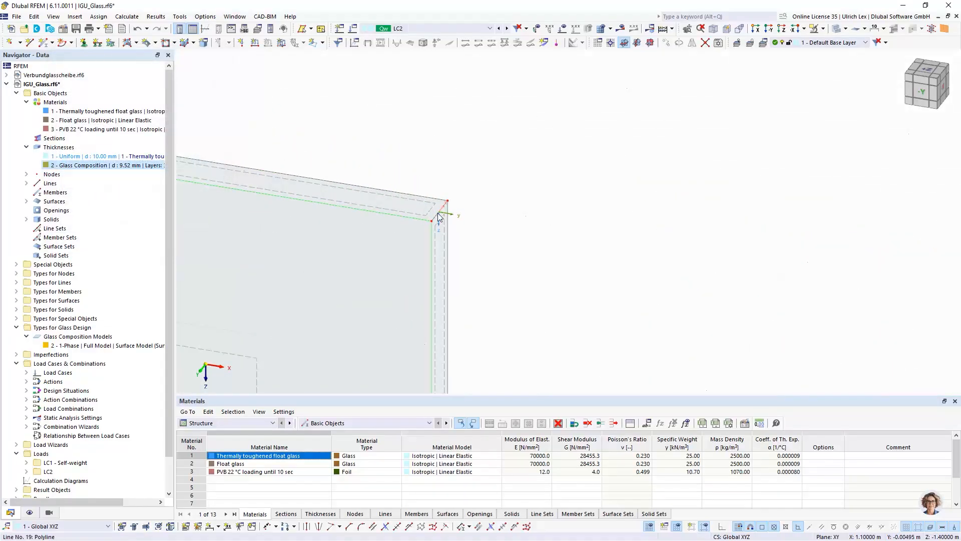
scroll(438, 218, "up", 3)
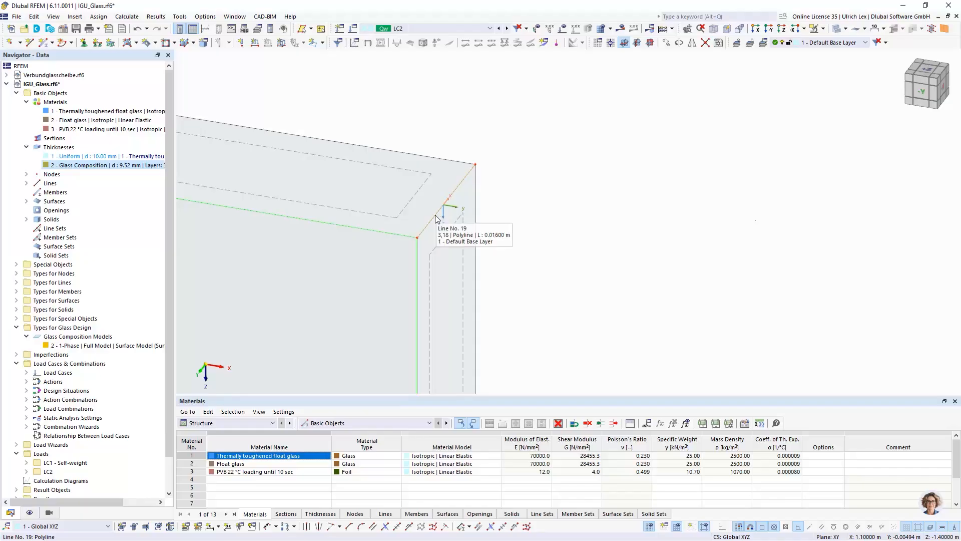
- Extrude the curved pane's surface into a solid with a height of 0.016 m
scroll(571, 141, "down", 5)
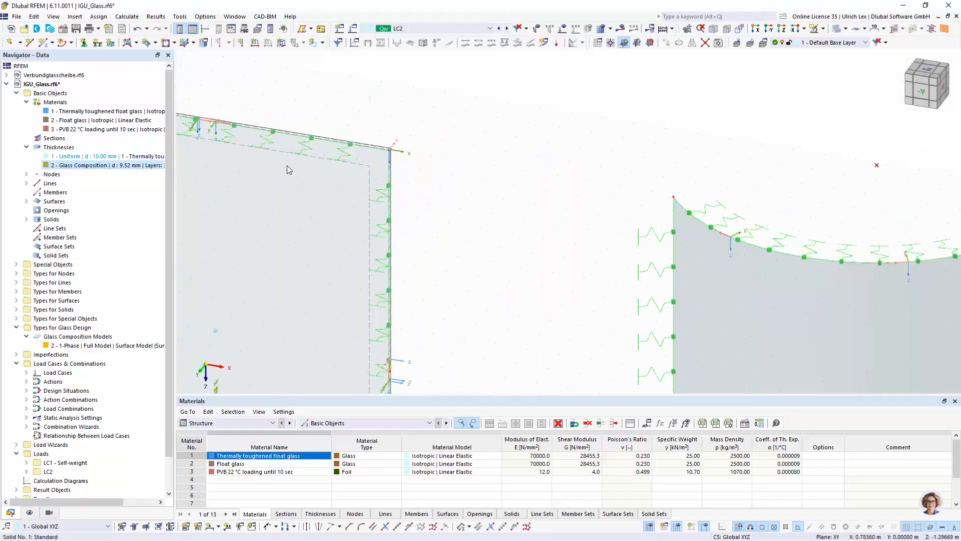
scroll(450, 195, "down", 3)
scroll(551, 211, "down", 2)
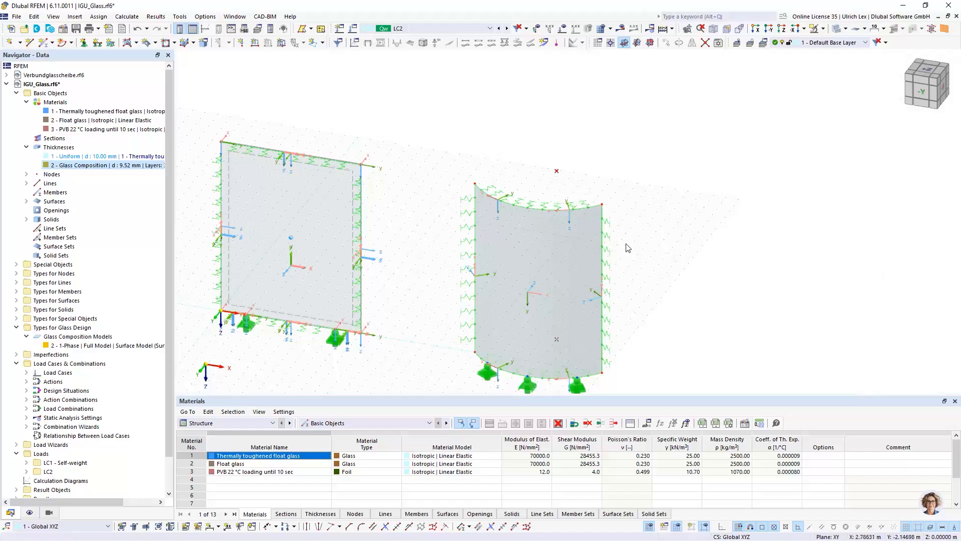
left_click(579, 246)
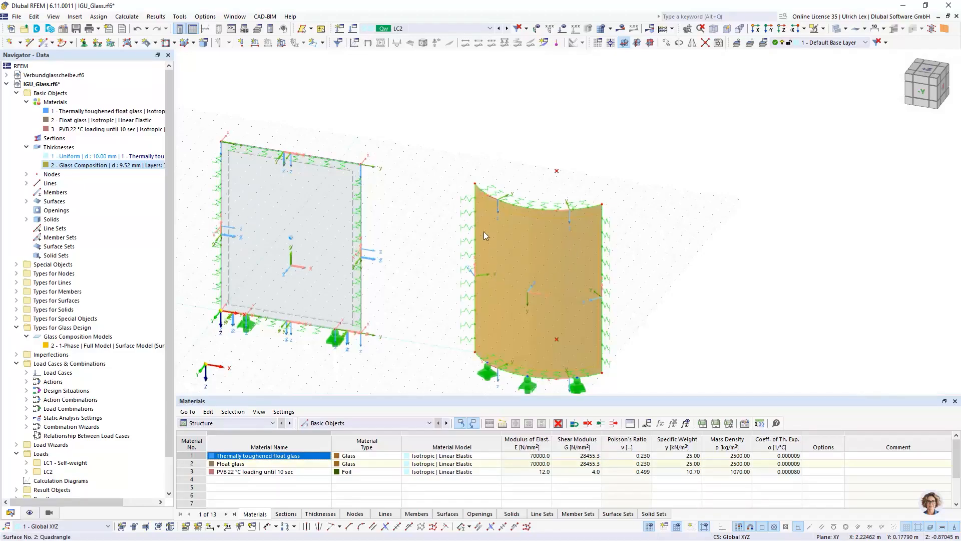
right_click(532, 236)
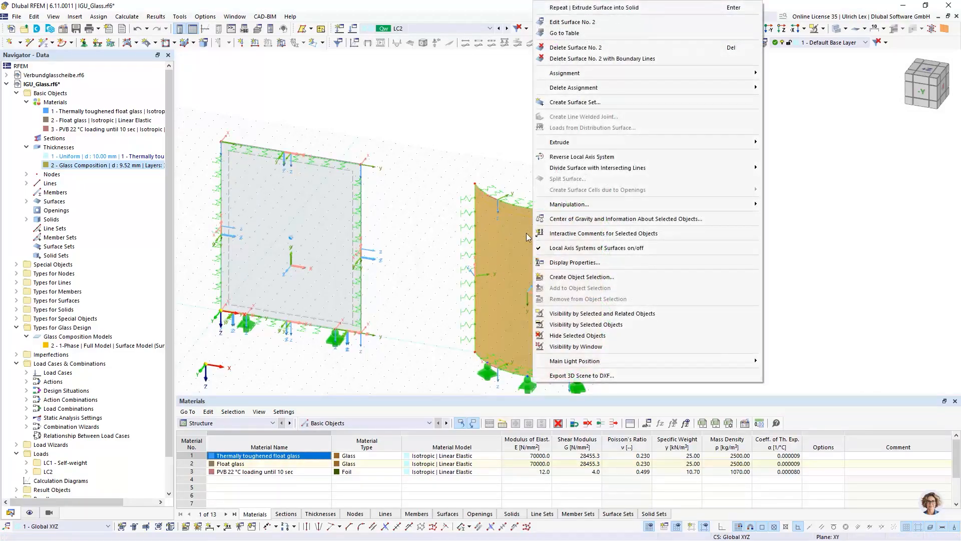
mouse_move(573, 145)
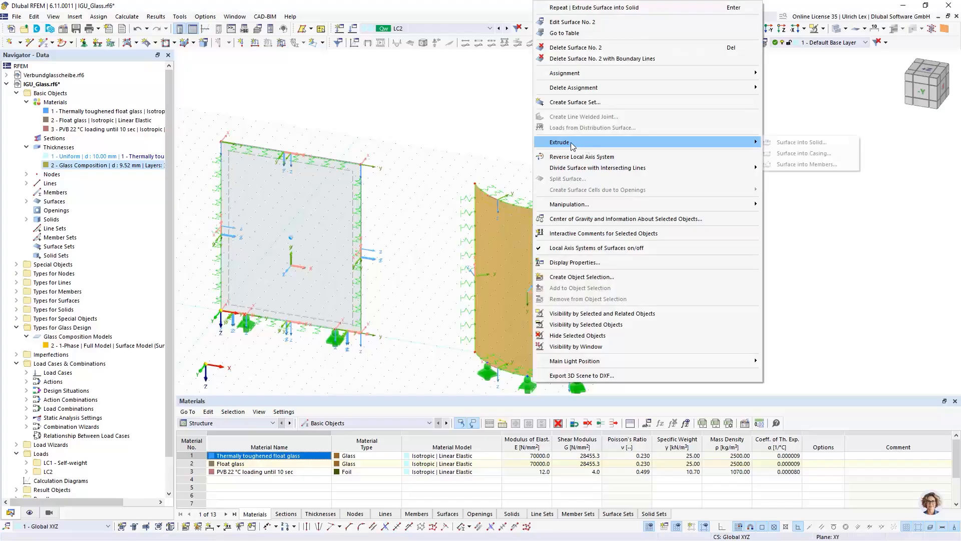
left_click(786, 143)
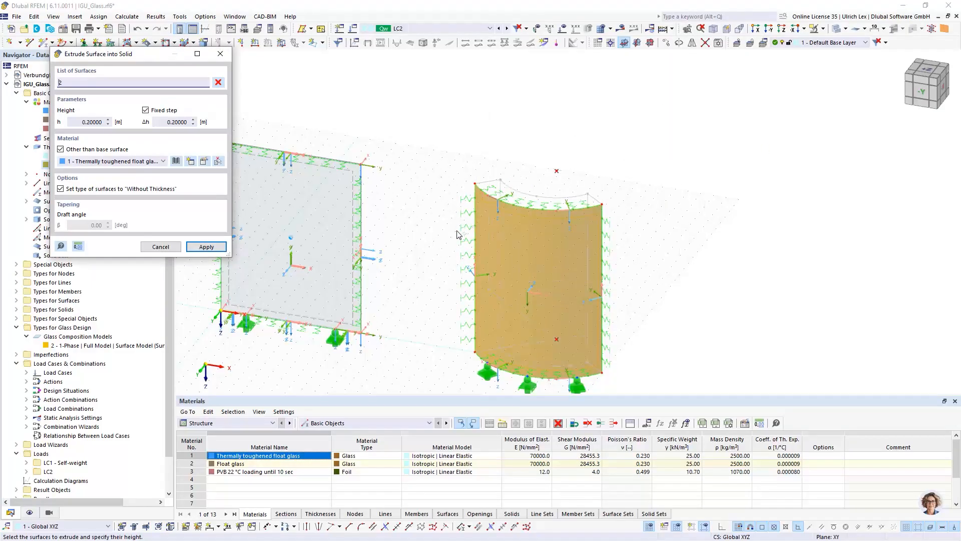
left_click(495, 206)
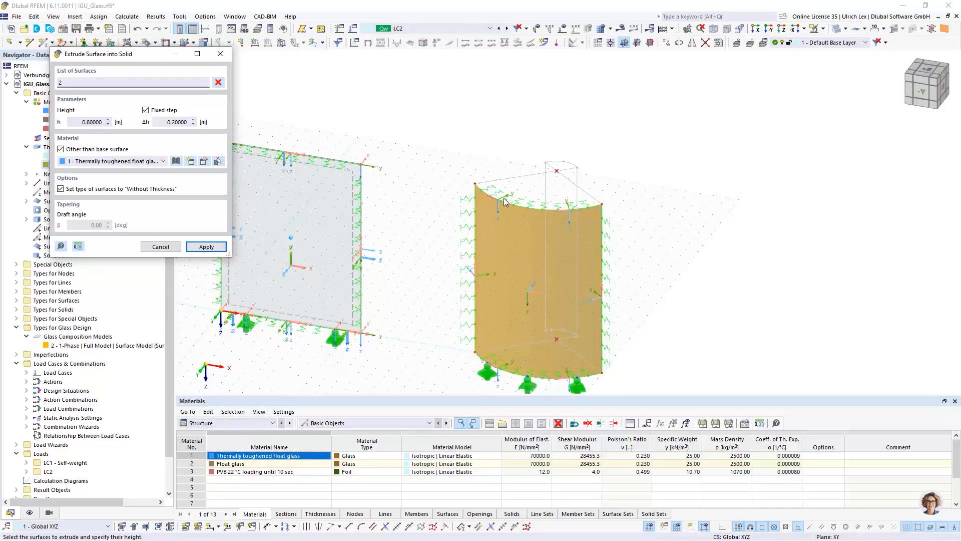
left_click(95, 125)
type("0,016")
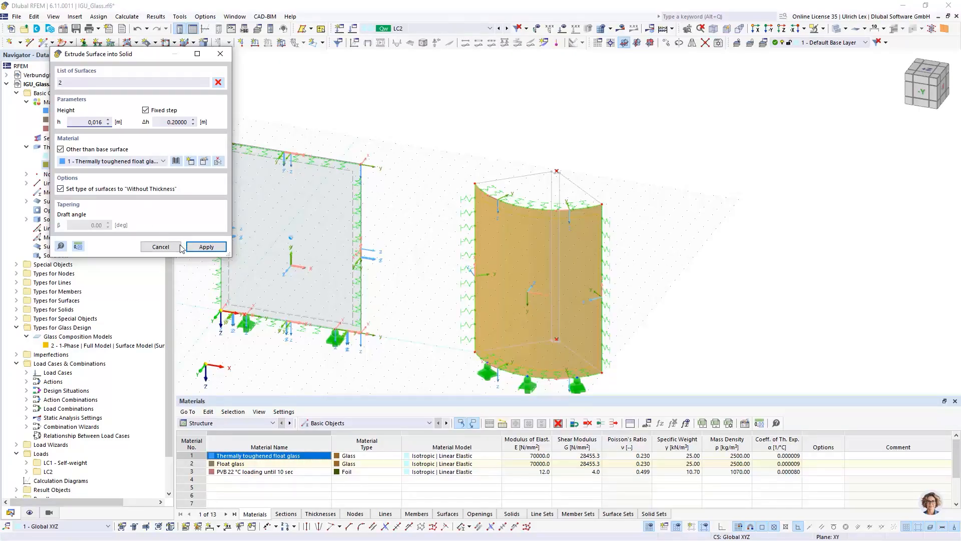
left_click(210, 247)
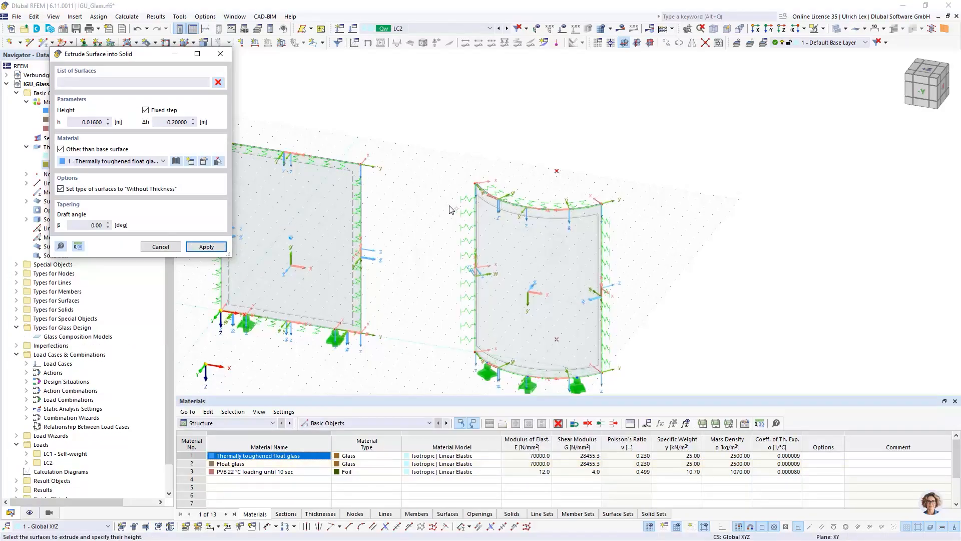
key("Escape")
- Examine the curved solid's upper corner and the overall geometry of both extruded panes
scroll(478, 184, "up", 6)
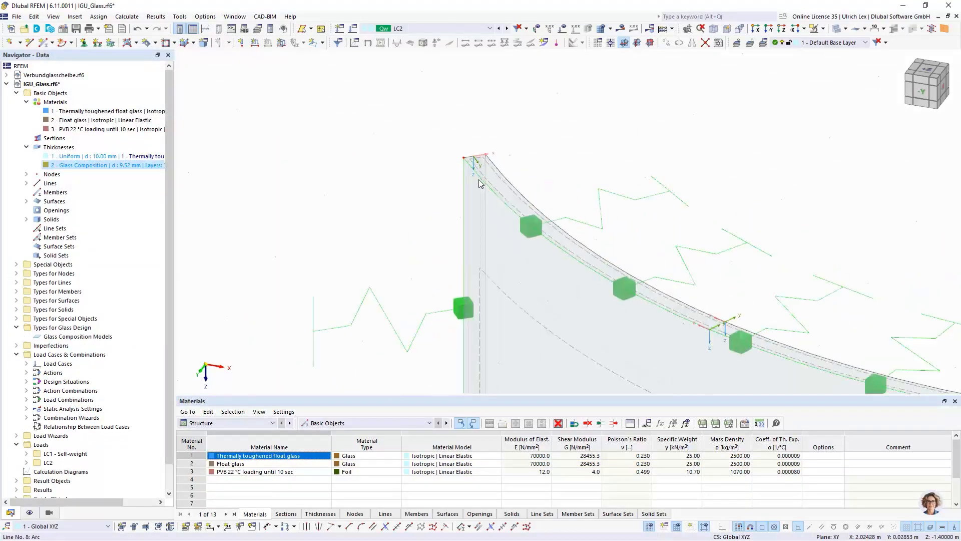
scroll(450, 172, "up", 2)
scroll(421, 173, "down", 5)
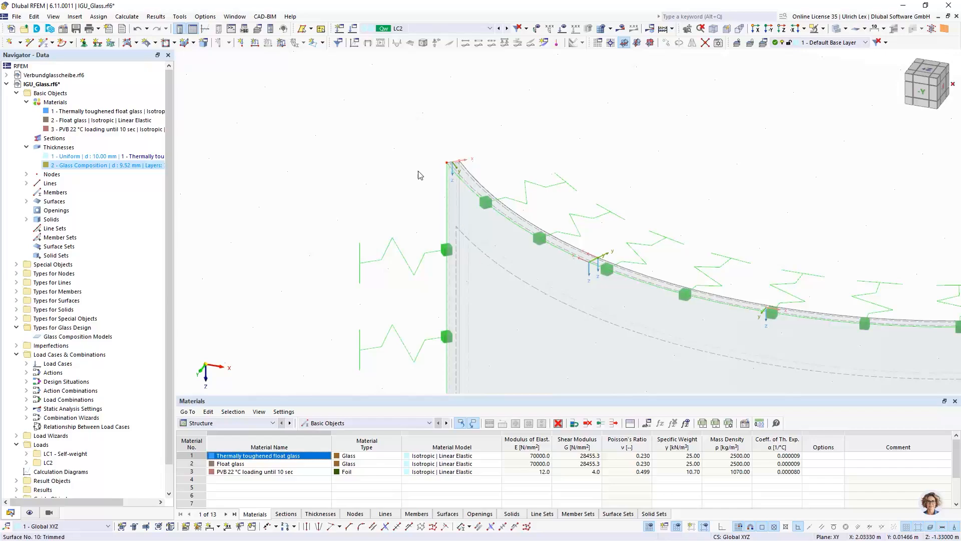
scroll(419, 175, "down", 5)
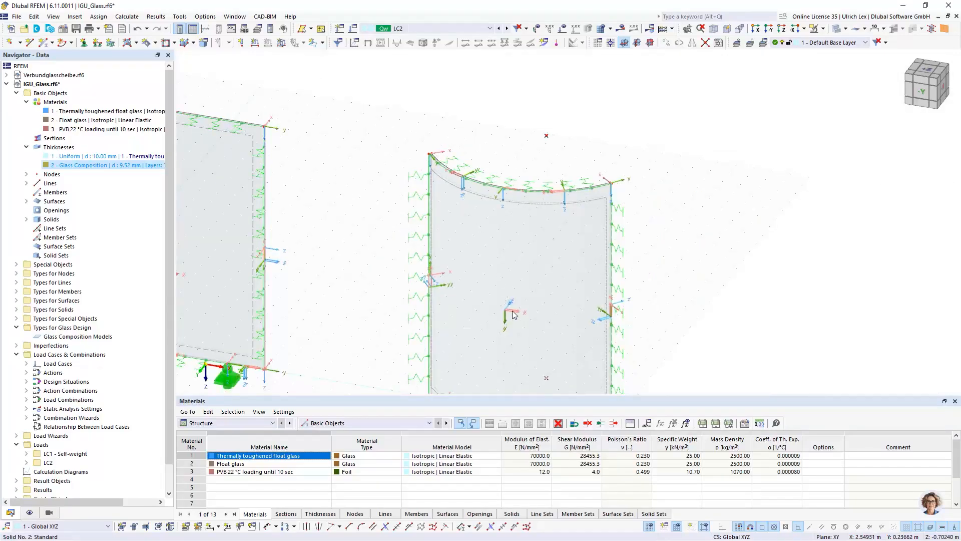
scroll(502, 242, "down", 2)
scroll(213, 236, "up", 2)
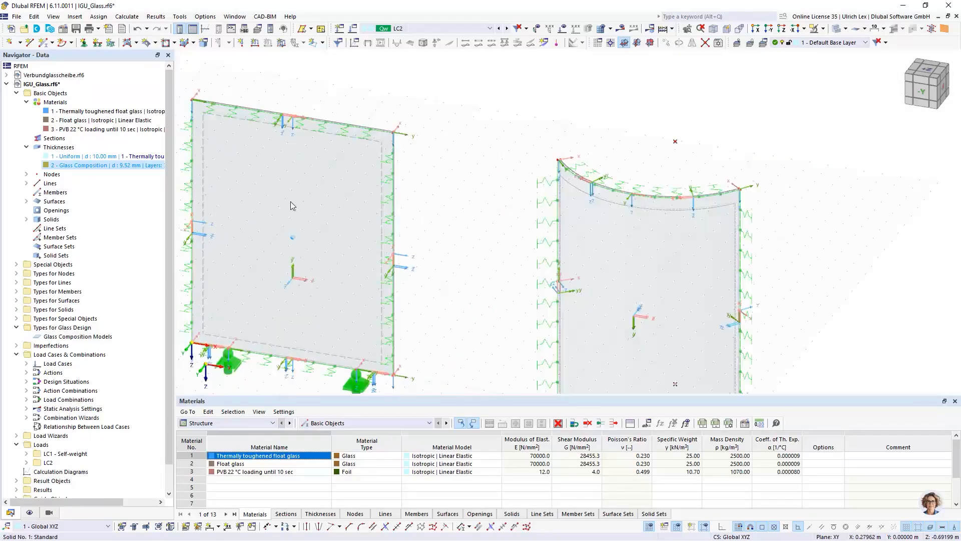
scroll(291, 203, "down", 2)
middle_click_drag(453, 306, 407, 276, "ctrl")
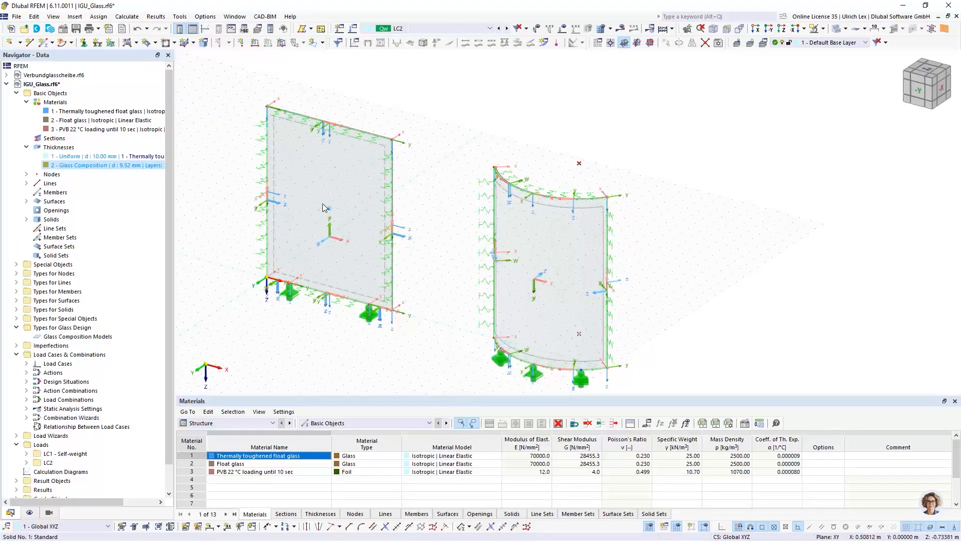
scroll(323, 207, "up", 5)
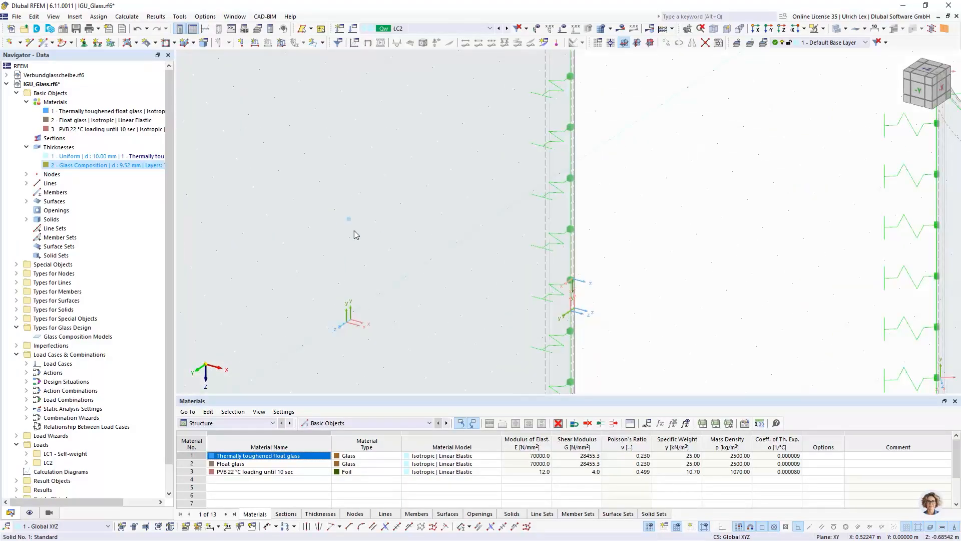
- List the model's solids, highlight solids 1 and 2 in turn, and widen the navigator to read their entries
left_click(26, 219)
left_click(72, 230)
left_click(77, 237)
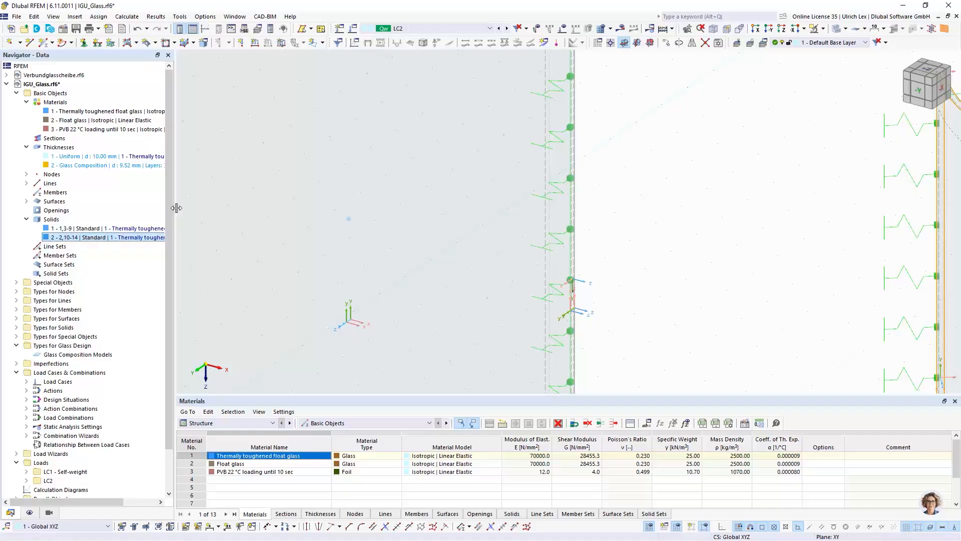
mouse_move(174, 214)
left_mouse_down()
mouse_move(223, 214)
mouse_move(184, 215)
left_mouse_up()
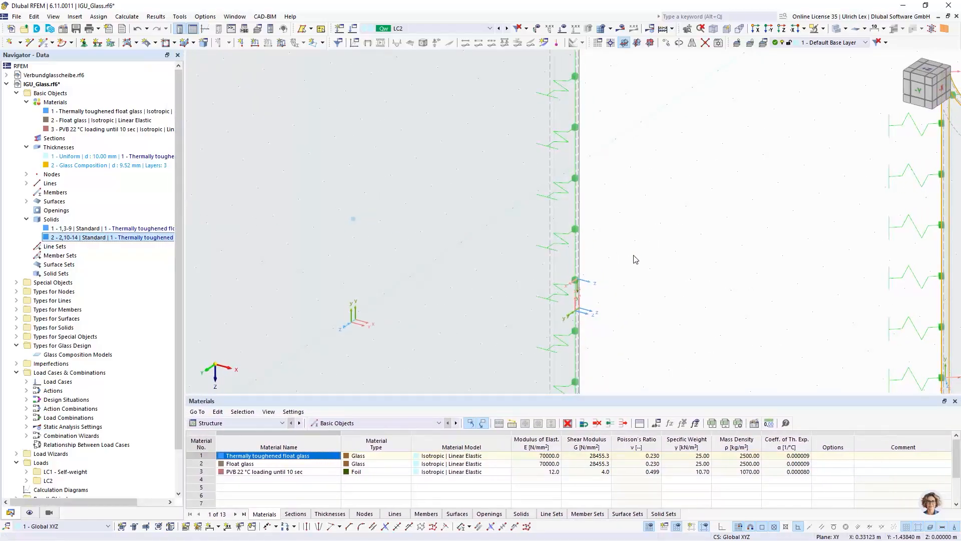
middle_click_drag(621, 252, 478, 261, "ctrl")
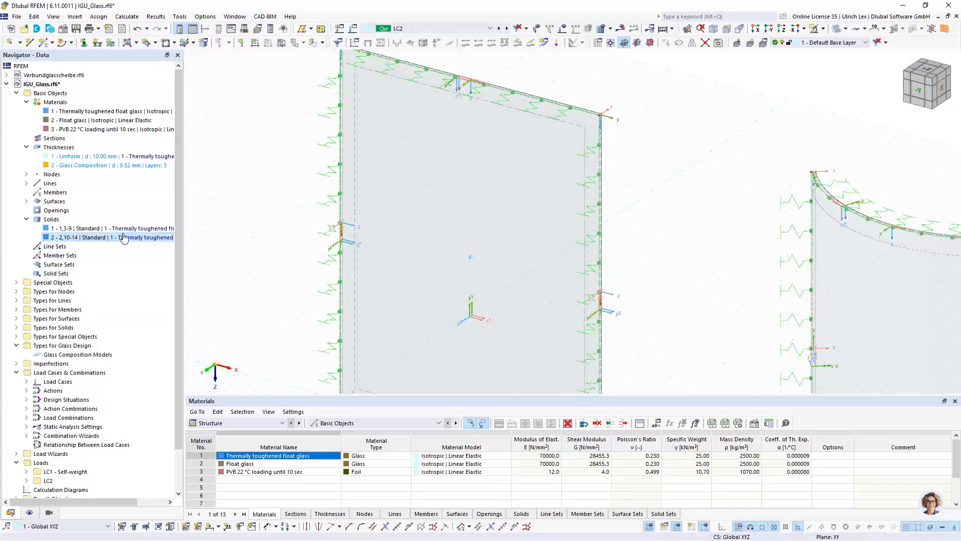
scroll(580, 101, "up", 1)
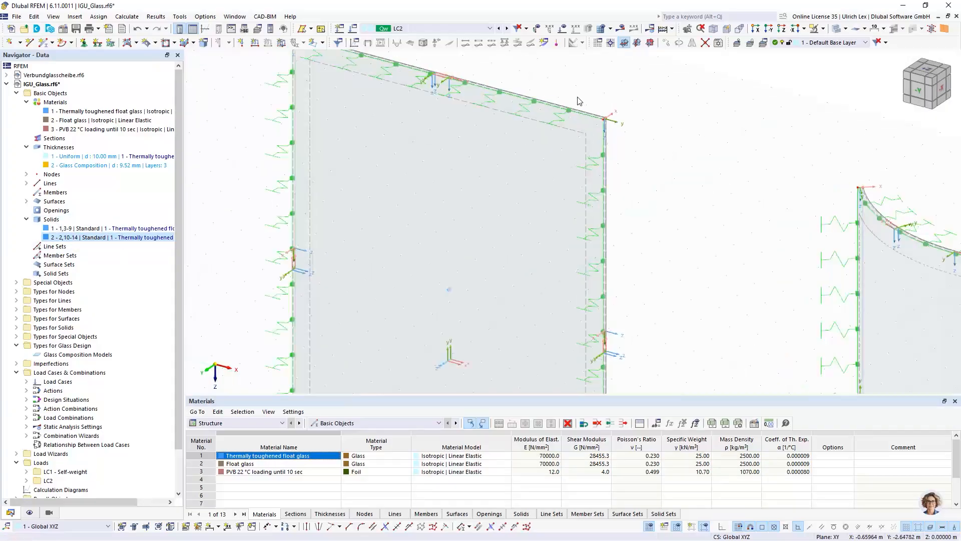
scroll(580, 101, "up", 2)
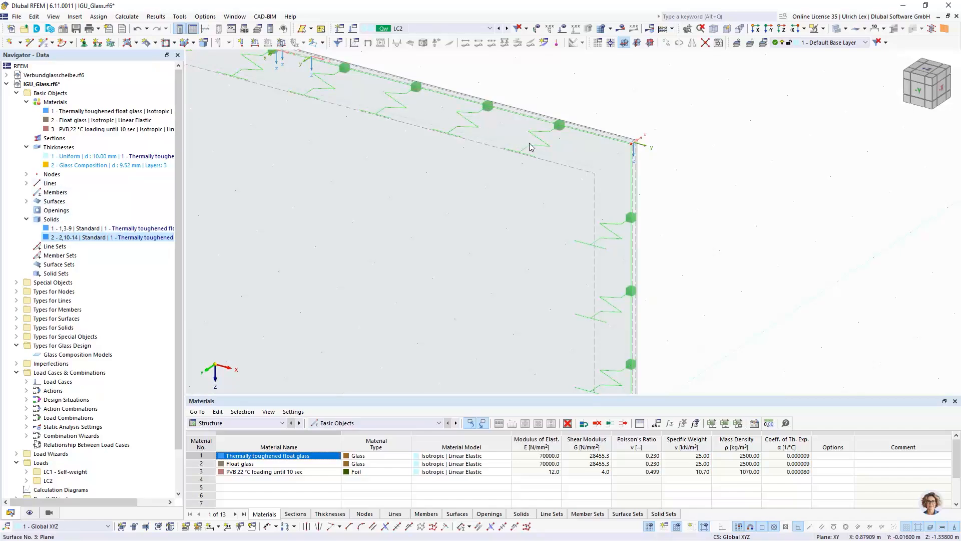
- With surfaces listed and the model in wireframe display, assign flat pane surfaces 1 and 3 Standard stiffness and the 9.52 mm Glass Composition thickness
left_click(26, 201)
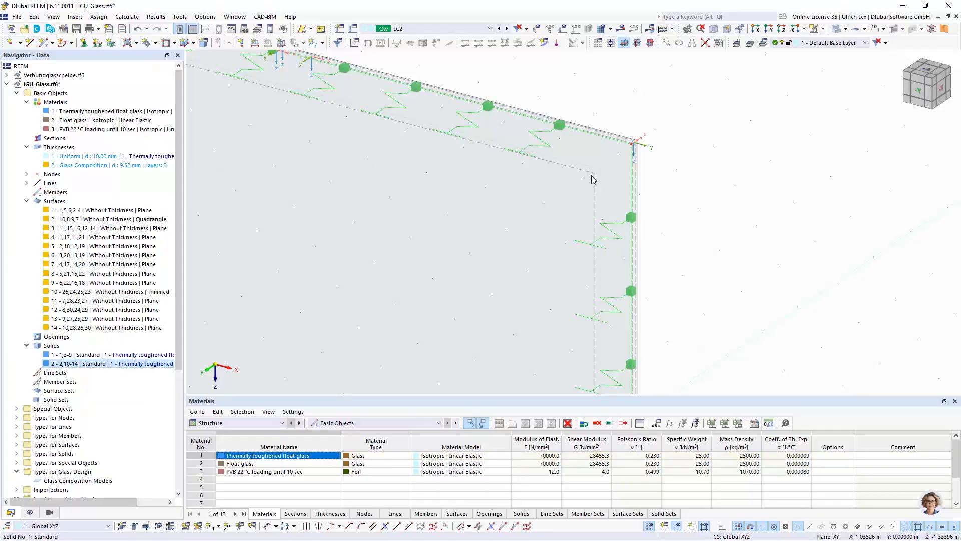
left_click(837, 28)
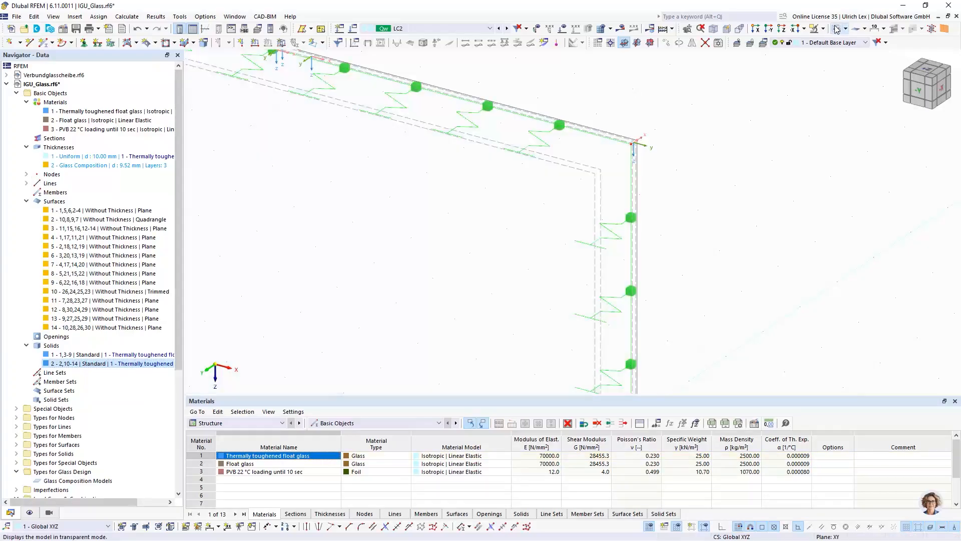
double_click(601, 176)
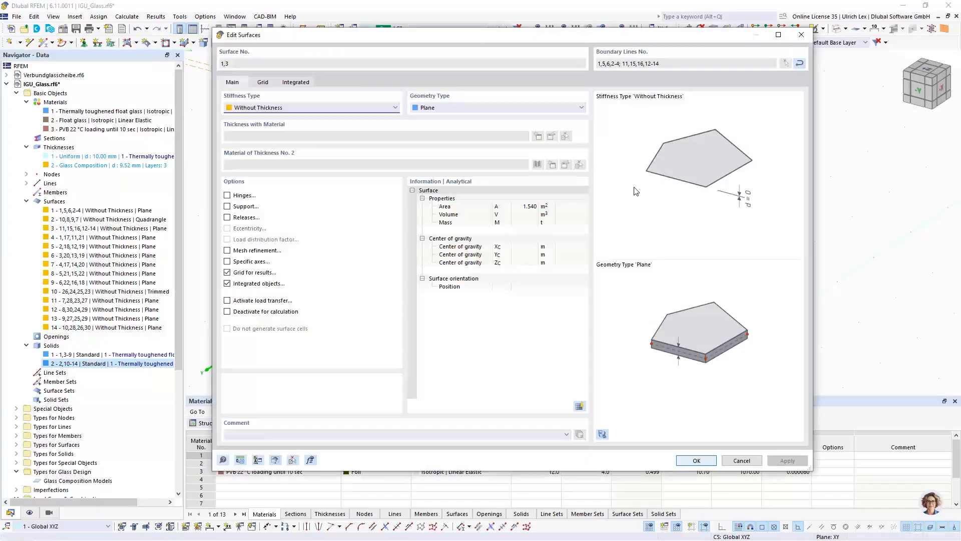
left_click(284, 107)
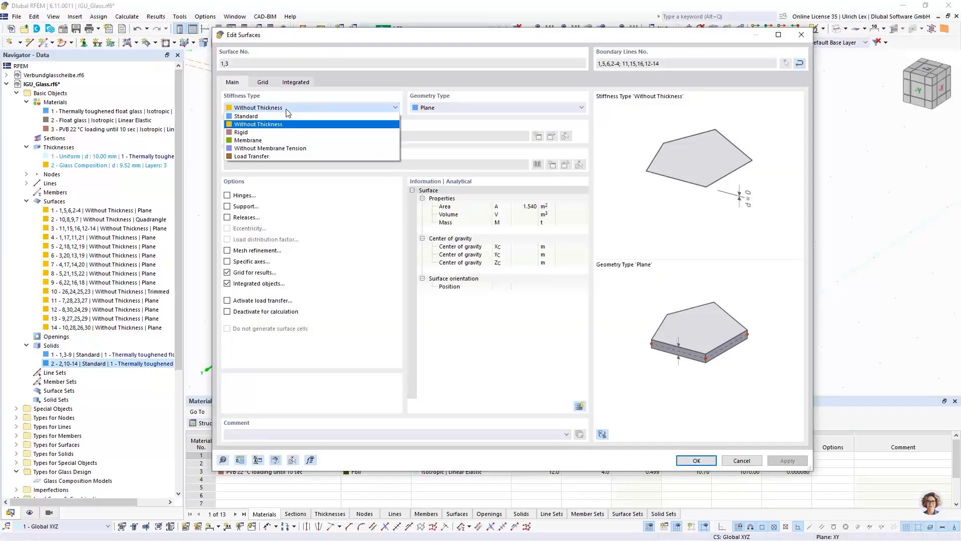
left_click(275, 116)
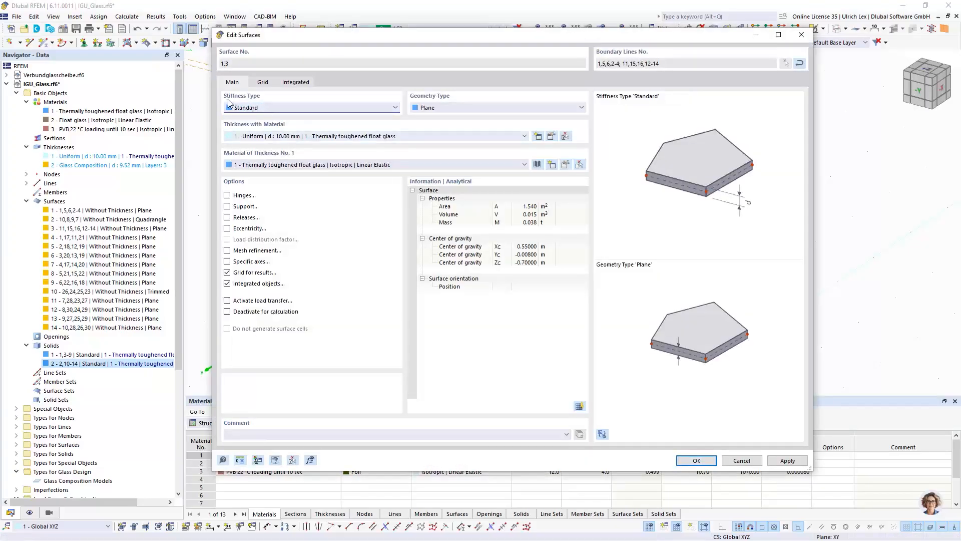
left_click(414, 139)
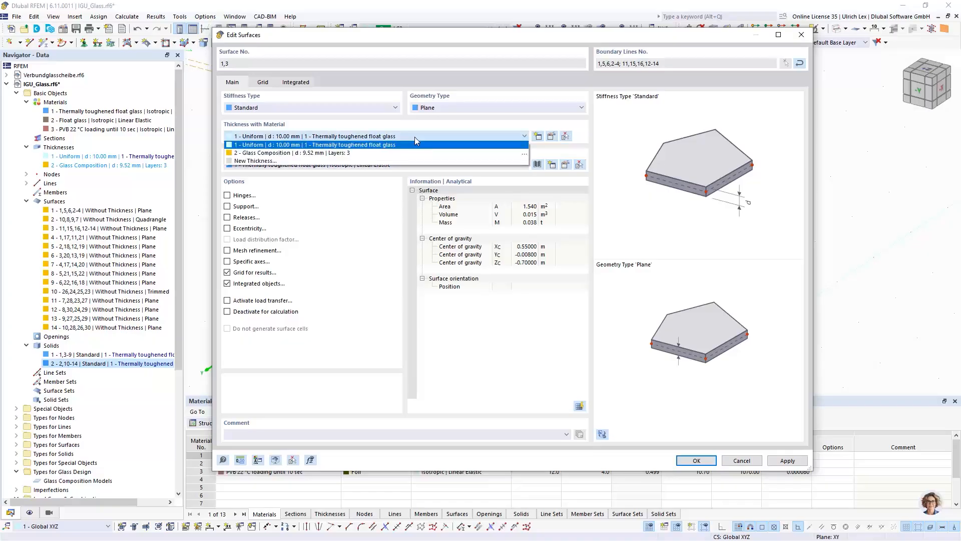
left_click(279, 153)
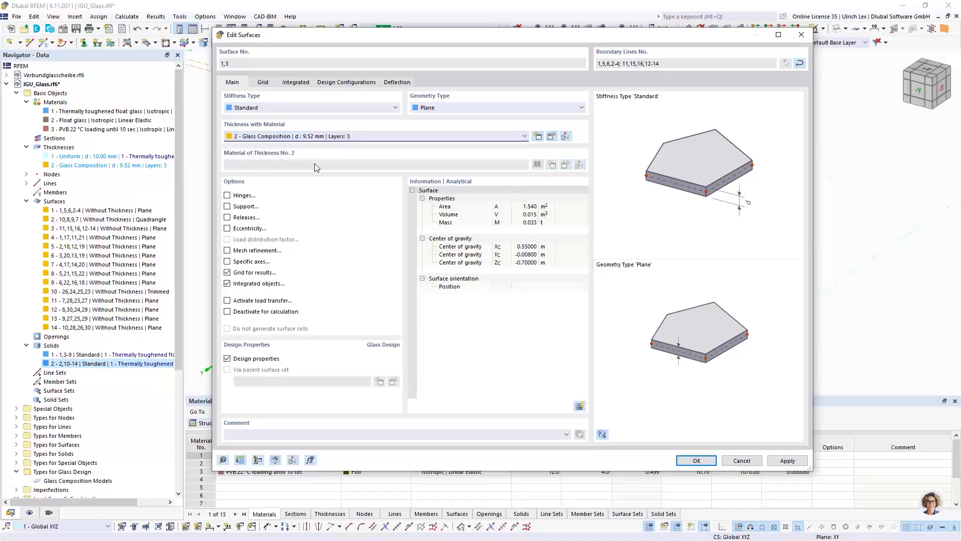
left_click(699, 460)
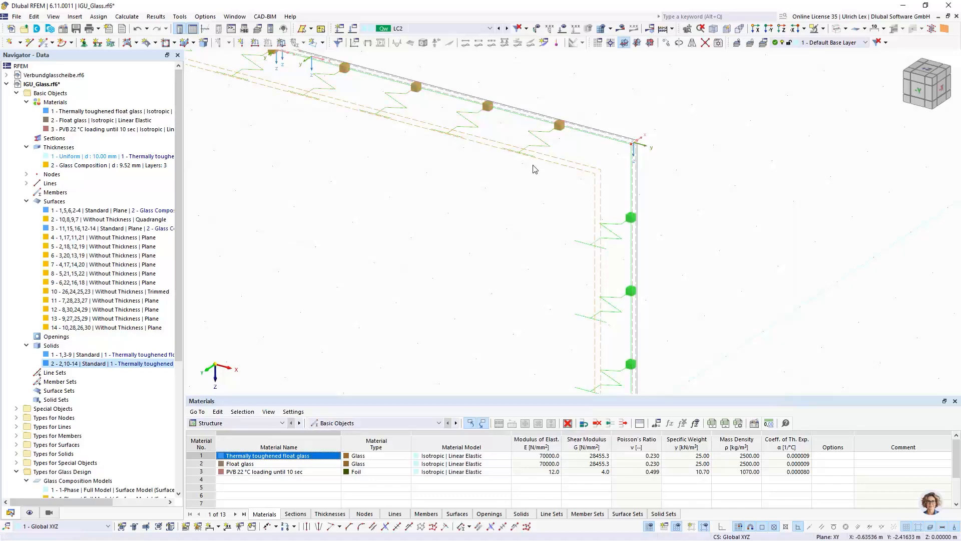
- Set the curved pane's surfaces 2 and 10 to stiffness type Standard and geometry type Quadrangle
scroll(439, 162, "down", 5)
scroll(523, 228, "up", 5)
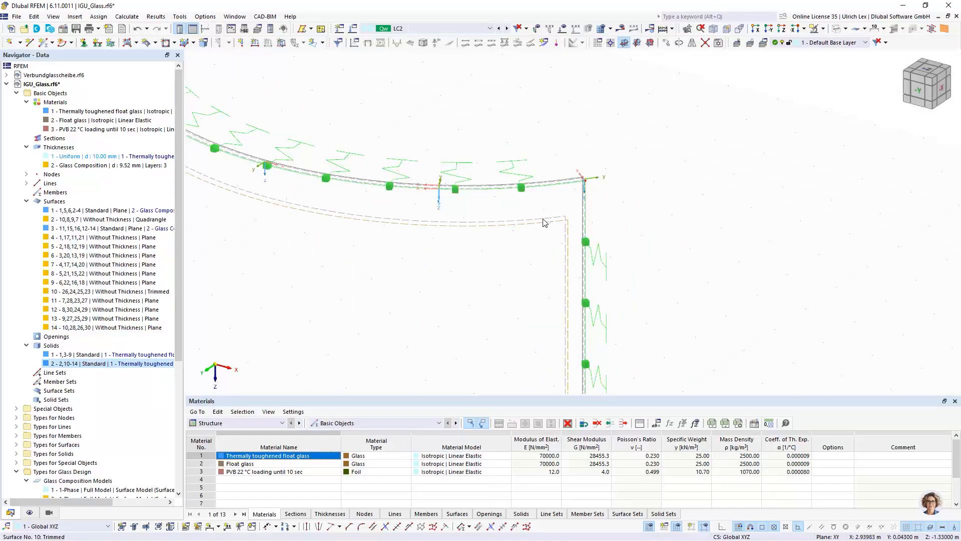
double_click(544, 223)
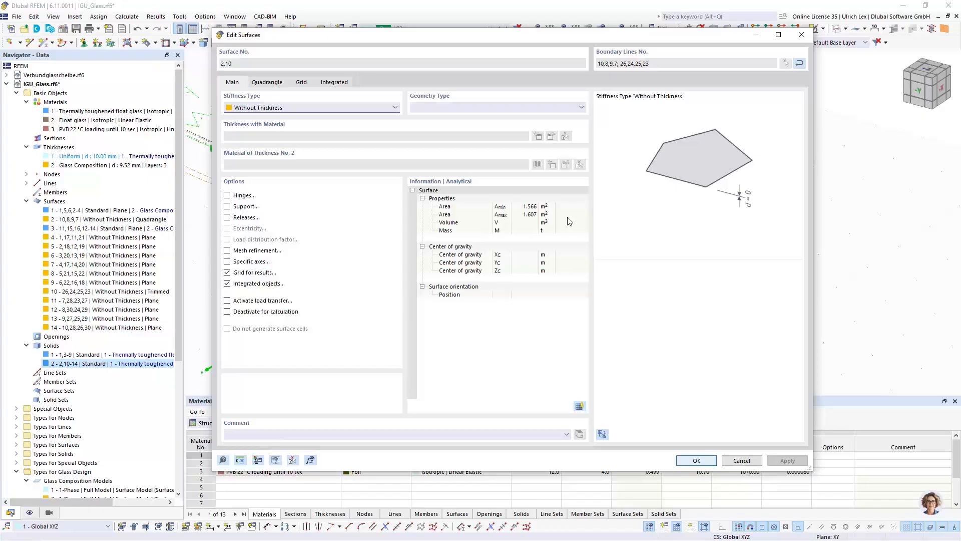
left_click(310, 108)
left_click(309, 116)
left_click(432, 107)
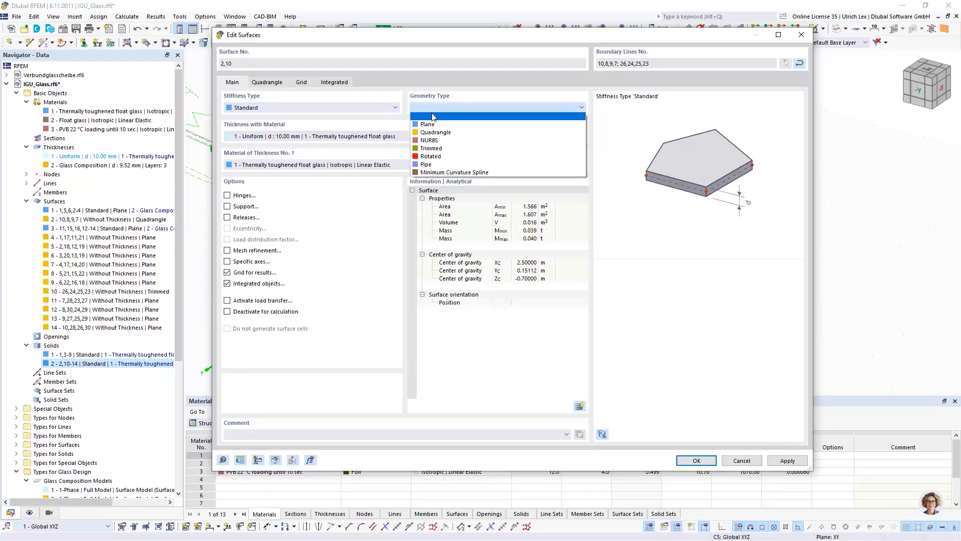
left_click(444, 132)
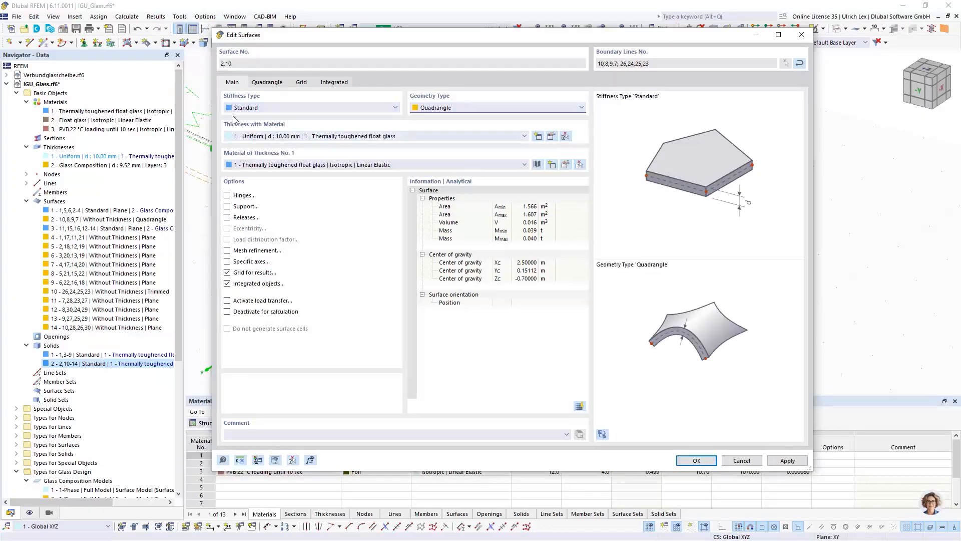
- Assign the 9.52 mm, three-layer Glass Composition thickness to surfaces 2 and 10
left_click(391, 136)
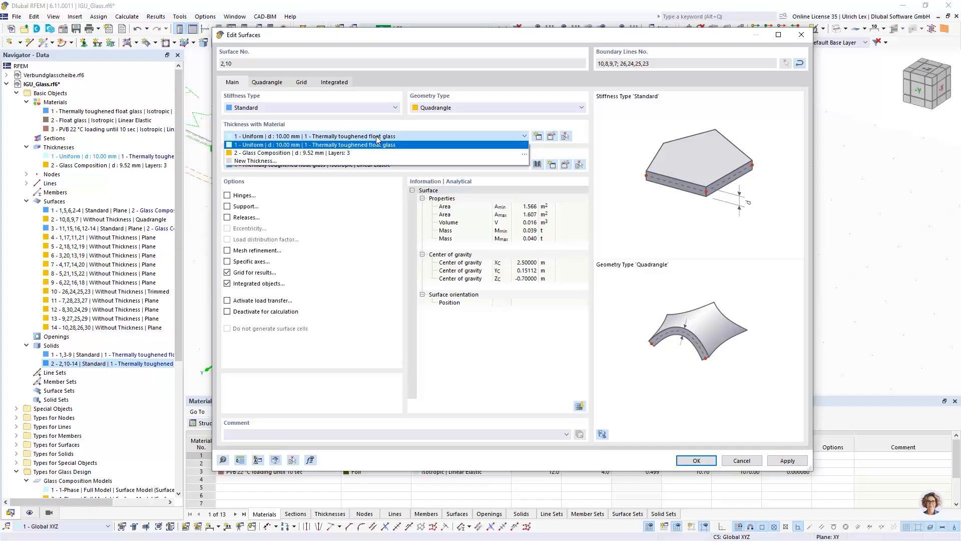
left_click(266, 152)
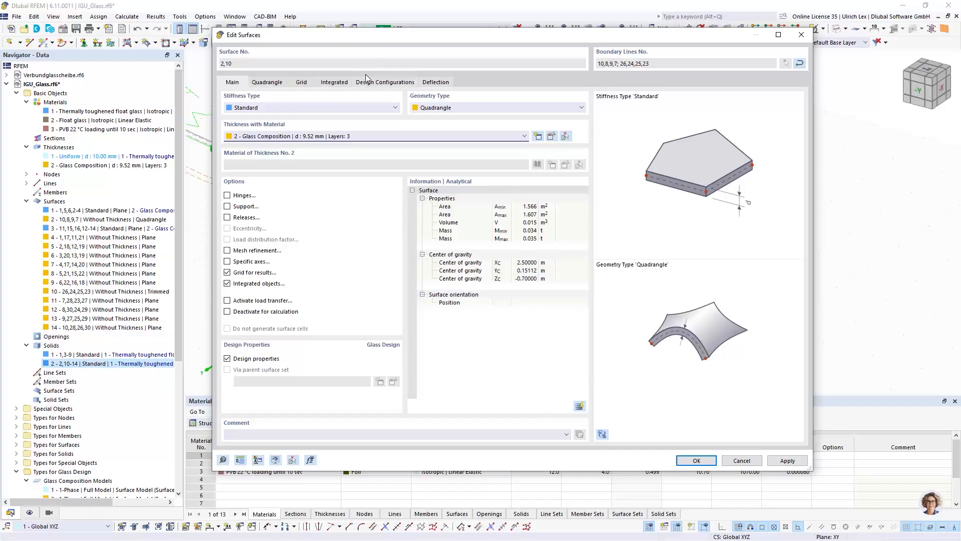
left_click(446, 83)
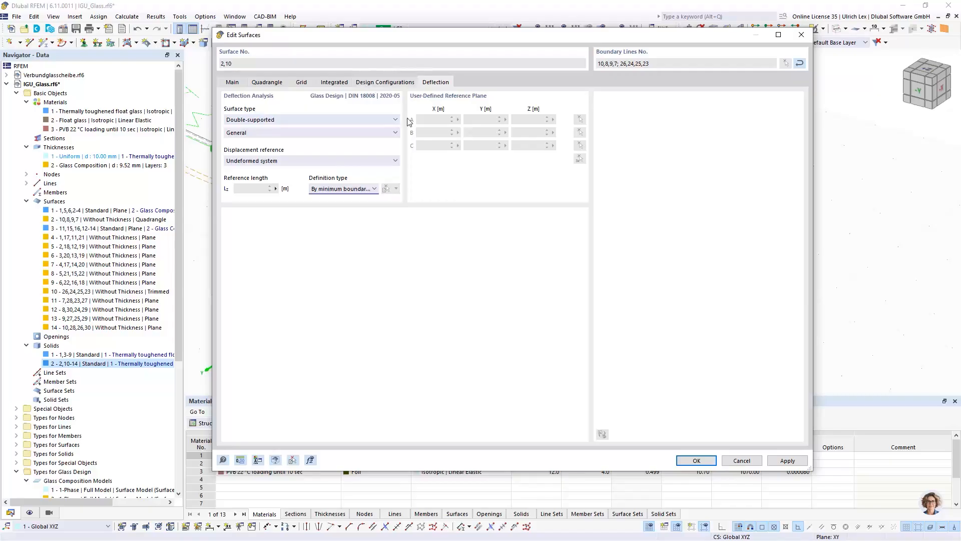
left_click(238, 83)
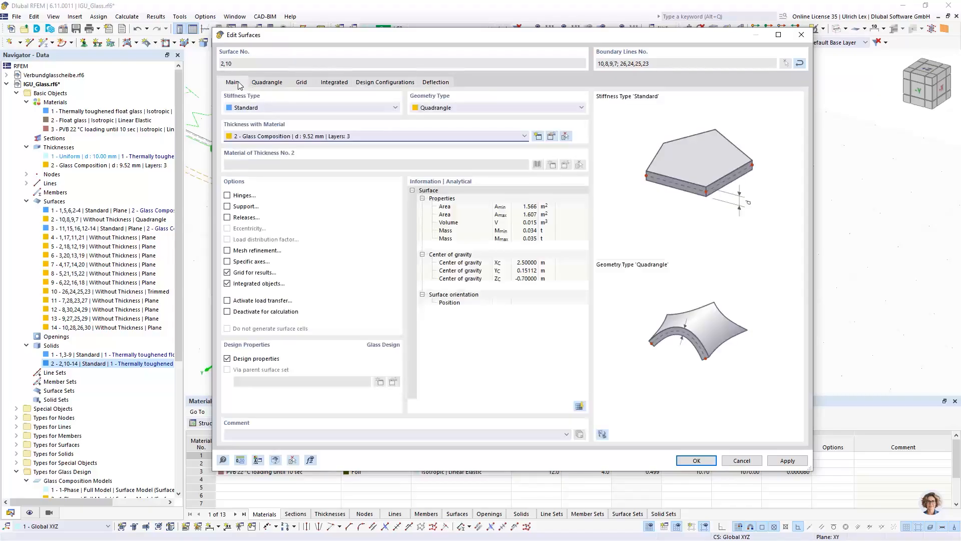
- Define the deflection reference length of surfaces 2 and 10 manually, taking it from the pane's curved upper edge line, and confirm the surface settings
left_click(435, 83)
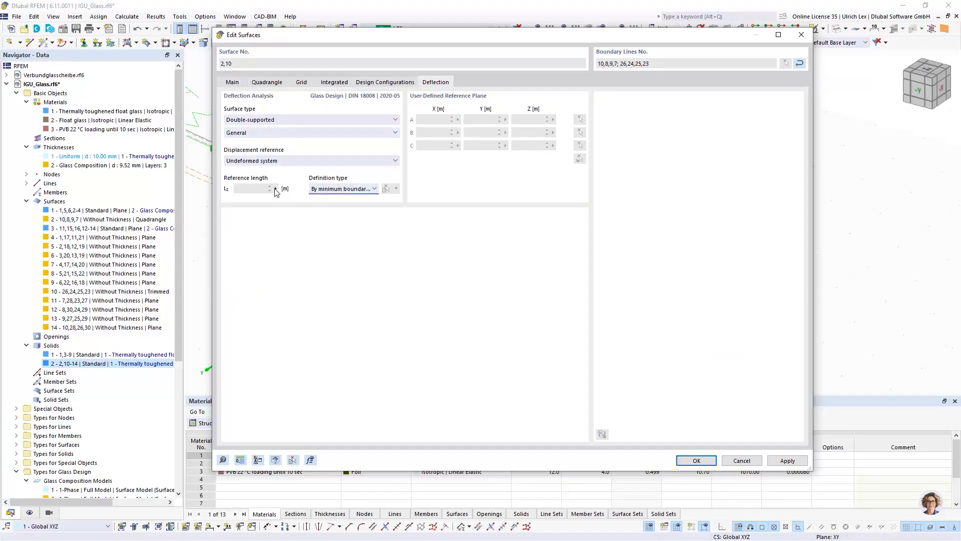
left_click(341, 189)
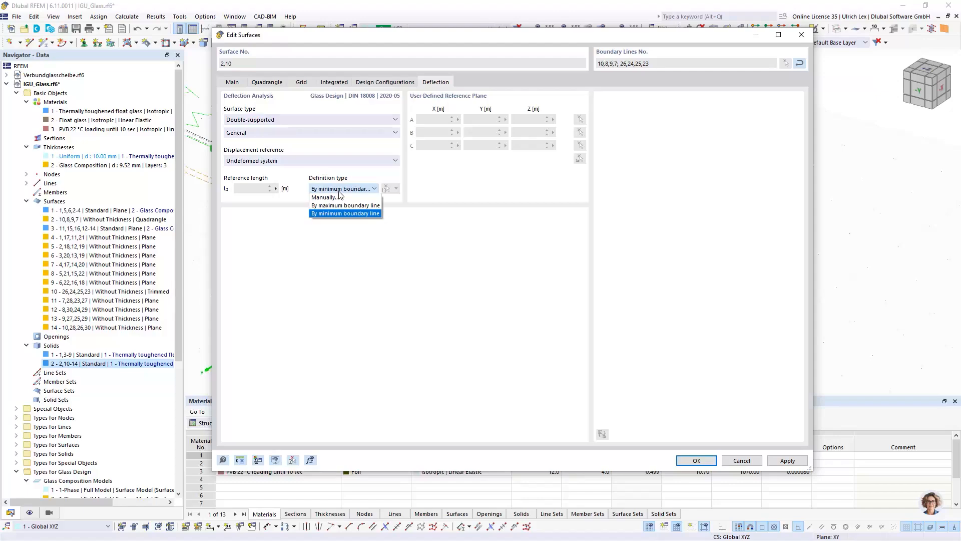
left_click(376, 189)
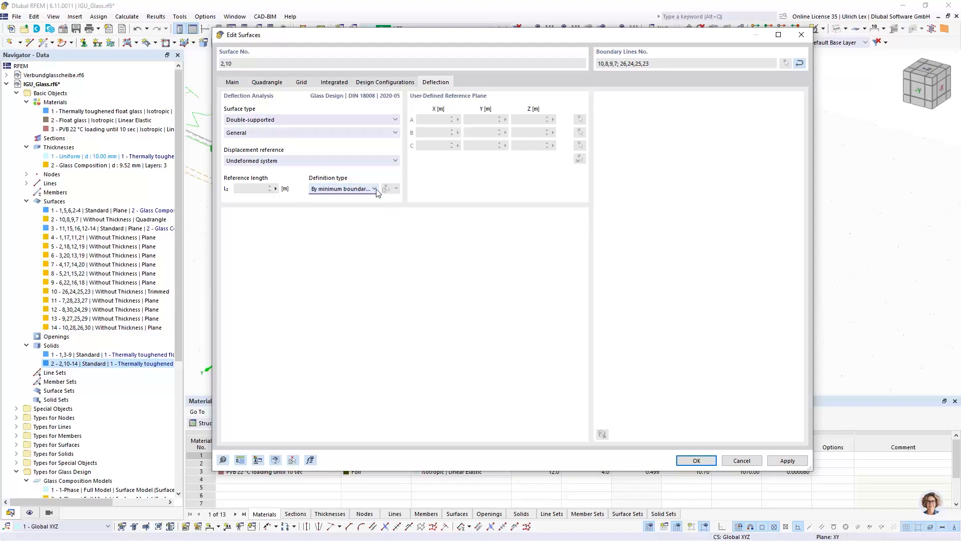
left_click(366, 192)
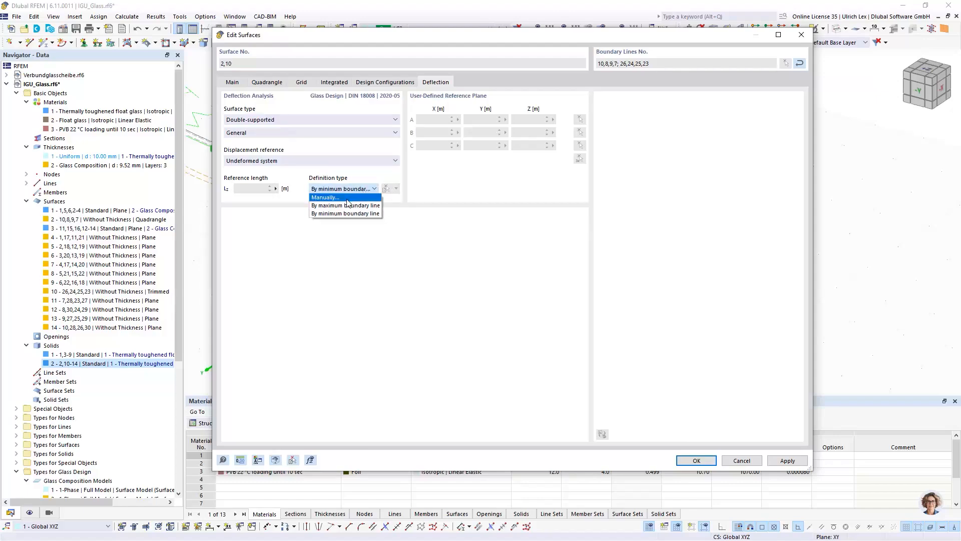
left_click(373, 198)
left_click(396, 189)
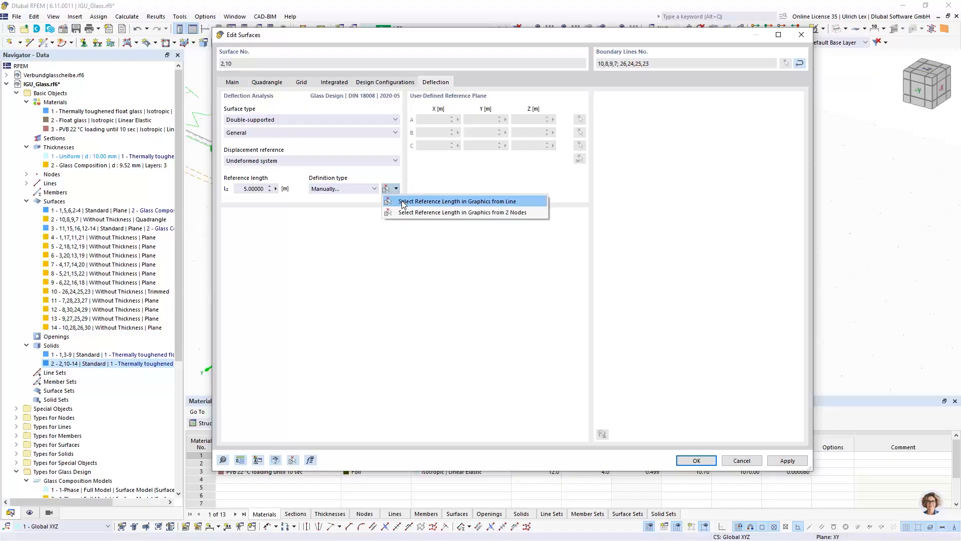
left_click(409, 197)
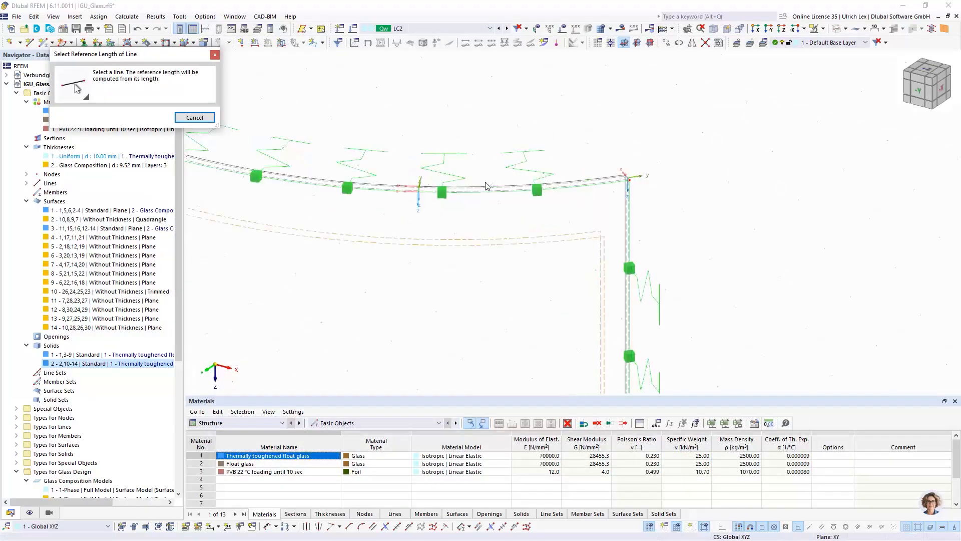
left_click(495, 203)
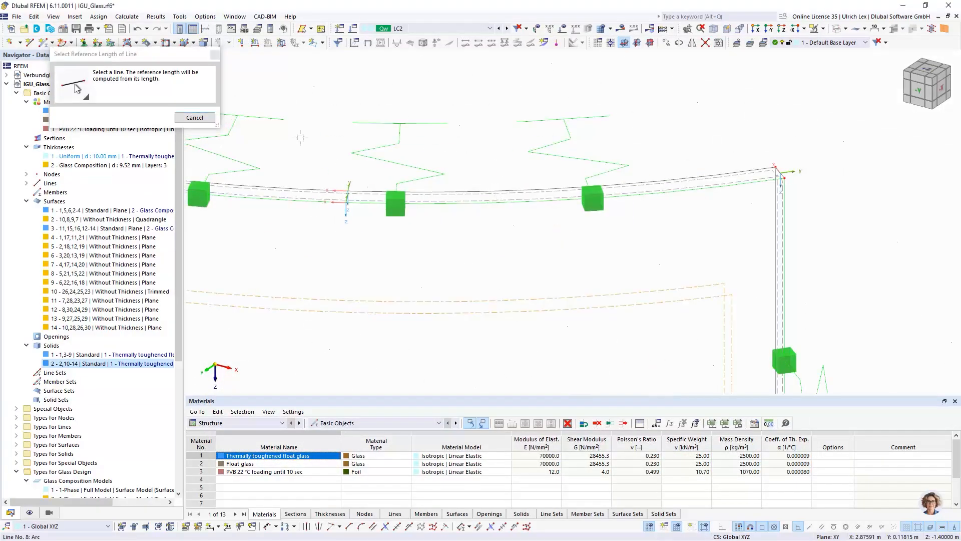
left_click(697, 460)
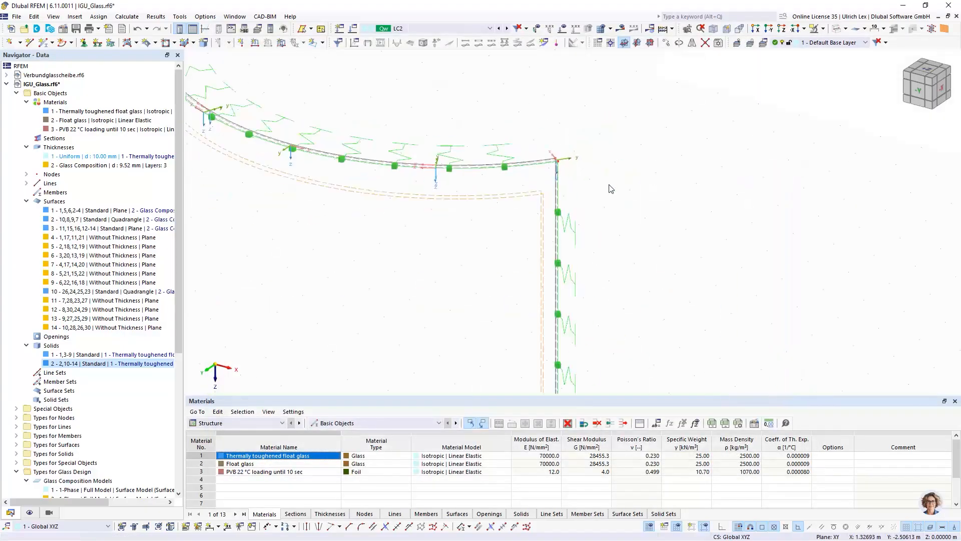
- Define the deflection reference length of surfaces 1 and 3 manually, taking it from the flat pane's upper edge line, and confirm the settings
scroll(288, 106, "up", 5)
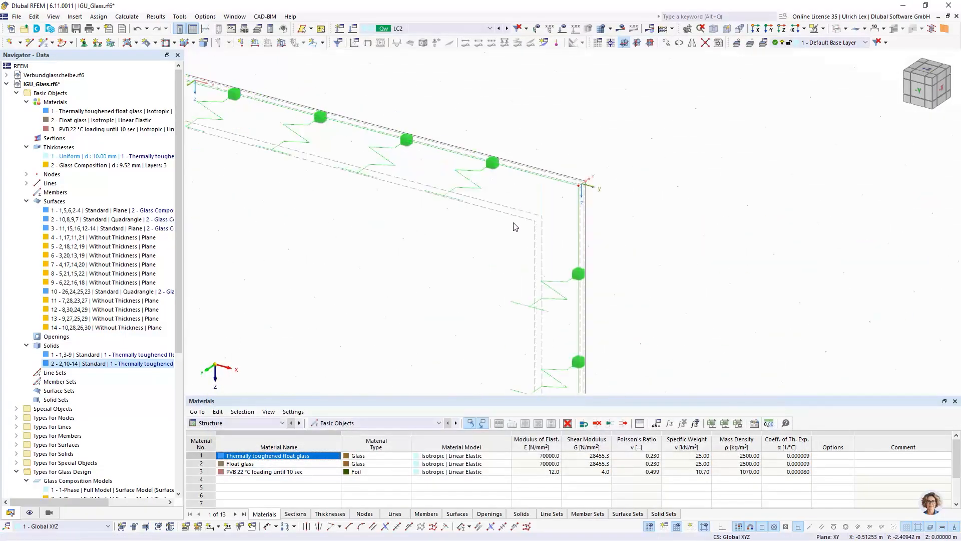
left_click_drag(507, 239, 493, 202)
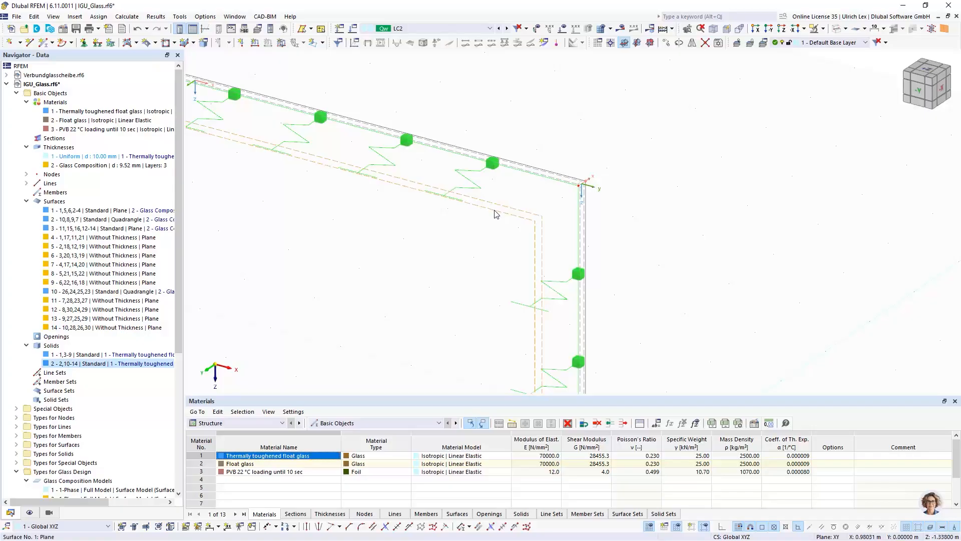
double_click(495, 213)
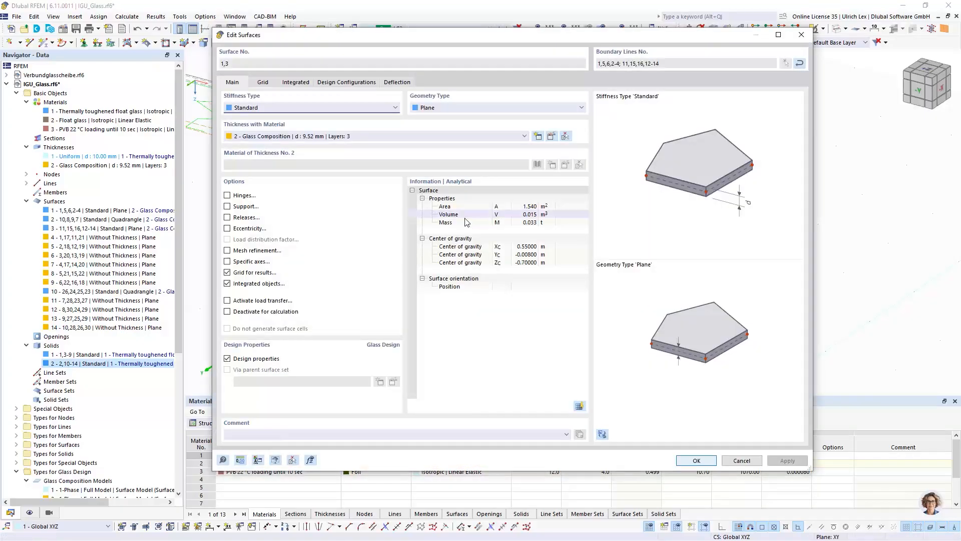
left_click(396, 84)
left_click(374, 189)
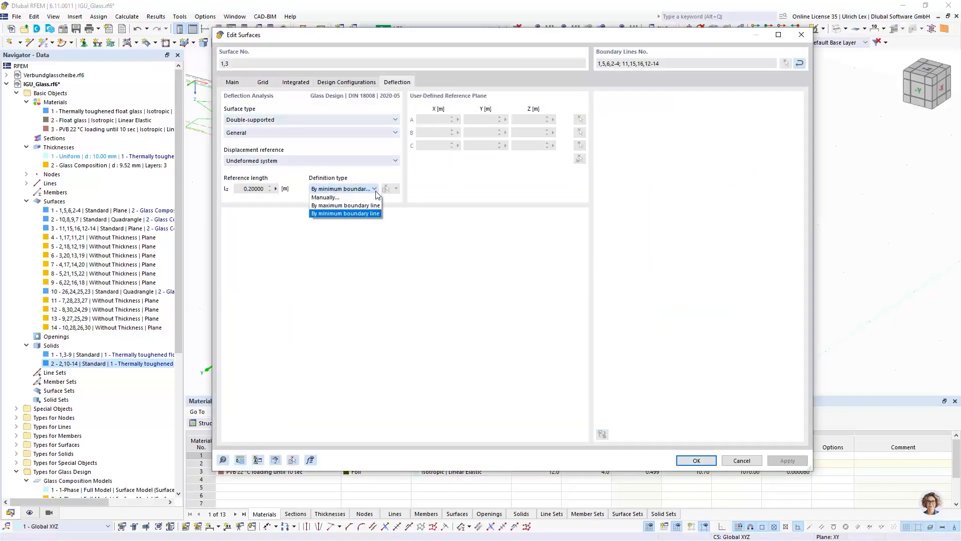
left_click(364, 198)
left_click(395, 189)
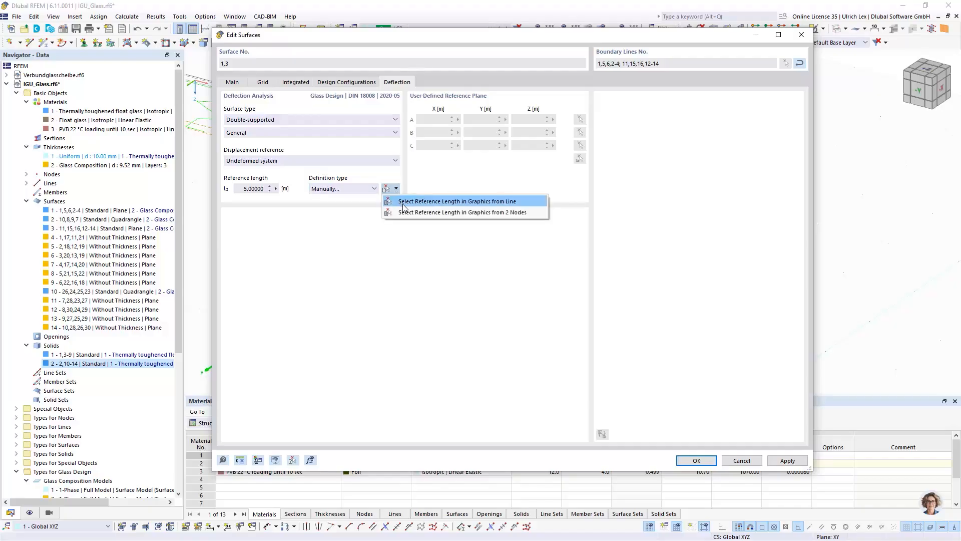
left_click(406, 202)
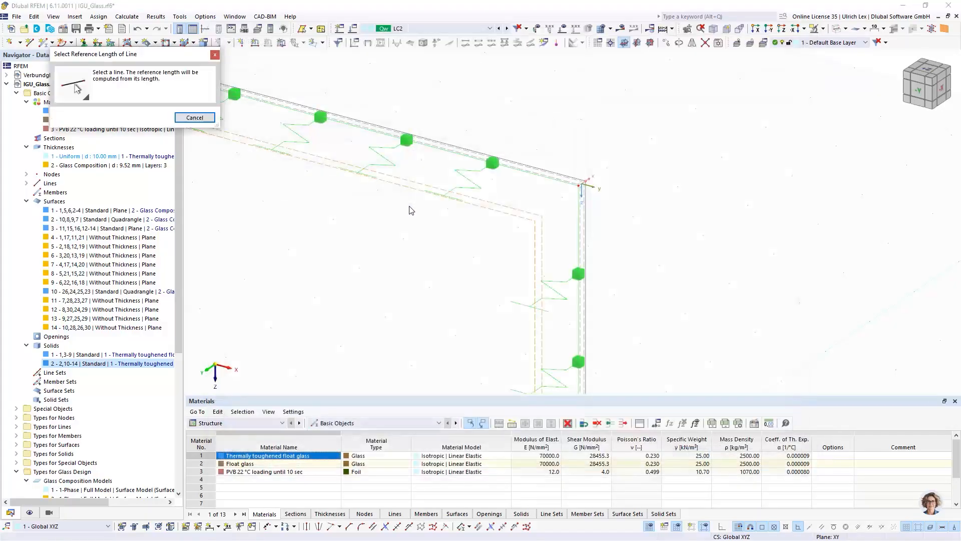
left_click(539, 175)
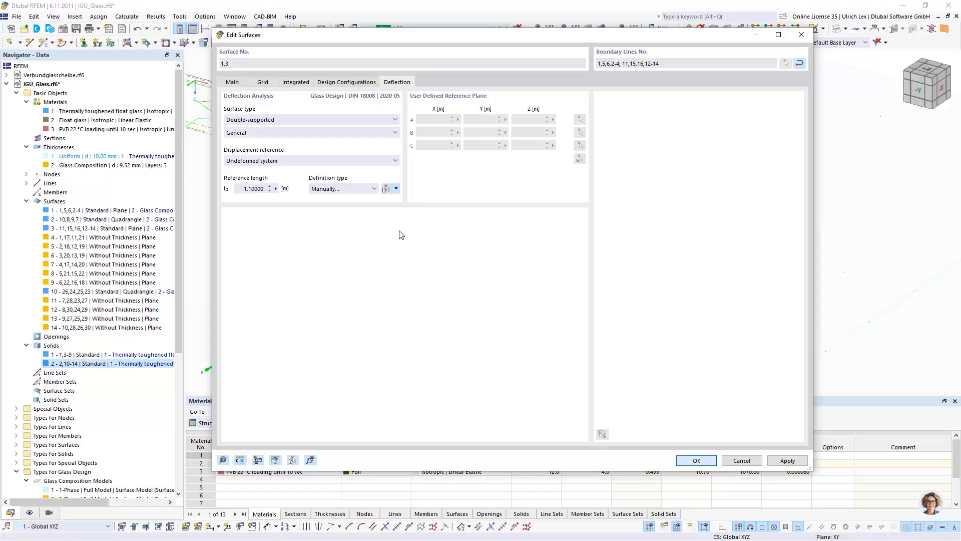
key("Return")
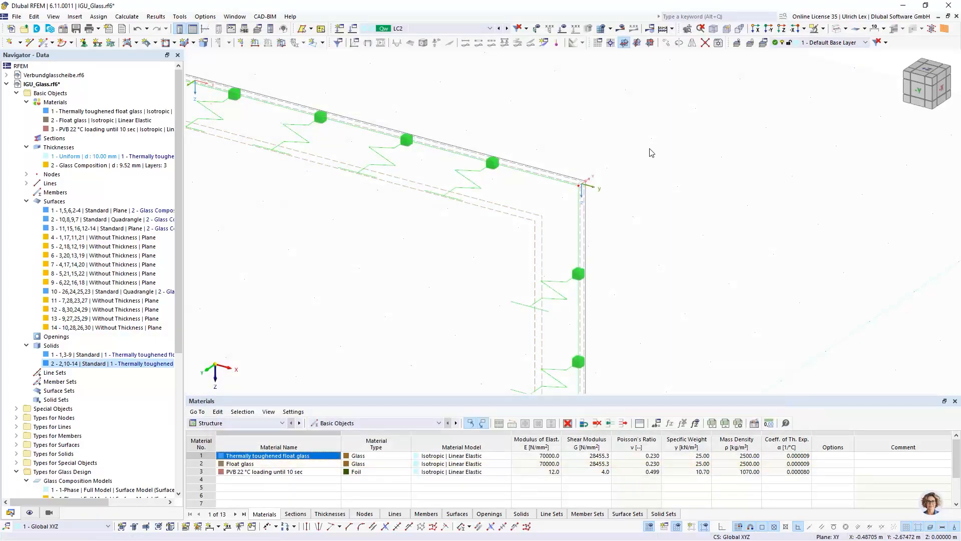
- Examine the curved glazing unit's upper corner, its narrow edge surfaces and the supports along its curved and vertical edges
scroll(478, 159, "down", 10)
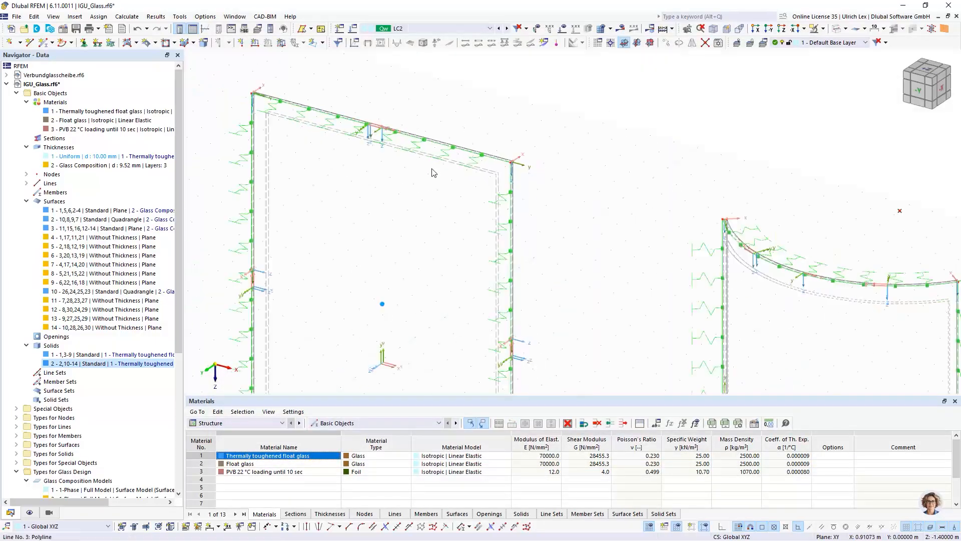
scroll(659, 289, "up", 2)
middle_click_drag(521, 306, 568, 303, "ctrl")
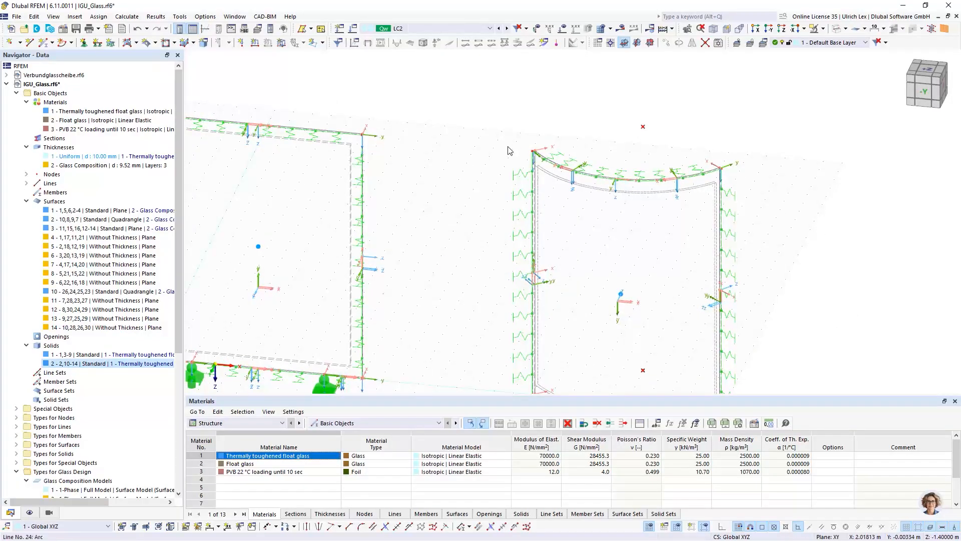
scroll(575, 160, "up", 6)
scroll(577, 162, "up", 3)
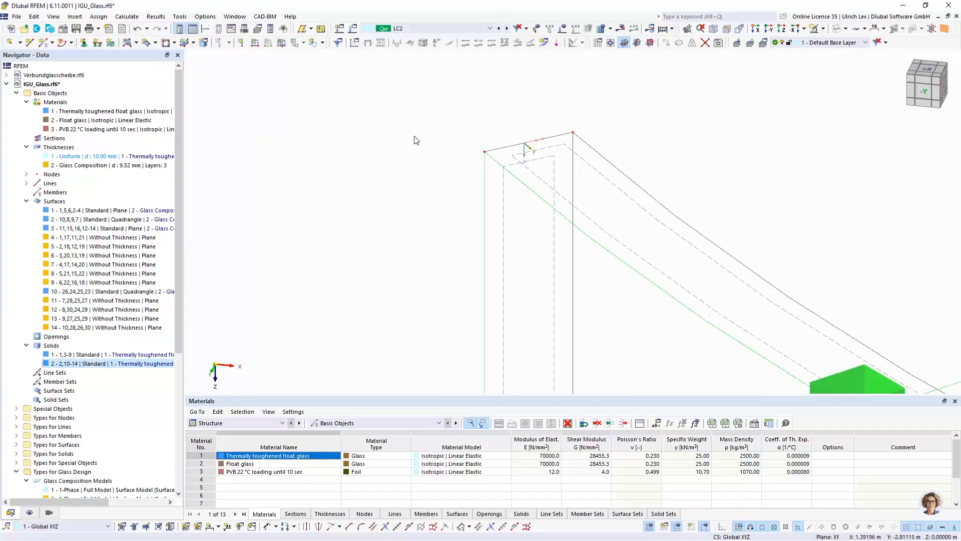
scroll(501, 168, "down", 3)
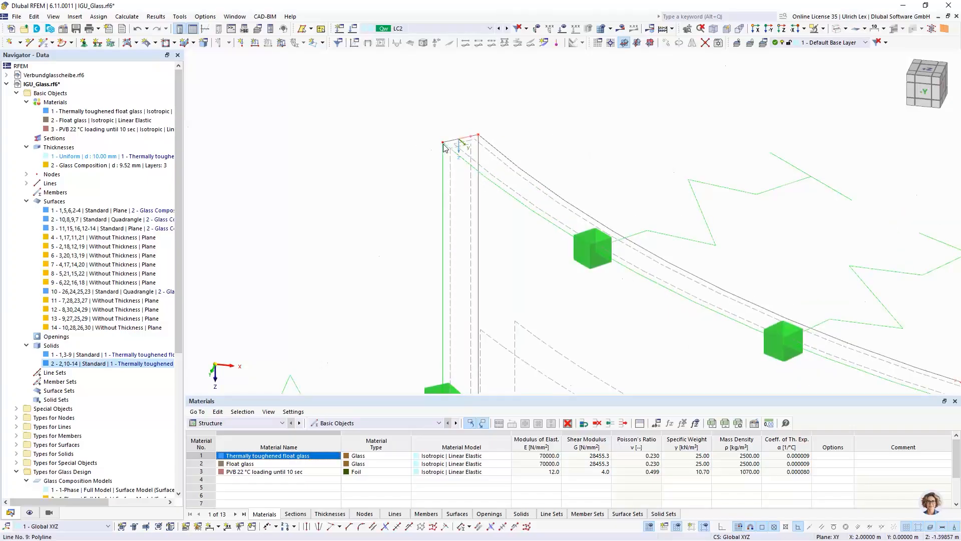
scroll(396, 118, "down", 3)
scroll(452, 261, "down", 5)
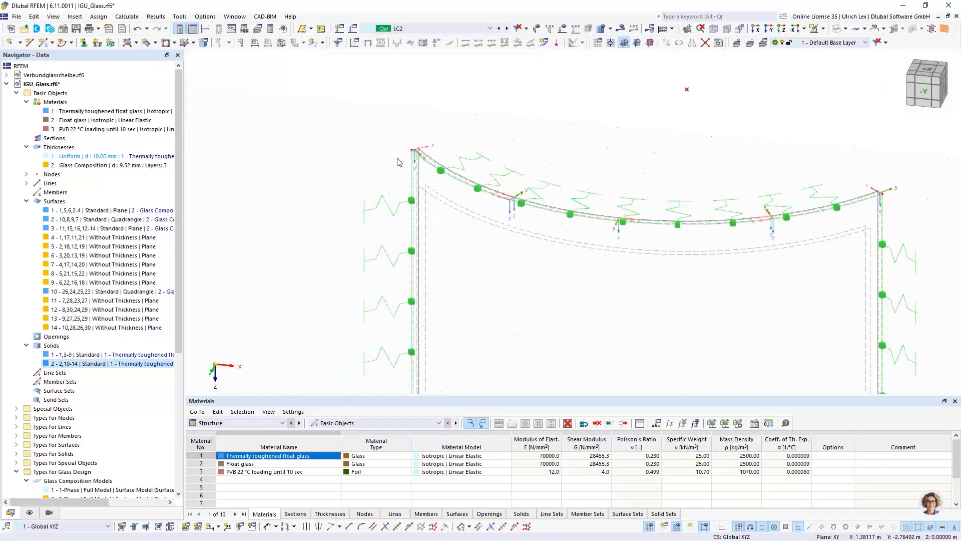
scroll(407, 160, "up", 5)
scroll(371, 157, "up", 2)
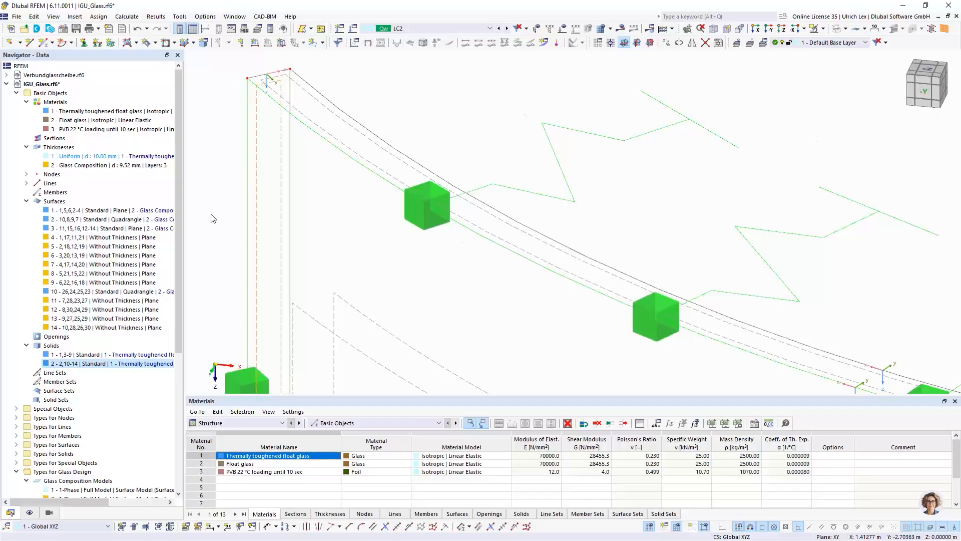
scroll(261, 150, "down", 2)
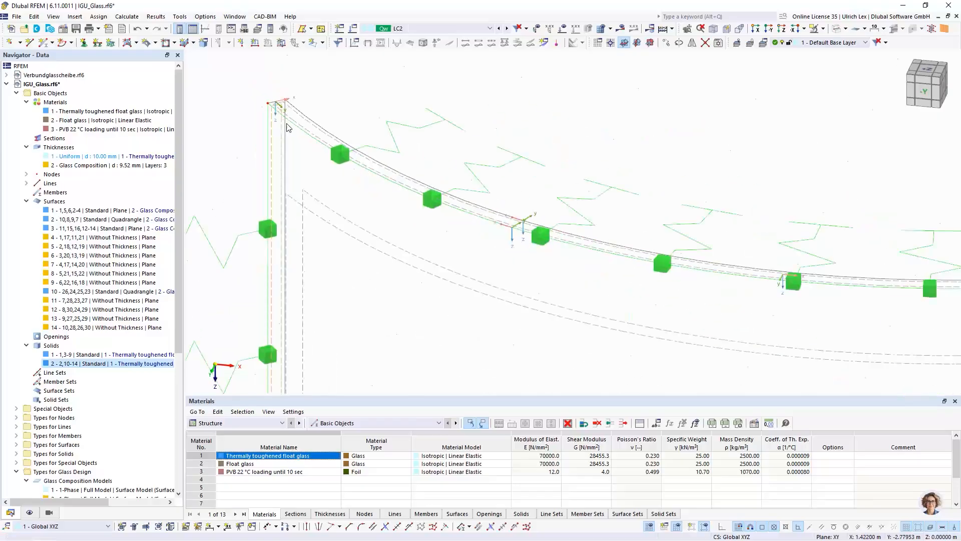
scroll(275, 125, "down", 2)
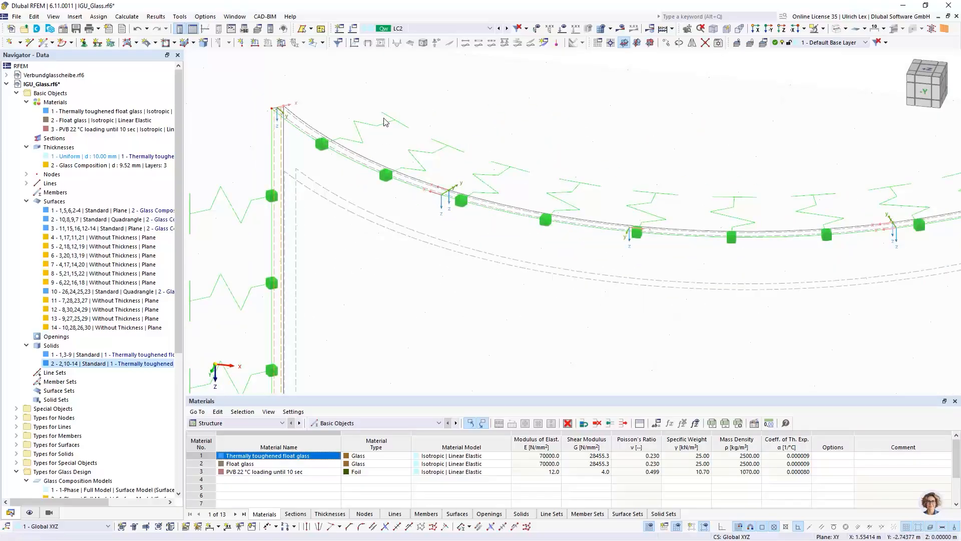
scroll(318, 150, "down", 3)
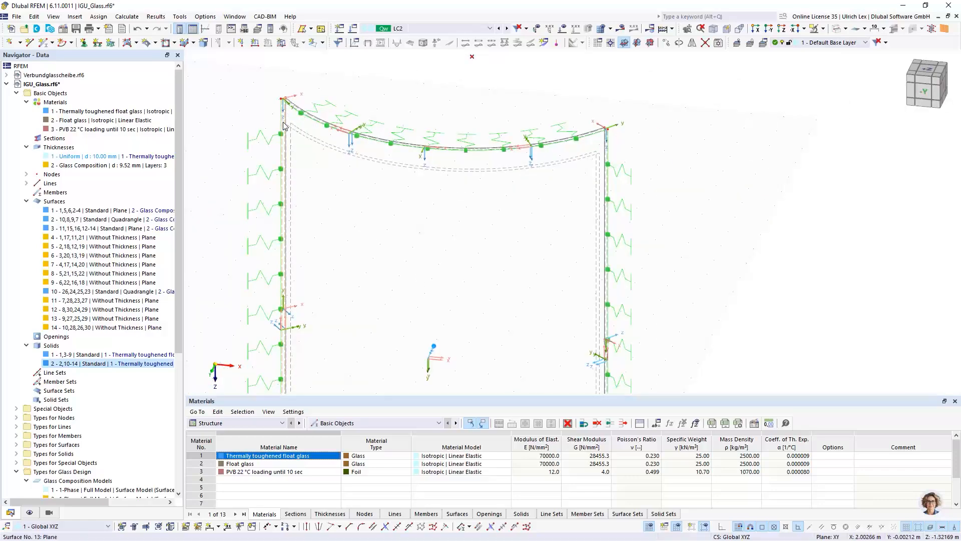
scroll(263, 117, "up", 3)
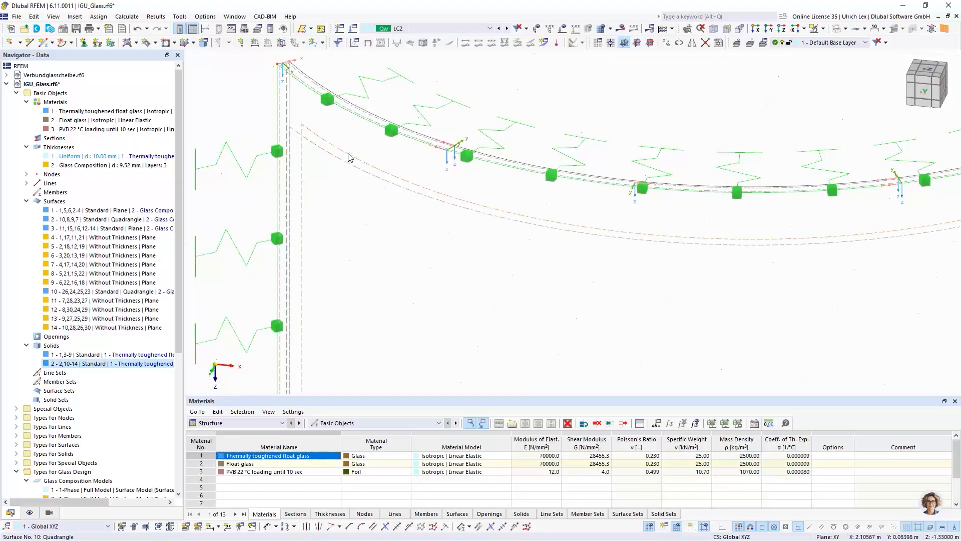
scroll(336, 161, "down", 4)
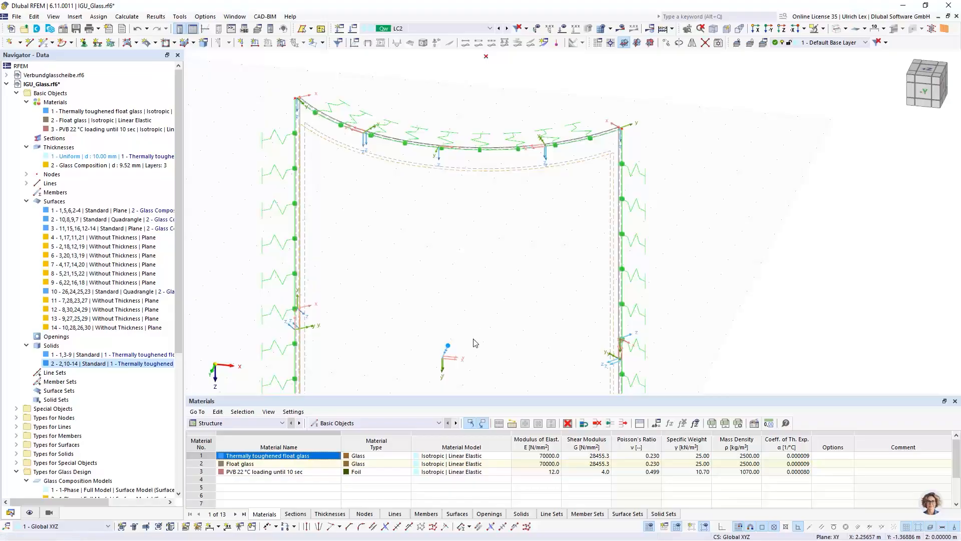
scroll(475, 335, "up", 2)
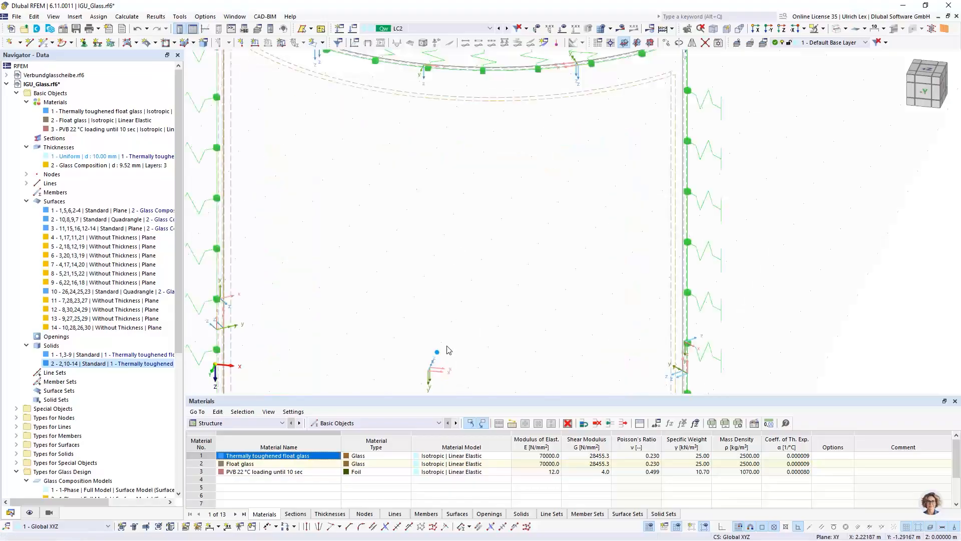
scroll(439, 360, "down", 3)
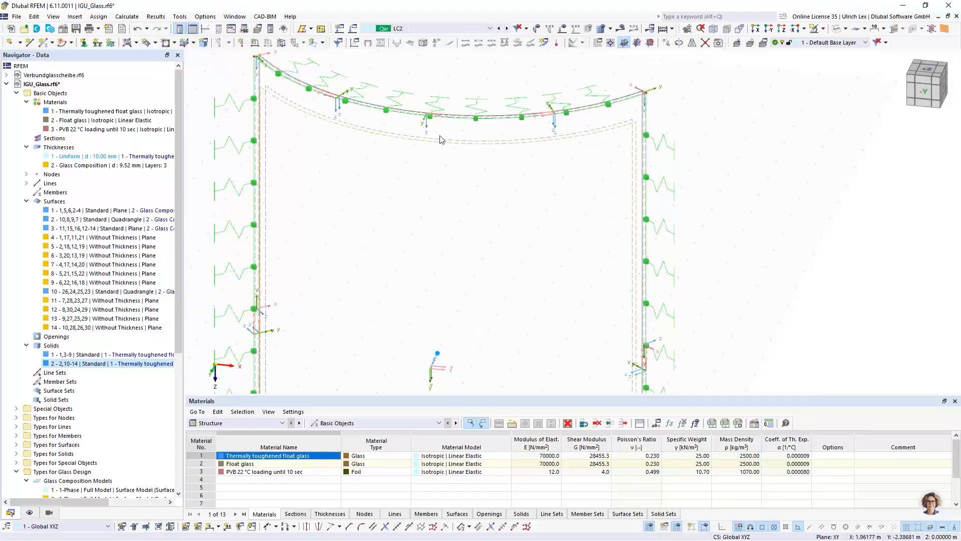
scroll(442, 137, "up", 4)
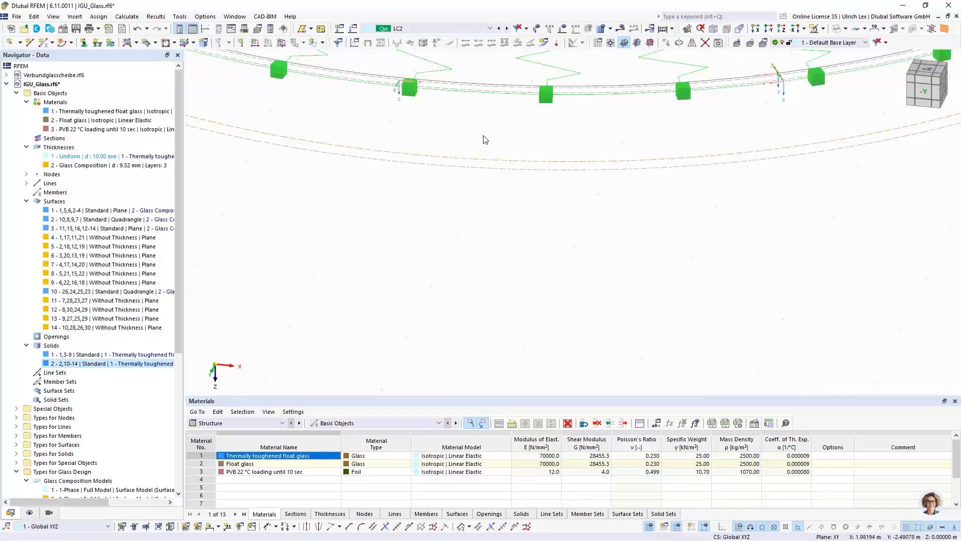
scroll(476, 131, "down", 3)
scroll(331, 137, "up", 5)
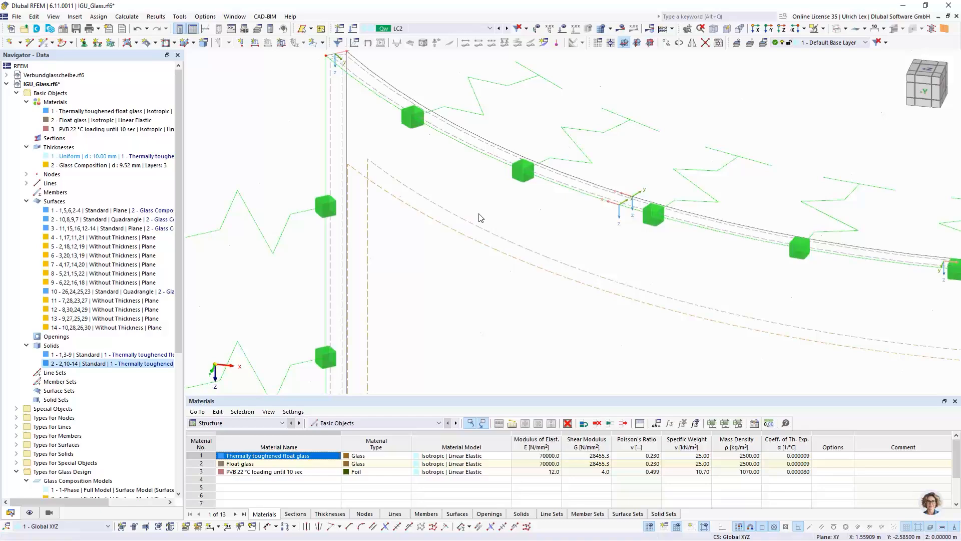
- Set the stiffness type of surfaces 12 and 13 to Standard and open their assigned uniform 10 mm thickness for editing
scroll(481, 214, "down", 3)
scroll(379, 141, "up", 4)
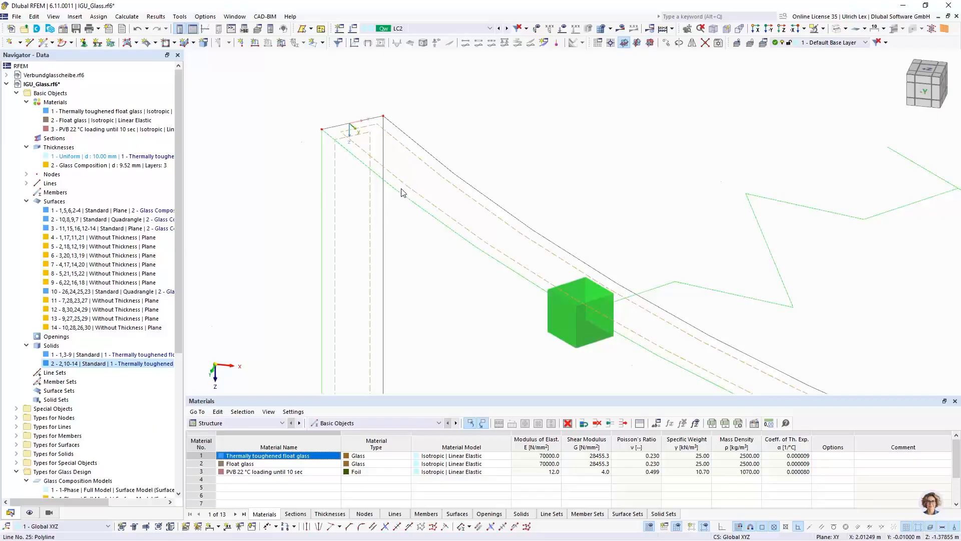
double_click(420, 200)
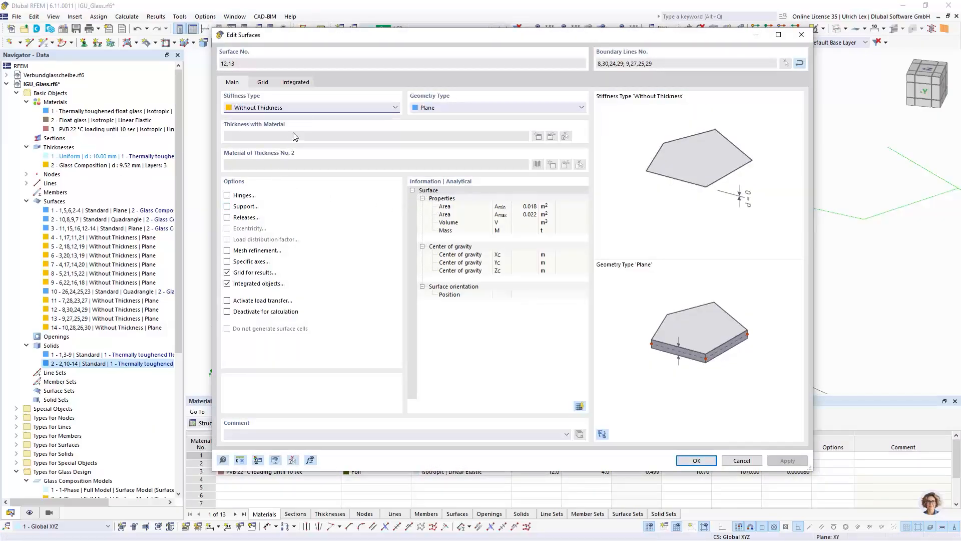
left_click(310, 107)
left_click(255, 114)
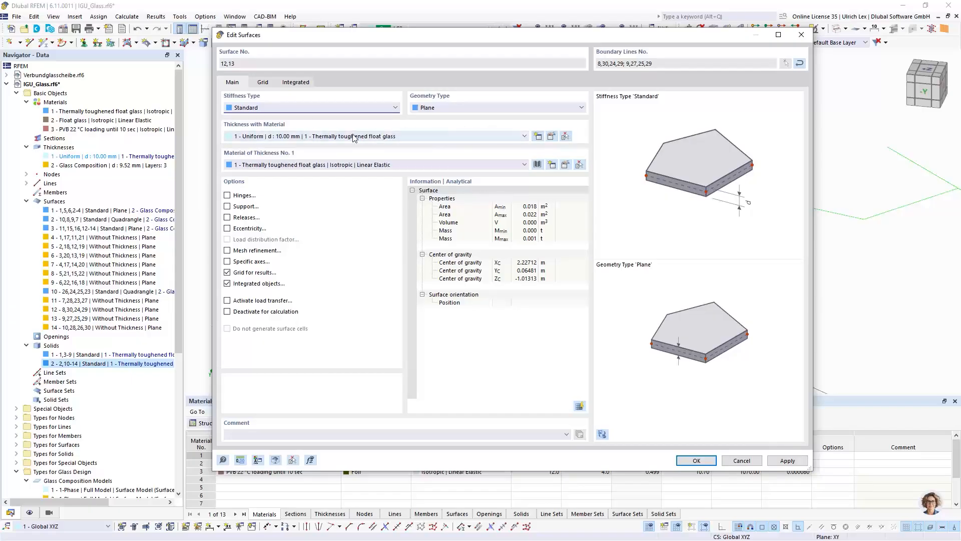
left_click(552, 138)
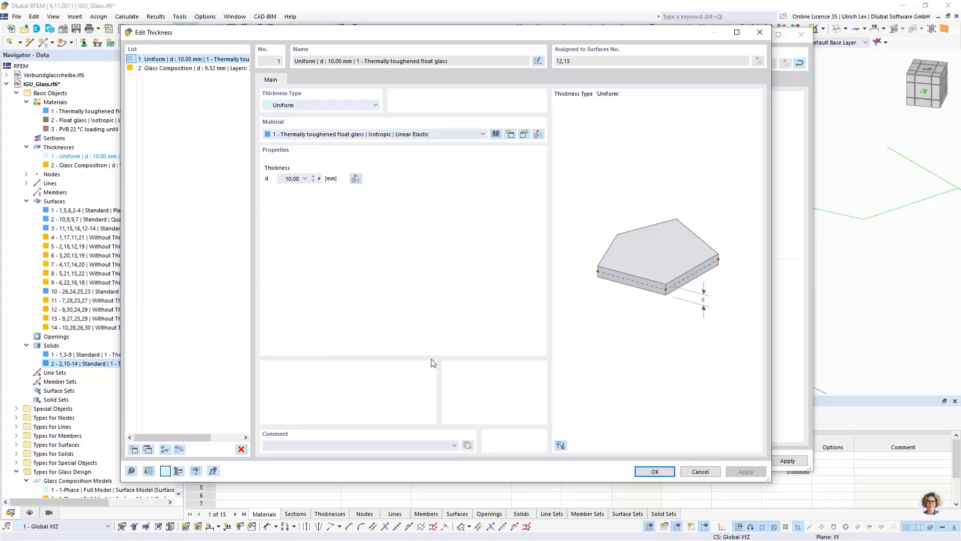
left_click(523, 134)
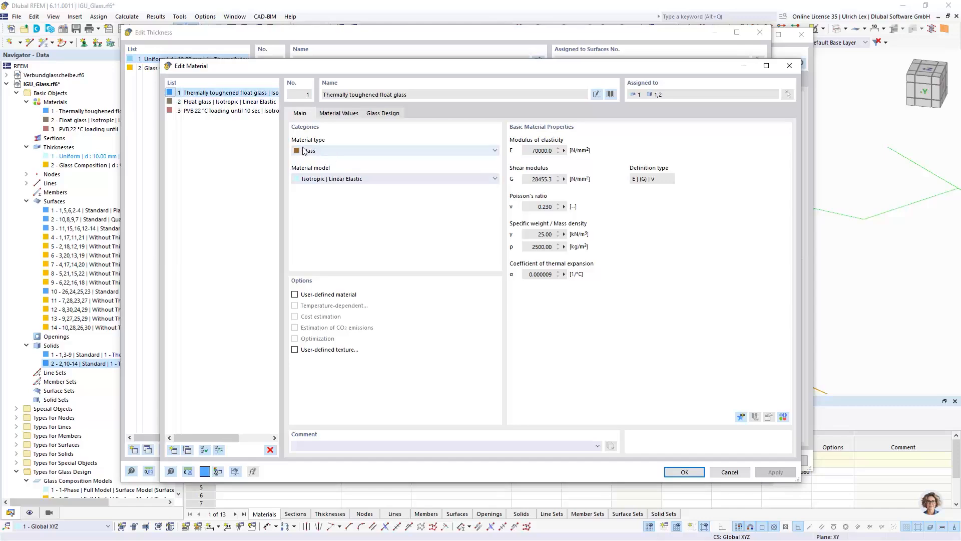
left_click(610, 95)
left_click_drag(563, 65, 557, 63)
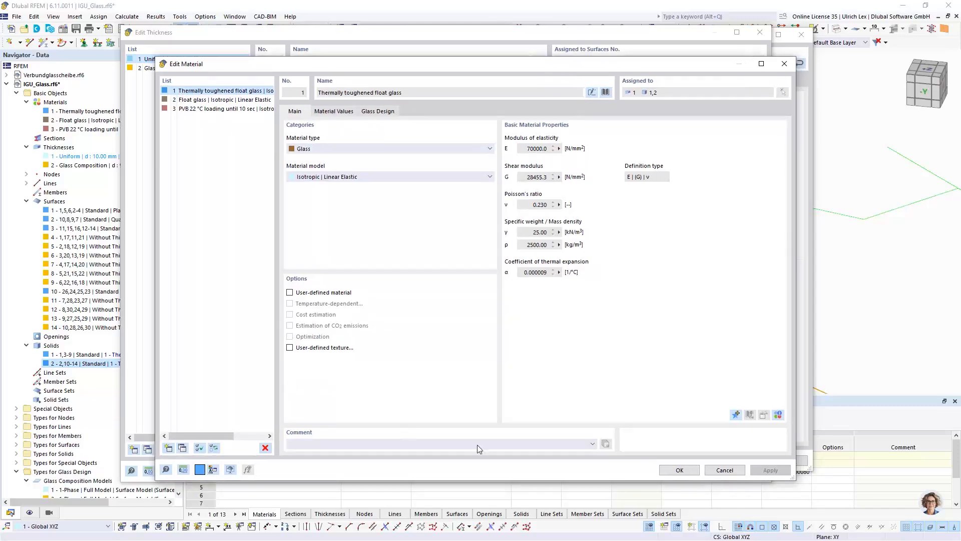
left_click(724, 471)
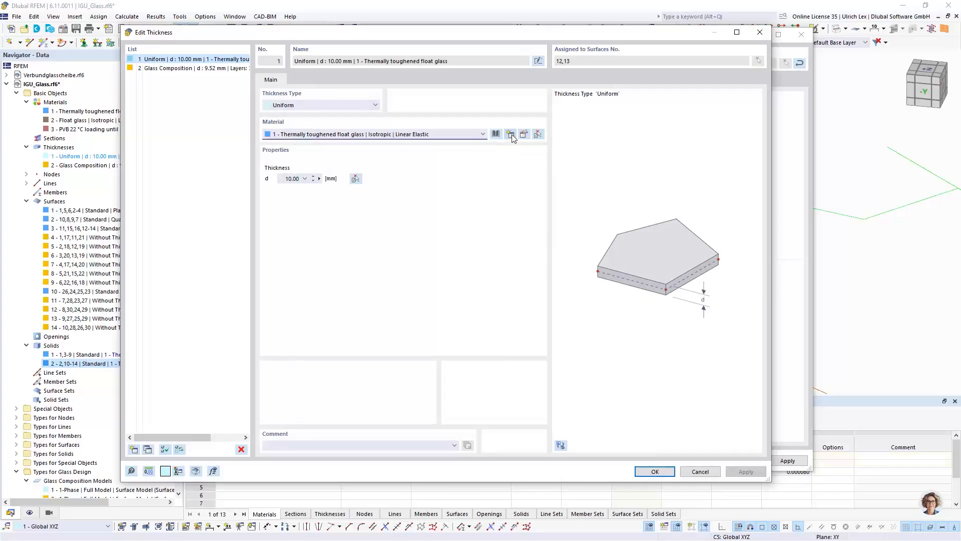
- Create a new material named Spacer with a modulus of elasticity of 300 N/mm² and definition type E | (G) | ν
left_click(511, 134)
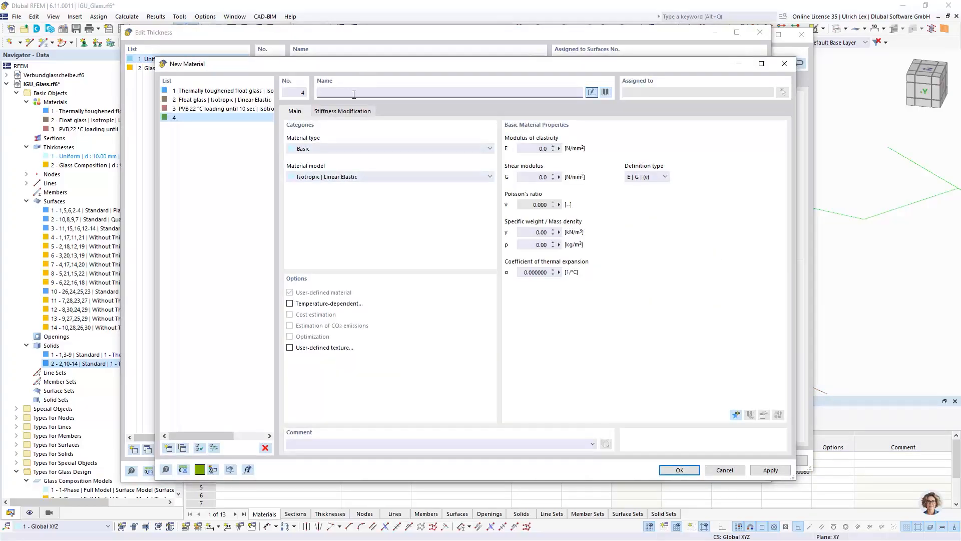
type("Spacer")
left_click(537, 148)
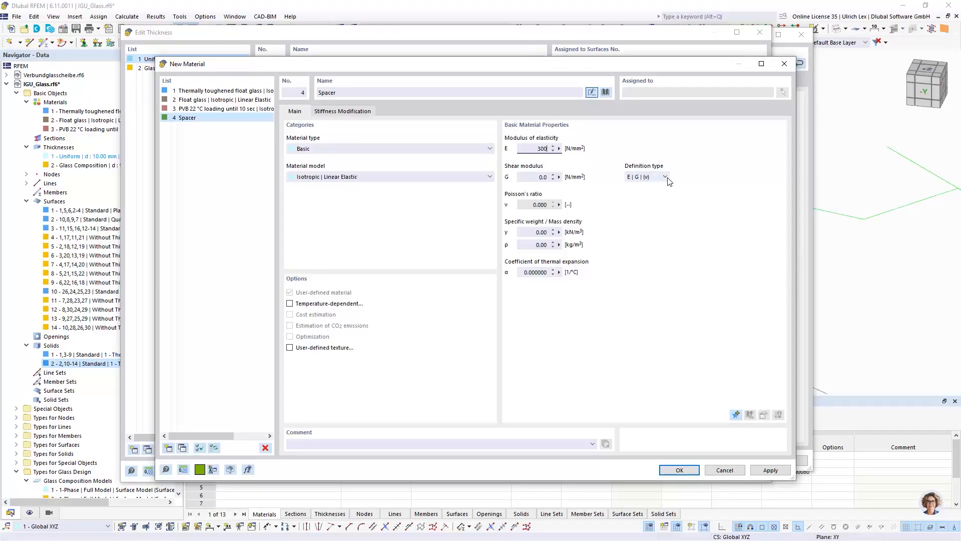
left_click(646, 177)
left_click(643, 183)
left_click(653, 176)
left_click(646, 195)
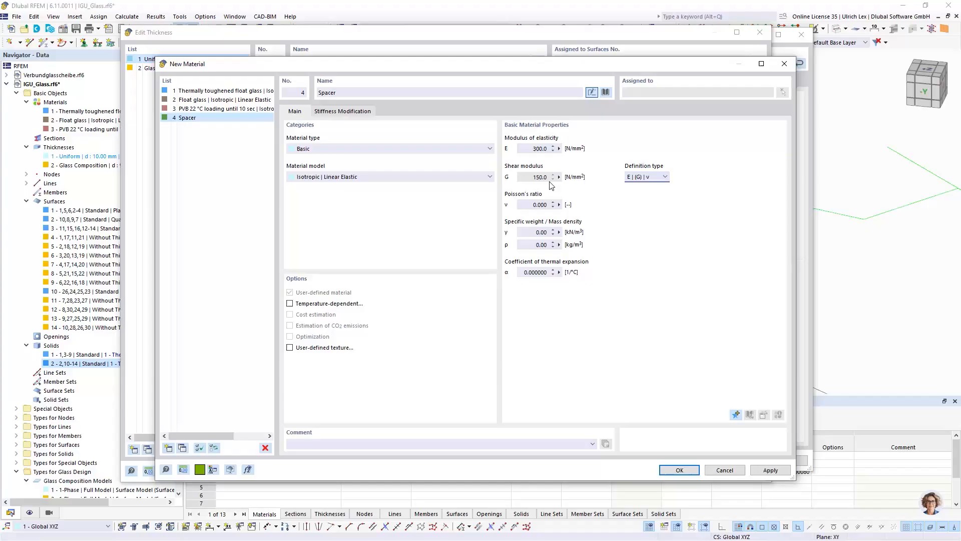
- Set the Spacer material's Poisson's ratio to 0.49 and confirm the material, thickness and surface settings
left_click(533, 203)
type("0,49")
key("Tab")
left_click(679, 469)
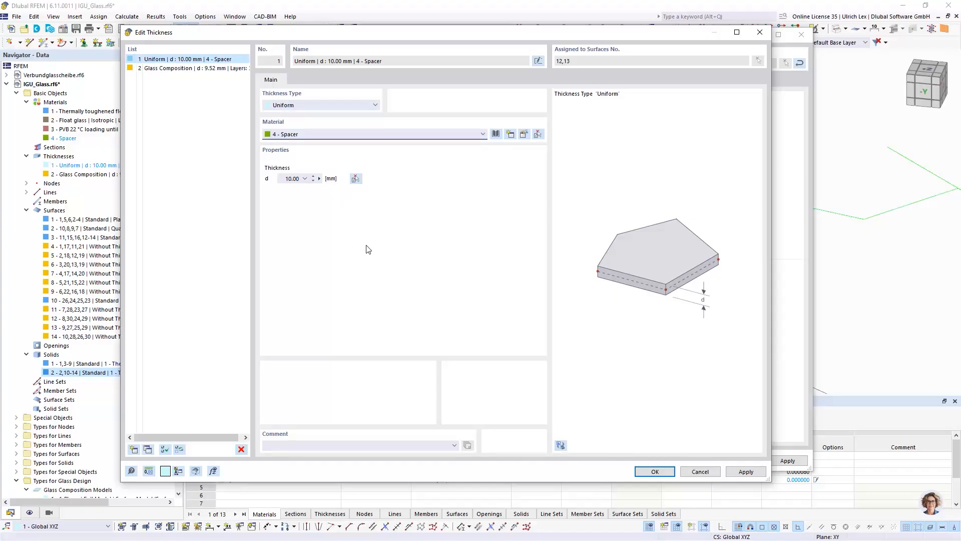
left_click(668, 472)
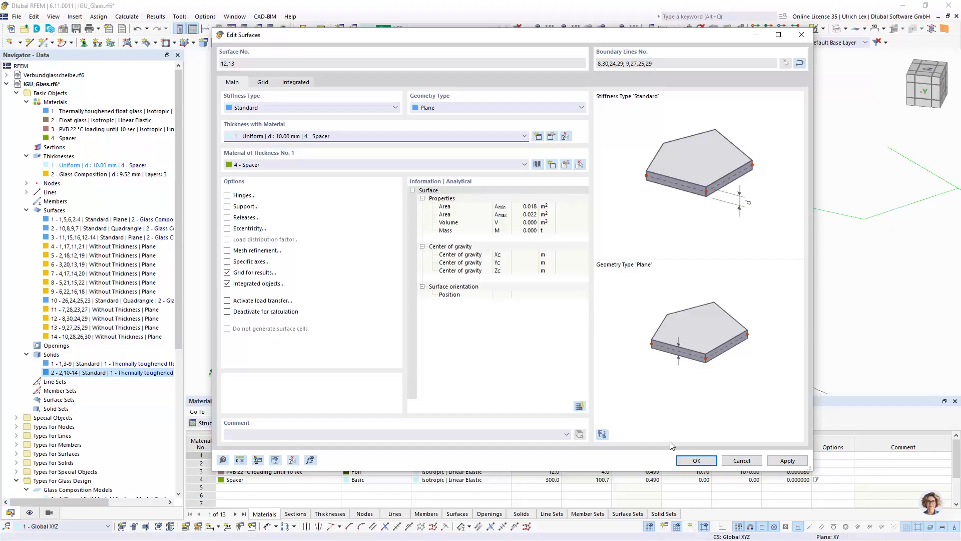
left_click(695, 462)
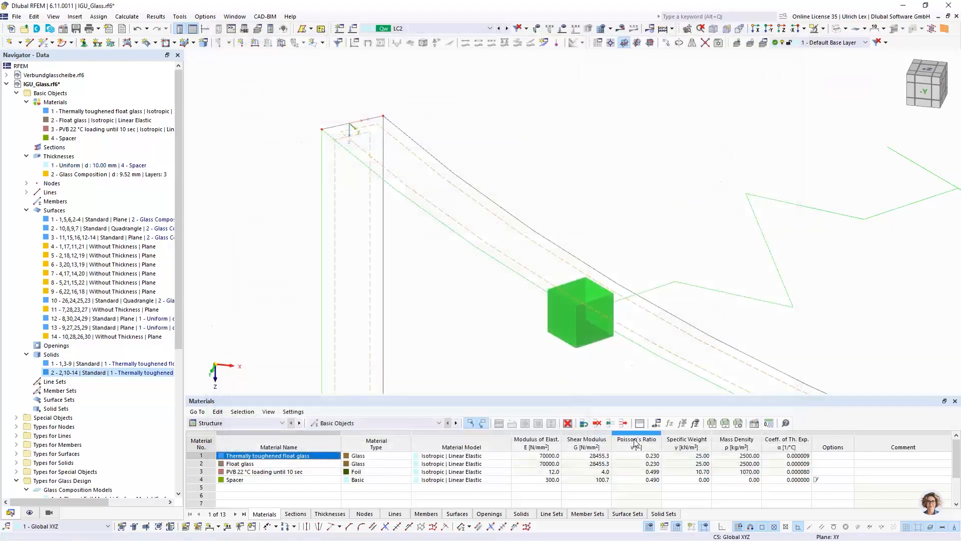
- Change surfaces 11 and 14 of the curved unit to Standard stiffness with the uniform 10 mm Spacer thickness
scroll(346, 104, "down", 10)
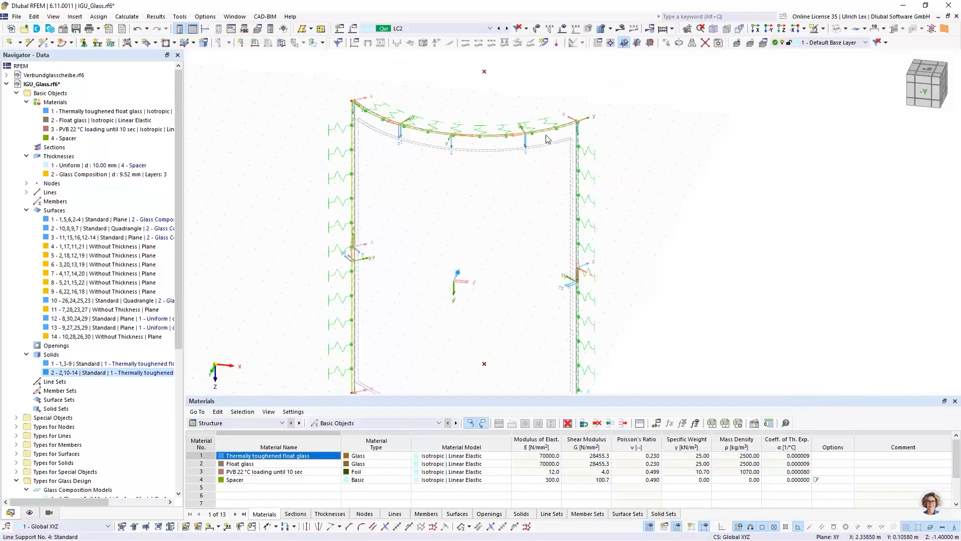
scroll(566, 96, "up", 7)
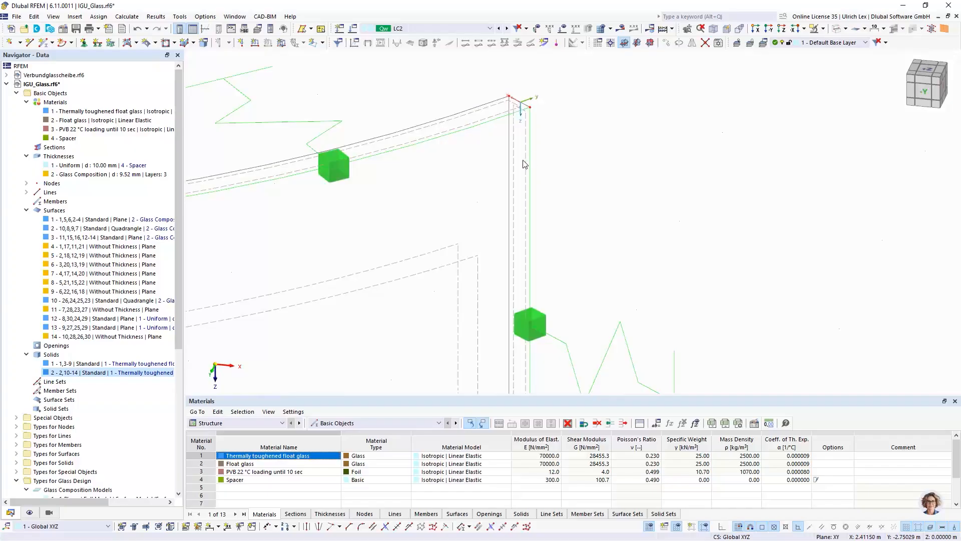
scroll(576, 99, "down", 4)
scroll(576, 98, "down", 4)
scroll(626, 253, "up", 10)
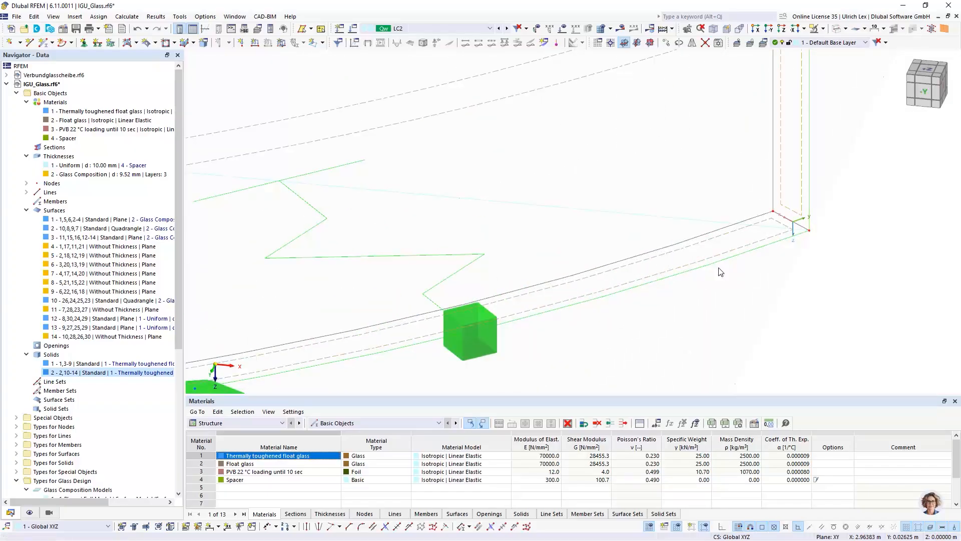
scroll(721, 273, "down", 3)
scroll(783, 245, "up", 4)
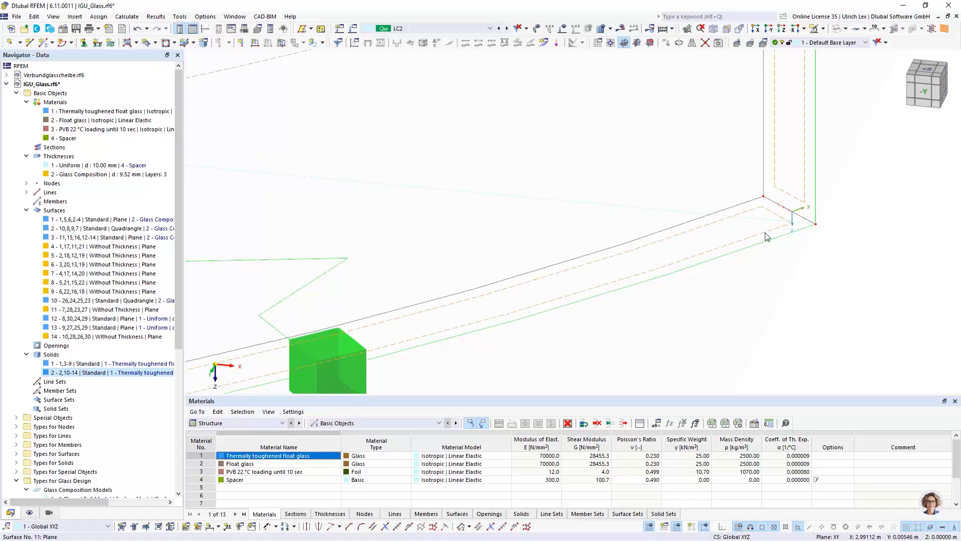
double_click(768, 236)
left_click(320, 111)
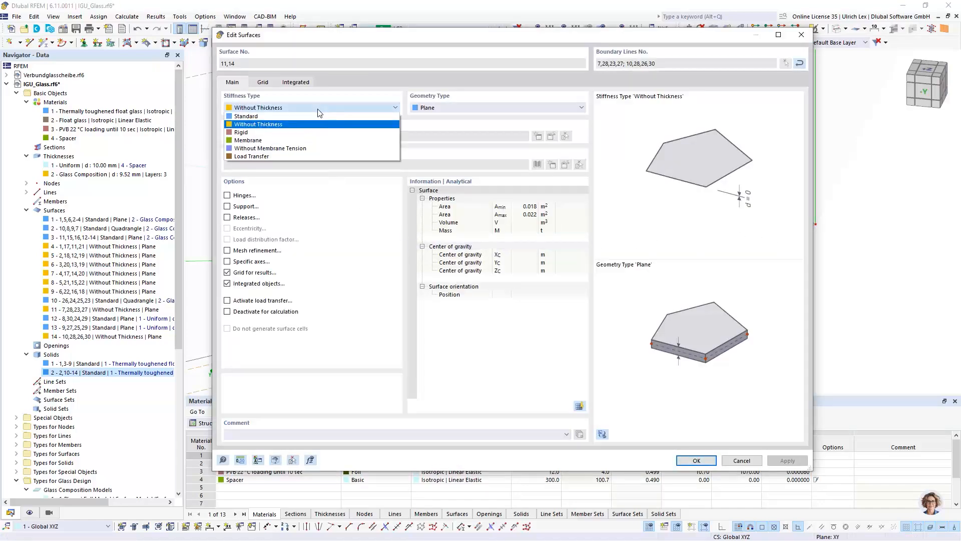
left_click(312, 117)
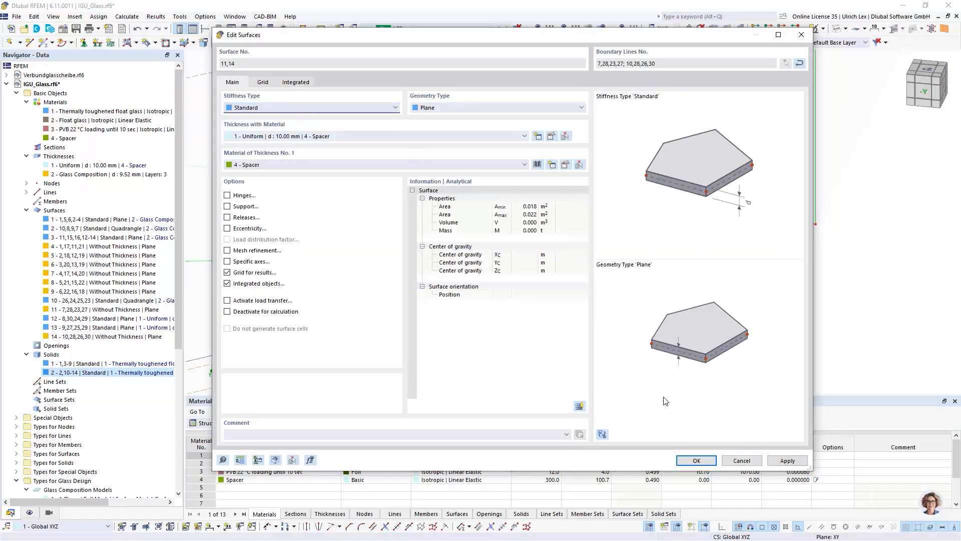
left_click(695, 461)
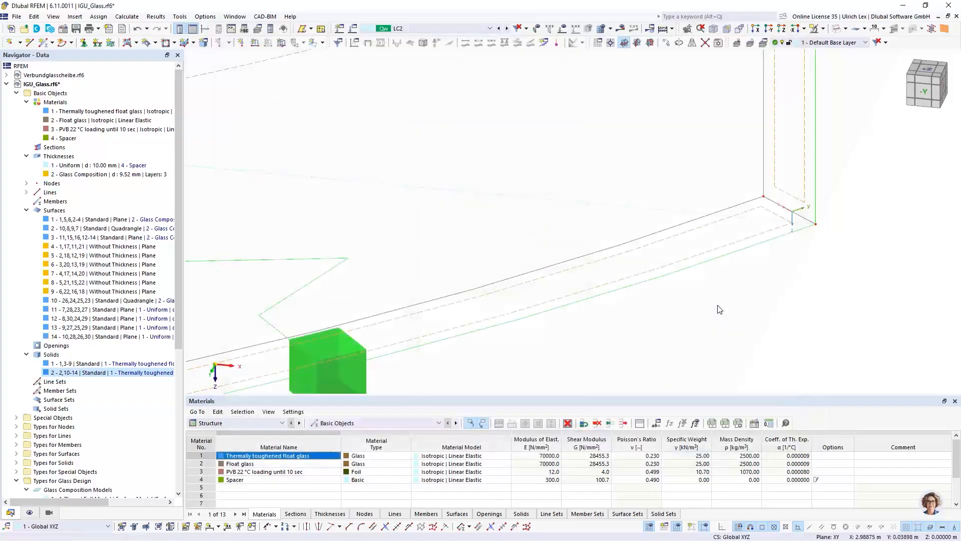
- Change the flat unit's narrow edge surfaces 4 to 9 to Standard stiffness with the uniform 10 mm Spacer thickness
scroll(788, 300, "down", 6)
scroll(794, 306, "down", 6)
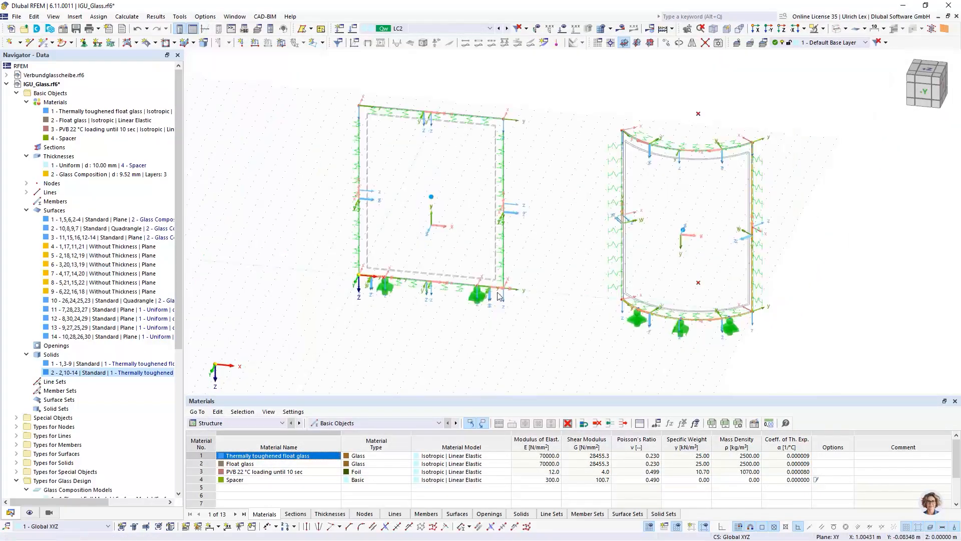
scroll(499, 293, "up", 7)
middle_click_drag(621, 304, 563, 300, "ctrl")
scroll(493, 206, "up", 6)
middle_click_drag(493, 206, 552, 159)
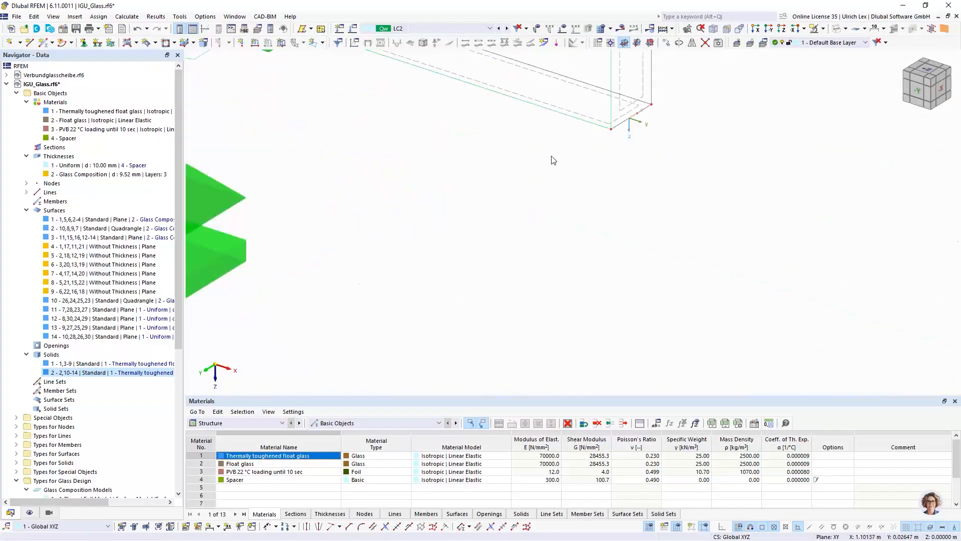
scroll(551, 159, "up", 3)
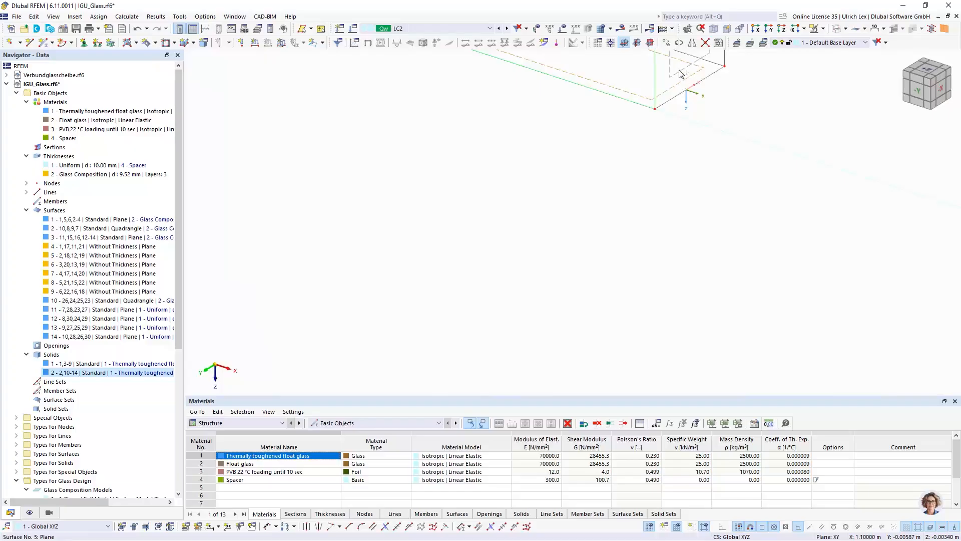
scroll(711, 207, "down", 3)
scroll(711, 208, "down", 3)
scroll(698, 178, "up", 3)
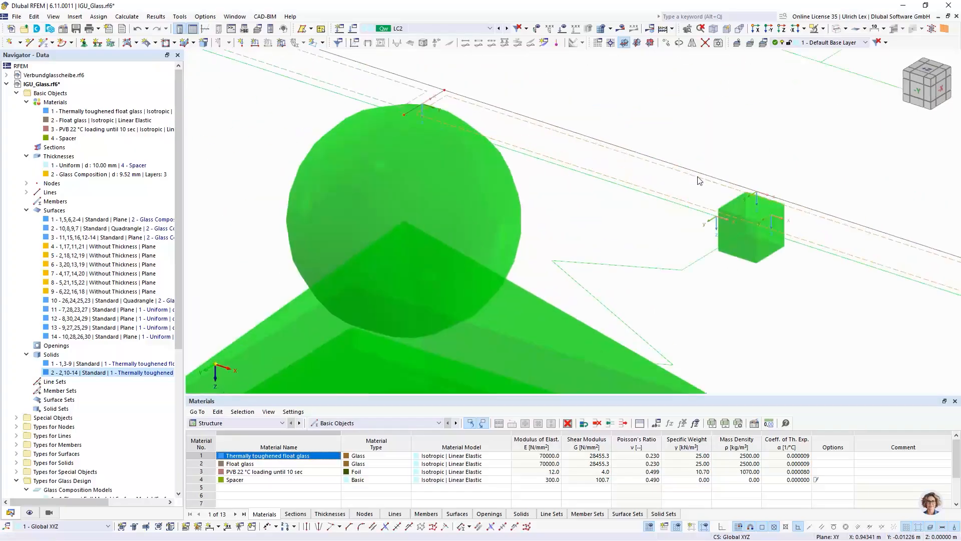
scroll(697, 178, "down", 3)
scroll(596, 153, "up", 5)
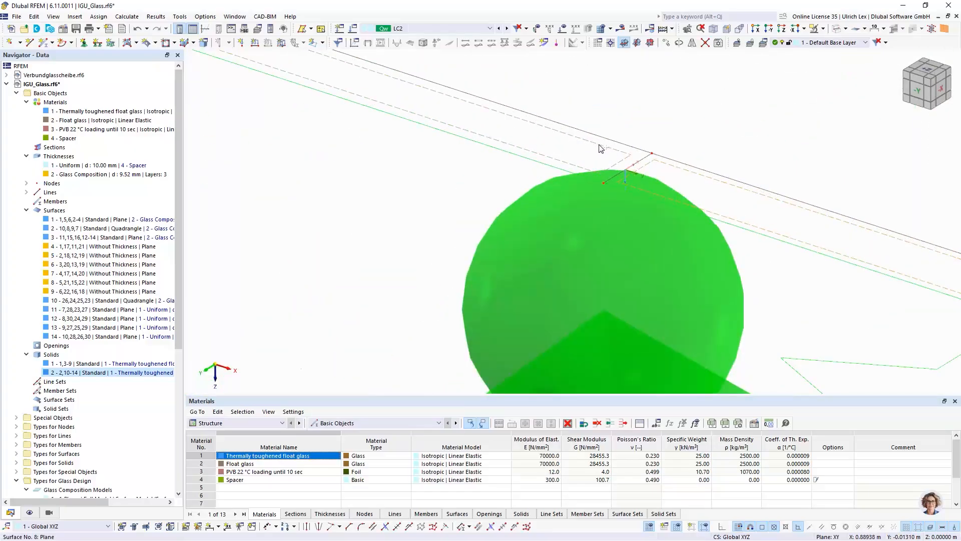
scroll(702, 244, "down", 9)
scroll(751, 235, "down", 3)
scroll(373, 137, "up", 3)
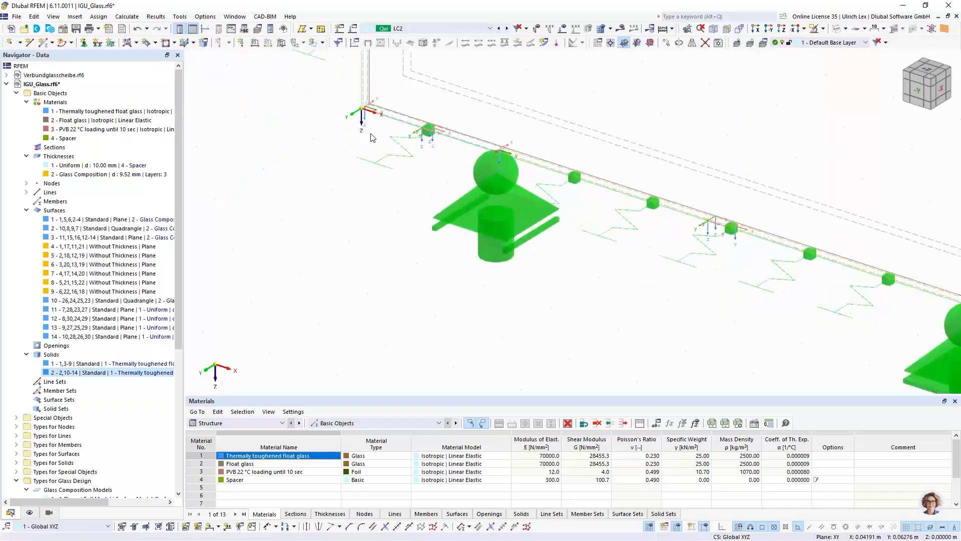
scroll(439, 145, "up", 6)
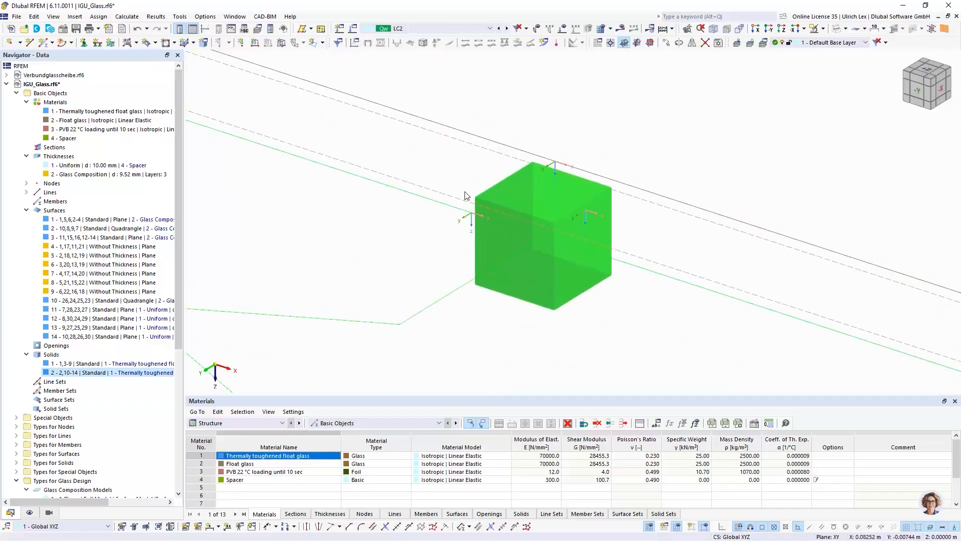
scroll(465, 195, "down", 3)
scroll(293, 137, "up", 5)
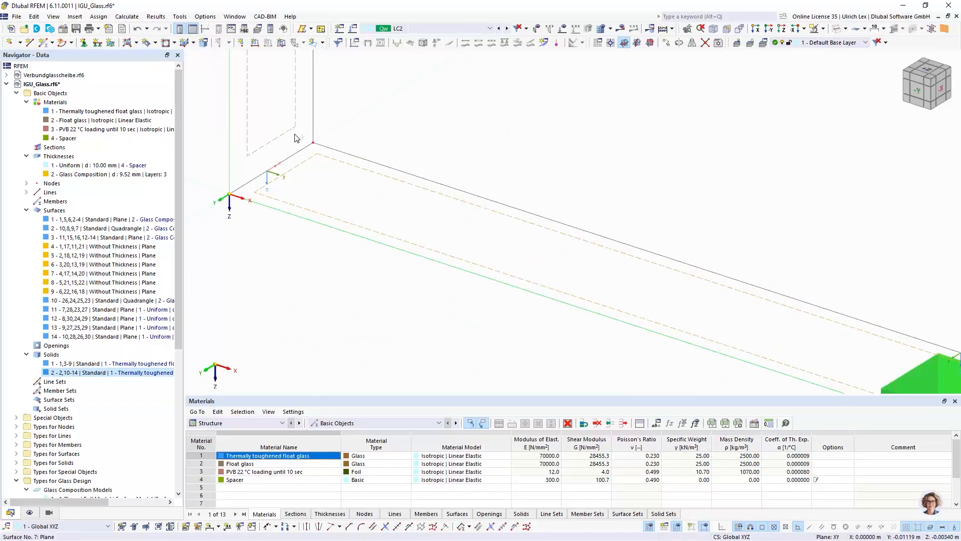
scroll(295, 138, "down", 6)
scroll(388, 118, "up", 3)
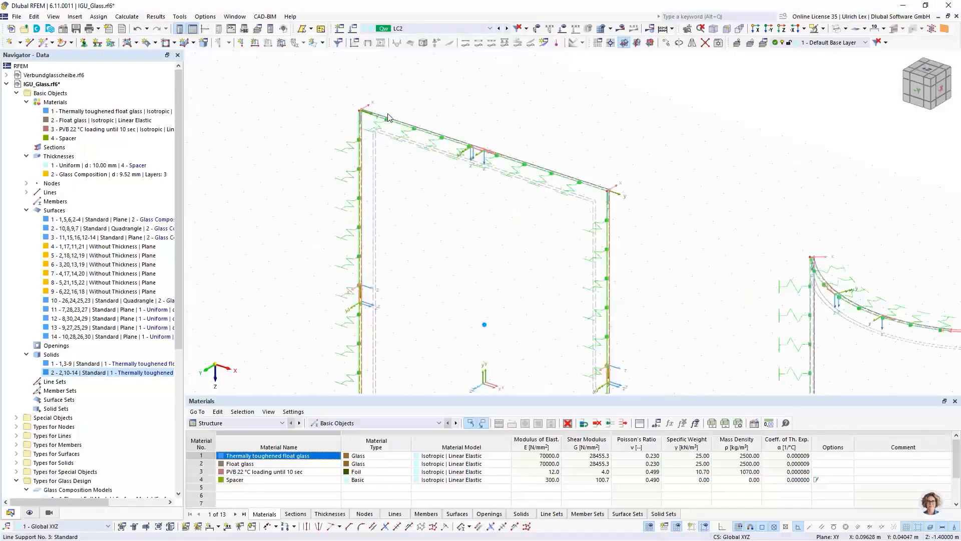
scroll(388, 117, "up", 5)
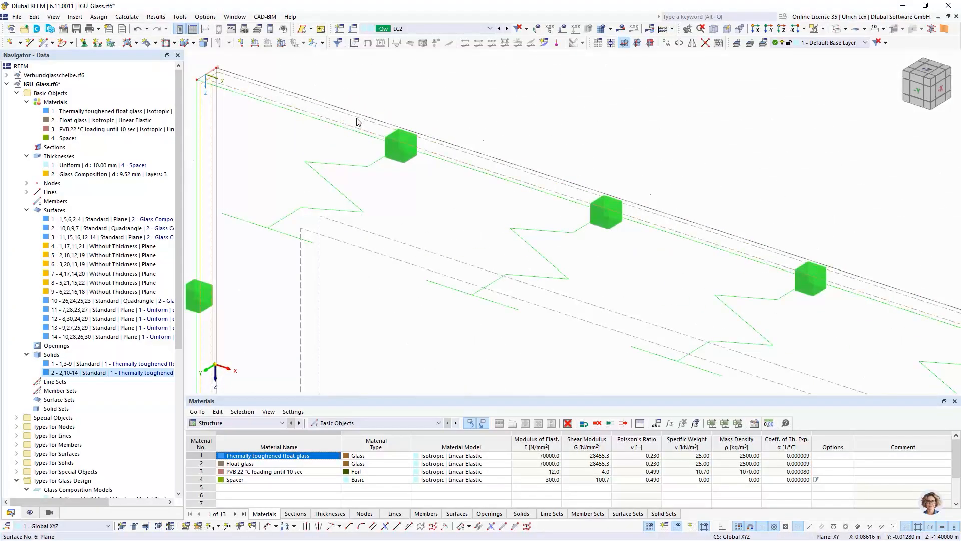
double_click(359, 122)
left_click(308, 108)
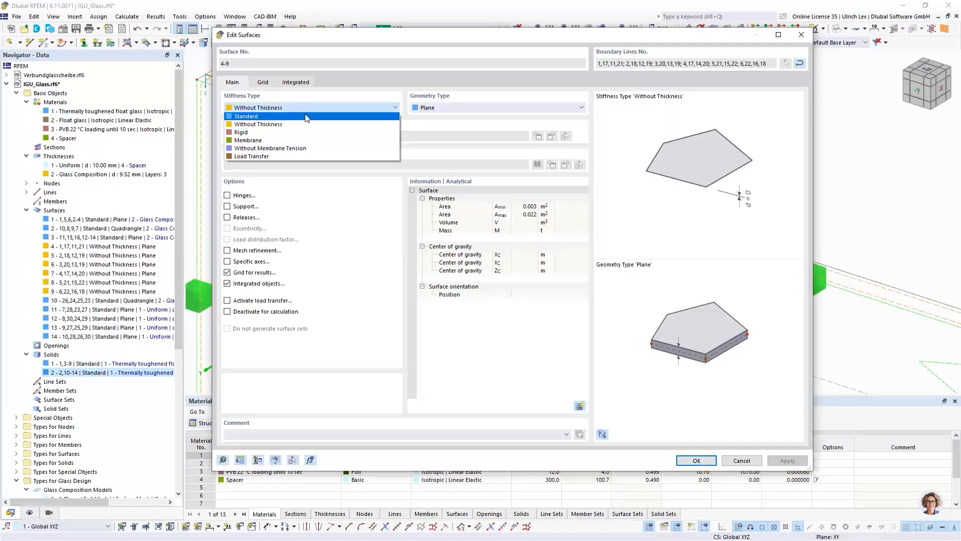
left_click(307, 119)
left_click(309, 136)
left_click(310, 144)
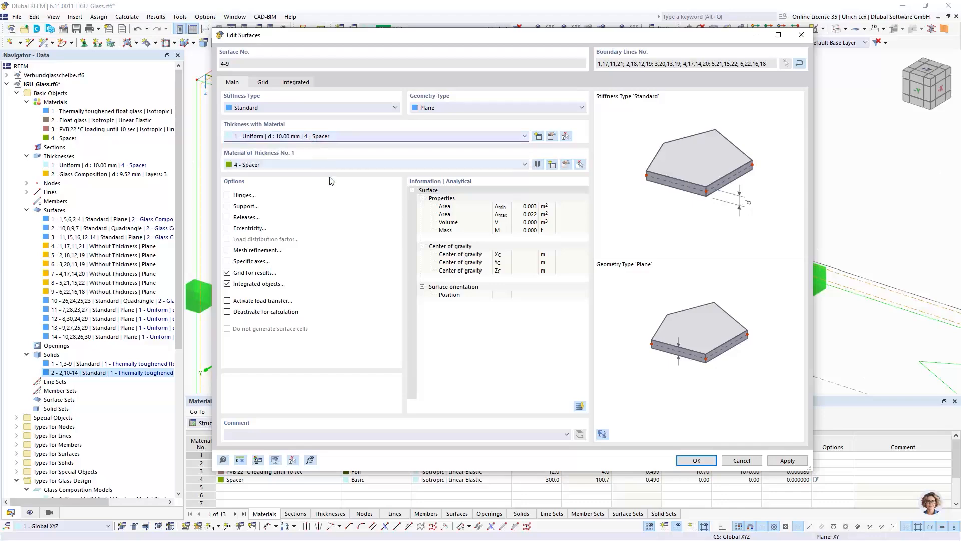
left_click(689, 457)
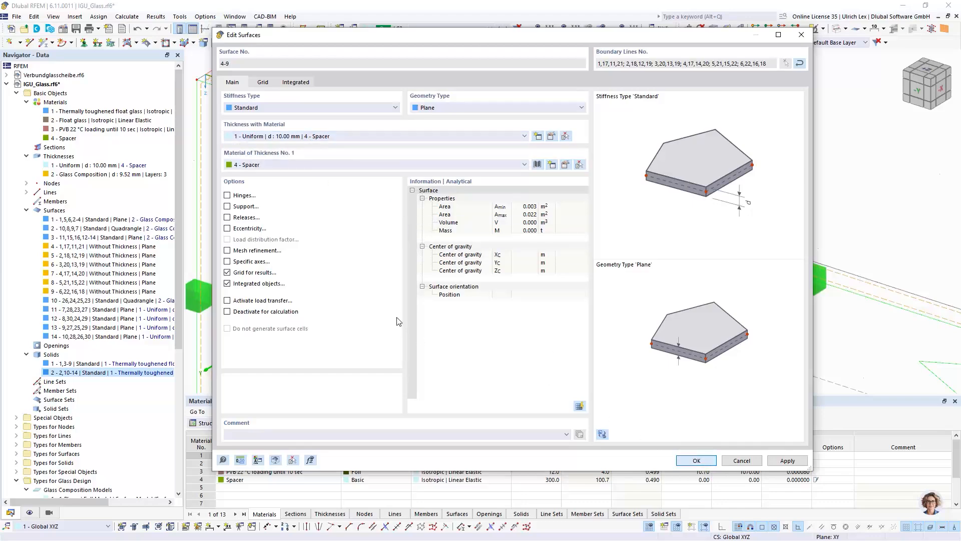
scroll(402, 169, "down", 8)
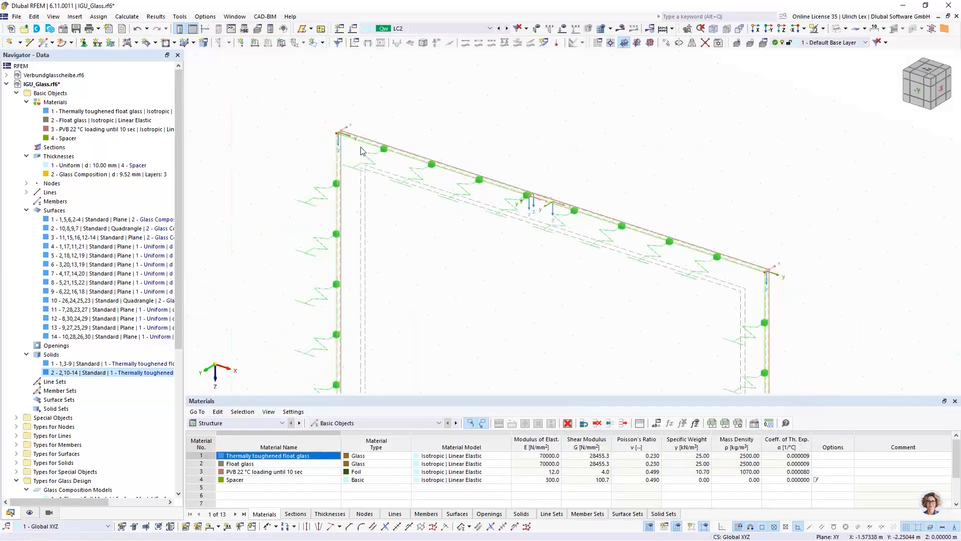
scroll(361, 148, "down", 3)
scroll(585, 233, "up", 5)
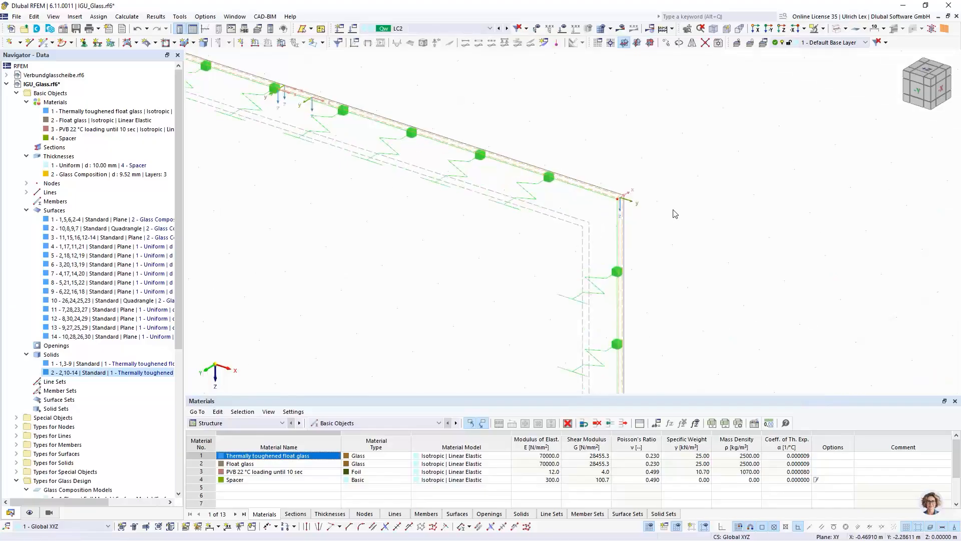
- Open the curved unit's enclosed solid for editing and change its solid type to Gas
scroll(565, 133, "down", 3)
scroll(400, 178, "down", 3)
scroll(455, 271, "down", 1)
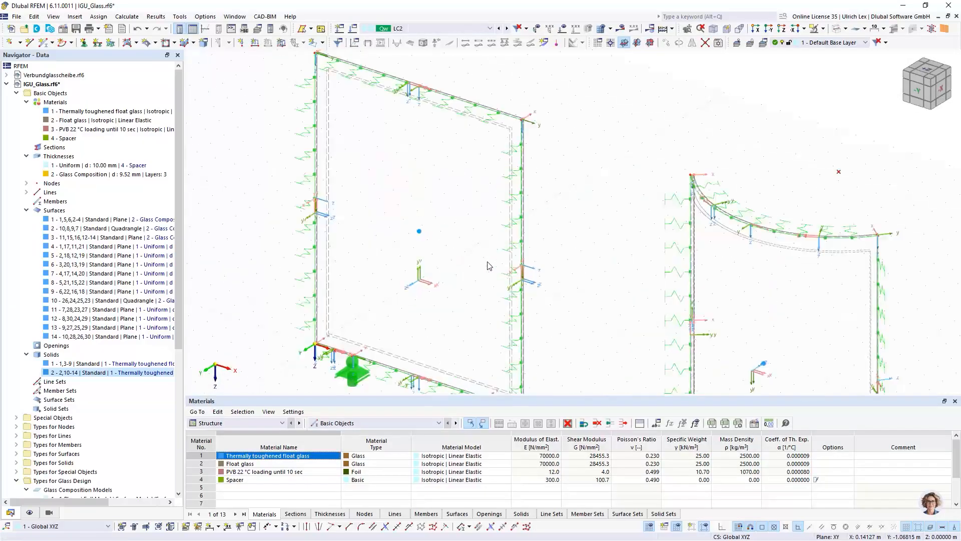
scroll(489, 264, "up", 2)
left_click(369, 209)
scroll(316, 214, "down", 2)
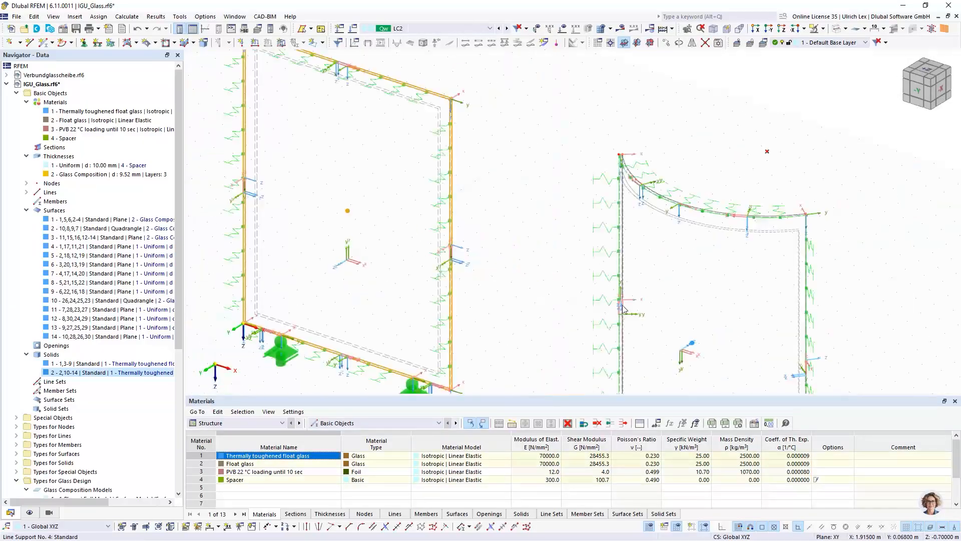
middle_click_drag(744, 362, 746, 347, "ctrl")
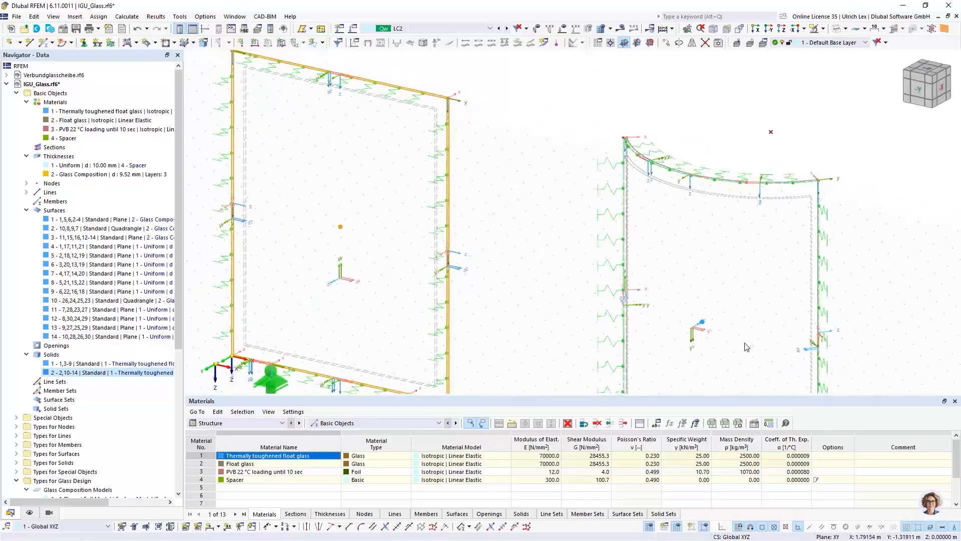
scroll(702, 328, "up", 3)
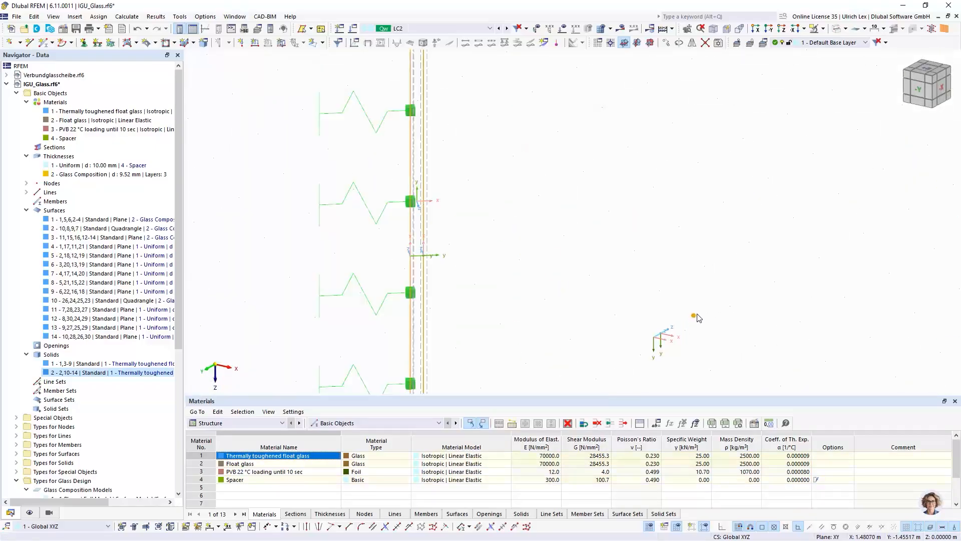
double_click(706, 315)
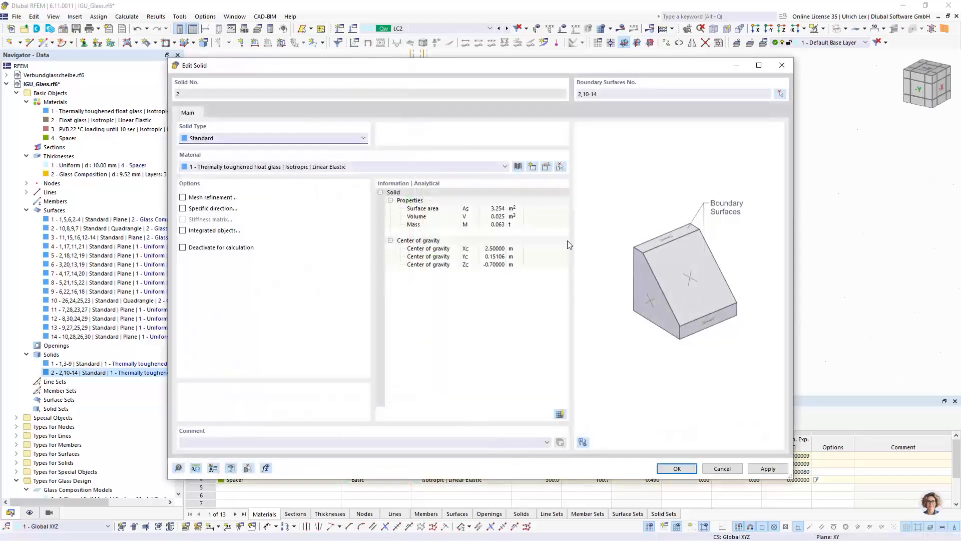
left_click(224, 138)
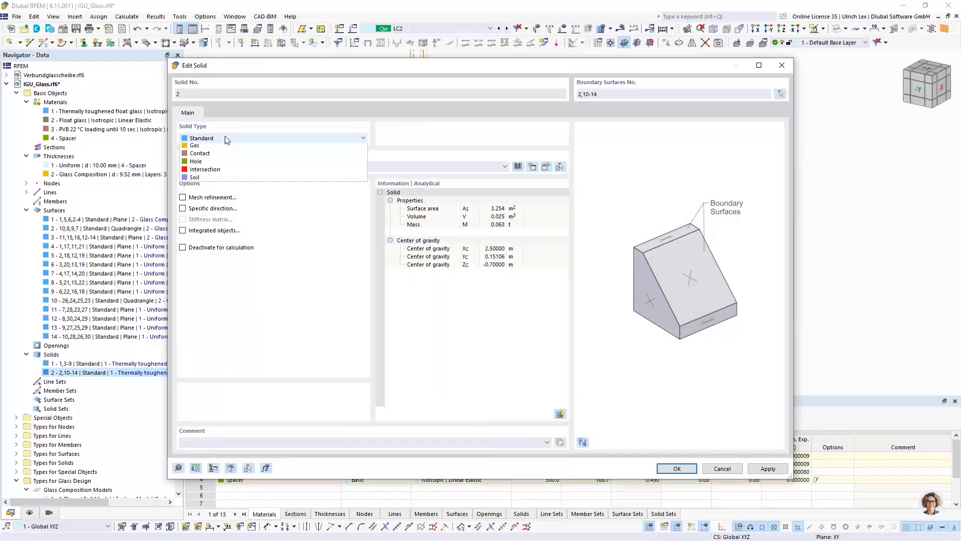
left_click(225, 158)
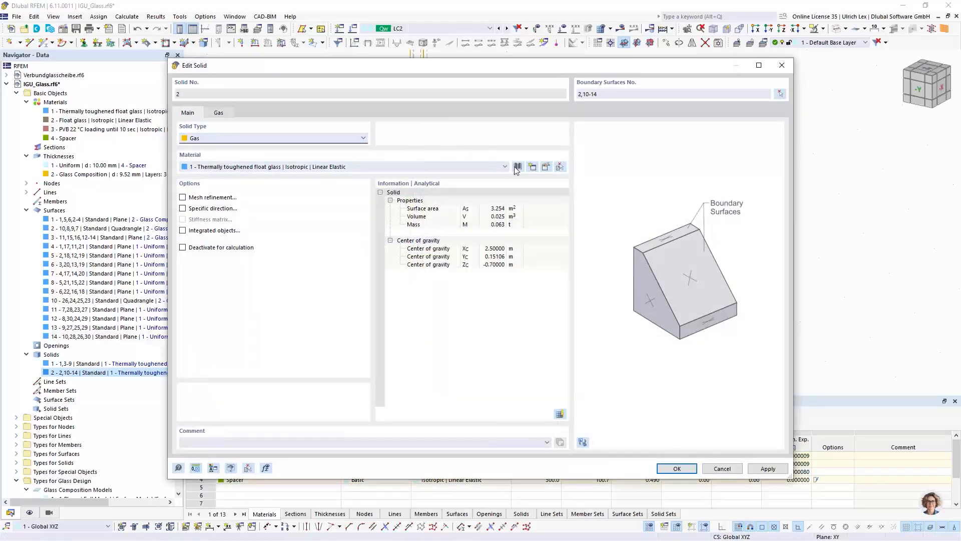
- Add the gas material Dry air from the material library as a new material for the curved unit's solid
left_click(532, 167)
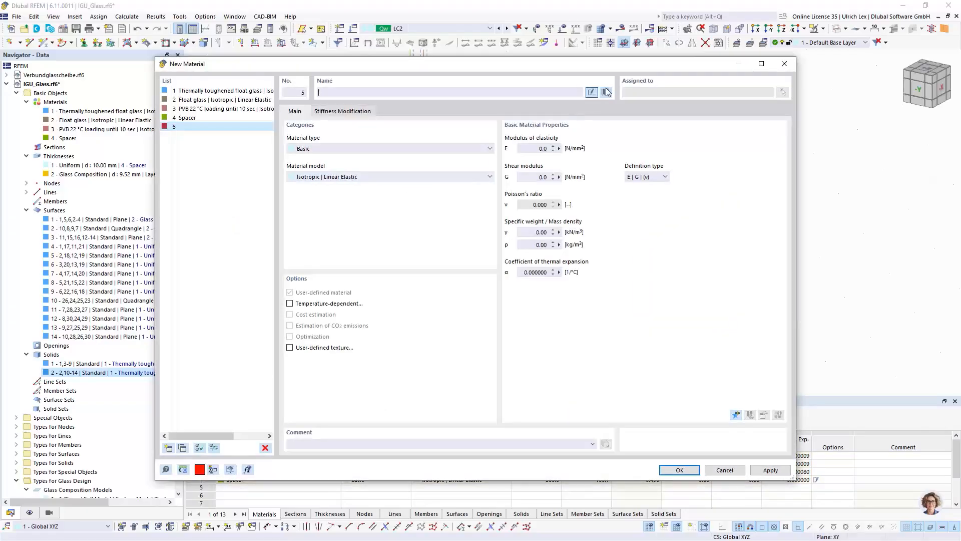
left_click(606, 92)
left_click(192, 130)
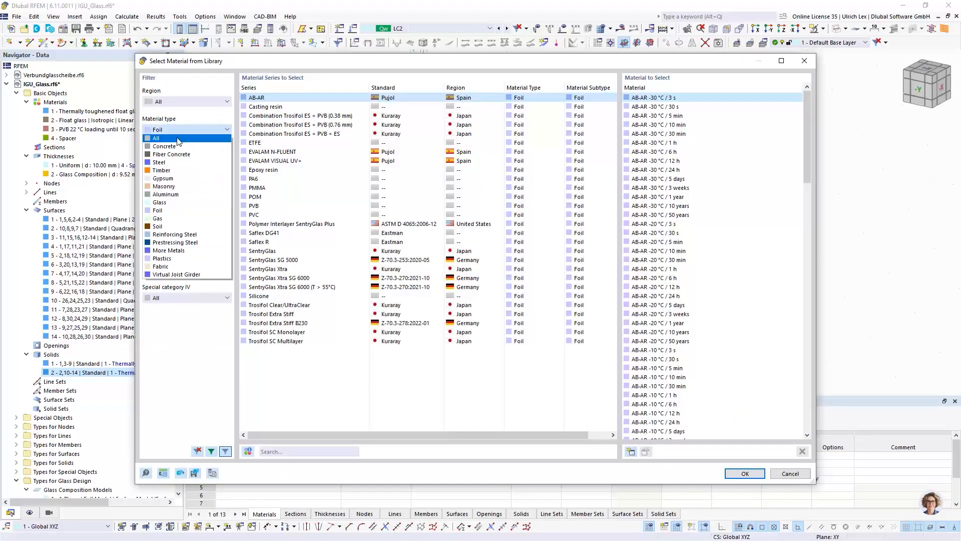
left_click(158, 219)
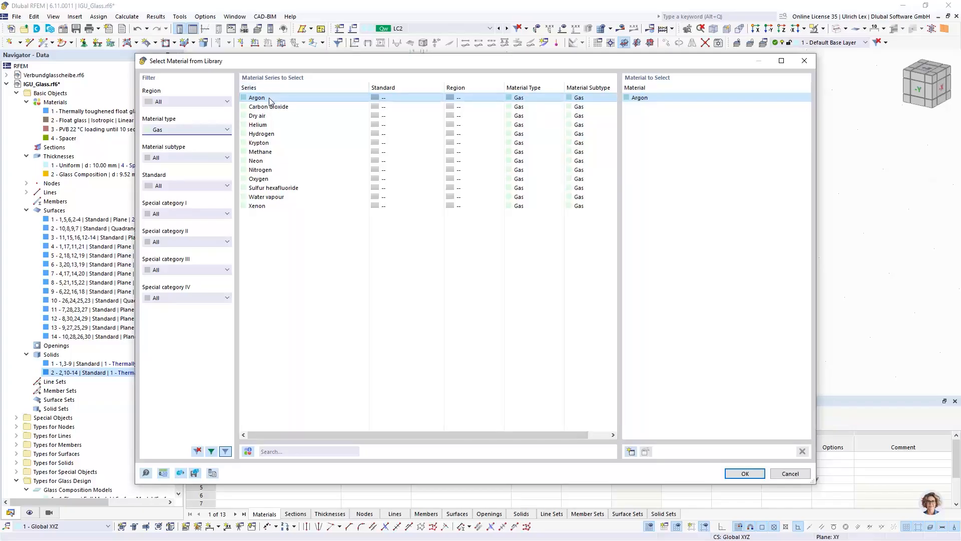
left_click(285, 117)
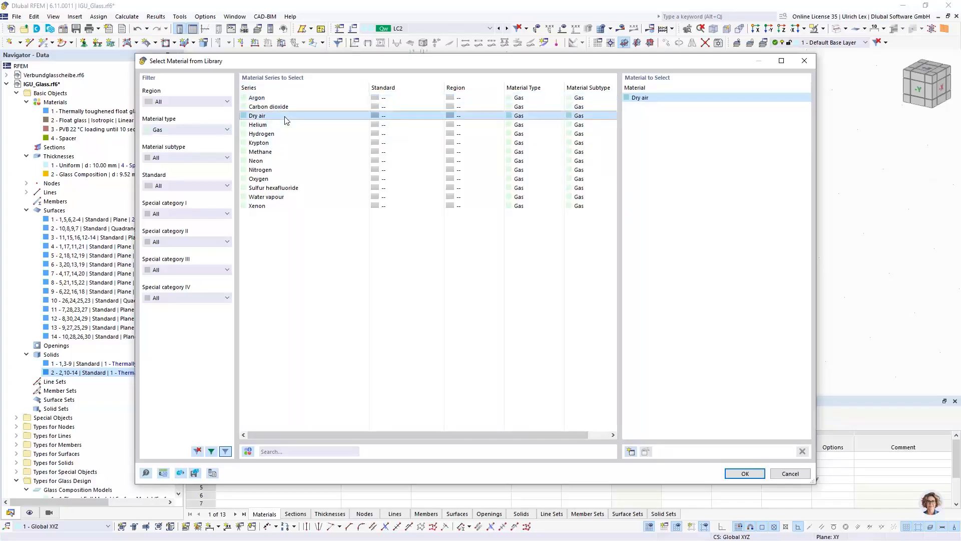
left_click(735, 474)
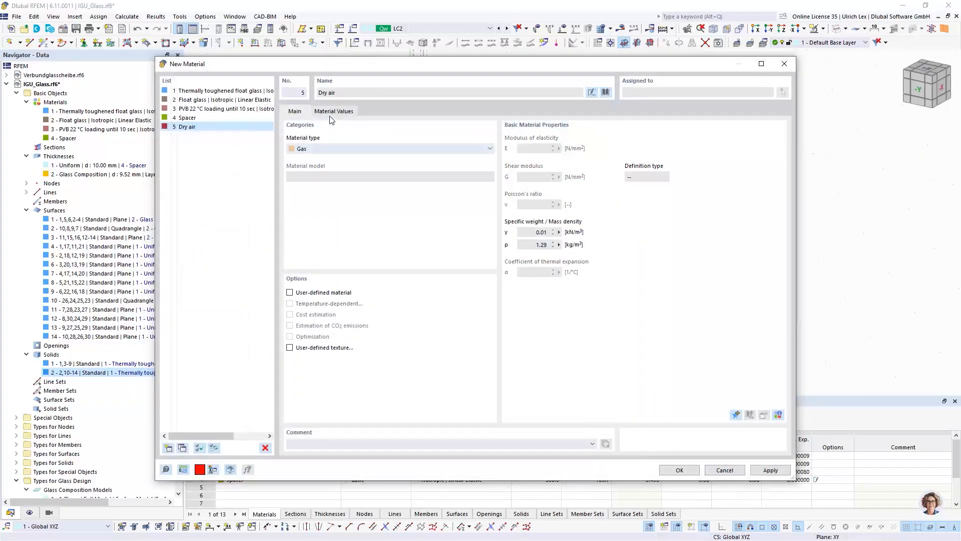
left_click(680, 469)
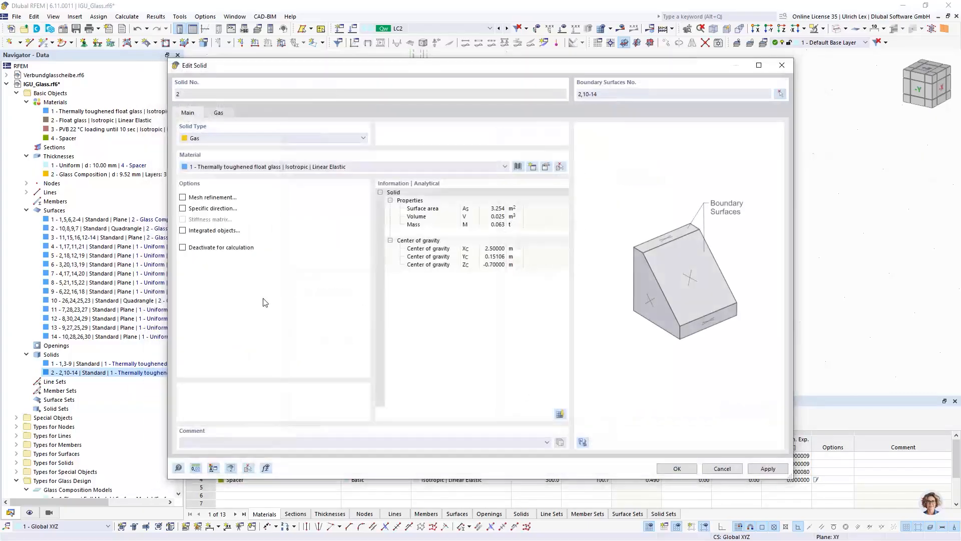
- Create a gas definition with a pressure of 1.01 bar and a temperature of 19 °C for the curved unit's solid and confirm it
left_click(217, 113)
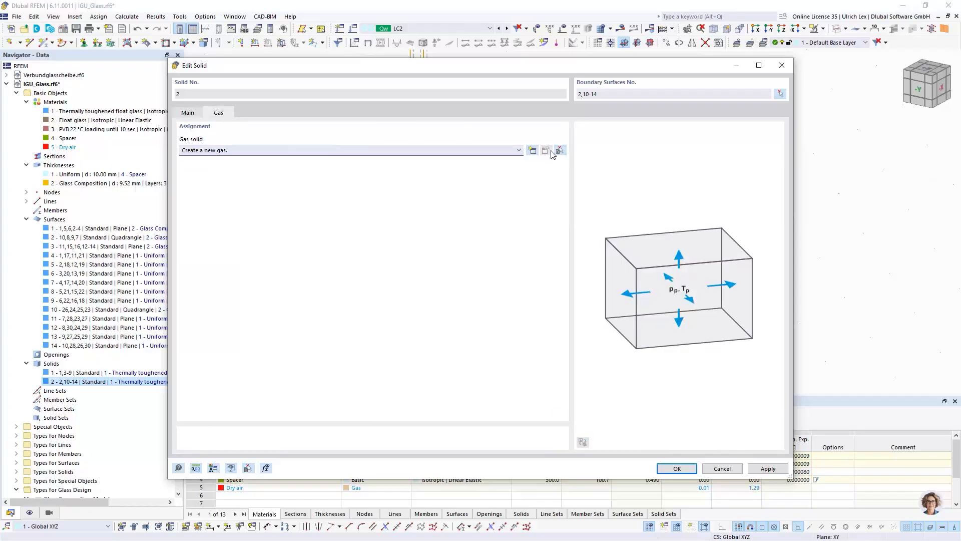
left_click(533, 151)
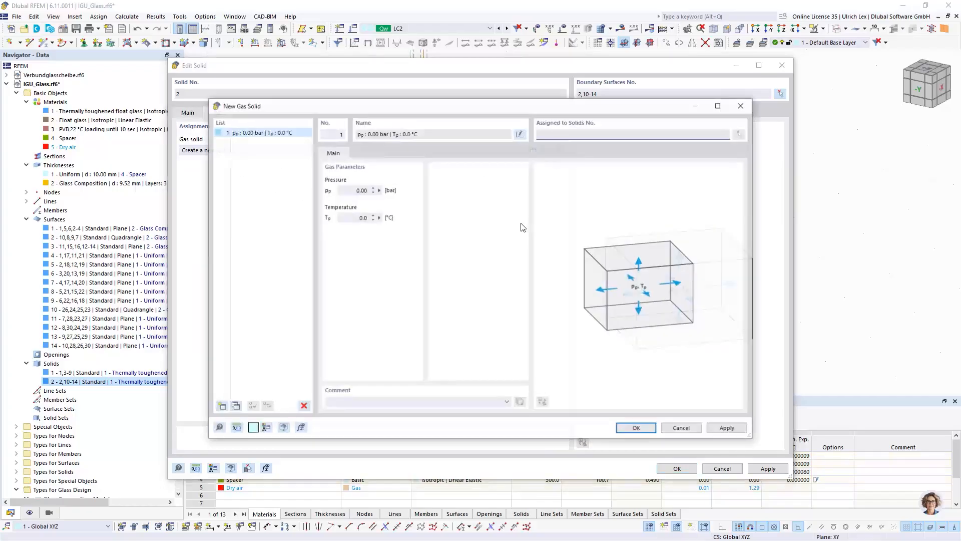
left_click(351, 189)
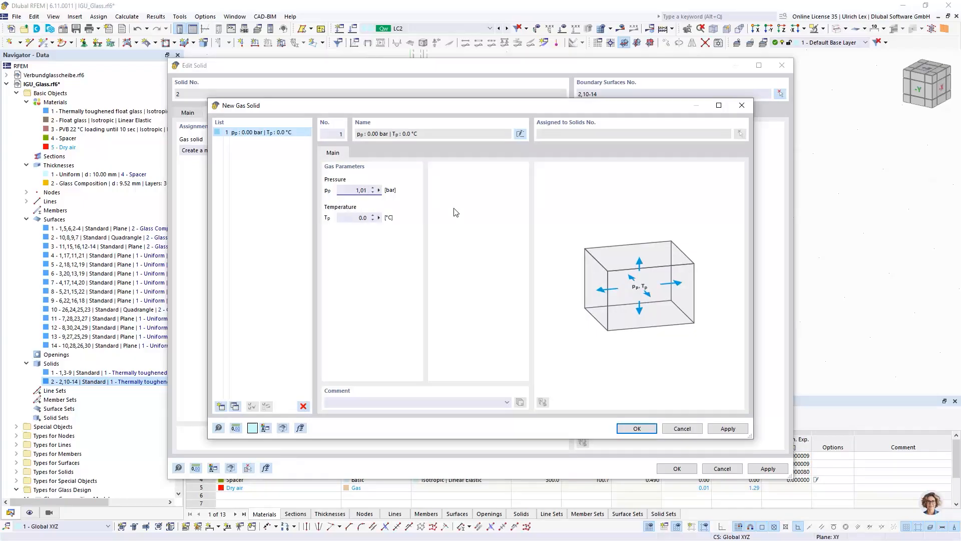
key("Tab")
key("Tab")
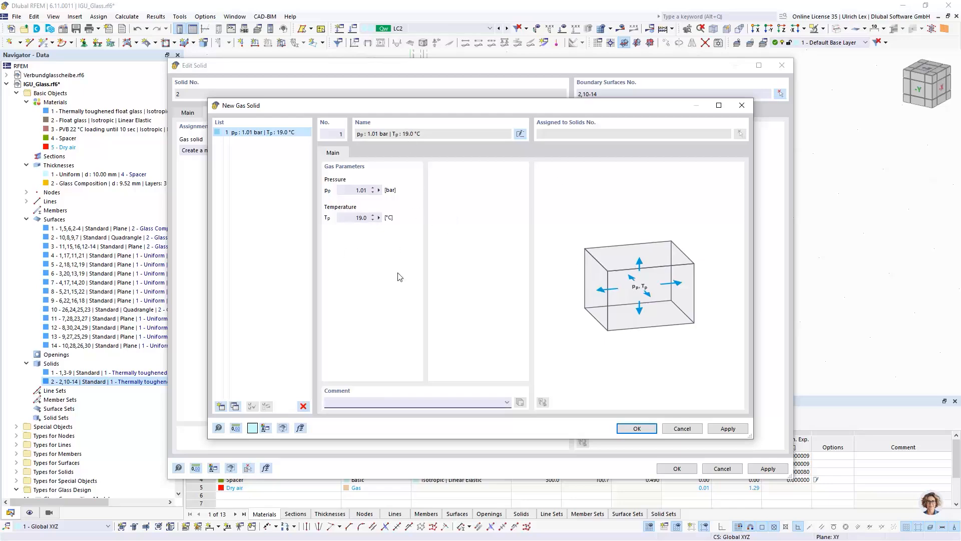
left_click(637, 429)
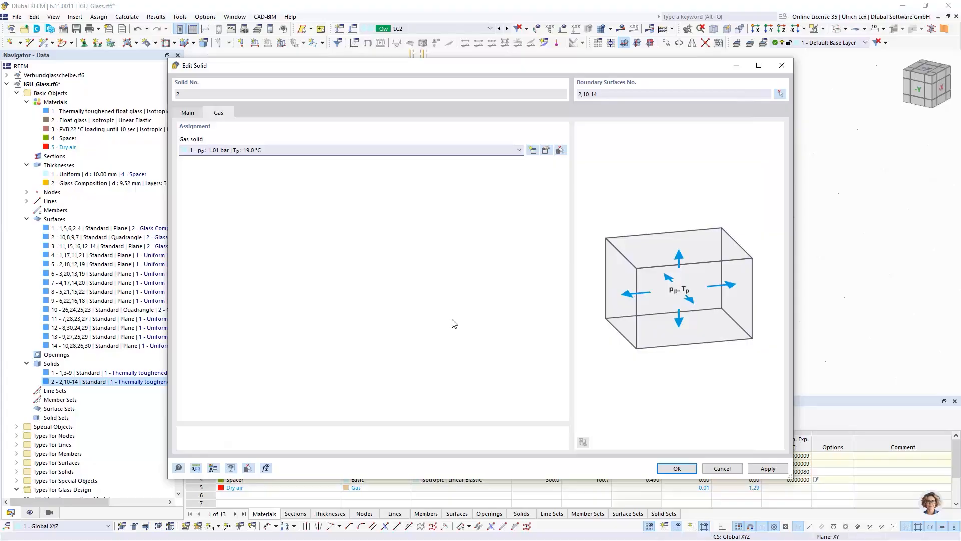
left_click(677, 468)
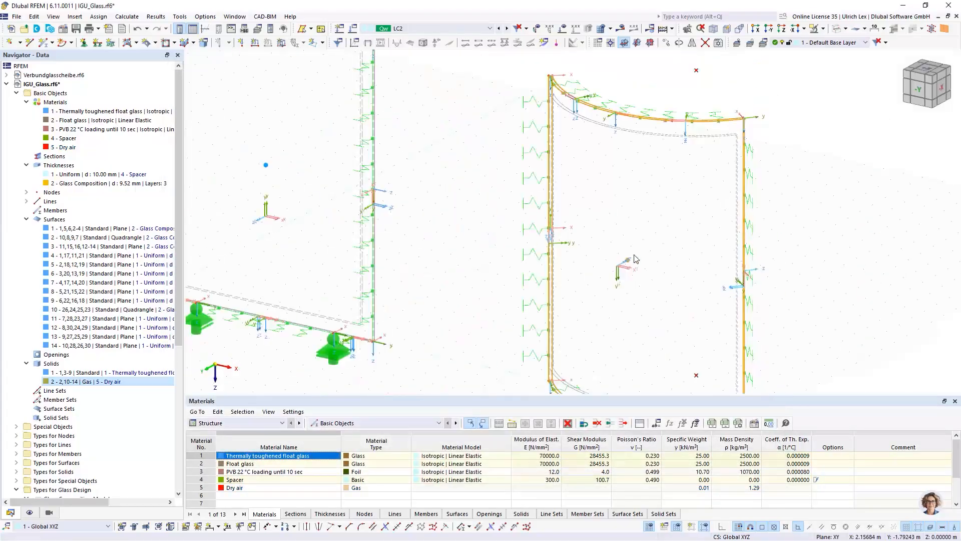
- Change the flat unit's solid to type Gas with the Dry air material, check its gas assignment and confirm
double_click(265, 165)
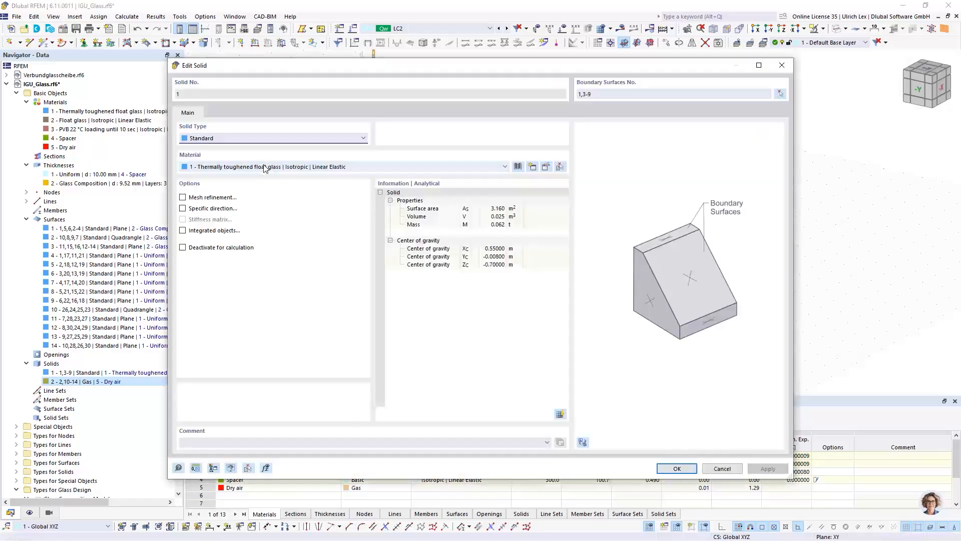
left_click(255, 139)
left_click(280, 153)
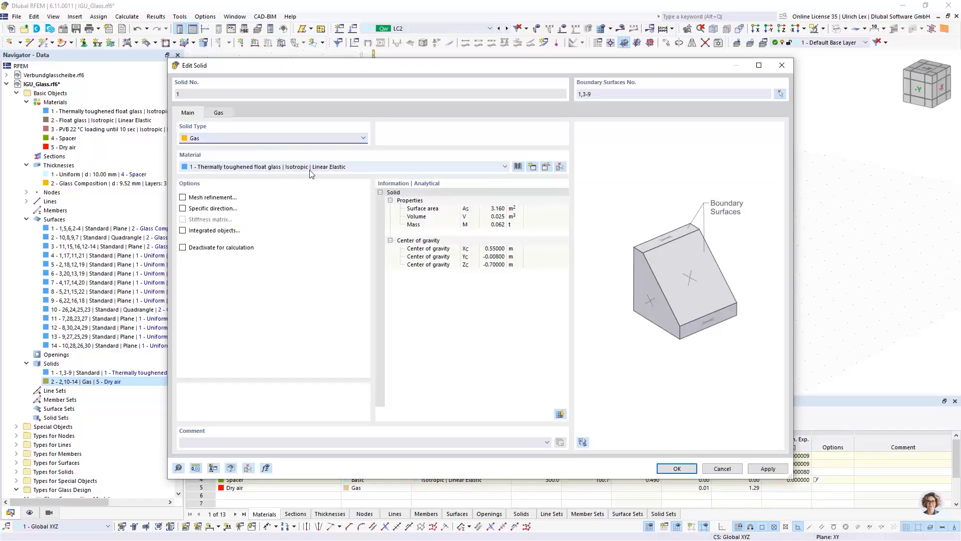
left_click(310, 170)
left_click(323, 177)
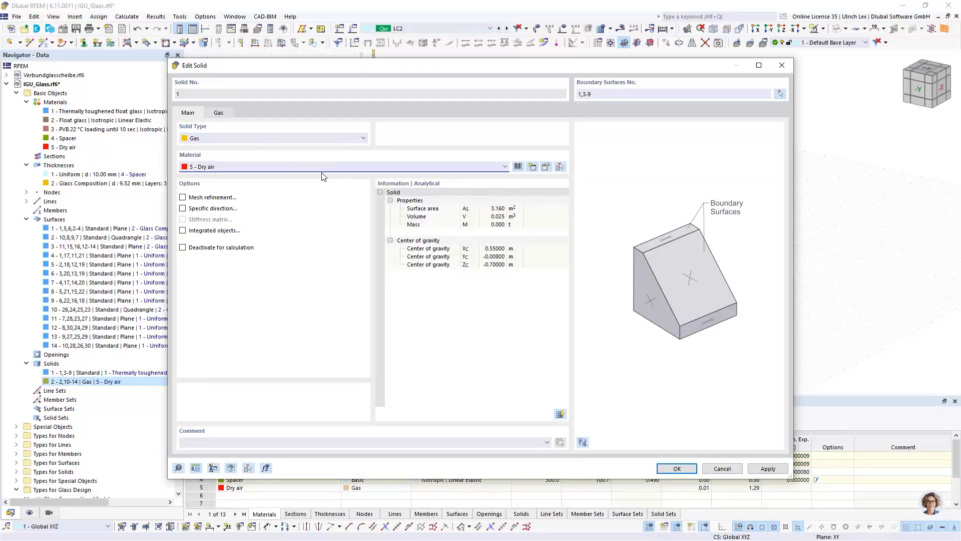
left_click(220, 113)
left_click(677, 469)
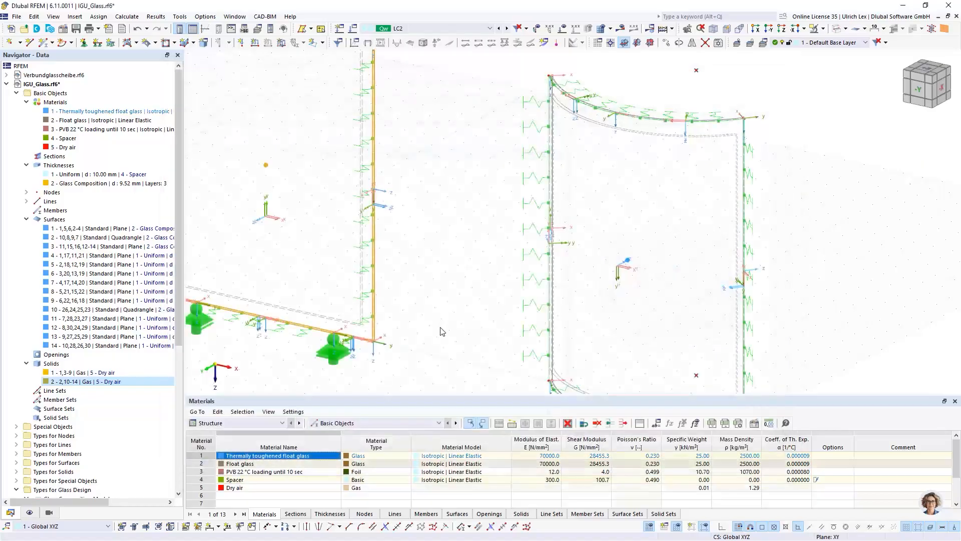
- Bring both glass units into view and save the IGU_Glass model
scroll(460, 303, "down", 5)
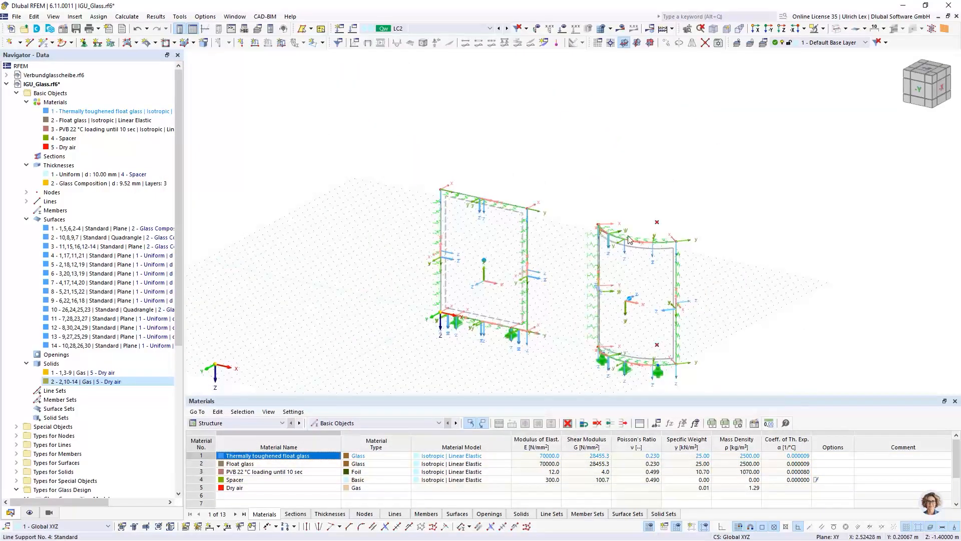
scroll(629, 238, "up", 3)
scroll(555, 225, "down", 2)
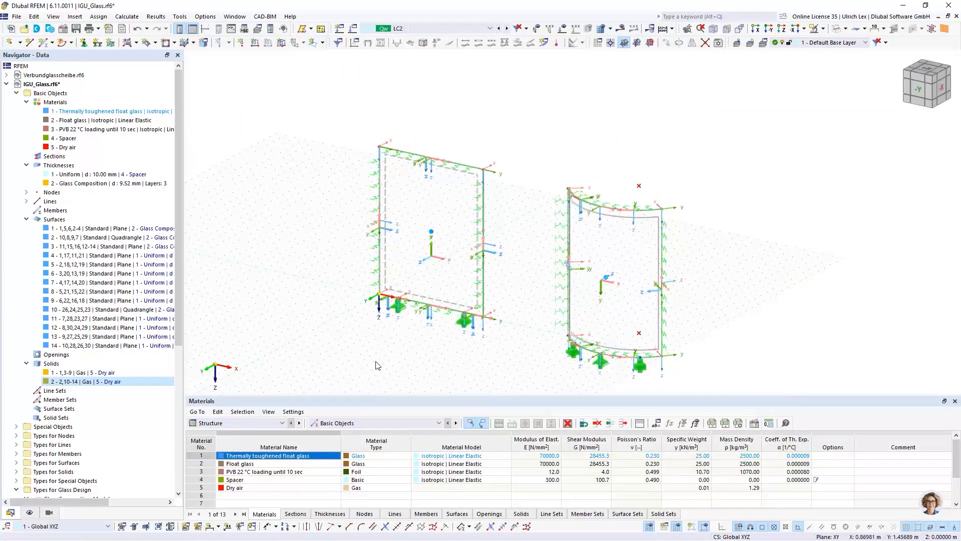
scroll(453, 368, "down", 1)
scroll(454, 368, "up", 1)
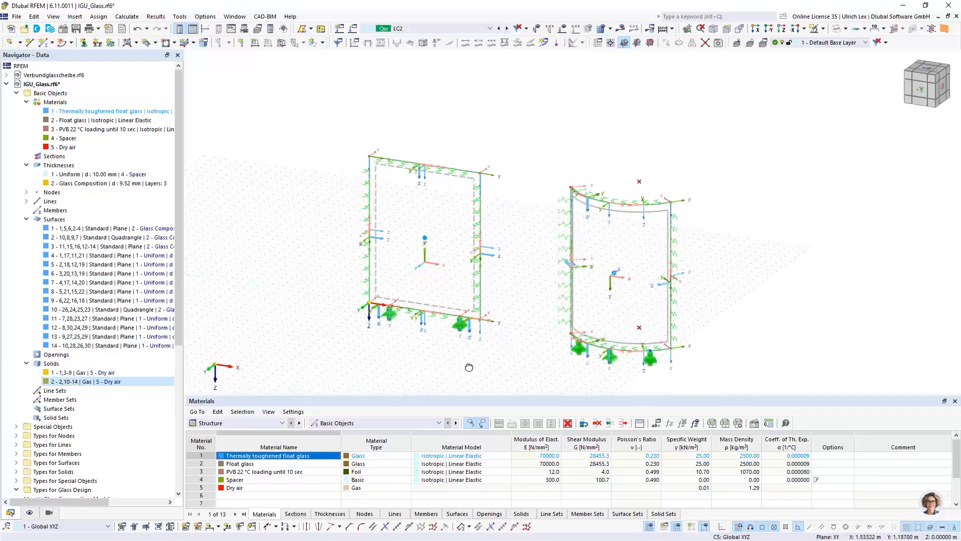
left_click(75, 29)
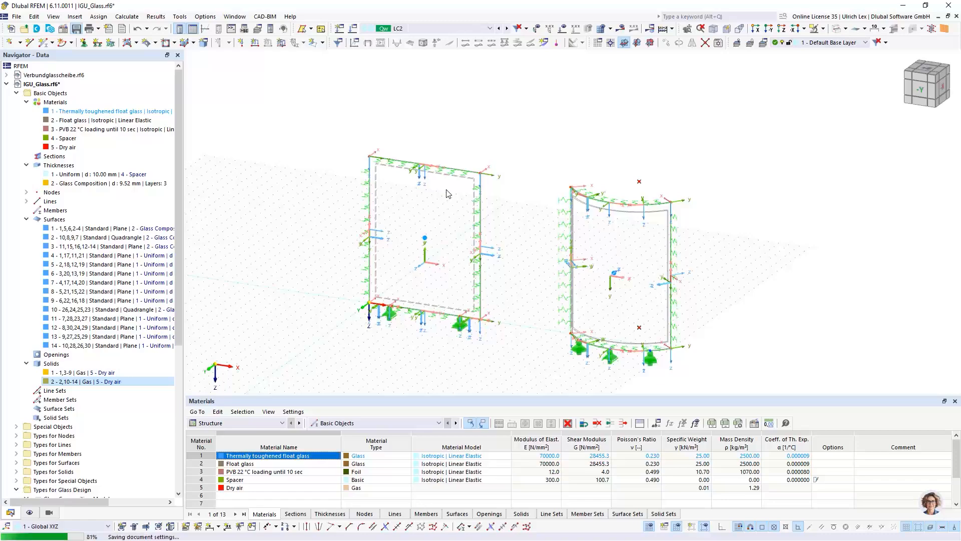
- Examine the flat unit's upper corner, edge surfaces and lower nodal support in close-up
scroll(448, 204, "up", 2)
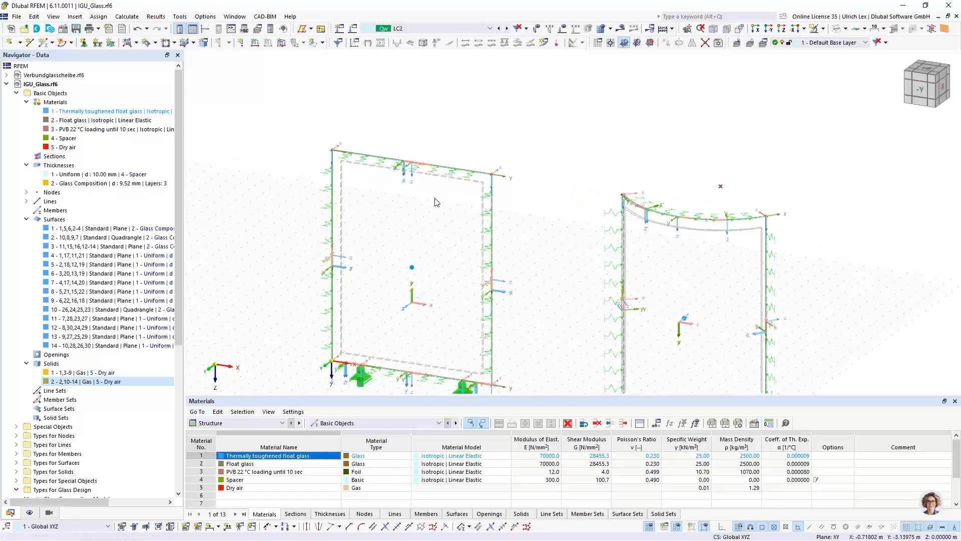
scroll(467, 197, "up", 5)
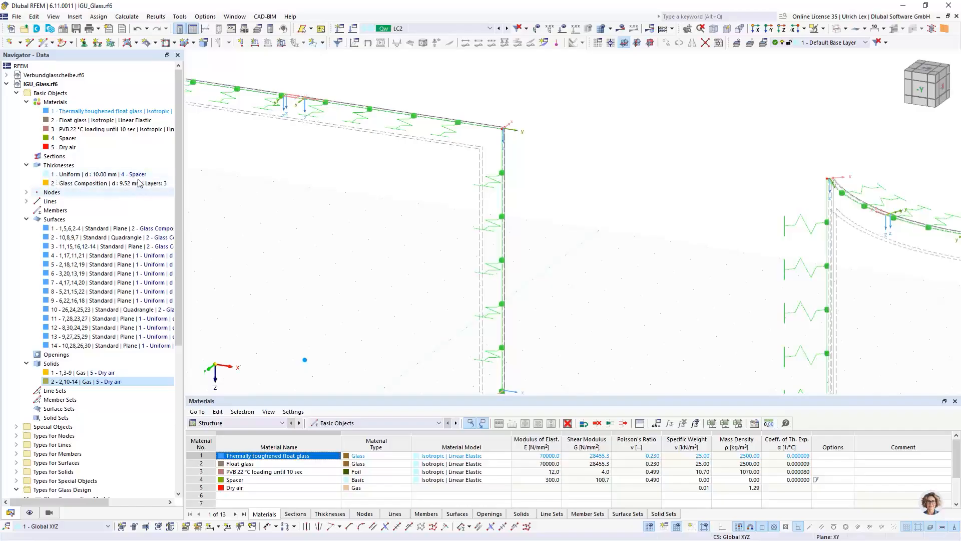
scroll(508, 132, "up", 3)
scroll(508, 132, "up", 2)
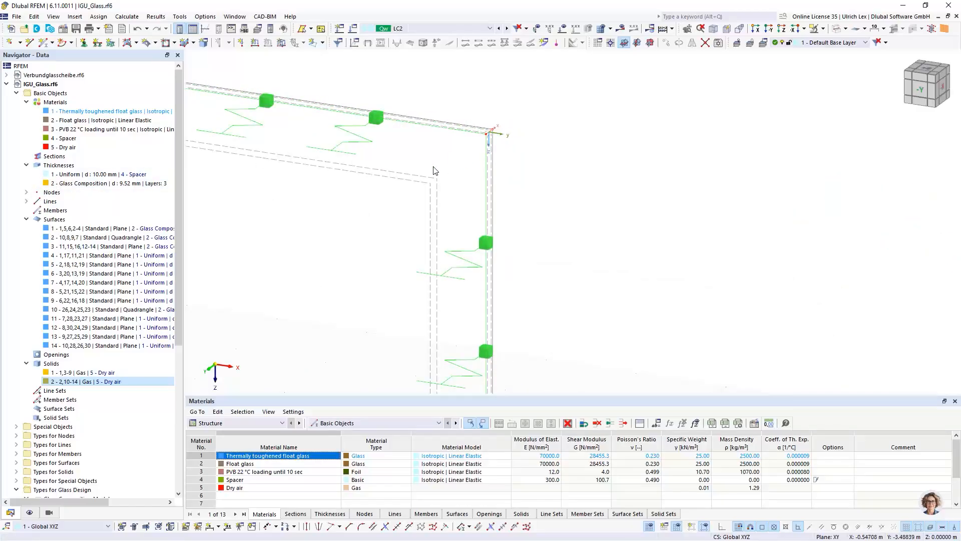
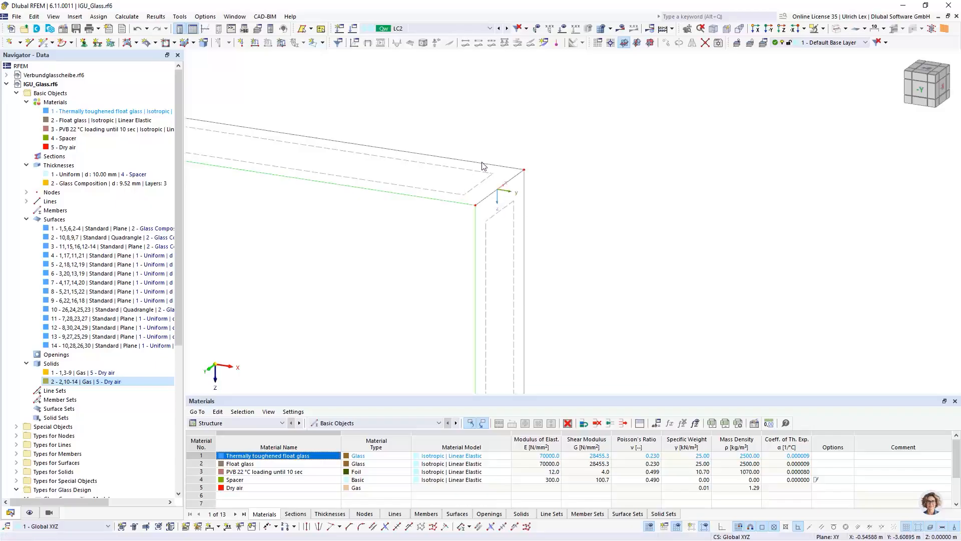
scroll(517, 117, "down", 5)
scroll(606, 160, "down", 3)
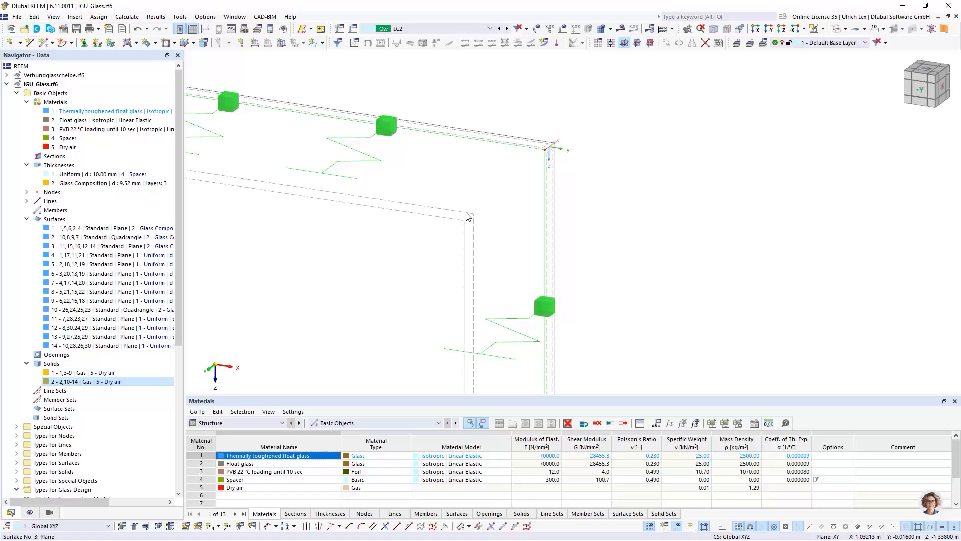
scroll(522, 128, "down", 6)
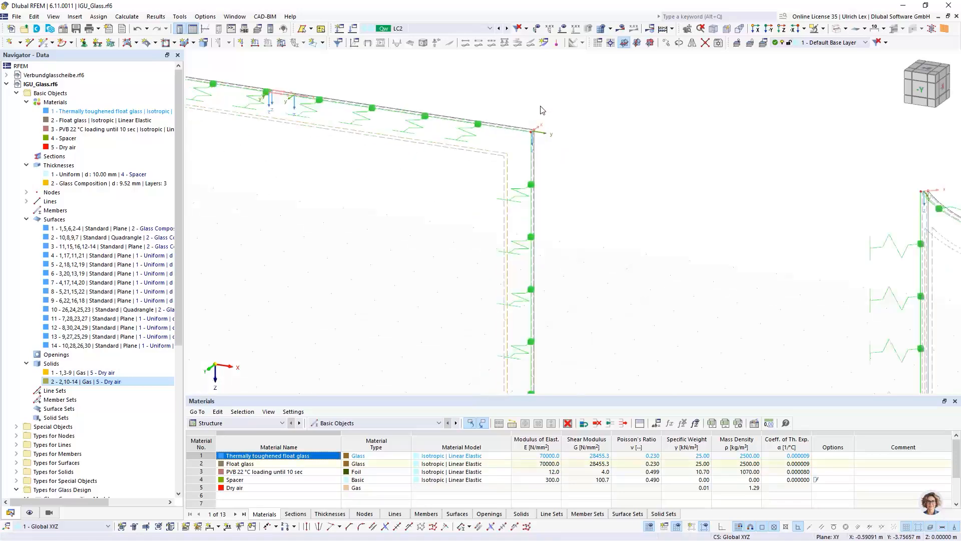
scroll(520, 286, "up", 5)
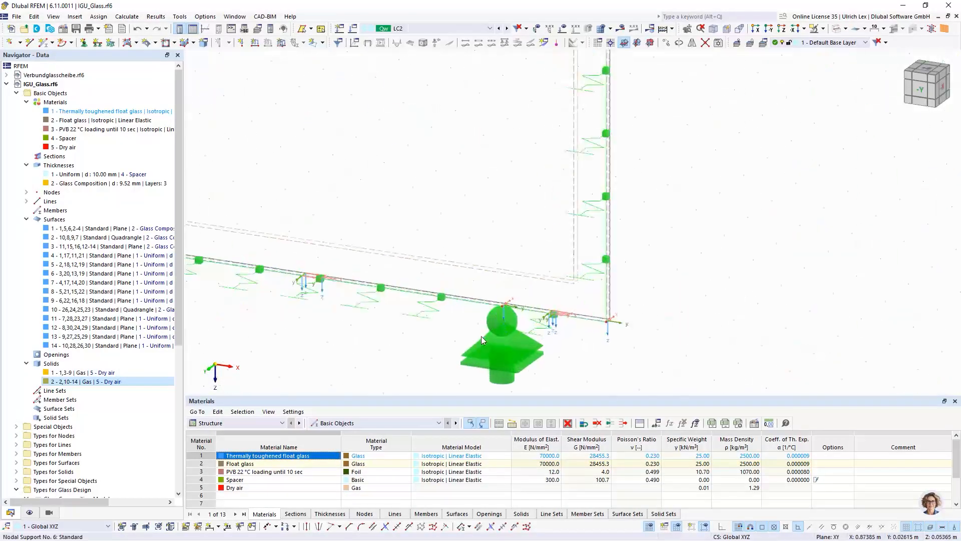
scroll(303, 307, "up", 5)
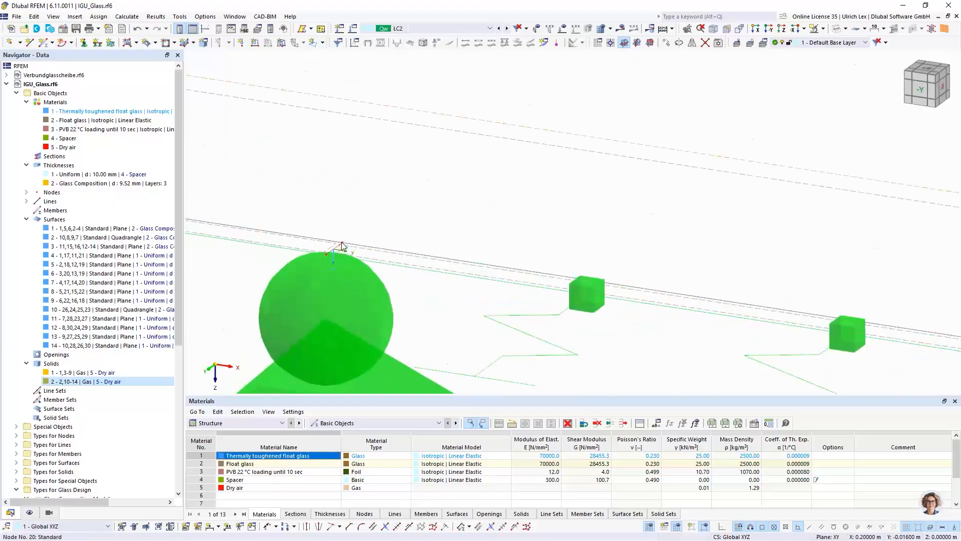
- Copy the flat unit's first lower nodal support onto the opposite pane's matching edge node at X 0.200 m, Y -0.016 m
scroll(387, 229, "up", 2)
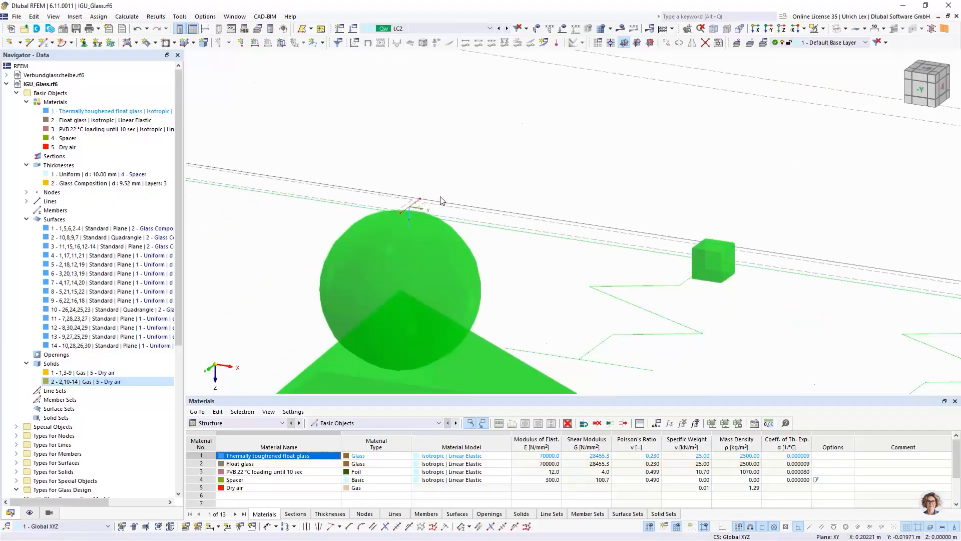
scroll(494, 308, "down", 3)
scroll(494, 308, "down", 2)
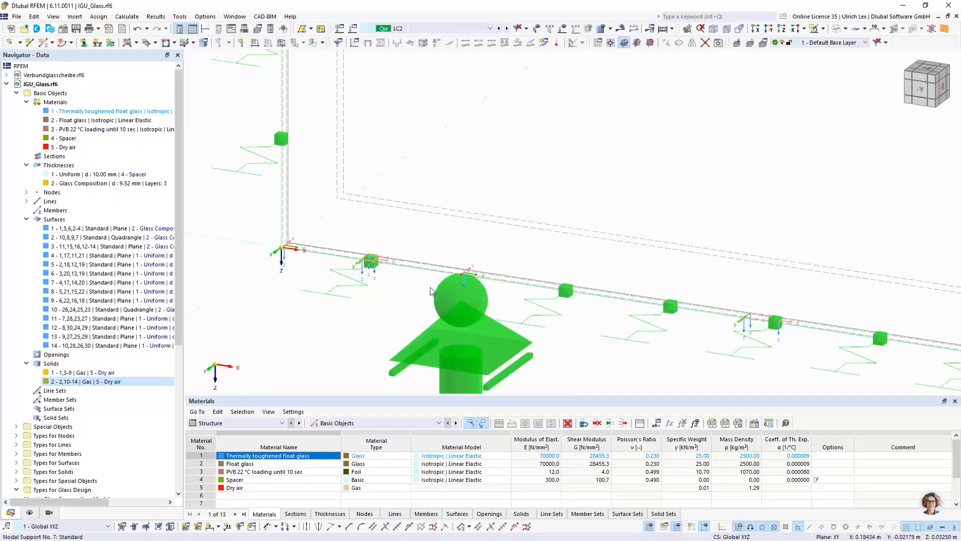
scroll(506, 301, "up", 3)
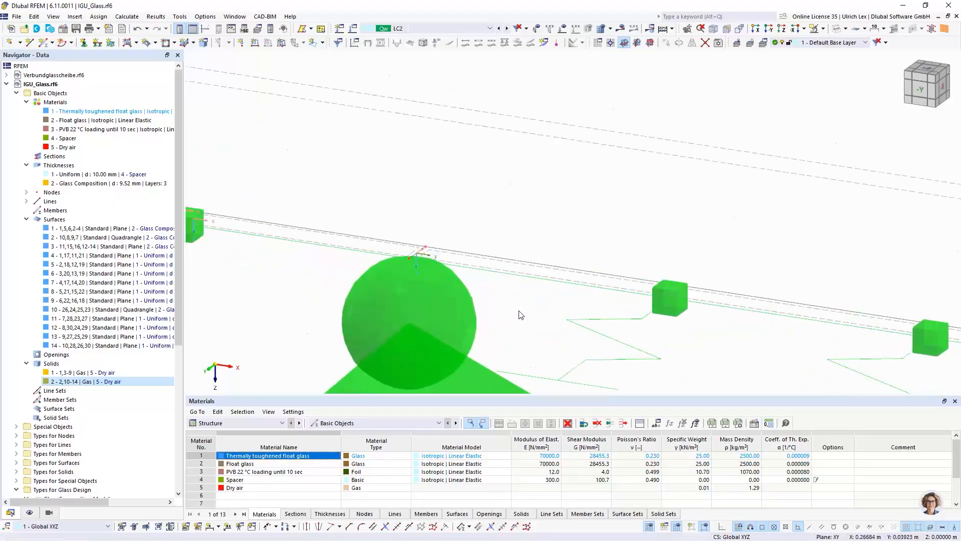
left_click_drag(429, 239, 428, 246)
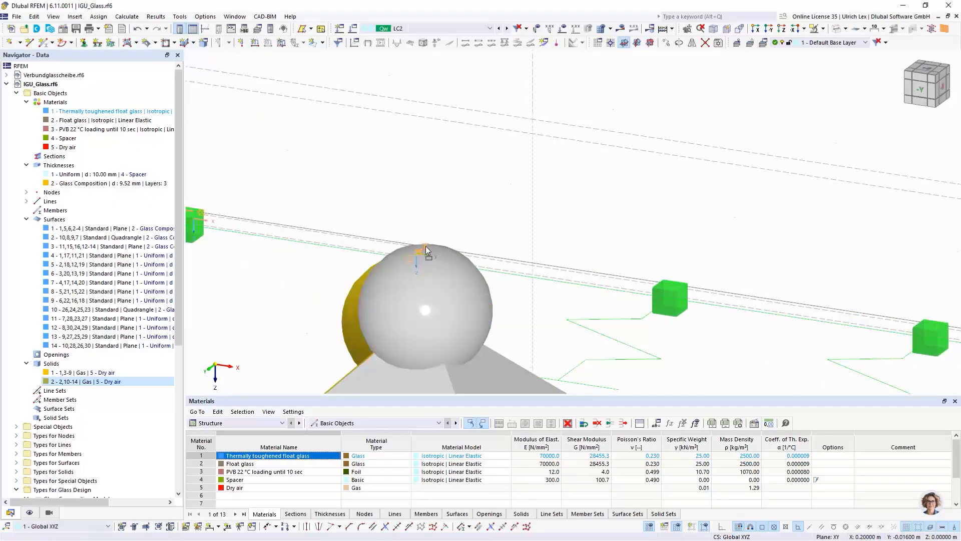
- Copy the flat unit's second lower nodal support onto the opposite pane's matching edge node at X 0.900 m, Y -0.016 m
scroll(381, 200, "down", 4)
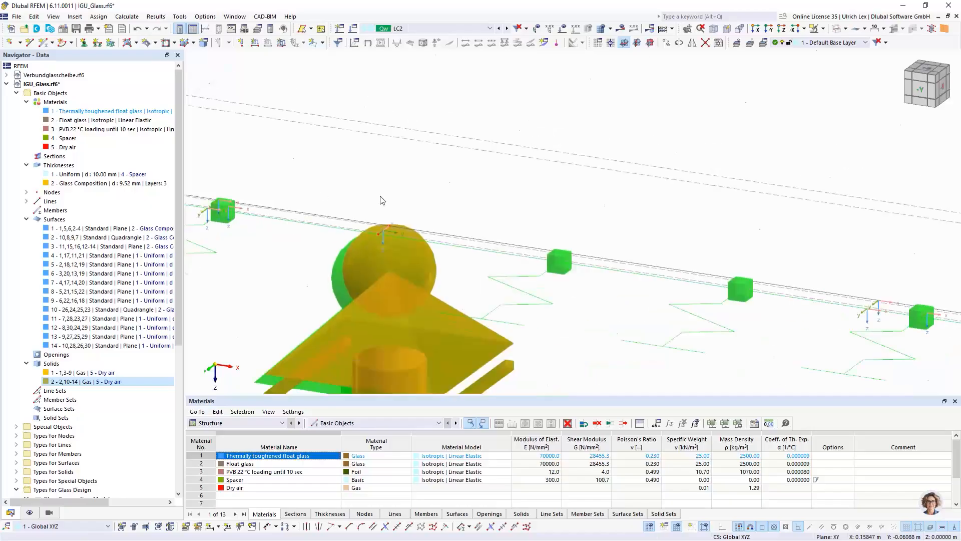
scroll(697, 312, "up", 3)
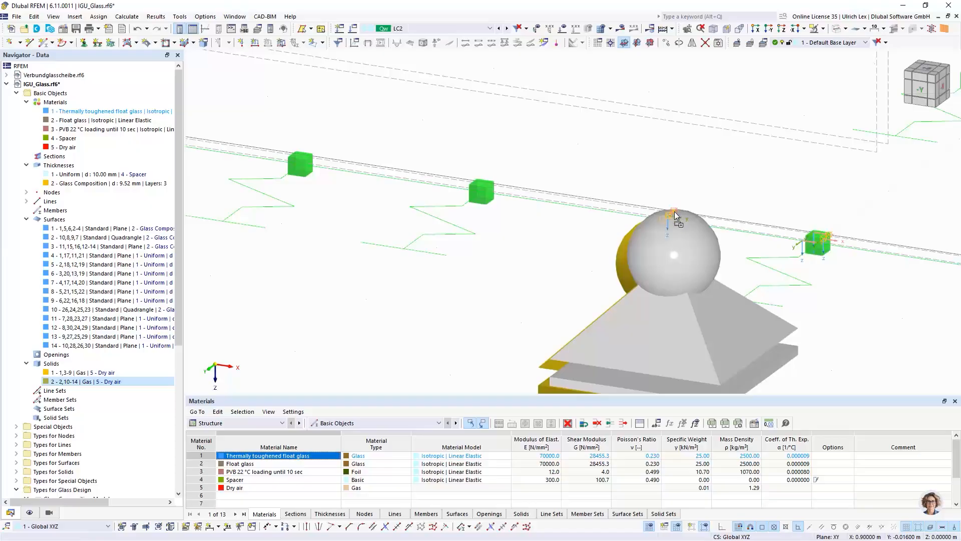
scroll(557, 313, "down", 1)
scroll(751, 249, "up", 3)
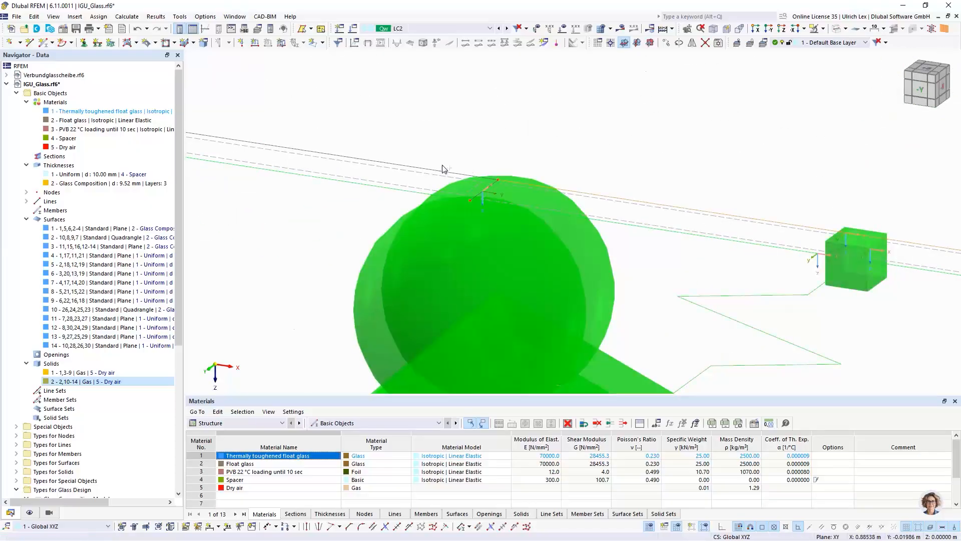
- Assign line support 3 to boundary lines 11-16 of the flat unit's unsupported pane and confirm
scroll(810, 336, "down", 3)
scroll(810, 337, "down", 2)
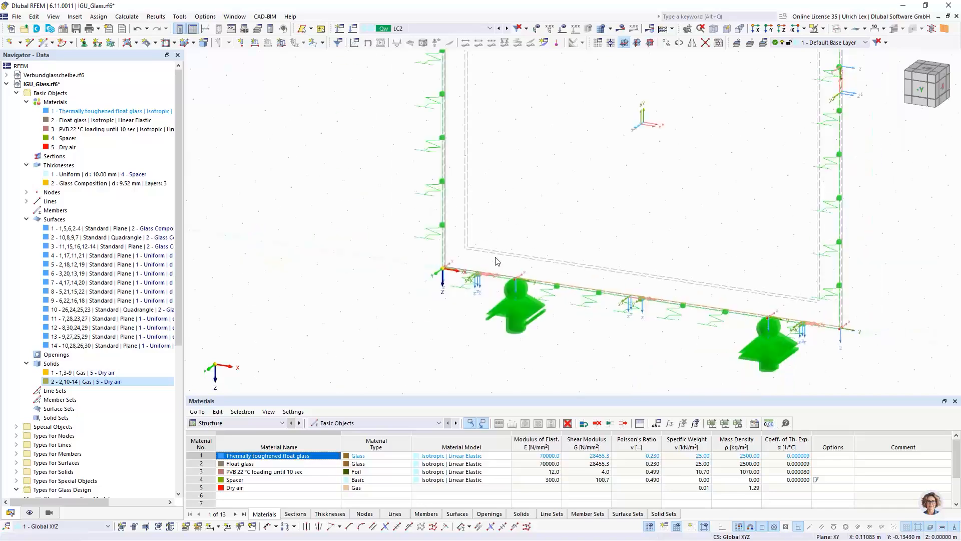
scroll(346, 275, "up", 4)
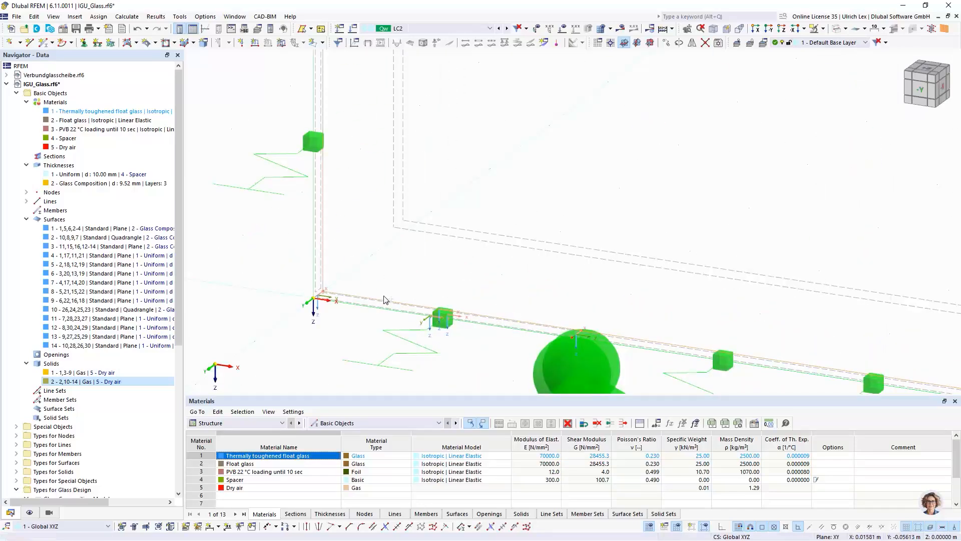
scroll(386, 238, "down", 4)
scroll(424, 151, "up", 5)
scroll(424, 152, "up", 4)
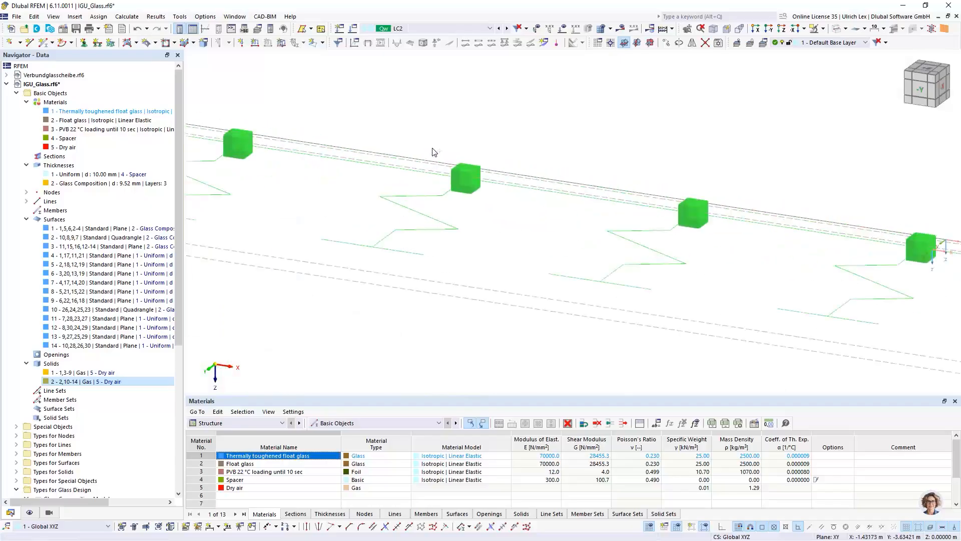
scroll(388, 135, "down", 4)
scroll(575, 163, "down", 4)
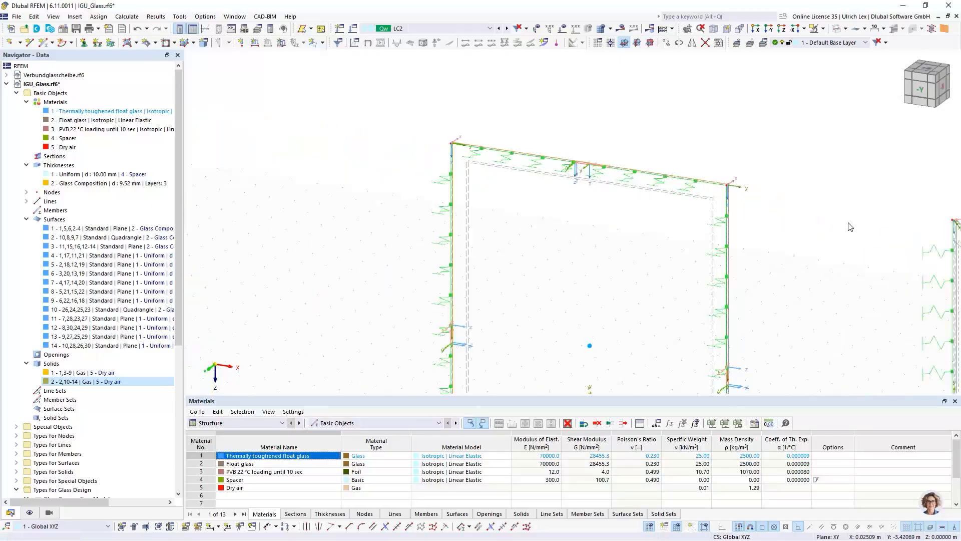
scroll(848, 223, "up", 6)
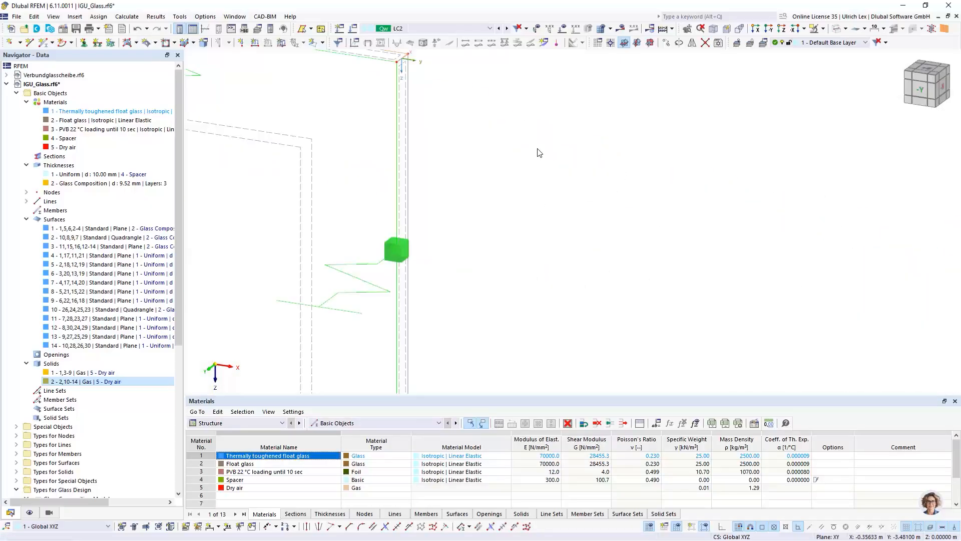
double_click(407, 152)
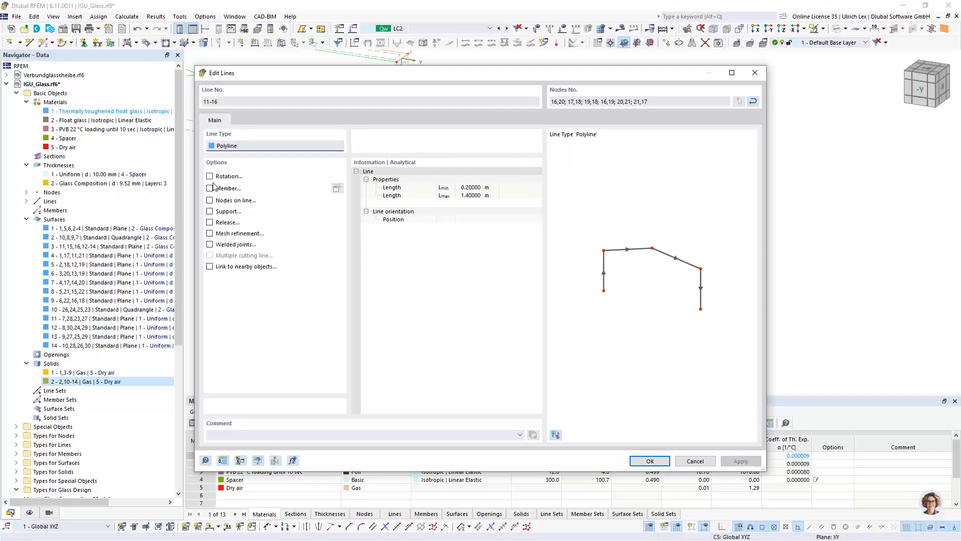
left_click(210, 212)
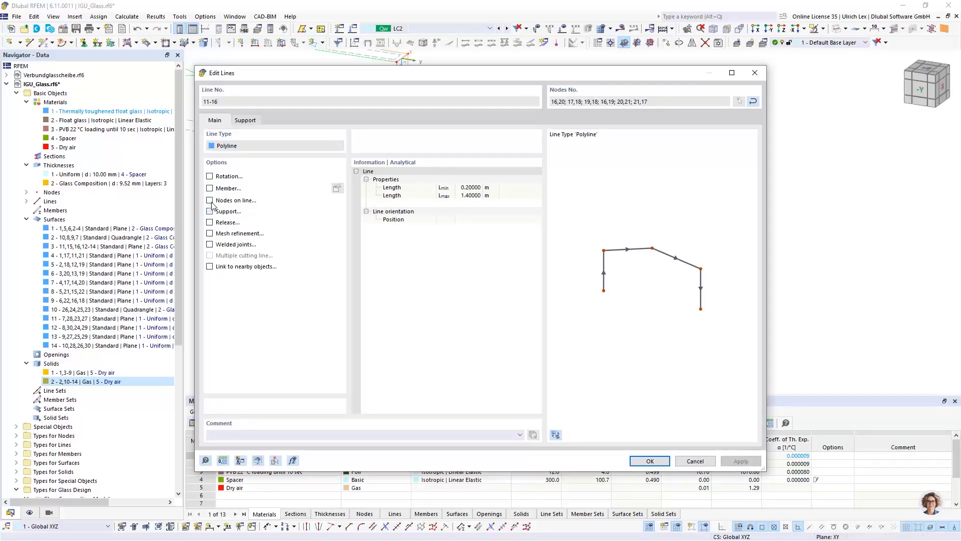
left_click(245, 121)
left_click(277, 160)
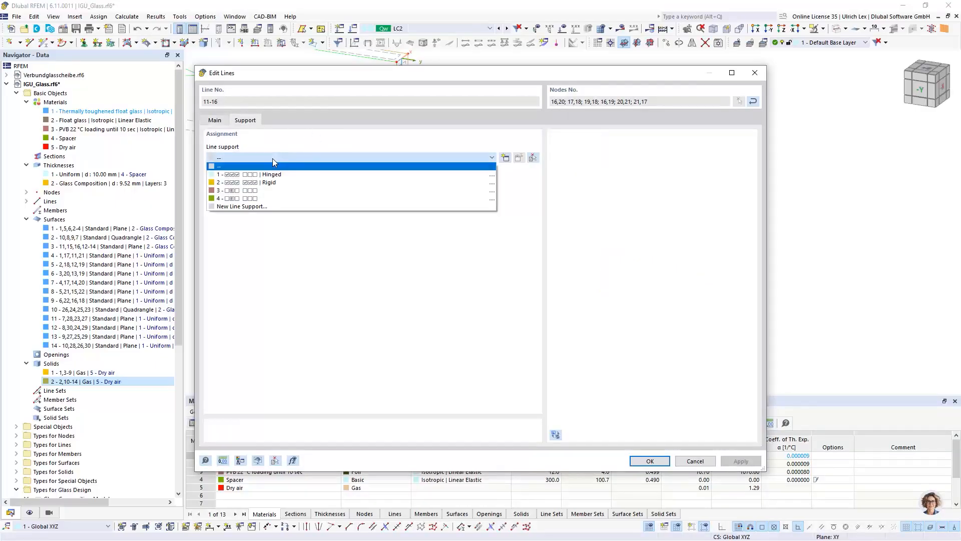
left_click(289, 197)
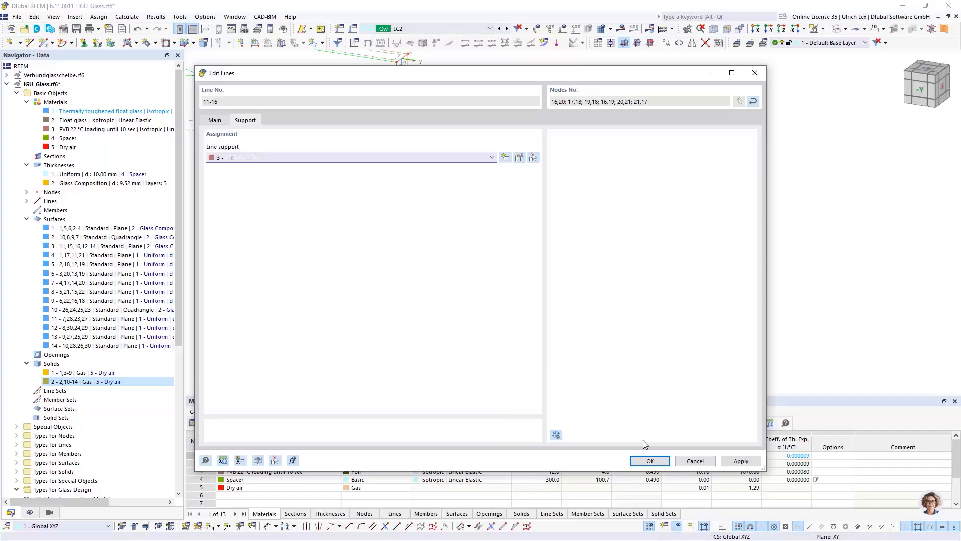
left_click(648, 459)
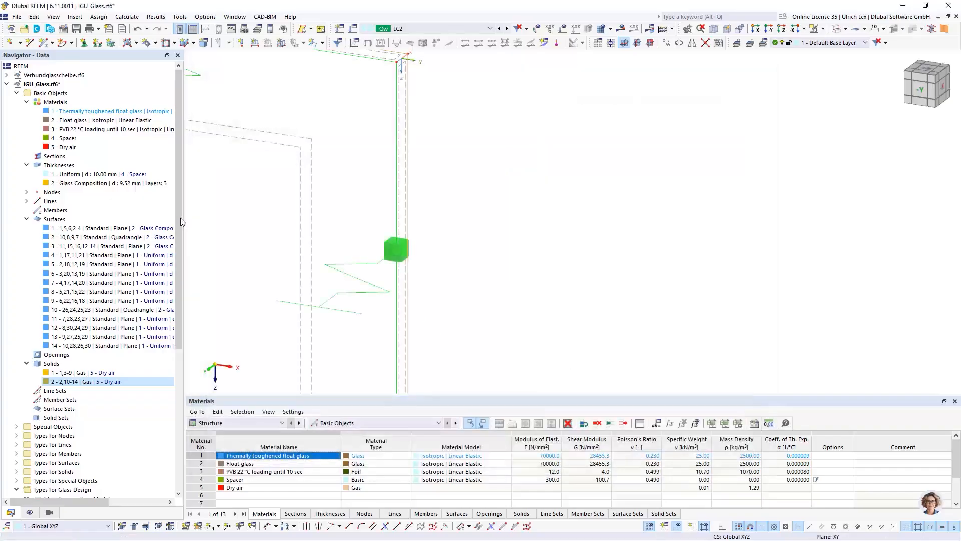
- Assign line support 4 to boundary lines 23-26 of the curved unit's unsupported pane and confirm
scroll(519, 213, "down", 5)
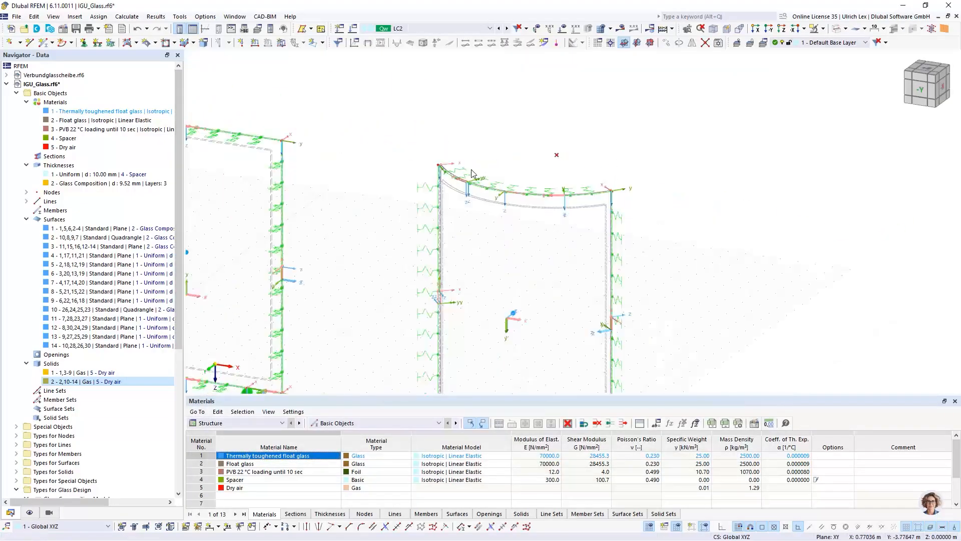
scroll(471, 173, "up", 4)
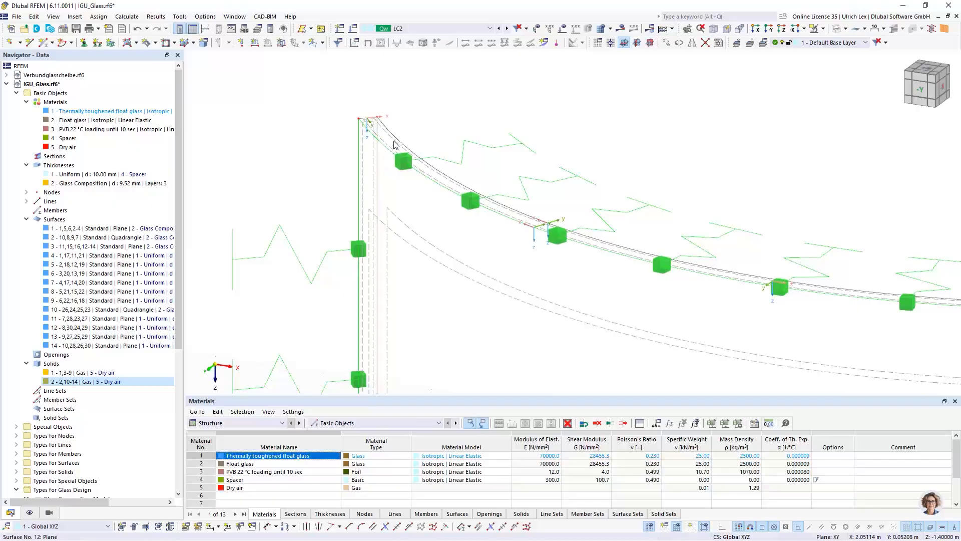
scroll(382, 103, "down", 5)
scroll(553, 146, "up", 5)
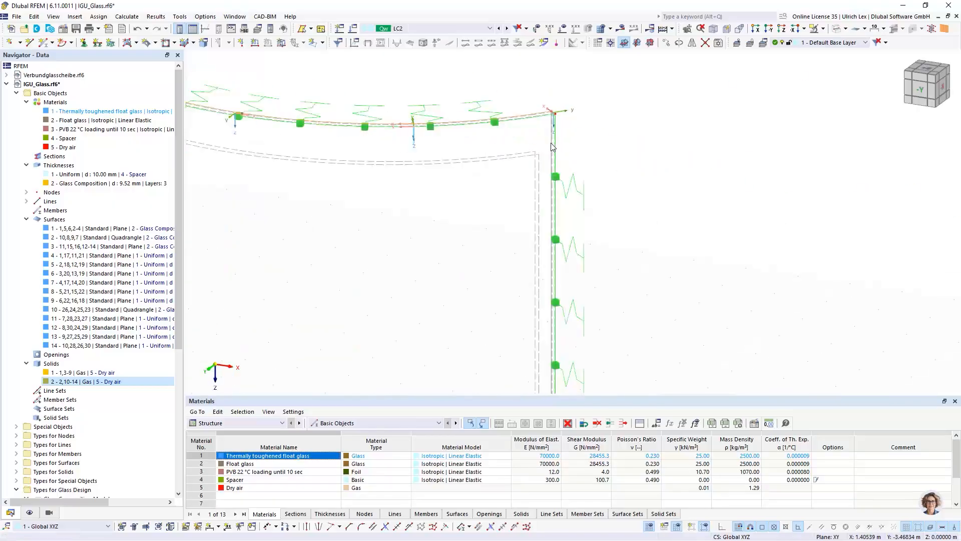
scroll(552, 147, "up", 4)
scroll(585, 123, "down", 6)
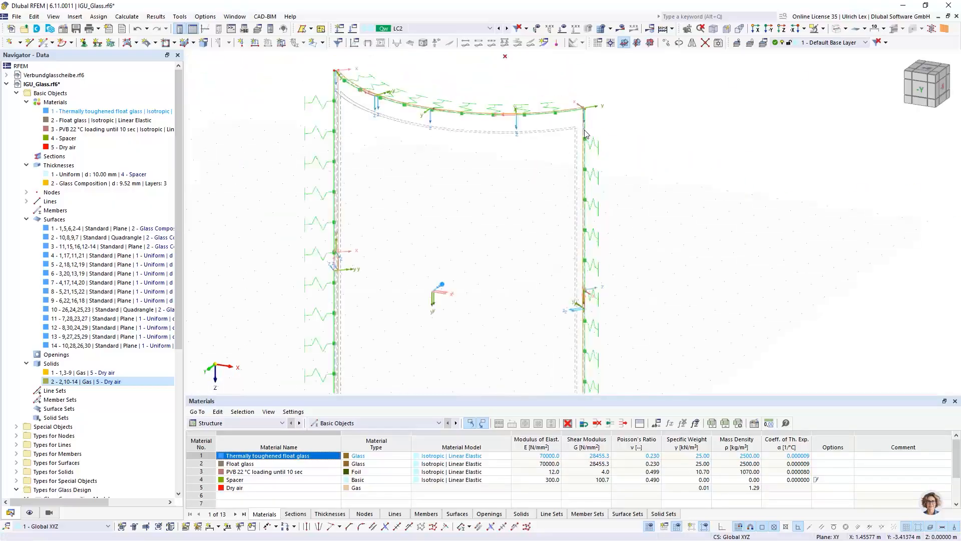
scroll(586, 134, "down", 3)
scroll(635, 332, "up", 8)
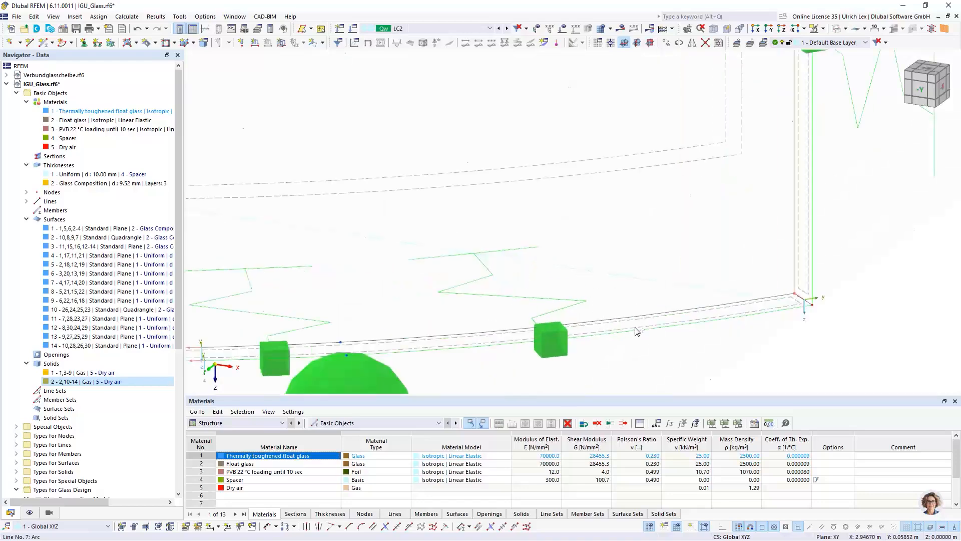
double_click(641, 319)
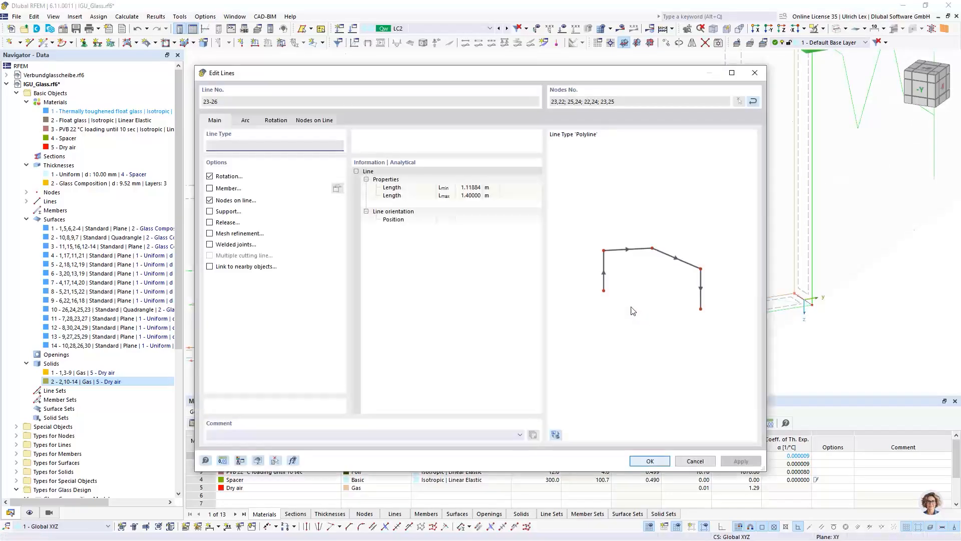
left_click(210, 212)
left_click(305, 120)
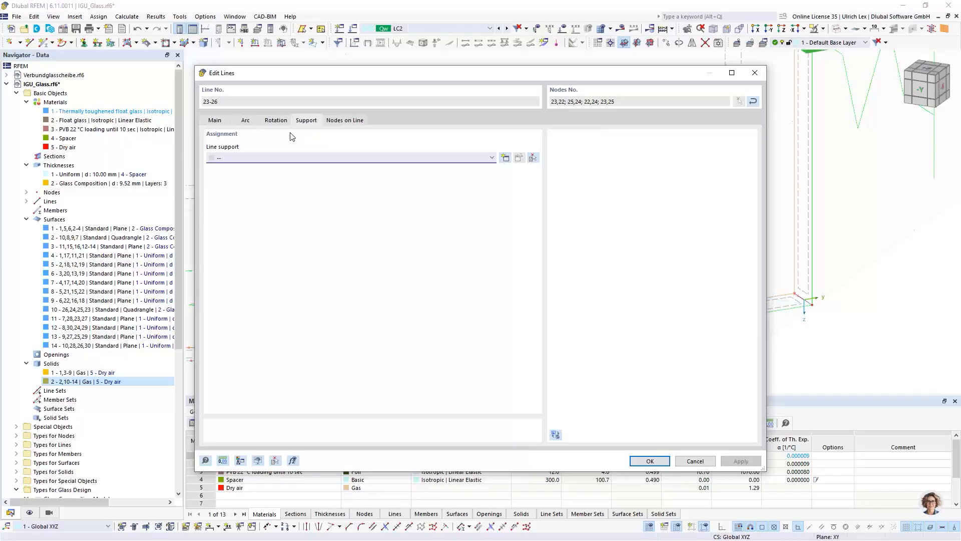
left_click(259, 159)
left_click(280, 199)
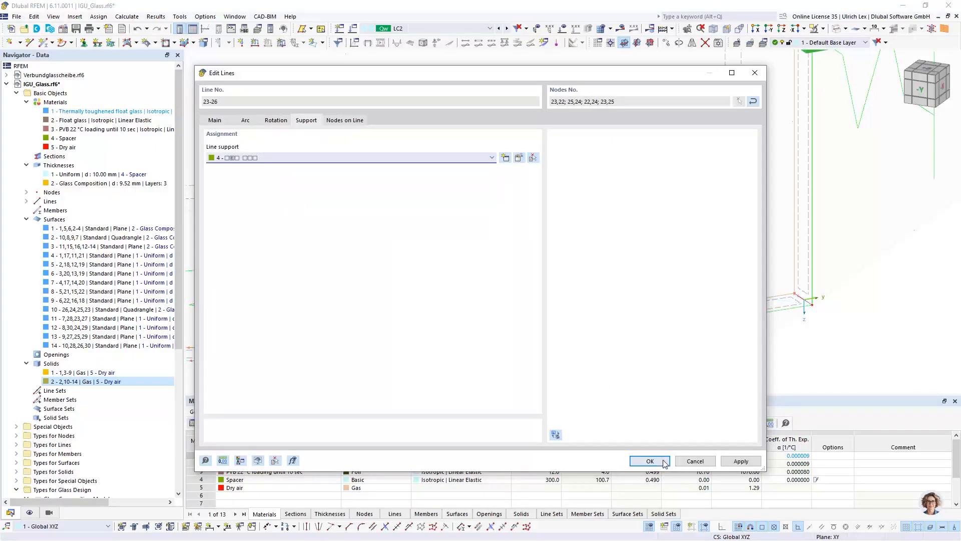
key("Return")
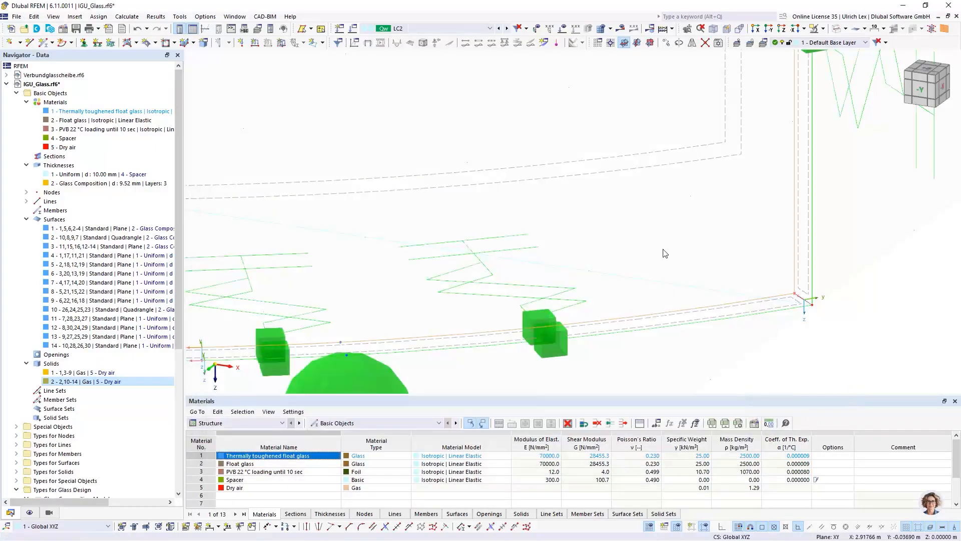
- Copy the curved unit's first lower nodal support onto the opposite pane's matching node at X 2.15593 m, Y 0.12094 m
scroll(671, 260, "up", 5)
scroll(692, 299, "down", 2)
scroll(612, 296, "up", 5)
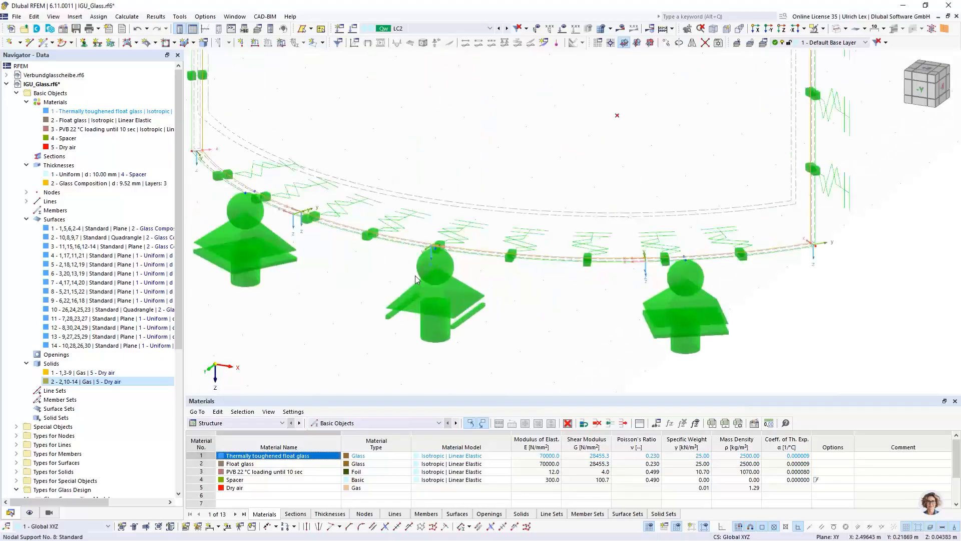
scroll(233, 196, "up", 3)
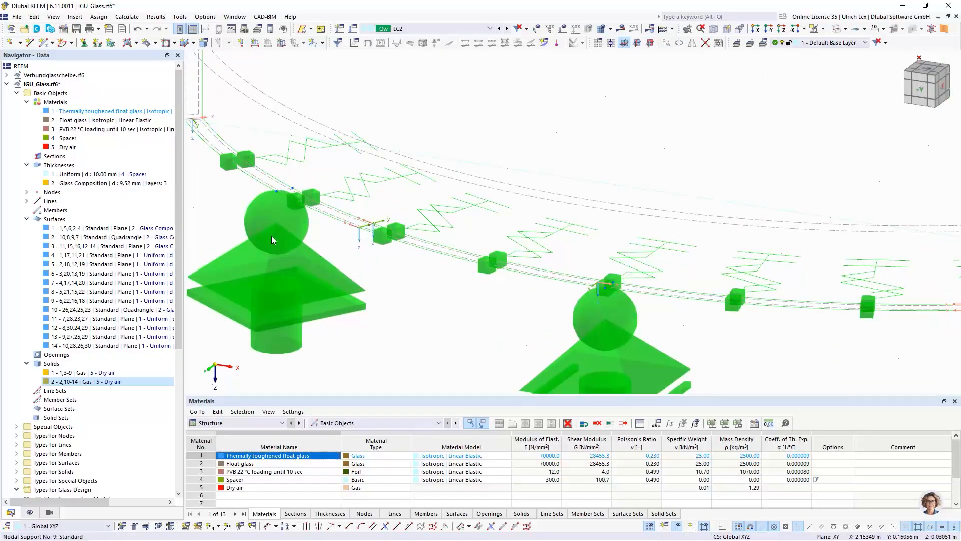
left_click(295, 194)
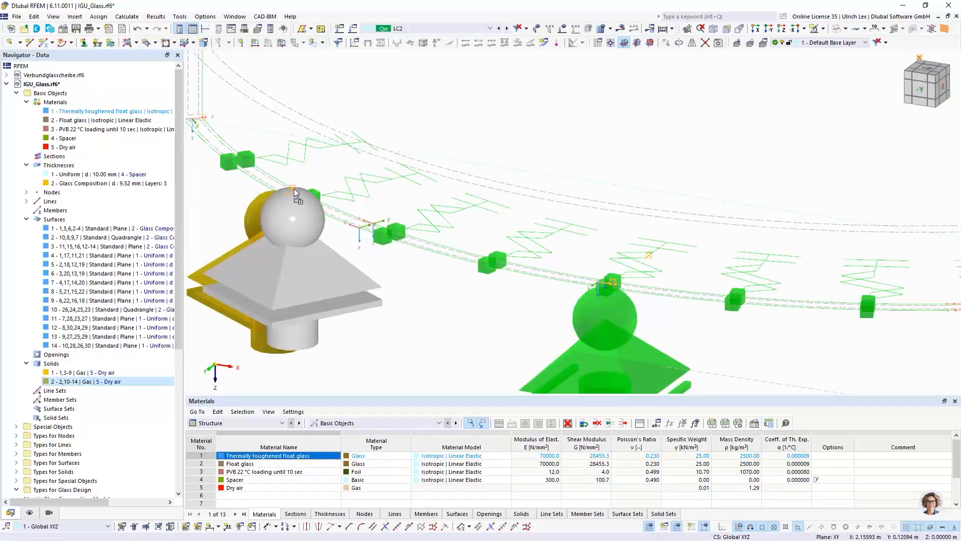
left_click(704, 344)
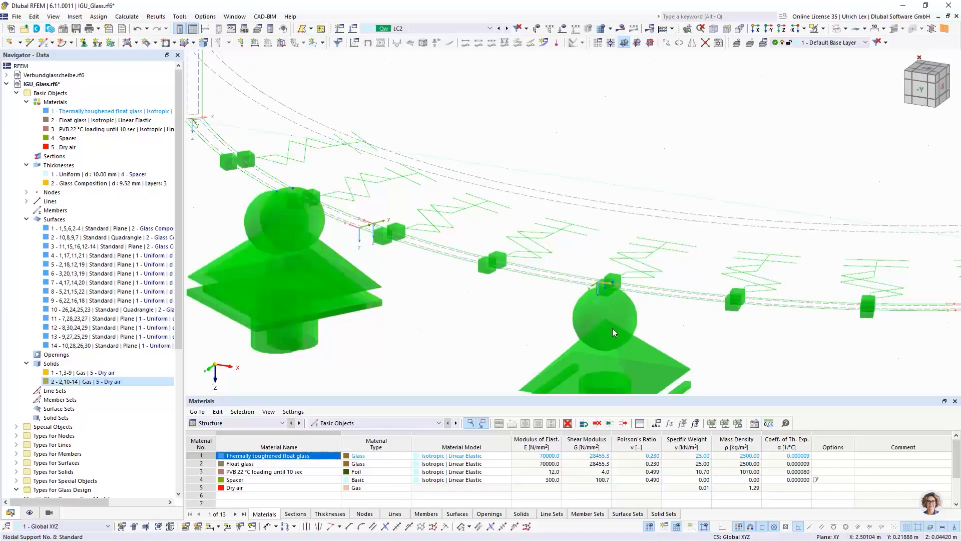
- Copy the curved unit's middle and remaining outer lower nodal supports onto the matching nodes of the opposite pane
left_click(612, 328)
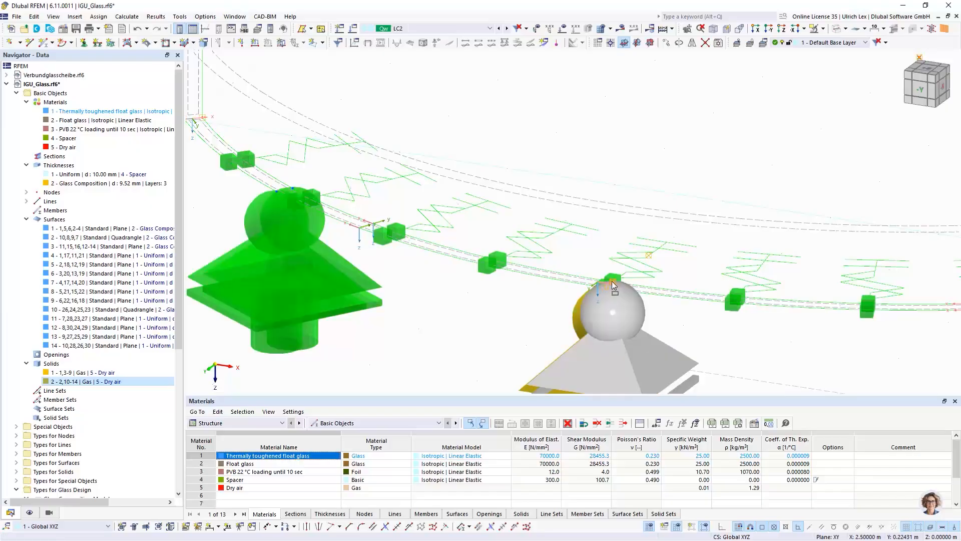
scroll(401, 290, "down", 5)
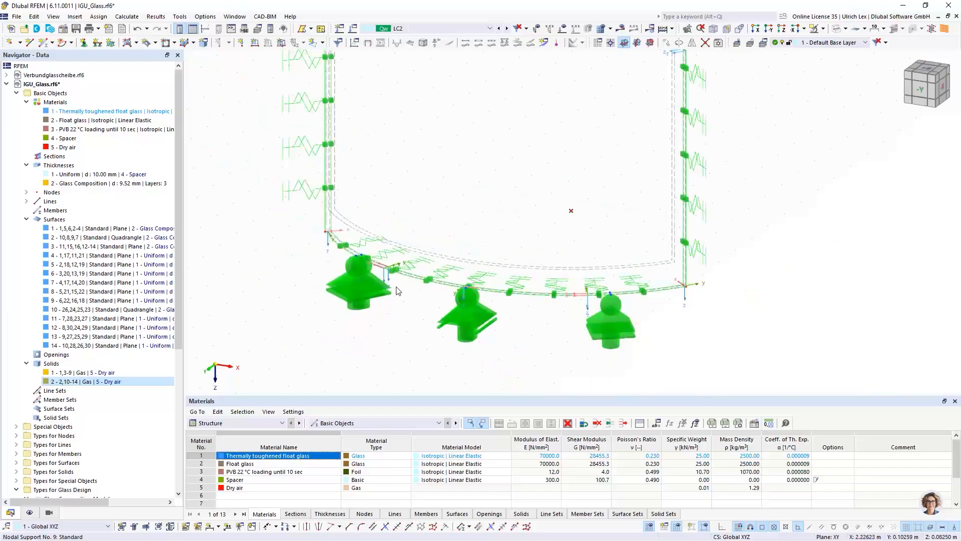
scroll(451, 289, "up", 5)
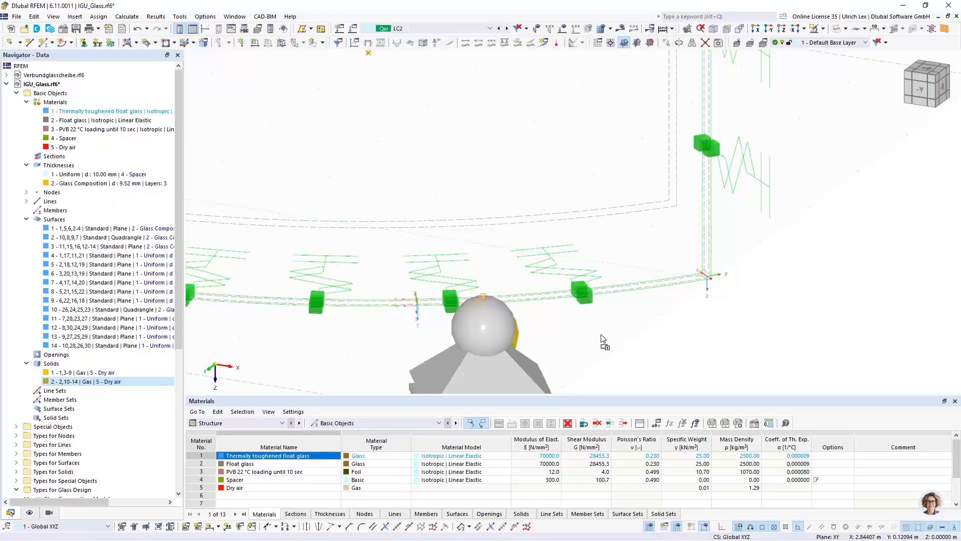
scroll(661, 342, "down", 3)
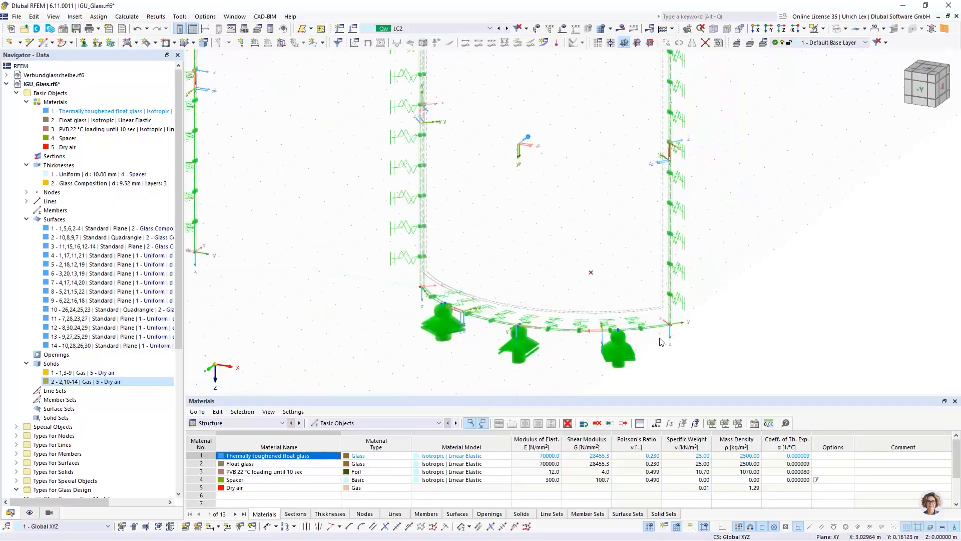
scroll(661, 342, "down", 1)
scroll(660, 361, "down", 2)
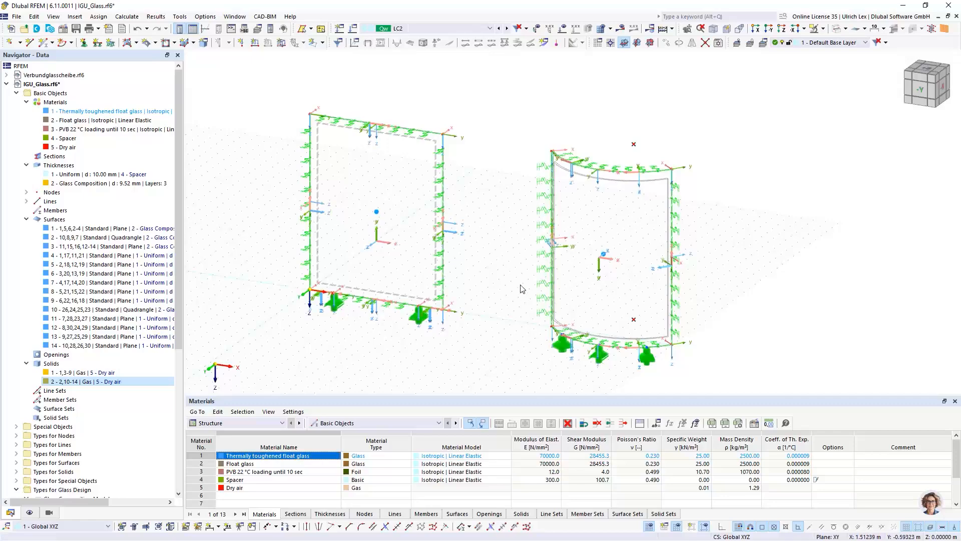
- Switch the model display from wireframe to shaded solid rendering
scroll(652, 390, "up", 3)
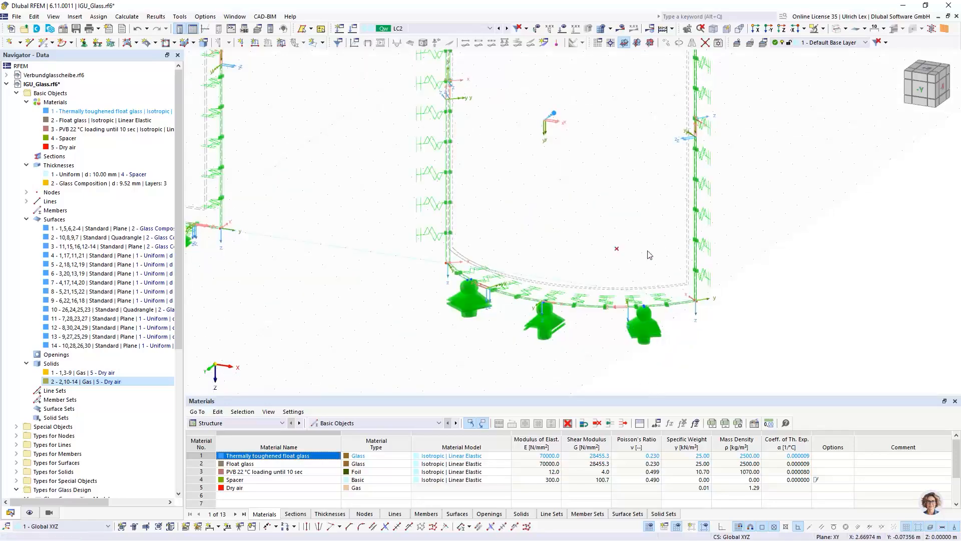
scroll(666, 271, "down", 2)
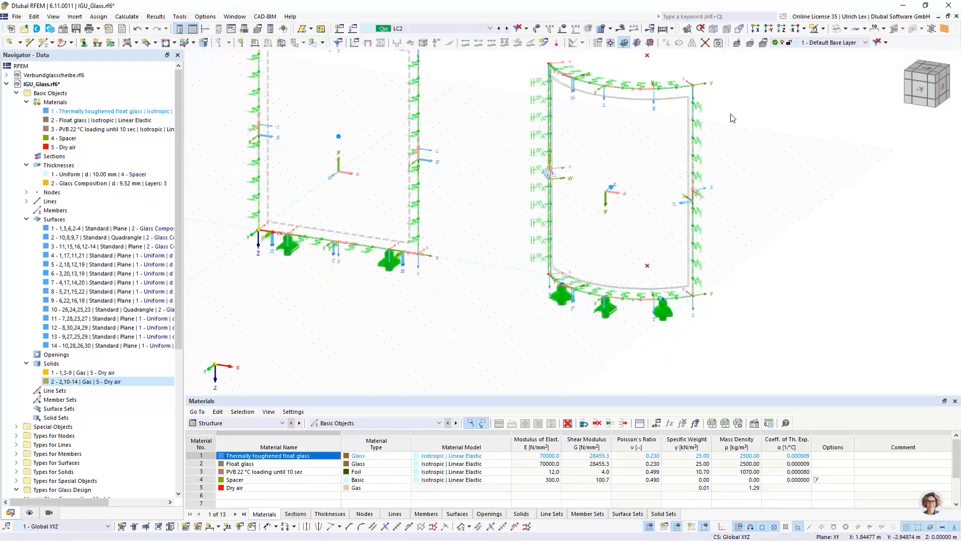
left_click(838, 29)
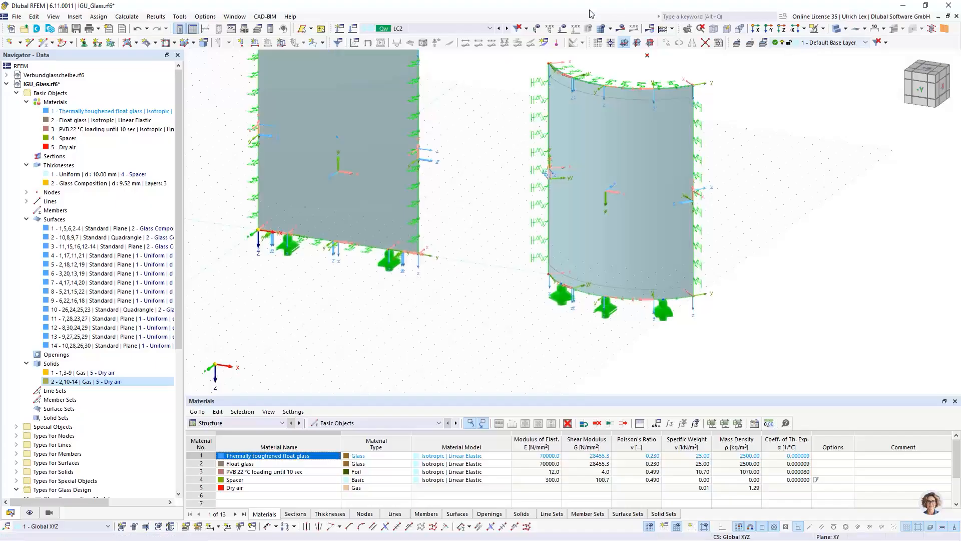
- Examine the nodal and line supports of both glass units from above and in a perspective view
left_click(726, 29)
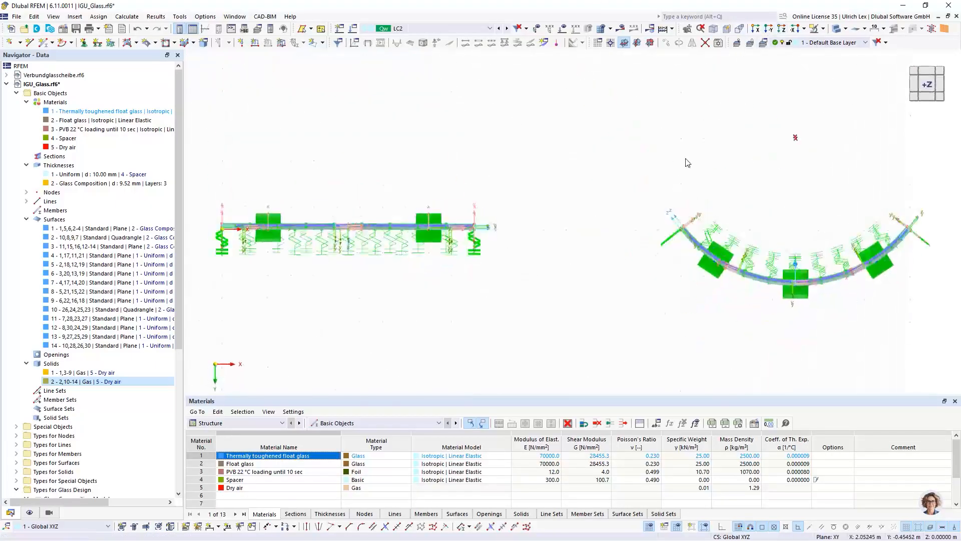
scroll(706, 263, "up", 4)
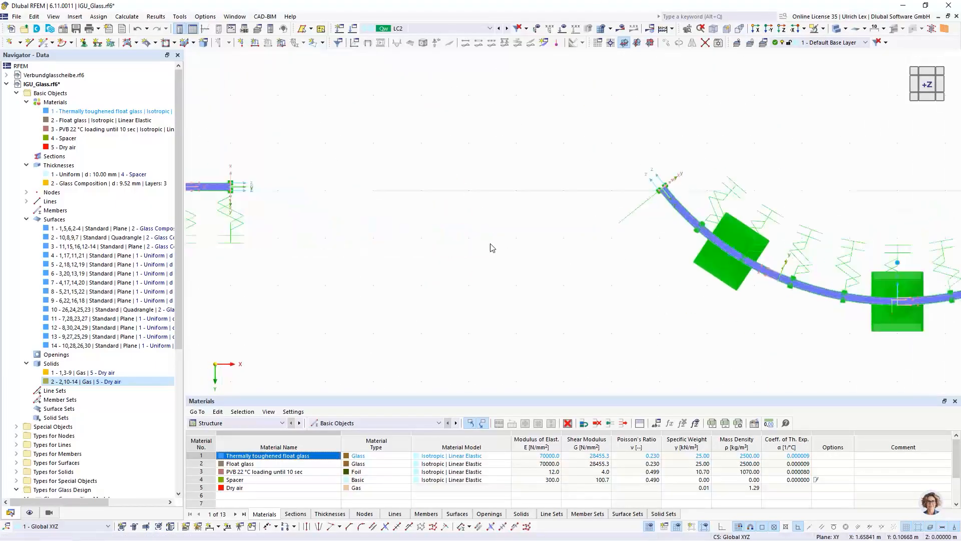
scroll(414, 238, "down", 2)
scroll(542, 234, "down", 1)
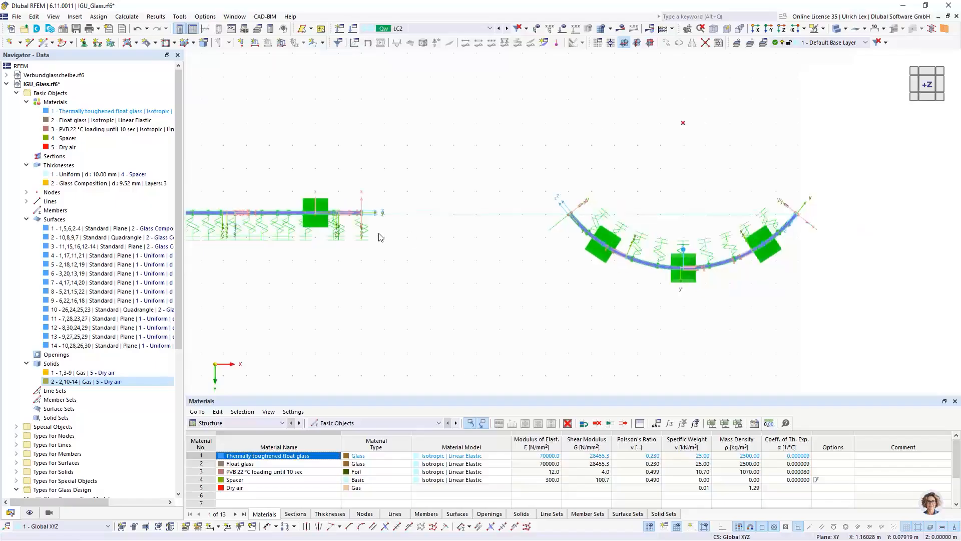
scroll(828, 259, "up", 4)
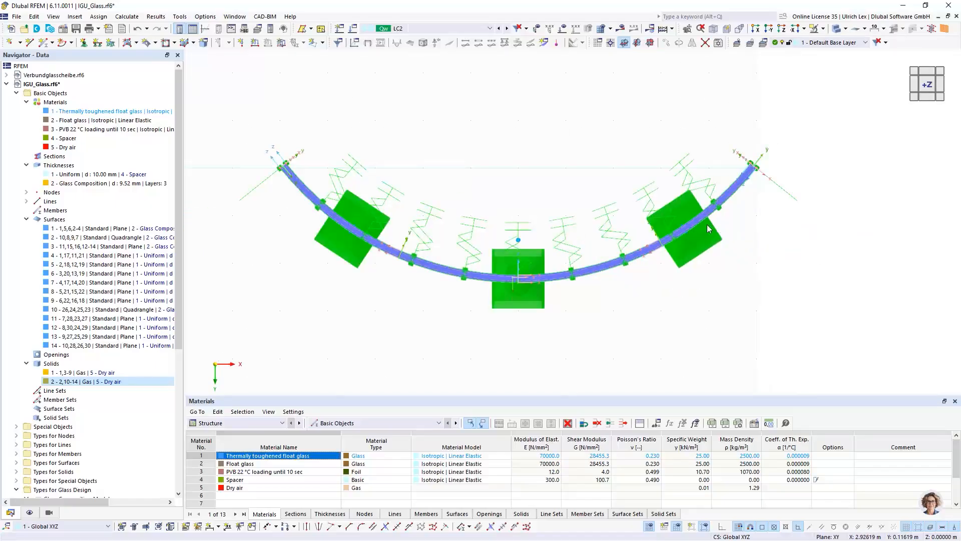
scroll(701, 288, "down", 1)
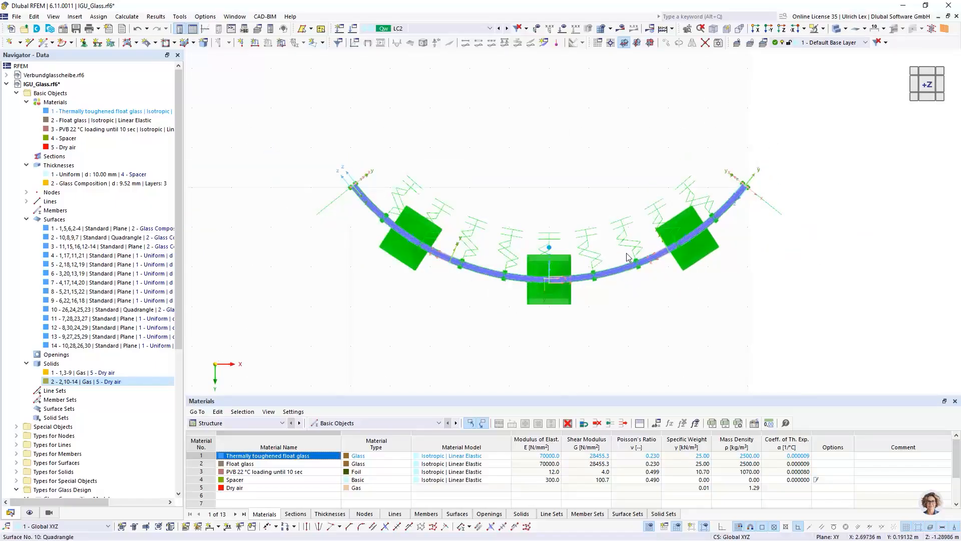
scroll(634, 271, "down", 1)
middle_click_drag(660, 356, 649, 215, "ctrl")
scroll(650, 214, "down", 4)
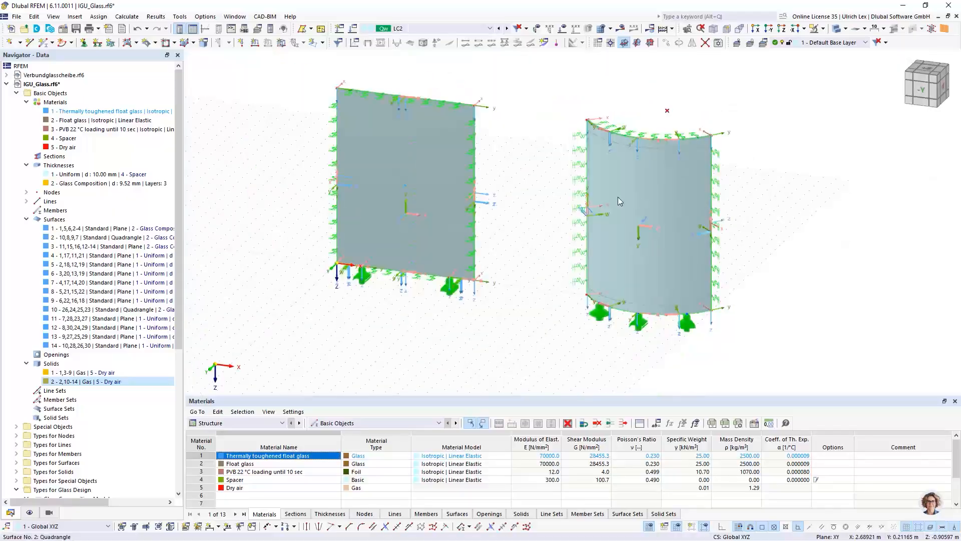
scroll(482, 84, "up", 2)
scroll(570, 180, "down", 2)
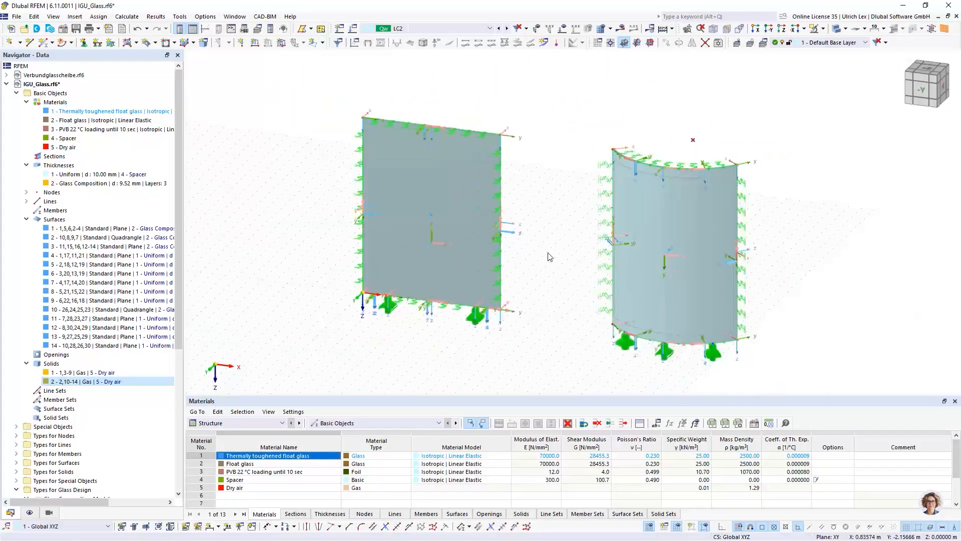
middle_click_drag(536, 324, 564, 307, "ctrl")
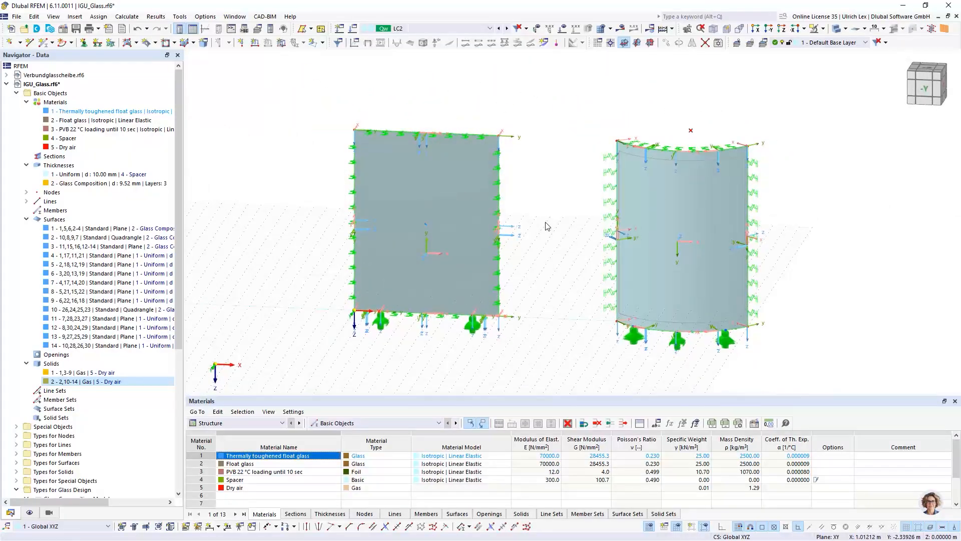
middle_click_drag(816, 279, 790, 292, "ctrl")
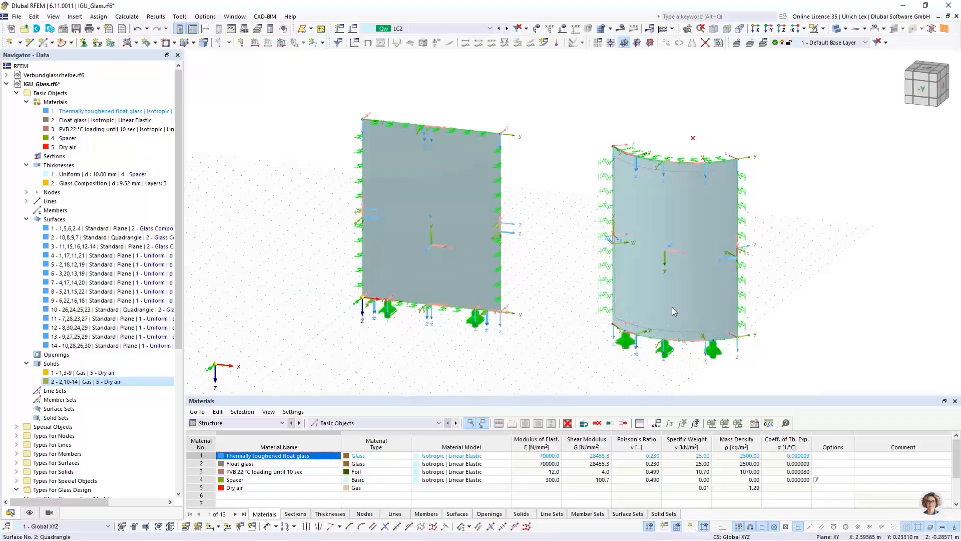
- Add load case LC3 with the action category Permanent/Imposed
left_click(353, 29)
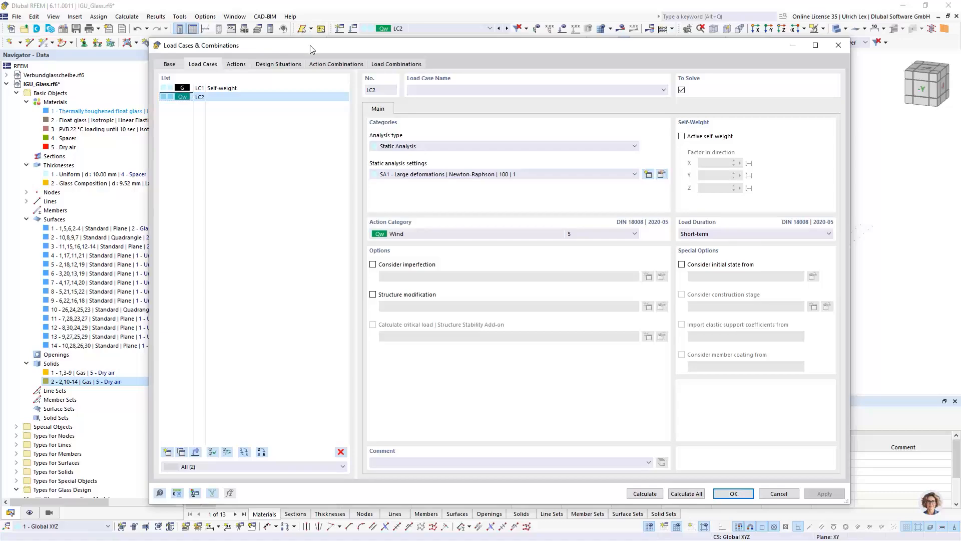
left_click_drag(310, 46, 314, 42)
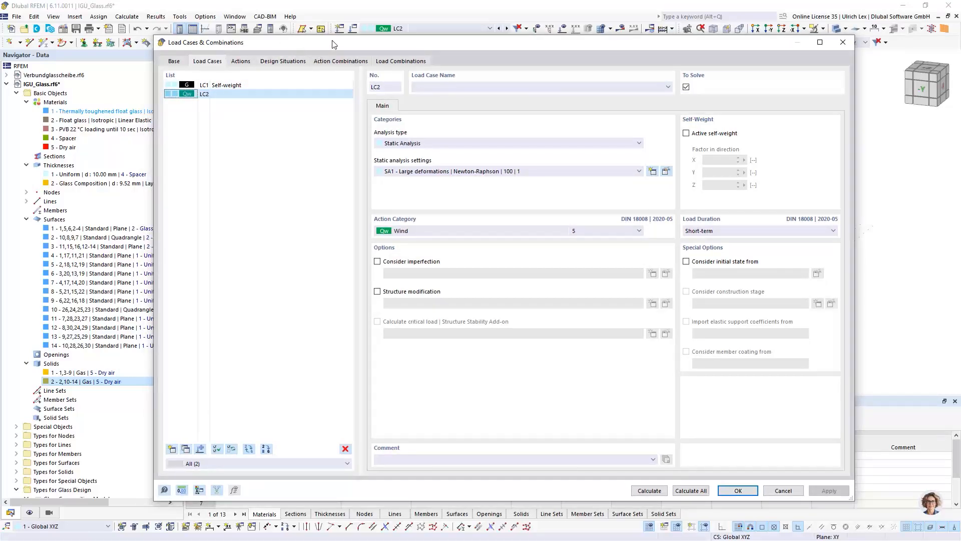
left_click_drag(332, 42, 273, 278)
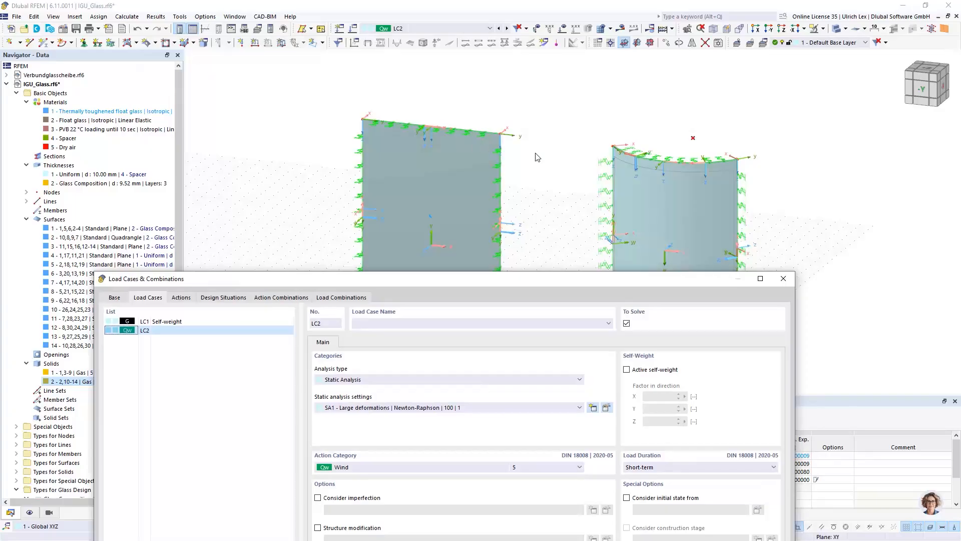
left_click_drag(582, 281, 631, 53)
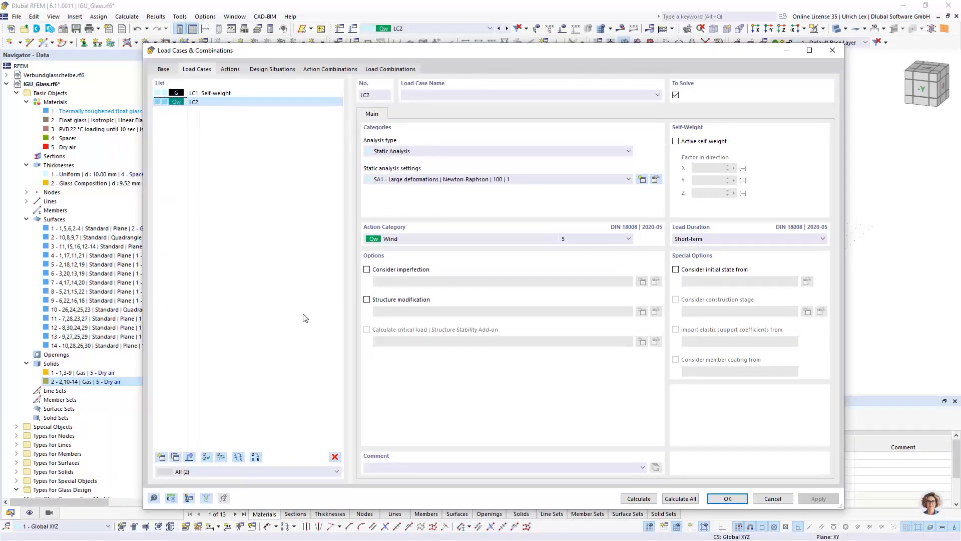
left_click(161, 457)
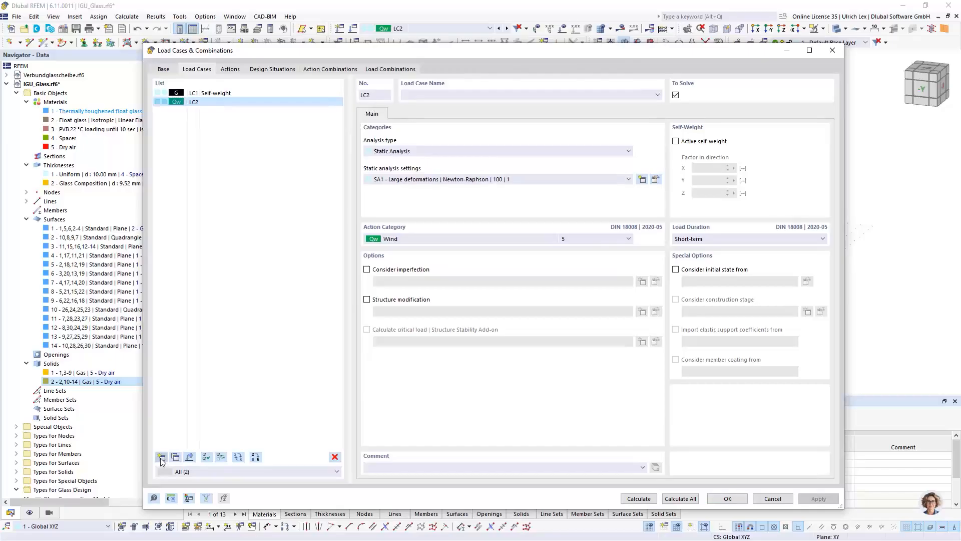
left_click(452, 240)
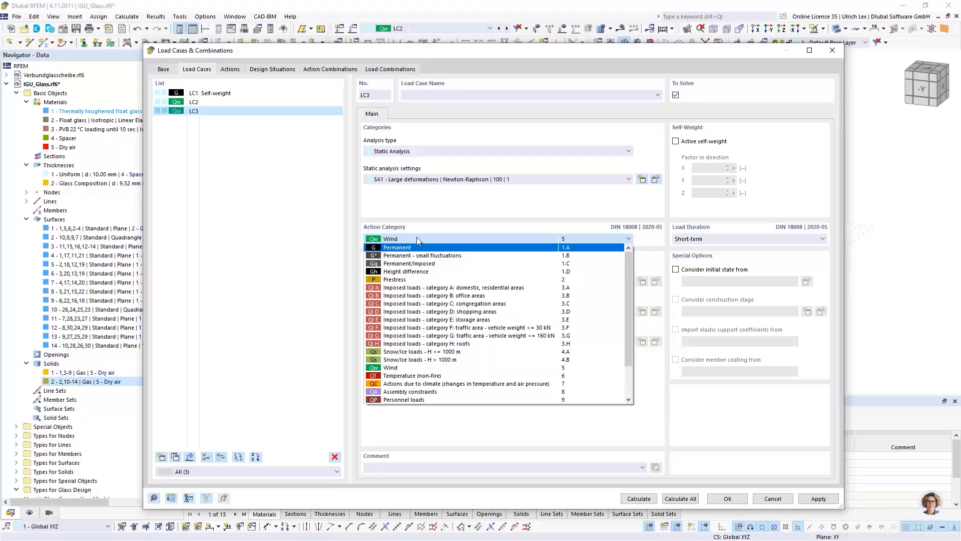
left_click(468, 265)
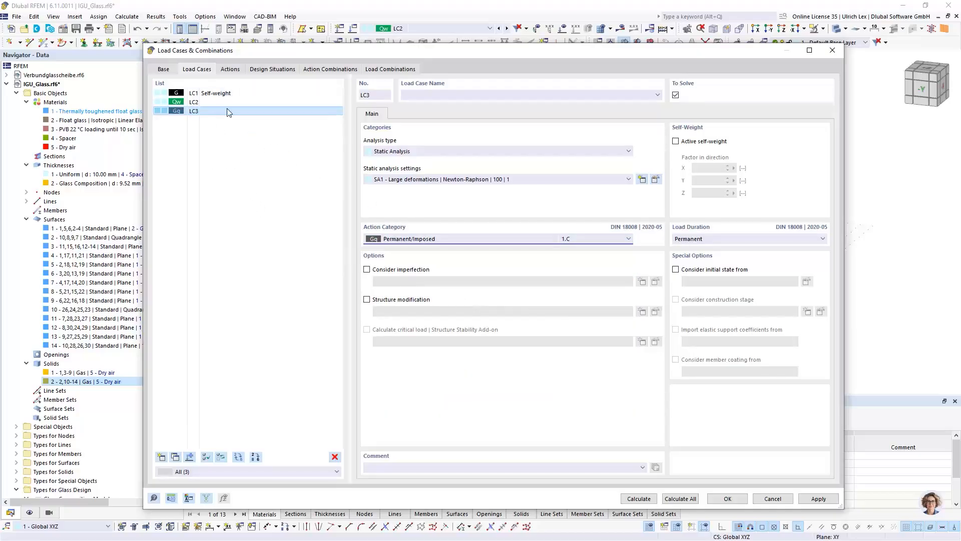
left_click(248, 95)
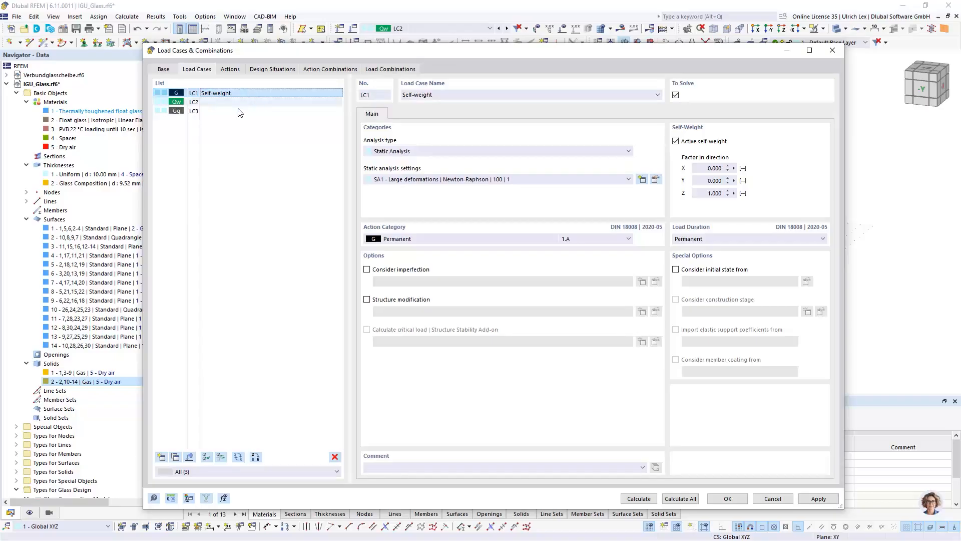
left_click(238, 111)
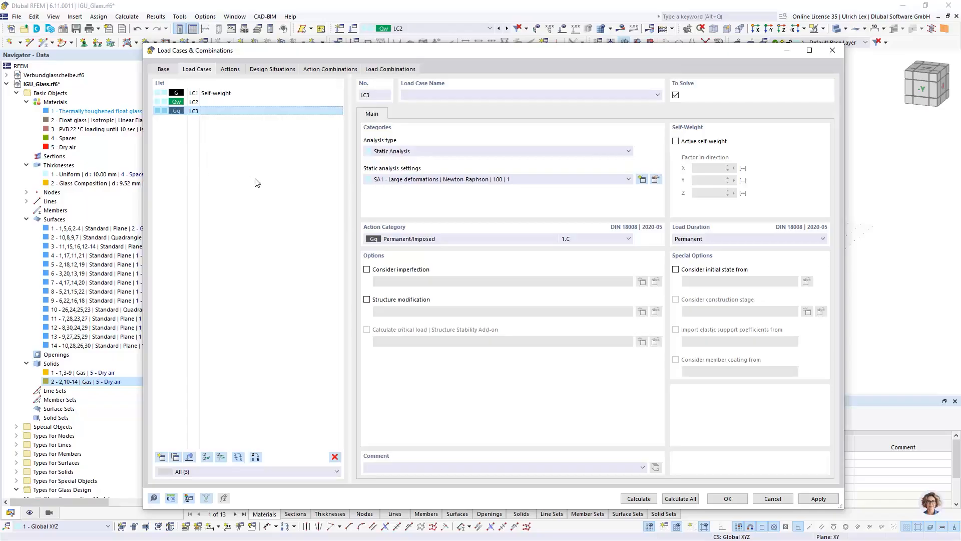
- Add load cases LC4 and LC5 with the action category Actions due to climate (changes in temperature and air pressure), and confirm the load cases
left_click(161, 457)
left_click(440, 238)
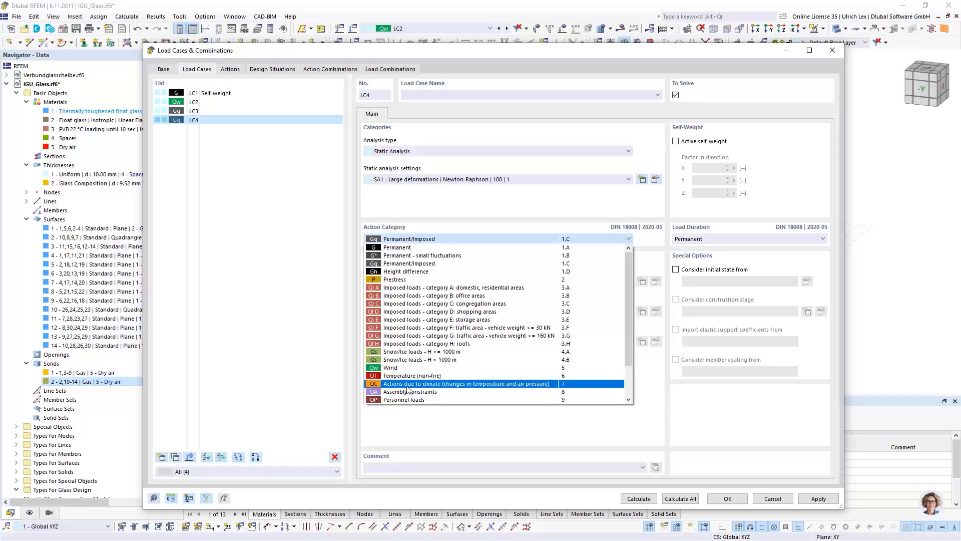
left_click(468, 384)
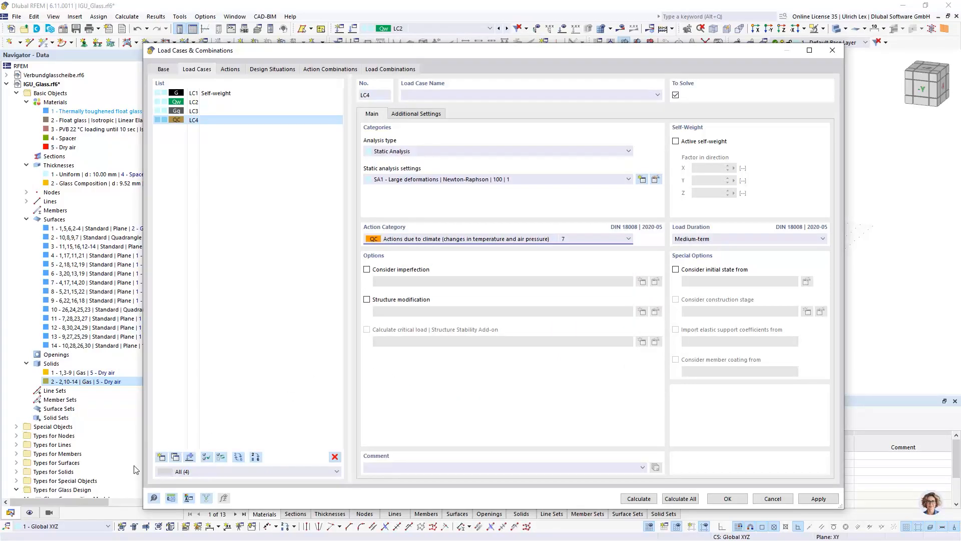
left_click(161, 457)
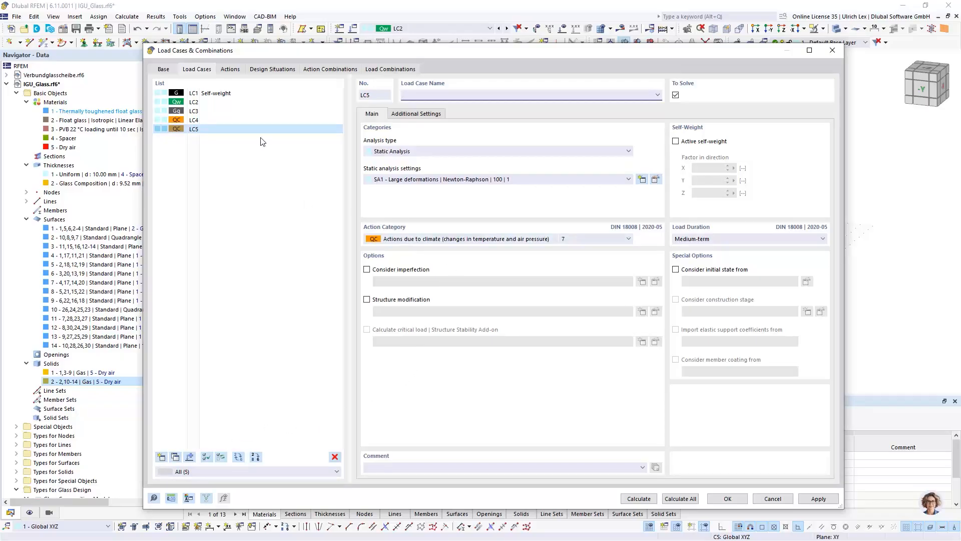
left_click(281, 169)
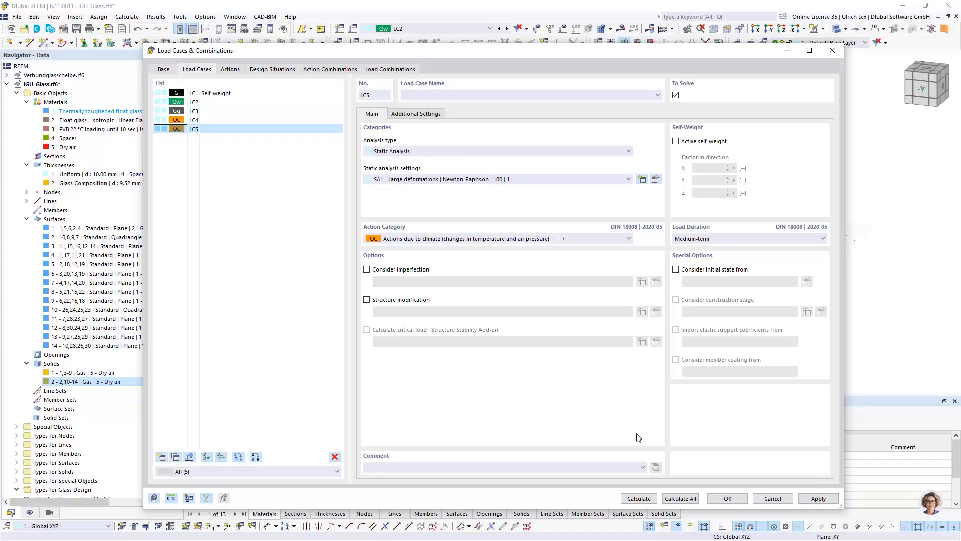
left_click(728, 500)
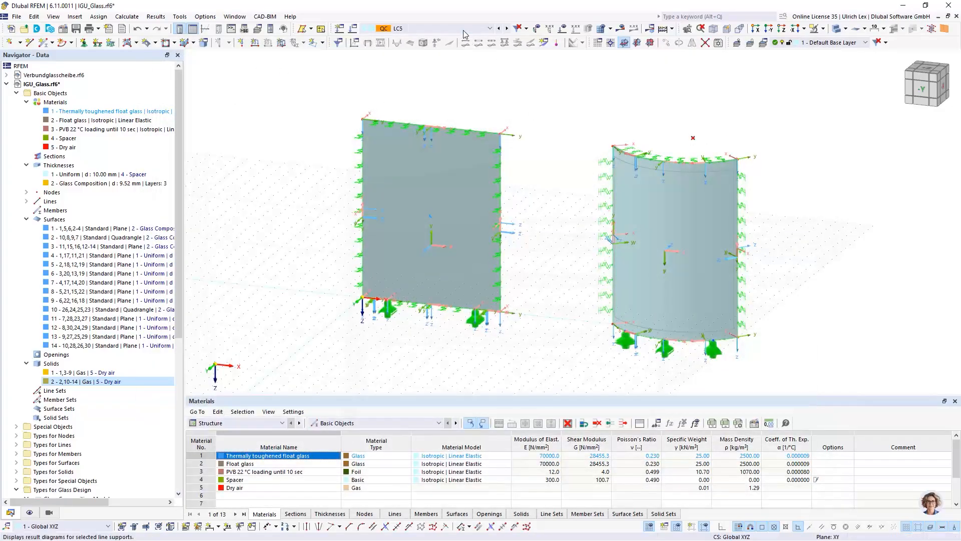
- Make LC3 the active load case for the model
left_click(430, 28)
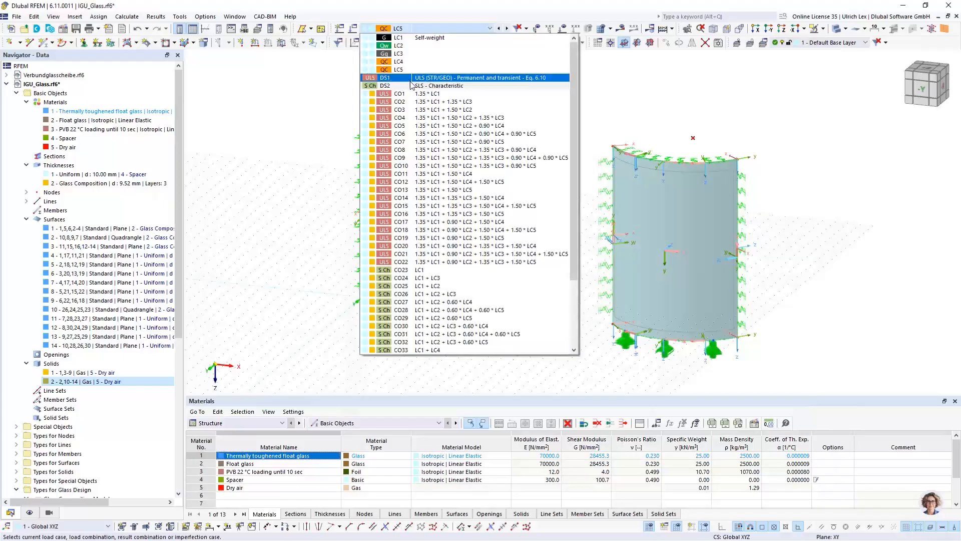
left_click(422, 54)
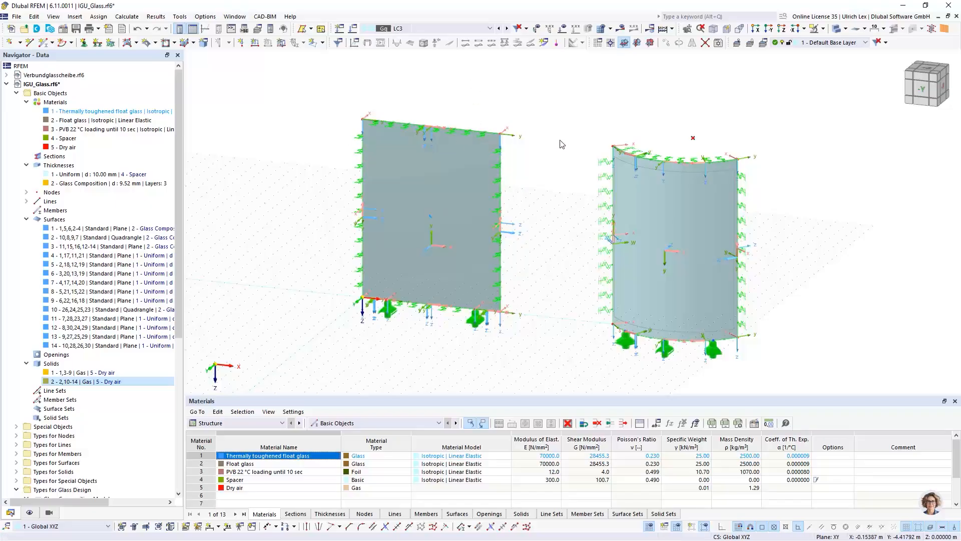
scroll(561, 149, "up", 2)
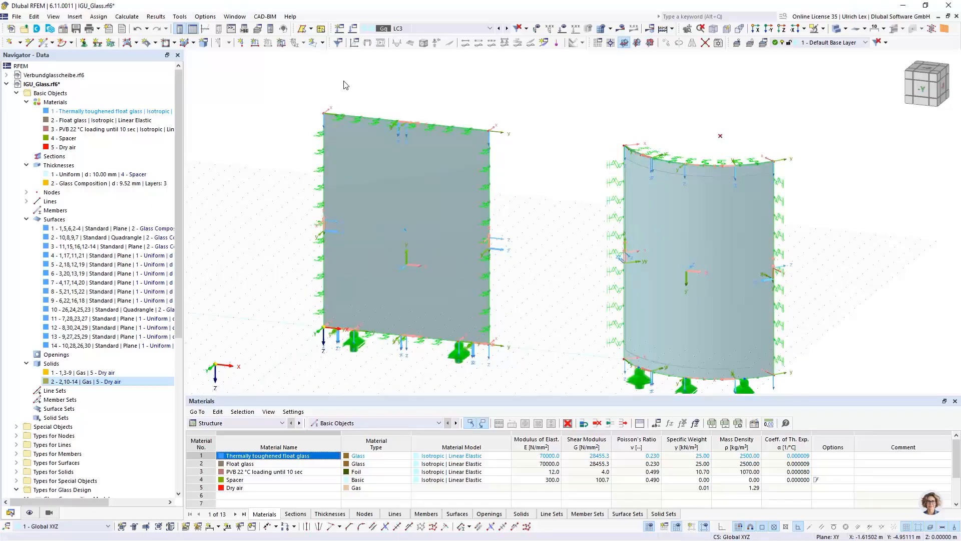
left_click(282, 43)
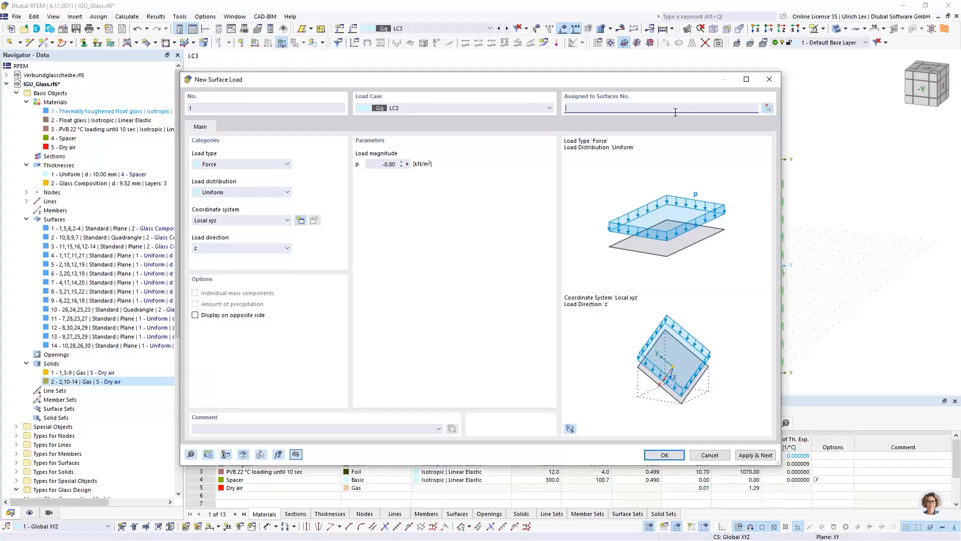
left_click(721, 454)
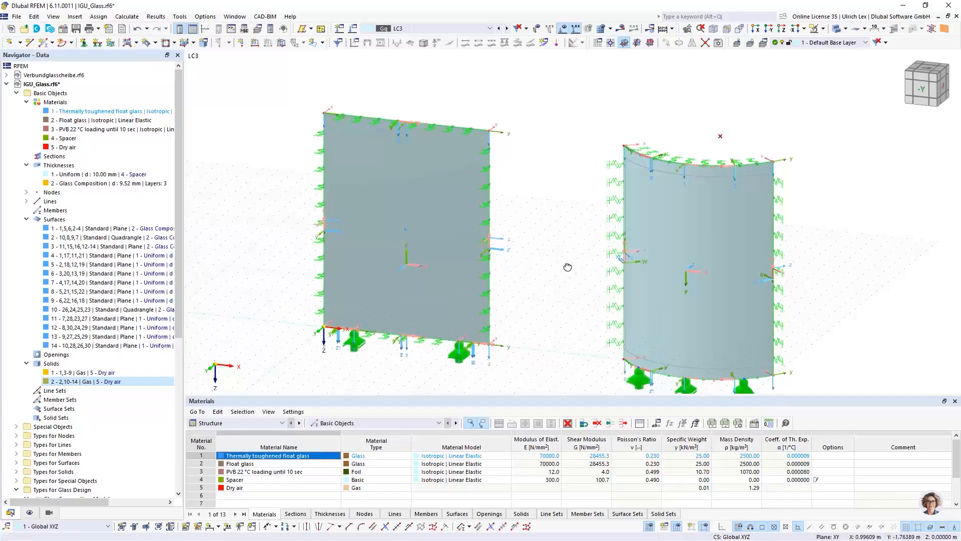
scroll(419, 233, "up", 5)
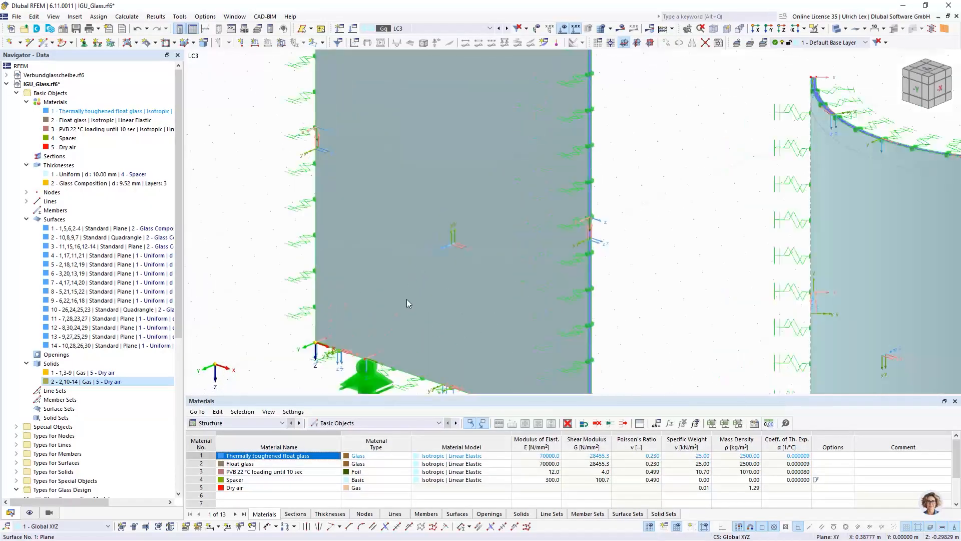
scroll(407, 320, "down", 2)
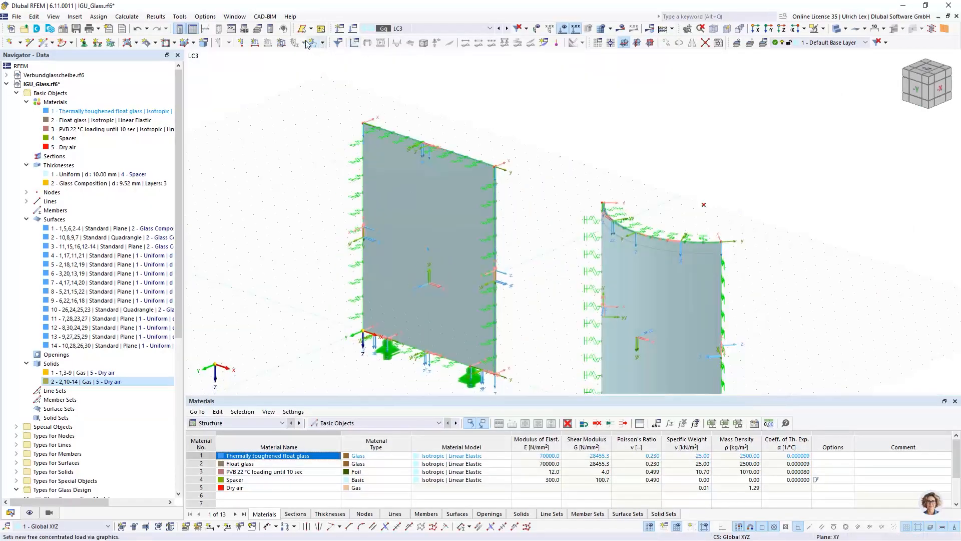
- Start a uniform surface force load in LC3 with a magnitude of -7.20 kN/m² in the local z direction
left_click(281, 44)
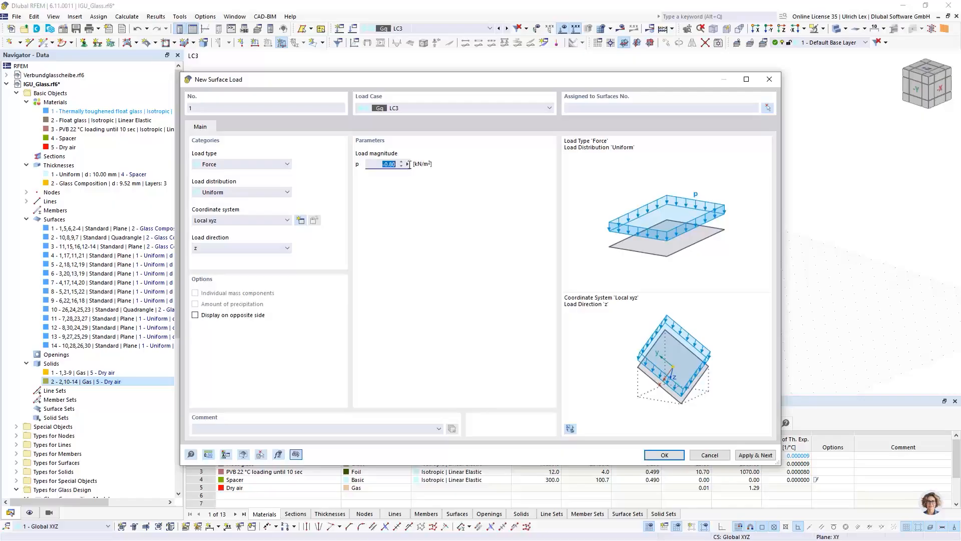
key("BackSpace")
left_click(768, 108)
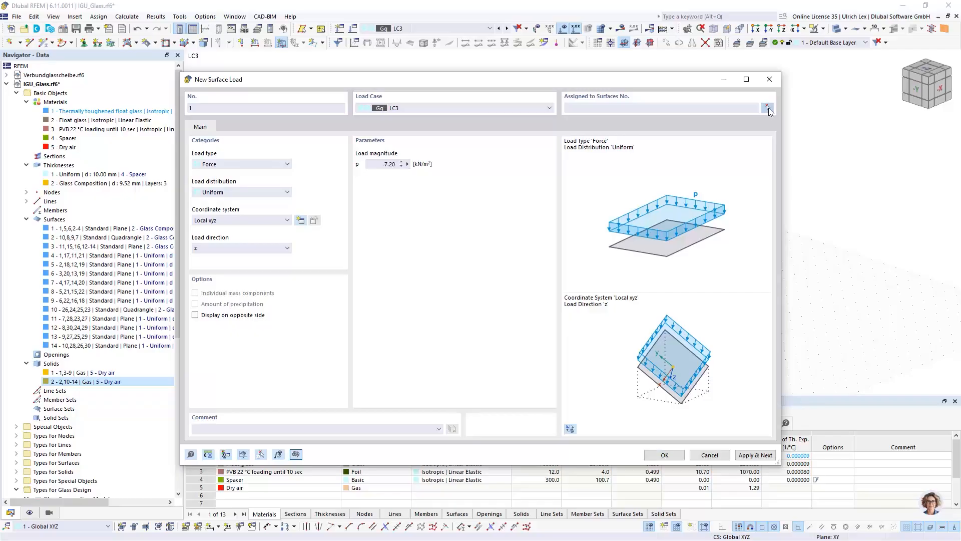
- Switch the model display to wireframe so that the individual glass panes can be picked for the load
scroll(452, 278, "up", 5)
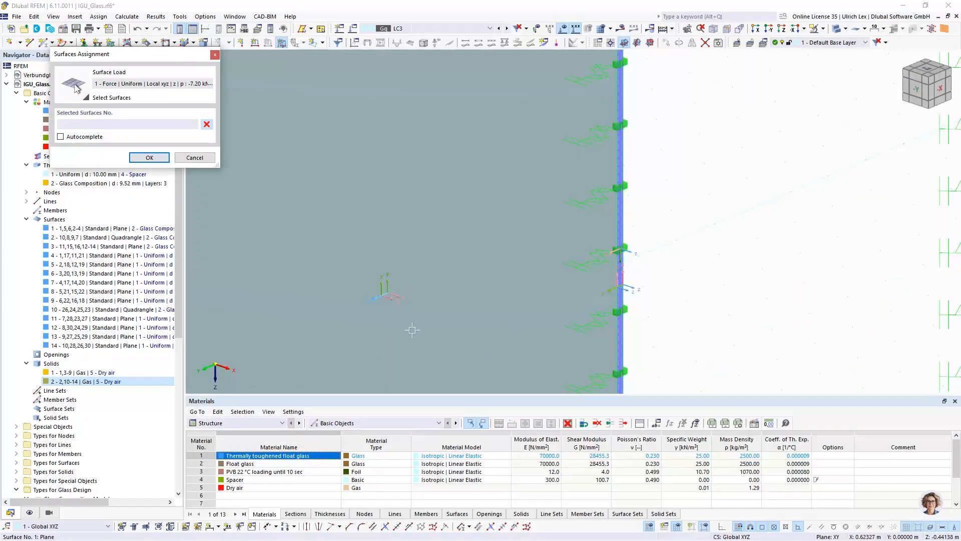
scroll(407, 331, "down", 3)
left_click(837, 30)
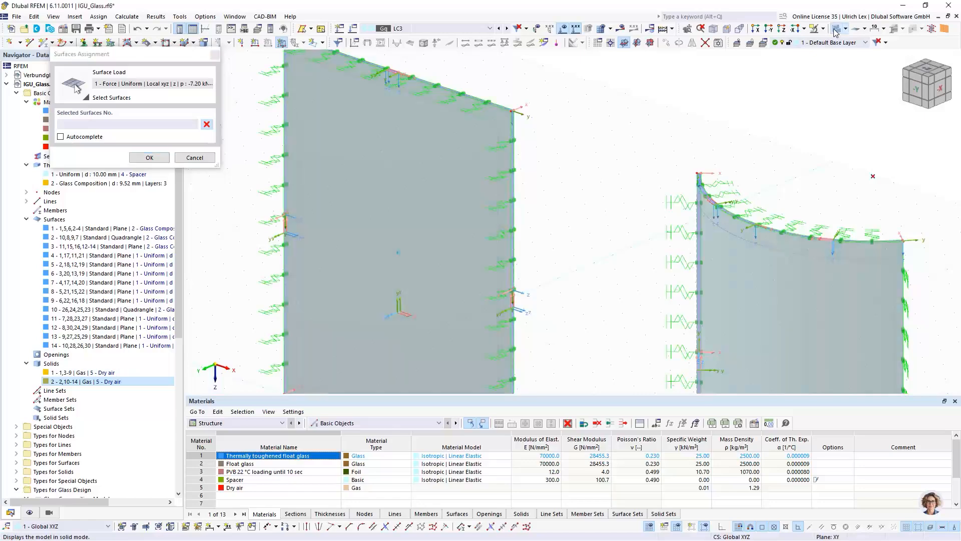
scroll(504, 128, "up", 8)
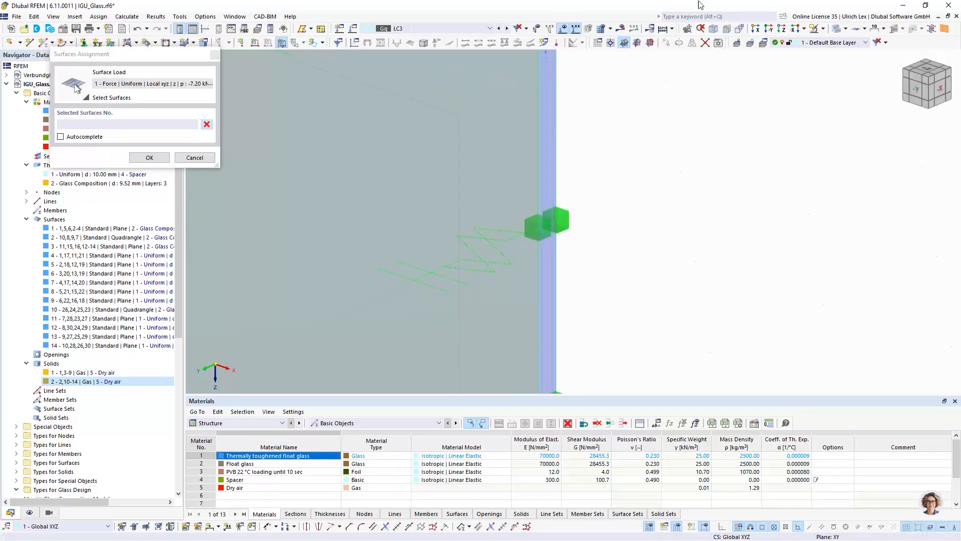
left_click(836, 29)
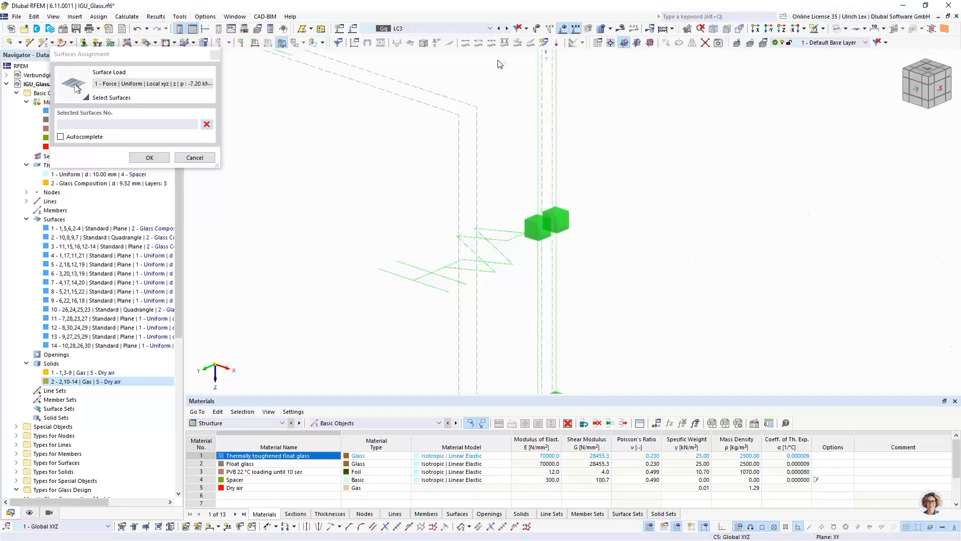
- Assign the -7.20 kN/m² load to surfaces 2 and 3 of the curved and flat glass units
left_click(466, 102)
scroll(586, 96, "down", 6)
scroll(586, 96, "down", 3)
scroll(535, 184, "up", 6)
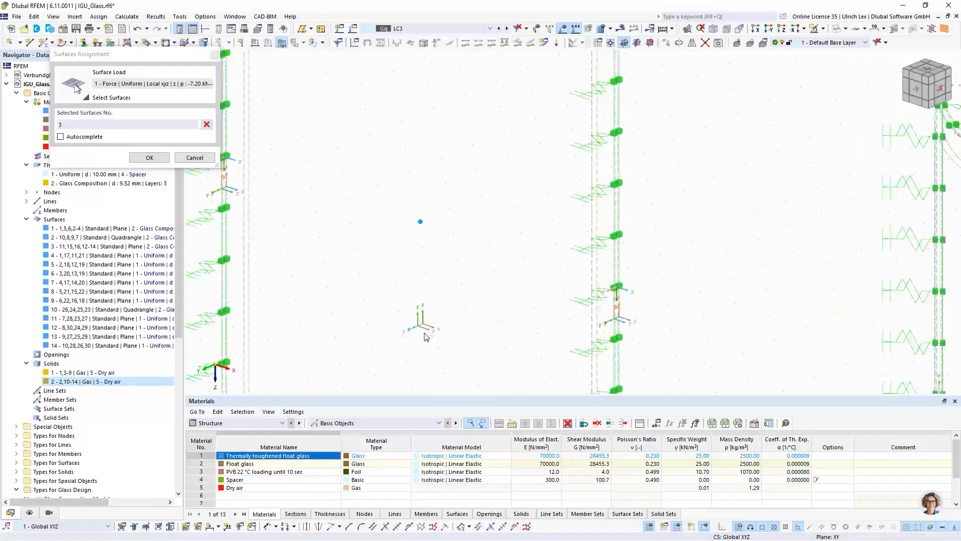
scroll(383, 279, "down", 4)
scroll(596, 240, "up", 5)
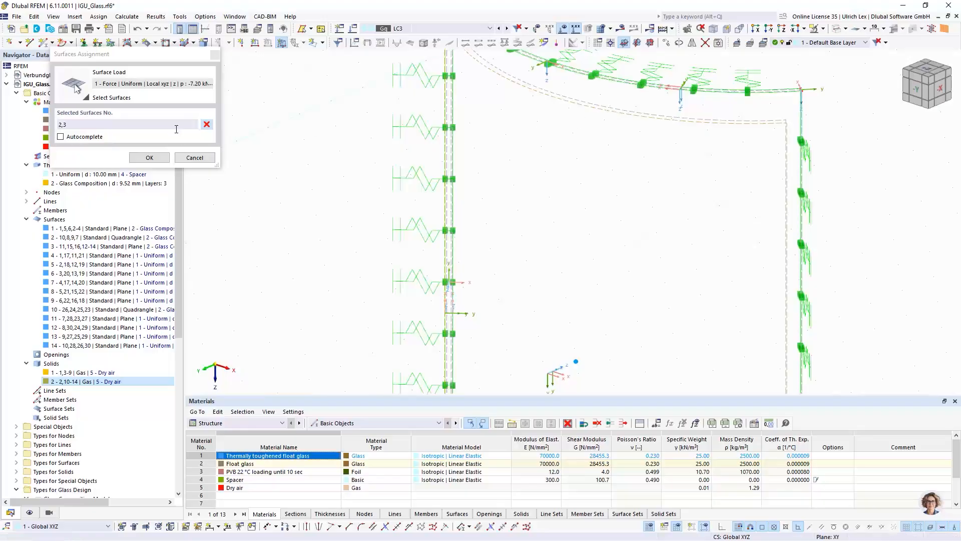
left_click(149, 157)
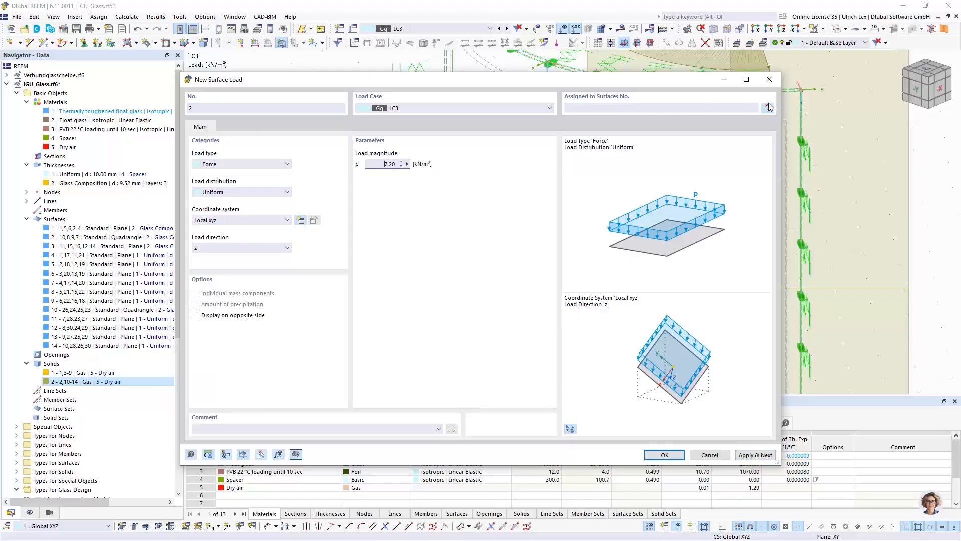
- Select surface 1 of the flat glass unit for the second LC3 surface load of 7.20 kN/m²
left_click(768, 108)
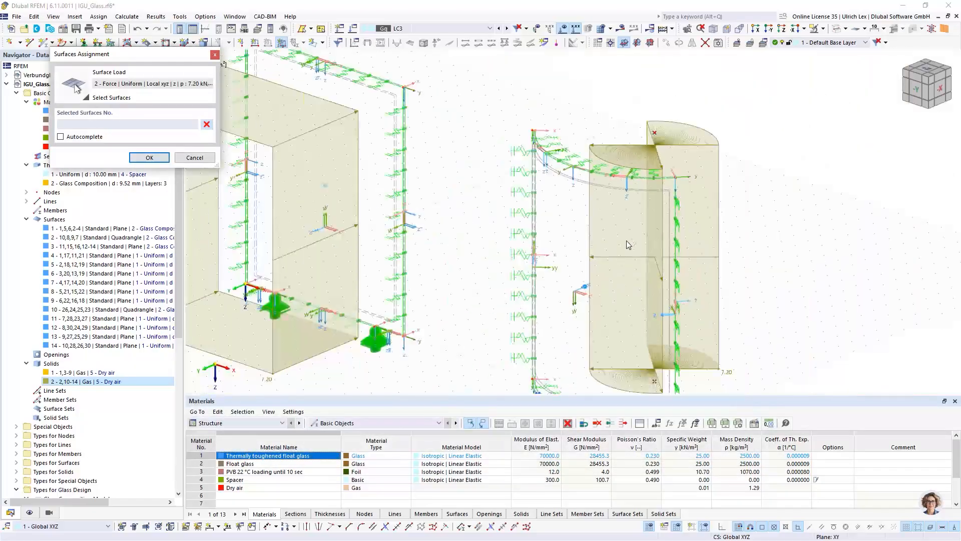
scroll(486, 188, "up", 6)
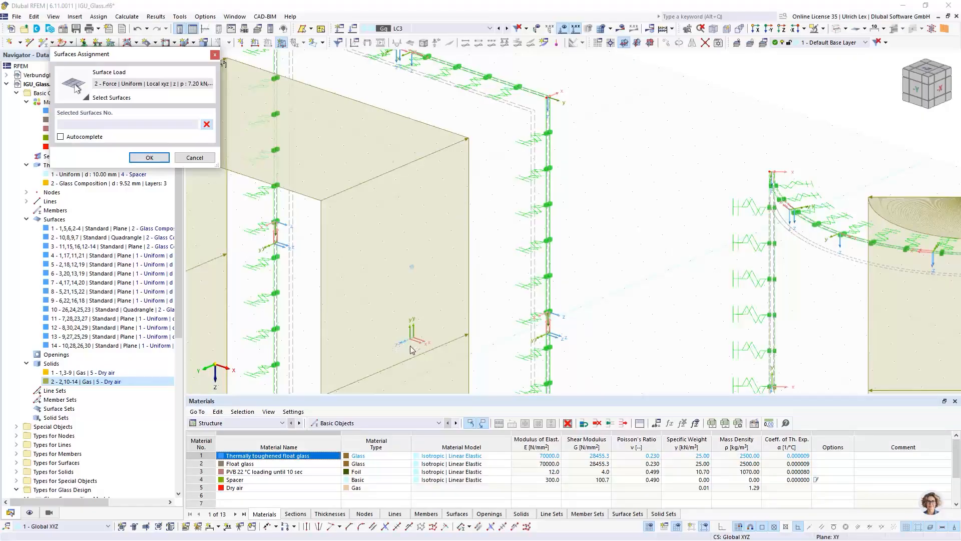
scroll(411, 349, "up", 3)
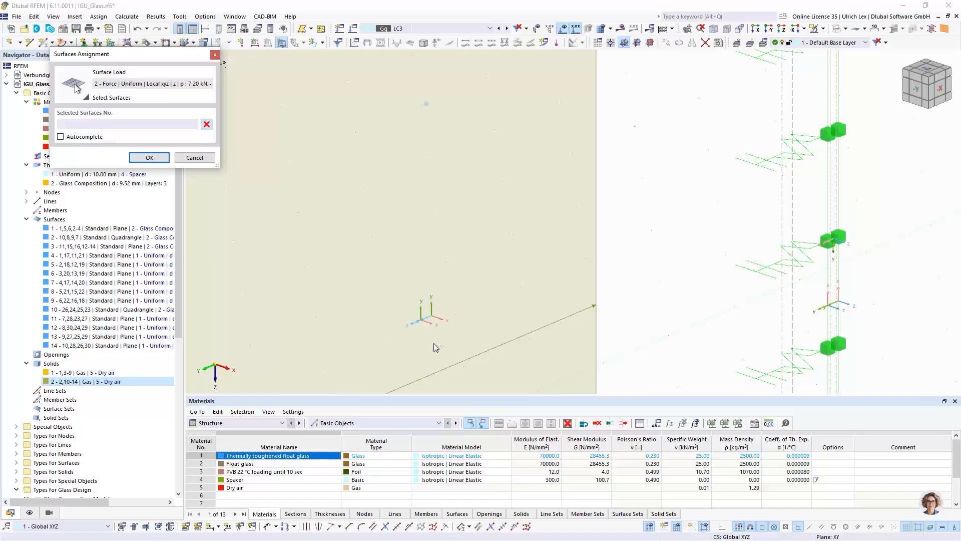
scroll(447, 346, "down", 3)
scroll(445, 345, "down", 2)
scroll(483, 225, "up", 5)
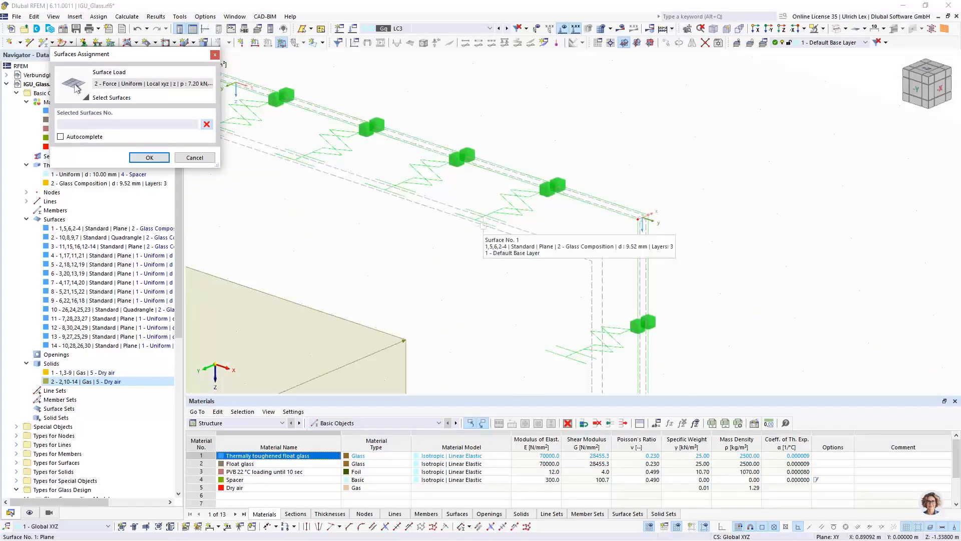
scroll(494, 229, "down", 2)
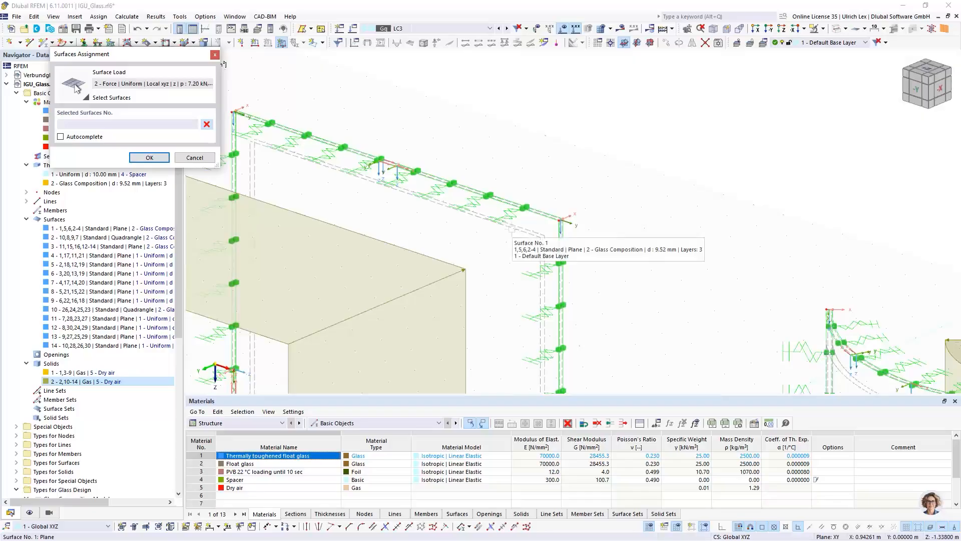
left_click(510, 229)
- Add surface 10 of the curved glass unit to the 7.20 kN/m² load assignment and save the load
scroll(384, 221, "down", 2)
scroll(628, 150, "up", 6)
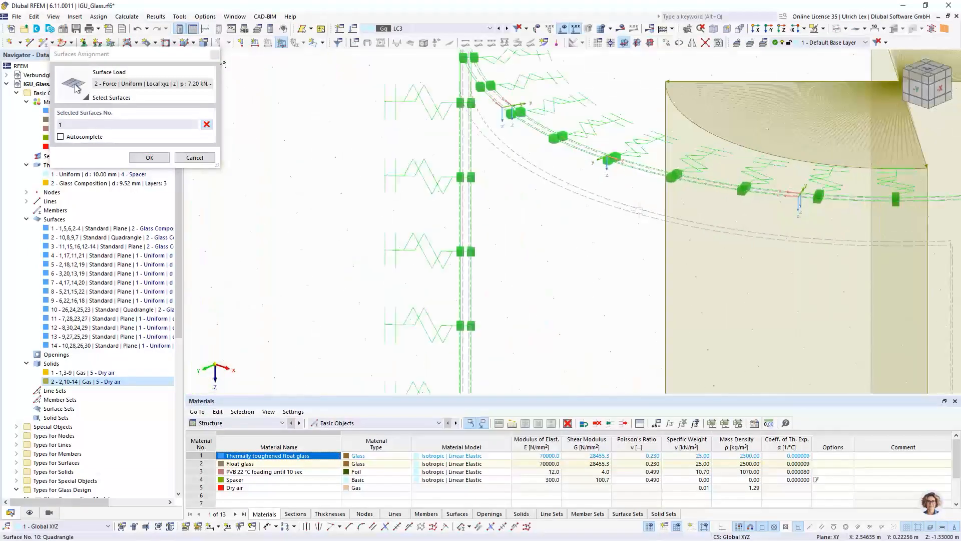
scroll(629, 149, "up", 3)
scroll(628, 155, "down", 2)
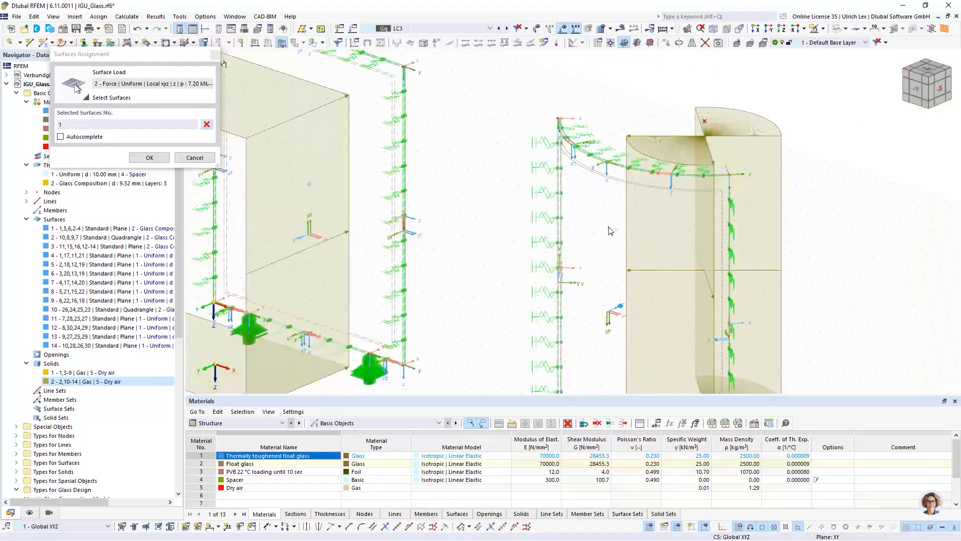
scroll(627, 160, "up", 3)
scroll(627, 160, "up", 2)
left_click(674, 162)
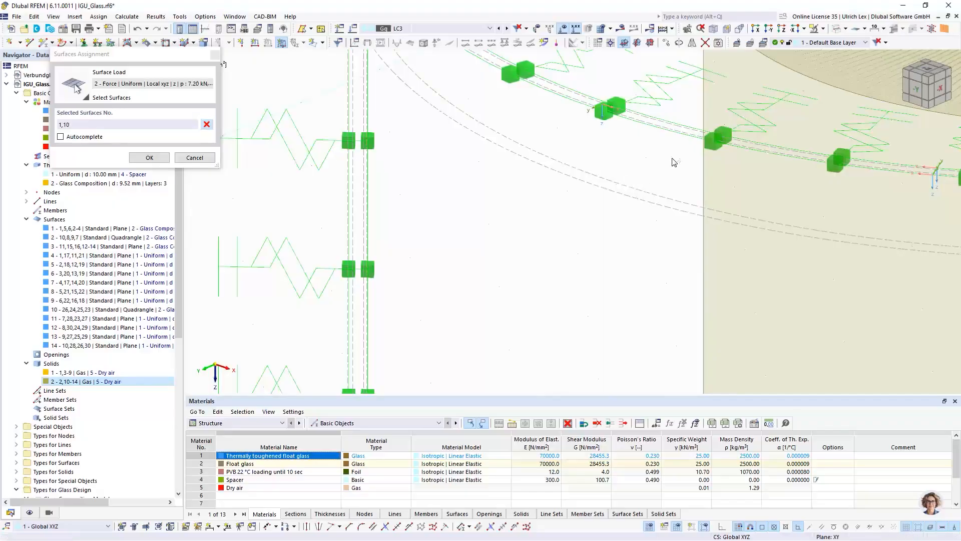
left_click(146, 157)
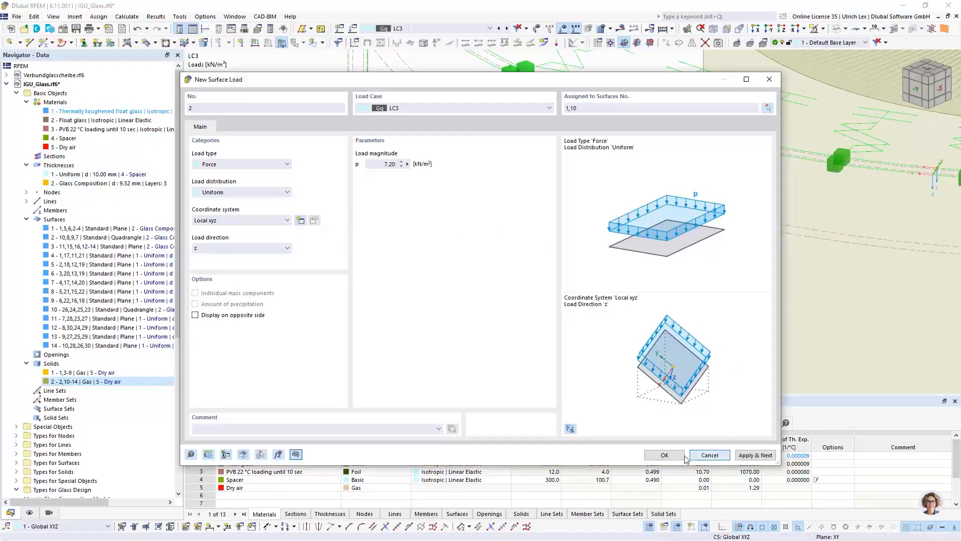
key("Return")
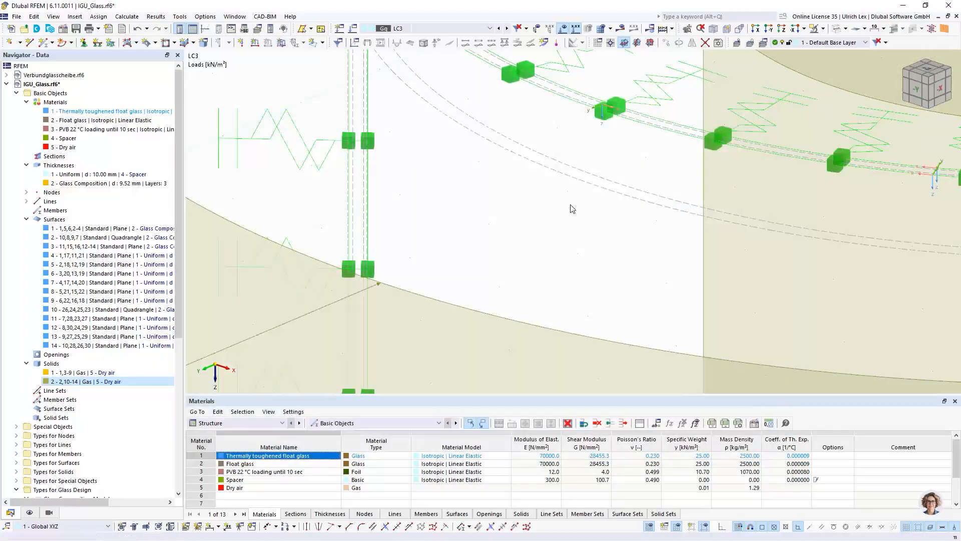
- Examine the LC3 surface loads and their details on both glass units
scroll(515, 215, "down", 10)
scroll(426, 144, "up", 5)
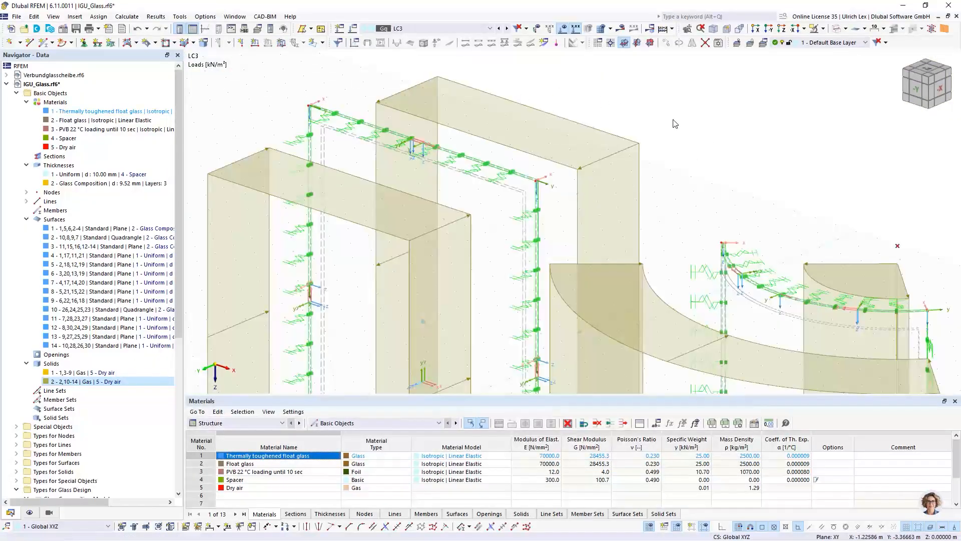
scroll(690, 131, "up", 2)
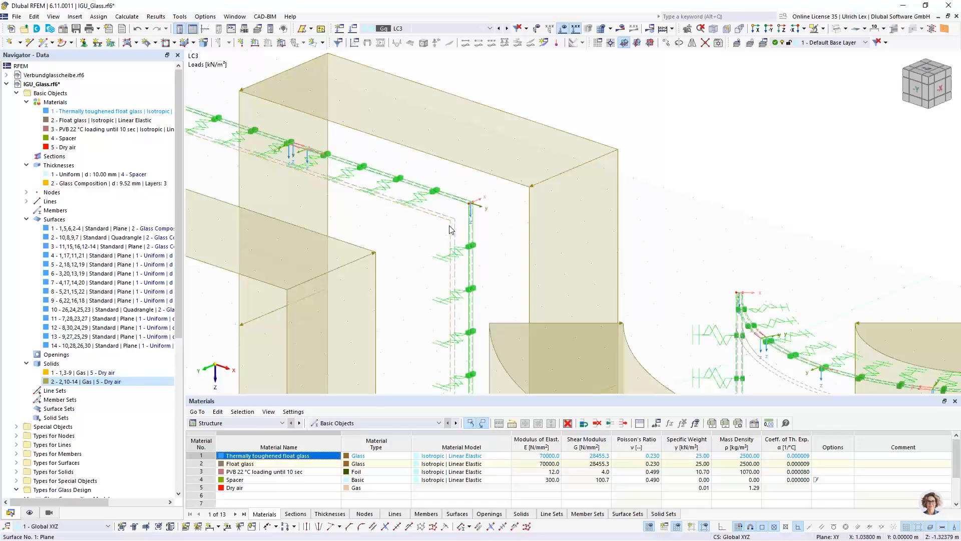
mouse_move(453, 233)
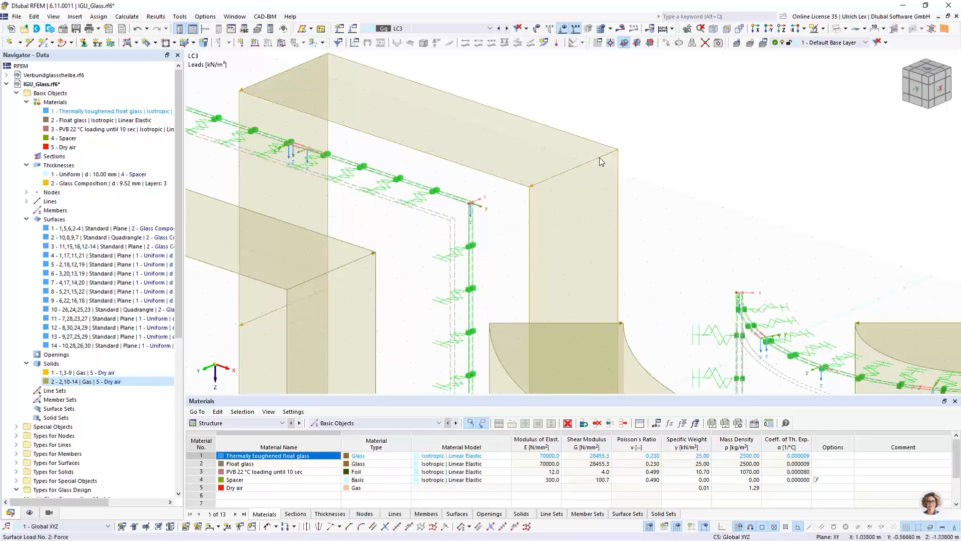
mouse_move(591, 163)
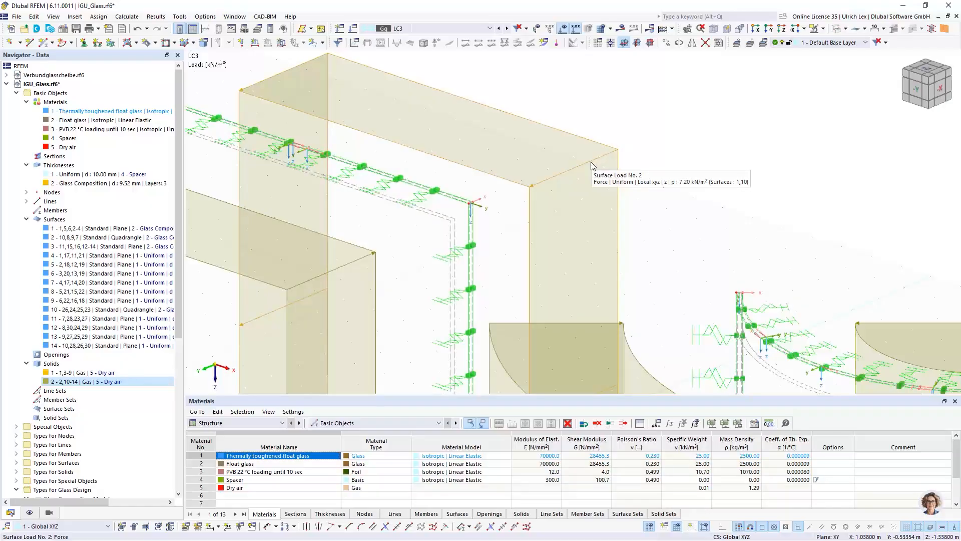
scroll(476, 145, "down", 5)
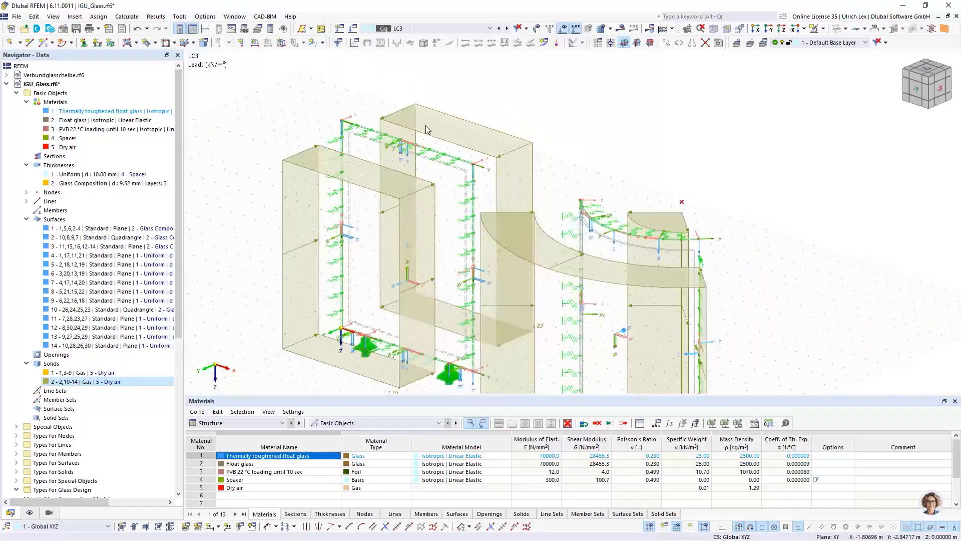
mouse_move(423, 136)
- Start a new uniform surface load in load case LC4 with a magnitude of 2.00 kN/m²
left_click(282, 42)
left_click(411, 109)
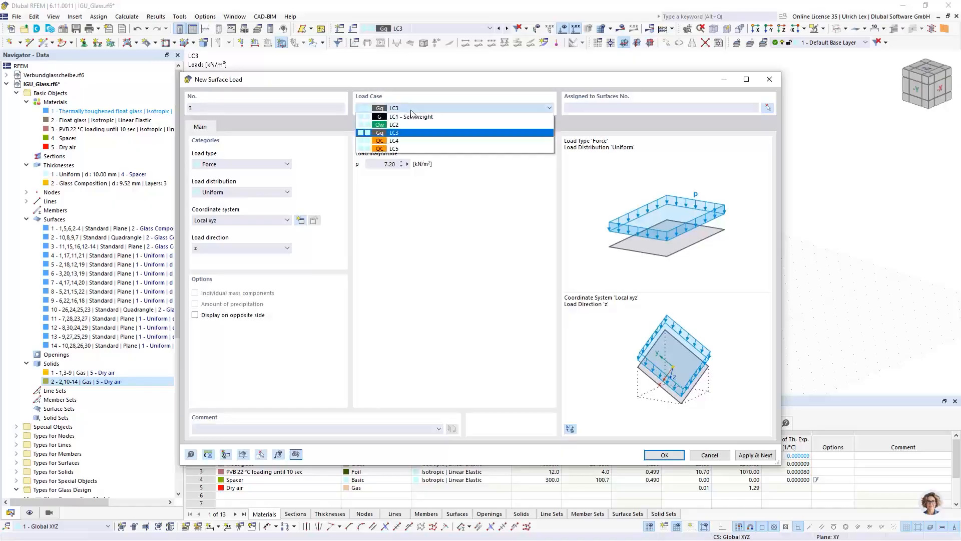
left_click(414, 140)
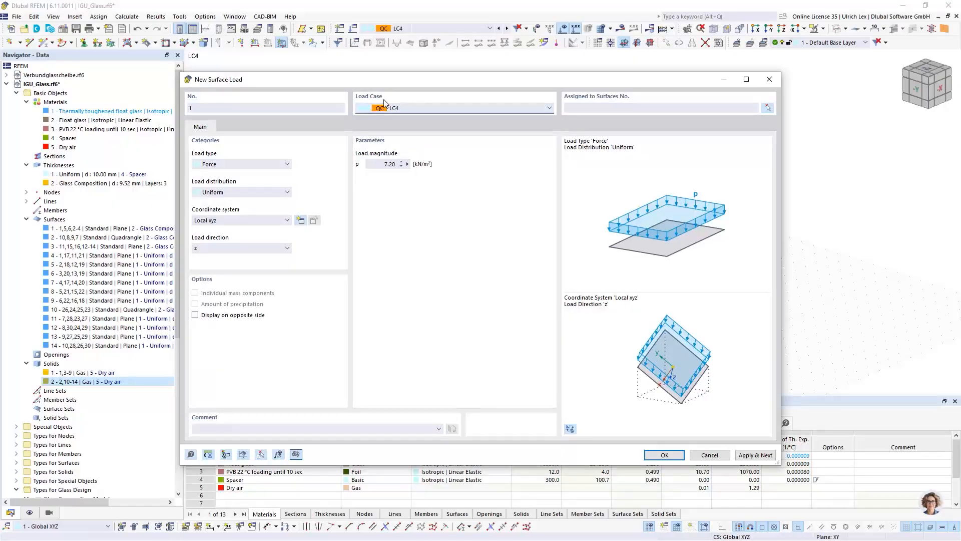
left_click(383, 164)
left_click(767, 108)
- Assign the LC4 load of 2.00 kN/m² to surfaces 1 and 10, and apply it
scroll(435, 164, "up", 6)
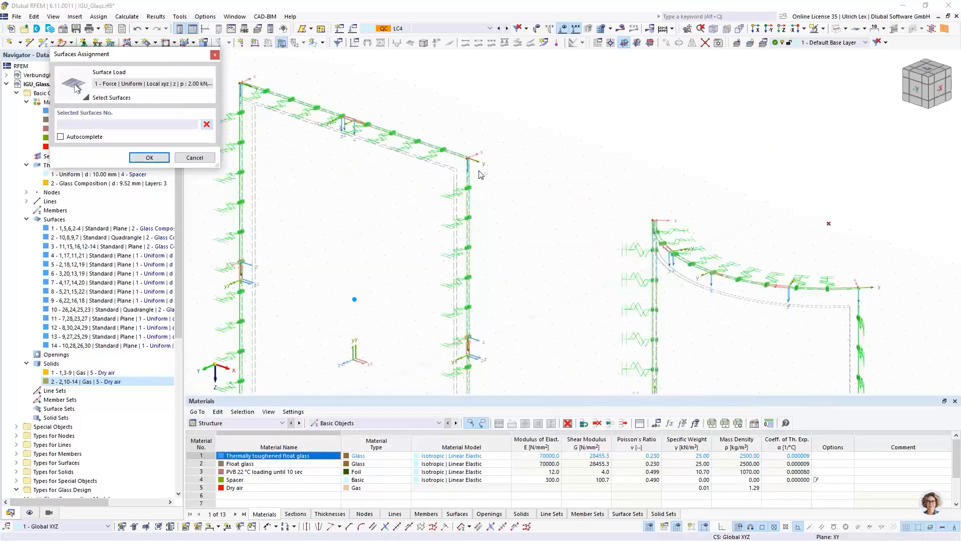
scroll(433, 170, "up", 3)
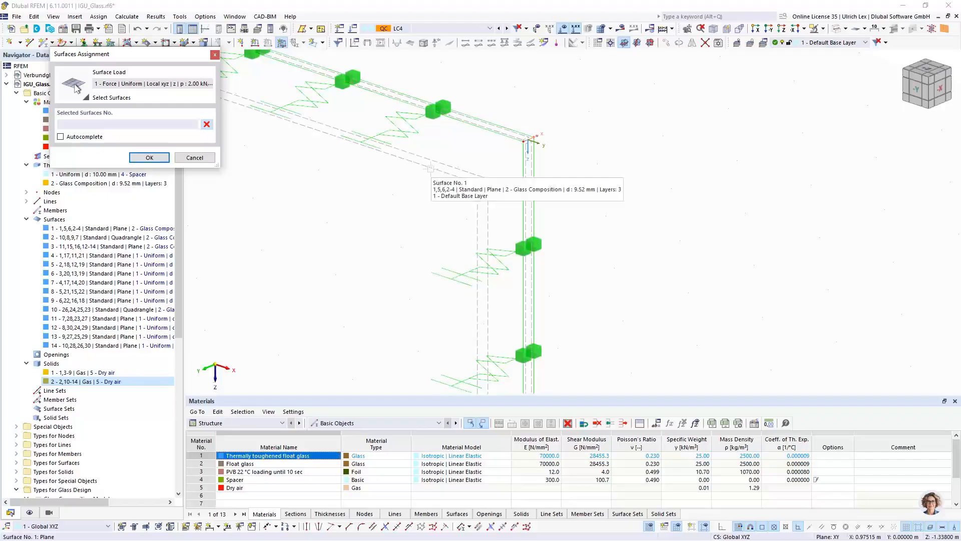
left_click(432, 176)
scroll(510, 224, "down", 5)
scroll(639, 262, "up", 5)
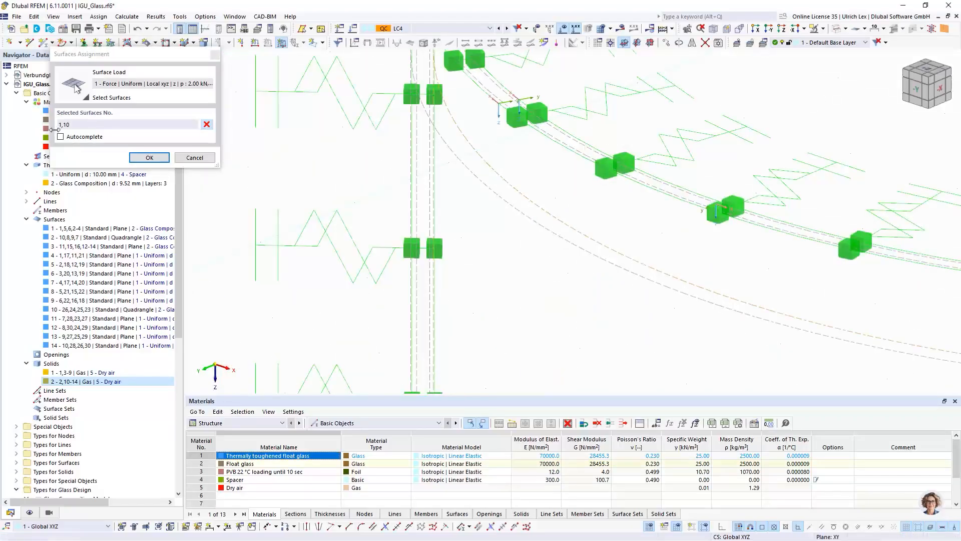
left_click(148, 157)
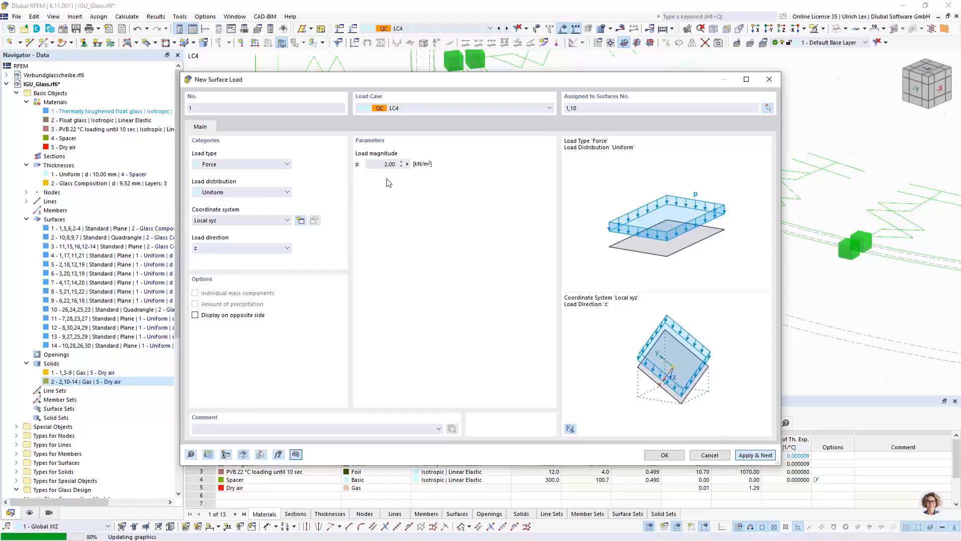
key("Return")
- Assign a second uniform surface load of -2.00 kN/m² in LC4 to surfaces 2 and 3, and save it
left_click(381, 163)
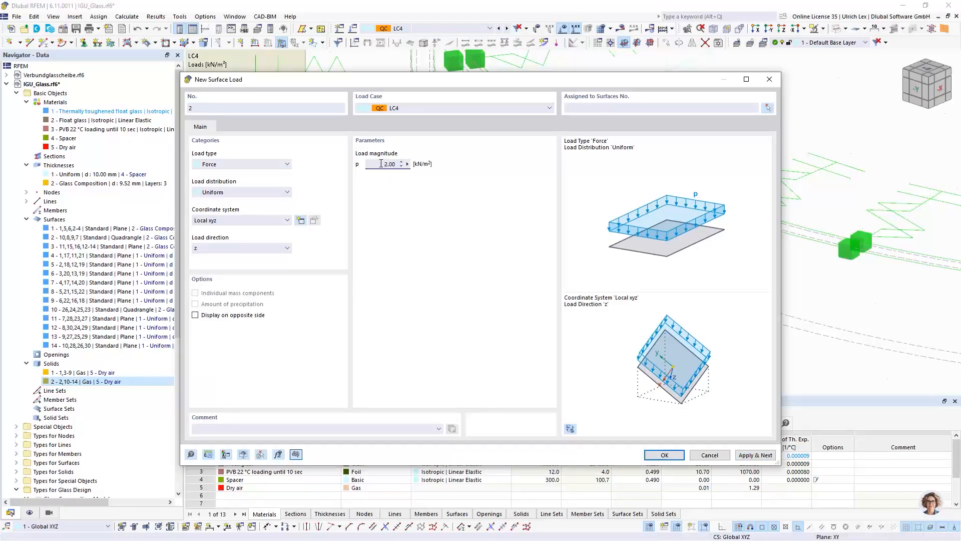
left_click(768, 107)
scroll(591, 273, "up", 6)
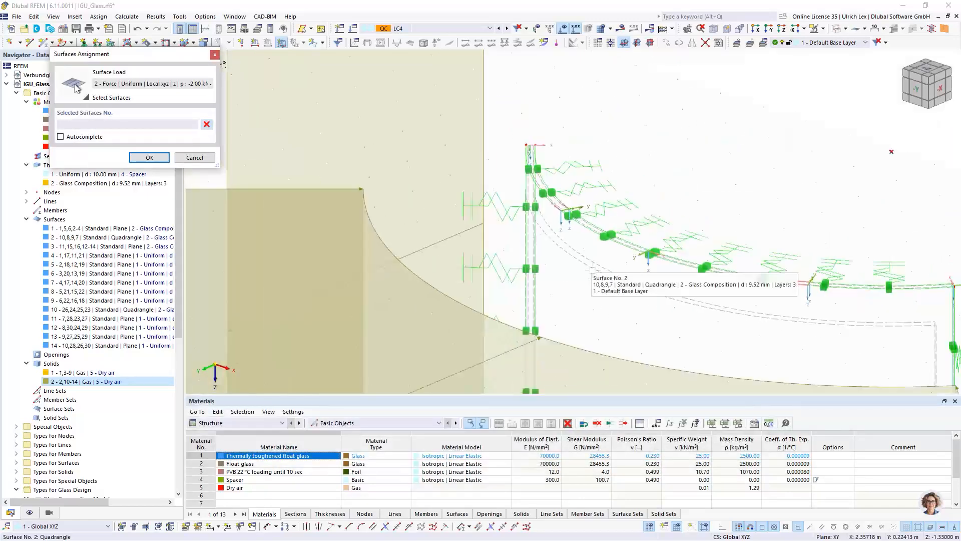
scroll(591, 267, "up", 5)
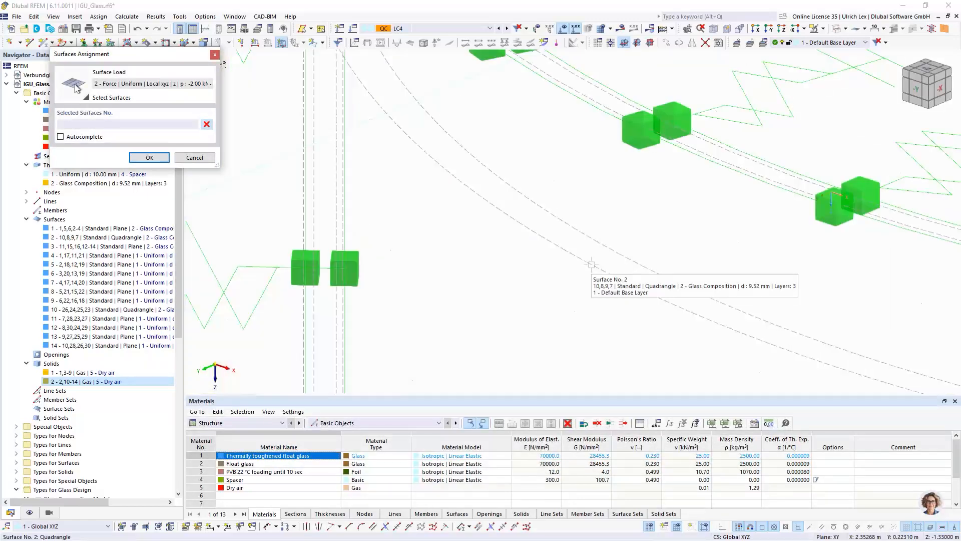
left_click(590, 265)
scroll(591, 266, "down", 10)
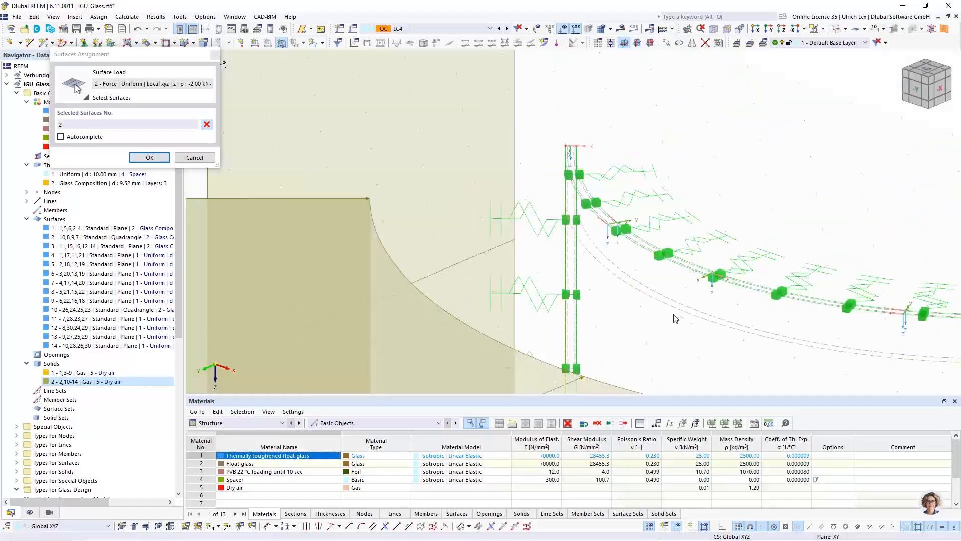
scroll(592, 292, "up", 10)
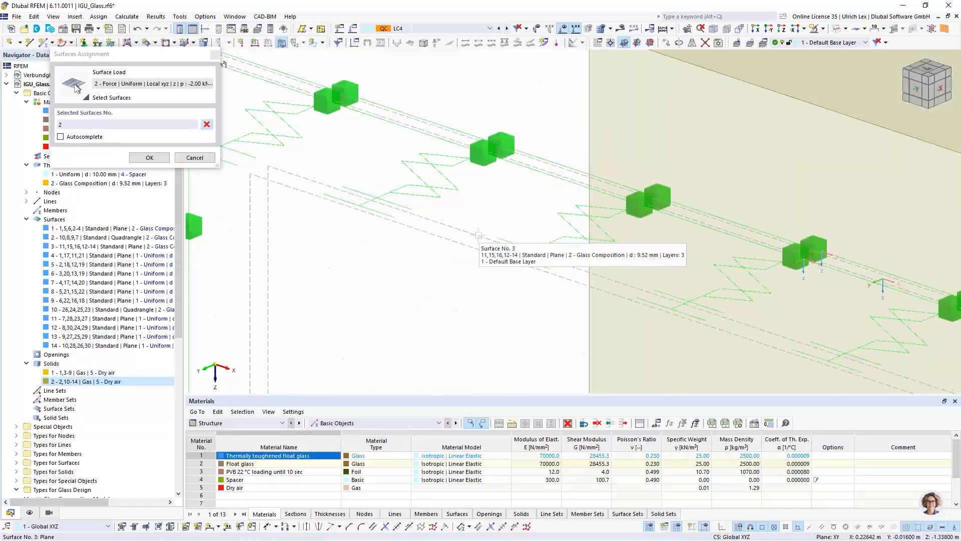
left_click(478, 235)
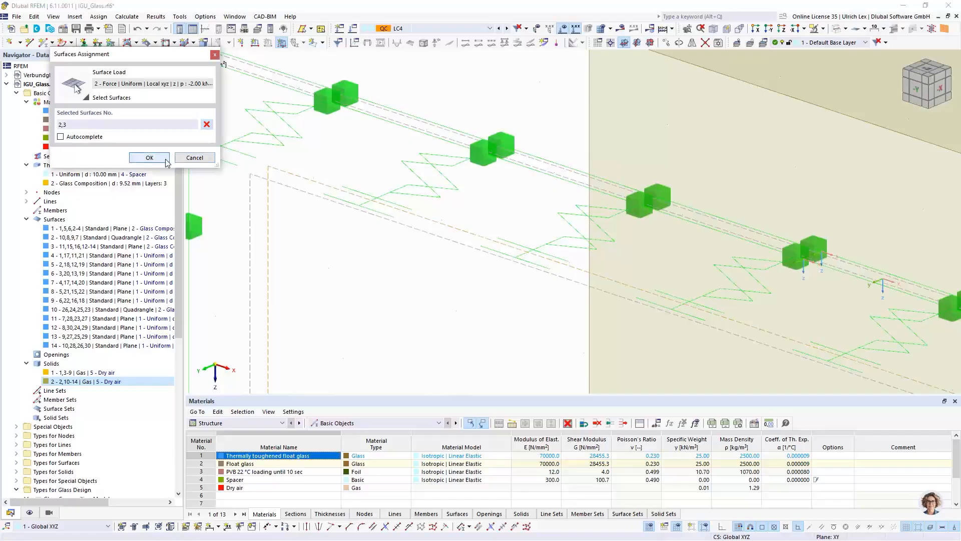
left_click(150, 158)
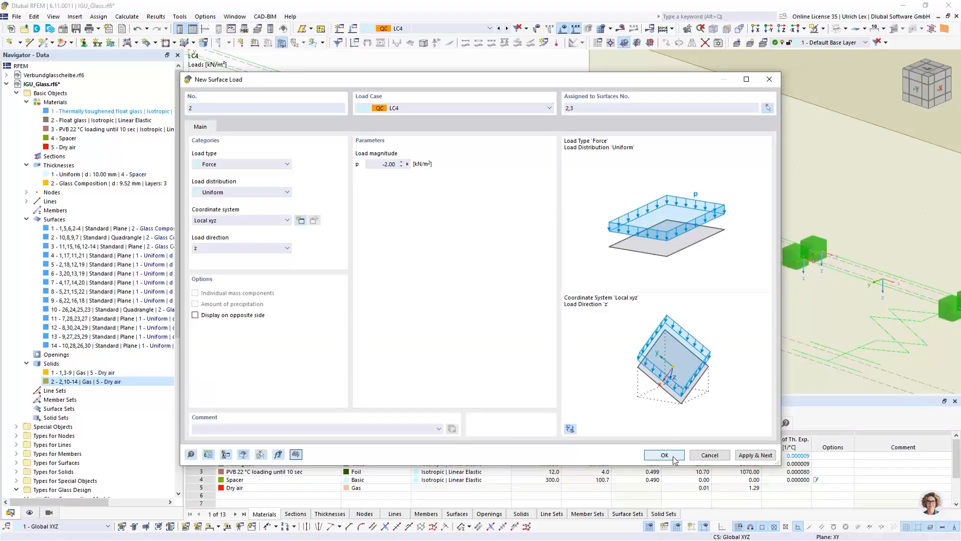
key("Return")
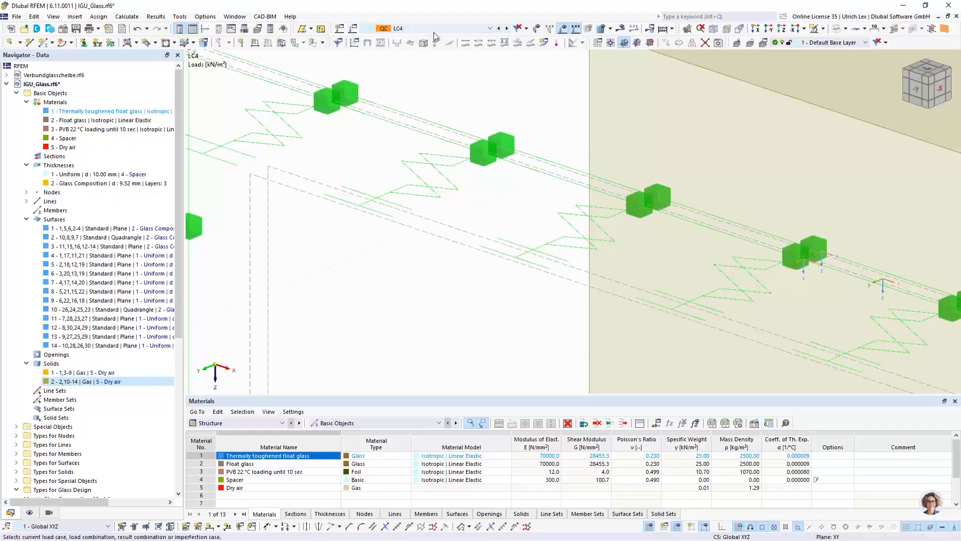
- Switch to load case LC5 and start a new solid load of type Temperature, uniform, with a magnitude of 20 °C
left_click(478, 29)
left_click(454, 70)
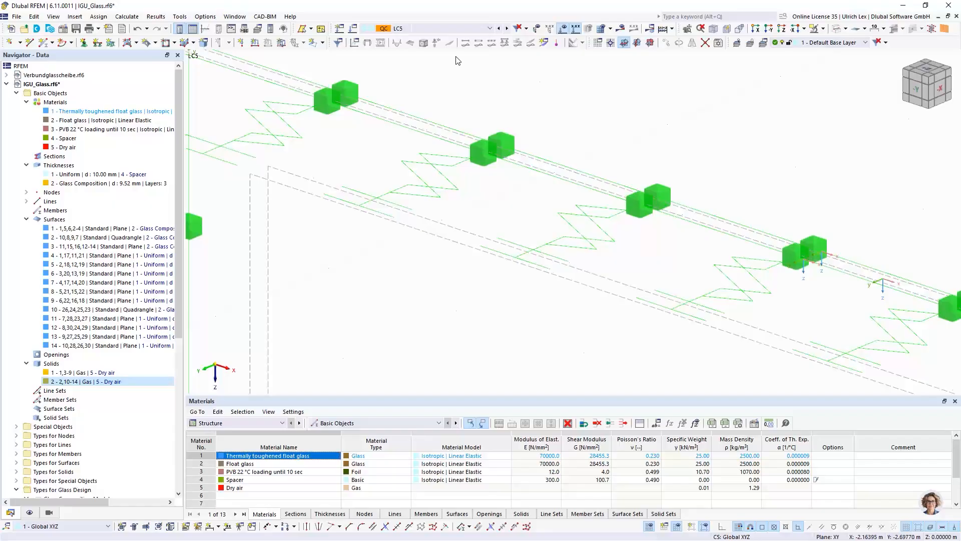
left_click(382, 45)
scroll(621, 108, "down", 4)
scroll(335, 100, "down", 3)
scroll(282, 75, "down", 1)
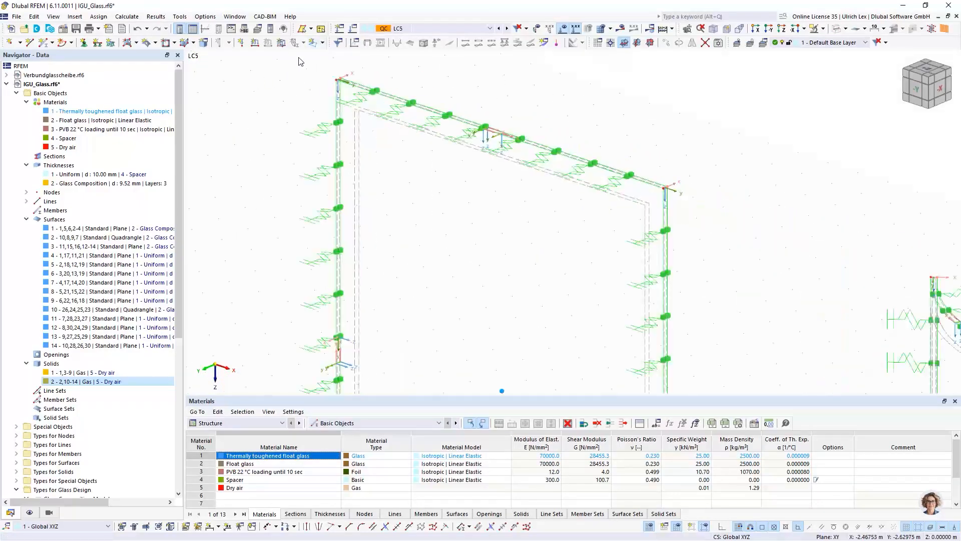
left_click(322, 43)
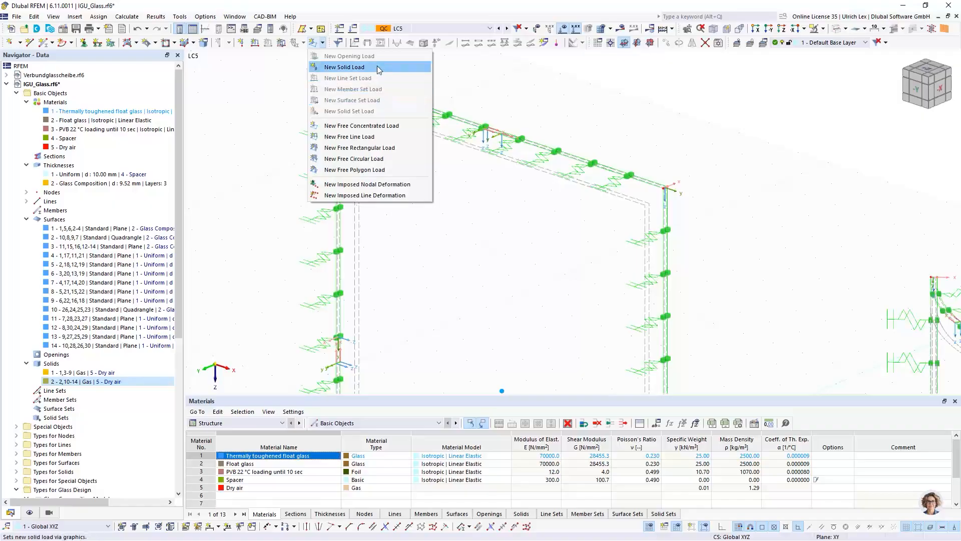
left_click(357, 68)
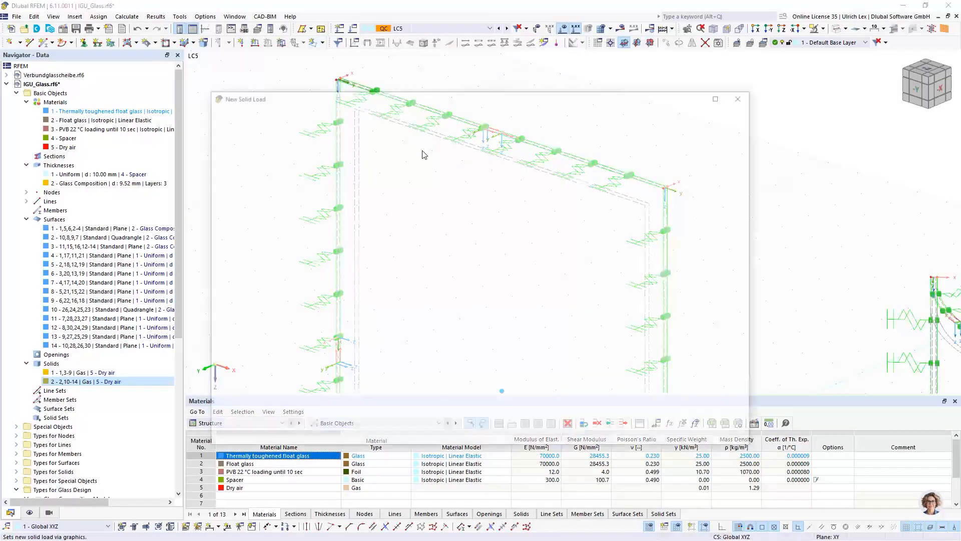
left_click(276, 181)
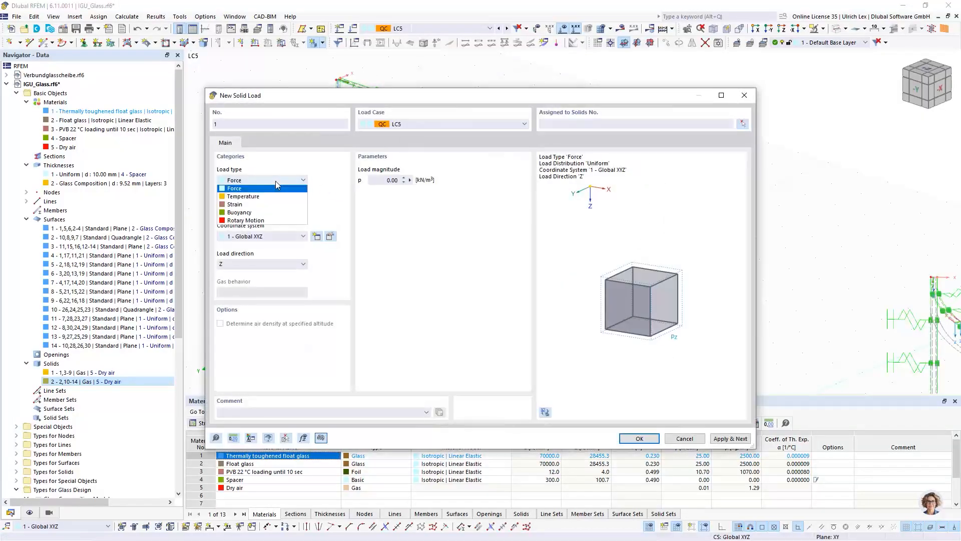
left_click(268, 195)
left_click(408, 182)
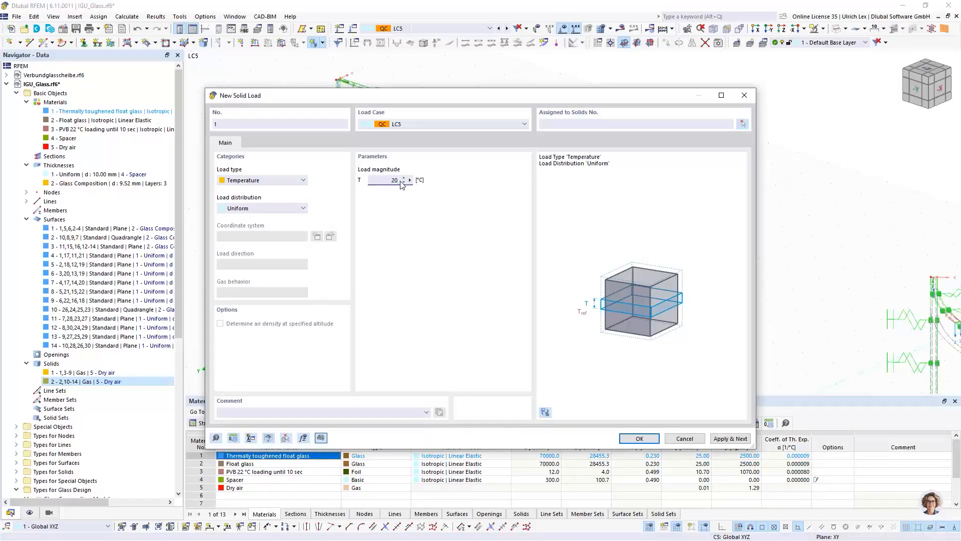
- Assign the LC5 temperature load to gas solids 1 and 2 of both glass units, and save it
left_click(743, 124)
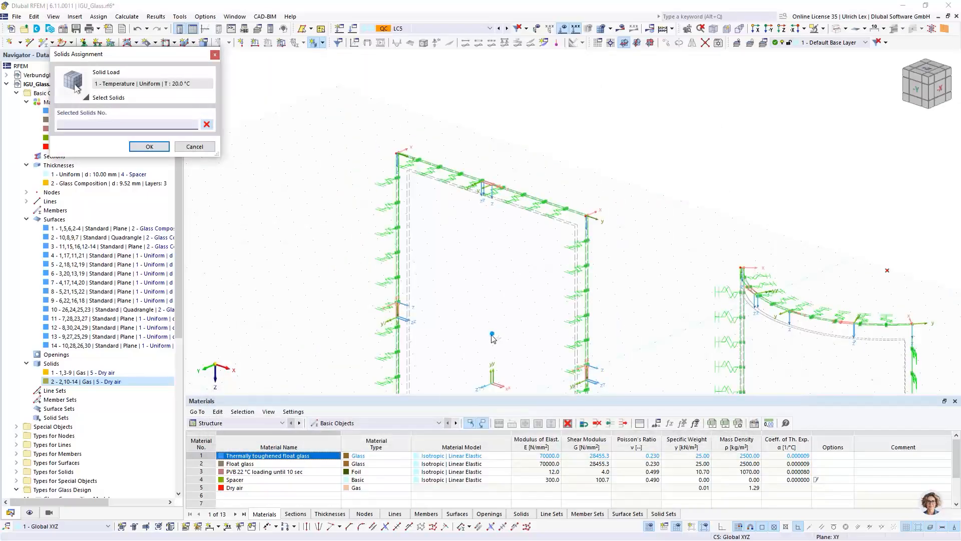
left_click(493, 335)
scroll(306, 241, "down", 4)
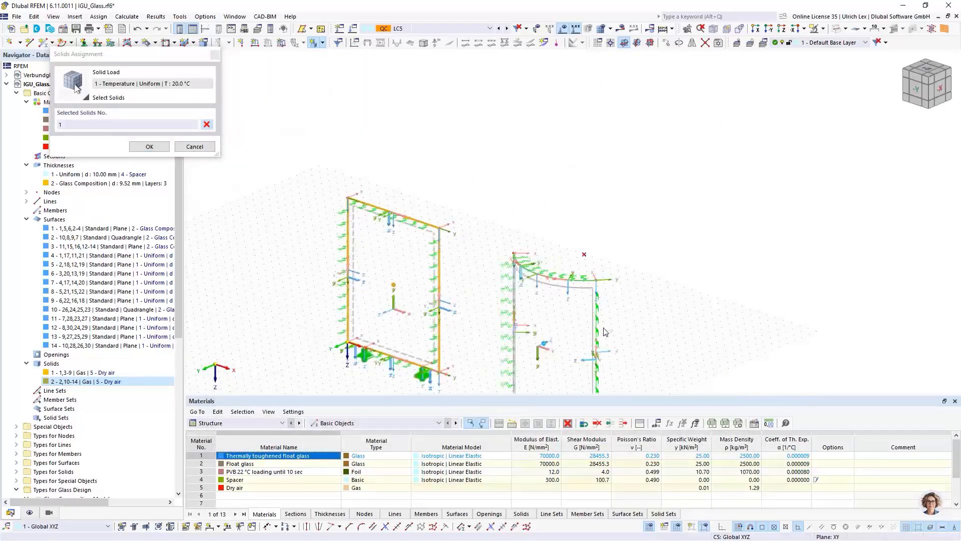
left_click(553, 353)
scroll(484, 333, "up", 1)
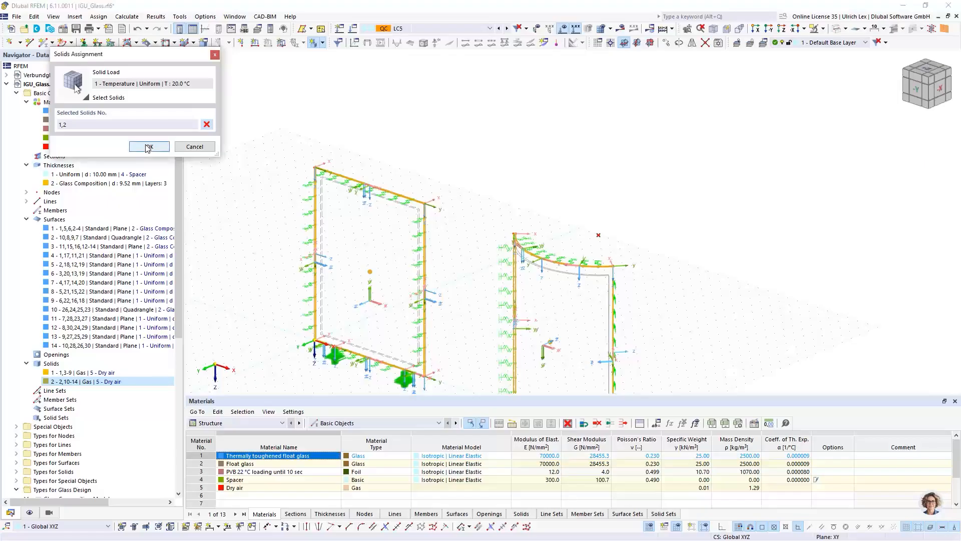
left_click(145, 147)
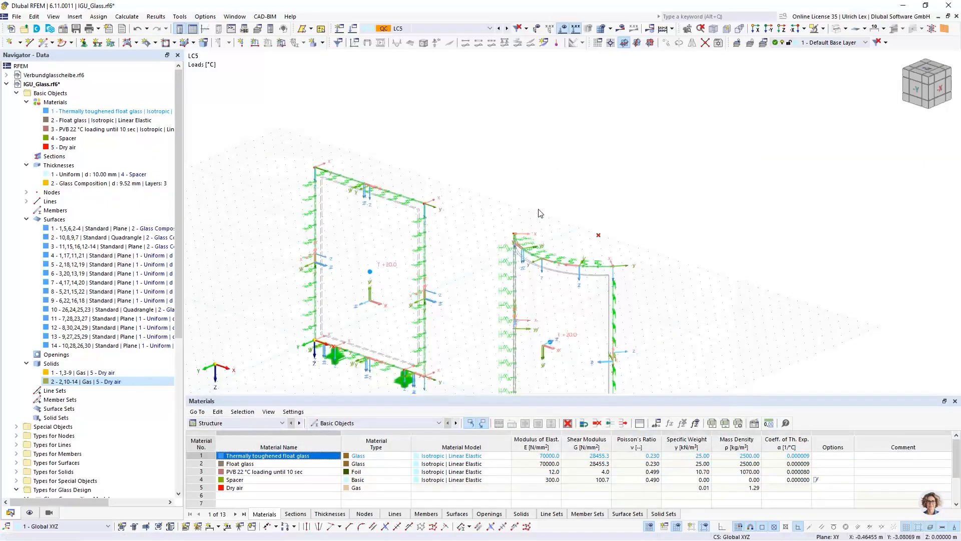
- Examine the LC5 temperature loads on the gas solids and the pane and spacer edges of the flat glass unit
scroll(409, 230, "down", 3)
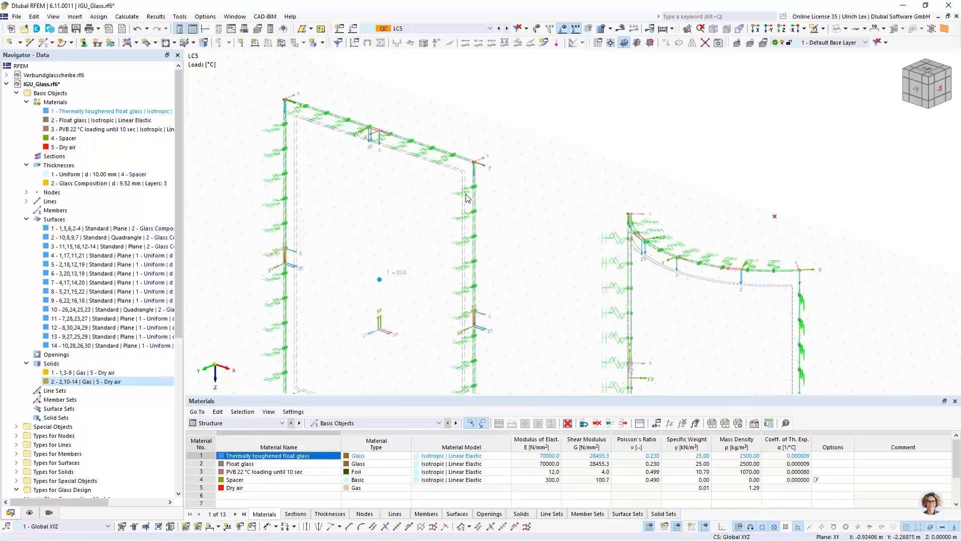
scroll(465, 197, "up", 4)
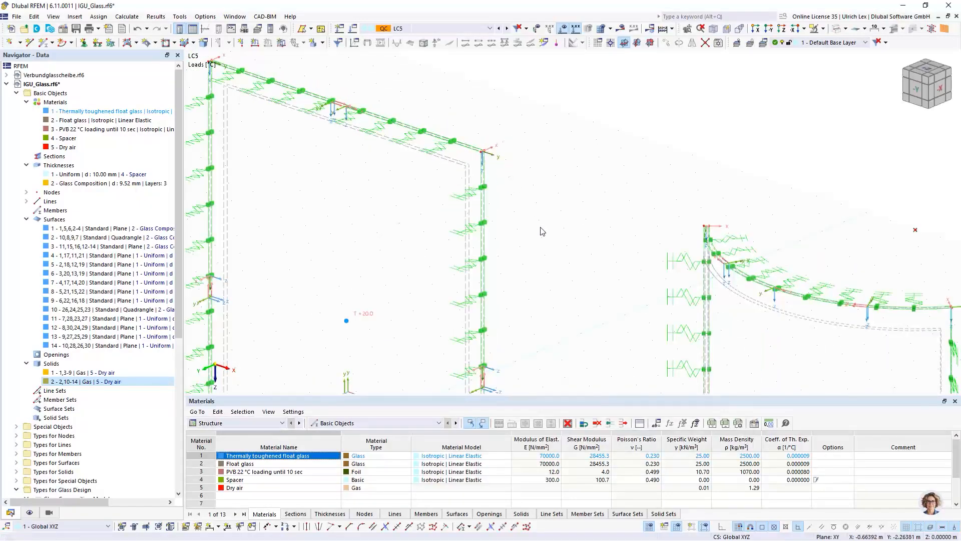
scroll(546, 234, "down", 2)
middle_click_drag(551, 237, 547, 235, "ctrl")
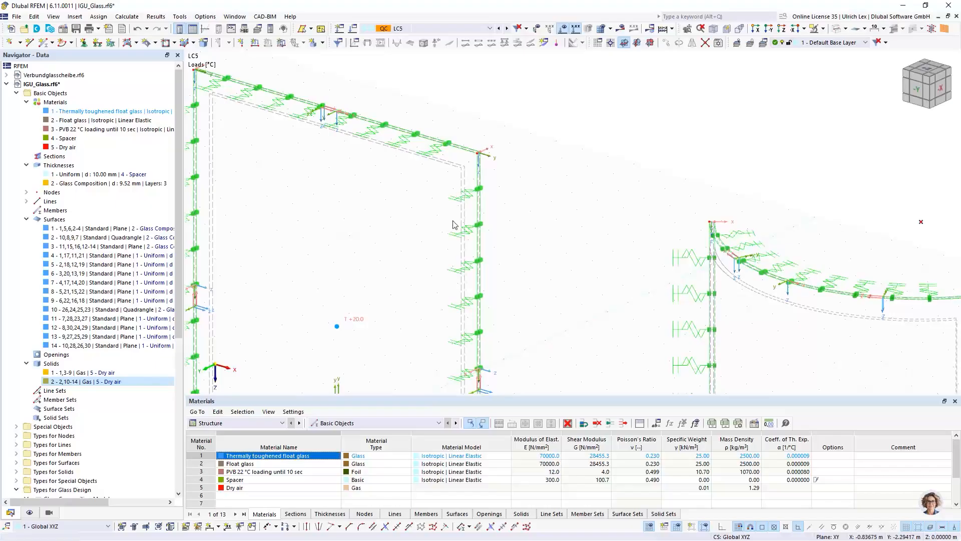
scroll(449, 201, "up", 4)
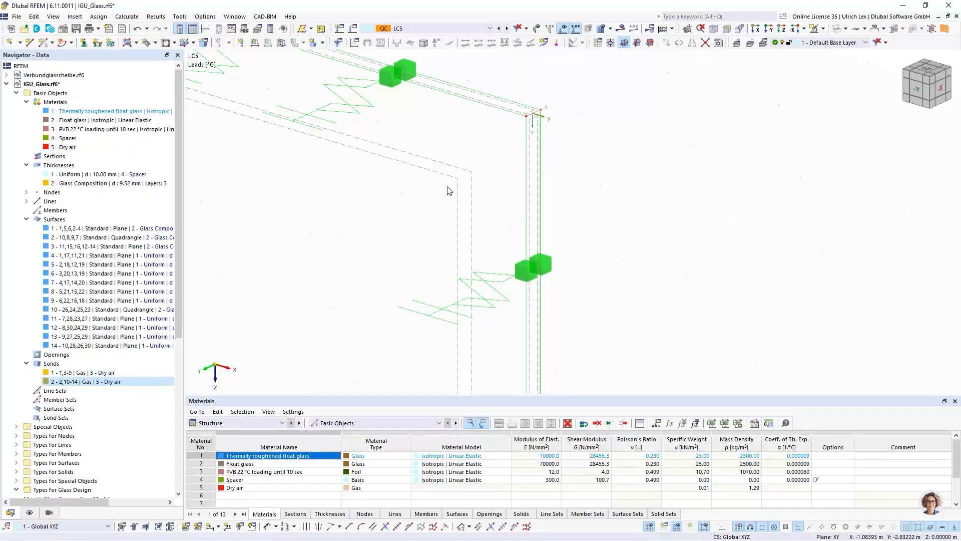
scroll(501, 157, "down", 3)
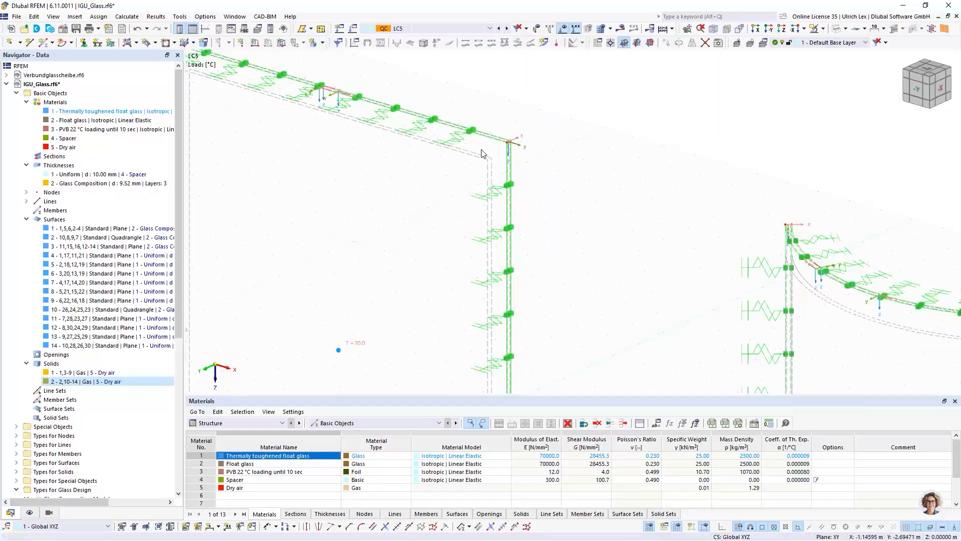
scroll(506, 156, "down", 1)
scroll(484, 154, "up", 3)
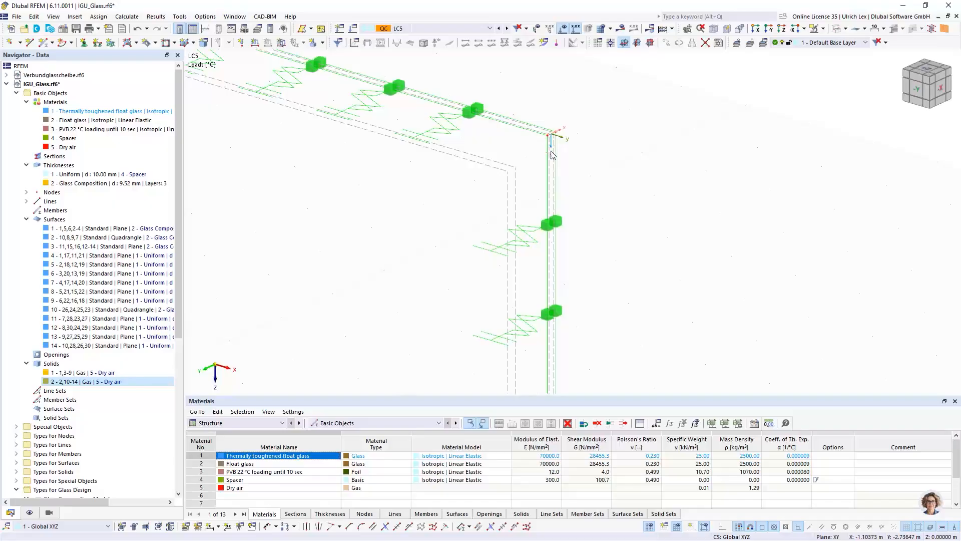
scroll(551, 152, "down", 3)
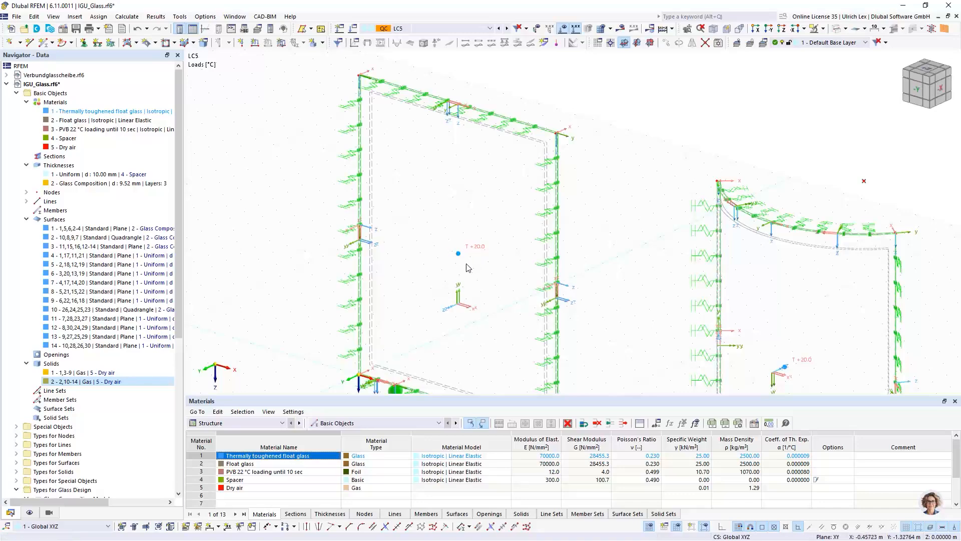
scroll(489, 269, "up", 3)
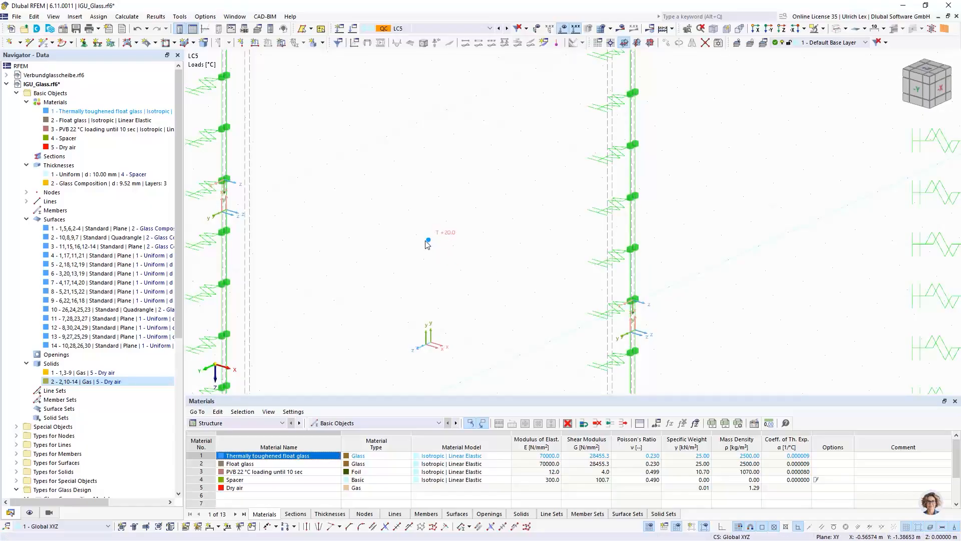
scroll(420, 241, "down", 3)
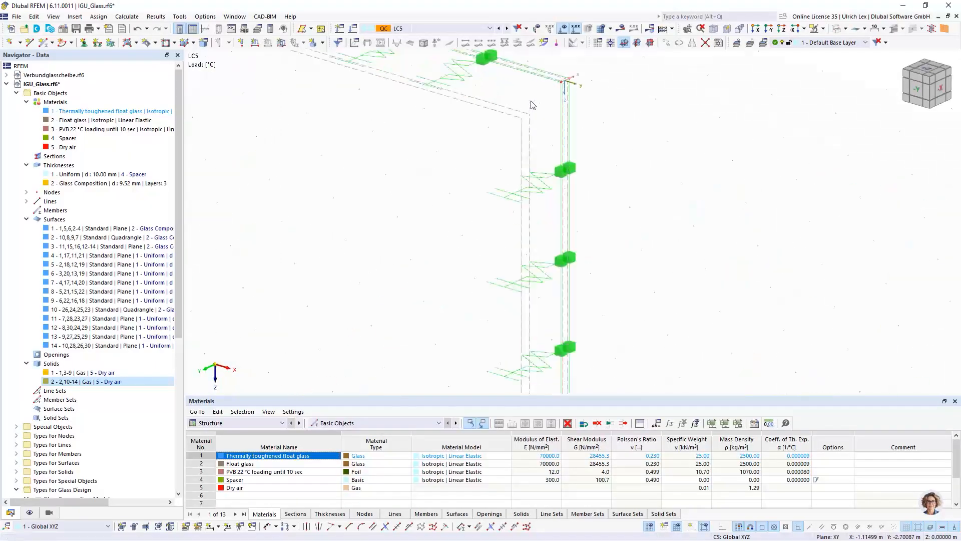
scroll(530, 109, "up", 3)
left_click(521, 121)
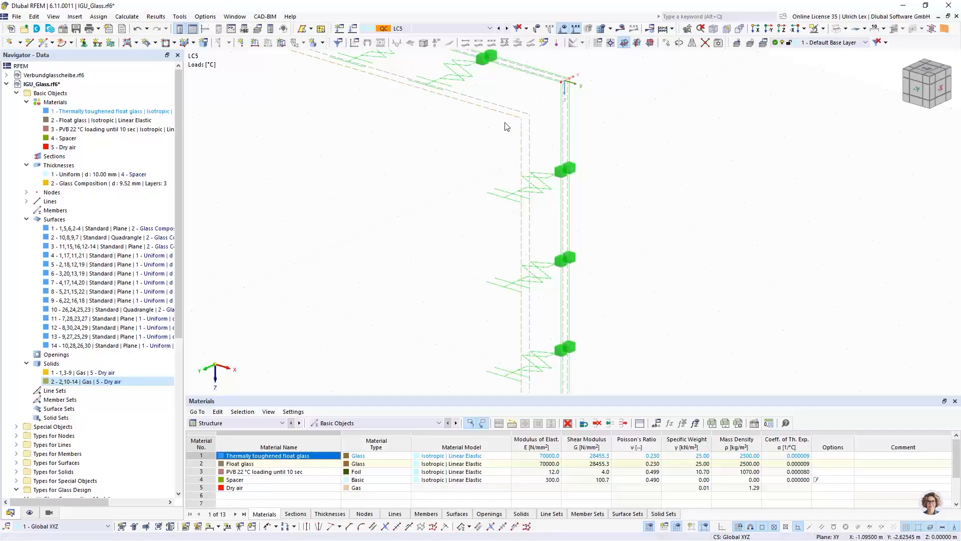
scroll(441, 236, "down", 3)
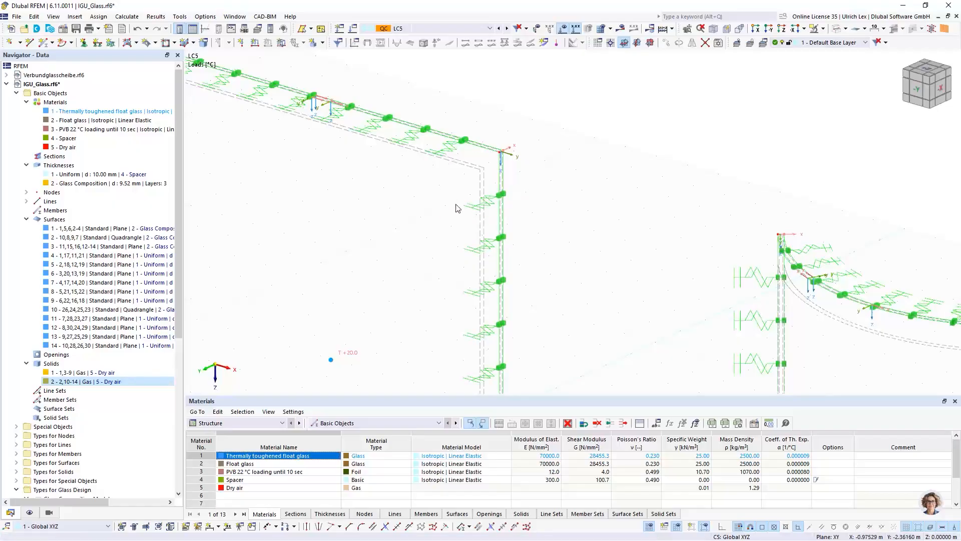
scroll(503, 141, "down", 3)
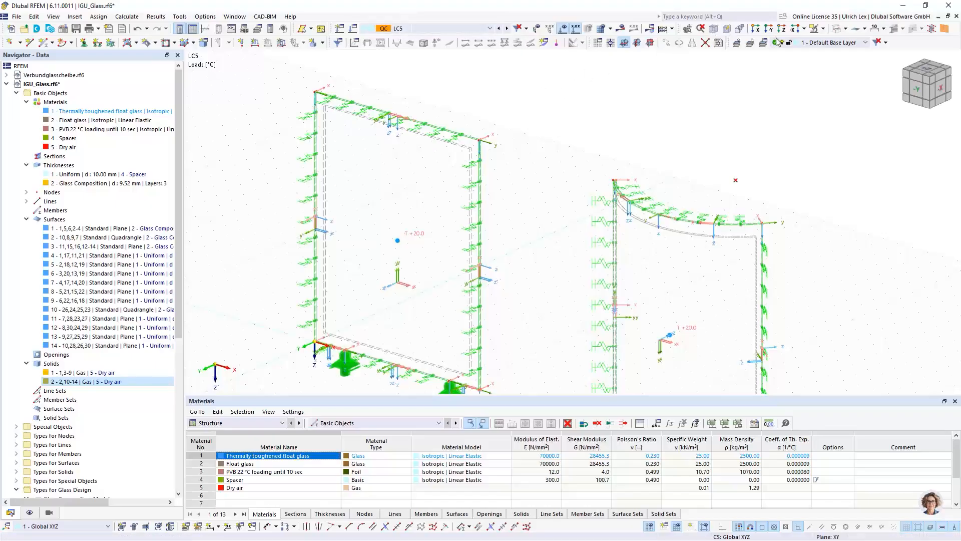
- Display the model with shaded, filled surfaces and view both glass units from the front
left_click(840, 29)
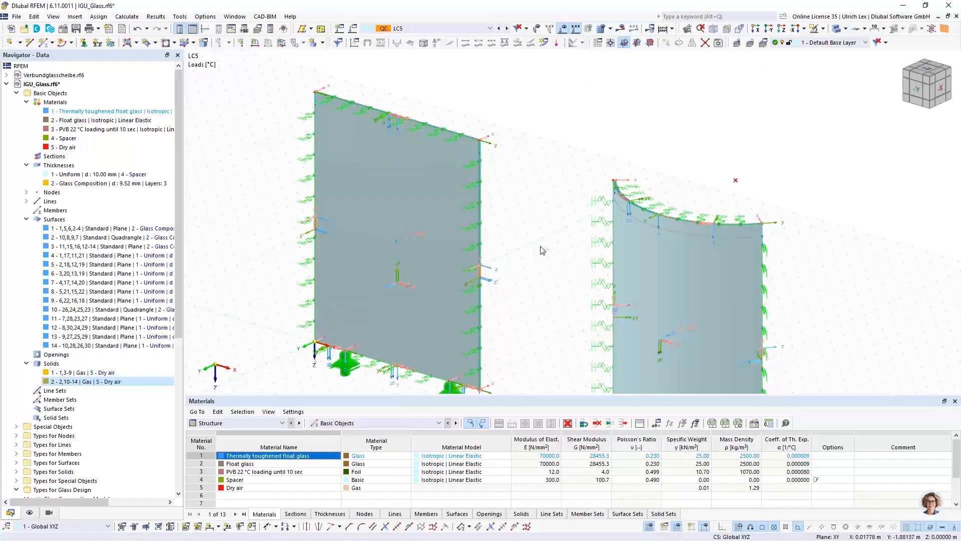
mouse_move(541, 247)
middle_mouse_down("ctrl")
mouse_move(523, 245)
mouse_move(710, 217)
mouse_move(657, 203)
mouse_move(572, 206)
mouse_move(575, 266)
mouse_move(546, 229)
middle_mouse_up("ctrl")
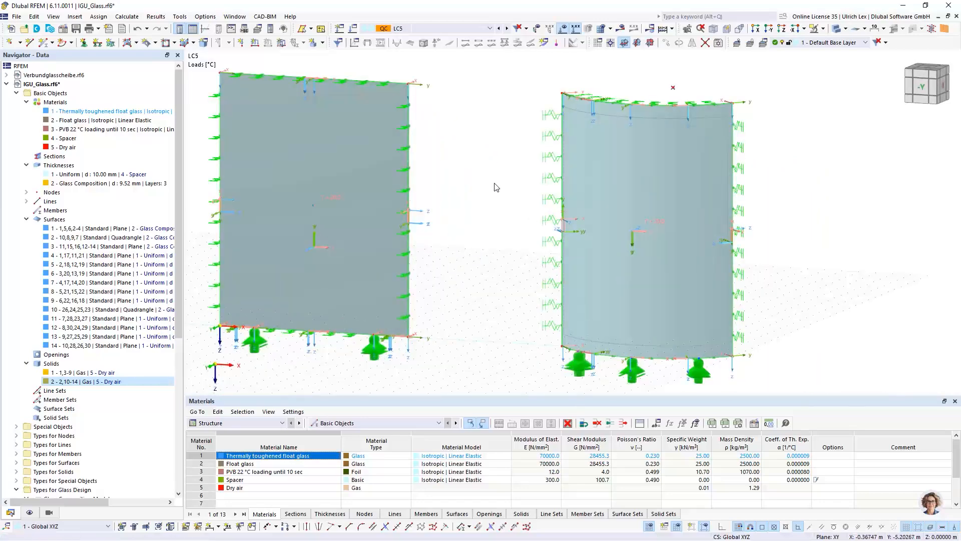
scroll(785, 171, "up", 1)
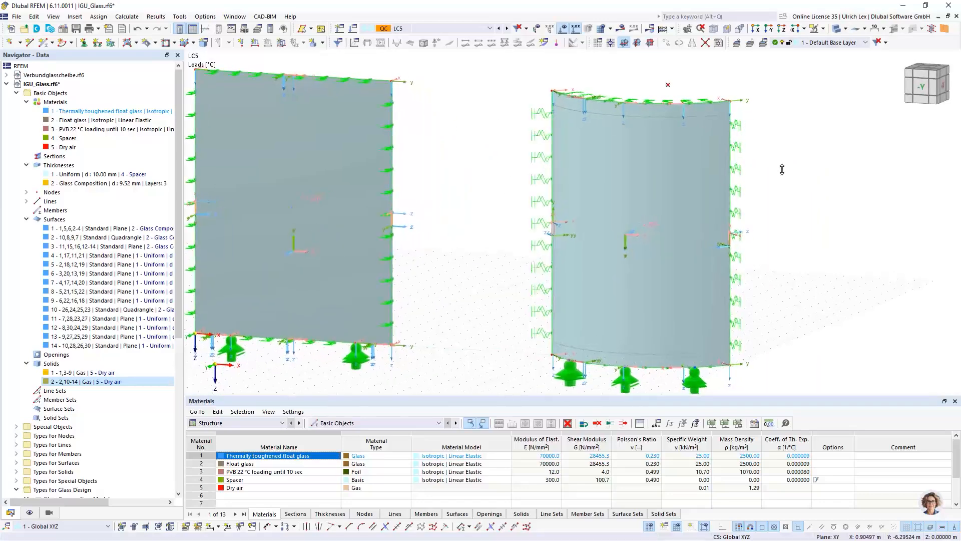
middle_click_drag(785, 172, 777, 208, "ctrl")
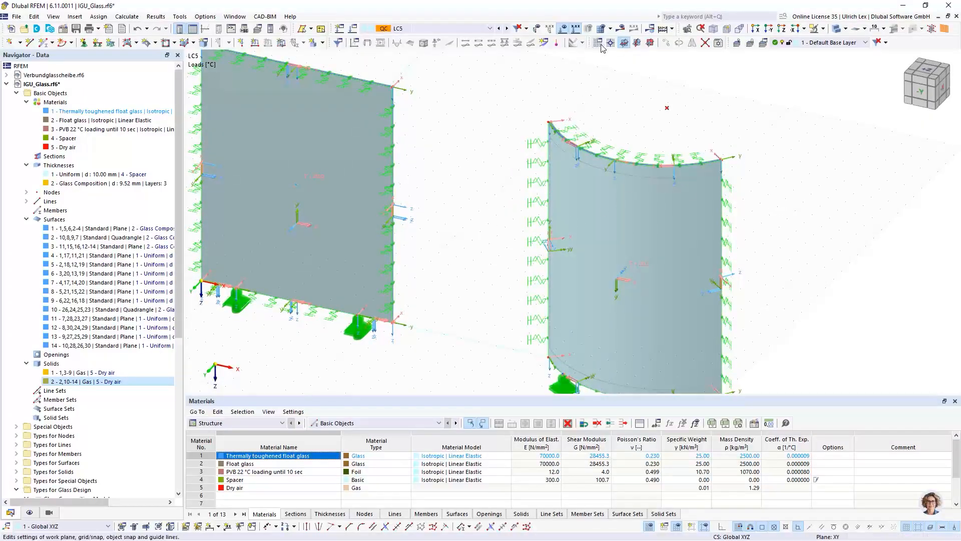
- Generate the finite element mesh for both glass units and turn on the mesh display in solids
left_click(611, 30)
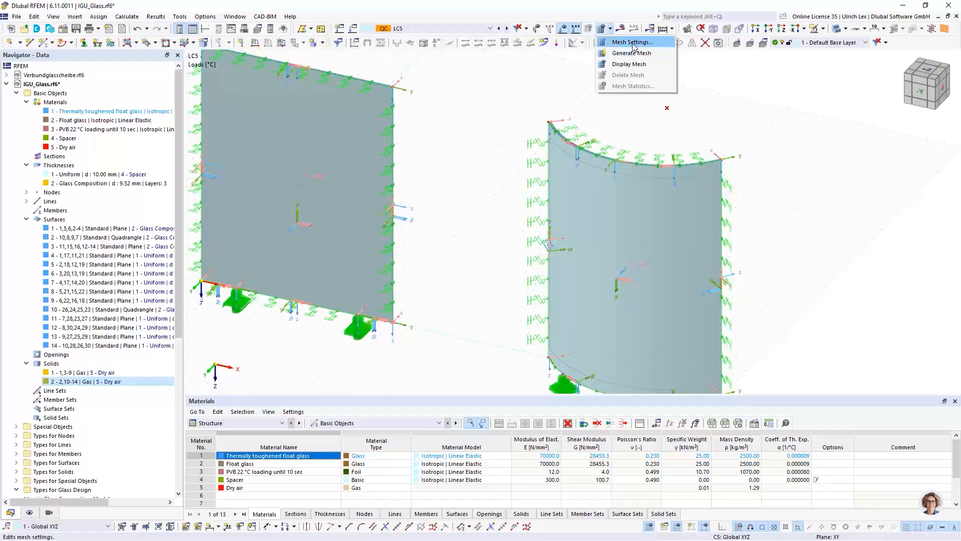
left_click(657, 53)
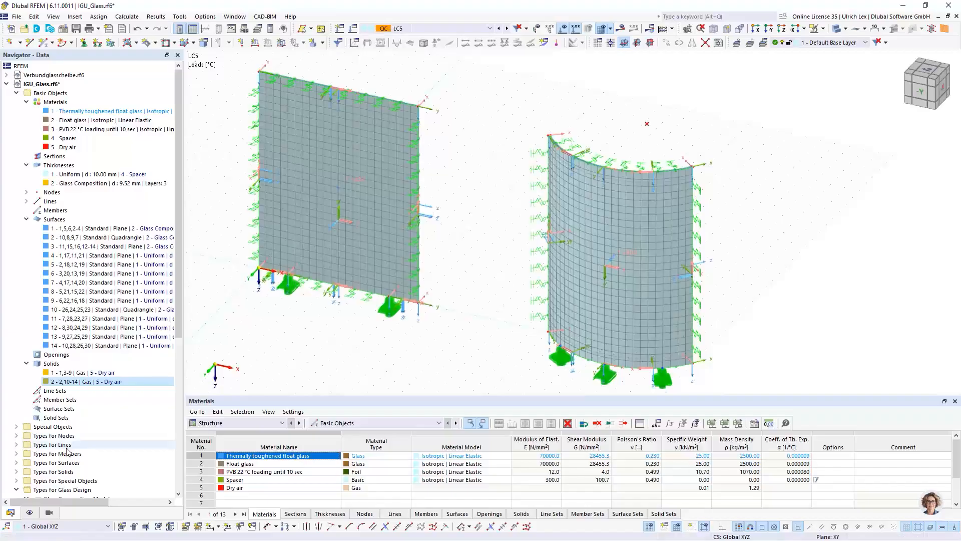
scroll(60, 419, "down", 6)
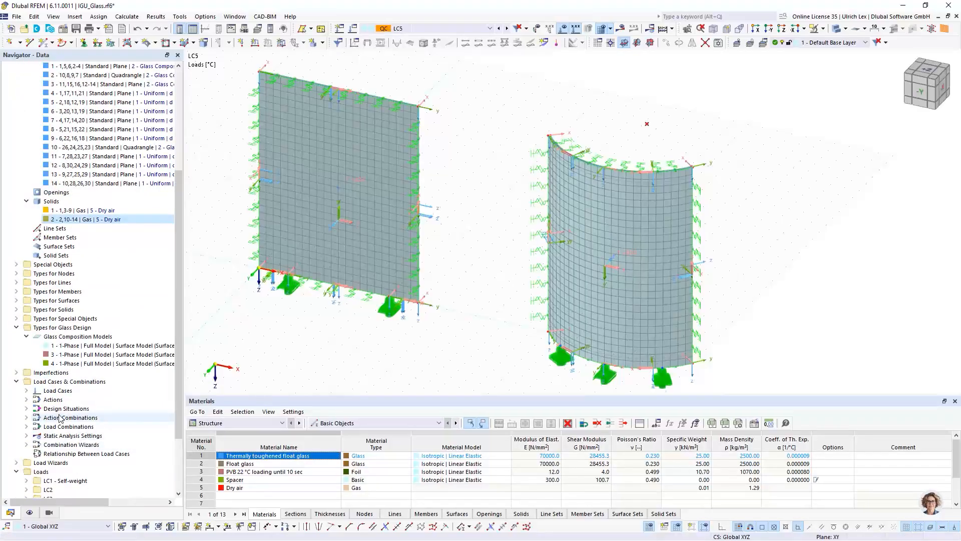
left_click(30, 512)
scroll(61, 412, "down", 5)
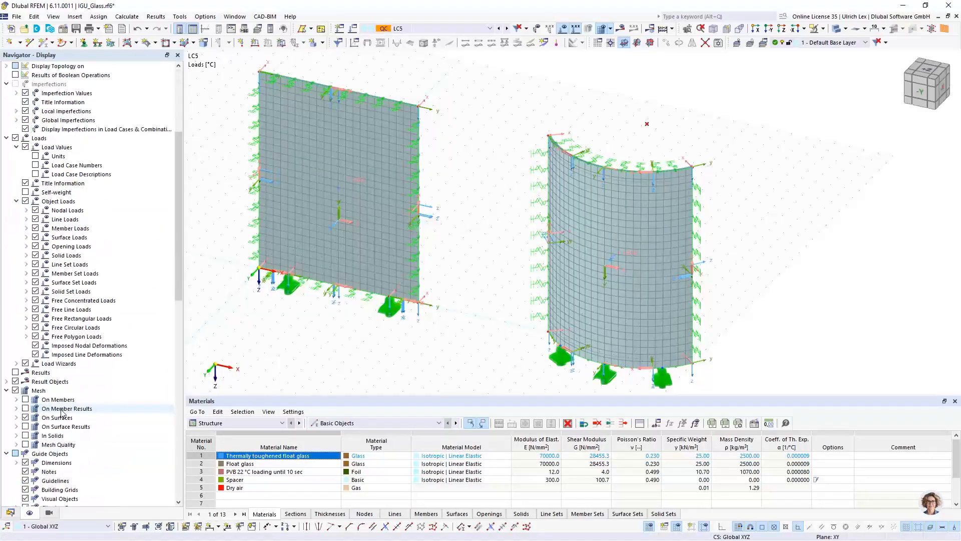
scroll(62, 412, "down", 5)
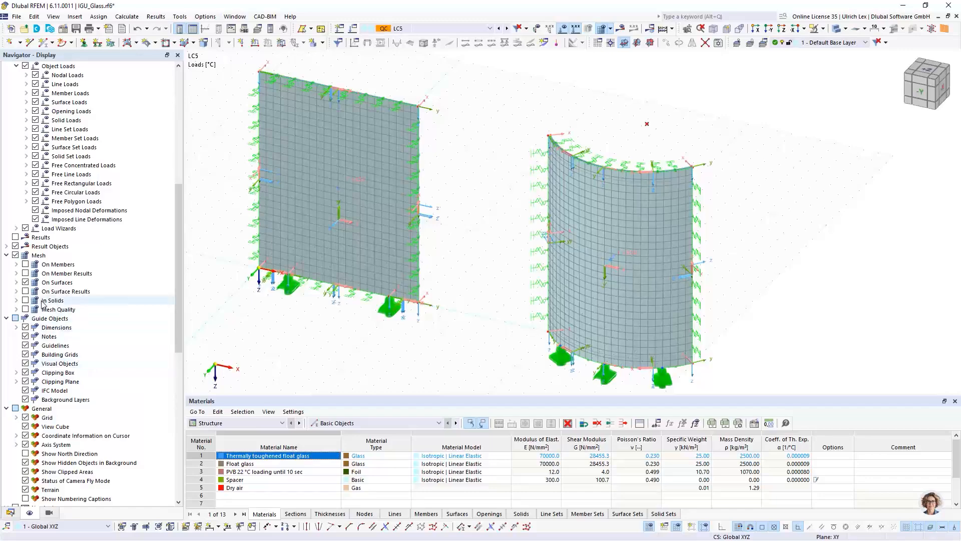
left_click(26, 302)
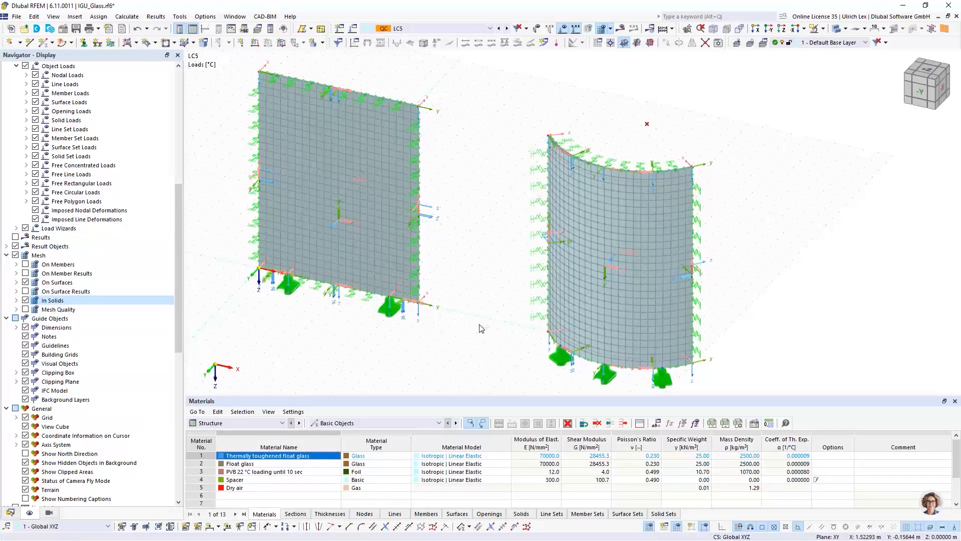
- Display both glass units as wireframes so the mesh inside the gas solids can be seen
middle_click_drag(479, 326, 535, 275, "ctrl")
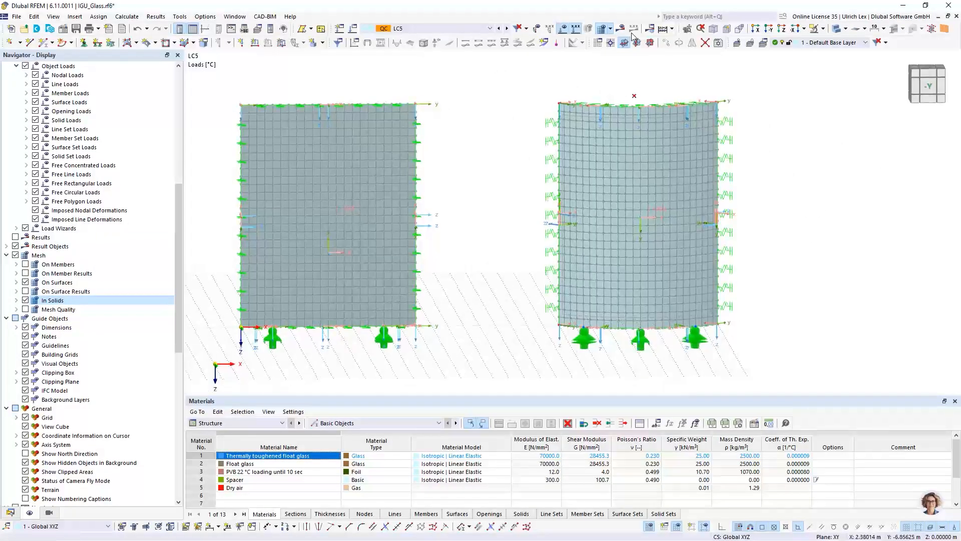
left_click(837, 30)
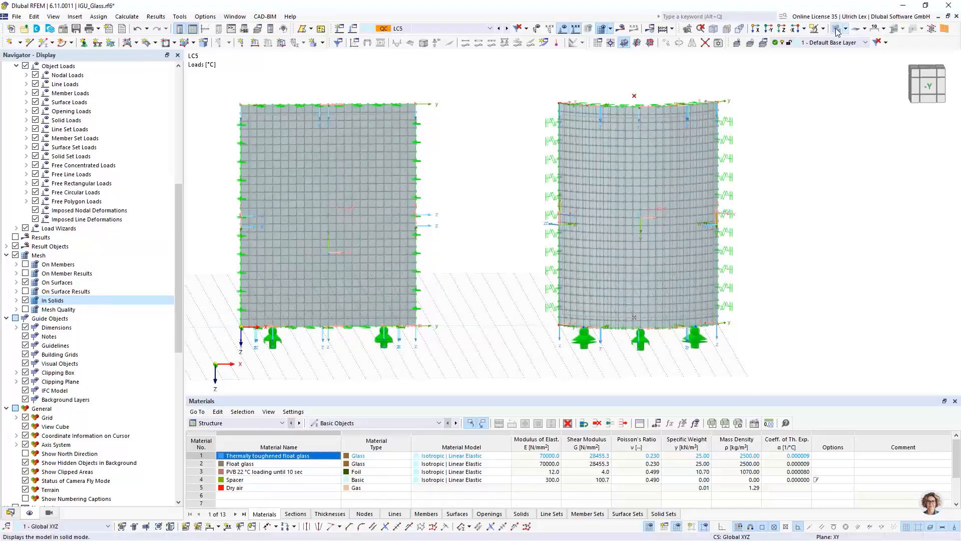
left_click(838, 32)
- Examine the solid mesh between the panes of the curved glass unit, close up and as a whole
middle_click_drag(807, 199, 764, 223, "ctrl")
scroll(625, 326, "up", 5)
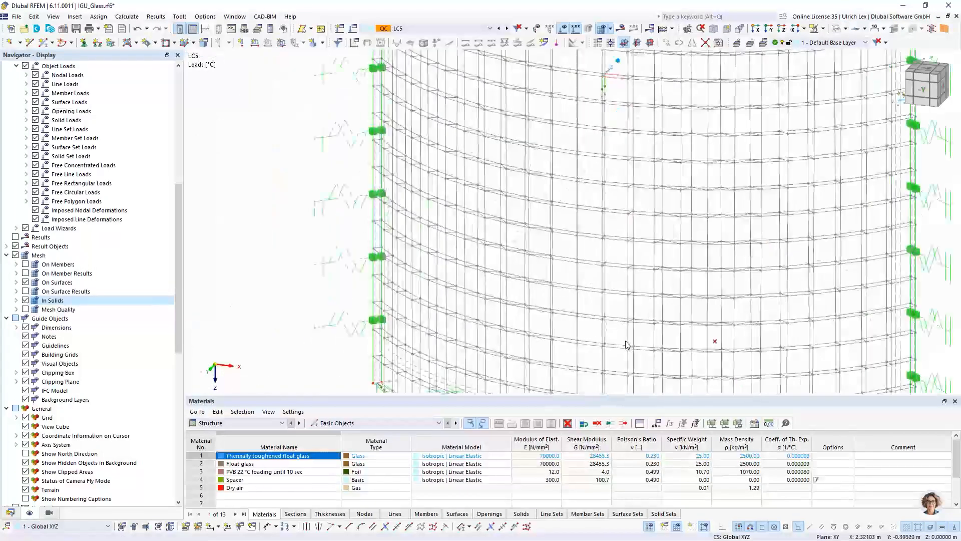
scroll(627, 344, "up", 5)
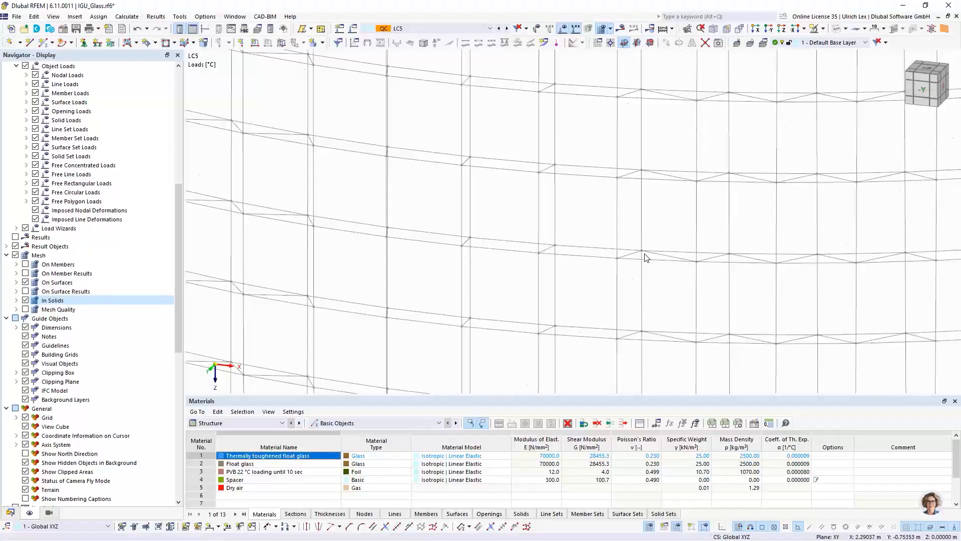
scroll(621, 231, "down", 3)
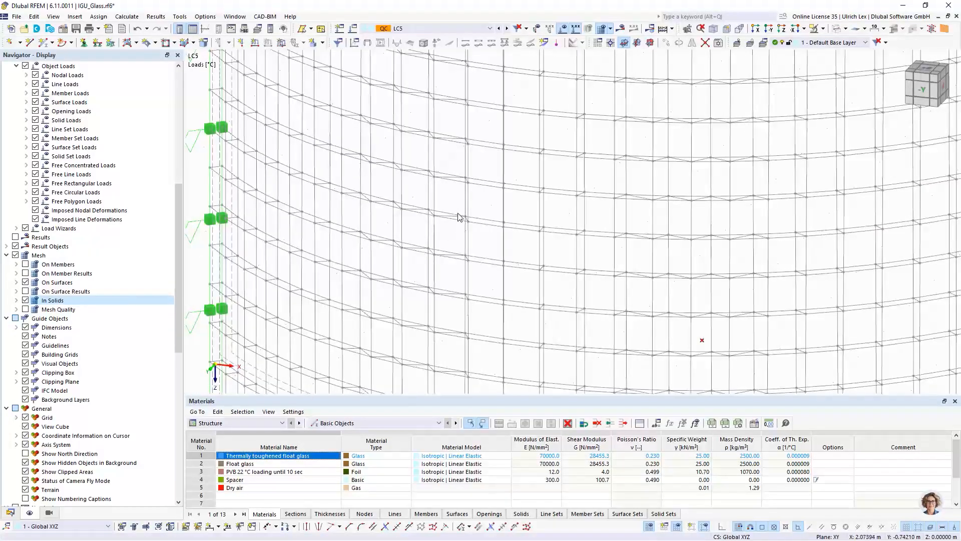
scroll(390, 196, "down", 2)
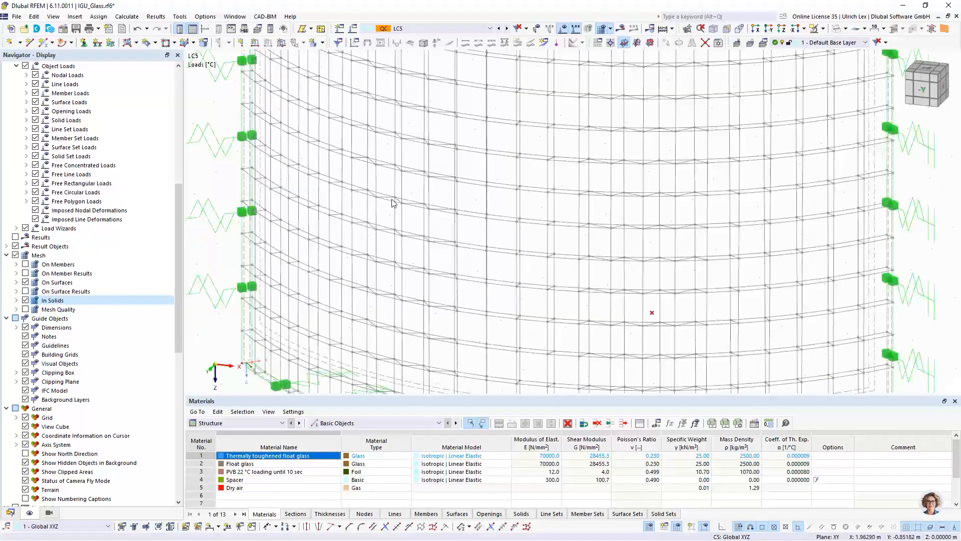
scroll(379, 230, "up", 2)
scroll(373, 228, "up", 5)
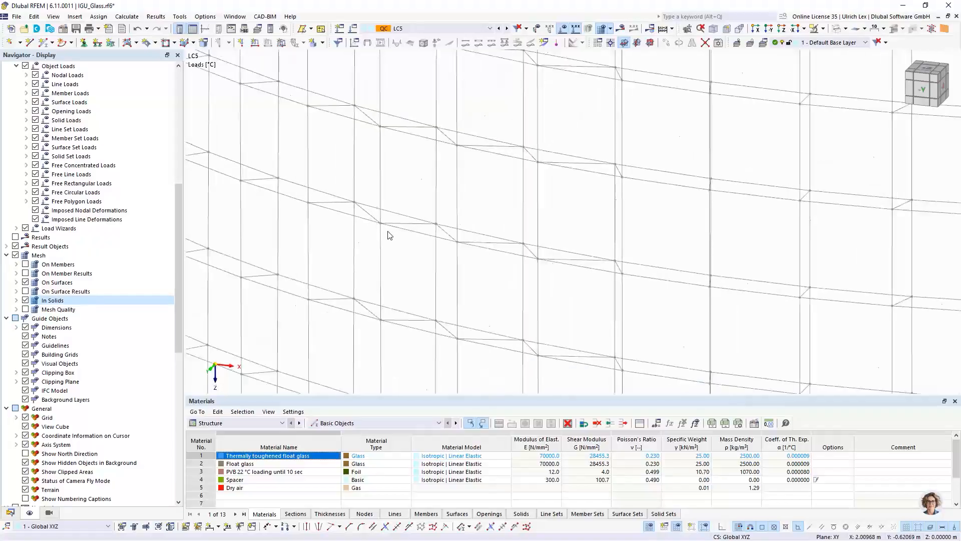
scroll(342, 167, "down", 5)
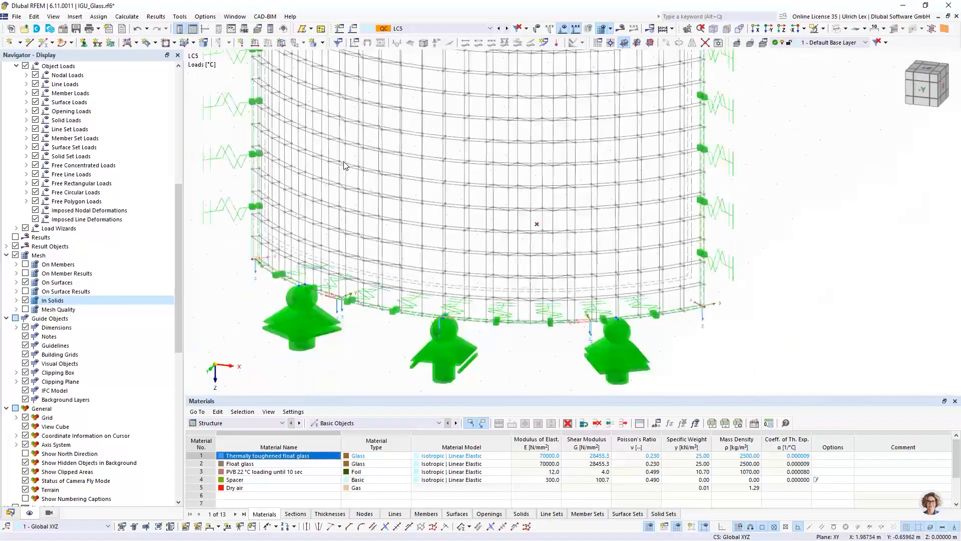
middle_click_drag(460, 261, 489, 326, "ctrl")
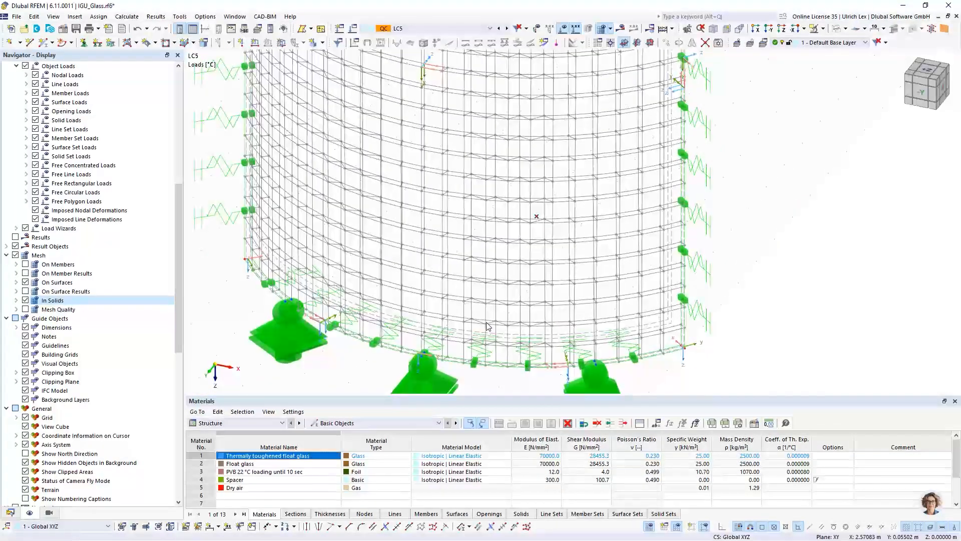
scroll(489, 327, "down", 4)
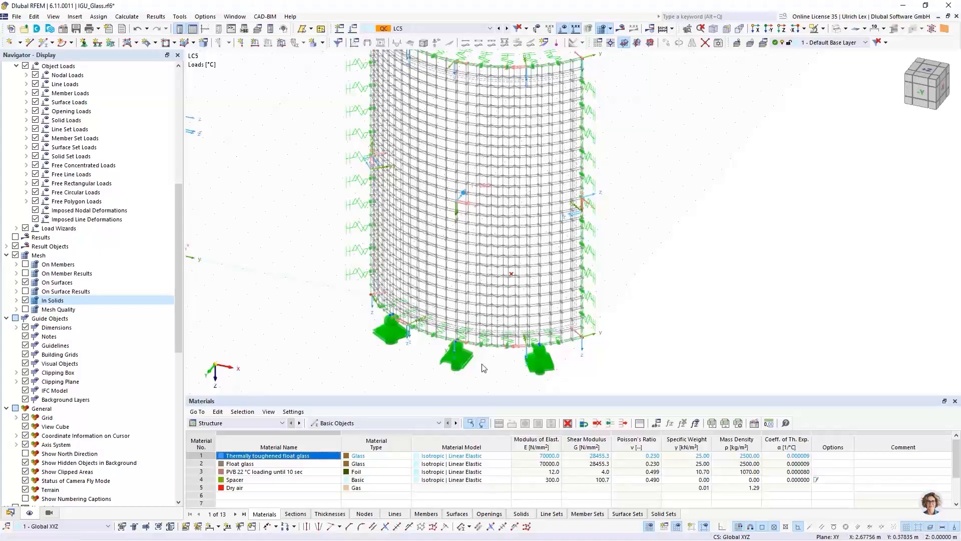
- Turn off automatic object detection for spacer surface 11 at the curved unit's lower edge and clear its integrated nodes
scroll(482, 366, "up", 5)
scroll(481, 307, "up", 2)
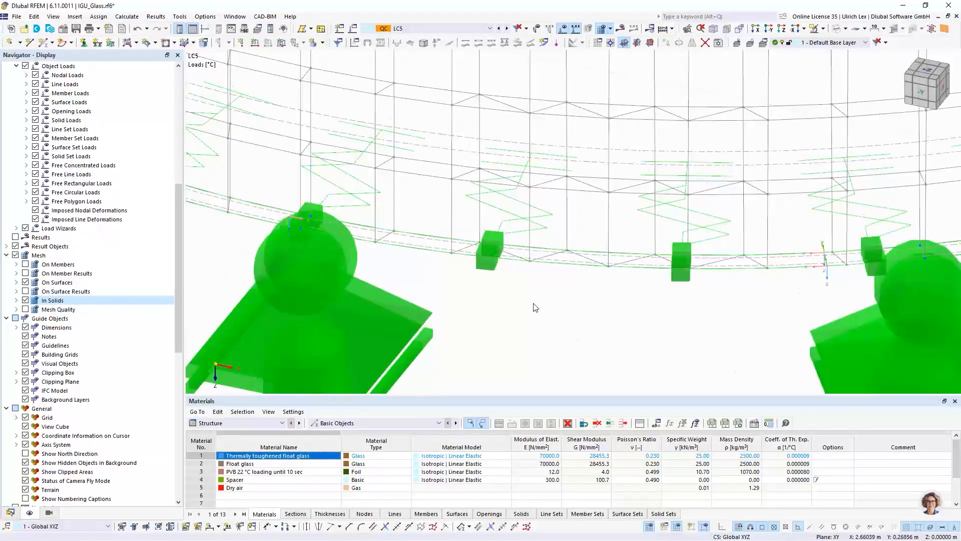
scroll(534, 308, "up", 2)
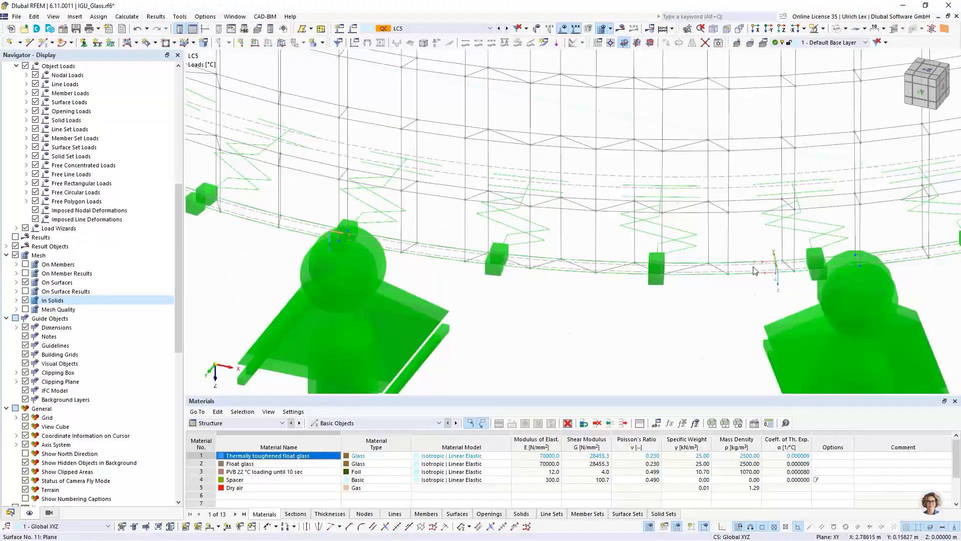
scroll(746, 268, "up", 2)
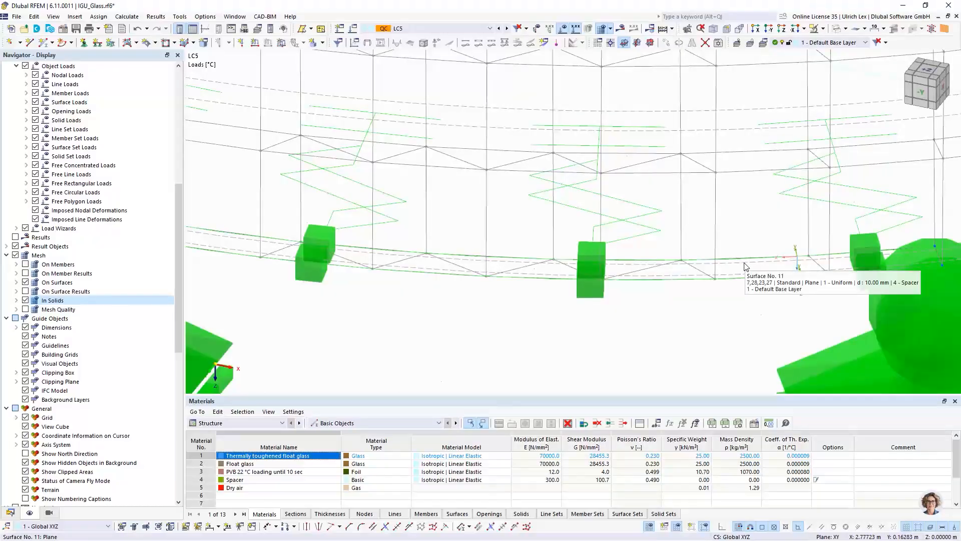
double_click(744, 266)
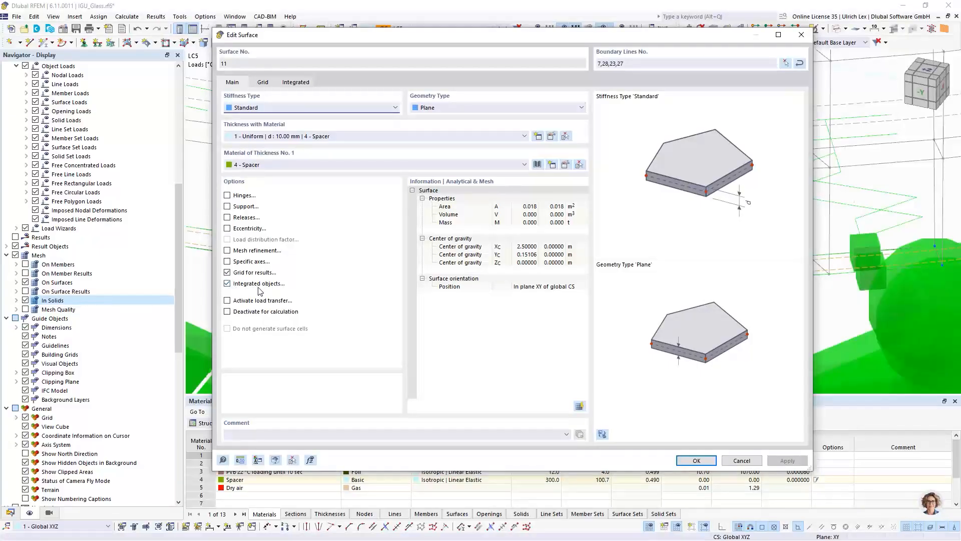
left_click(295, 84)
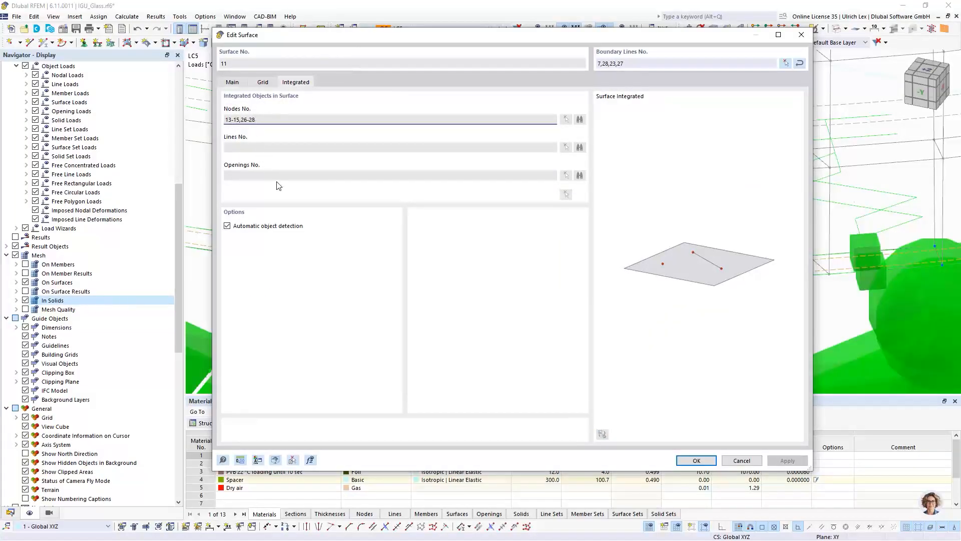
left_click(227, 226)
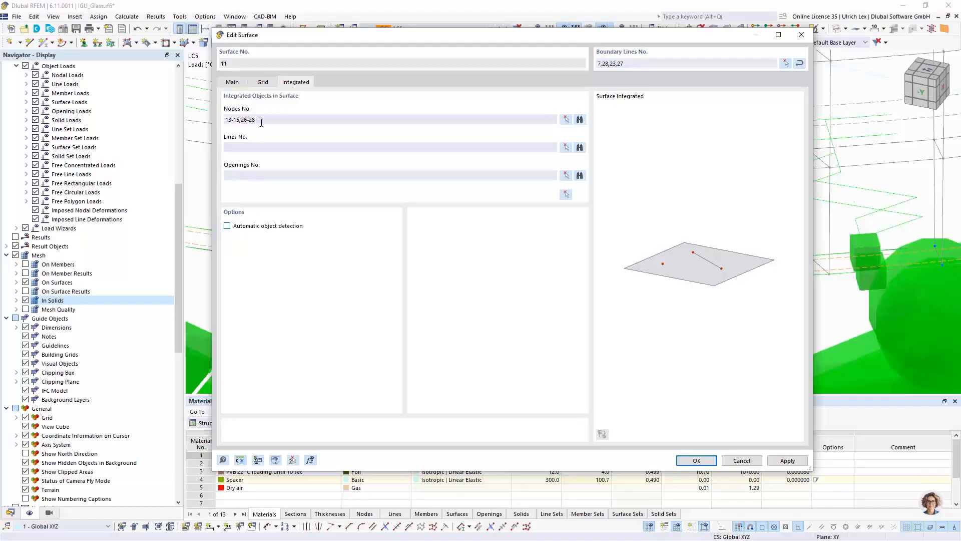
left_click_drag(259, 119, 209, 118)
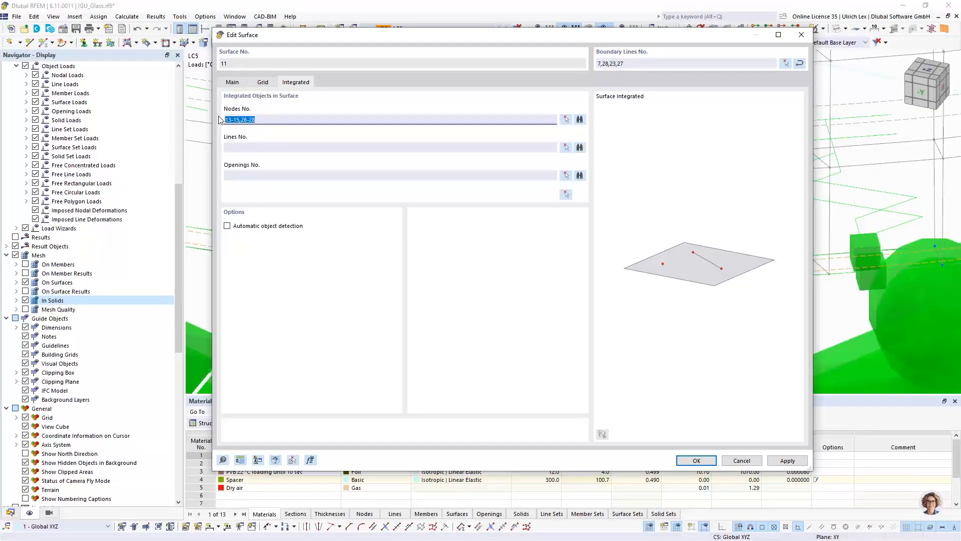
key("Delete")
left_click(707, 459)
left_click(510, 319)
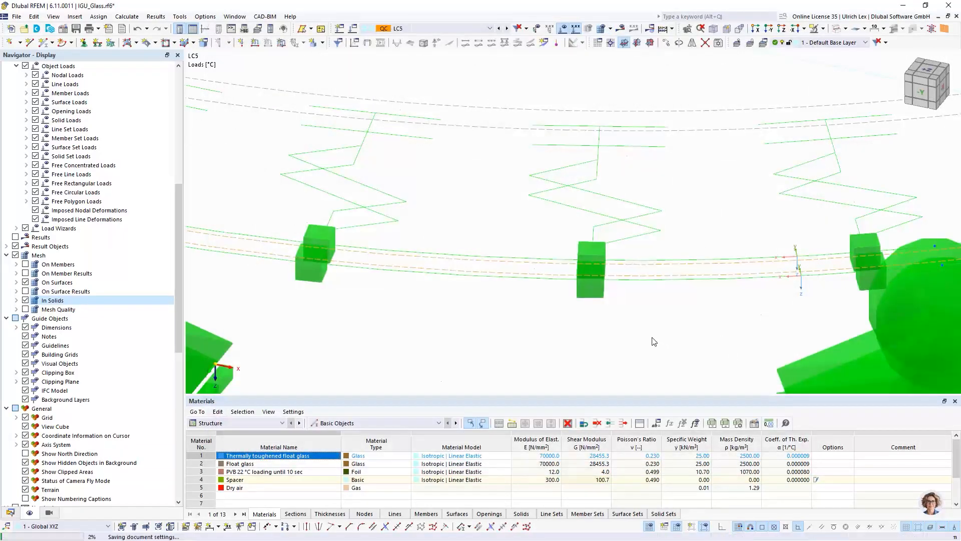
- Activate mesh refinement for gas solid 2 with a layered mesh between surfaces 2 and 10, using 2 user-defined finite element layers
scroll(649, 320, "down", 11)
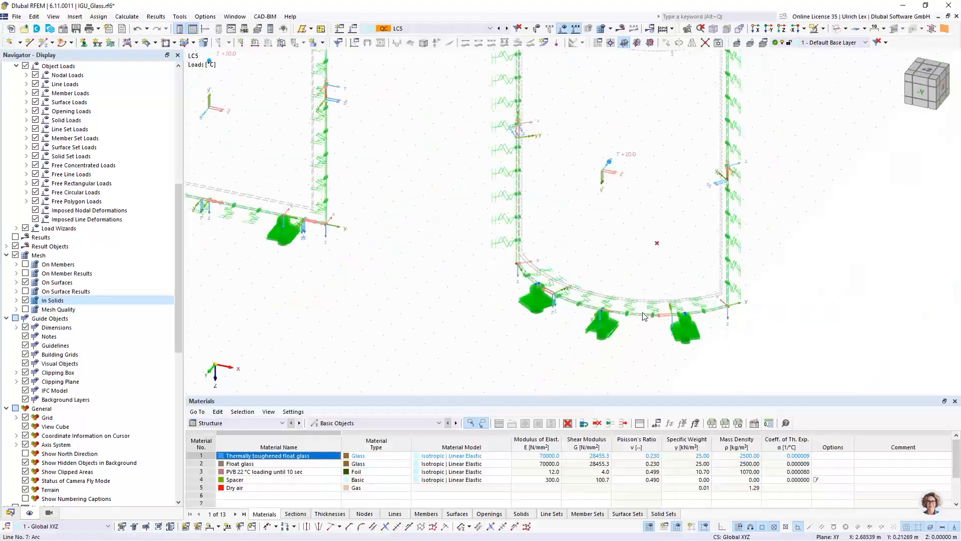
double_click(615, 190)
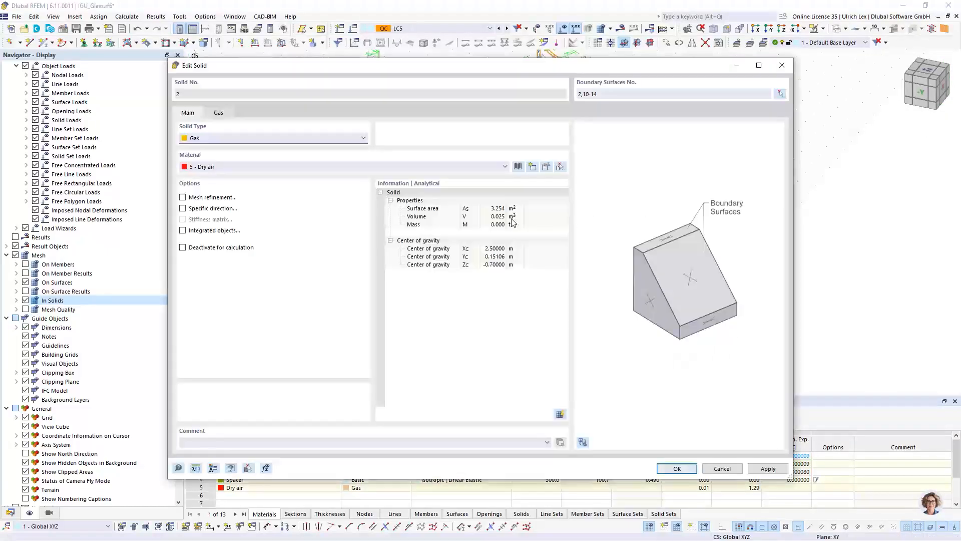
left_click(183, 198)
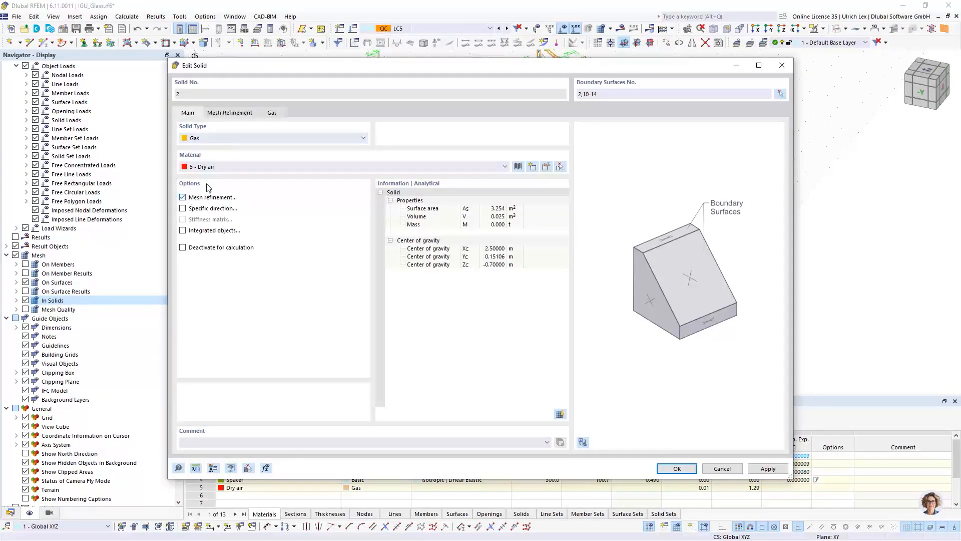
left_click(229, 113)
left_click(183, 307)
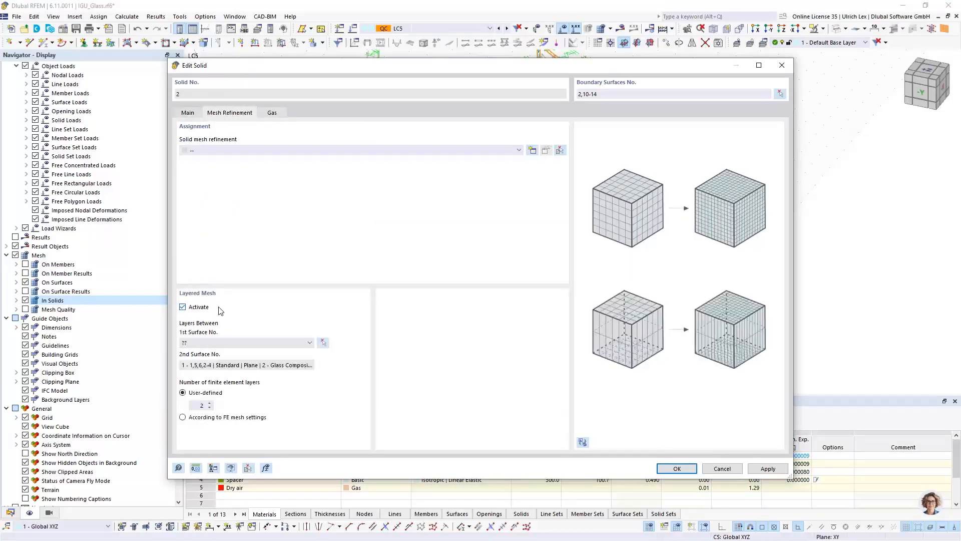
left_click(323, 343)
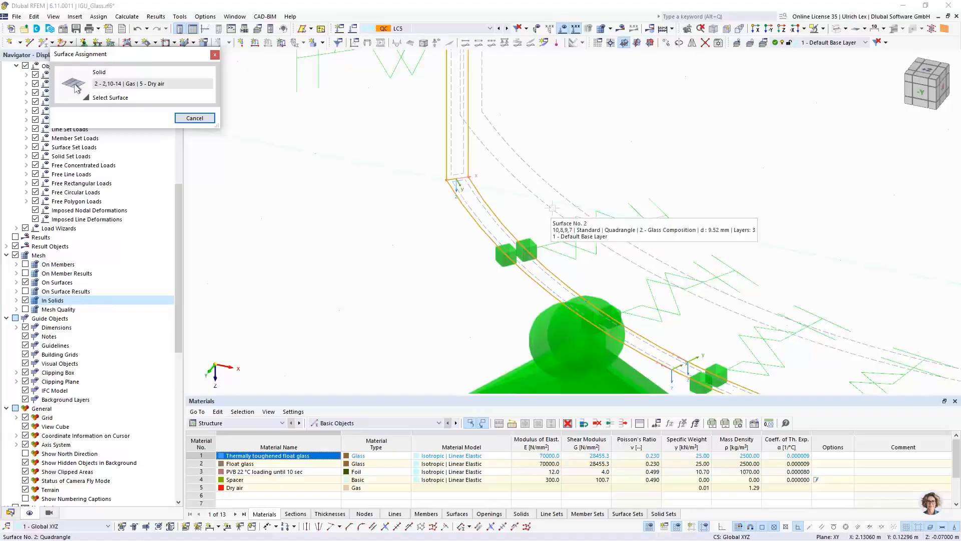
left_click(545, 209)
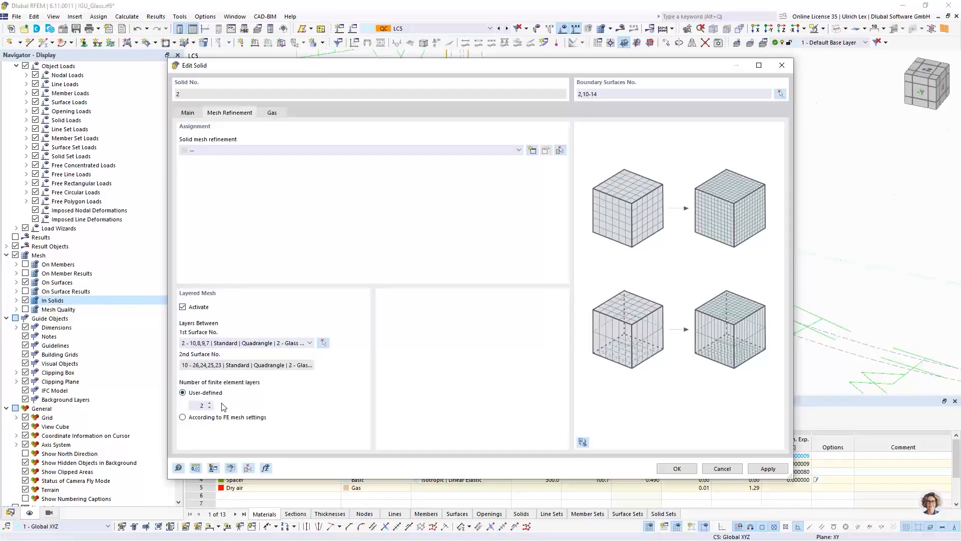
left_click(677, 468)
- Activate mesh refinement for gas solid 1 with a layered mesh between surfaces 1 and 3, using 2 user-defined finite element layers
scroll(619, 221, "down", 3)
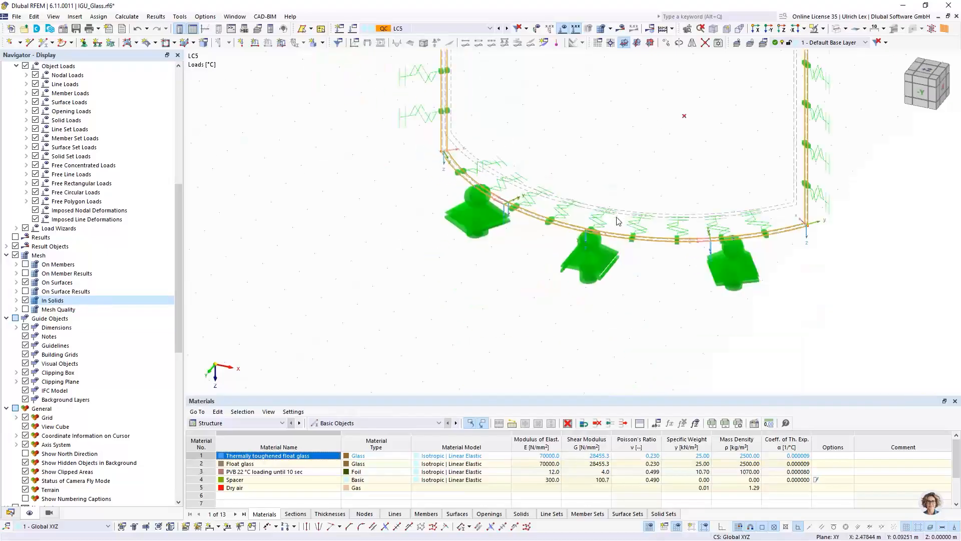
scroll(623, 250, "down", 7)
scroll(466, 141, "up", 7)
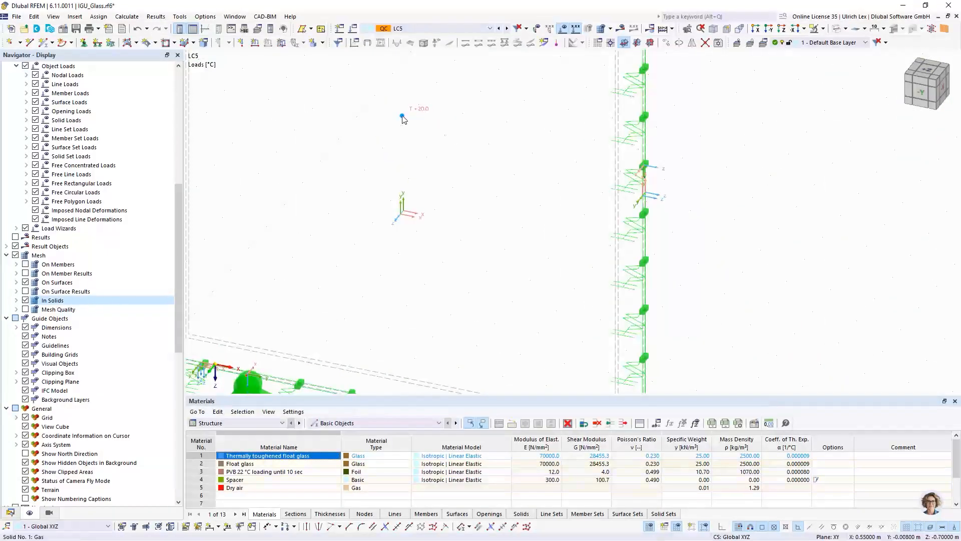
double_click(402, 118)
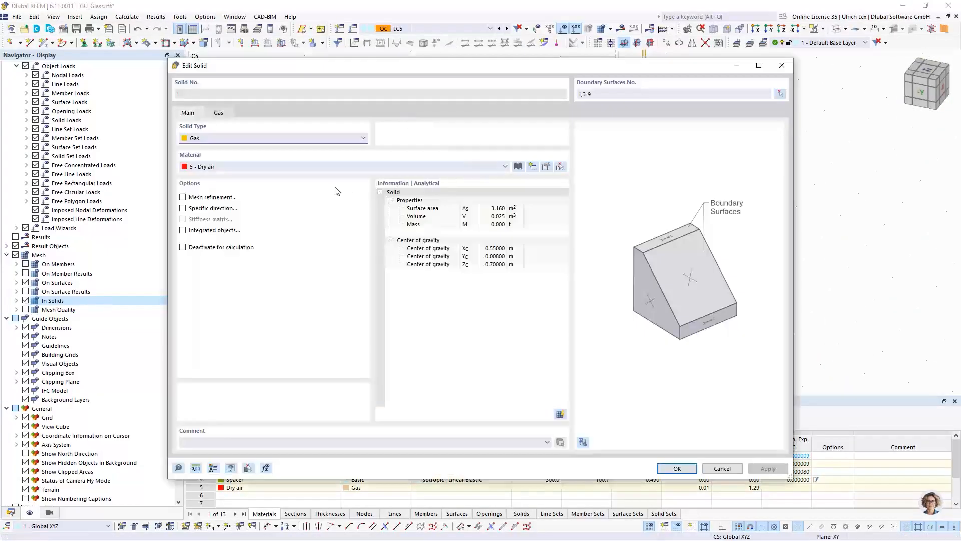
left_click(195, 198)
left_click(224, 115)
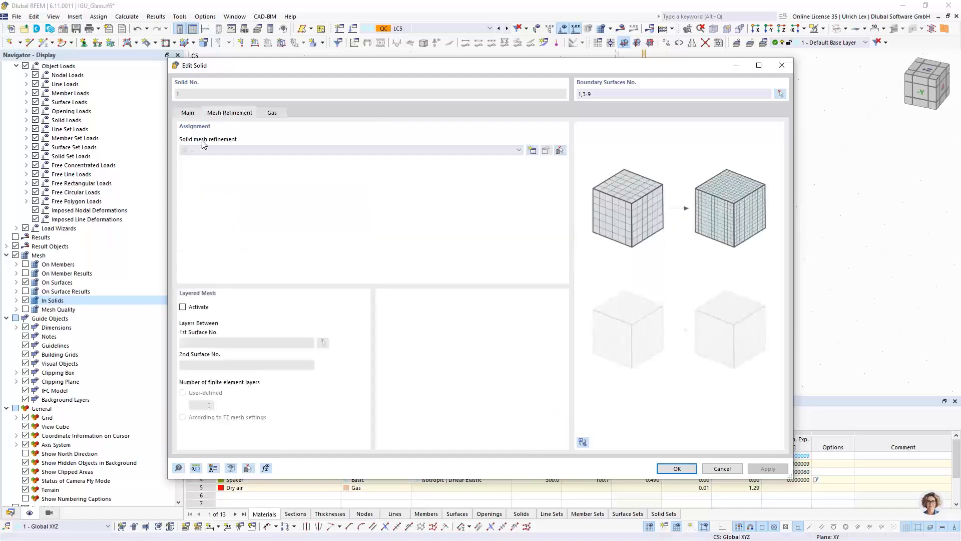
left_click(183, 307)
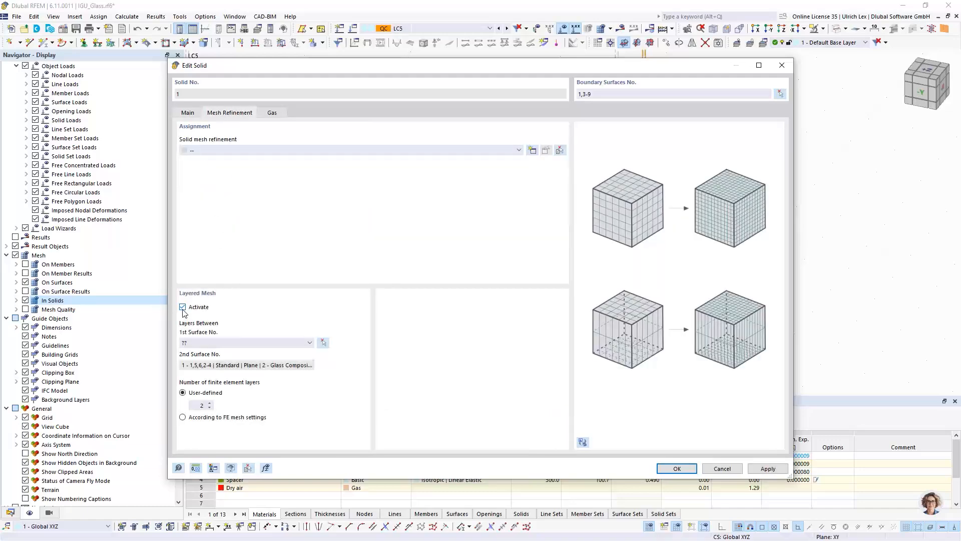
left_click(323, 343)
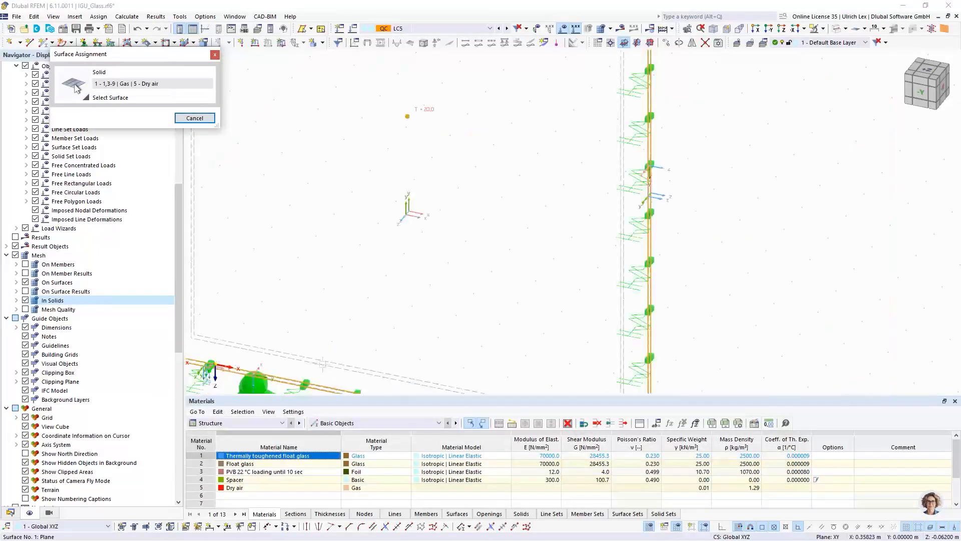
left_click(398, 373)
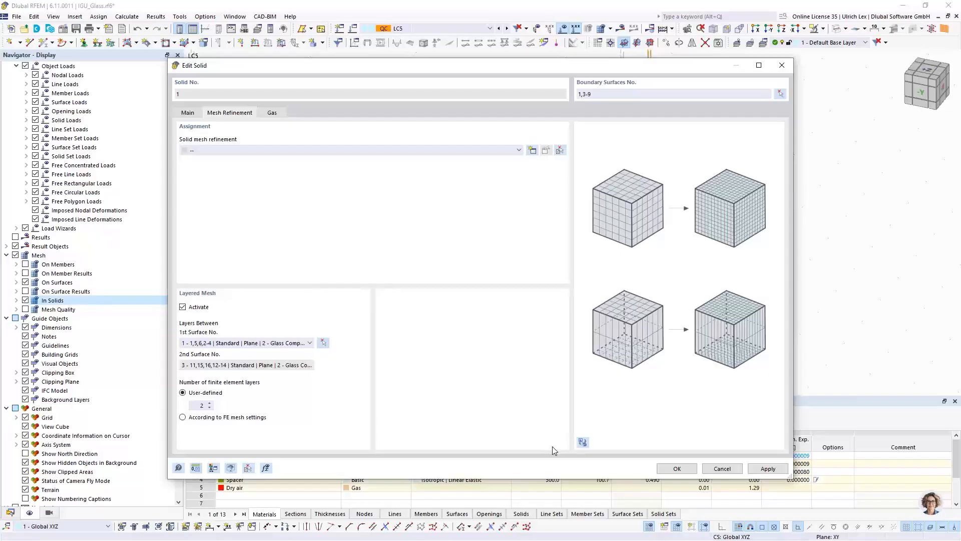
left_click(677, 468)
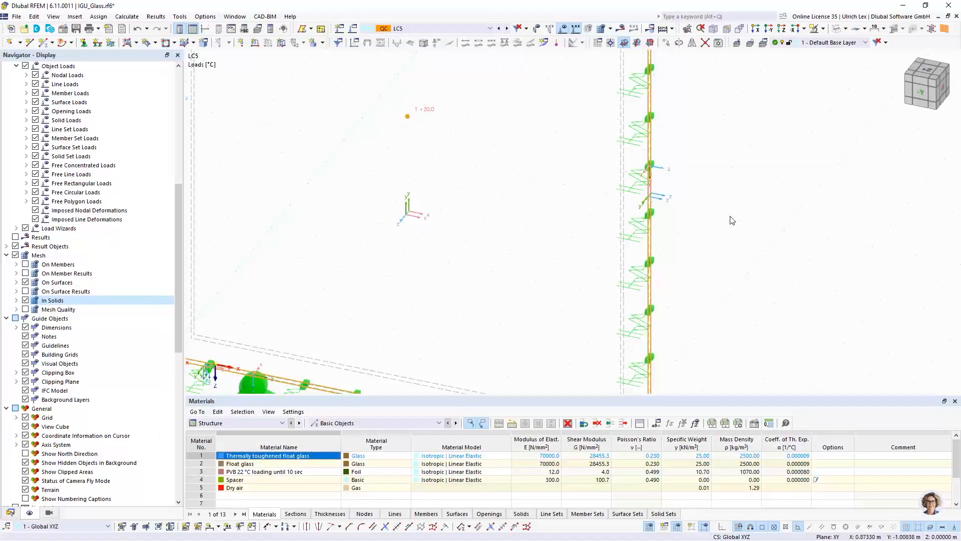
- Generate the finite element mesh for both glass units with the layered refinement in the gas solids
left_click(603, 31)
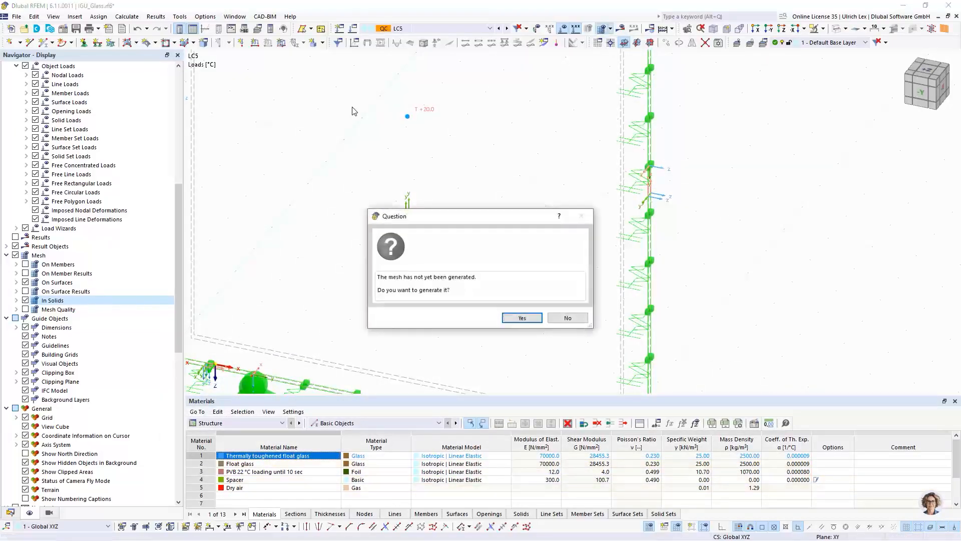
left_click(522, 319)
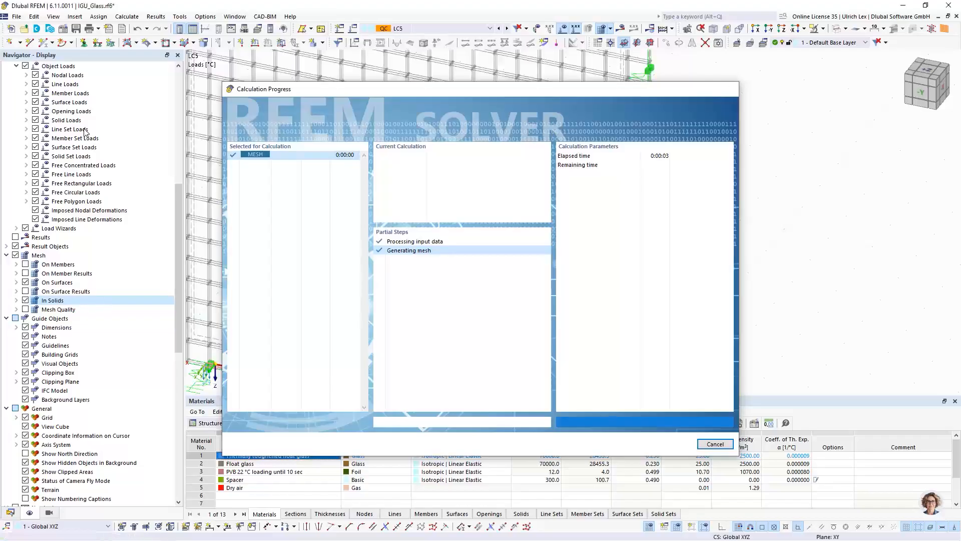
scroll(85, 133, "down", 5)
scroll(416, 181, "down", 3)
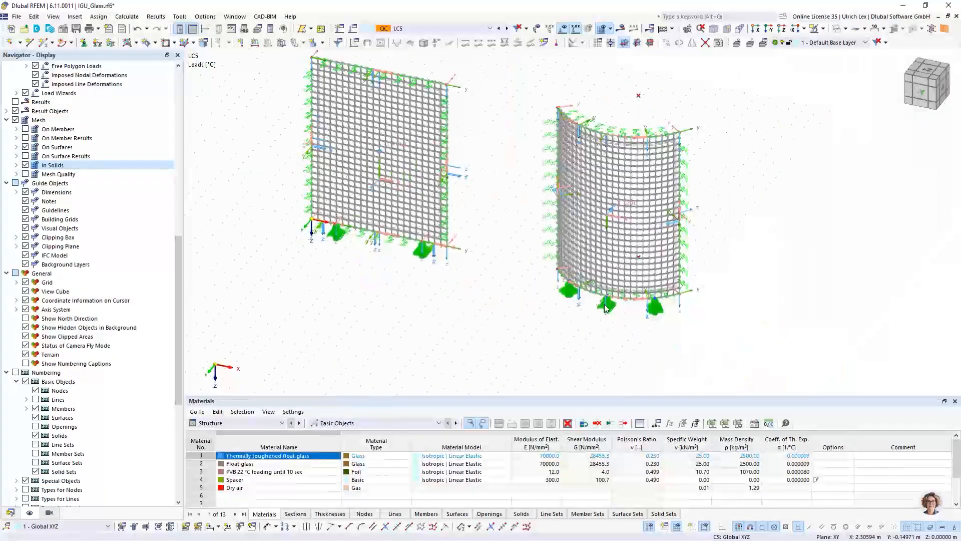
- Examine the layered solid mesh of the curved glass unit from several angles, close up and as a whole
scroll(660, 267, "up", 4)
scroll(630, 233, "up", 3)
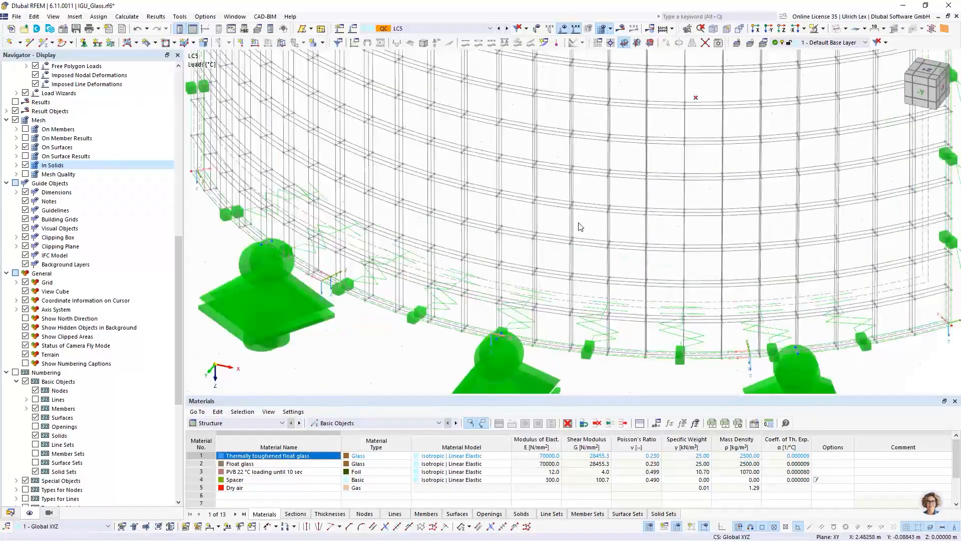
scroll(557, 286, "down", 3)
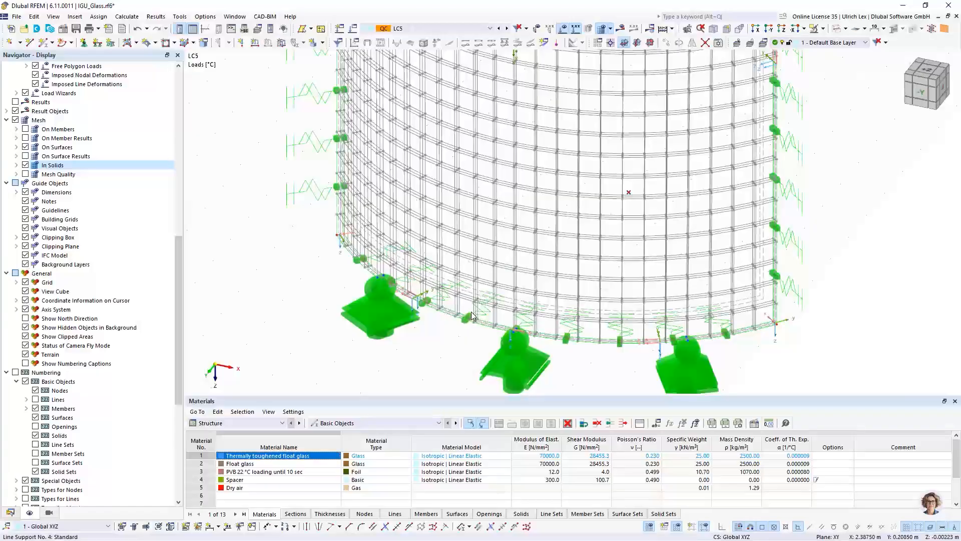
scroll(450, 321, "down", 1)
scroll(432, 331, "down", 4)
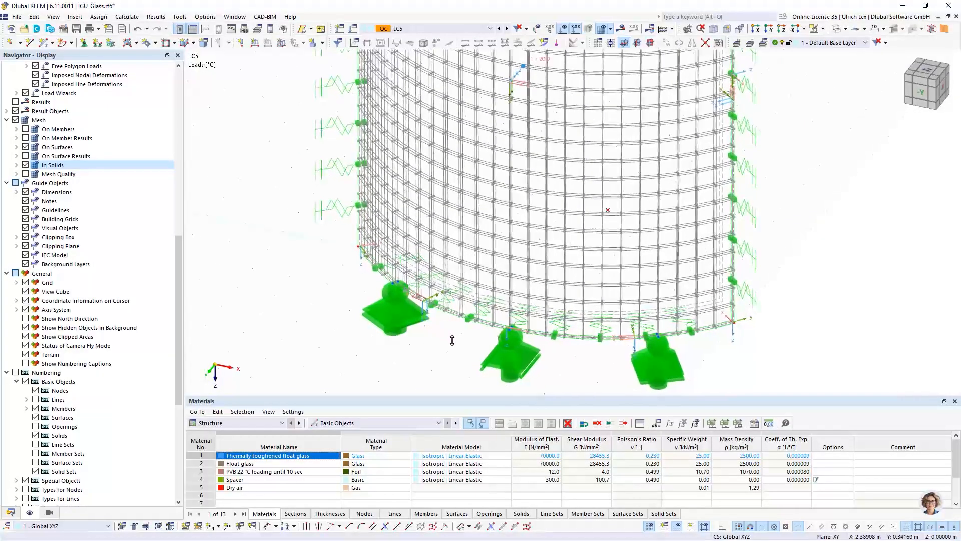
scroll(568, 138, "up", 5)
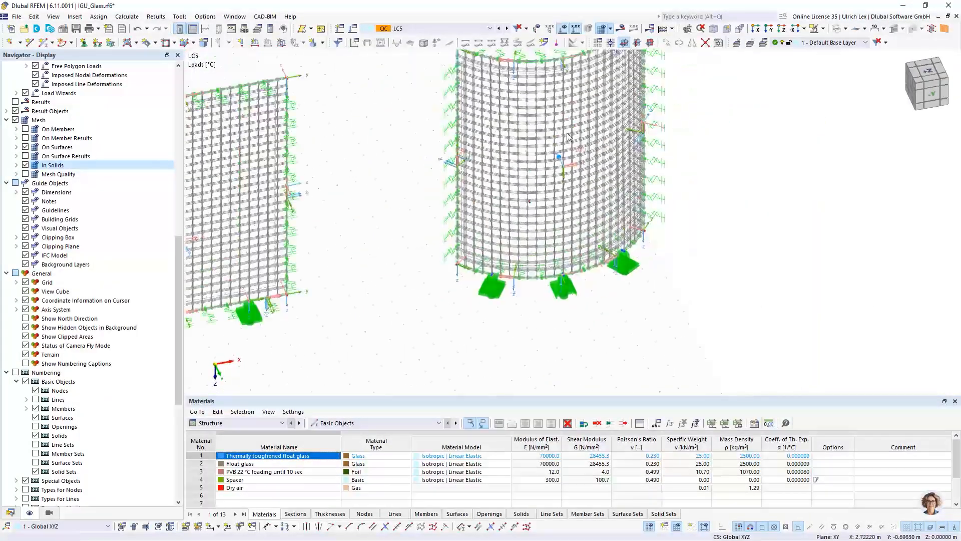
scroll(564, 154, "down", 8)
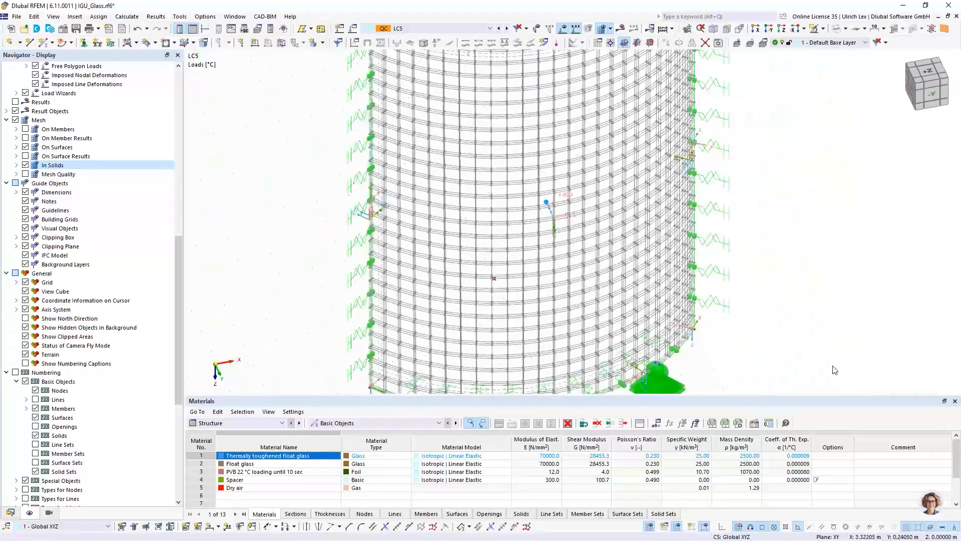
middle_click_drag(675, 314, 685, 284, "ctrl")
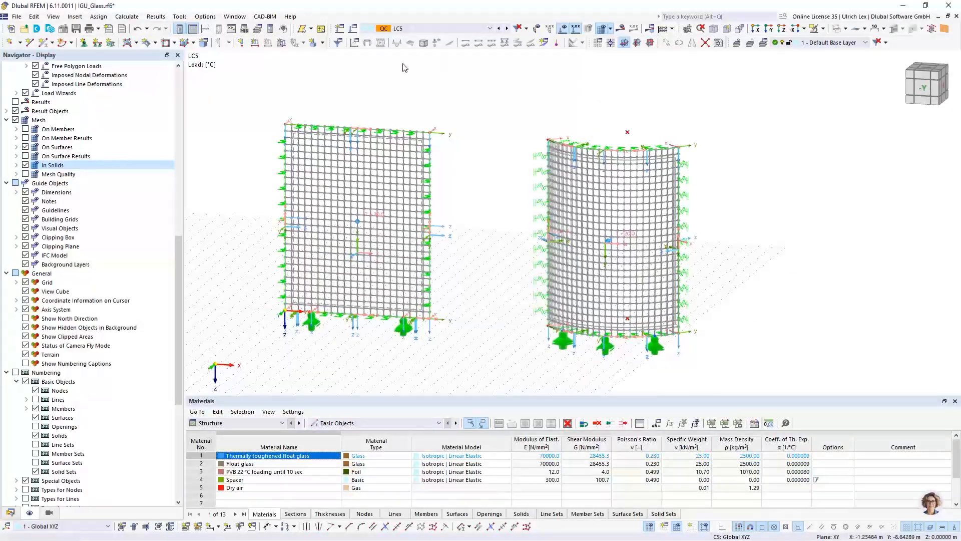
- Make LC1 Self-weight the current load case and display both glass units with shaded surfaces instead of wireframes
left_click(488, 31)
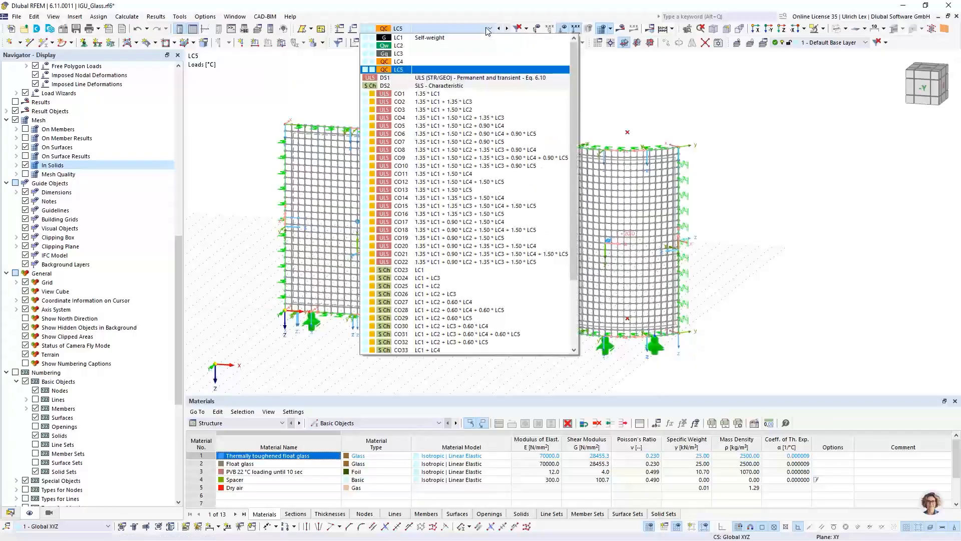
left_click(466, 38)
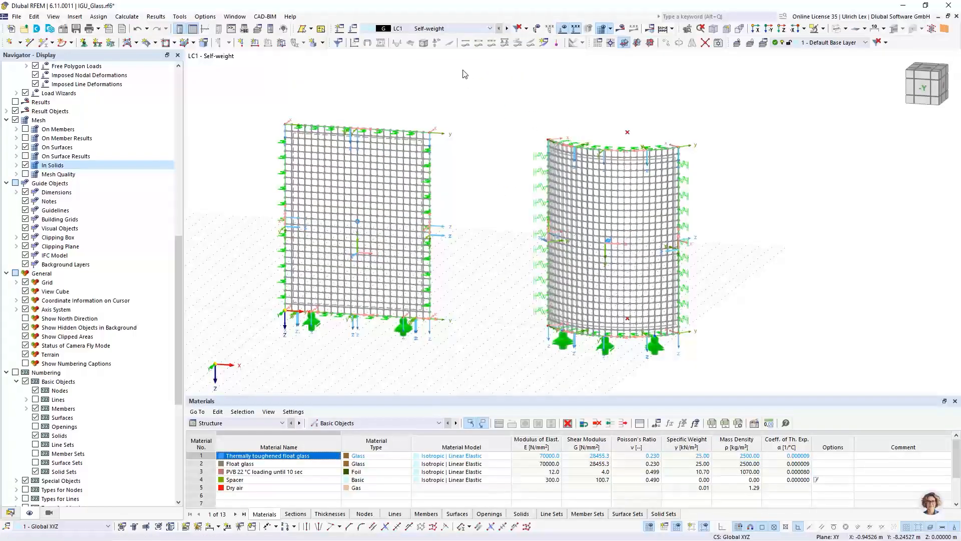
left_click(836, 28)
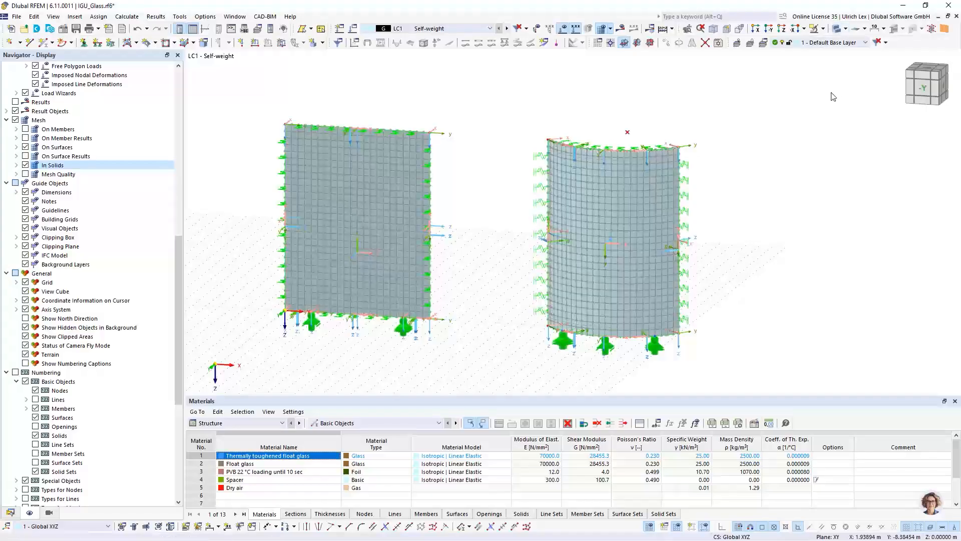
middle_click_drag(776, 250, 753, 261, "ctrl")
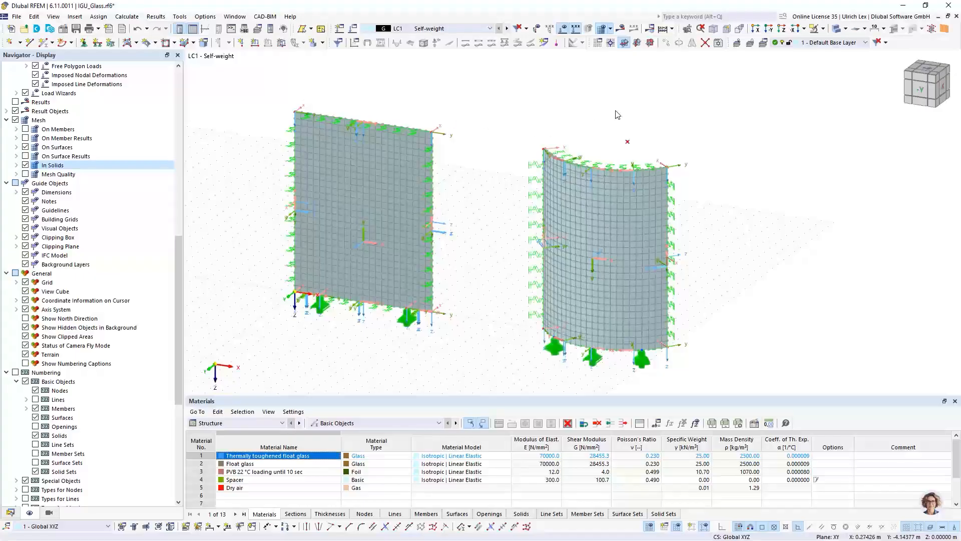
left_click(673, 29)
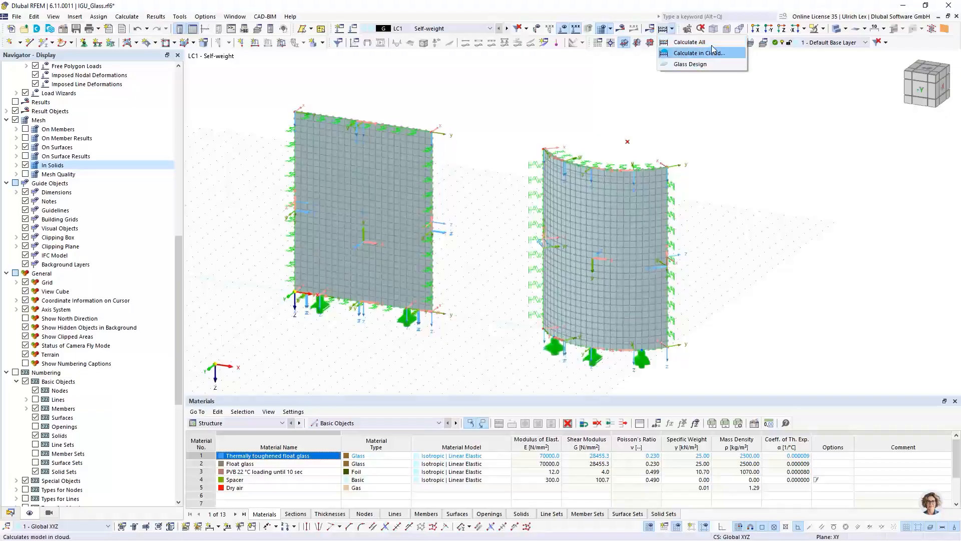
left_click(719, 120)
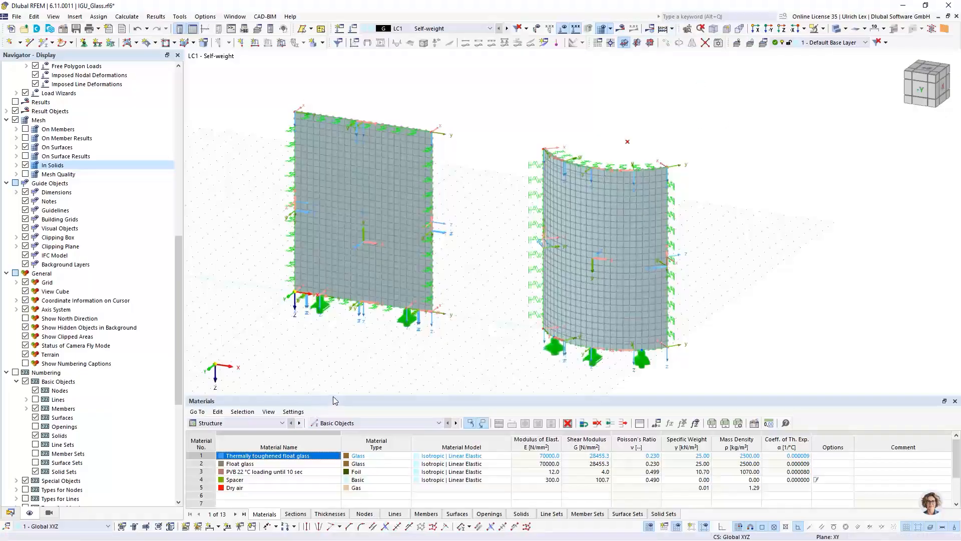
- Review the Glass Design input data for the design situations and the objects to design
left_click_drag(333, 395, 280, 309)
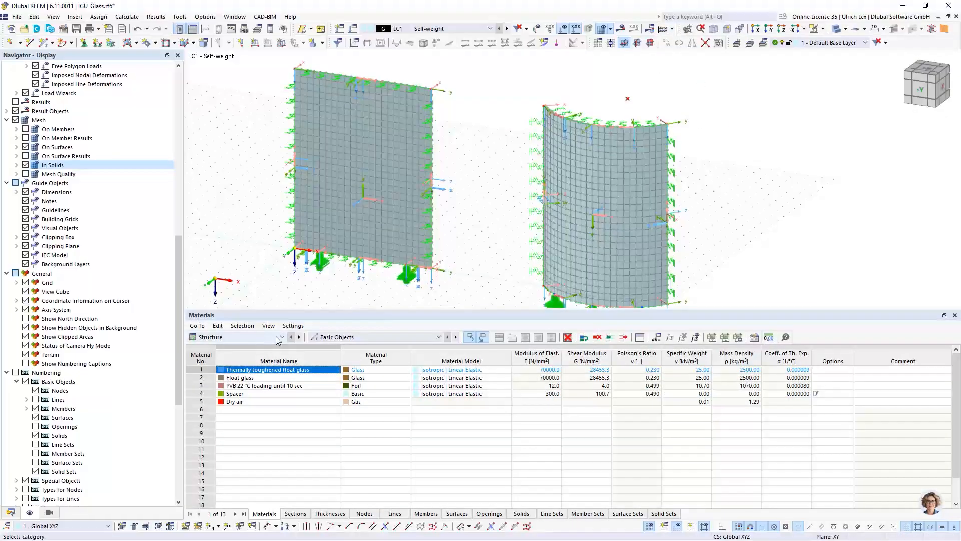
left_click(277, 338)
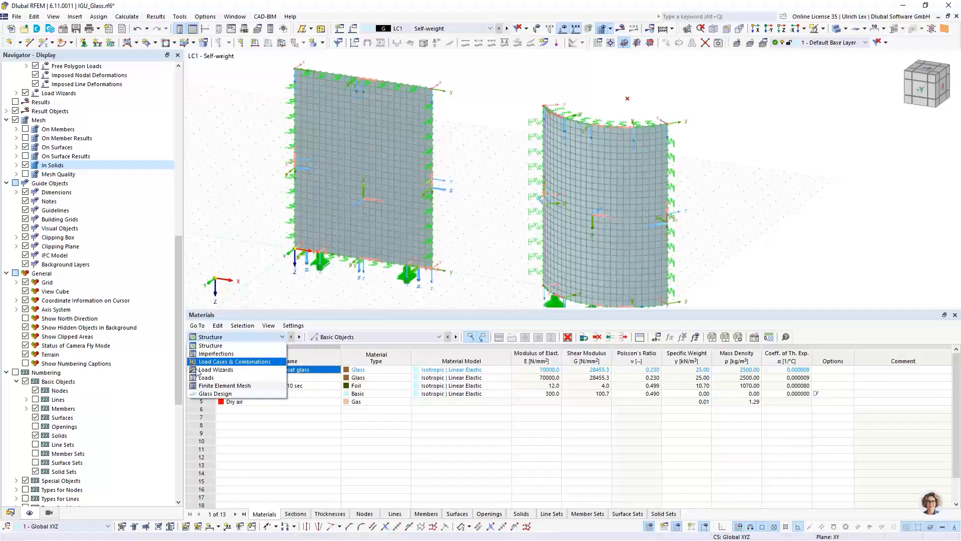
left_click(208, 394)
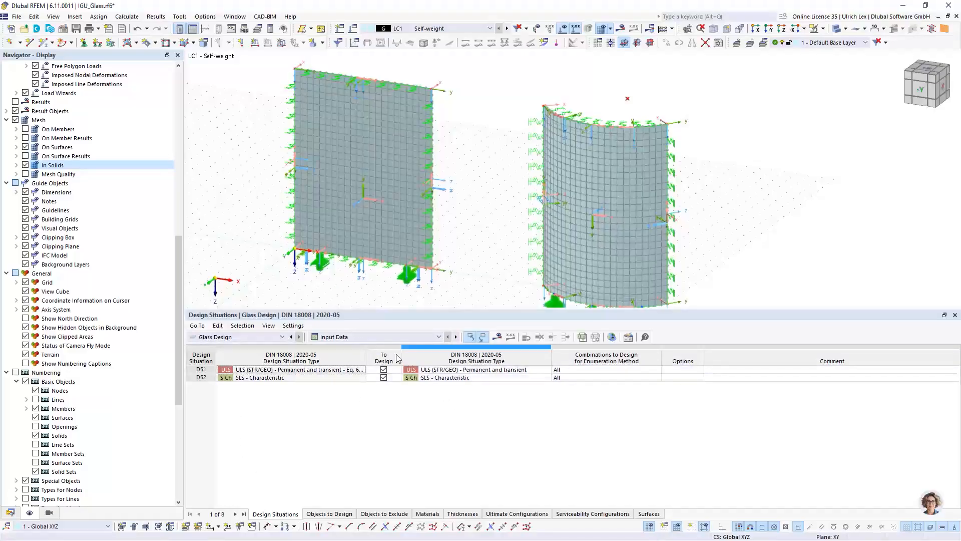
left_click(330, 514)
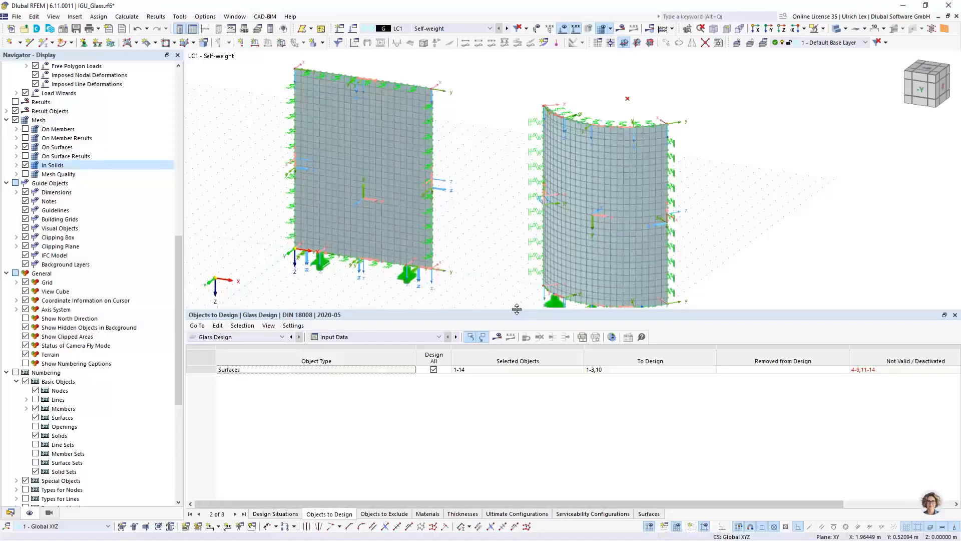
left_click_drag(516, 309, 504, 364)
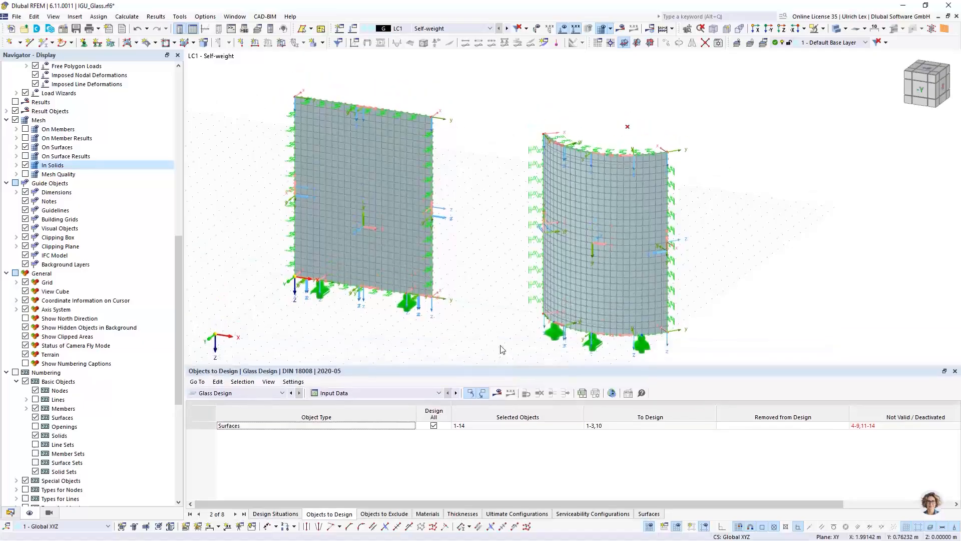
- Calculate all load cases, load combinations and the glass design, following the calculation progress down to the last entries
scroll(588, 100, "down", 2)
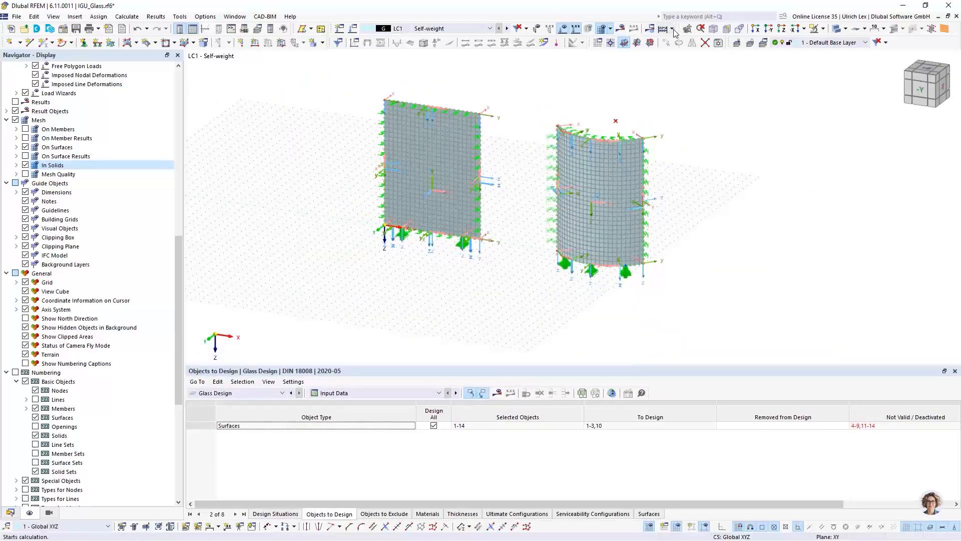
left_click(672, 29)
left_click(683, 38)
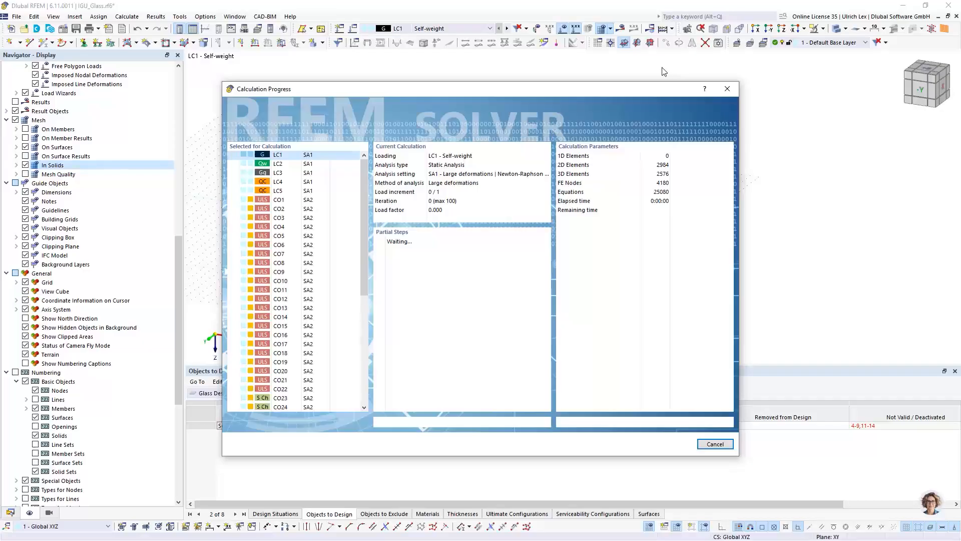
left_click_drag(621, 89, 605, 64)
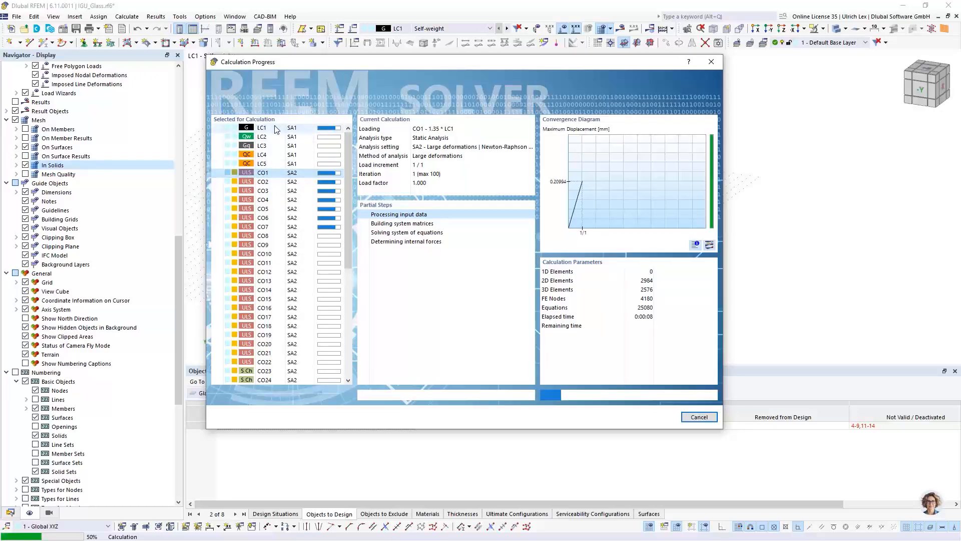
left_click_drag(344, 158, 350, 270)
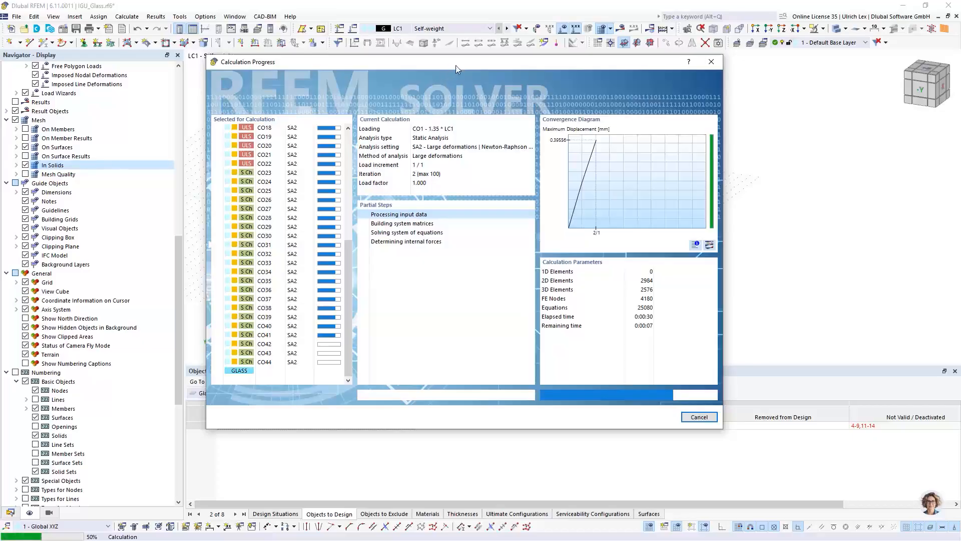
left_click_drag(458, 63, 474, 60)
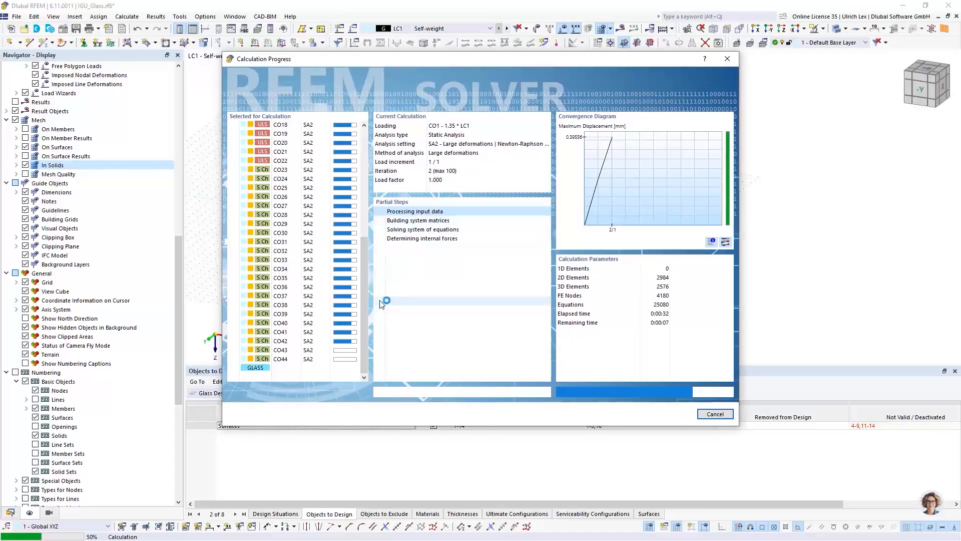
mouse_move(366, 323)
left_mouse_down()
mouse_move(367, 314)
mouse_move(368, 336)
left_mouse_up()
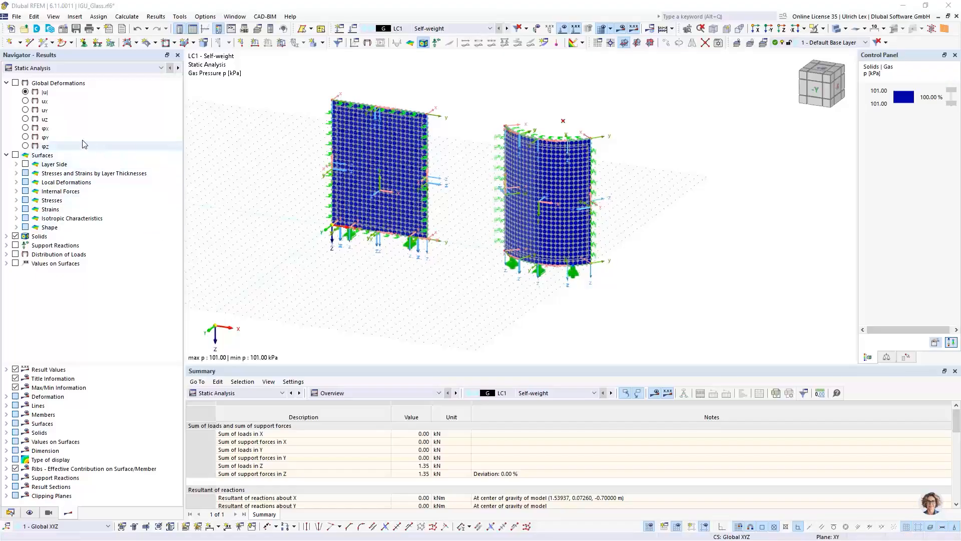
- Look over the static analysis result categories, including the surface stresses, and briefly view the Glass Design results before returning to Static Analysis
left_click(102, 70)
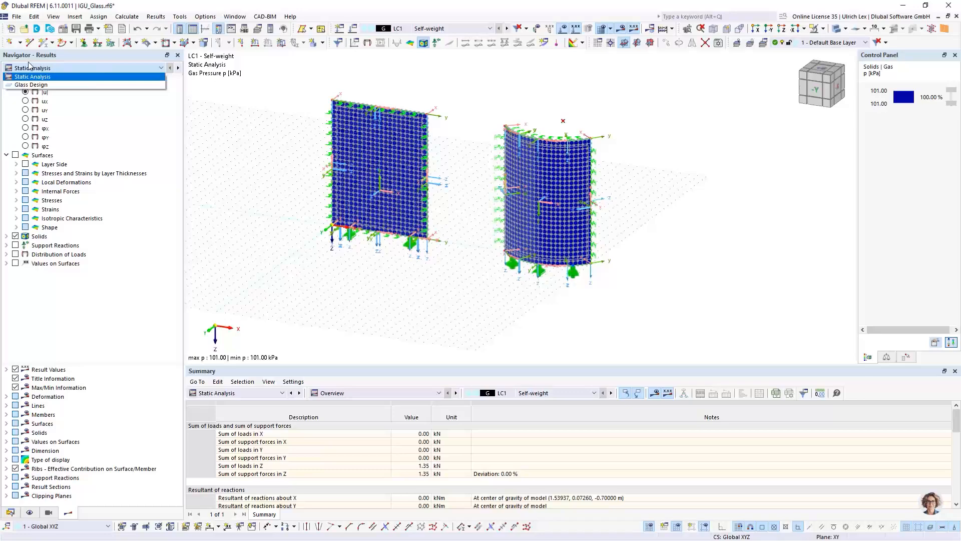
left_click(130, 126)
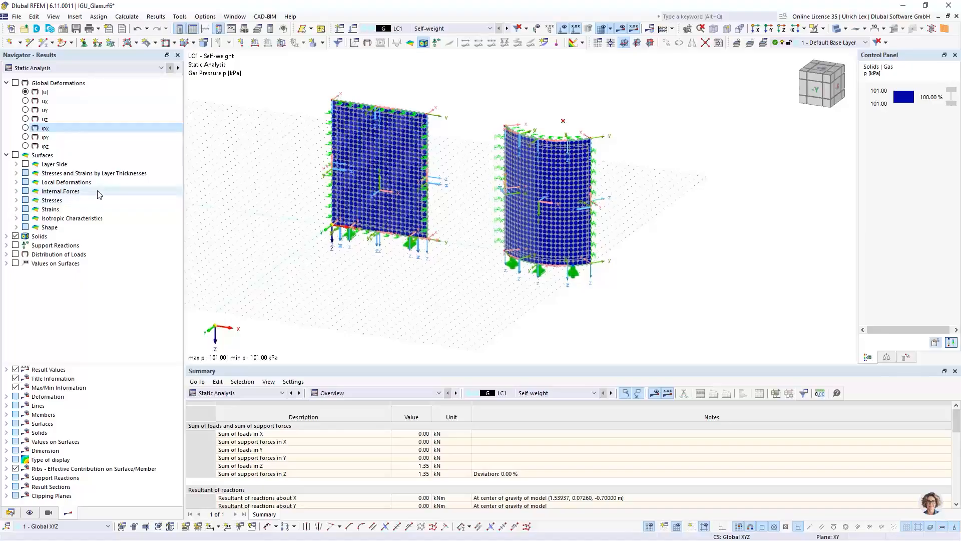
left_click(17, 200)
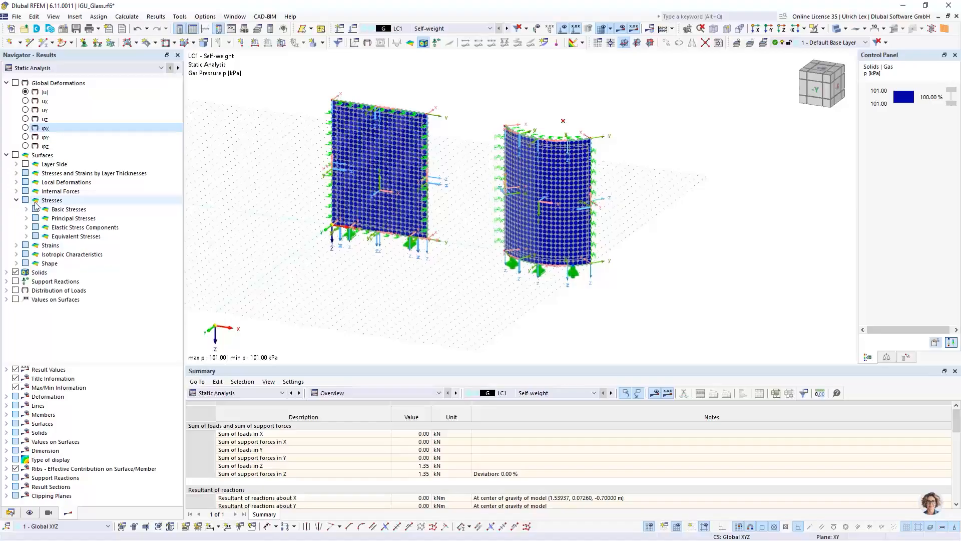
left_click(72, 69)
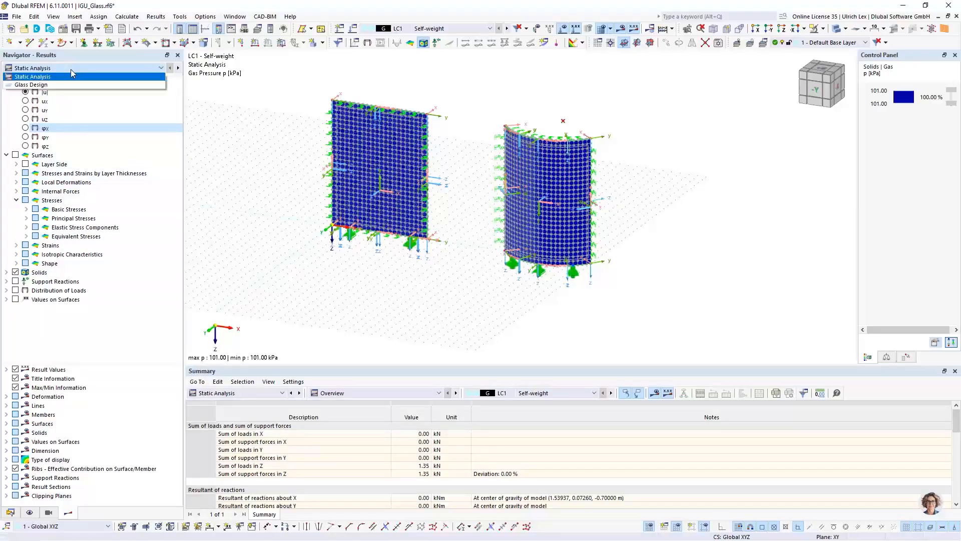
left_click(53, 85)
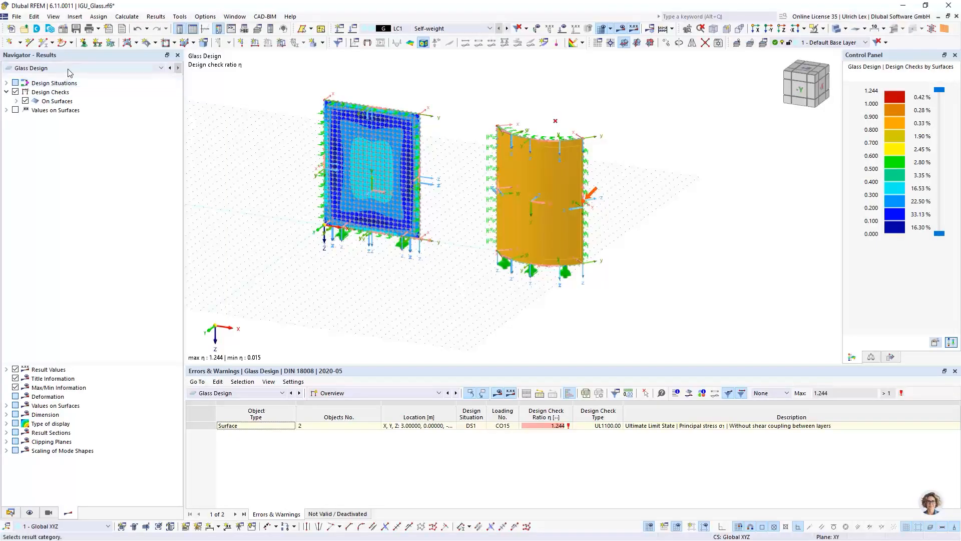
key("Up")
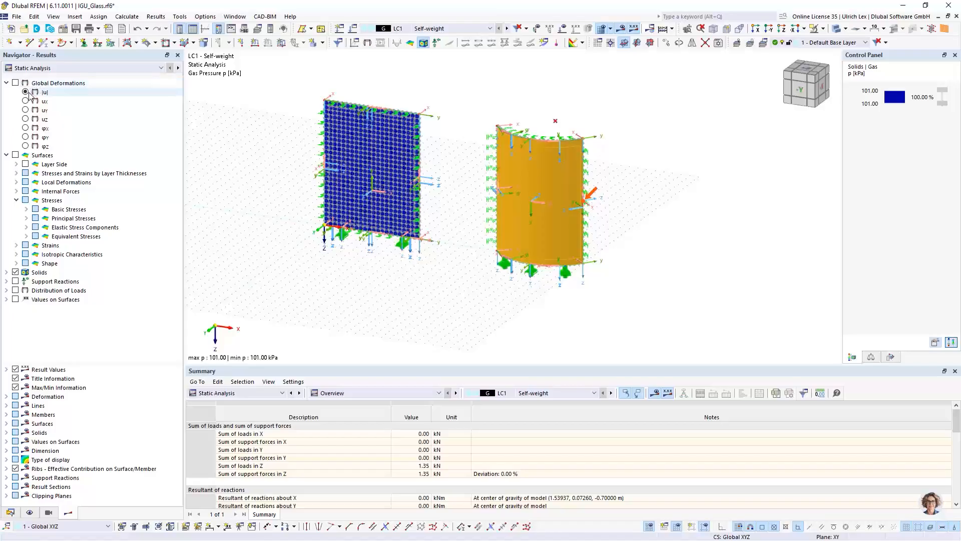
- Display the global deformations |u| for LC1 and hide the FE mesh on both glass units
left_click(16, 82)
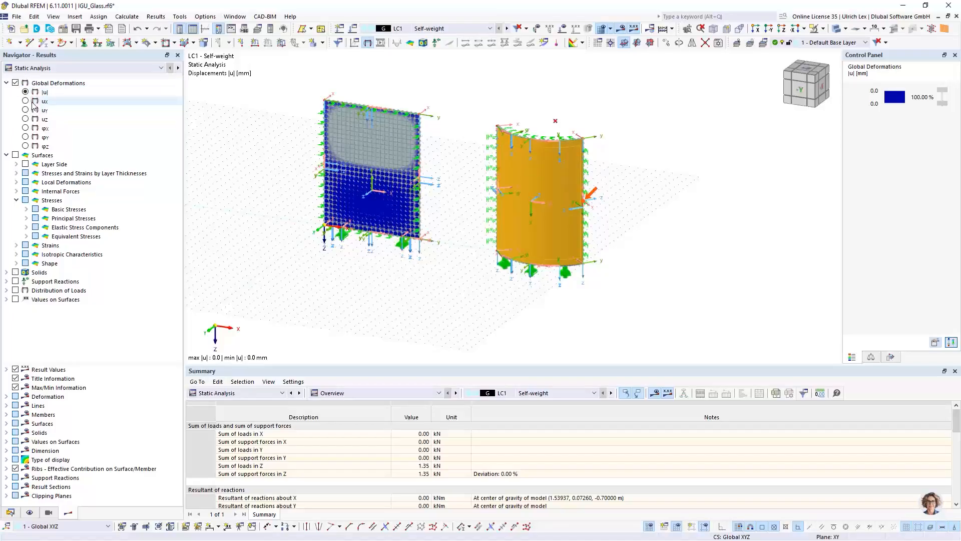
left_click(837, 30)
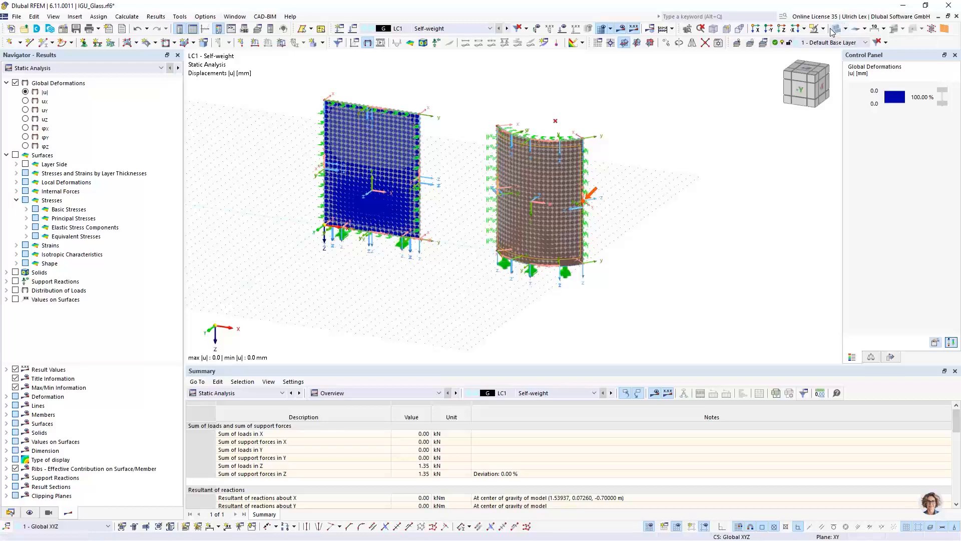
left_click(29, 513)
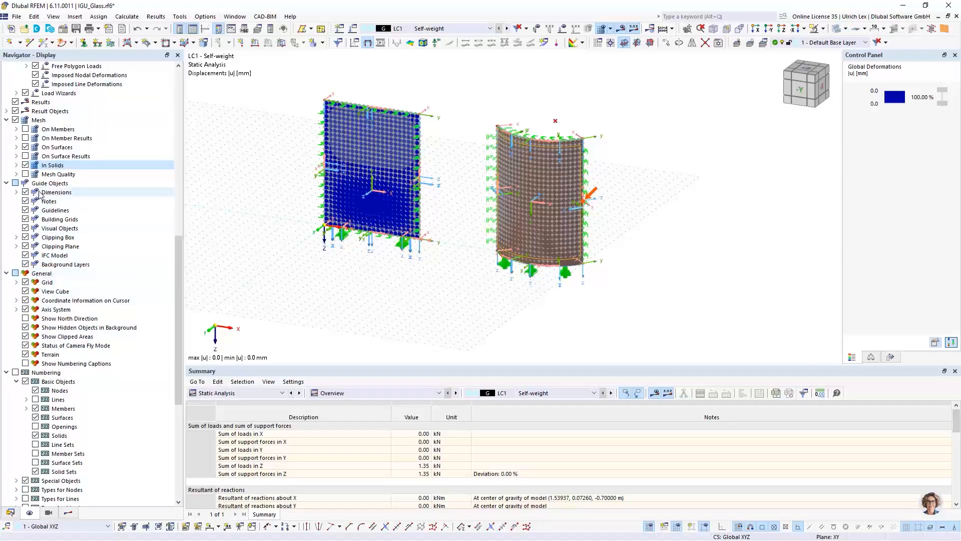
left_click(26, 147)
left_click(27, 147)
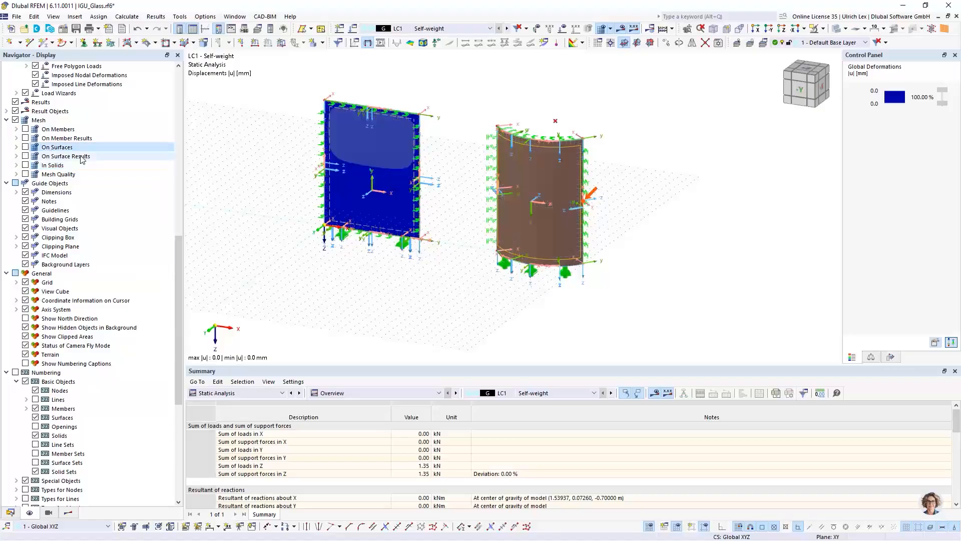
left_click(27, 147)
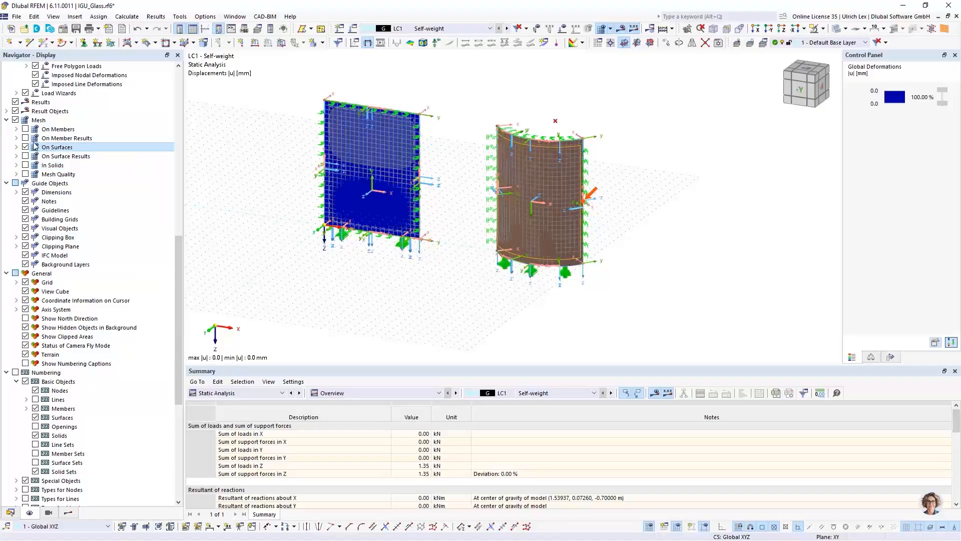
left_click(602, 28)
left_click(690, 235)
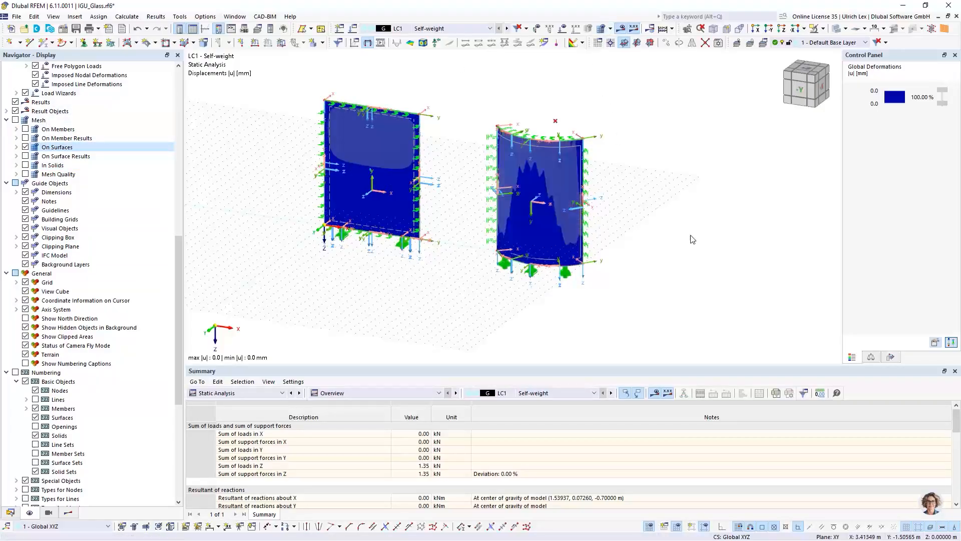
- Isolate the curved glass unit by restricting visibility to its objects, and return to its static analysis results
middle_click_drag(705, 248, 681, 245, "ctrl")
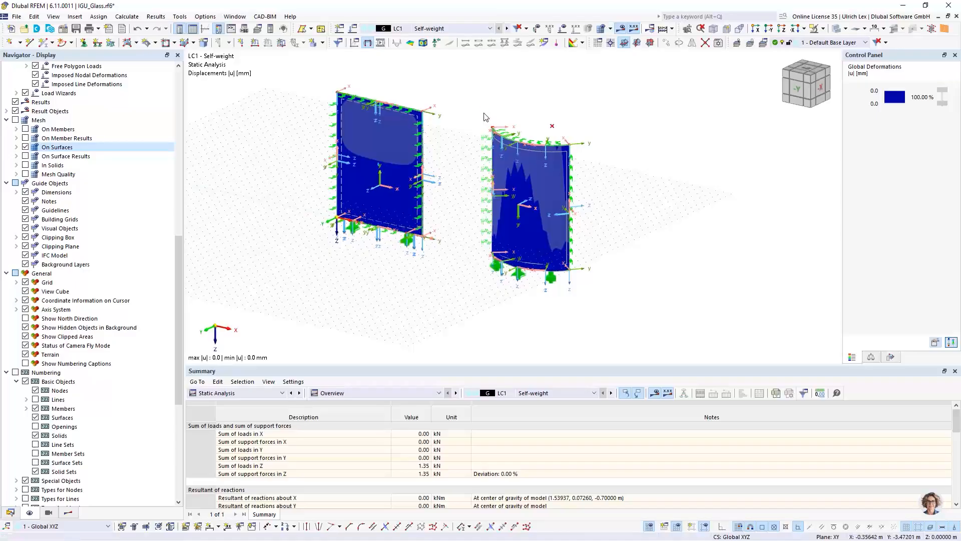
left_click_drag(470, 97, 613, 304)
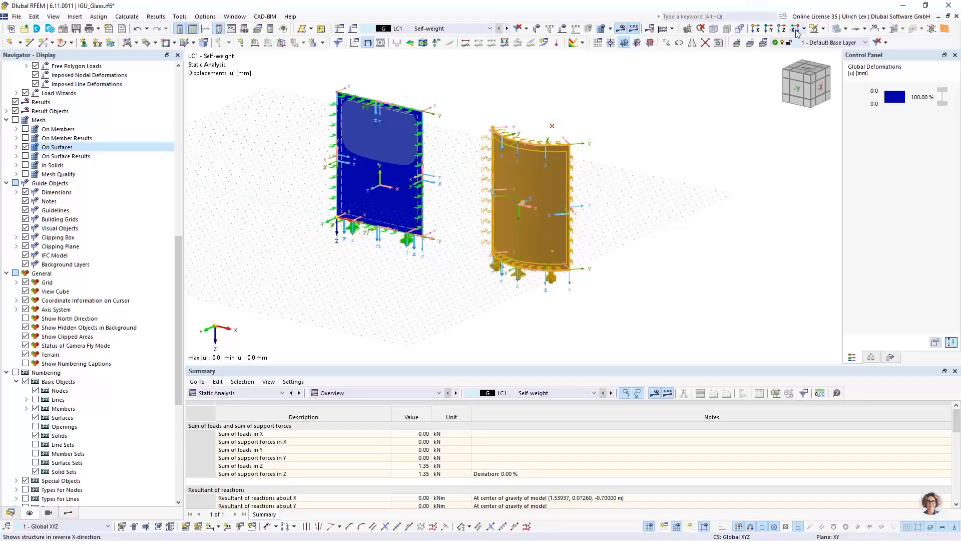
left_click(823, 29)
left_click(821, 42)
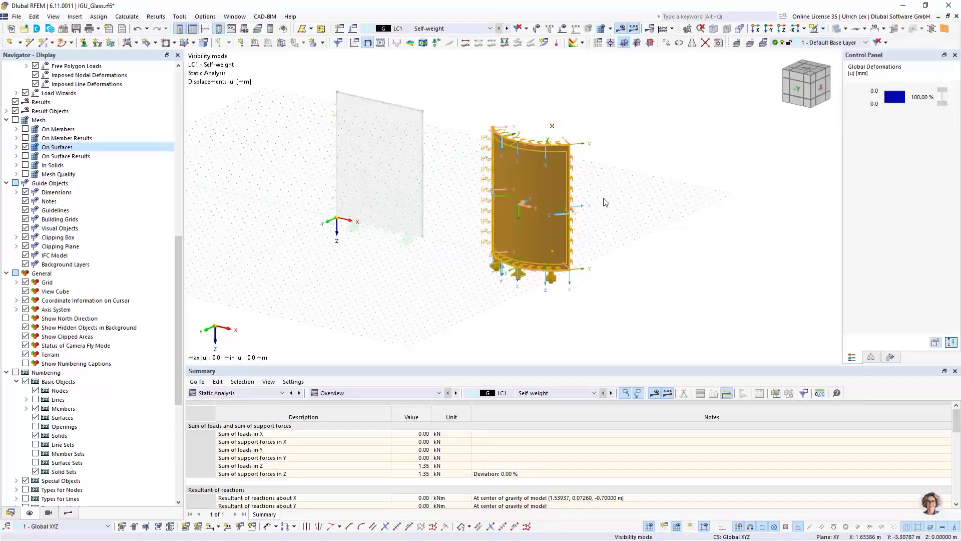
scroll(102, 173, "up", 15)
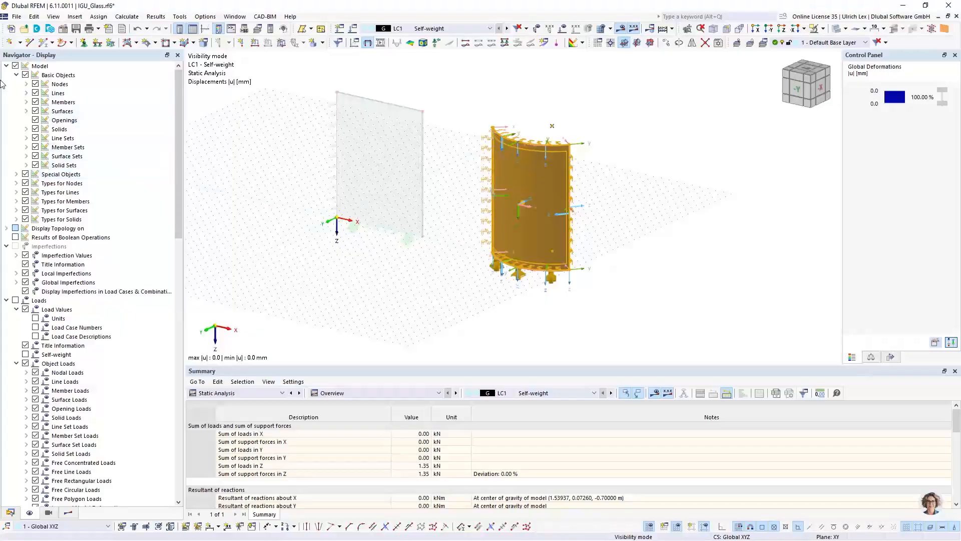
left_click(70, 514)
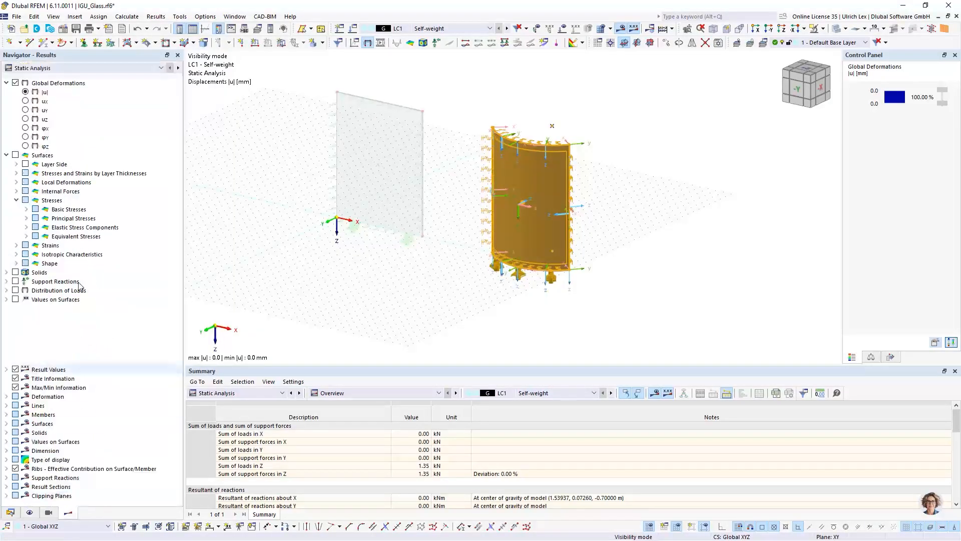
middle_click_drag(453, 297, 478, 311, "ctrl")
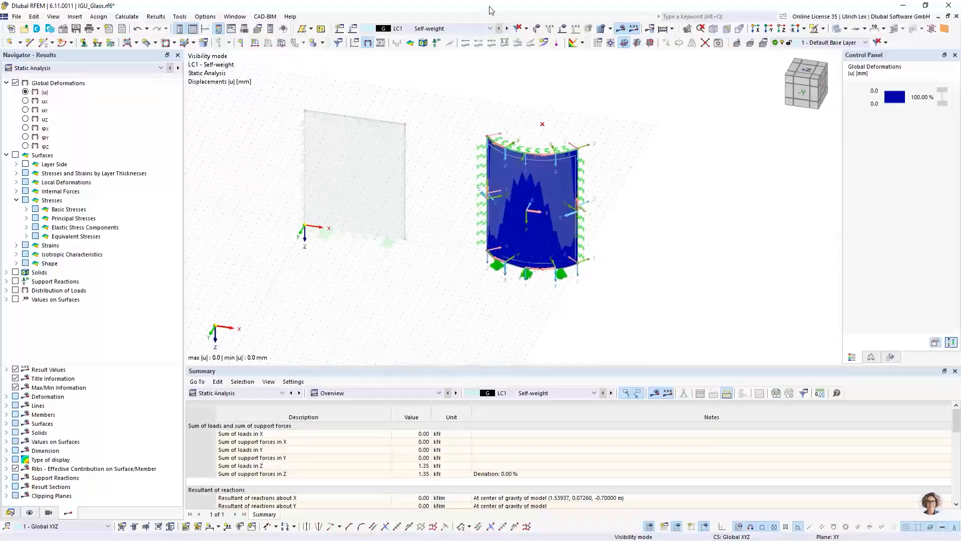
- Switch to LC2 with the model in wireframe display and examine the curved unit's displacements from above and at an angle
left_click(507, 28)
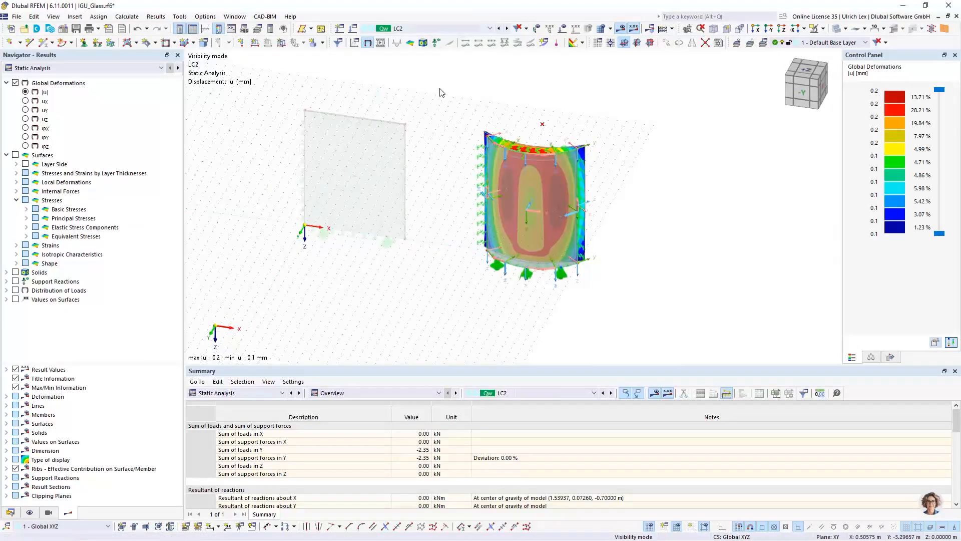
left_click(836, 29)
middle_click_drag(663, 264, 653, 210, "ctrl")
scroll(554, 203, "up", 4)
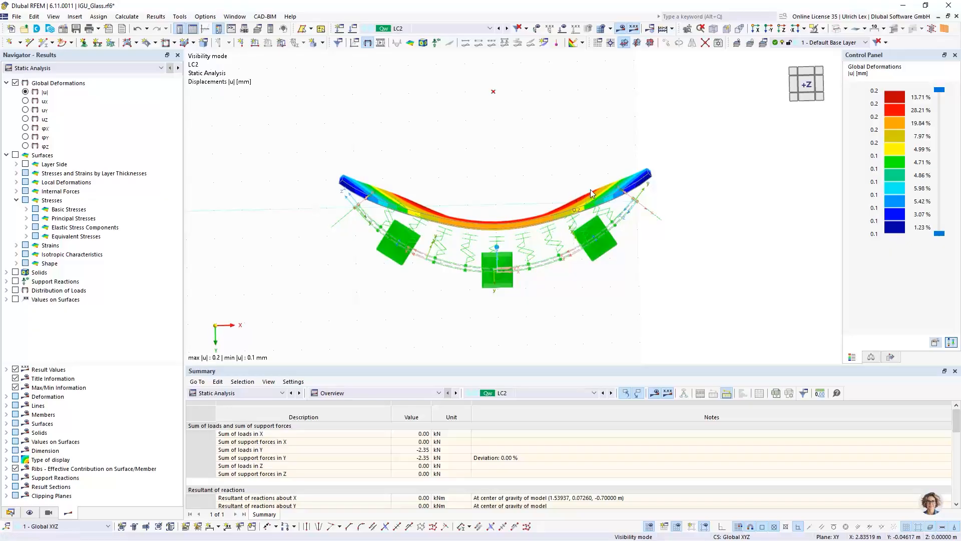
scroll(661, 214, "down", 4)
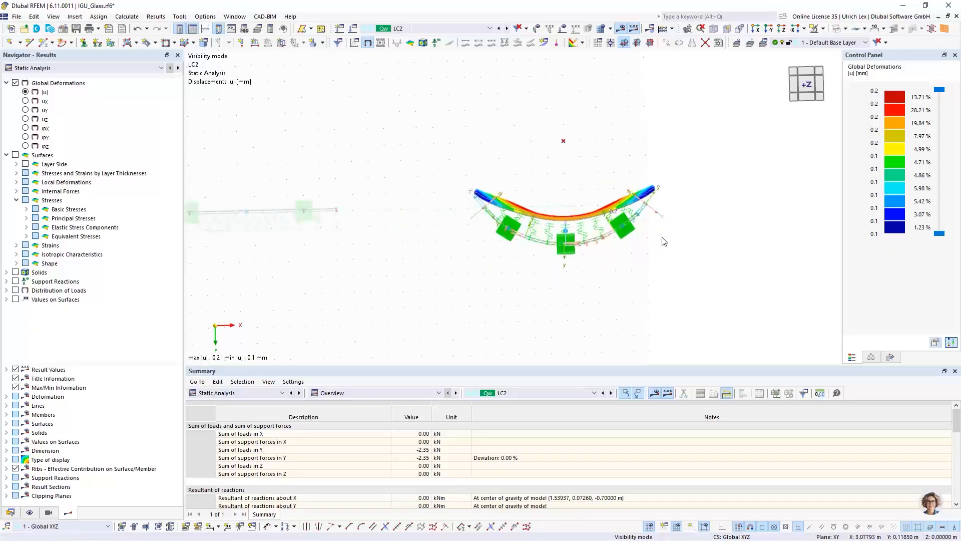
middle_click_drag(668, 327, 614, 173, "ctrl")
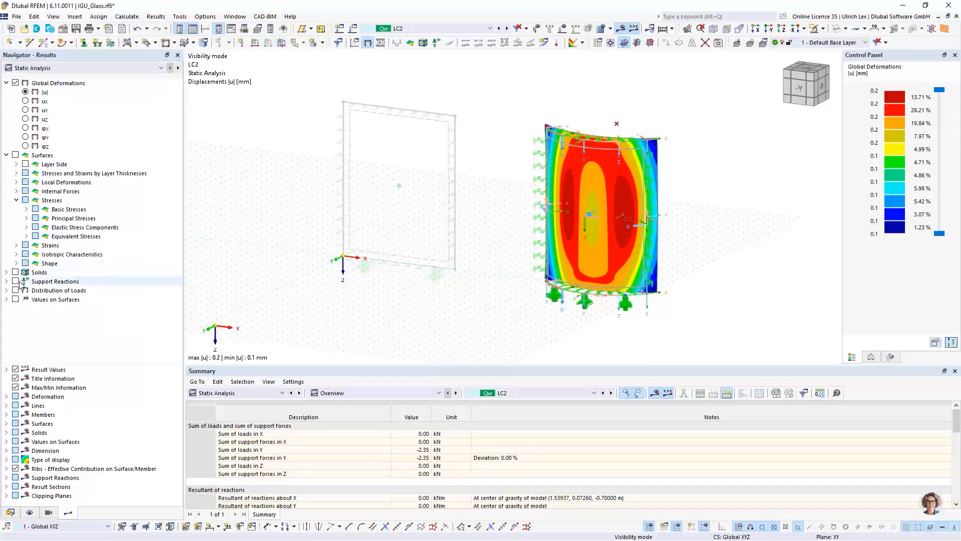
- View the gas solid results of the curved unit for LC2: pressure p, overpressure, volume V and temperature T
left_click(6, 273)
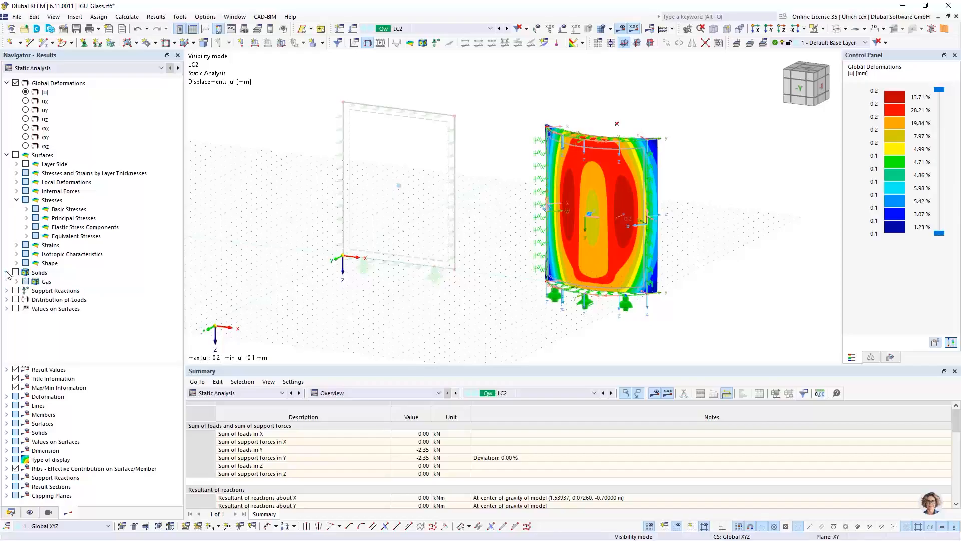
left_click(15, 281)
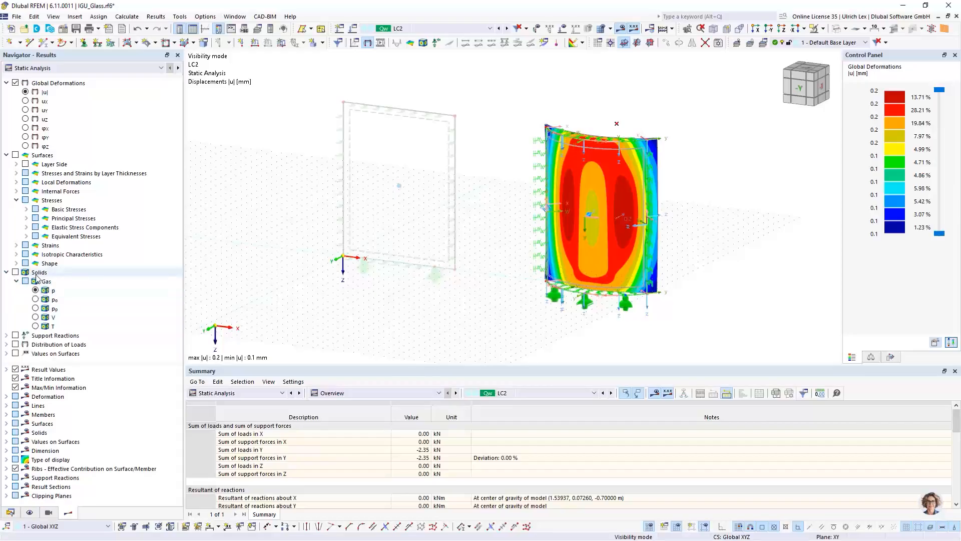
left_click(36, 290)
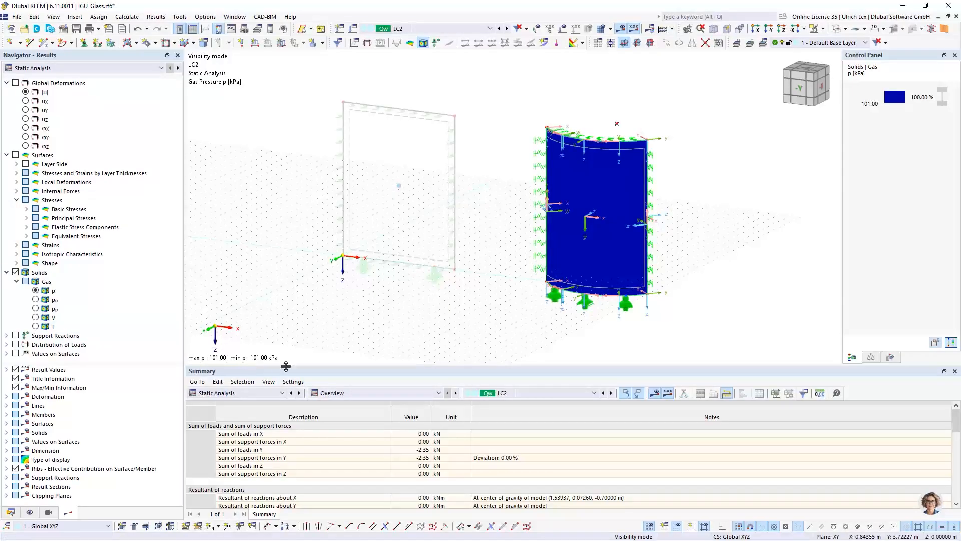
left_click(35, 298)
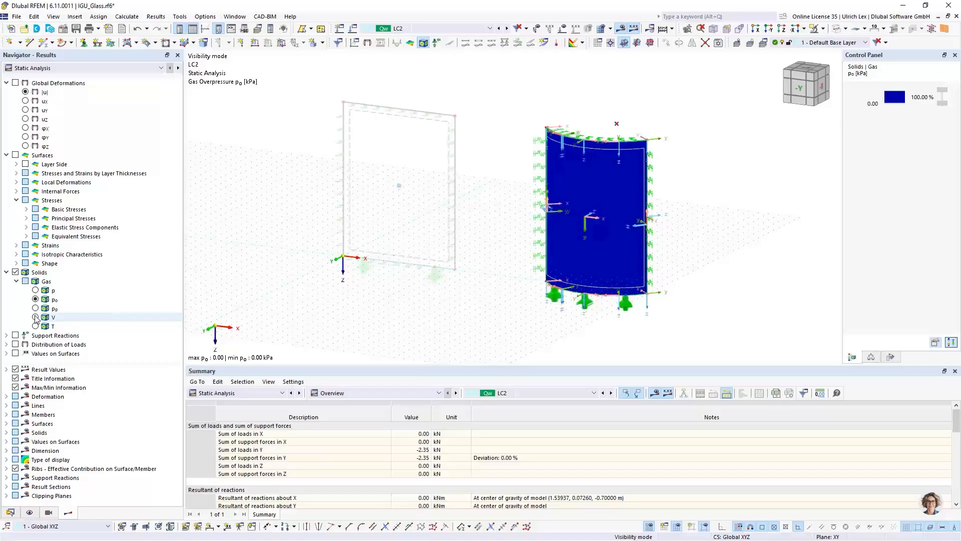
left_click(36, 318)
left_click(36, 326)
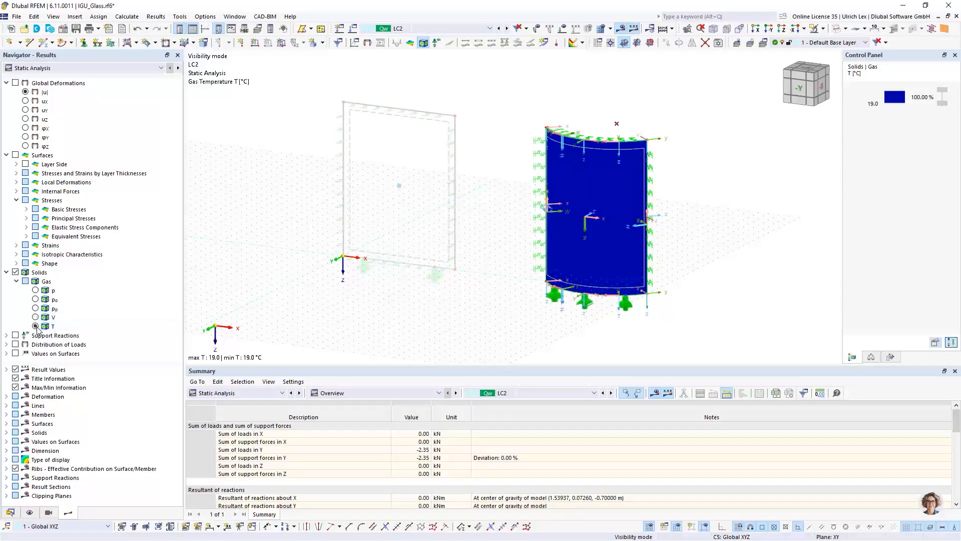
- Compare the gas temperature in the curved unit for load cases LC5 and LC4
left_click(438, 30)
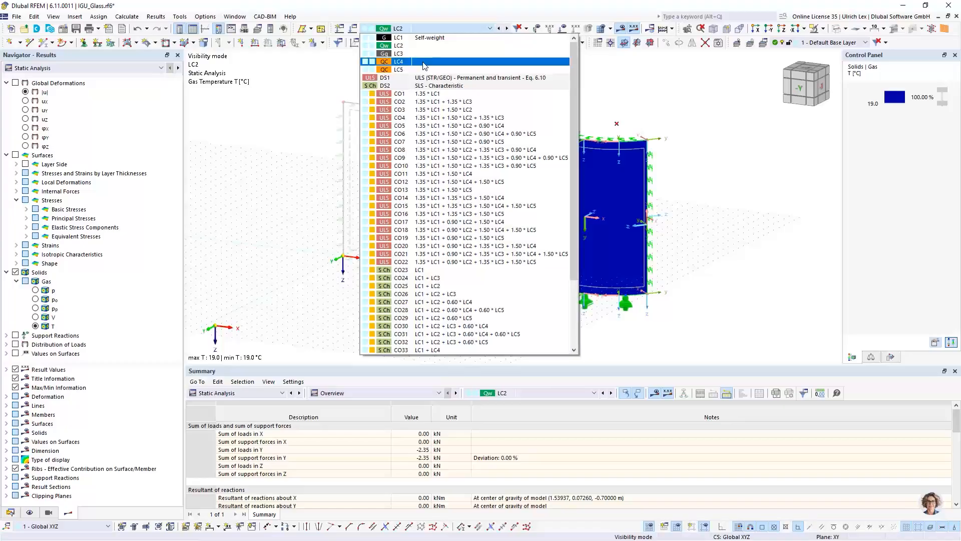
left_click(423, 69)
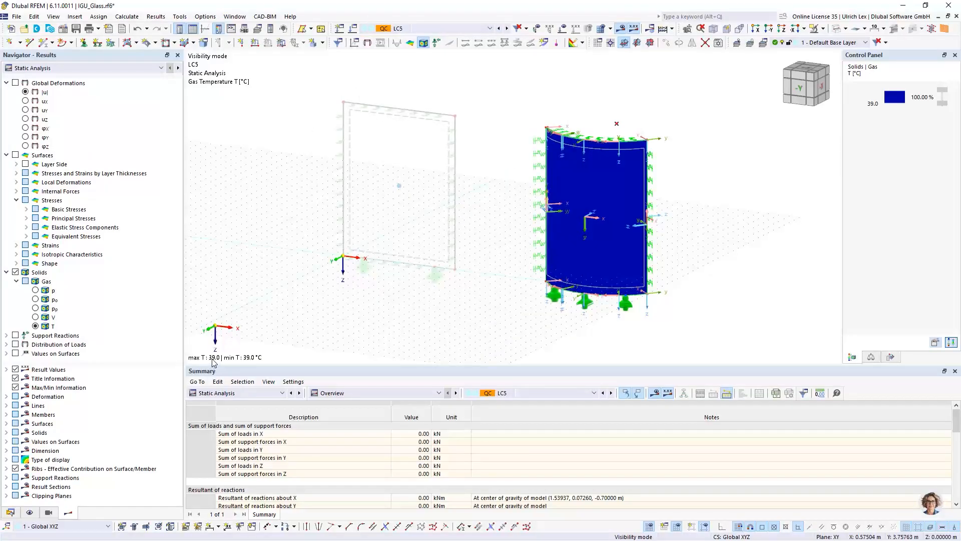
left_click(436, 28)
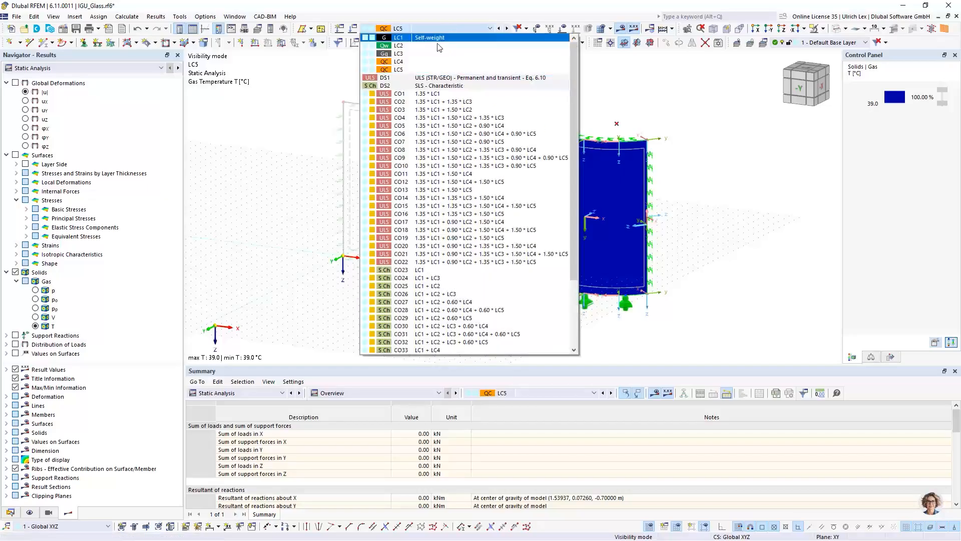
left_click(430, 61)
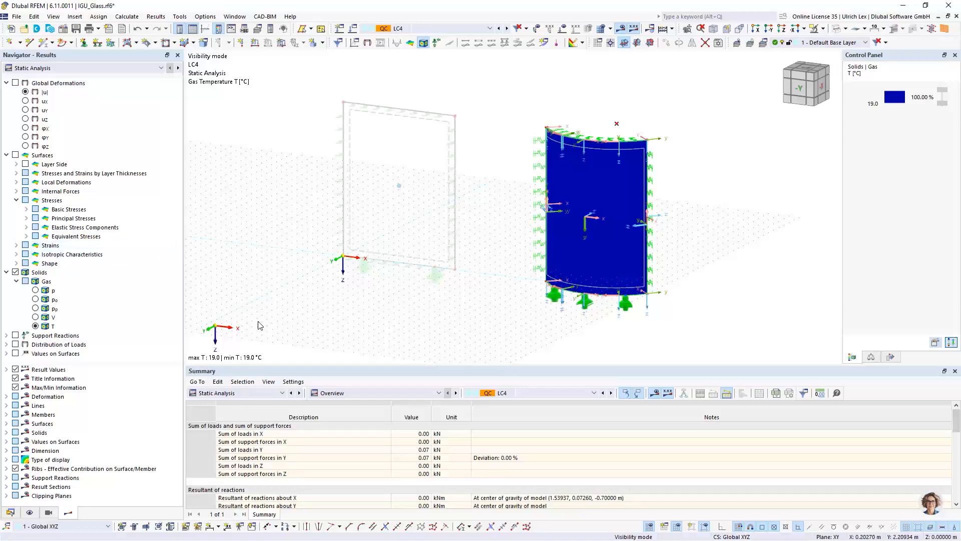
- Show the Glass Design check results on the curved unit and list the design ratios on surfaces by design situation
left_click(110, 70)
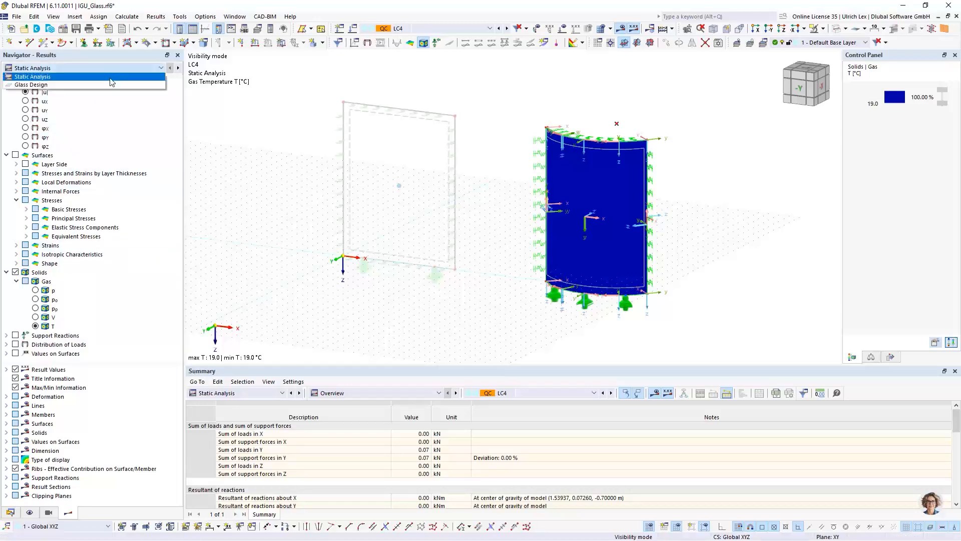
left_click(61, 85)
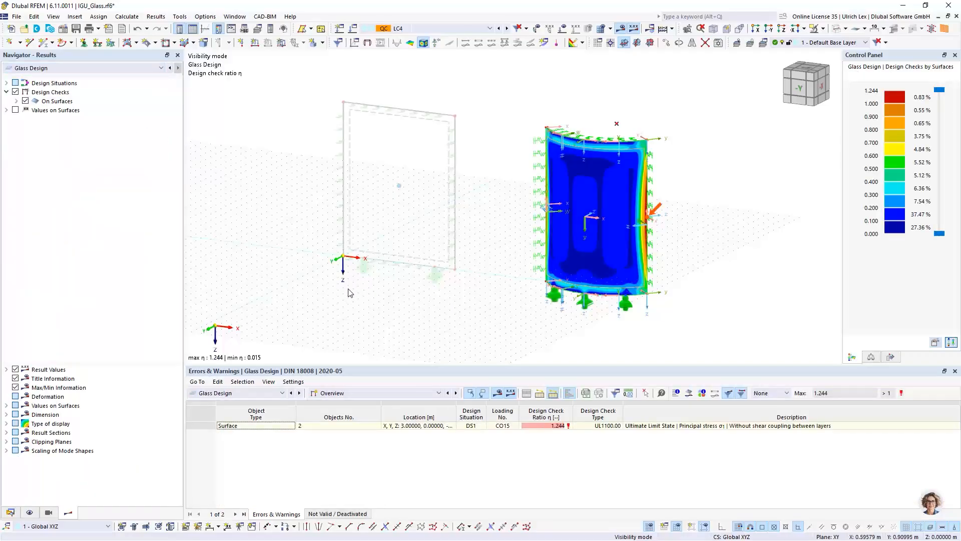
left_click(359, 393)
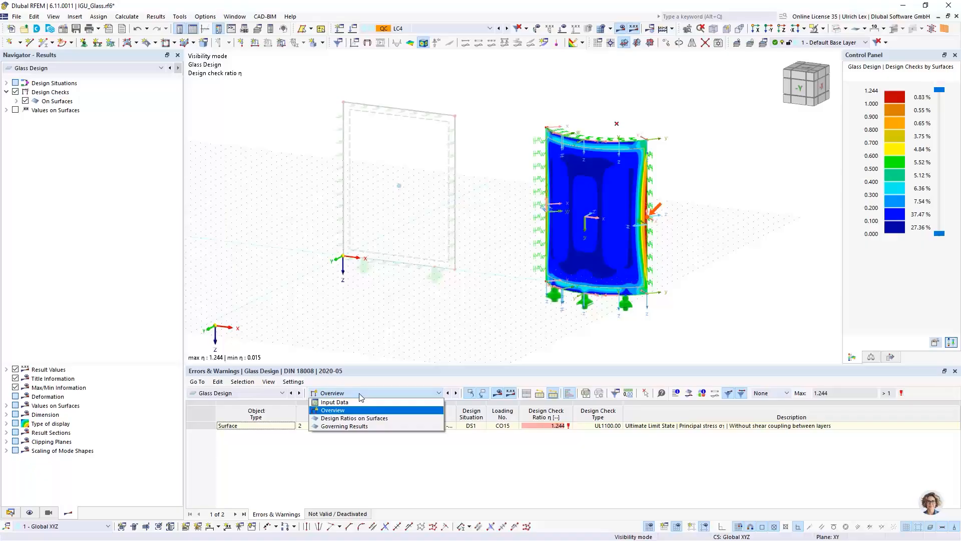
left_click(387, 422)
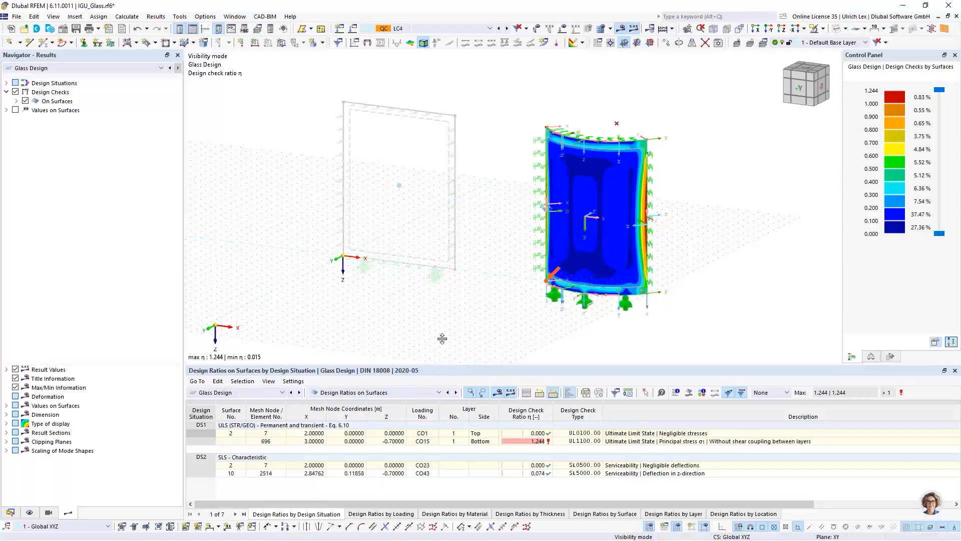
- Examine the design check details of the governing ULS principal stress check on surface 2 for CO15, including the formulas
left_click_drag(444, 365, 458, 293)
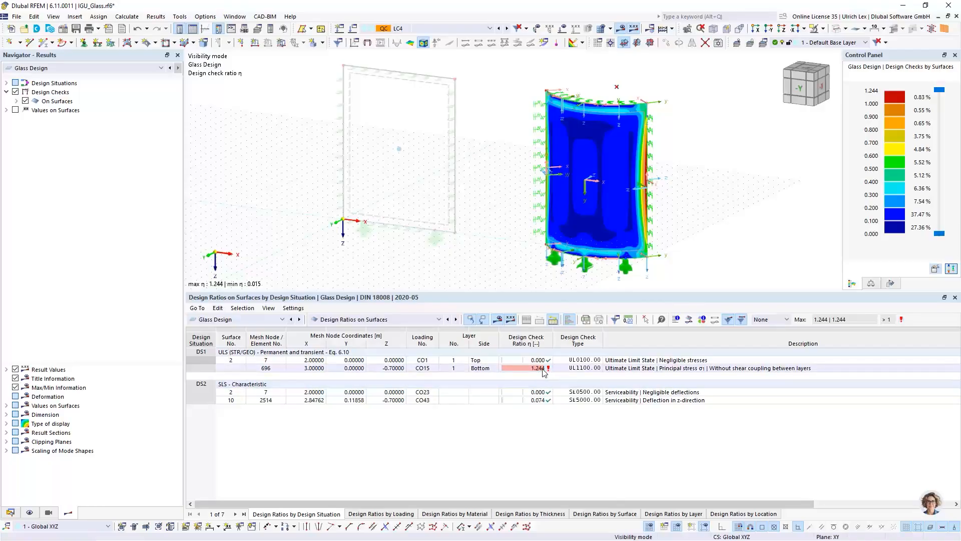
scroll(646, 174, "up", 6)
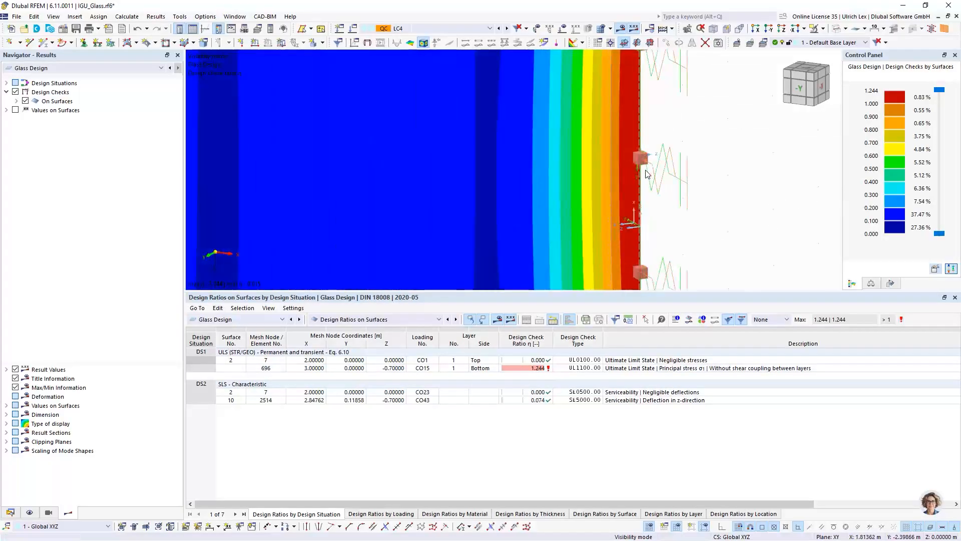
scroll(595, 160, "down", 5)
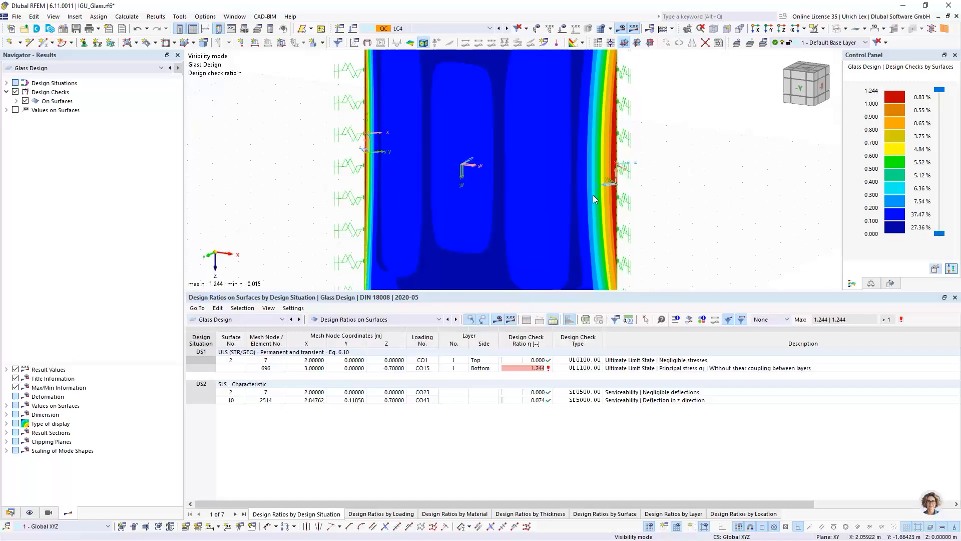
scroll(479, 142, "down", 3)
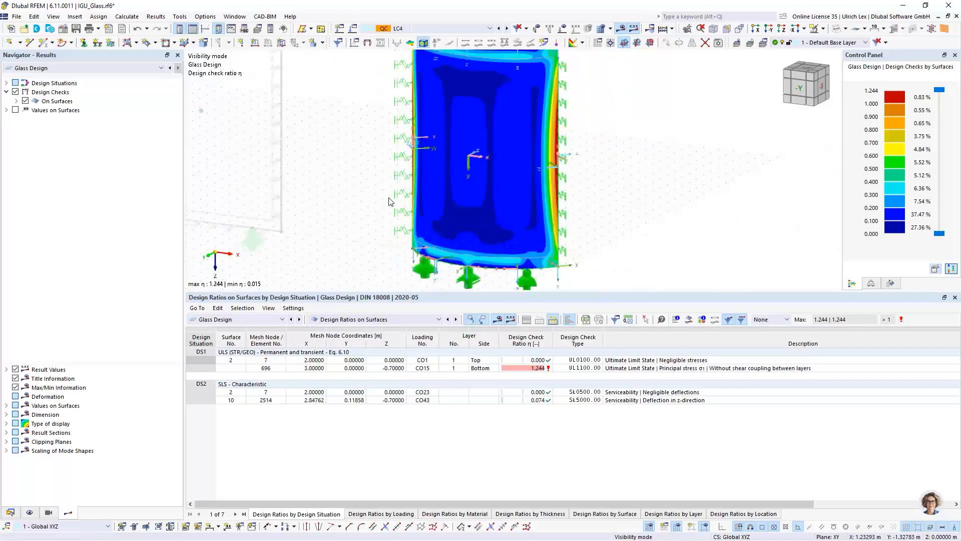
mouse_move(357, 220)
middle_mouse_down("ctrl")
mouse_move(375, 225)
mouse_move(362, 221)
middle_mouse_up("ctrl")
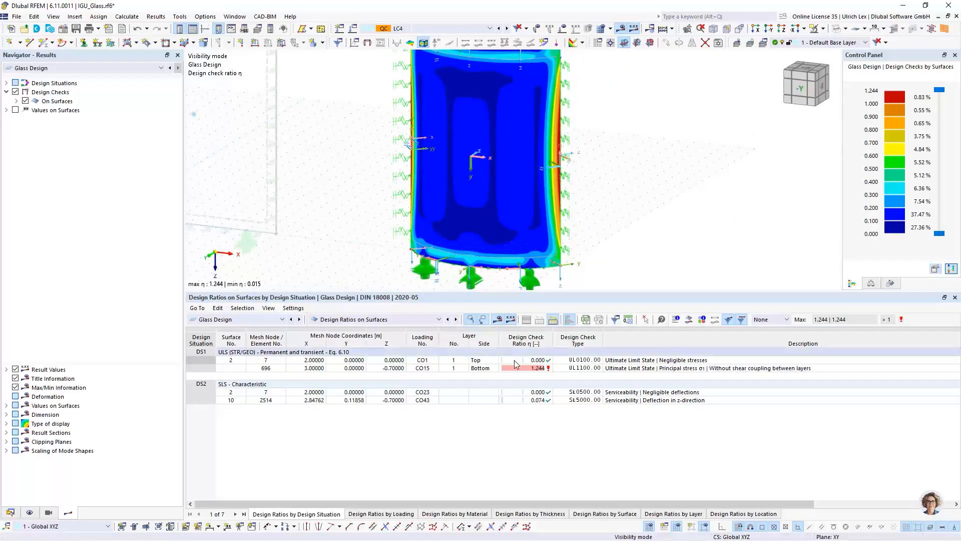
left_click(525, 369)
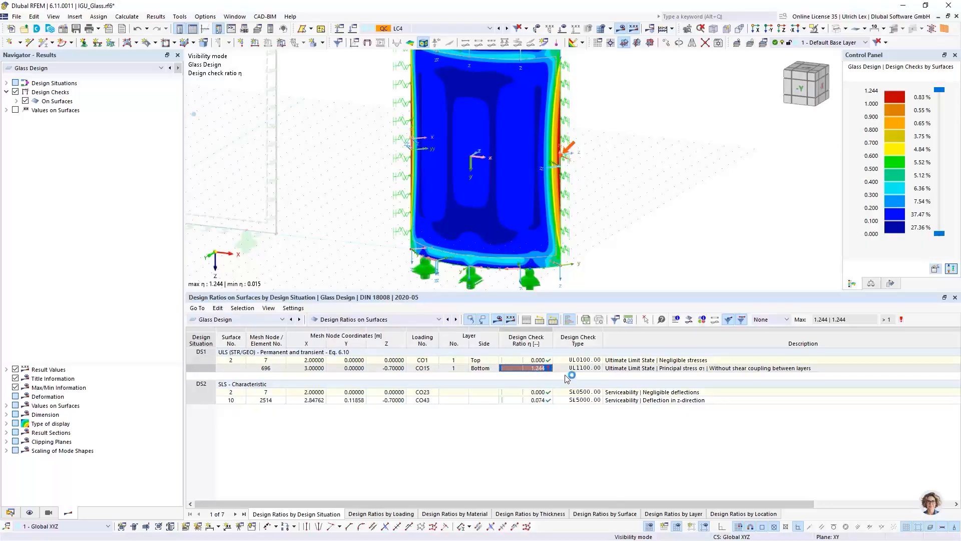
double_click(535, 368)
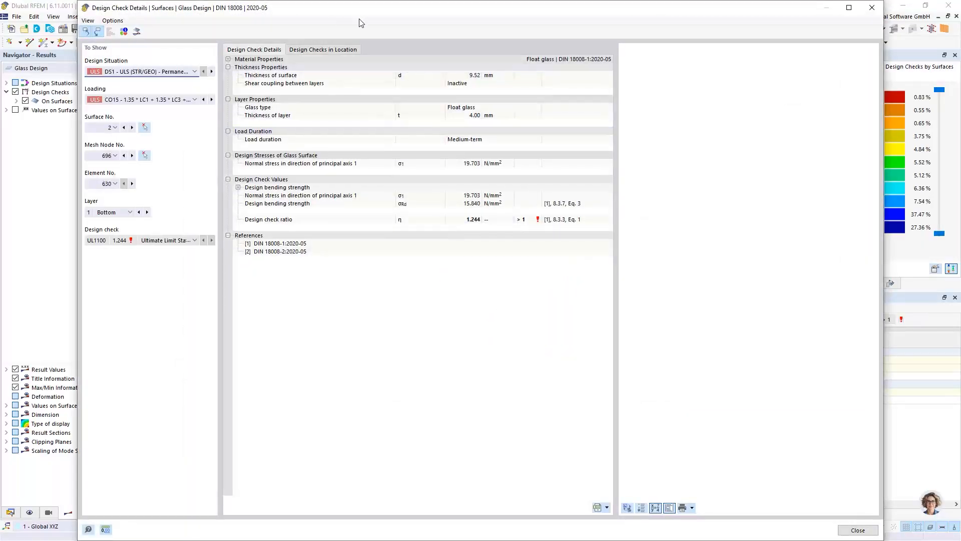
left_click_drag(375, 9, 375, 42)
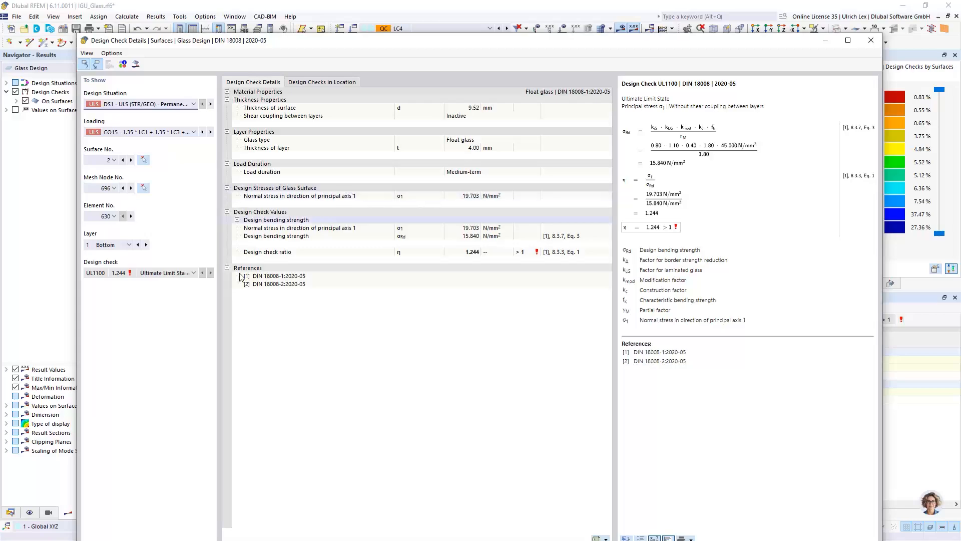
left_click(871, 40)
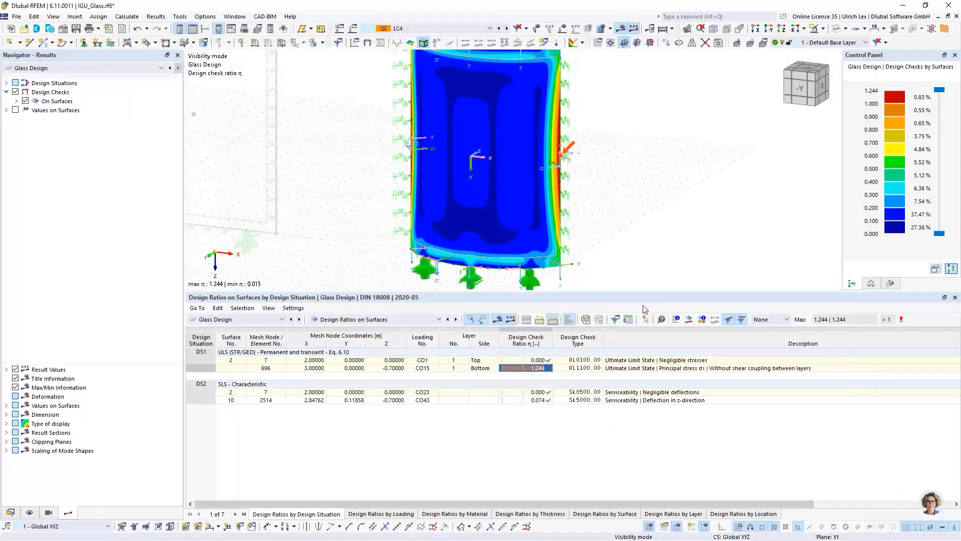
- View the design ratio diagram across the glass layers at the governing point of surface 2 for CO15
left_click(689, 321)
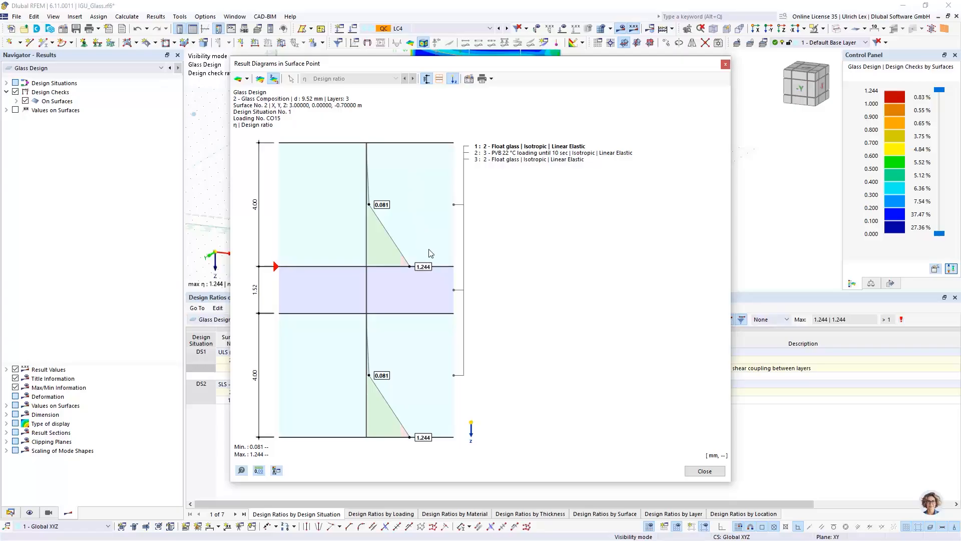
left_click_drag(435, 67, 407, 50)
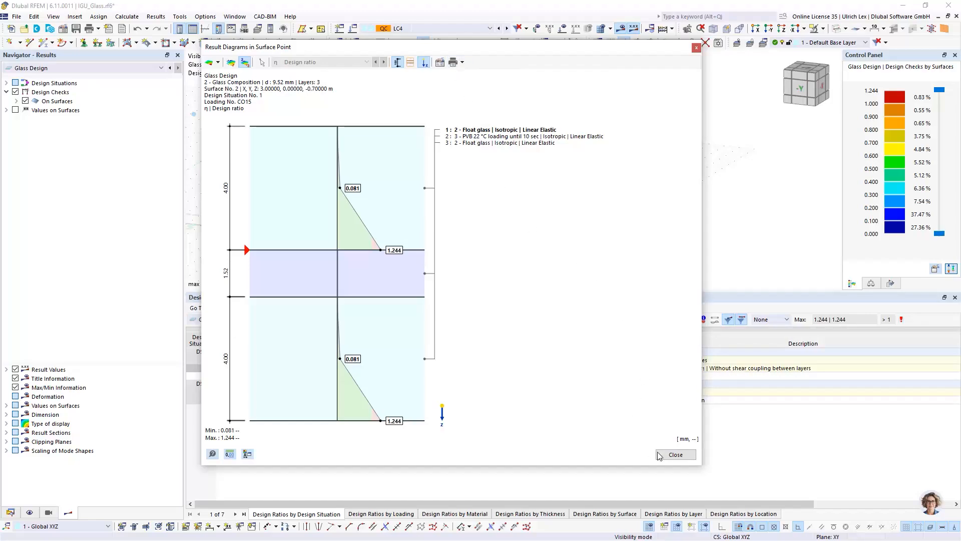
left_click(674, 455)
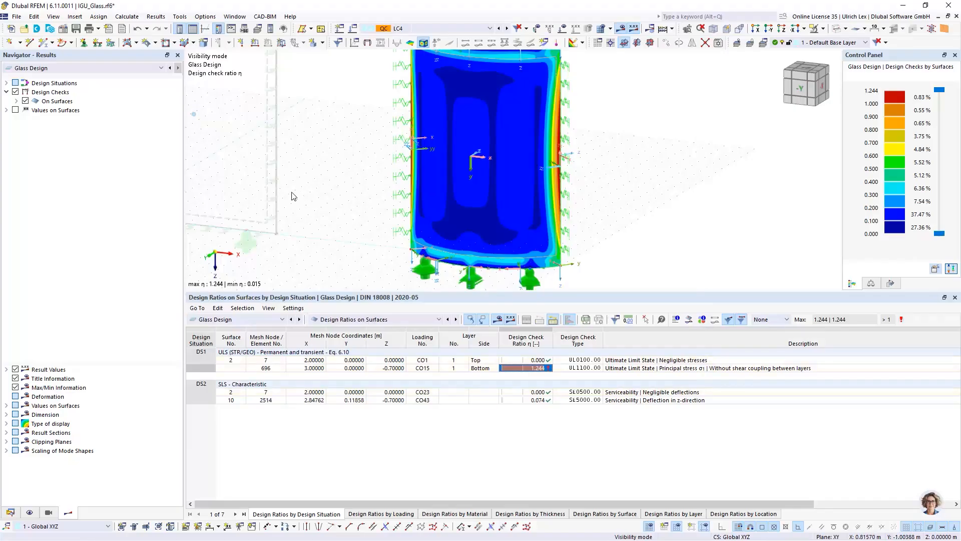
- Create a new printout report, review its selected report items through Glass Design, and save and show it
left_click(11, 512)
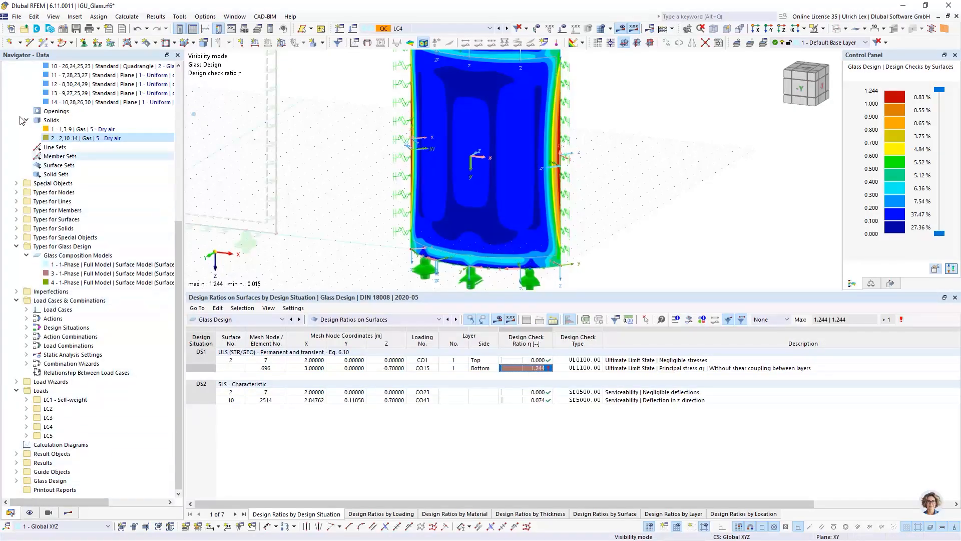
right_click(75, 491)
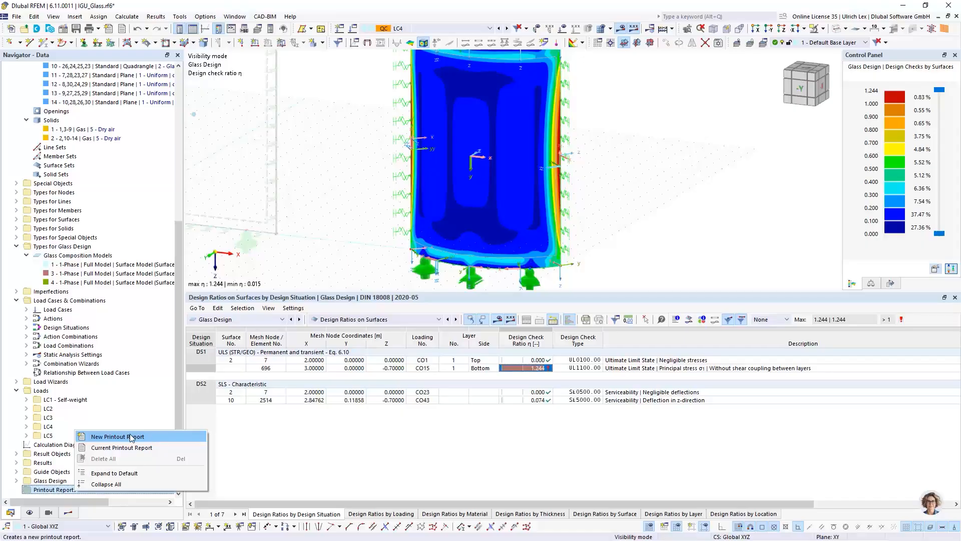
left_click(152, 439)
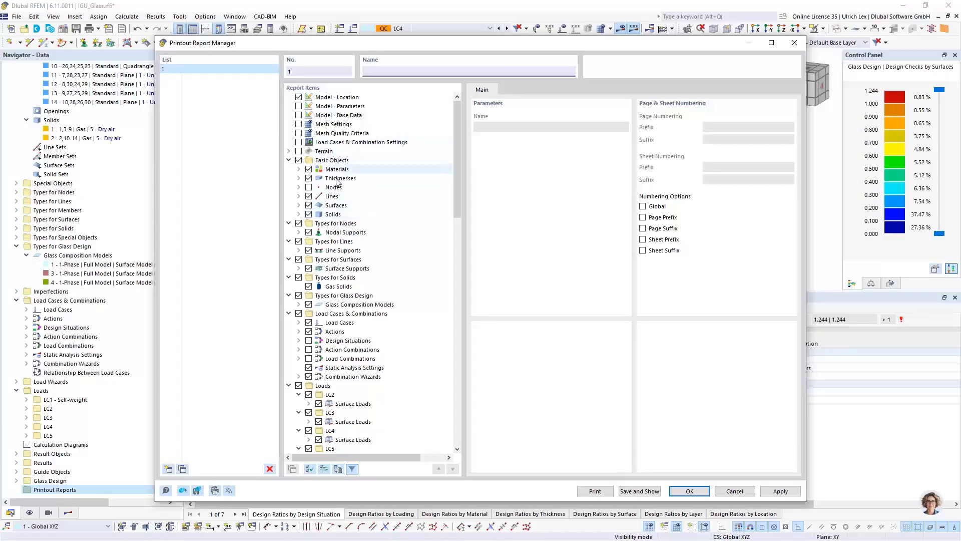
left_click_drag(455, 199, 461, 327)
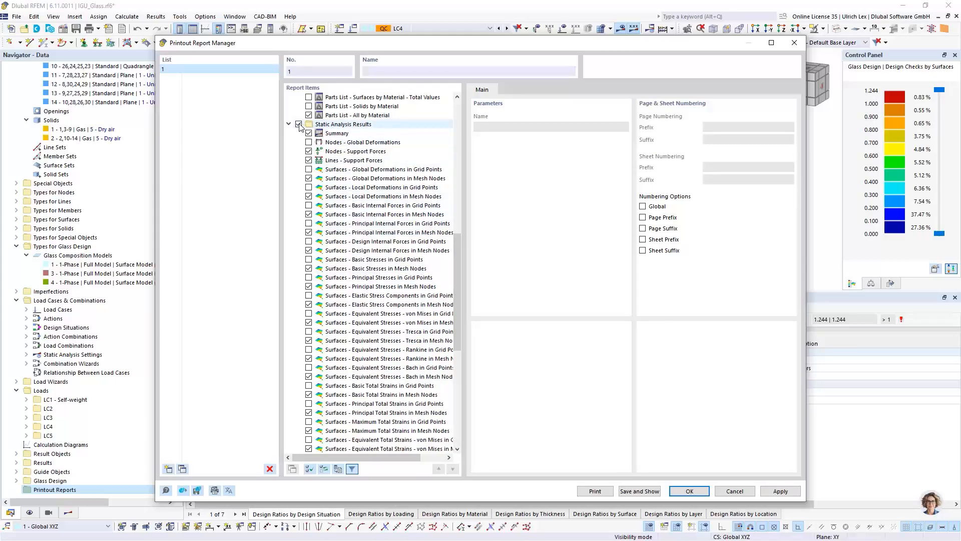
scroll(306, 225, "down", 10)
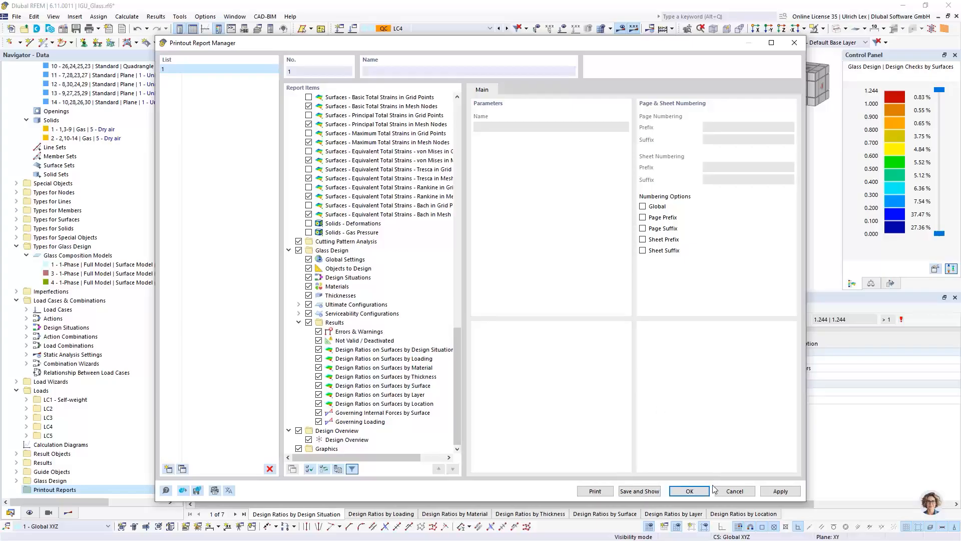
left_click(654, 492)
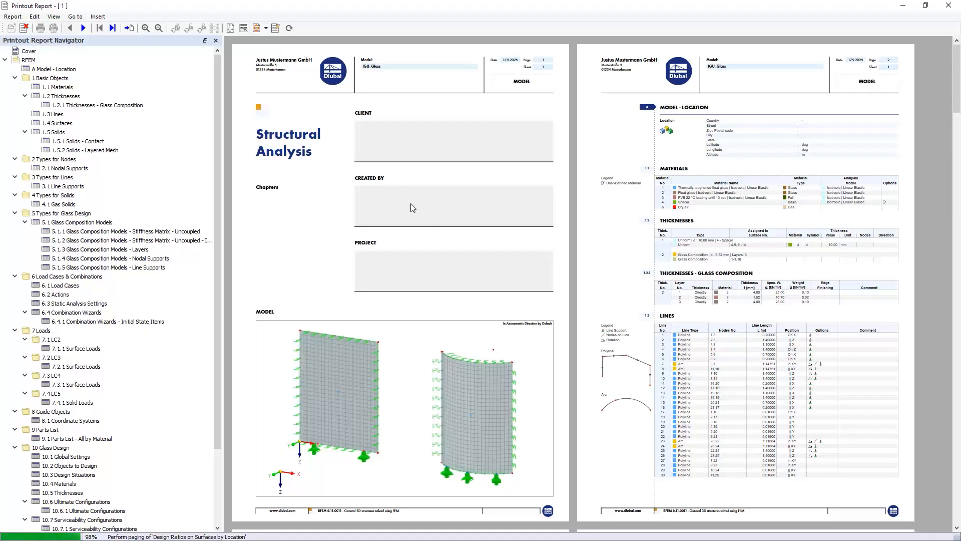
- Look through the report pages on model data, glass composition models, load cases, analysis settings and loads, and close the report
scroll(412, 218, "down", 2)
scroll(415, 219, "down", 10)
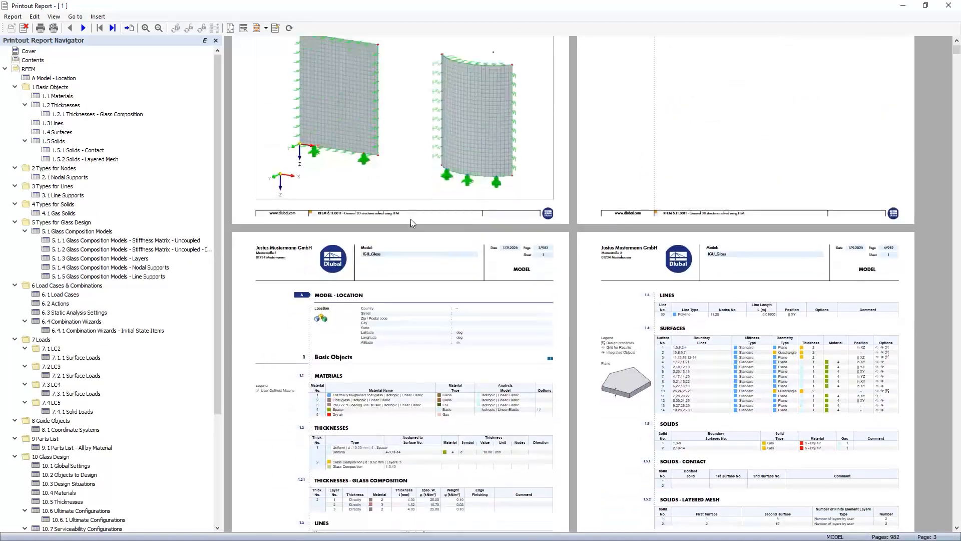
scroll(405, 221, "down", 12)
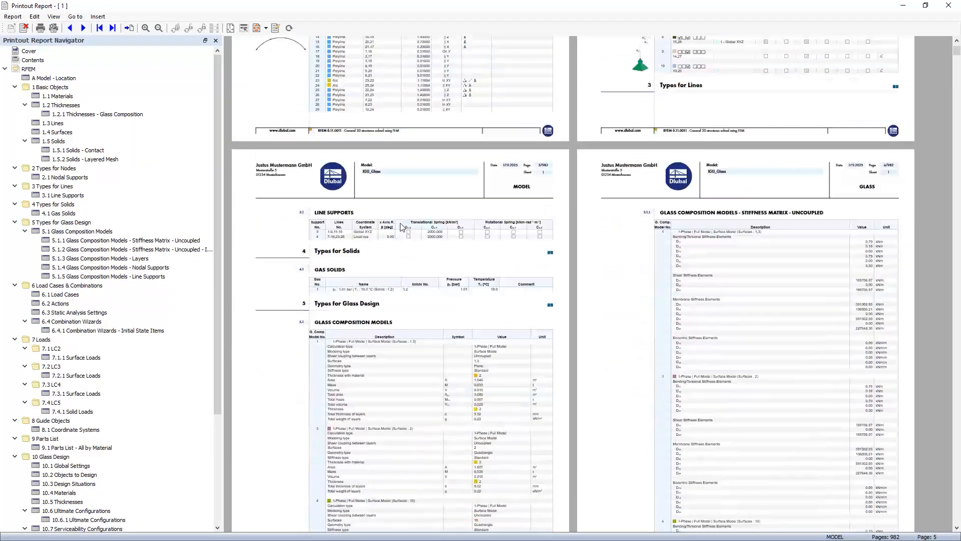
scroll(403, 227, "down", 10)
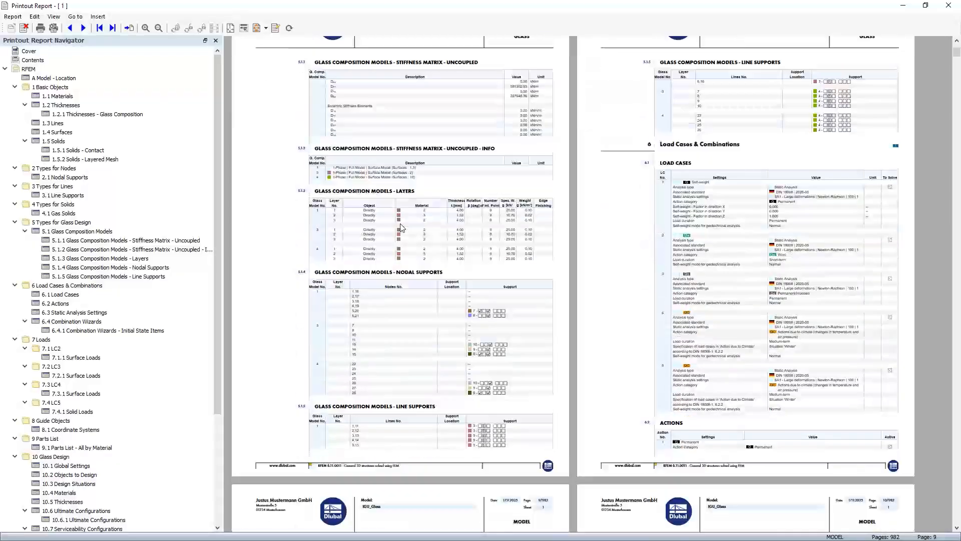
scroll(397, 227, "down", 10)
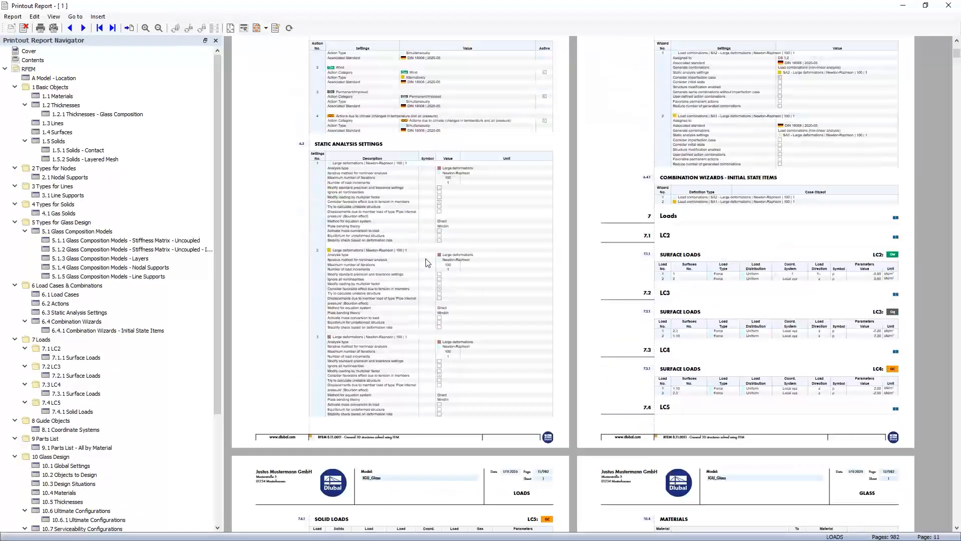
left_click(948, 5)
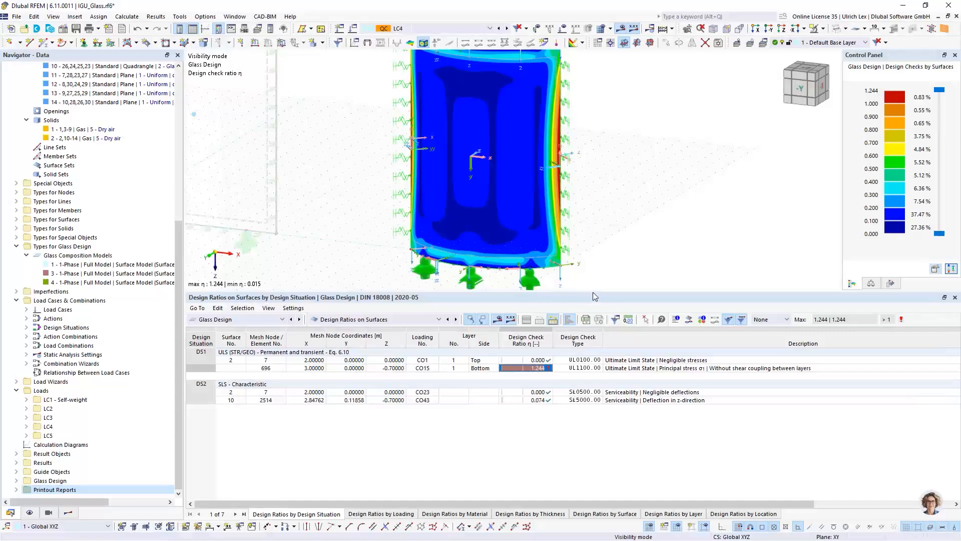
- Look over the available options for printing the result graphics of the curved unit
left_click_drag(593, 291, 594, 330)
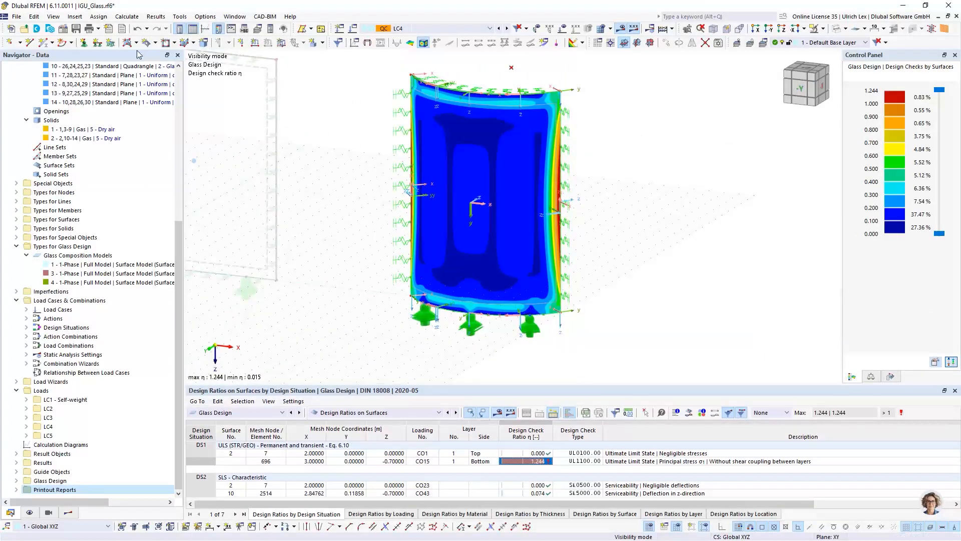
left_click(98, 29)
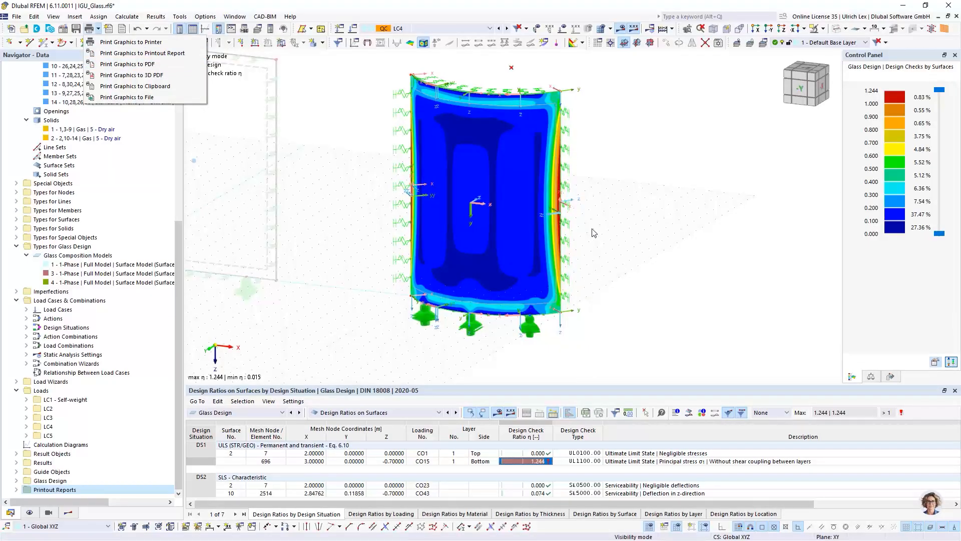
left_click(608, 181)
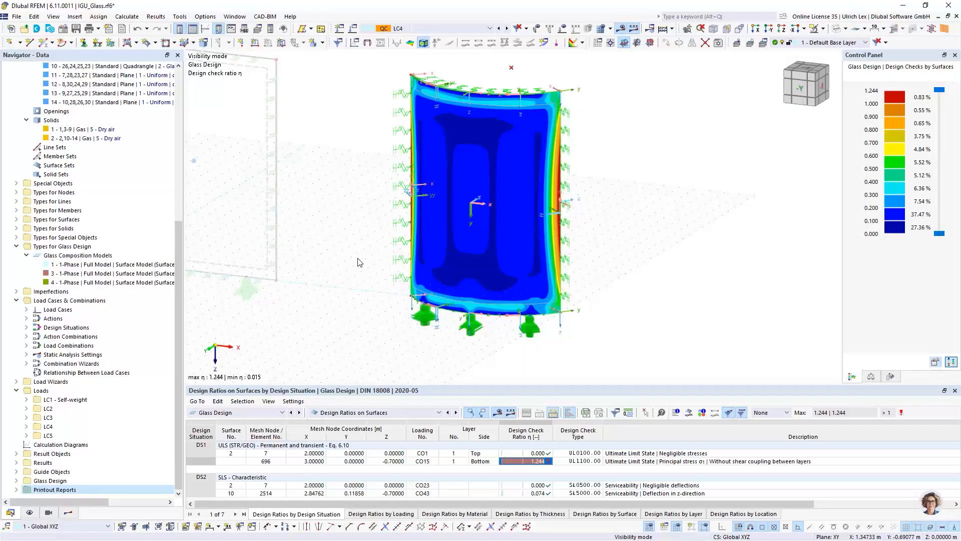
- View the glass design ratios on surfaces by material, by layer and by surface
left_click(419, 416)
left_click(418, 415)
left_click_drag(438, 385, 438, 335)
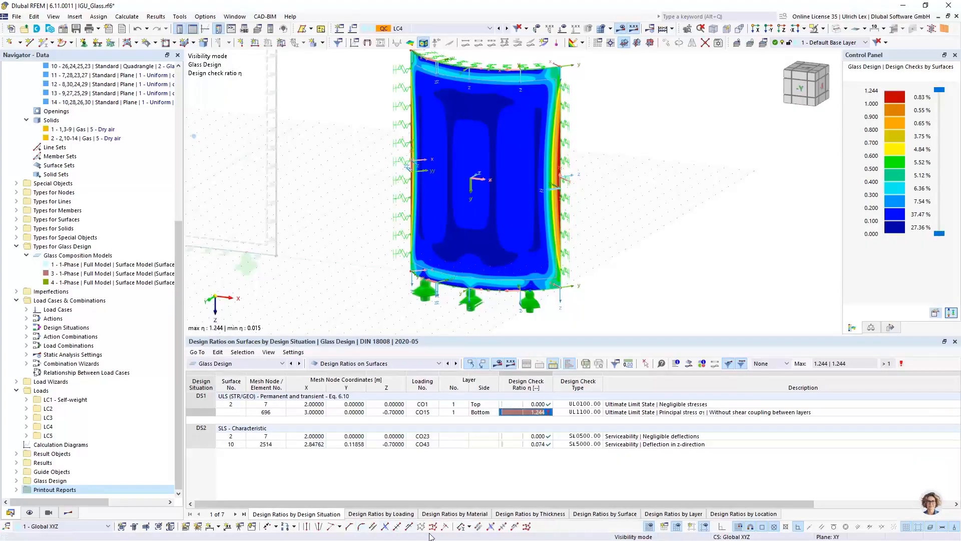
left_click(446, 514)
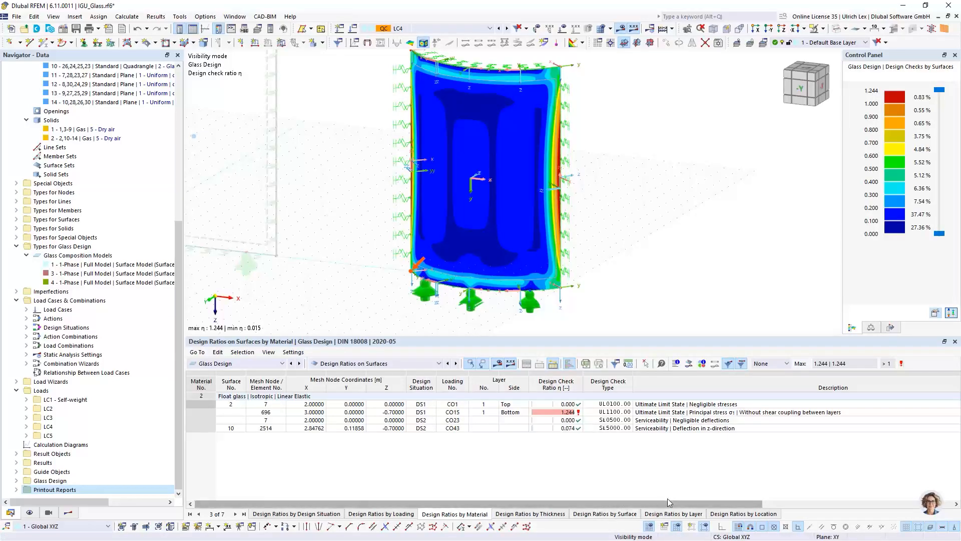
left_click(674, 514)
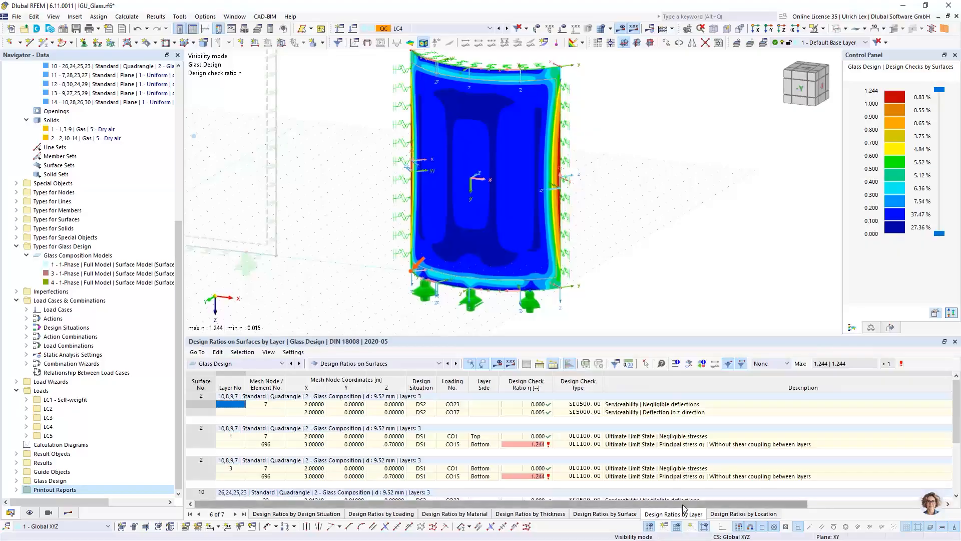
left_click(632, 515)
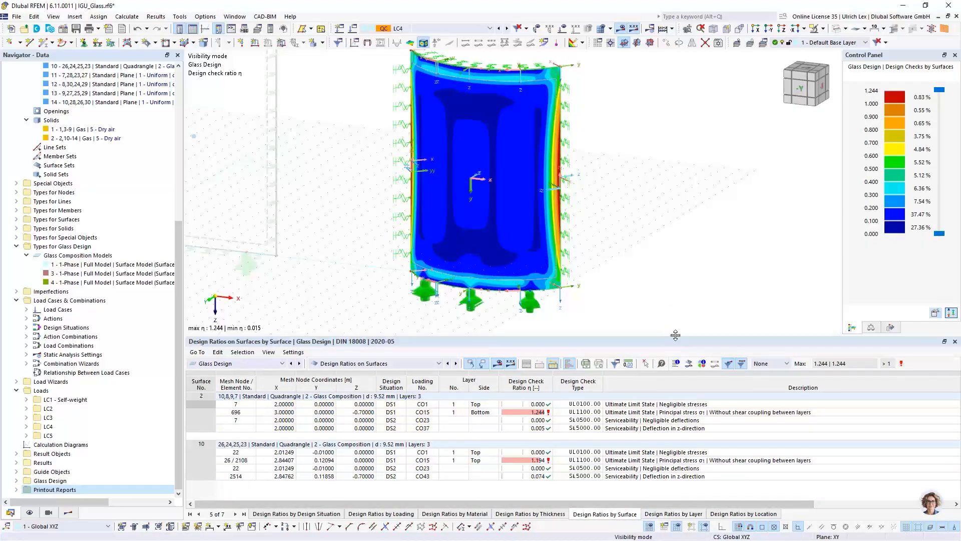
left_click_drag(675, 336, 676, 361)
scroll(676, 333, "up", 1)
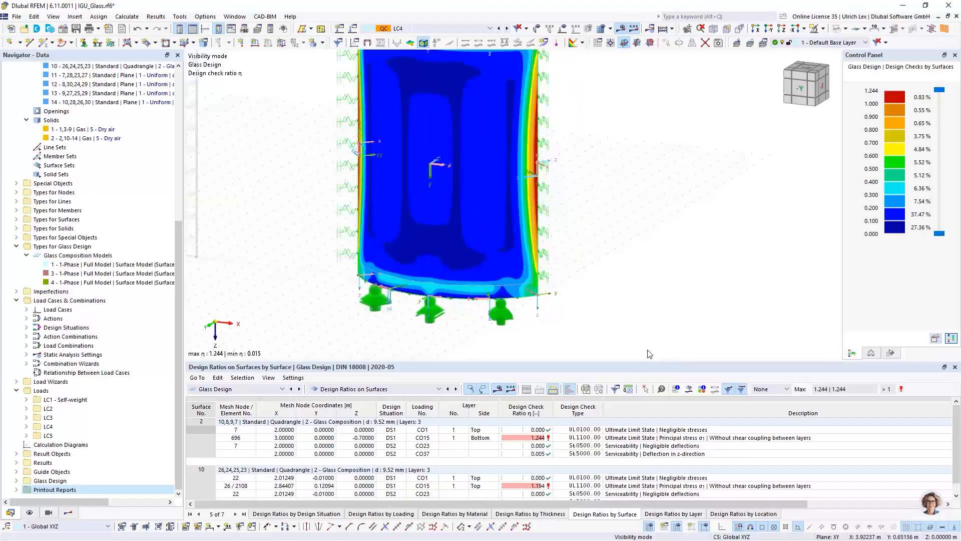
scroll(645, 355, "down", 2)
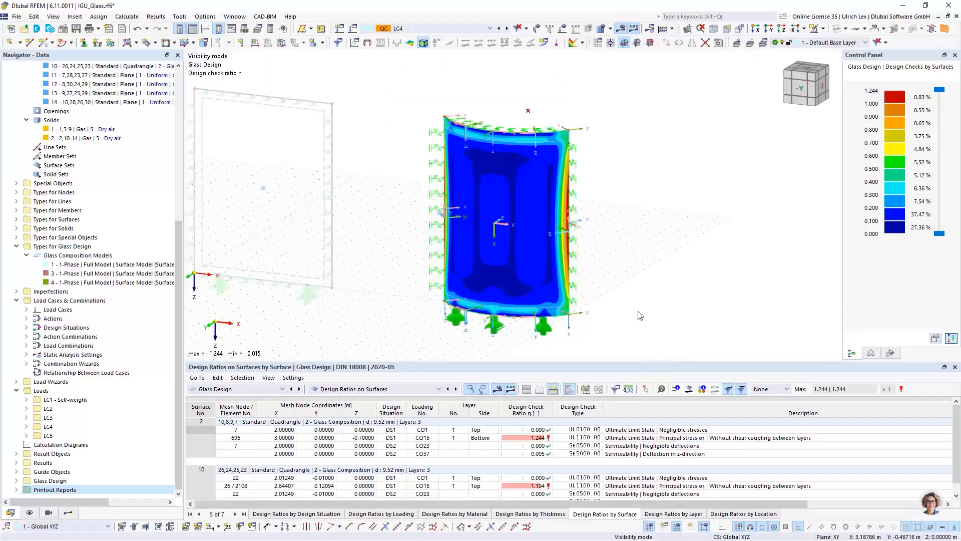
scroll(658, 316, "up", 1)
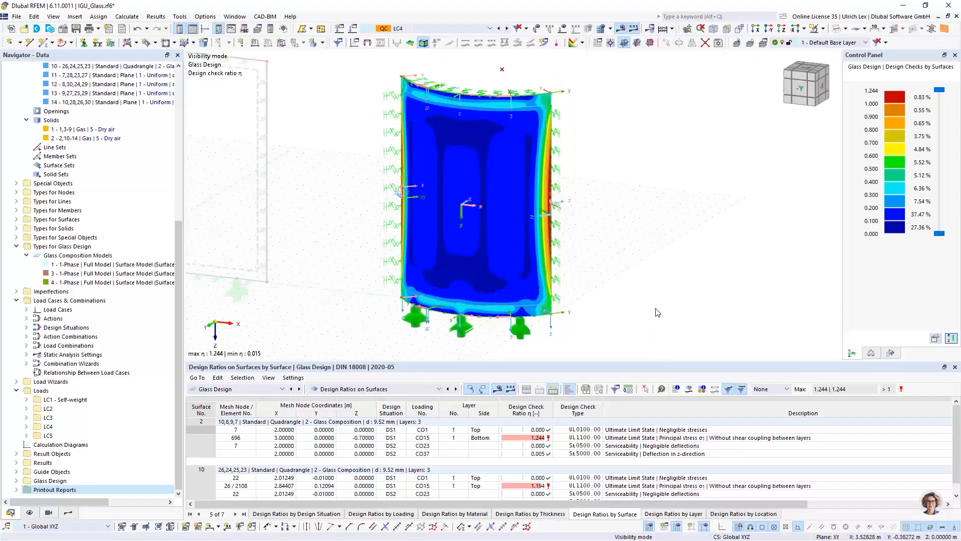